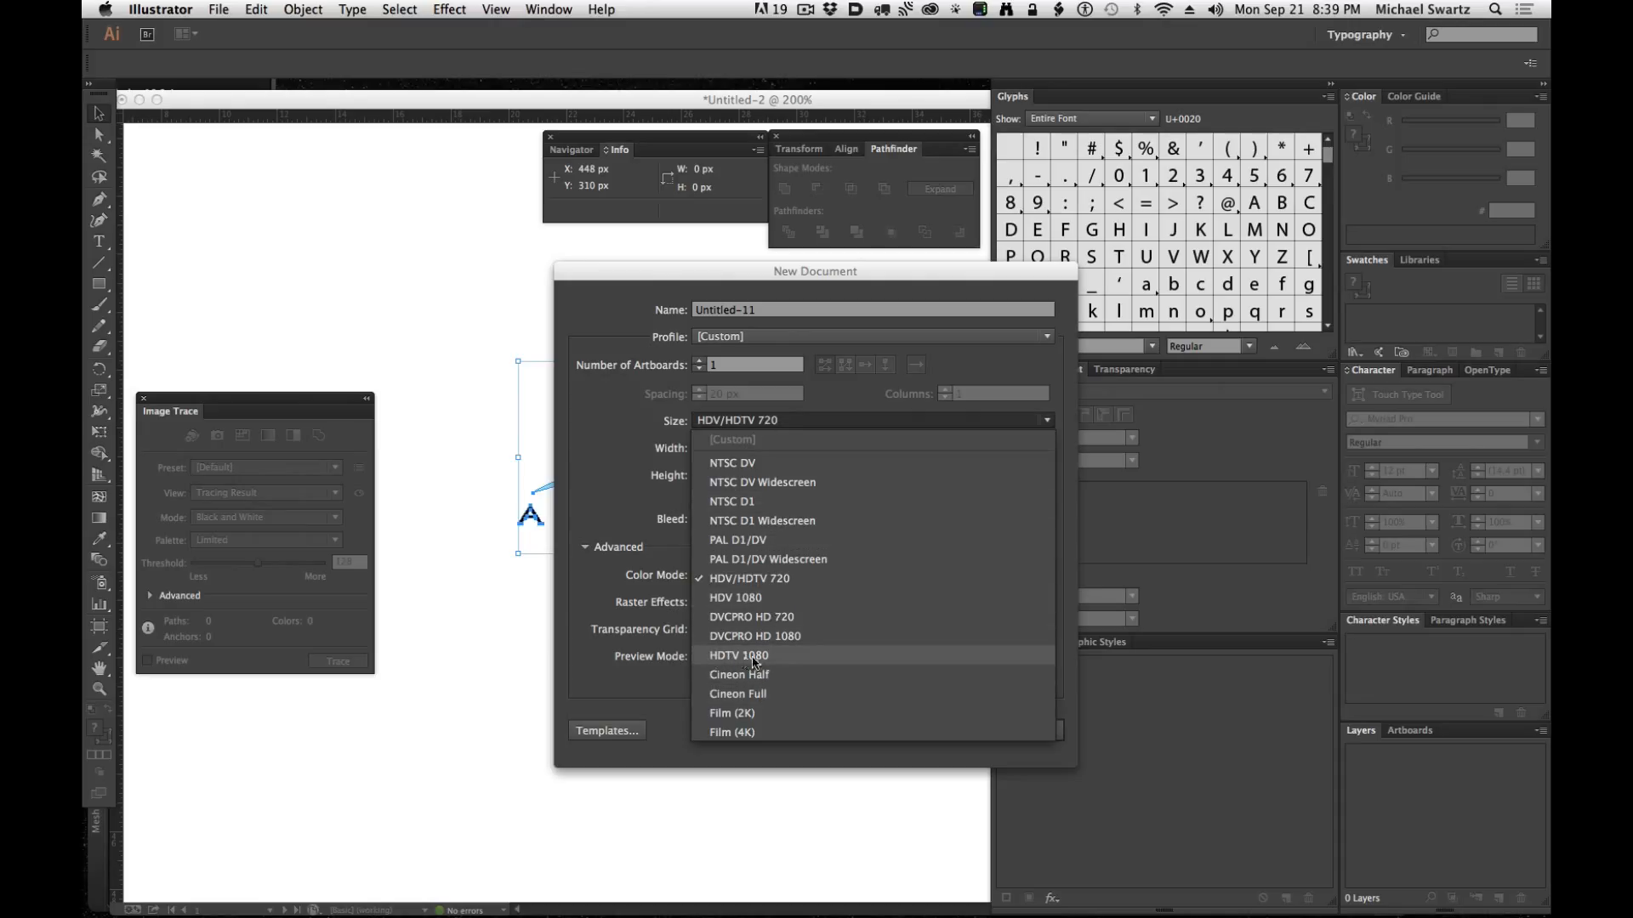
Create an RGB document with the HDV/HDTV 720 size, 1280 x 720 px, and its transparency grid set to Off.
{"action": "left_click", "coordinate": [618, 473]}
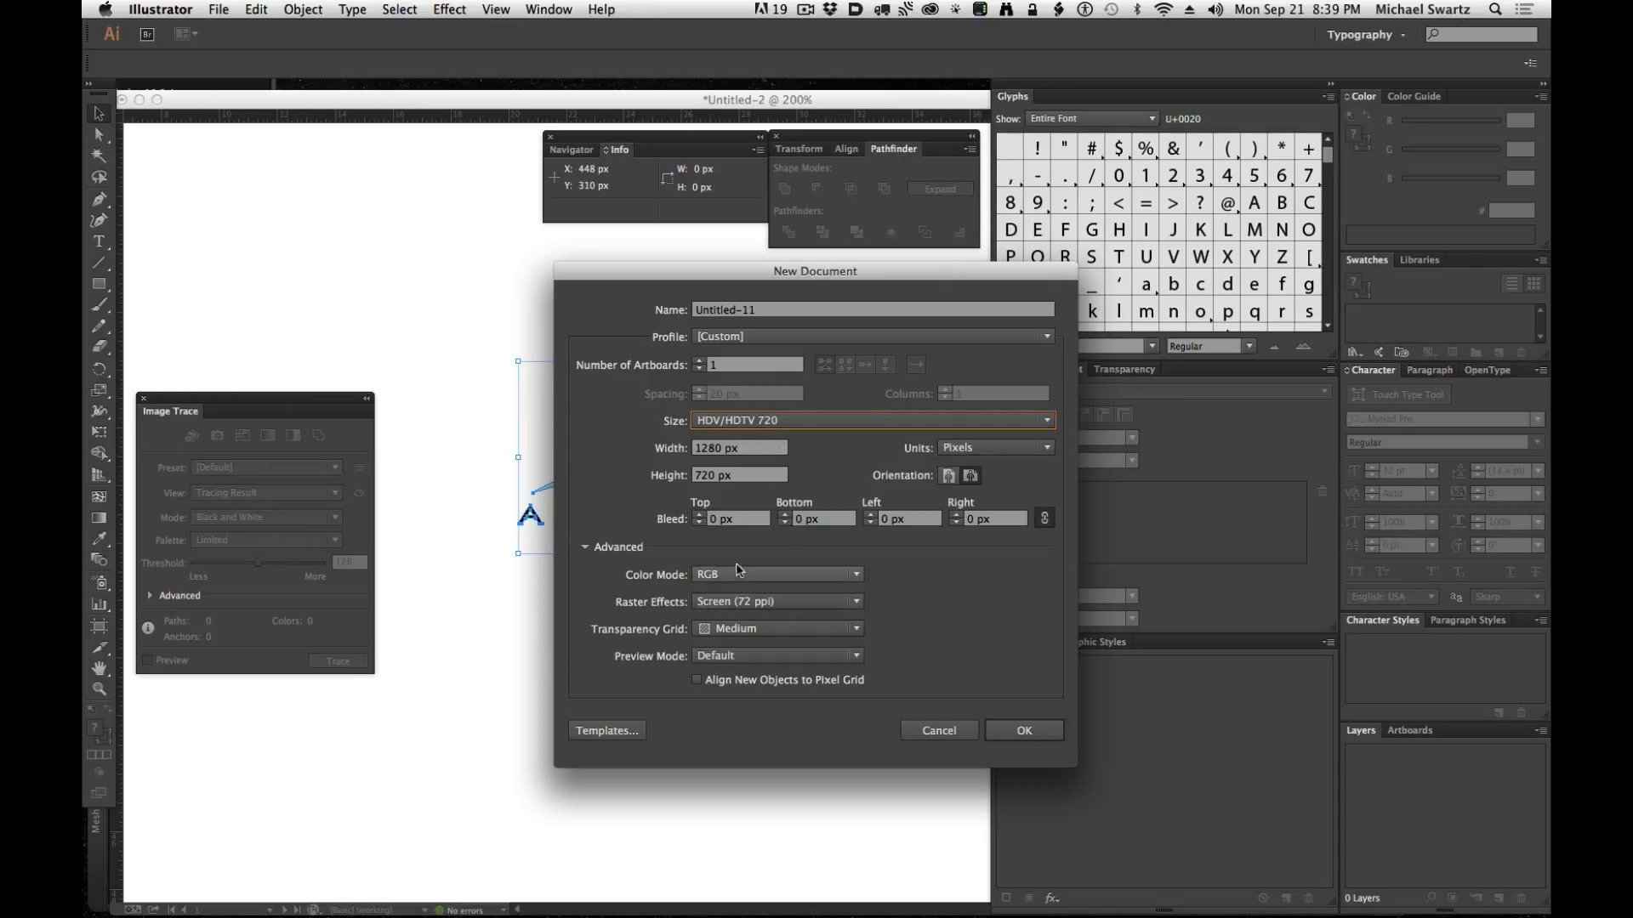
{"action": "left_click", "coordinate": [744, 629]}
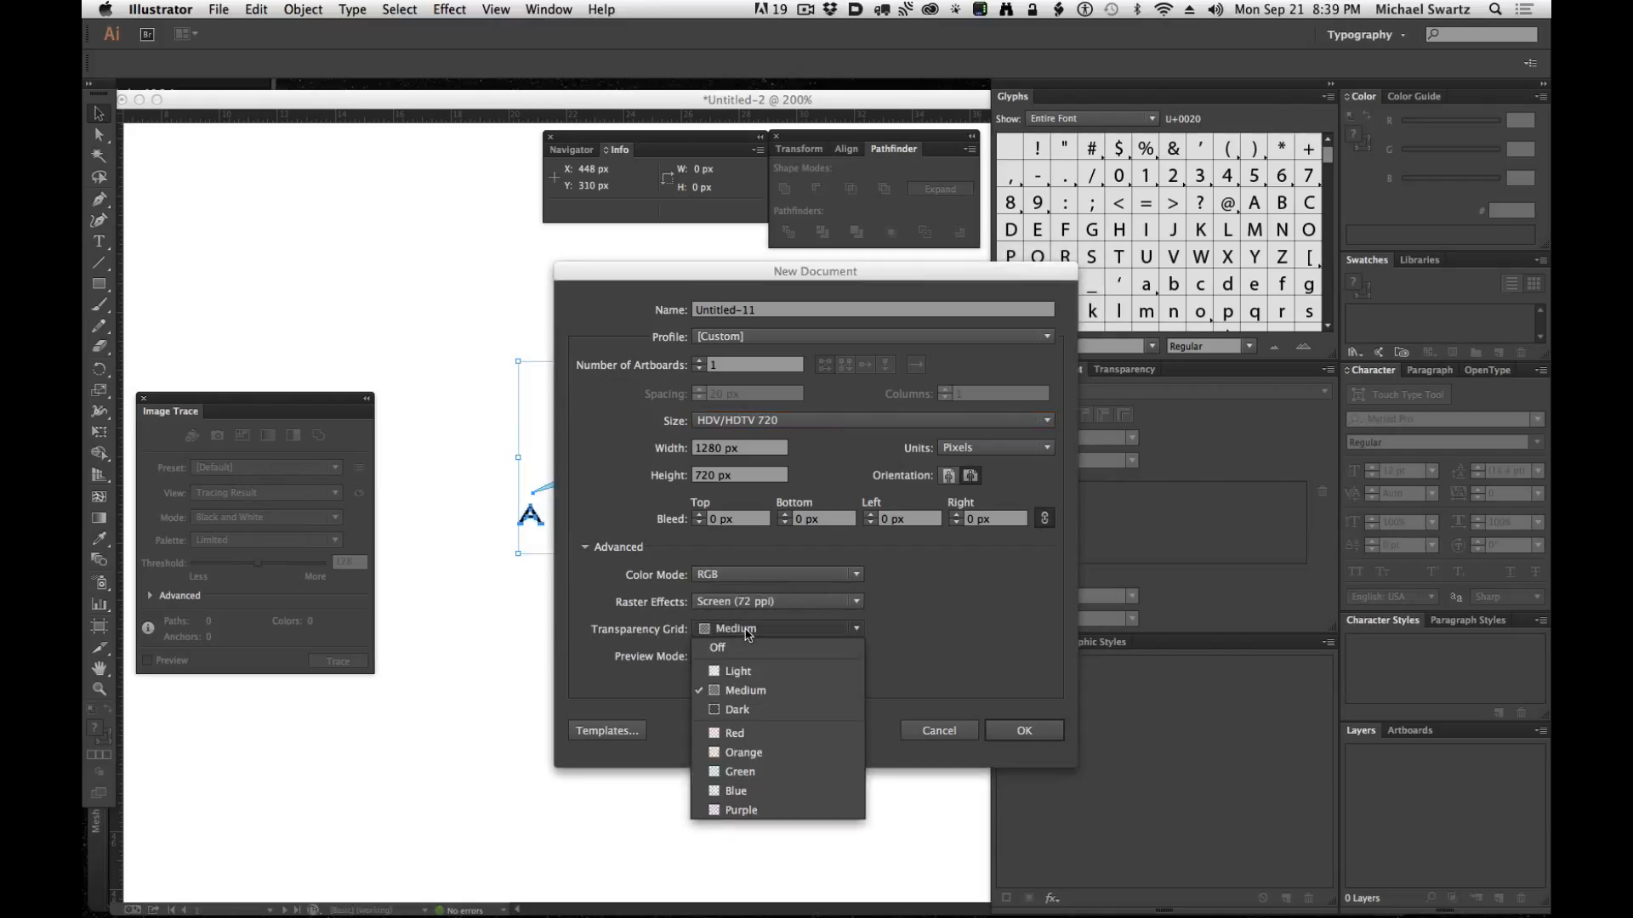
{"action": "left_click", "coordinate": [657, 635]}
{"action": "left_click", "coordinate": [600, 552]}
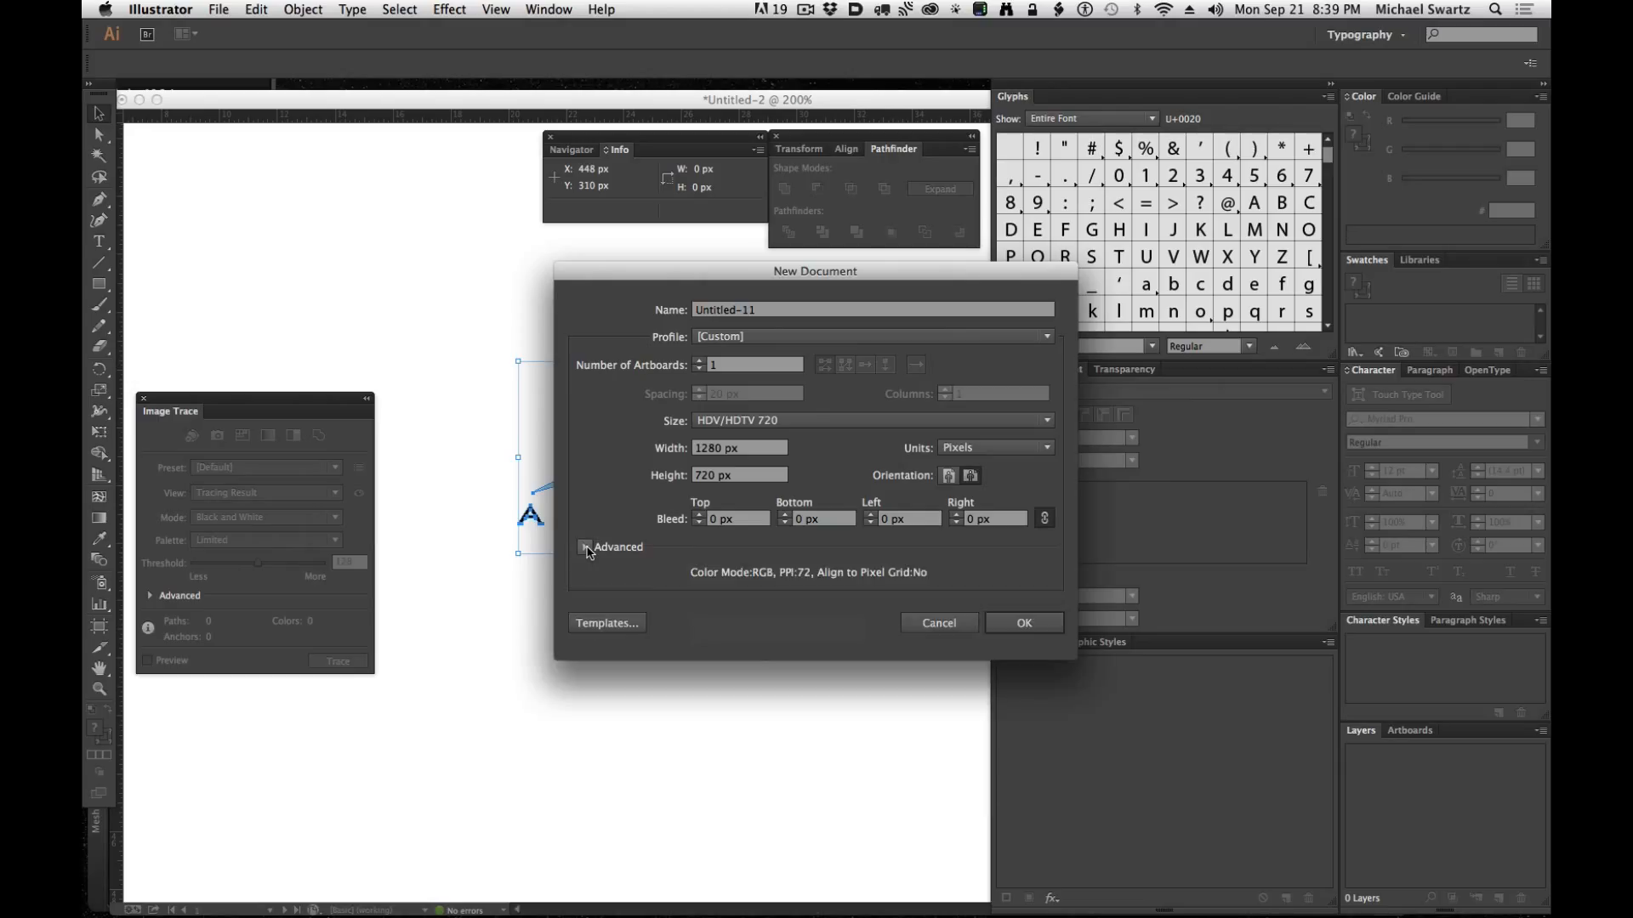
{"action": "left_click", "coordinate": [600, 551]}
{"action": "left_click", "coordinate": [842, 628]}
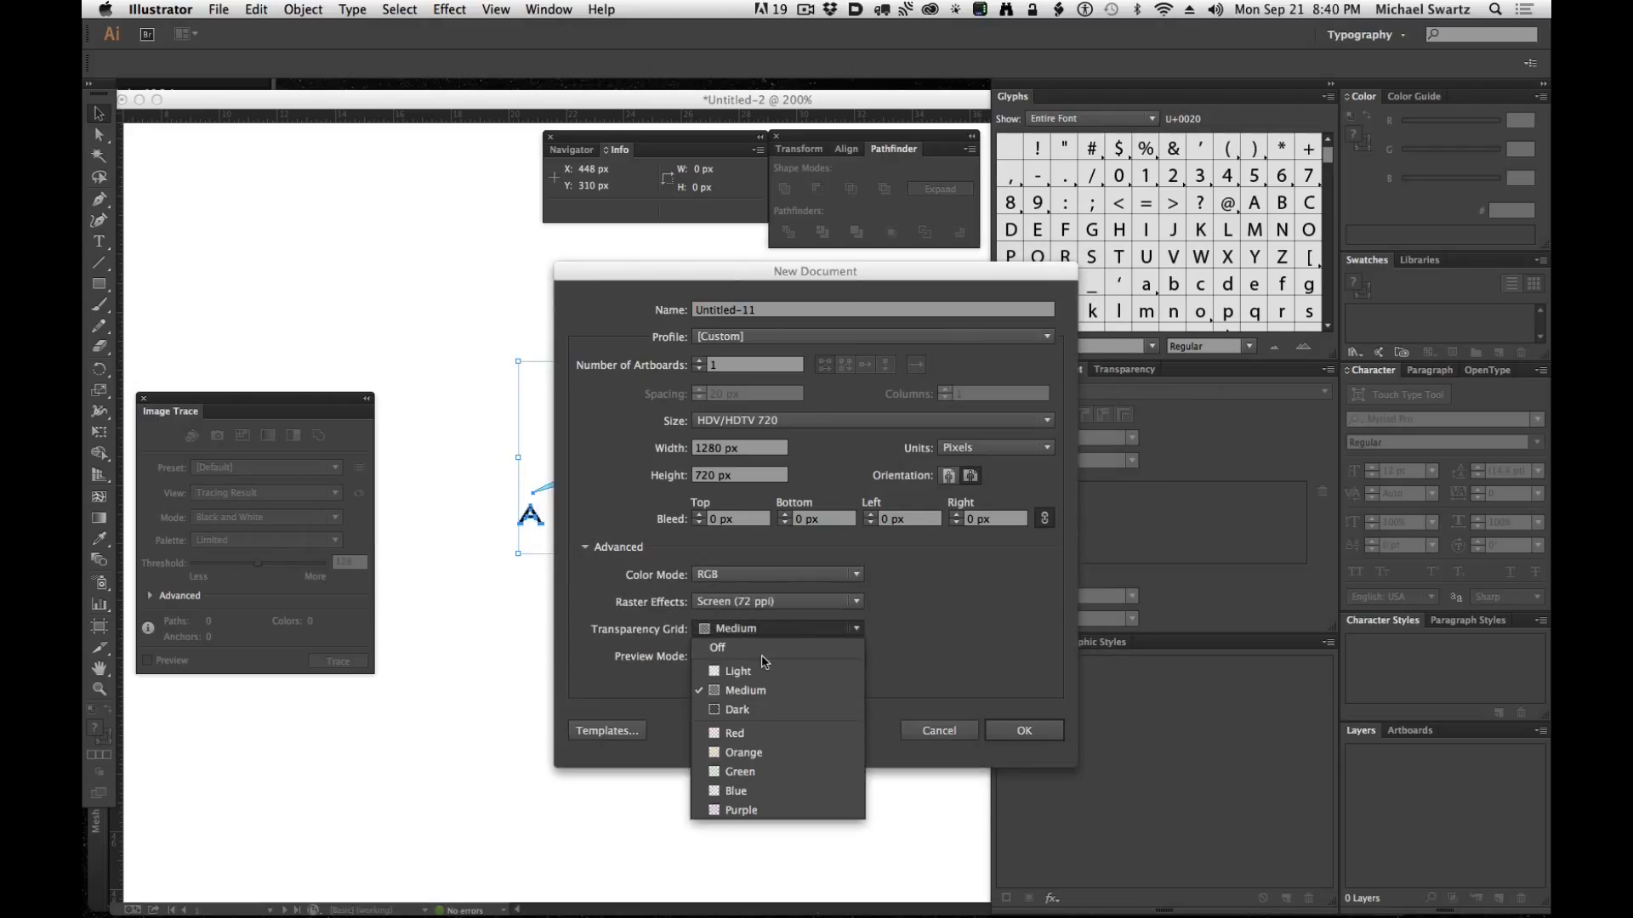
{"action": "left_click", "coordinate": [774, 644]}
{"action": "left_click", "coordinate": [1059, 733]}
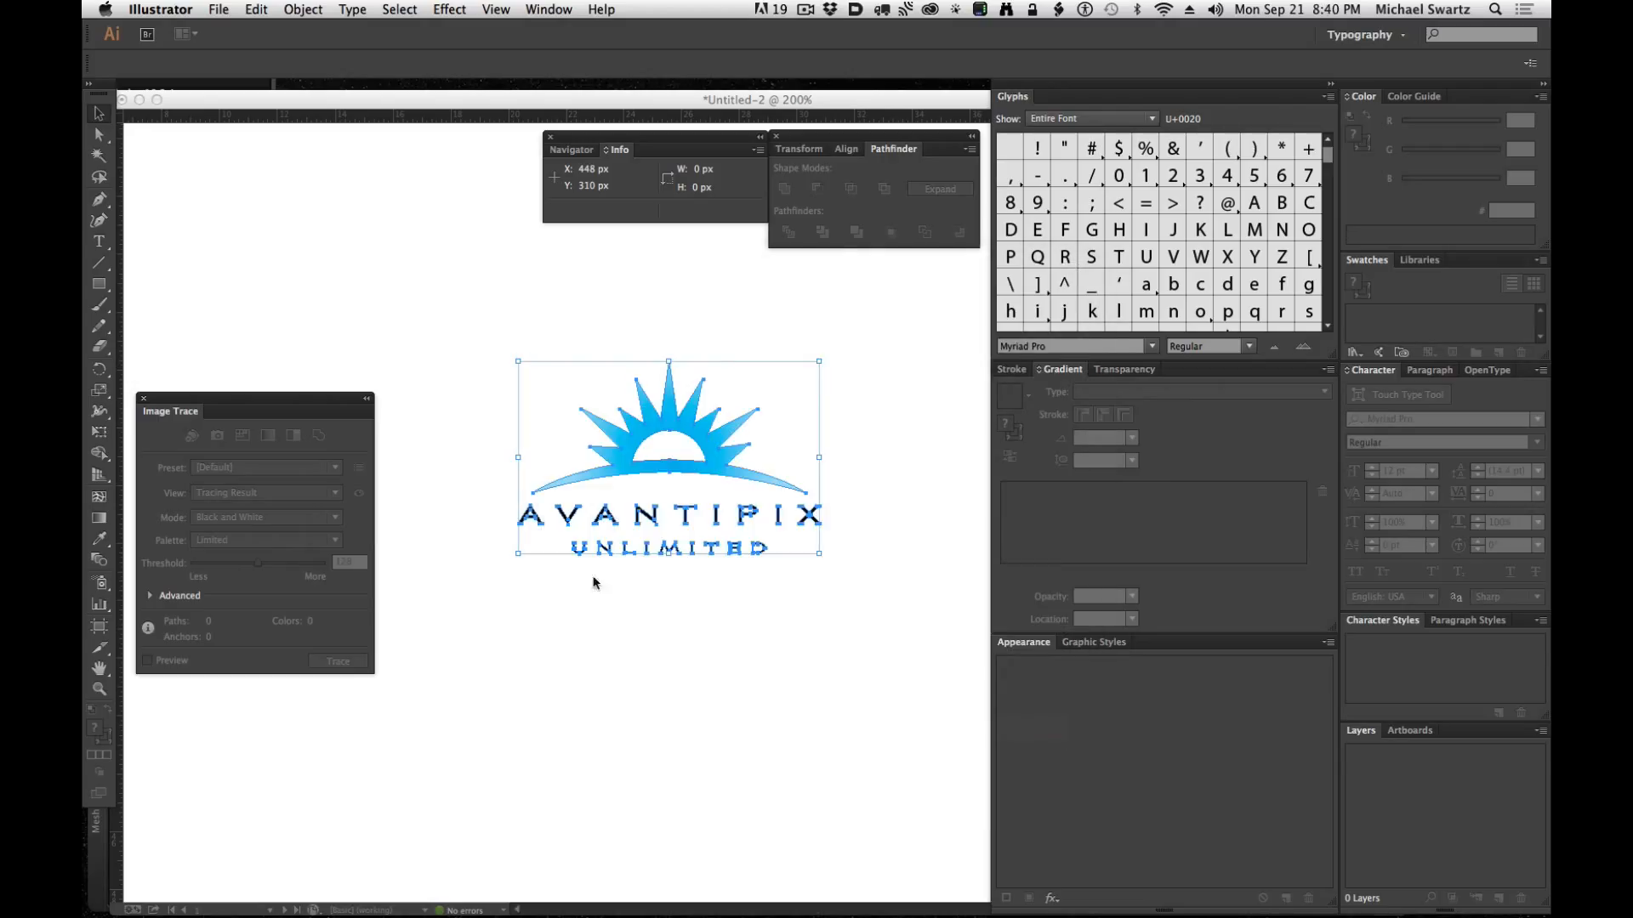
Paste the copied Avantipix Unlimited logo into the new document and deselect it.
{"action": "key", "text": "a"}
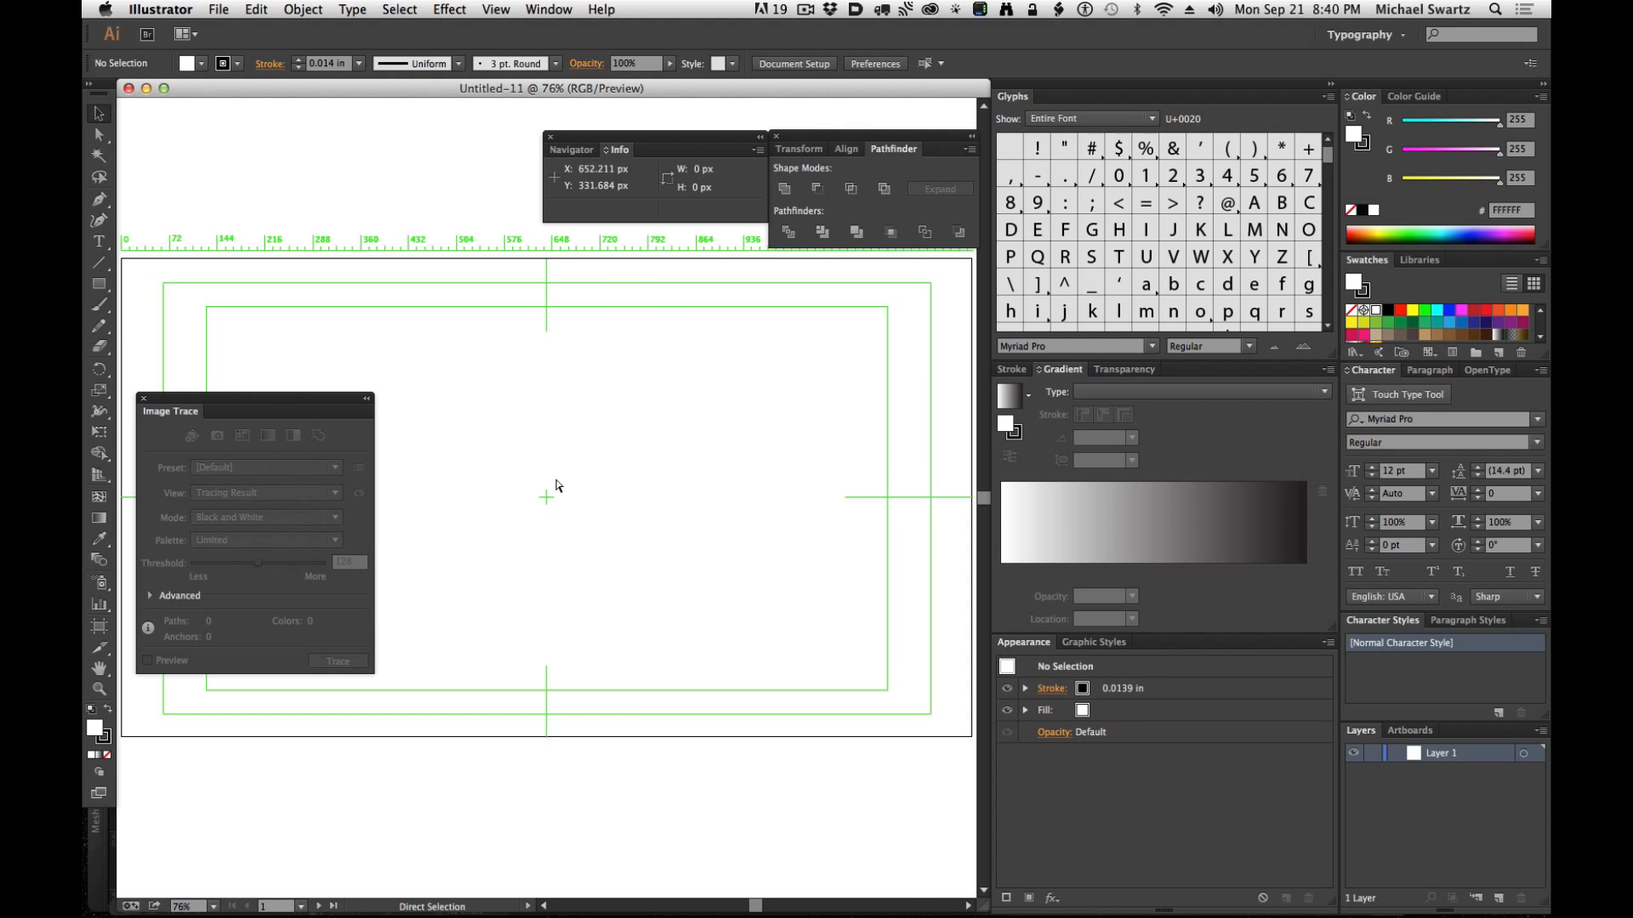
{"action": "key", "text": "super+v"}
{"action": "left_click_drag", "start_coordinate": [587, 470], "coordinate": [680, 412]}
{"action": "mouse_move", "coordinate": [592, 510]}
{"action": "left_mouse_down"}
{"action": "mouse_move", "coordinate": [583, 476]}
{"action": "mouse_move", "coordinate": [584, 493]}
{"action": "left_mouse_up"}
{"action": "left_click", "coordinate": [829, 425]}
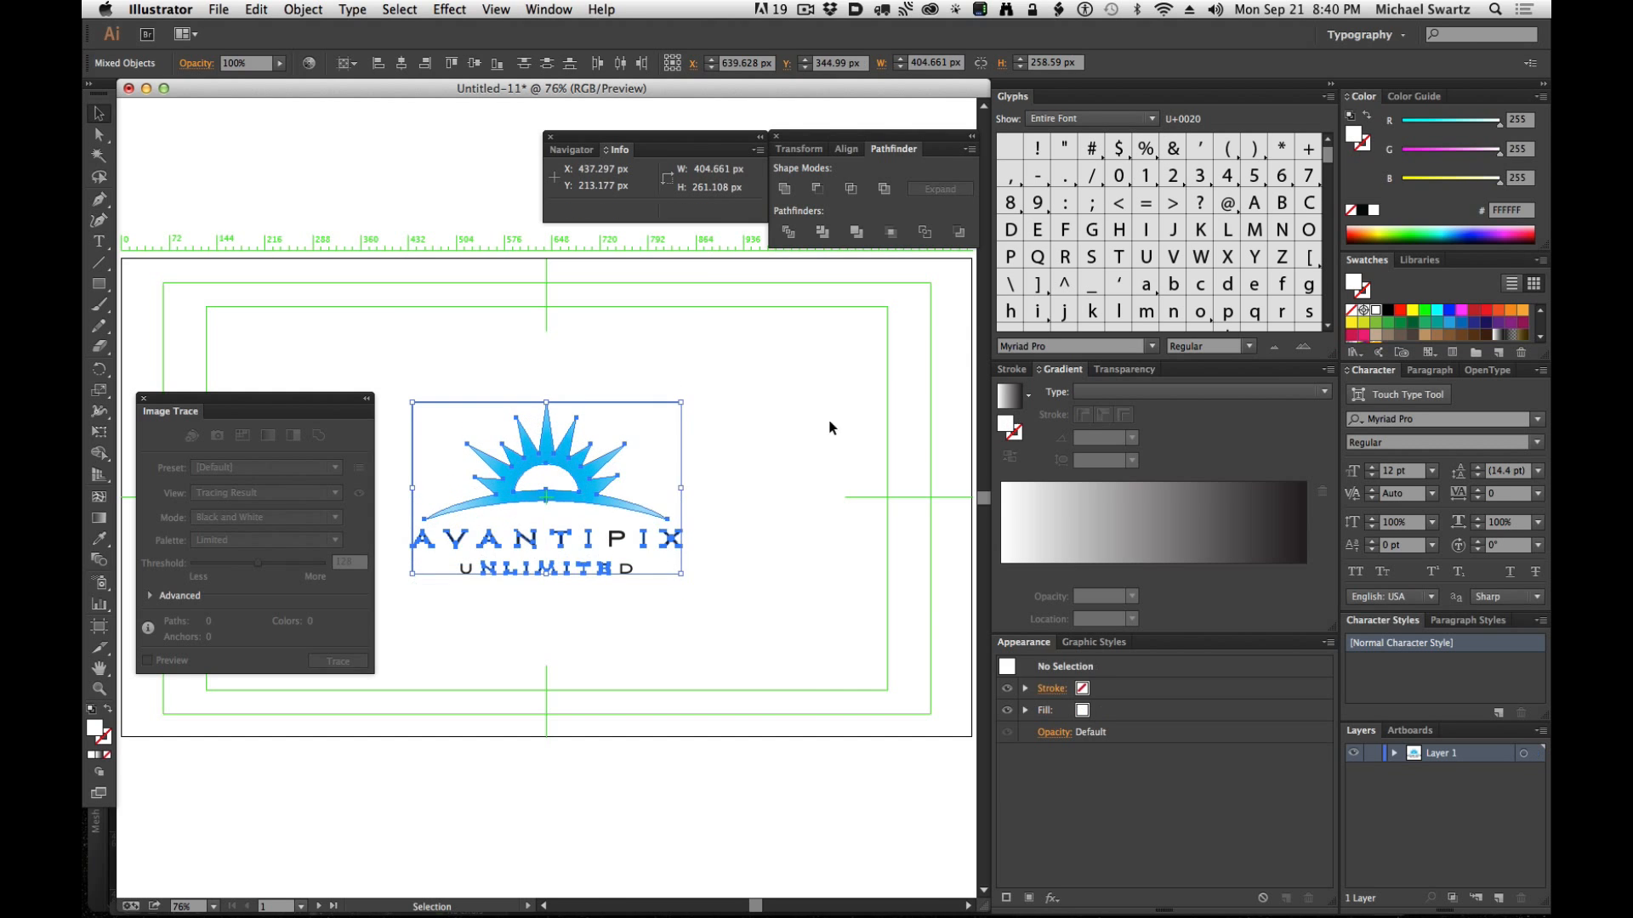
{"action": "key", "text": "space"}
{"action": "left_click_drag", "start_coordinate": [510, 364], "coordinate": [602, 383]}
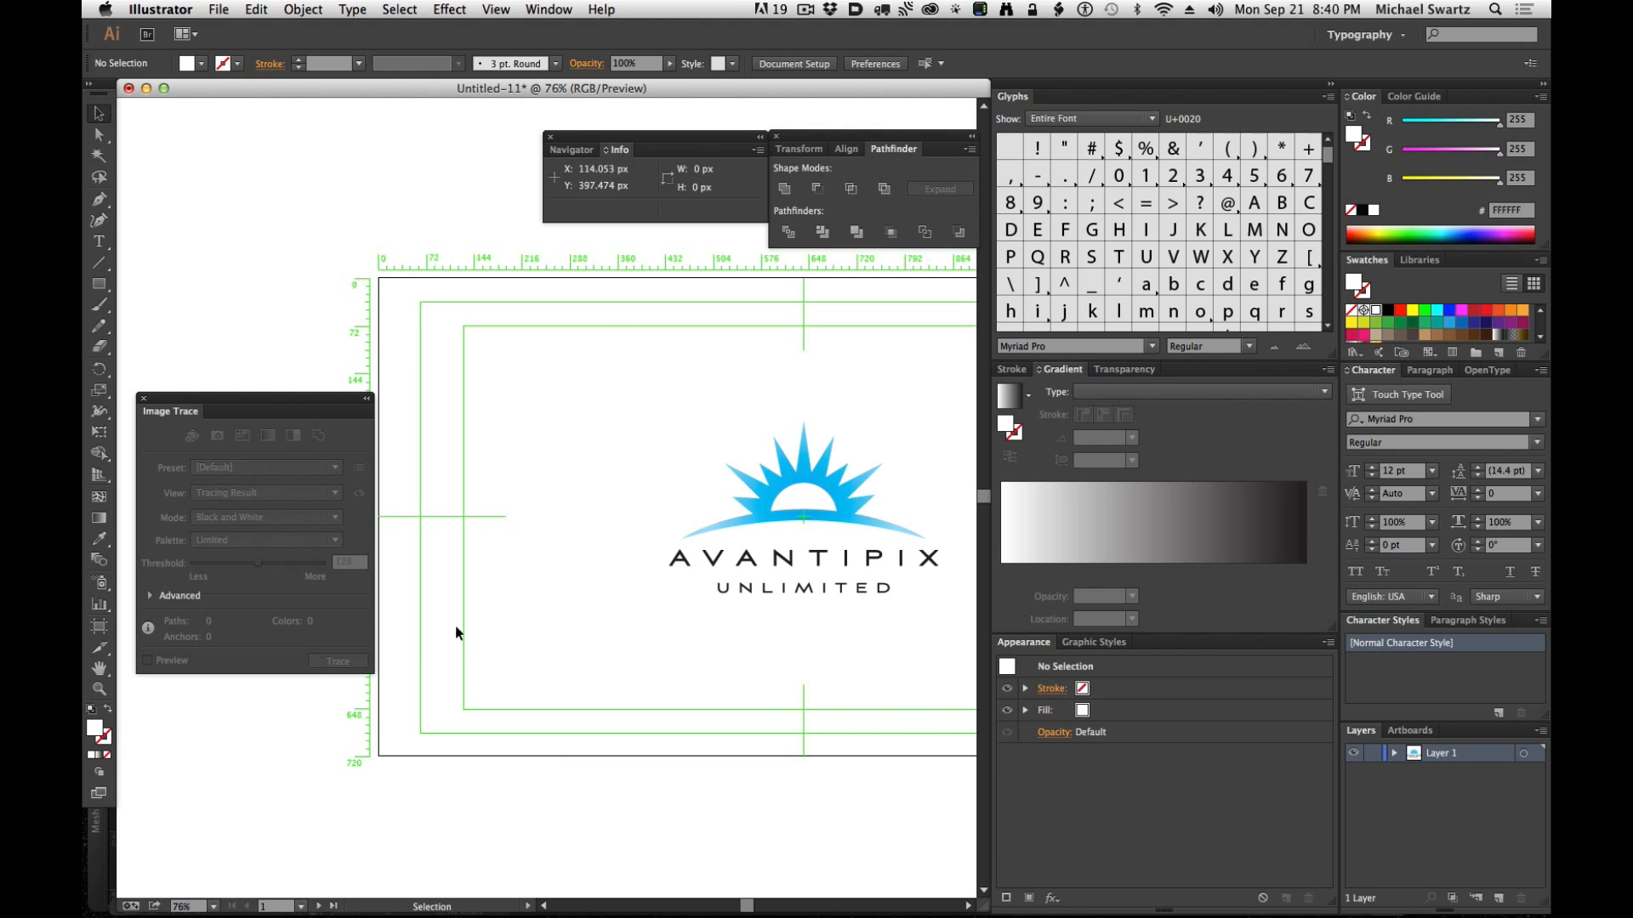
{"action": "mouse_move", "coordinate": [424, 667]}
{"action": "left_mouse_down"}
{"action": "mouse_move", "coordinate": [425, 600]}
{"action": "mouse_move", "coordinate": [412, 751]}
{"action": "mouse_move", "coordinate": [419, 645]}
{"action": "mouse_move", "coordinate": [429, 671]}
{"action": "left_mouse_up"}
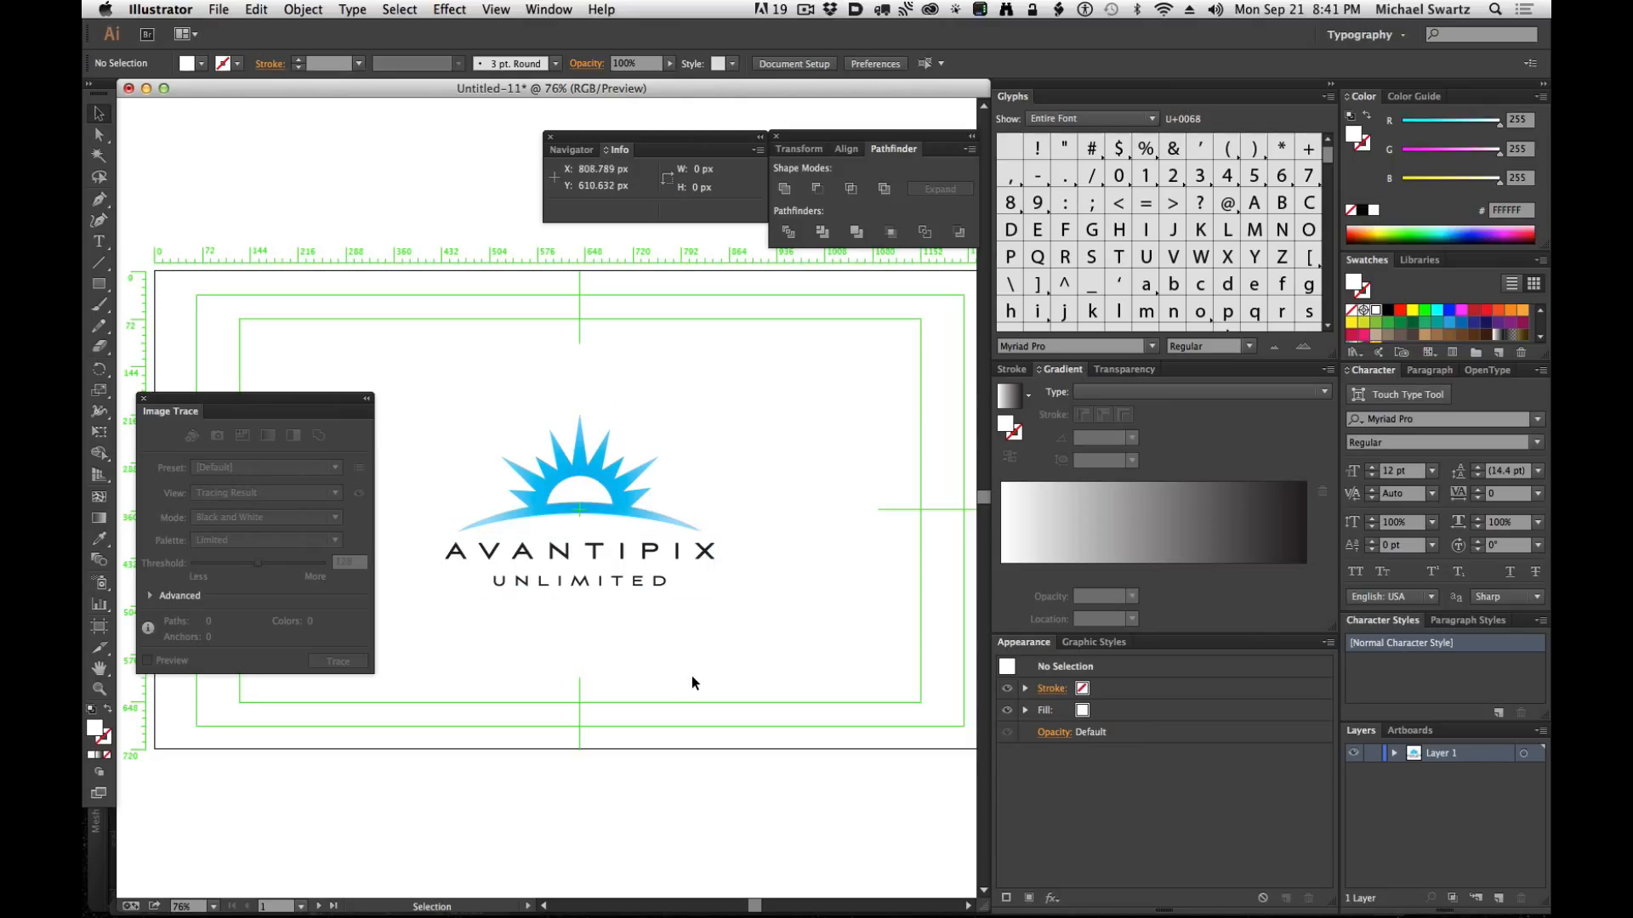
Switch the artwork to Outline view and inspect the logo's paths up close.
{"action": "left_click", "coordinate": [505, 9]}
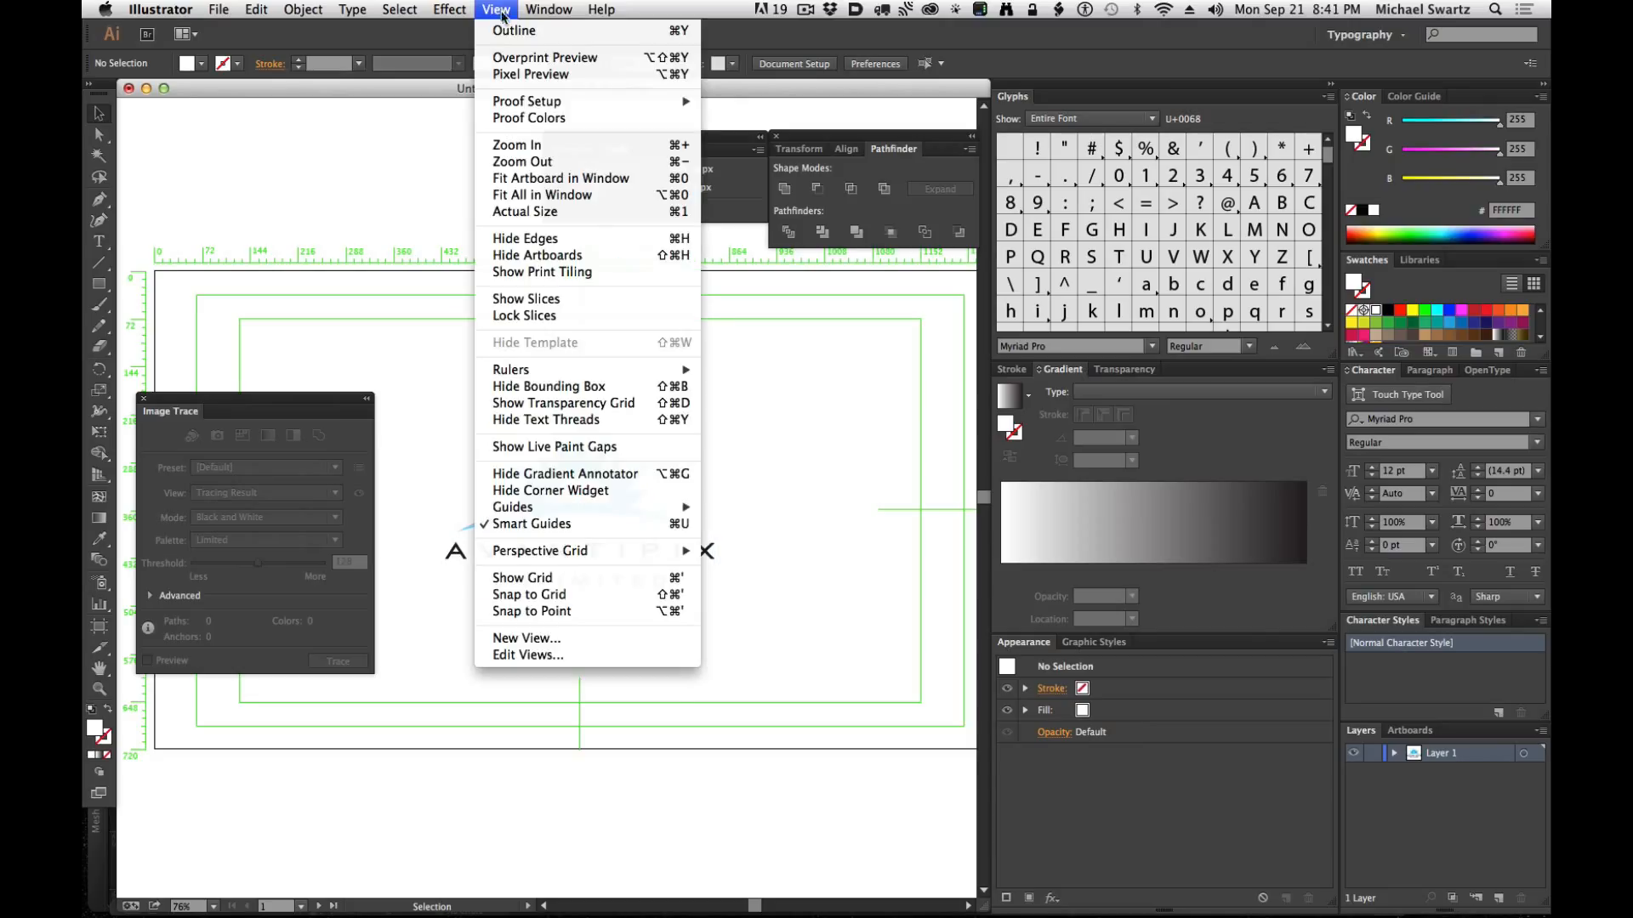
{"action": "left_click", "coordinate": [507, 32]}
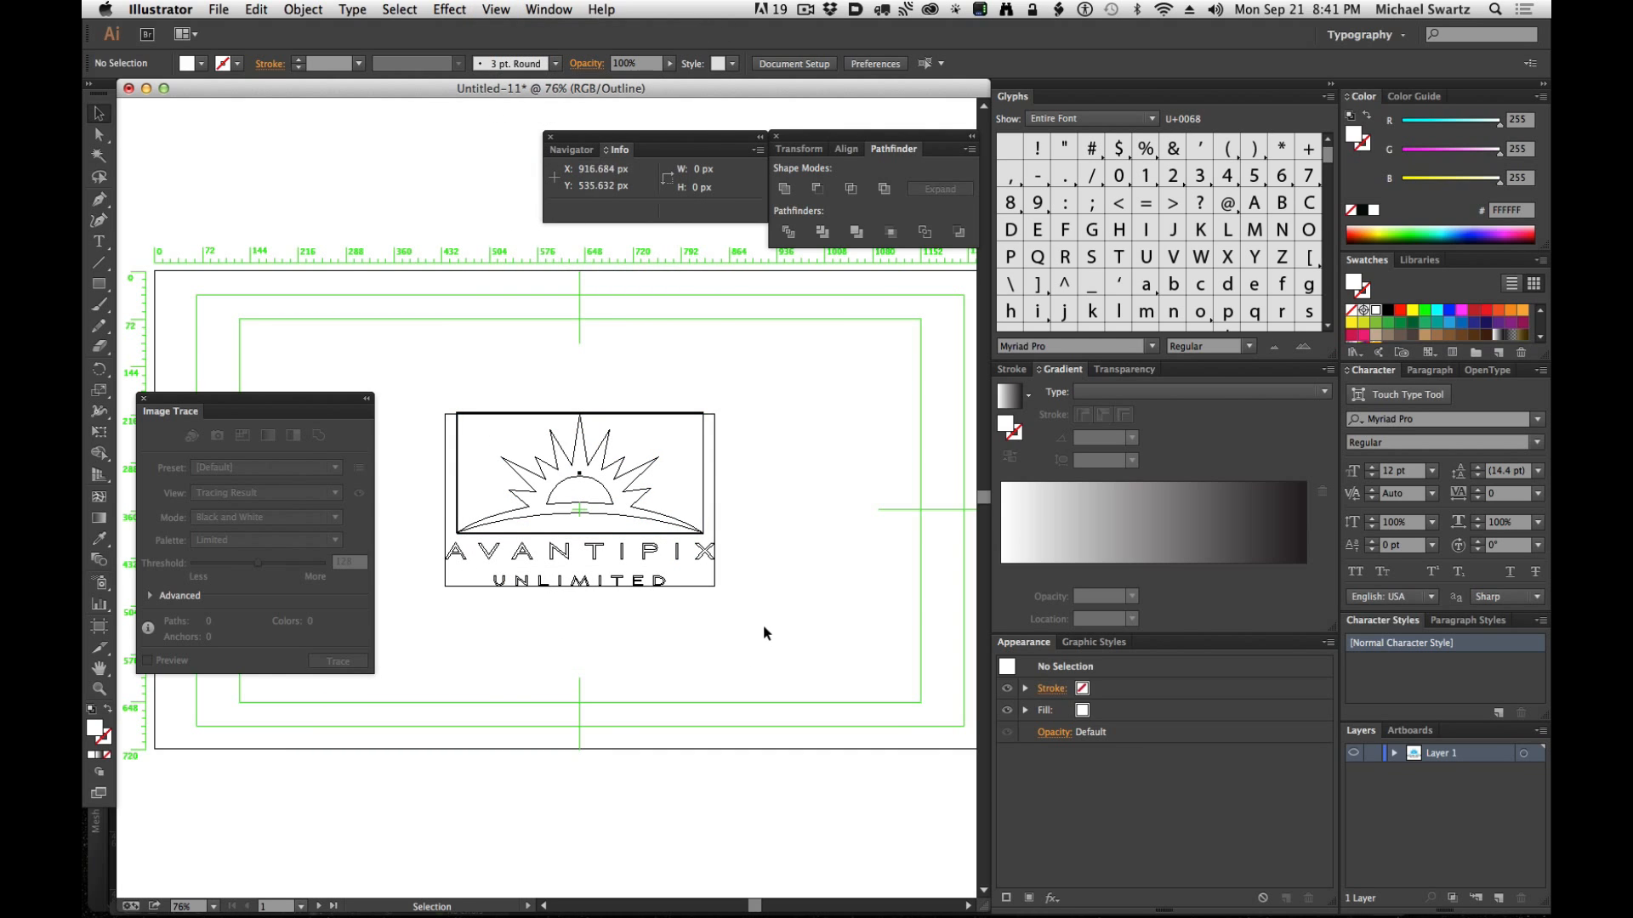
{"action": "key", "text": "super+space"}
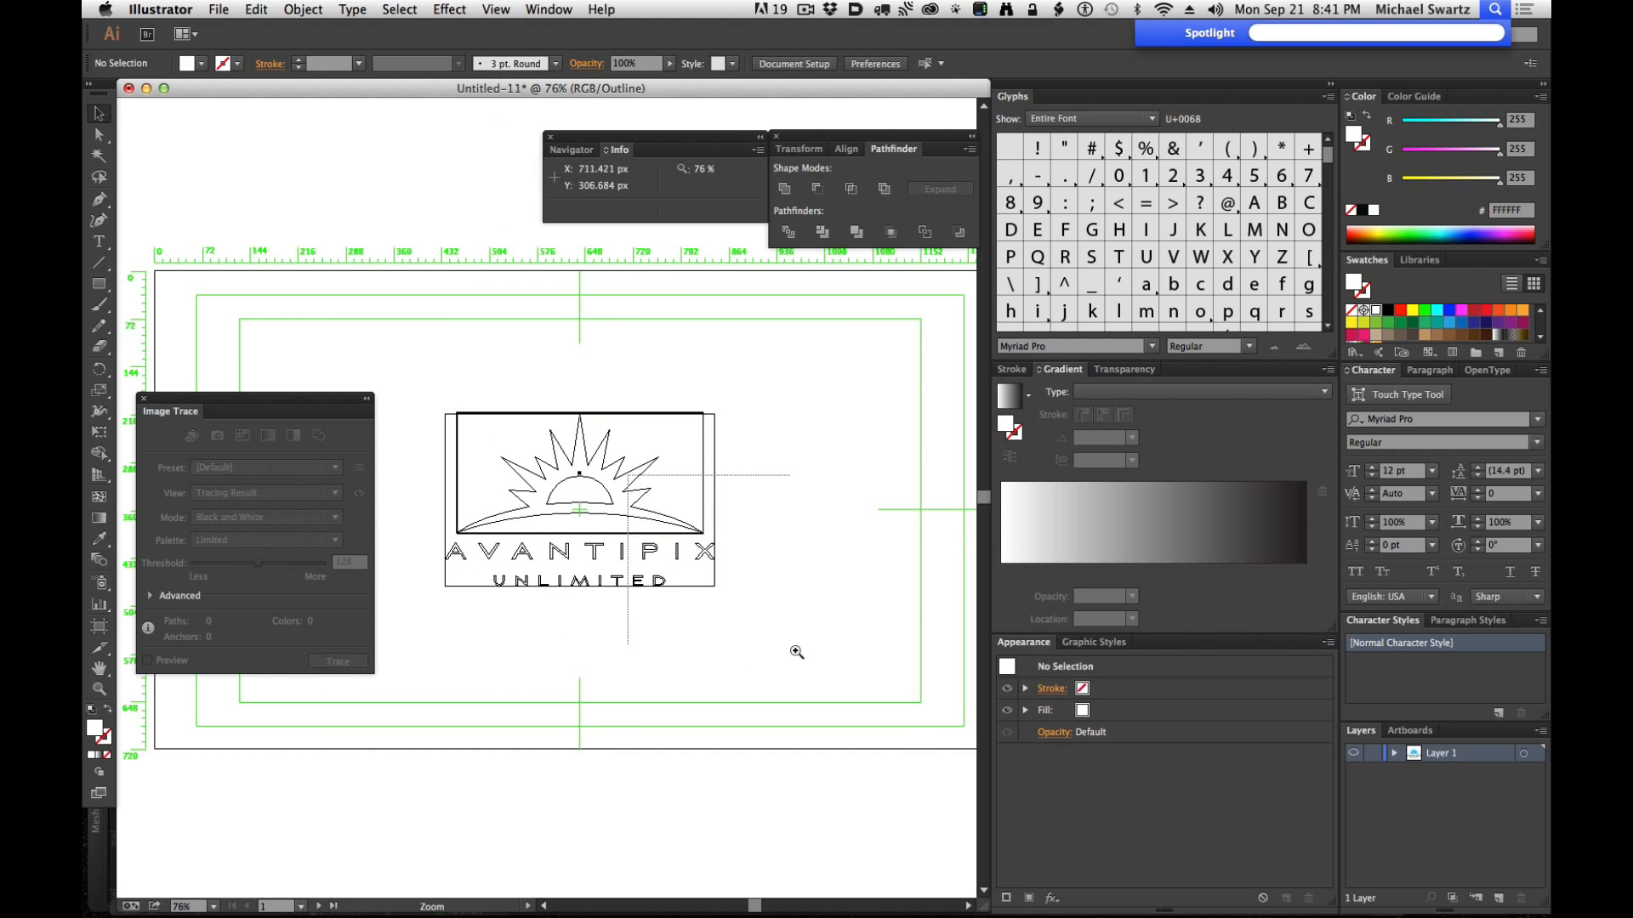
{"action": "left_click_drag", "start_coordinate": [627, 476], "coordinate": [795, 652]}
{"action": "left_click_drag", "start_coordinate": [512, 472], "coordinate": [937, 591]}
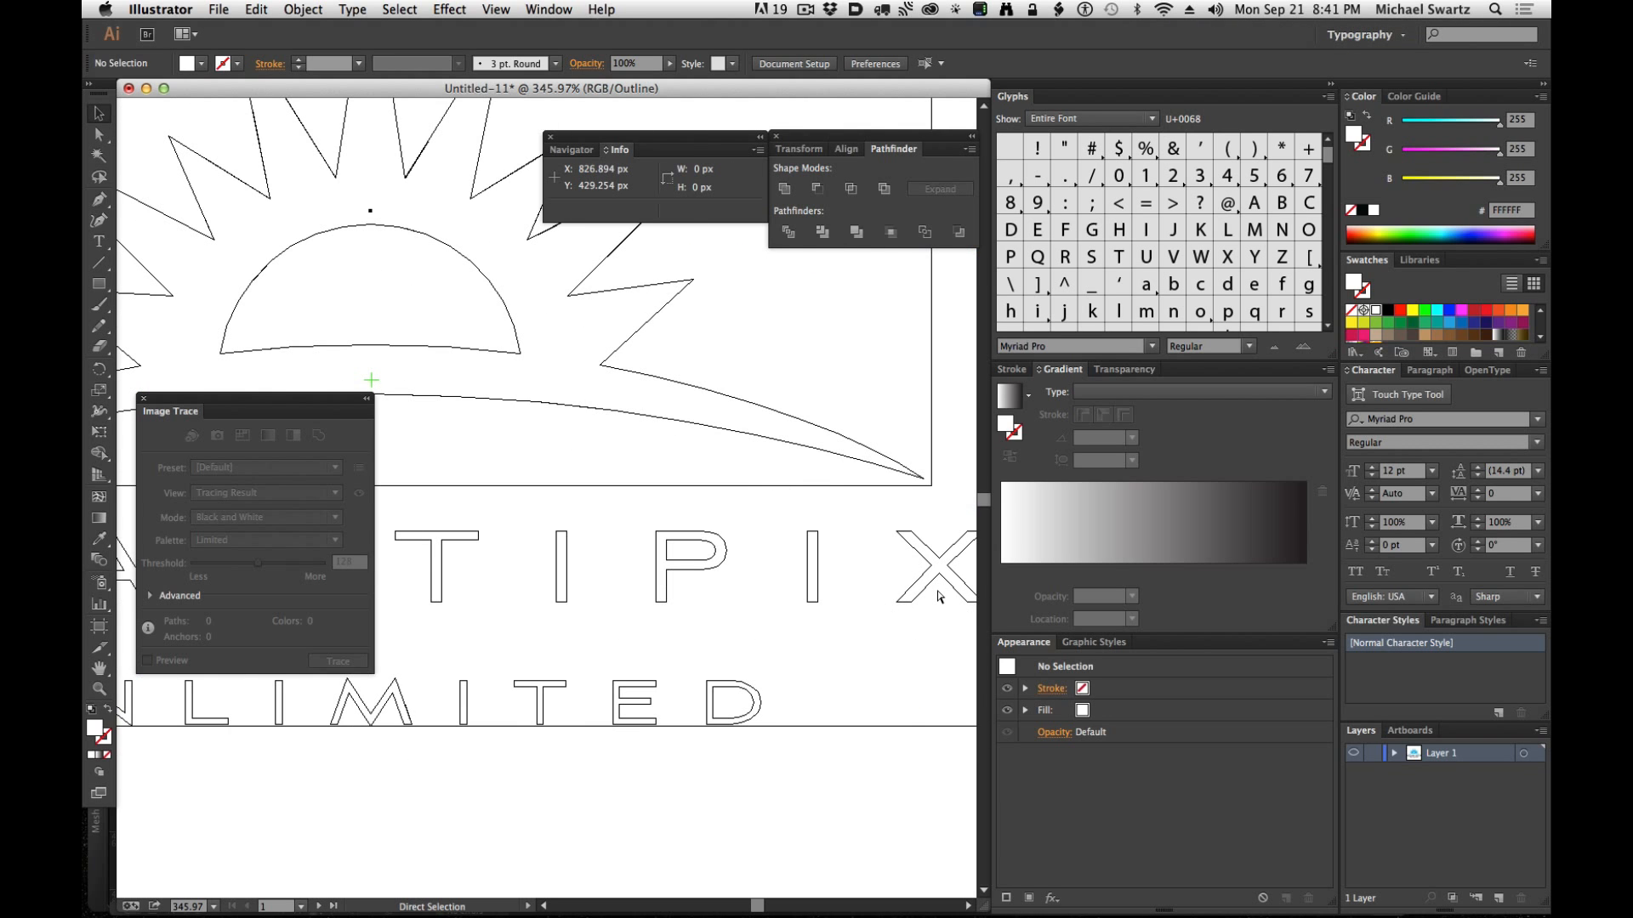
{"action": "key", "text": "super+minus"}
{"action": "key", "text": "super+minus"}
{"action": "key", "text": "super+minus"}
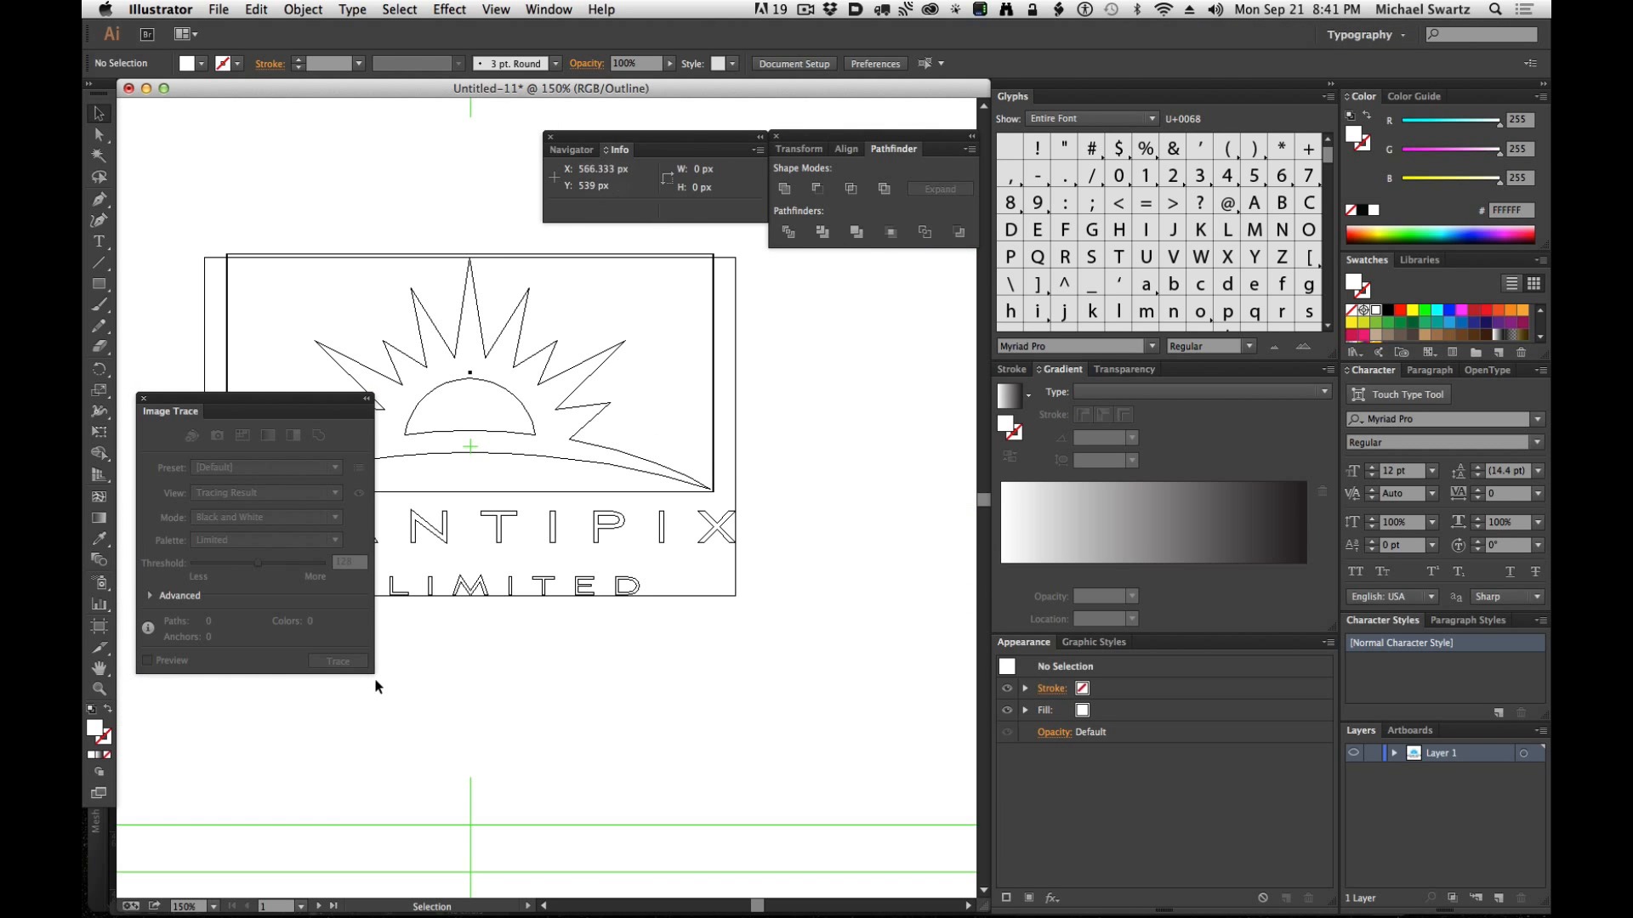
Try moving the clip group that frames the lettering away from the logo, and undo the move.
{"action": "left_click", "coordinate": [706, 595]}
{"action": "left_click_drag", "start_coordinate": [691, 625], "coordinate": [890, 742]}
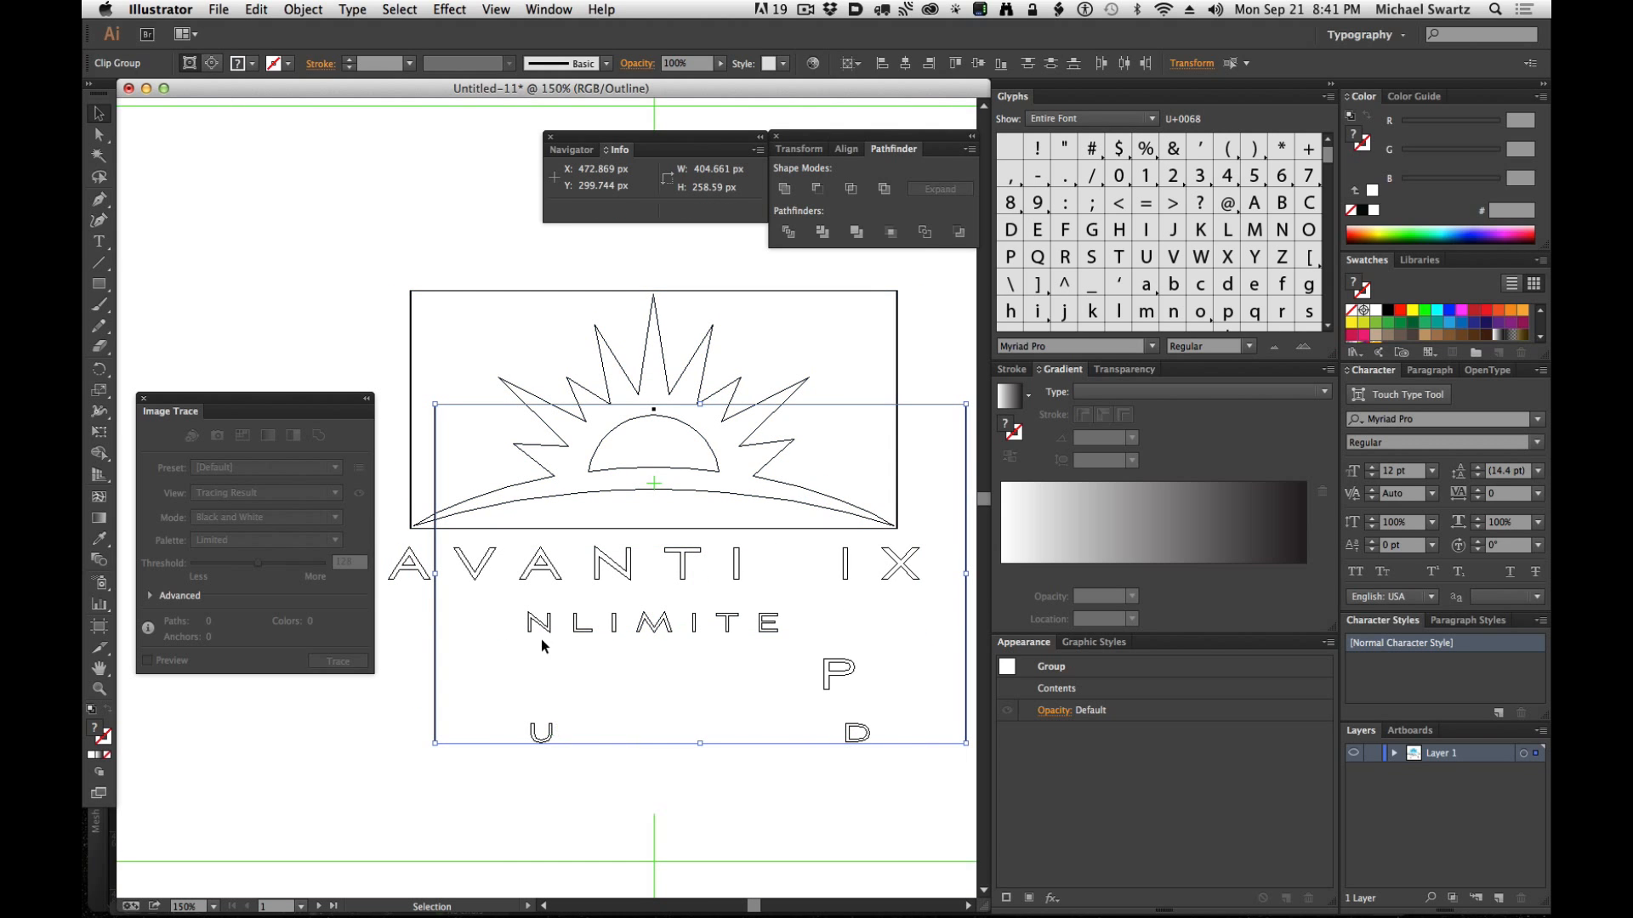
{"action": "key", "text": "ctrl+z"}
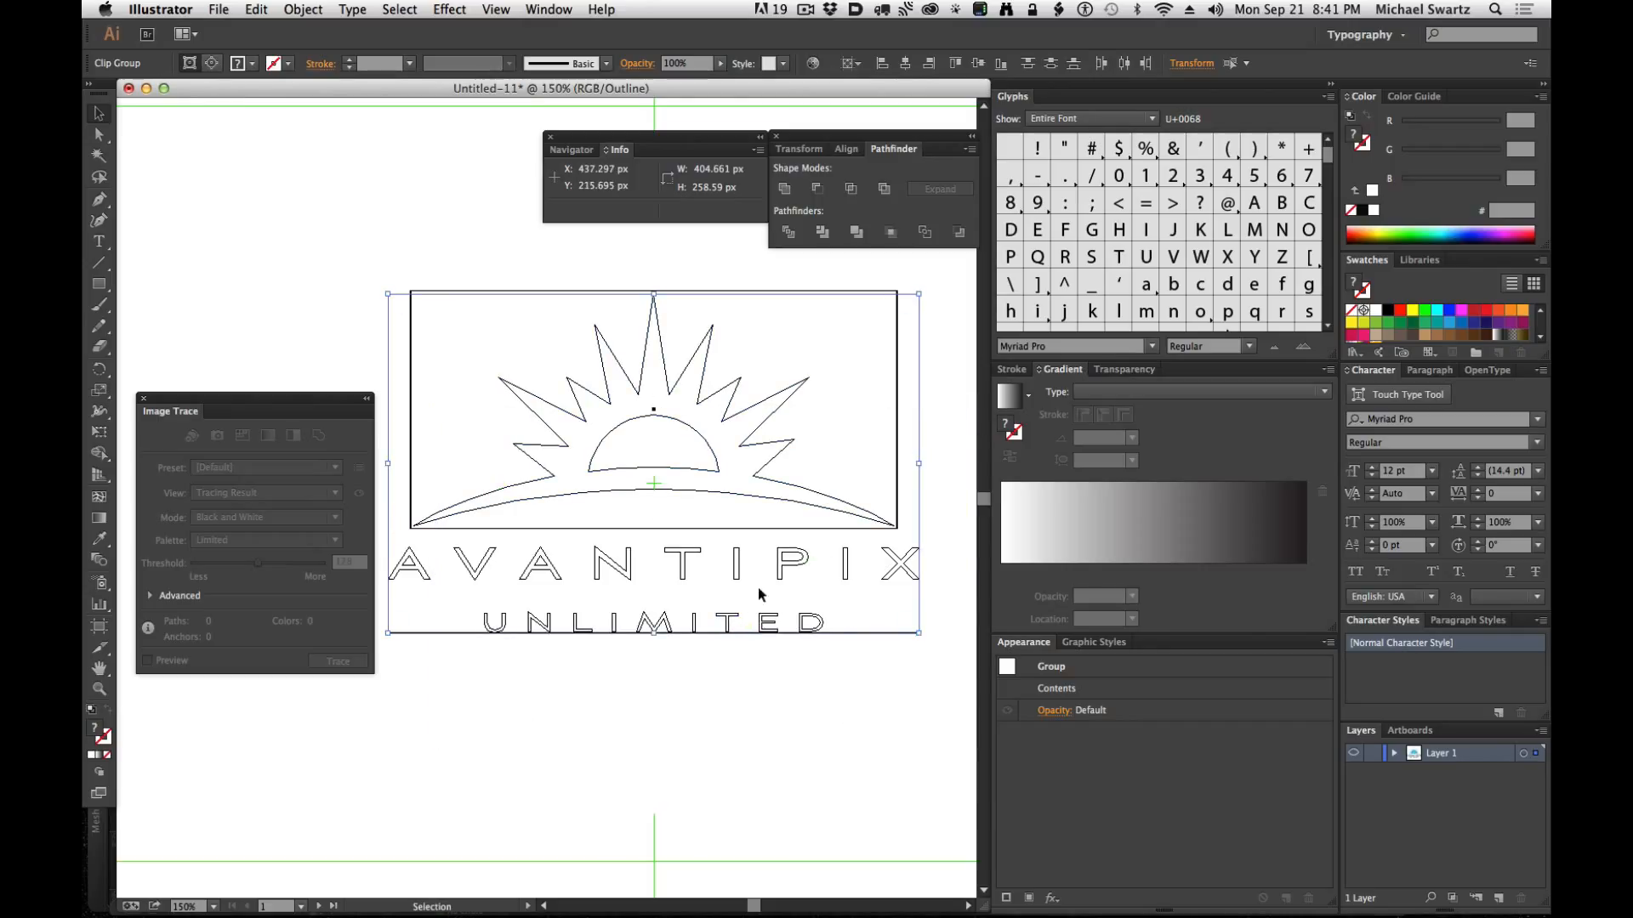
{"action": "left_click", "coordinate": [864, 690]}
{"action": "left_click_drag", "start_coordinate": [905, 692], "coordinate": [864, 603]}
{"action": "left_click_drag", "start_coordinate": [857, 742], "coordinate": [917, 597]}
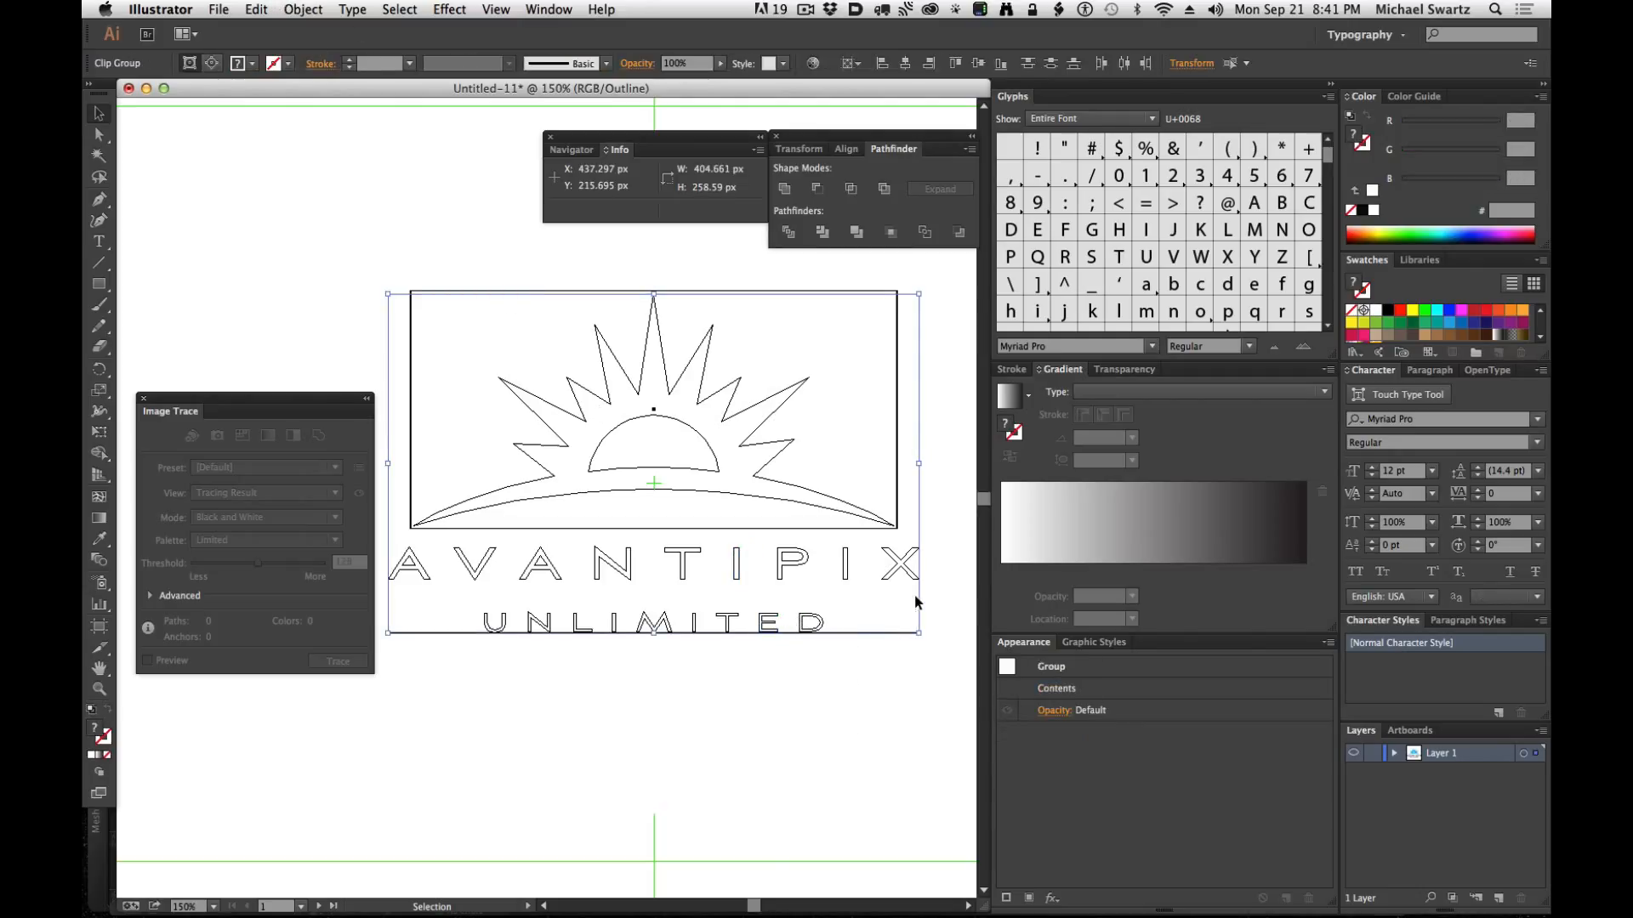
Release the clipping mask around the lettering and delete its leftover rectangular path.
{"action": "left_click", "coordinate": [300, 8]}
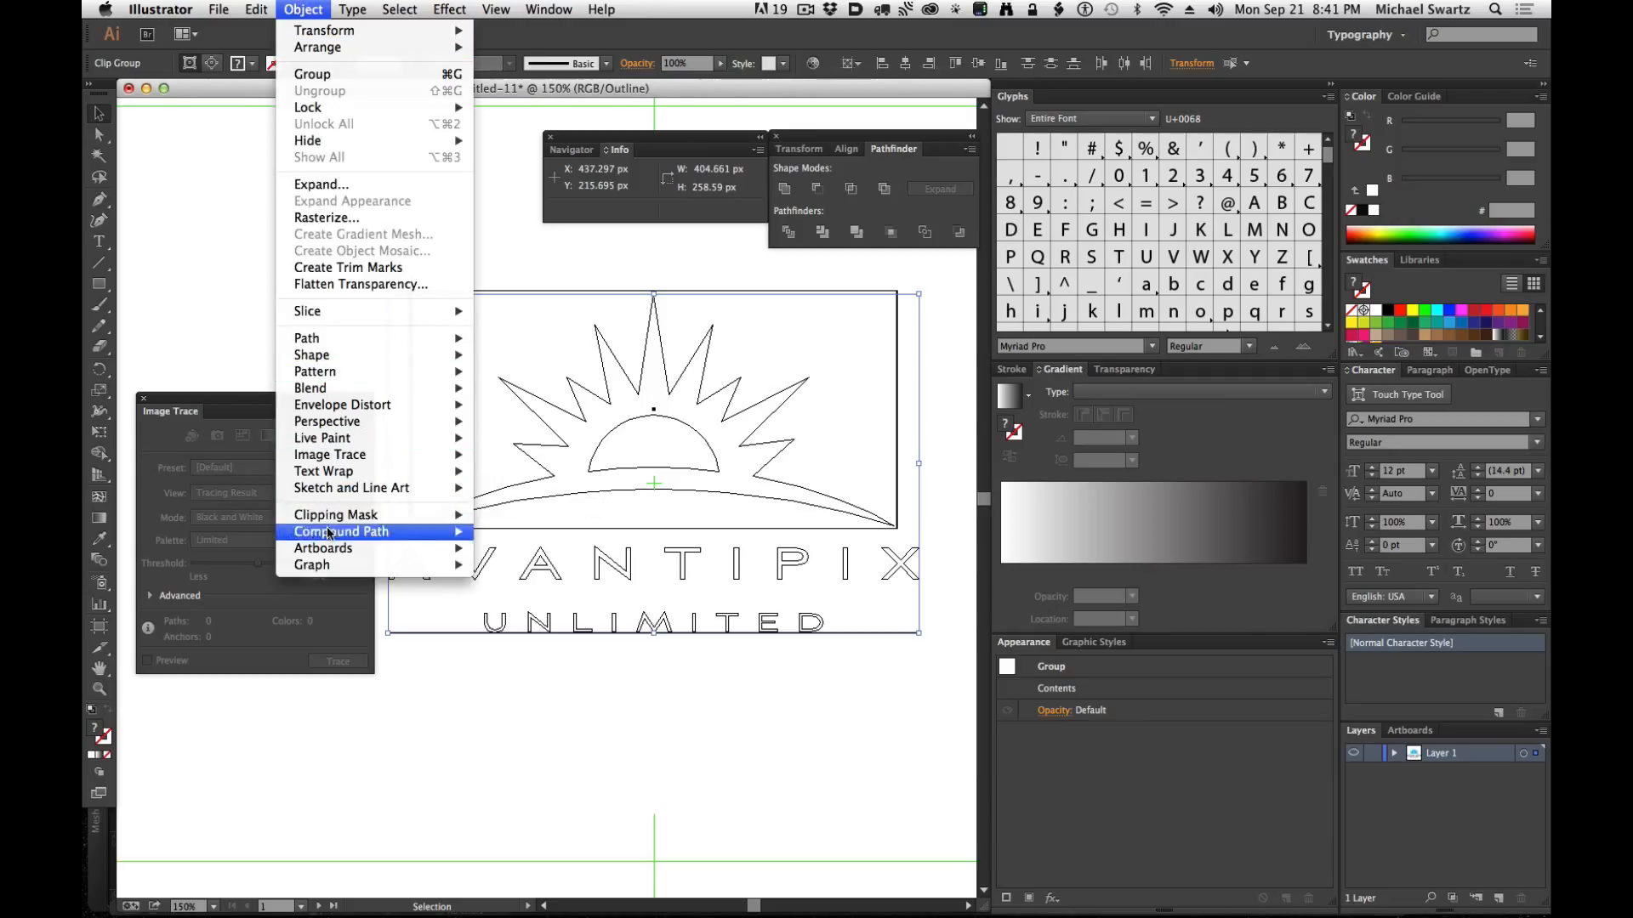
{"action": "mouse_move", "coordinate": [429, 517]}
{"action": "left_click", "coordinate": [548, 537]}
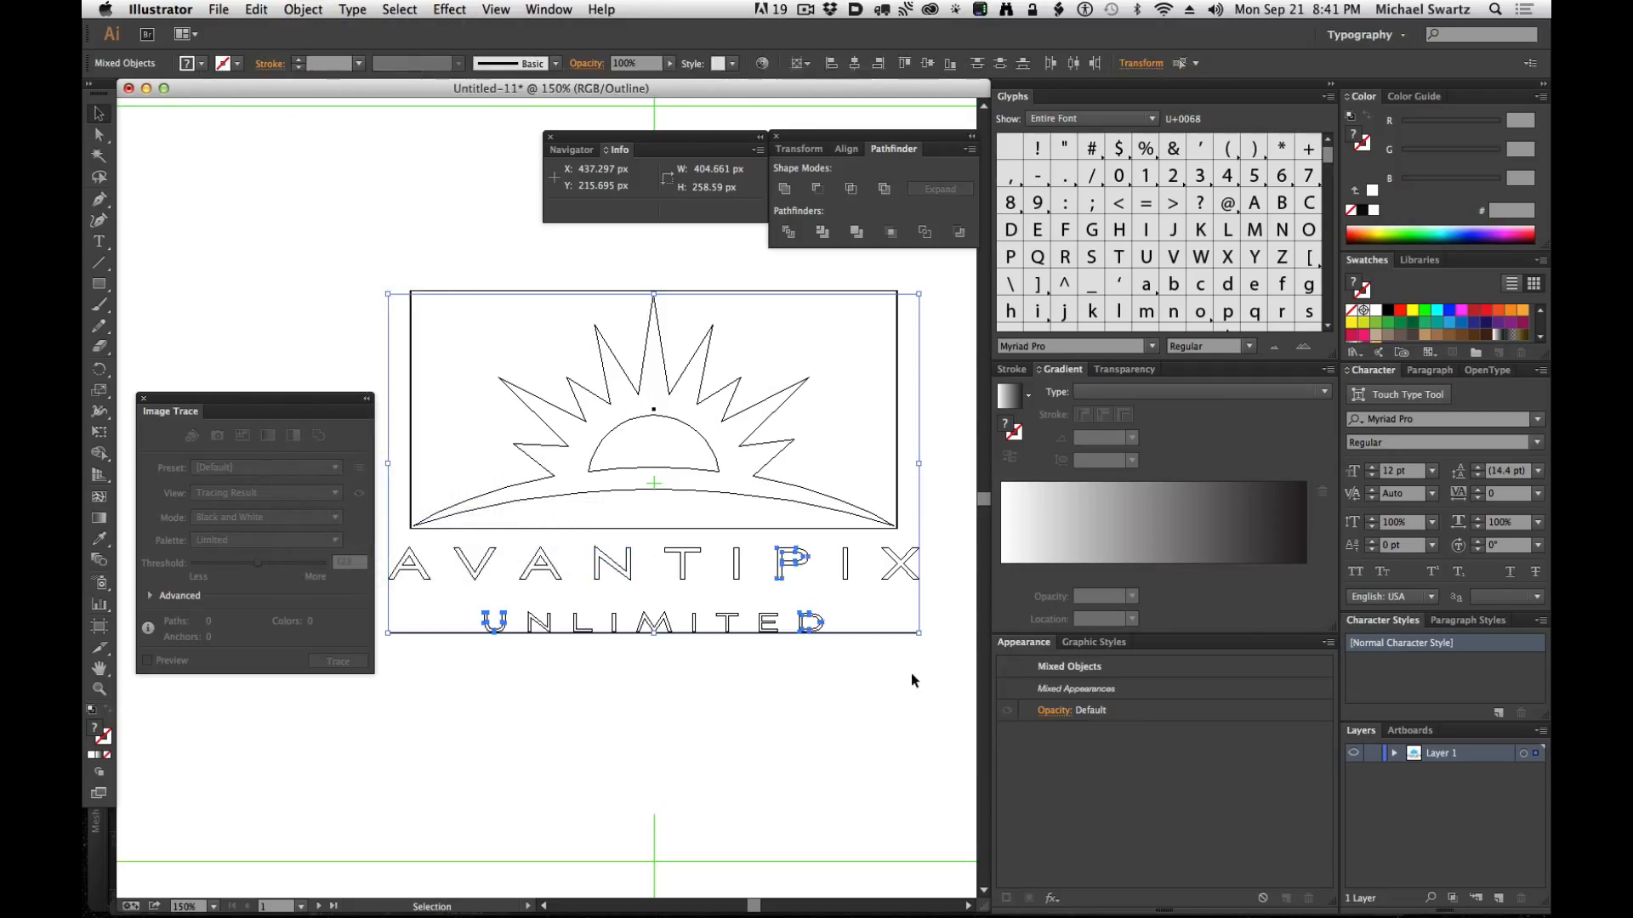
{"action": "left_click_drag", "start_coordinate": [857, 670], "coordinate": [926, 605]}
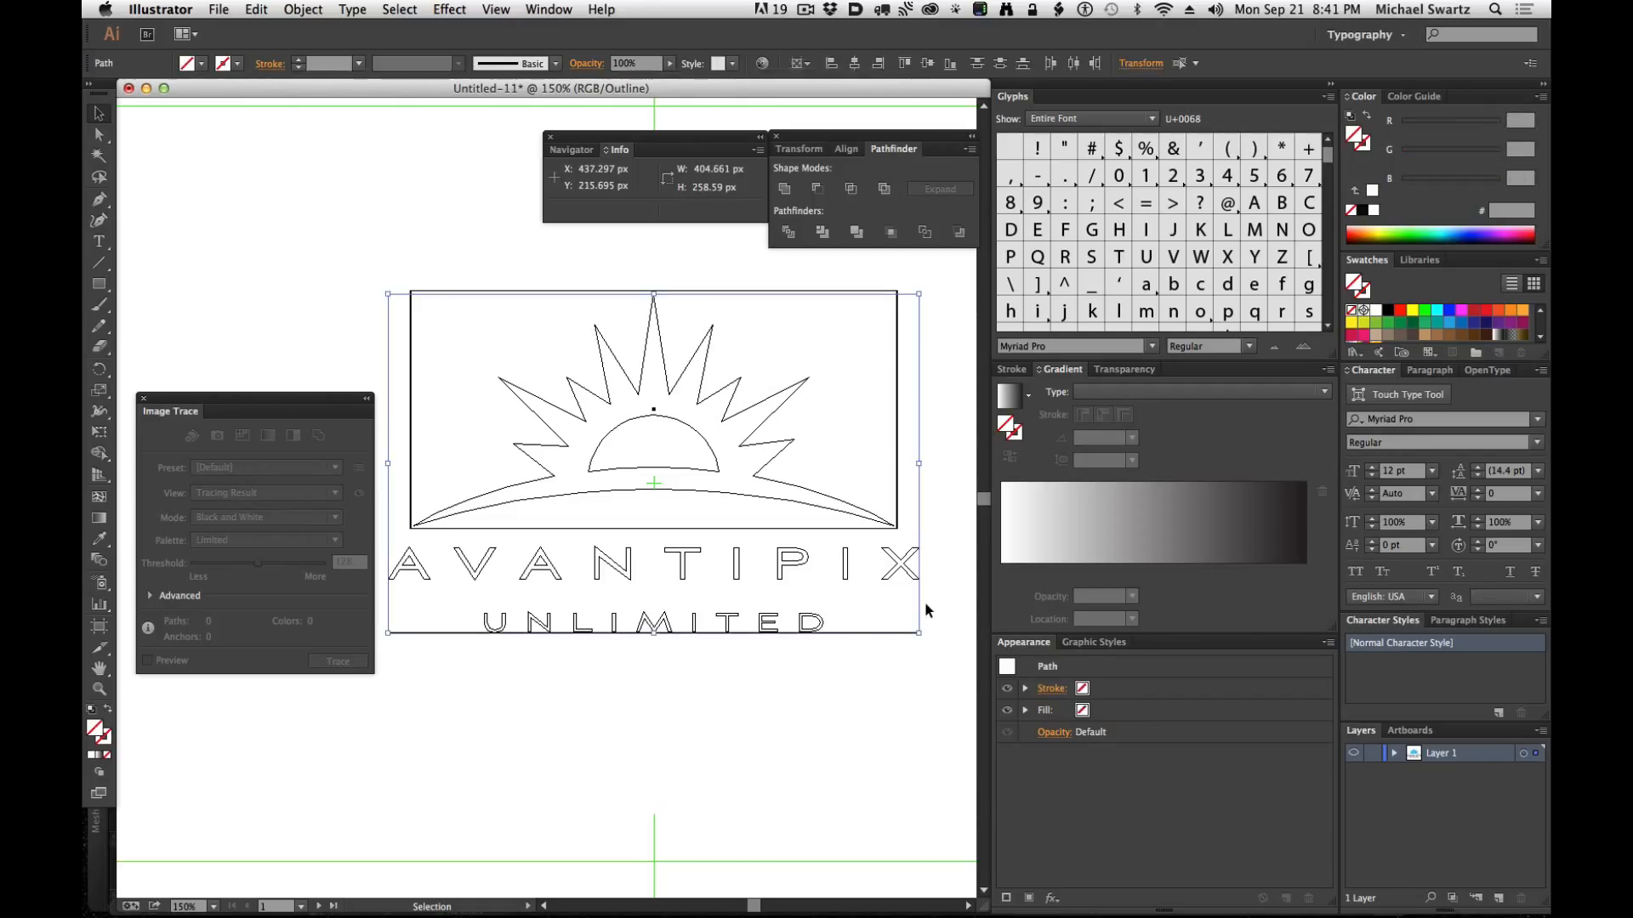
{"action": "key", "text": "Delete"}
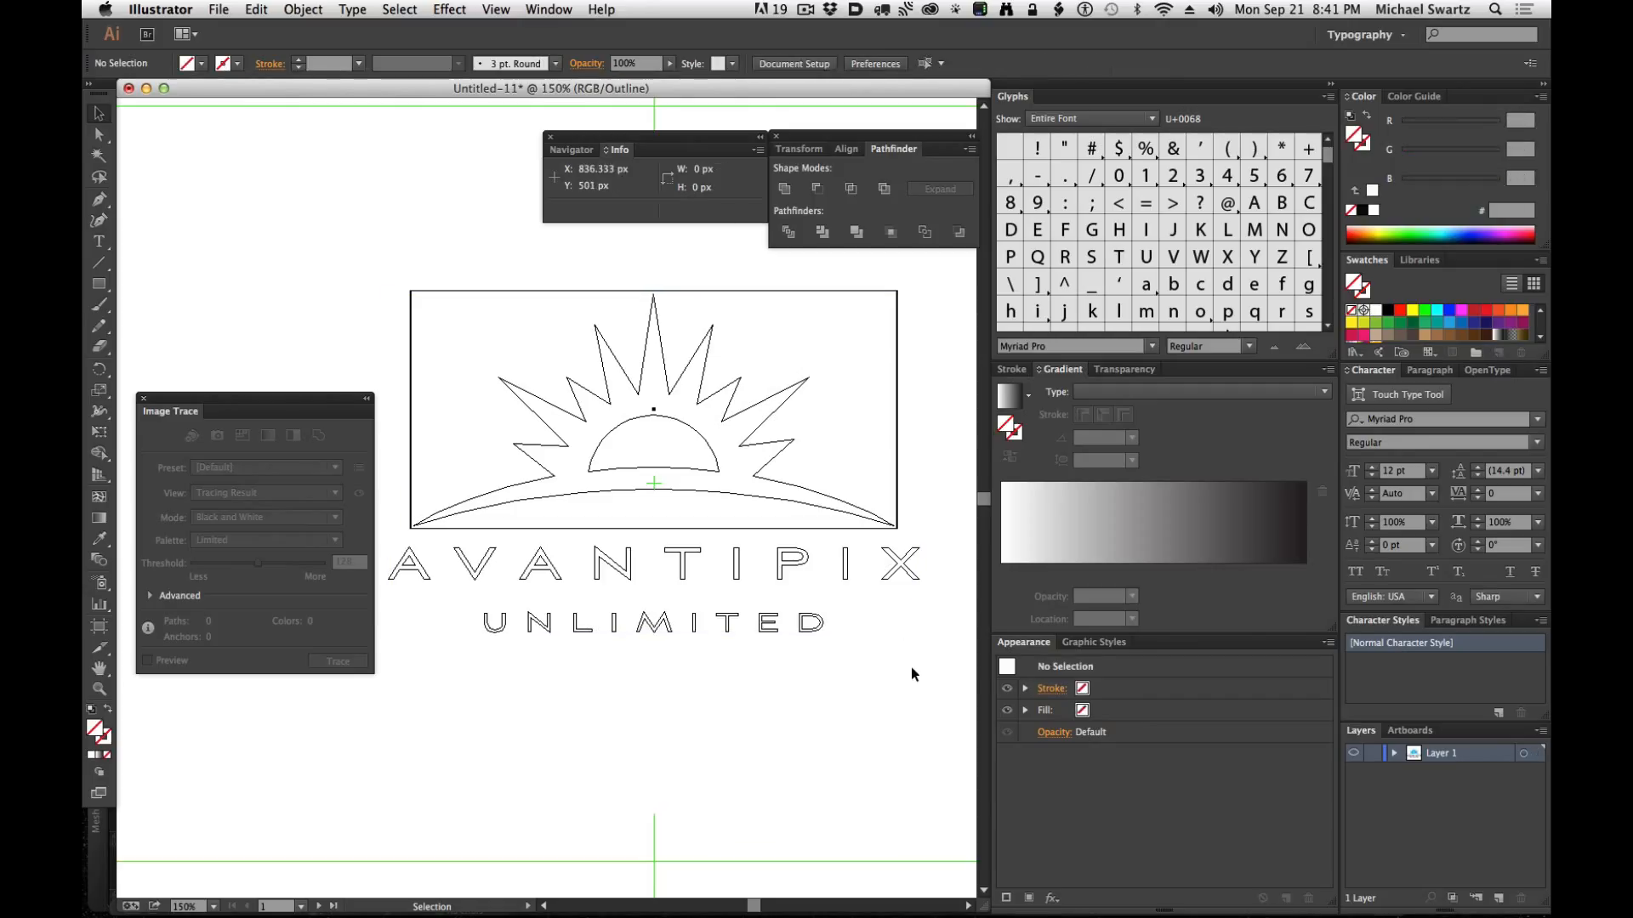
Return to Preview view and cut the UNLIMITED lettering from the artwork.
{"action": "key", "text": "a"}
{"action": "key", "text": "super+y"}
{"action": "key", "text": "v"}
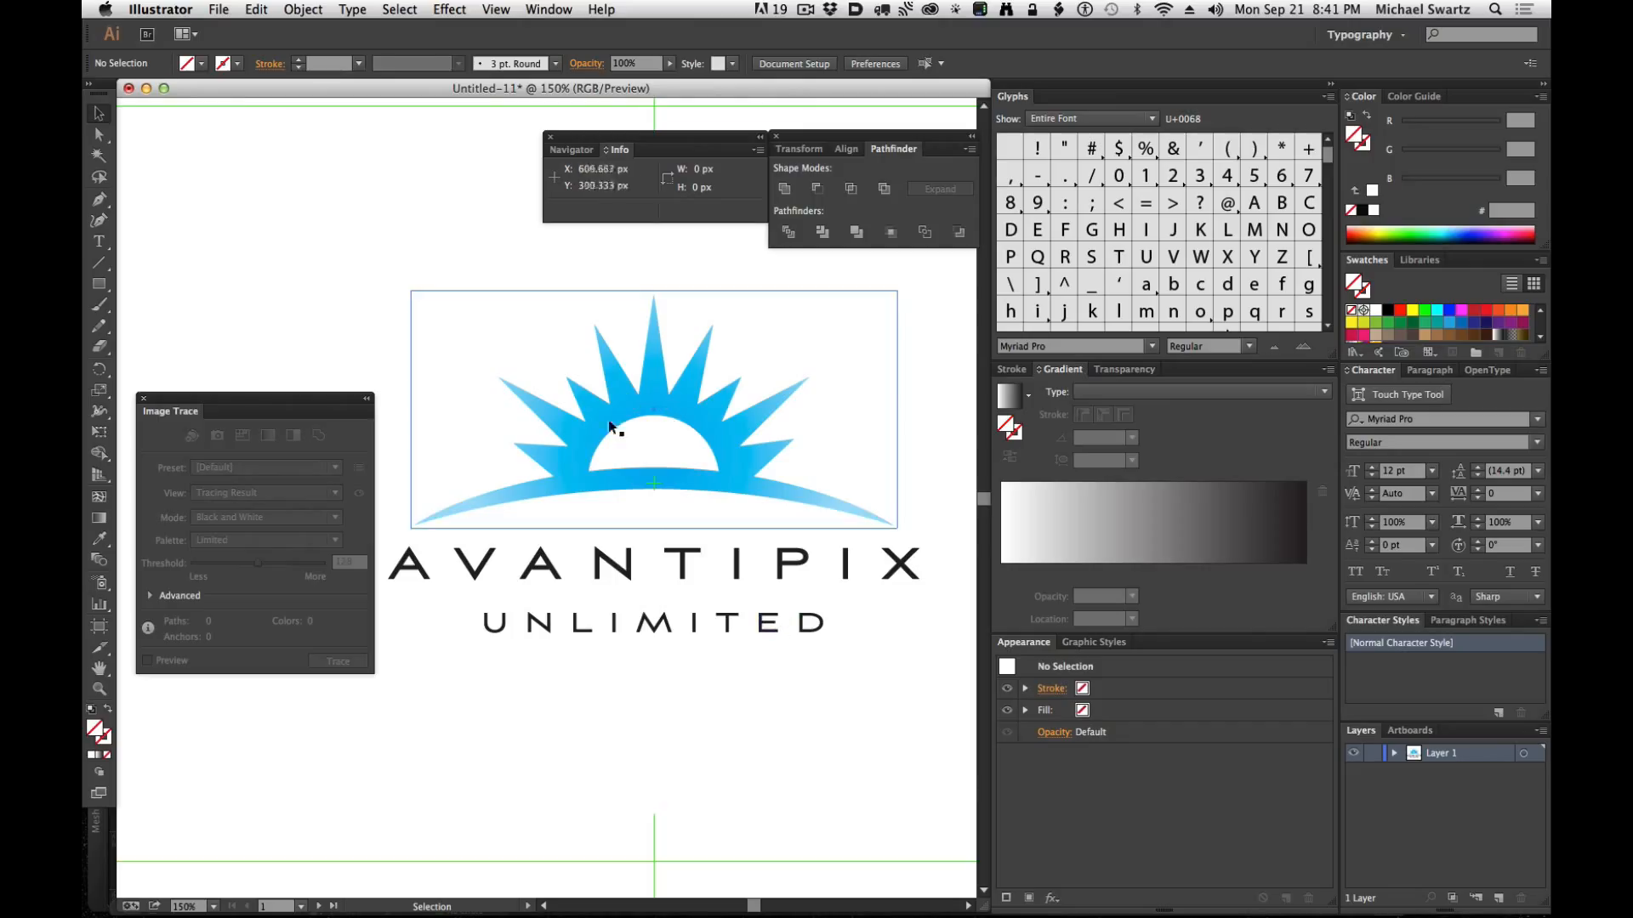
{"action": "left_click_drag", "start_coordinate": [443, 694], "coordinate": [931, 610]}
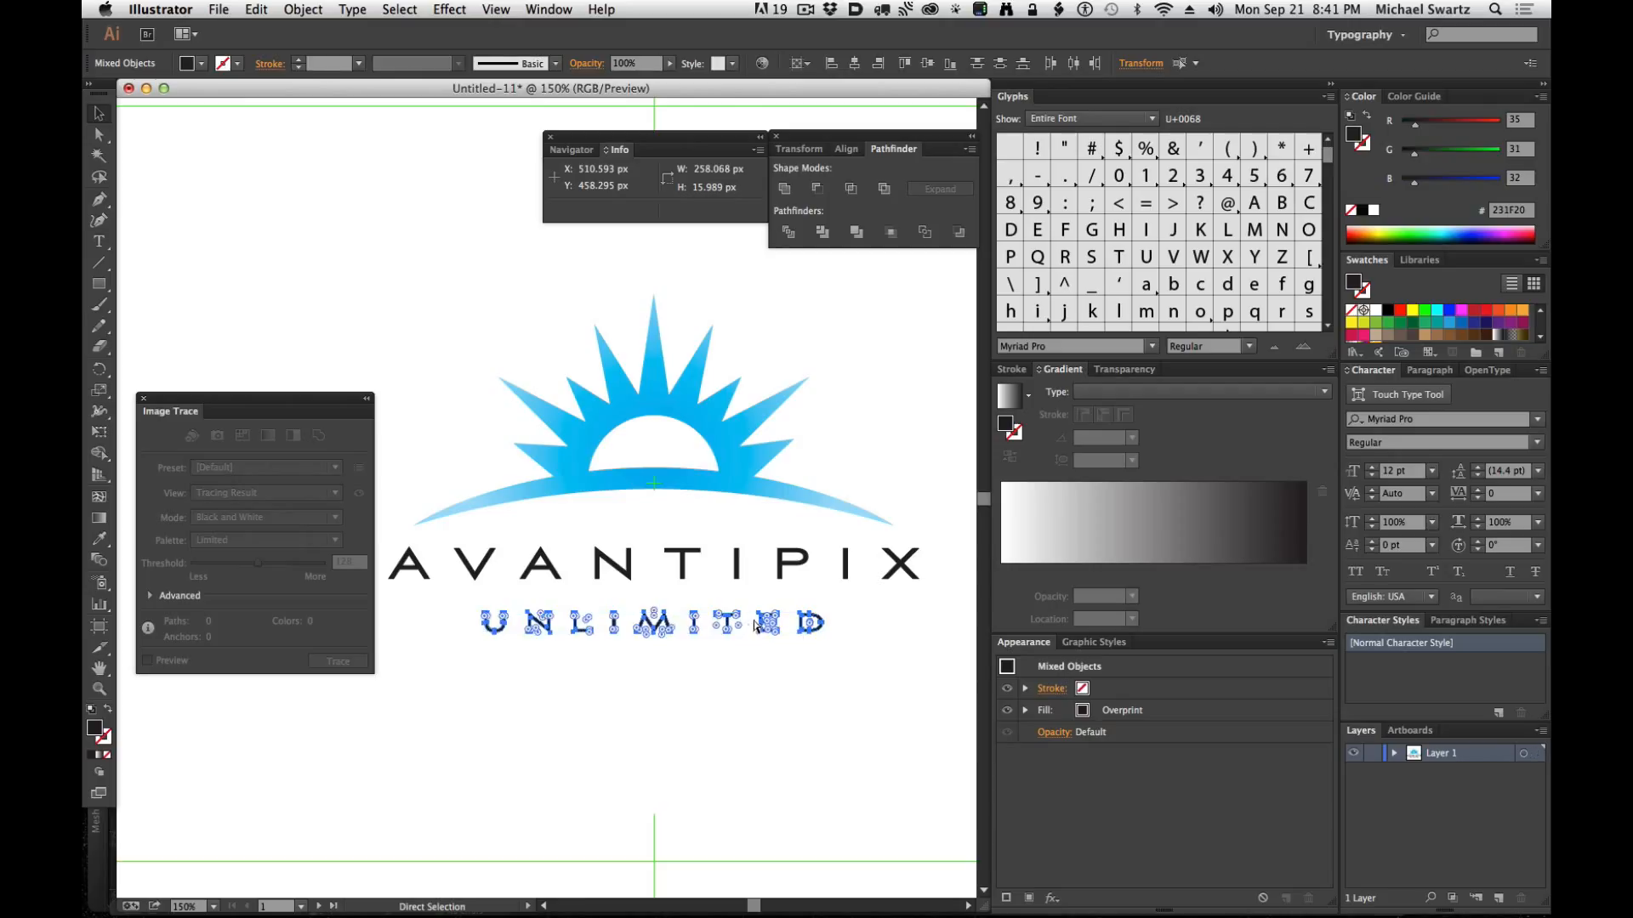
{"action": "key", "text": "Delete"}
Add a layer named logo_type_unlimited and paste the cut lettering in front at its original position.
{"action": "left_click", "coordinate": [1499, 898]}
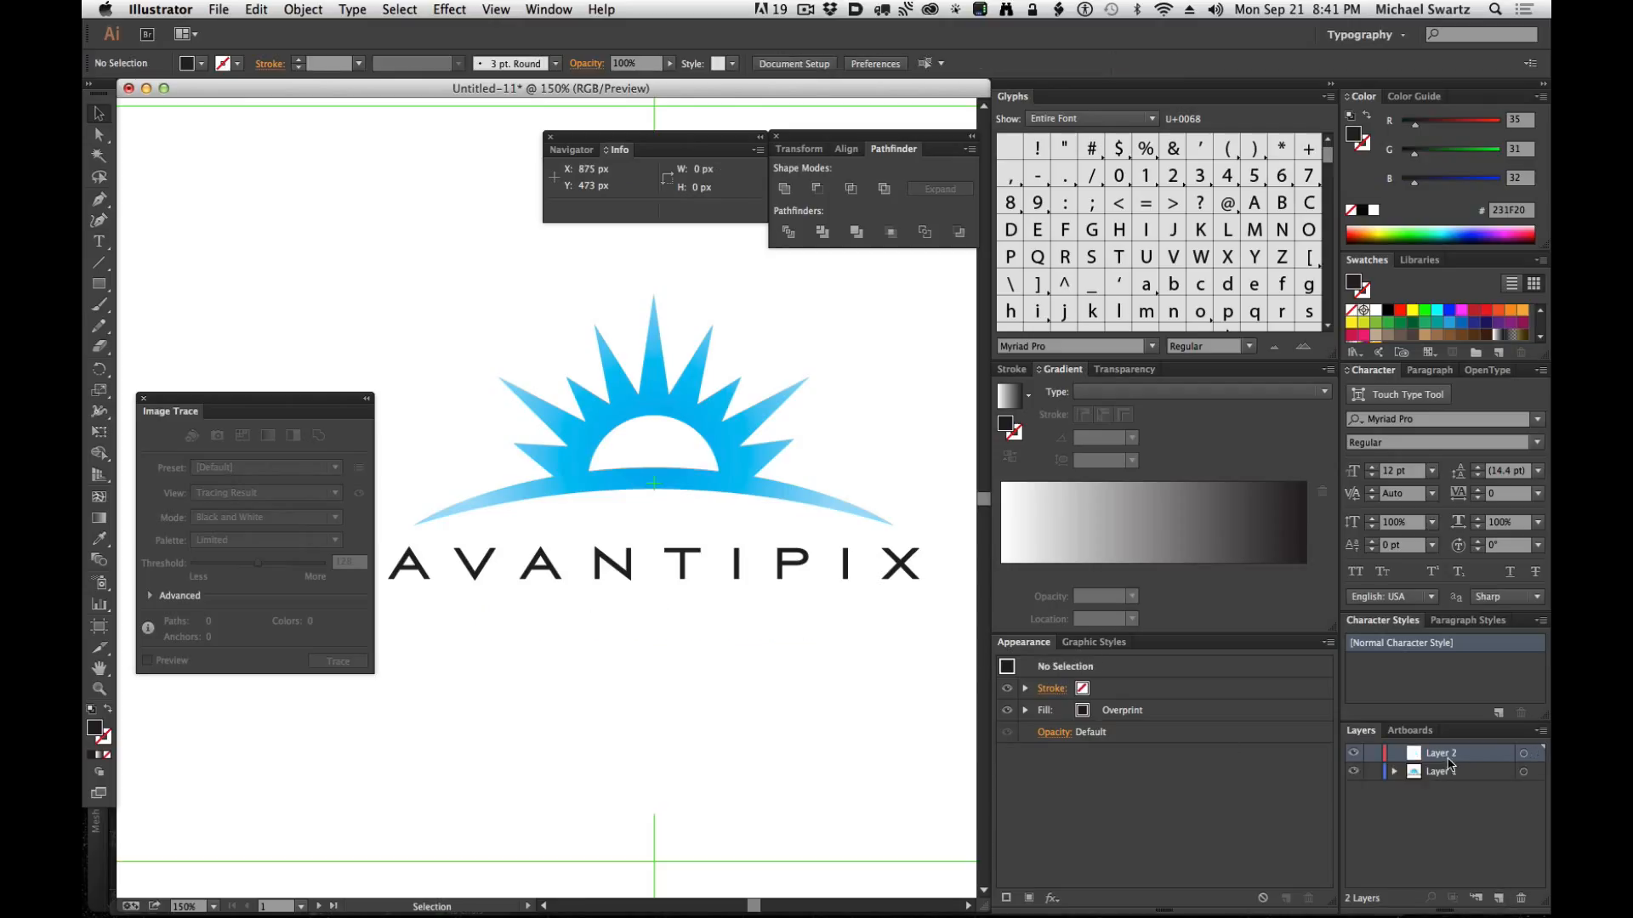
{"action": "double_click", "coordinate": [1449, 760]}
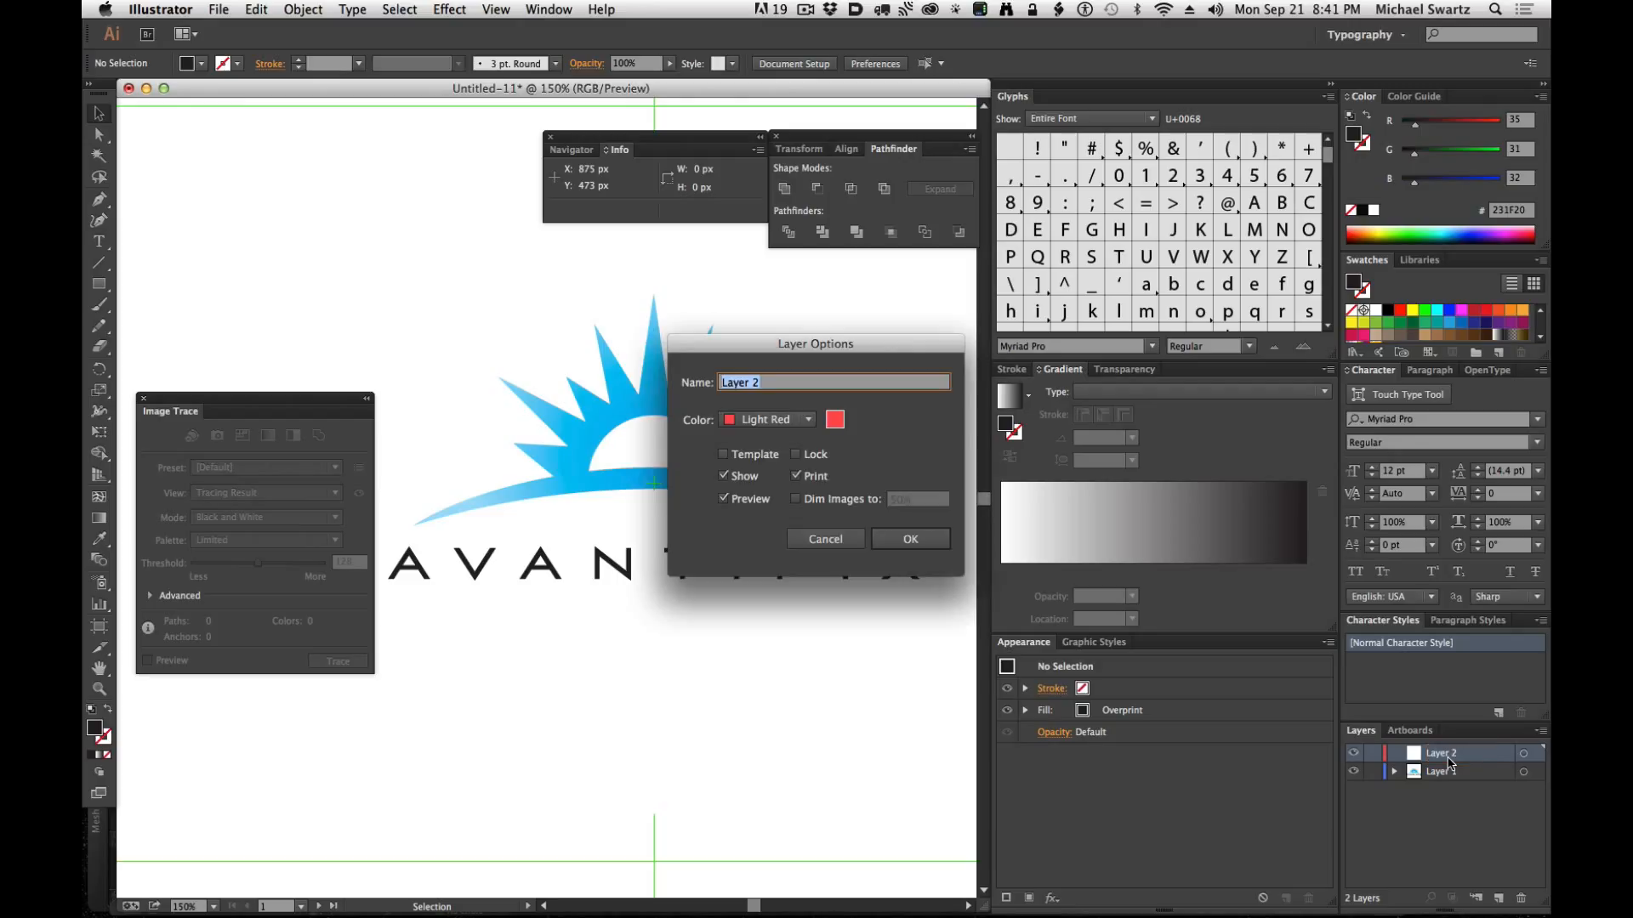
{"action": "type", "text": "logo_type_unlimited"}
{"action": "key", "text": "Return"}
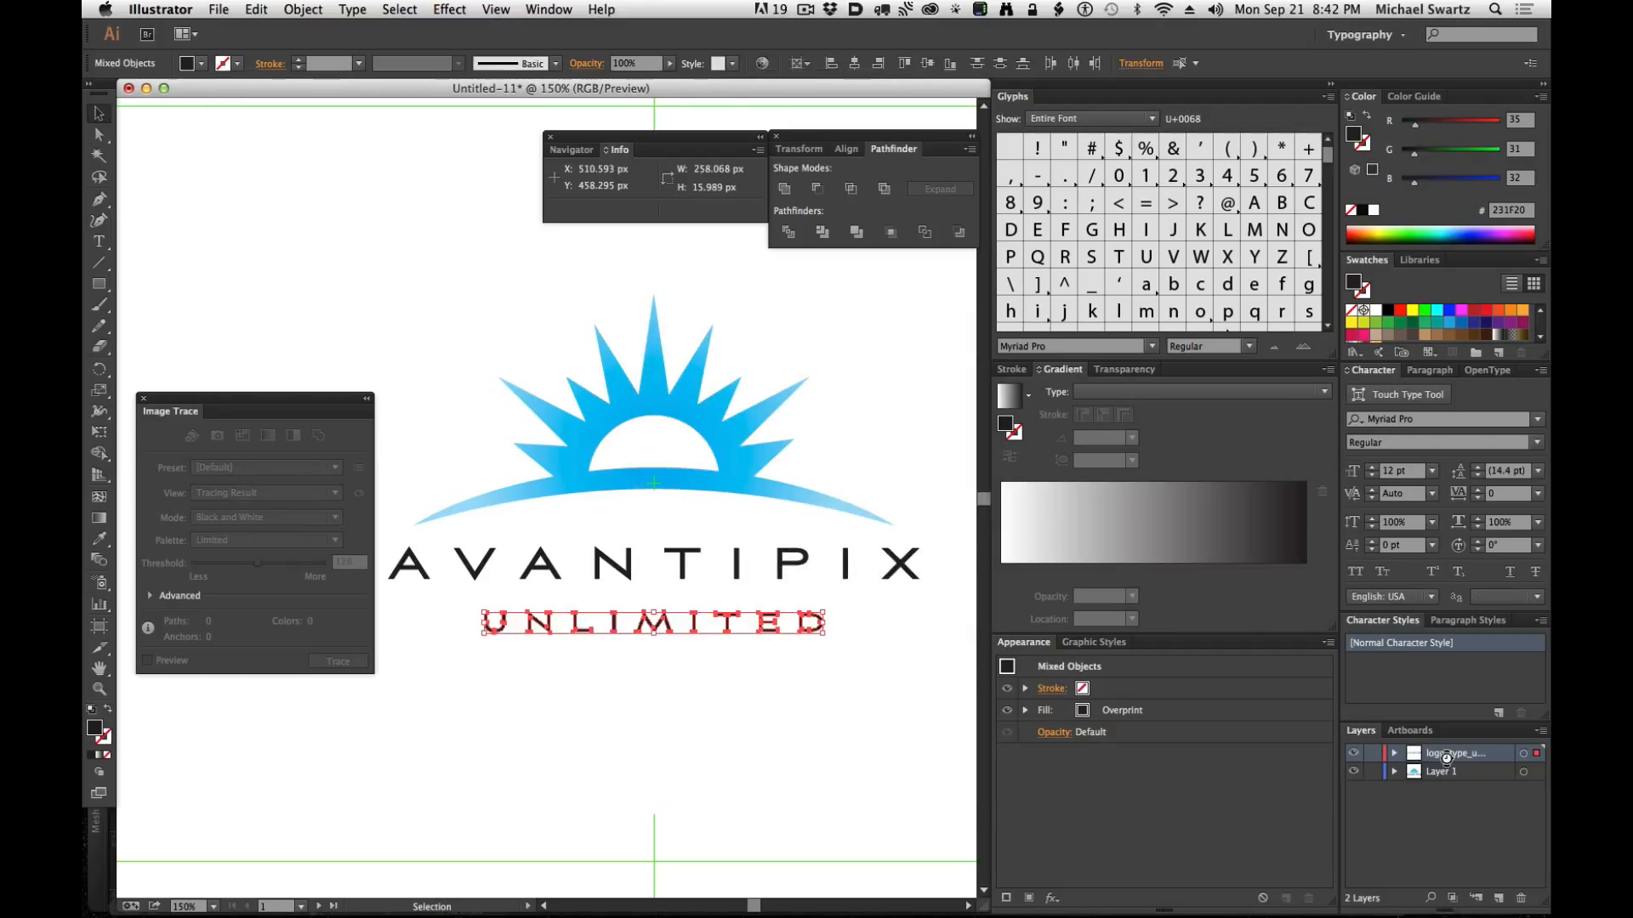
{"action": "key", "text": "super+f"}
Cut the AVANTIPIX lettering and paste it in place on a new layer named logo_type_avantipix.
{"action": "left_click_drag", "start_coordinate": [956, 555], "coordinate": [381, 578]}
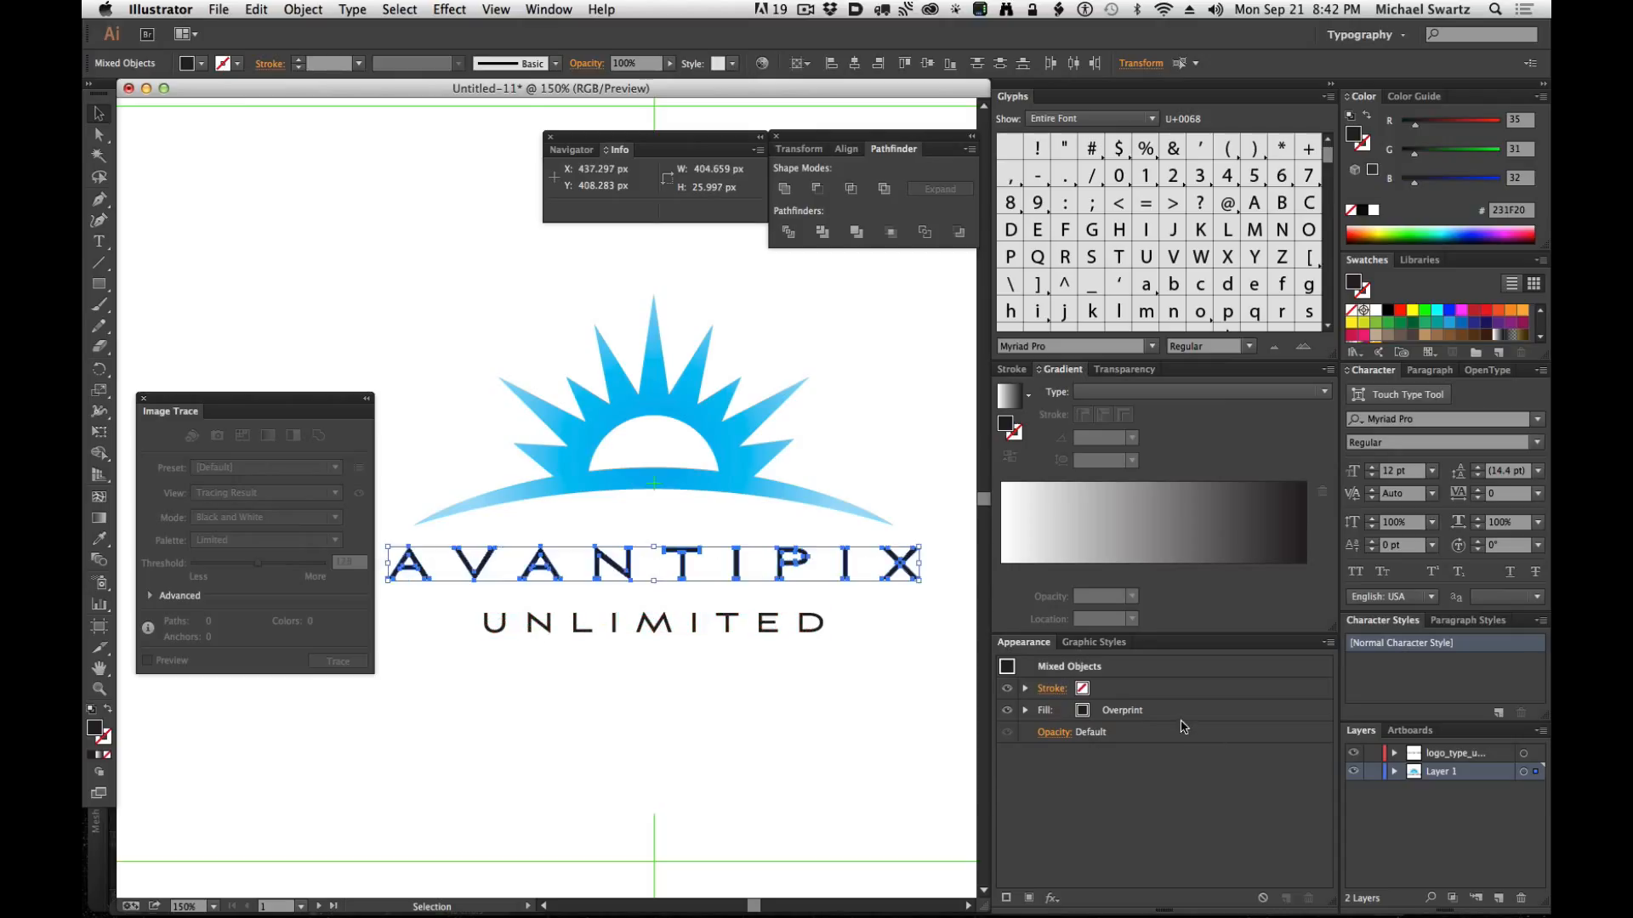
{"action": "key", "text": "Delete"}
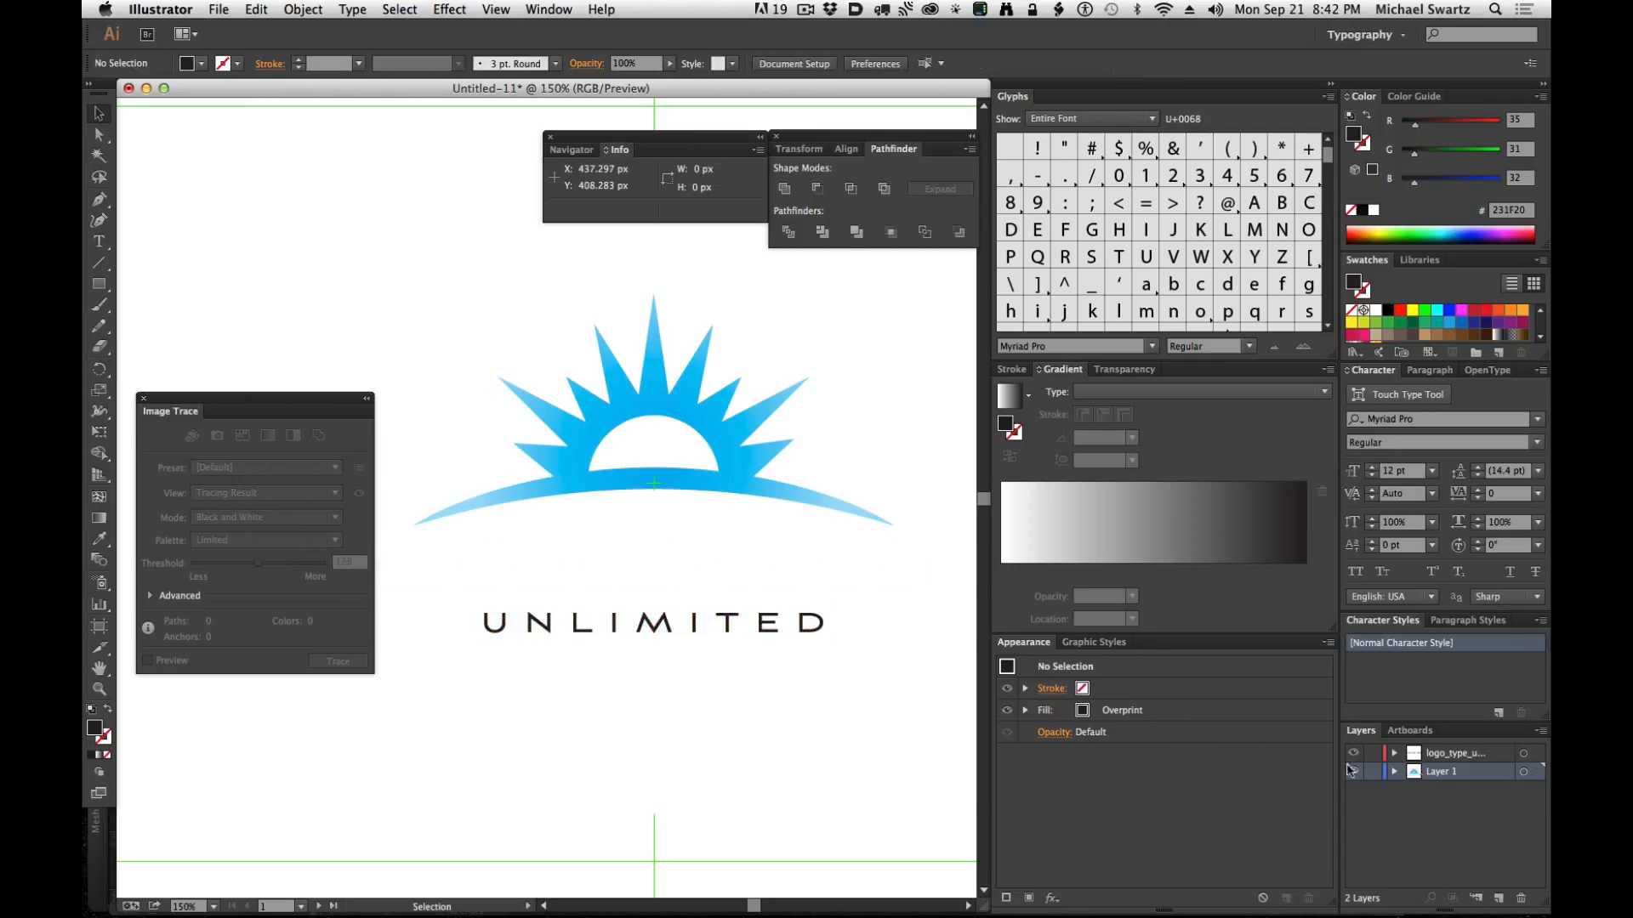
{"action": "left_click", "coordinate": [1500, 901]}
{"action": "double_click", "coordinate": [1442, 771]}
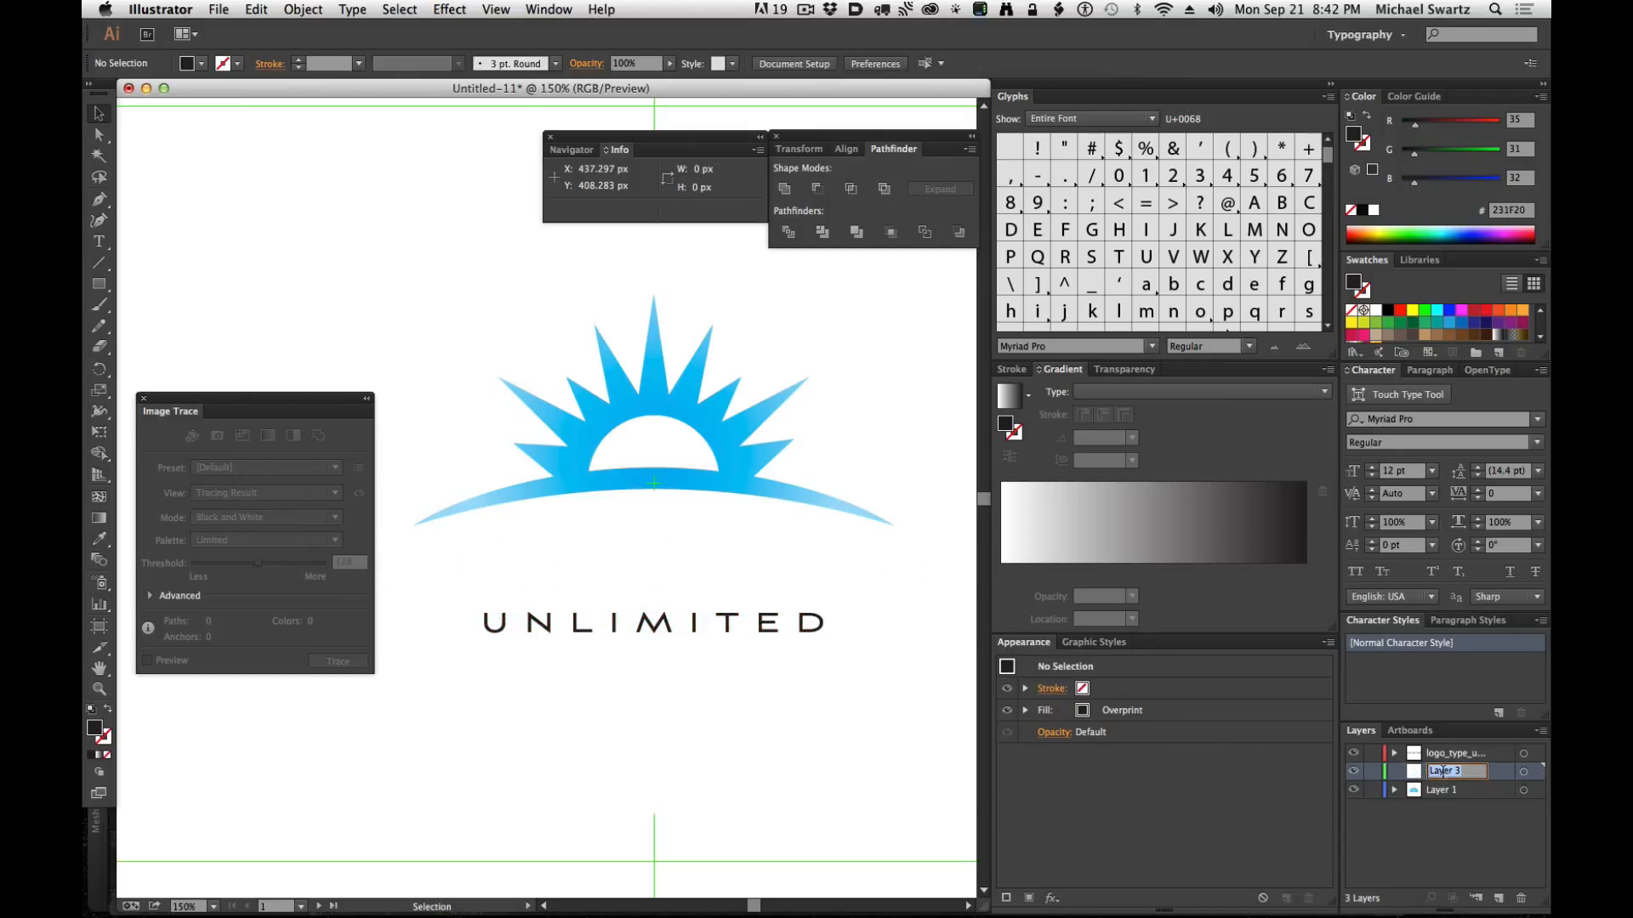
{"action": "type", "text": "lo"}
{"action": "type", "text": "go_type_avantipix"}
{"action": "key", "text": "Return"}
{"action": "key", "text": "ctrl+f"}
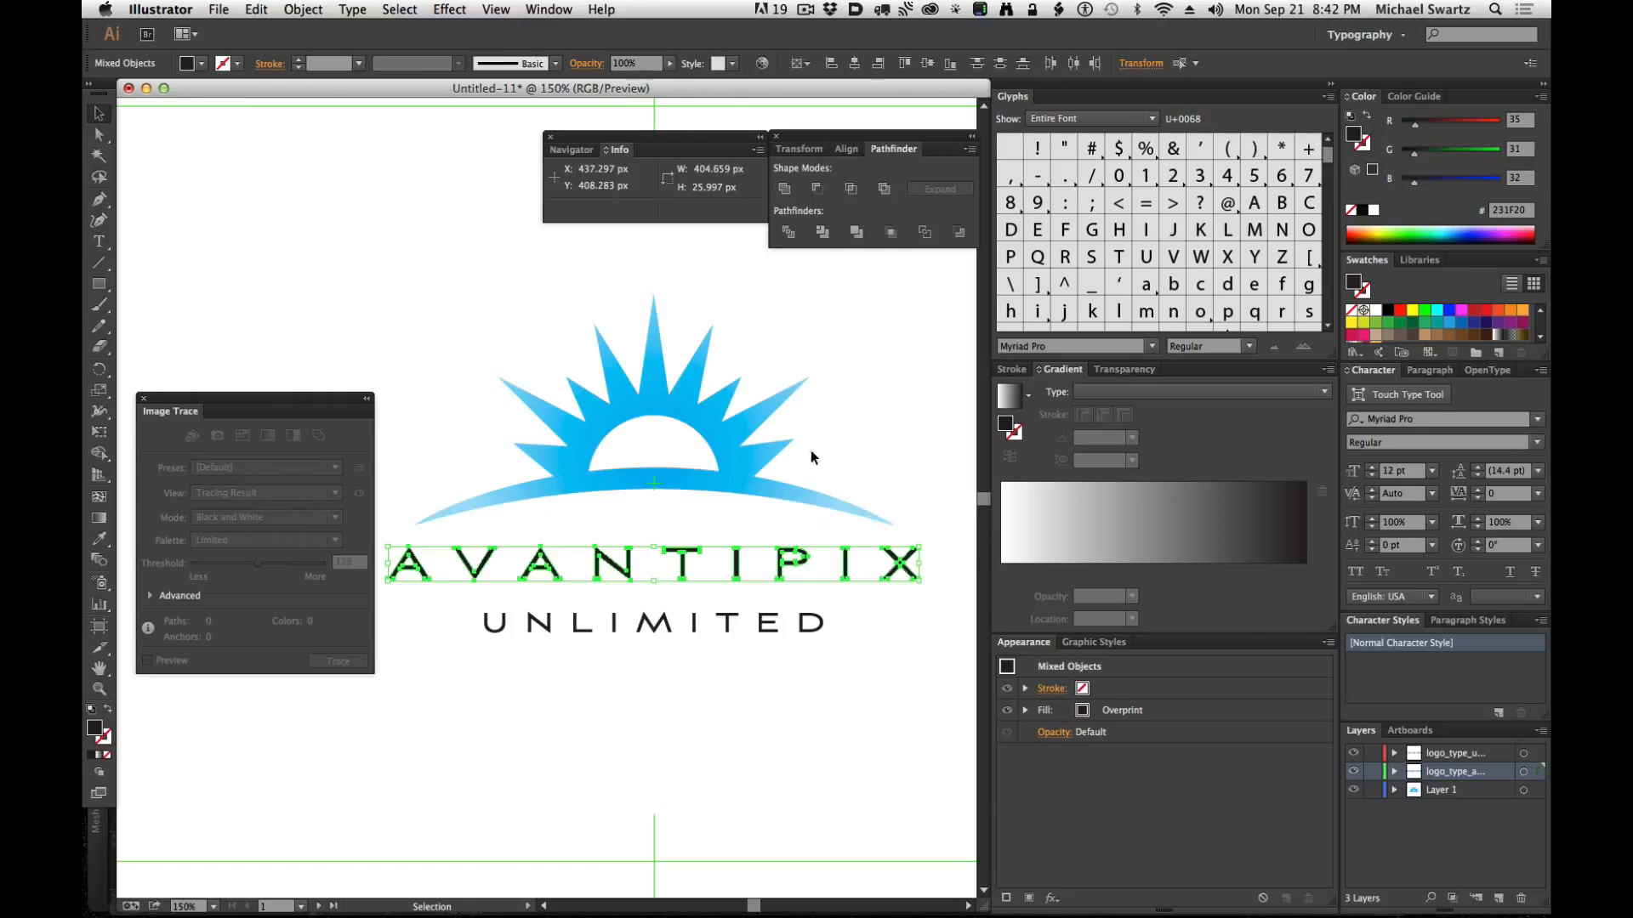
Select the sun graphic, rename its layer logo_sun, and clear the selection.
{"action": "left_click", "coordinate": [809, 458]}
{"action": "left_click", "coordinate": [754, 432]}
{"action": "double_click", "coordinate": [1439, 790]}
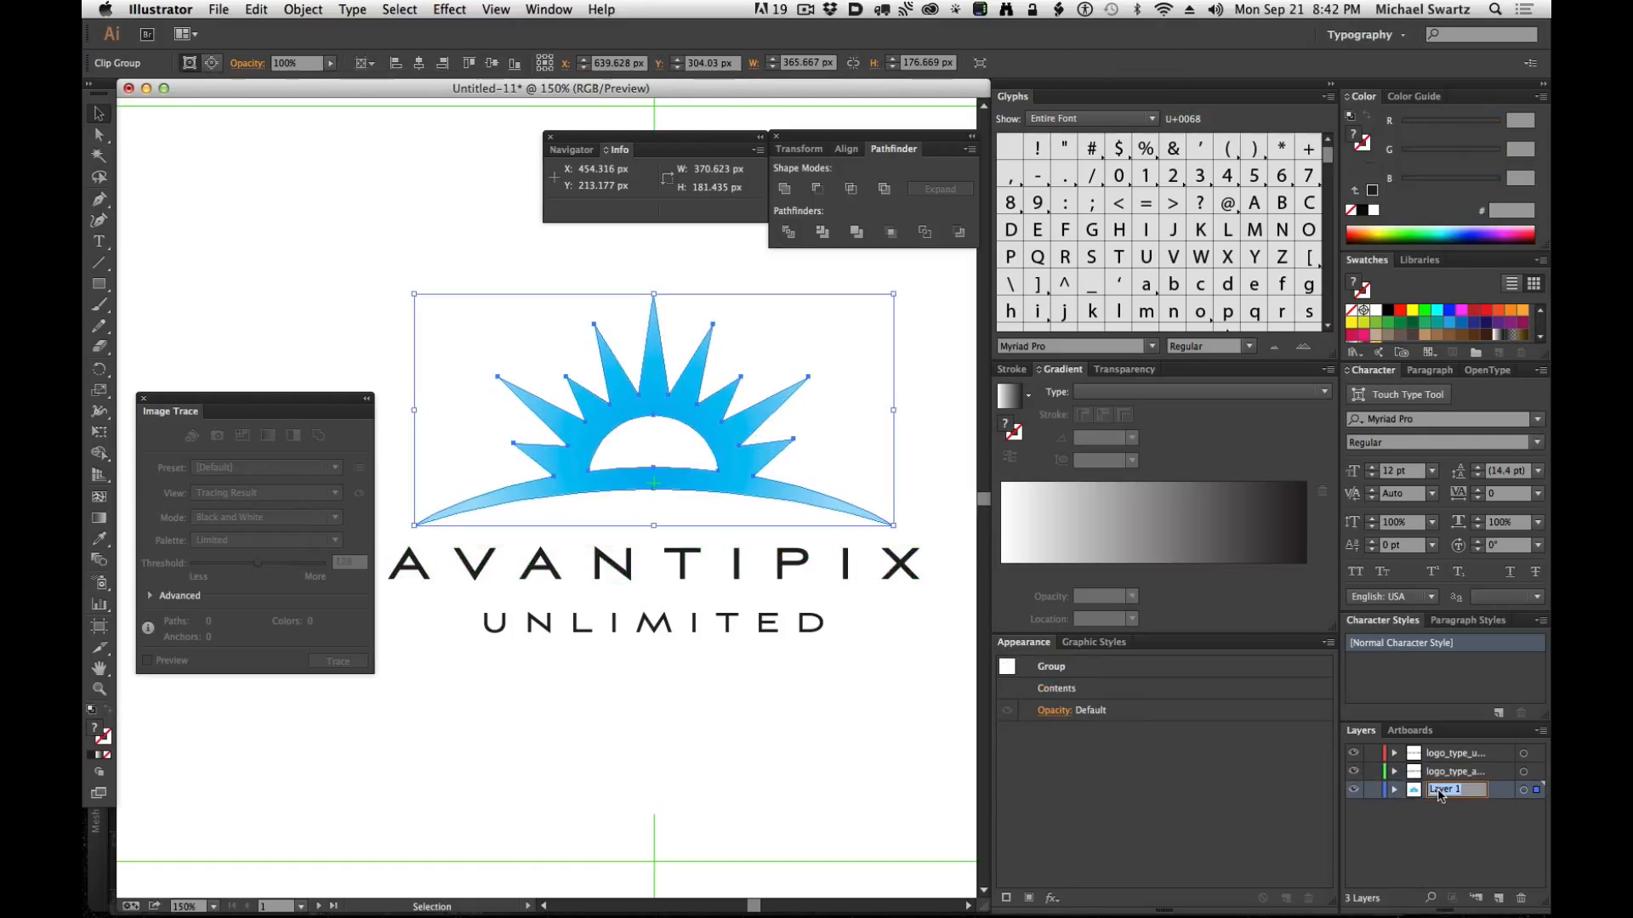
{"action": "key", "text": "BackSpace"}
{"action": "type", "text": "logo_sun"}
{"action": "key", "text": "Return"}
{"action": "left_click", "coordinate": [877, 728]}
Start saving the document under a new name and browse to the Logos folder inside Logos_to_AFX/source in Dropbox.
{"action": "key", "text": "super+1"}
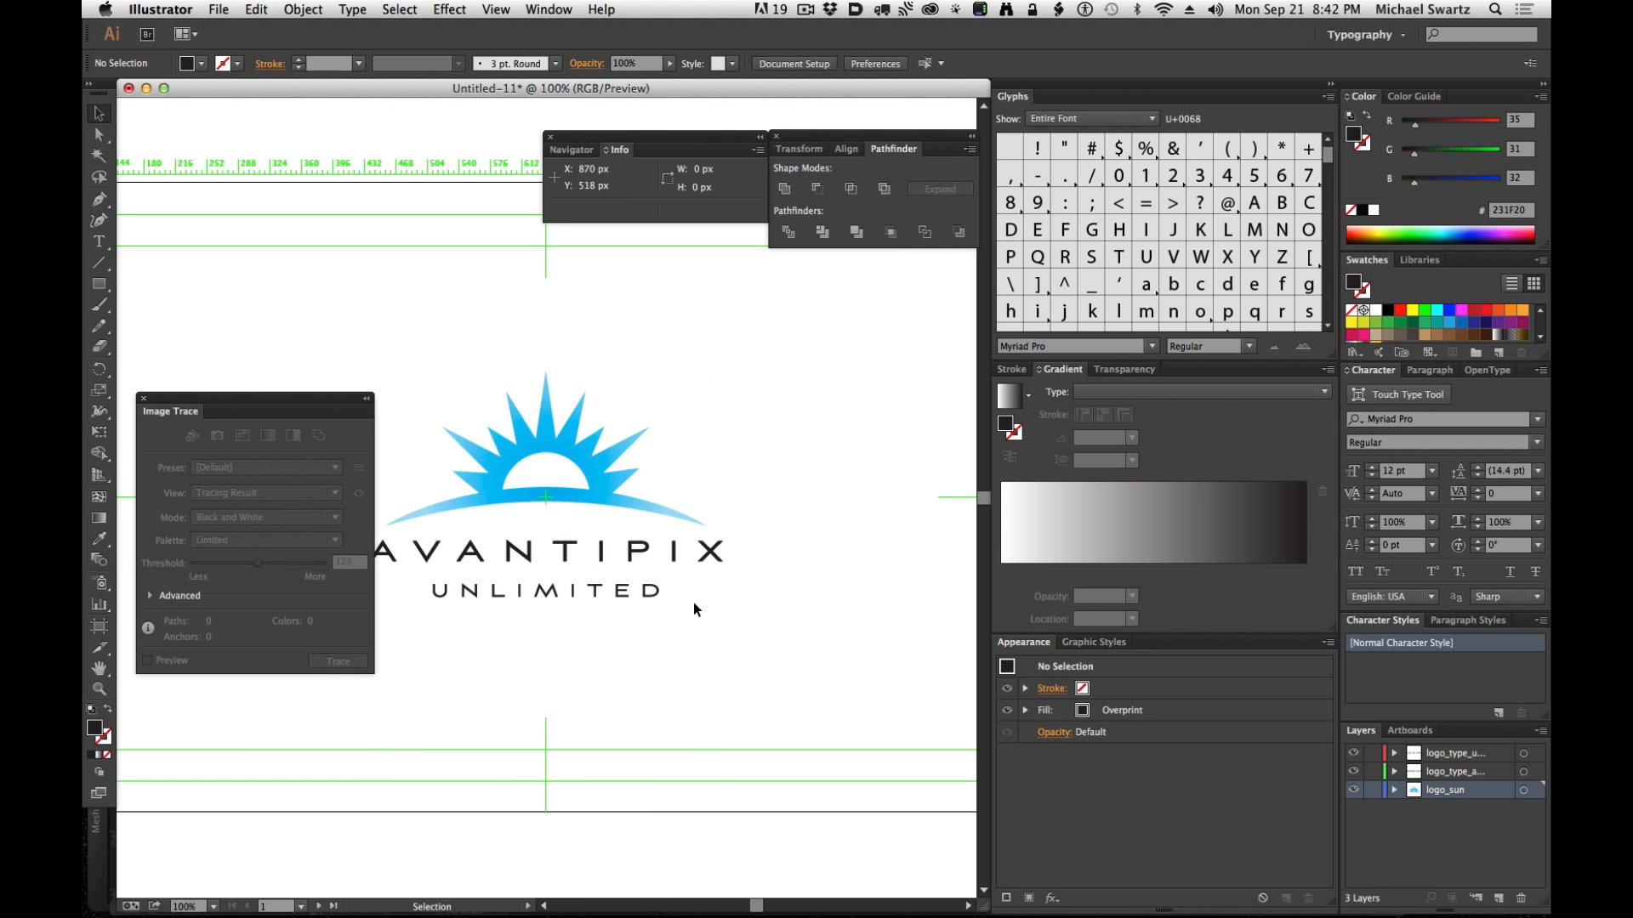
{"action": "left_click_drag", "start_coordinate": [649, 587], "coordinate": [796, 568]}
{"action": "left_click", "coordinate": [190, 7]}
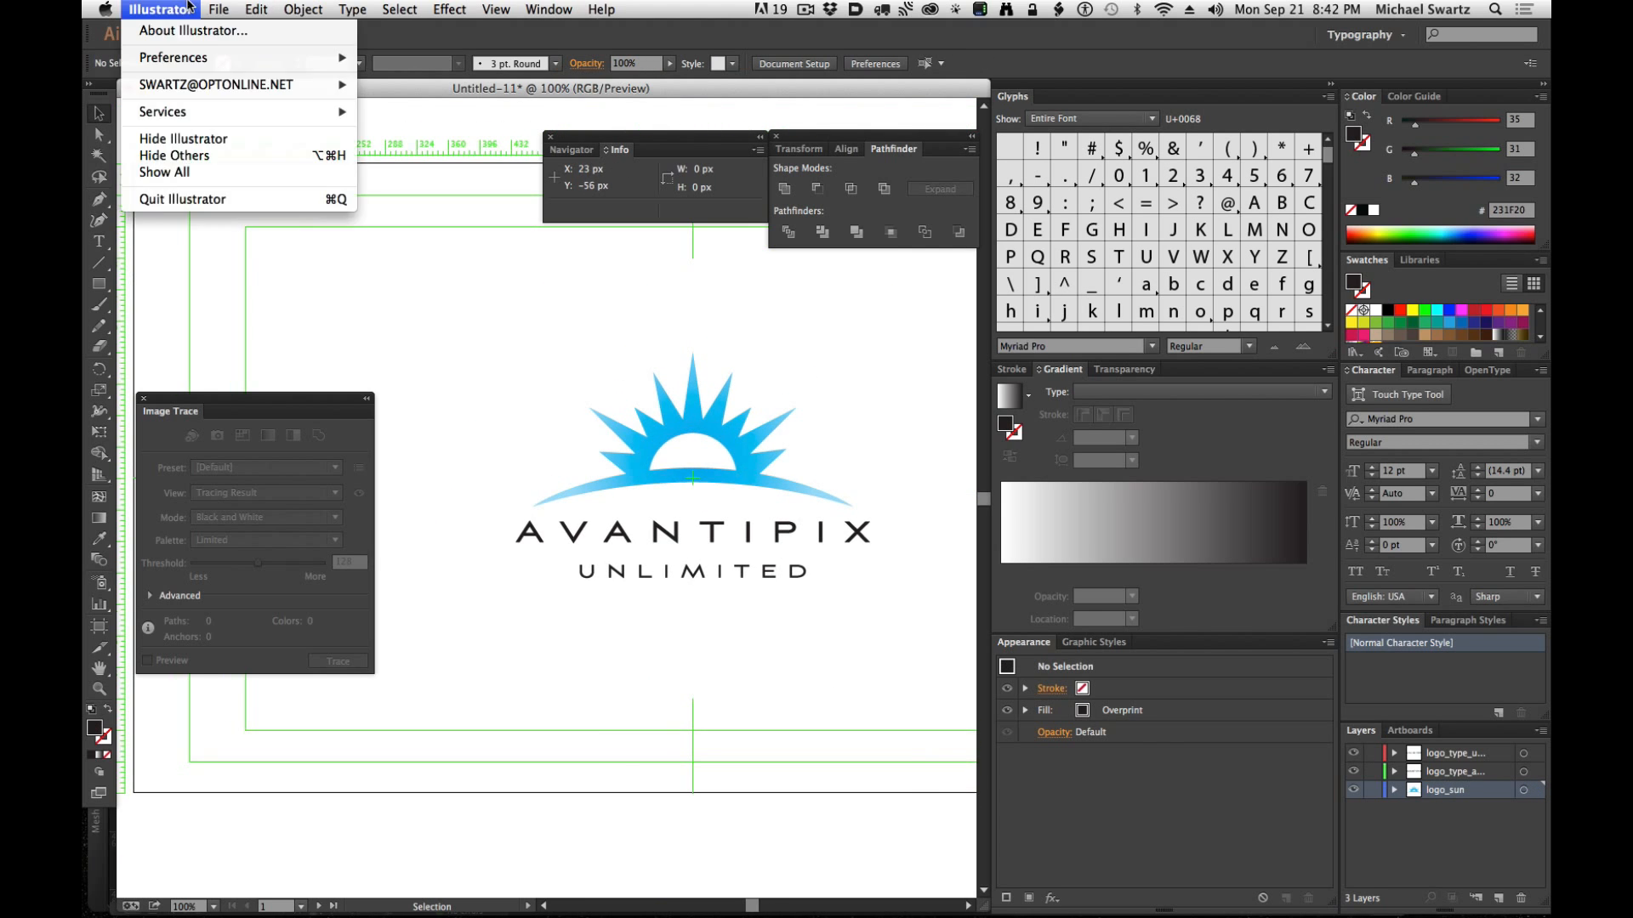
{"action": "mouse_move", "coordinate": [214, 9]}
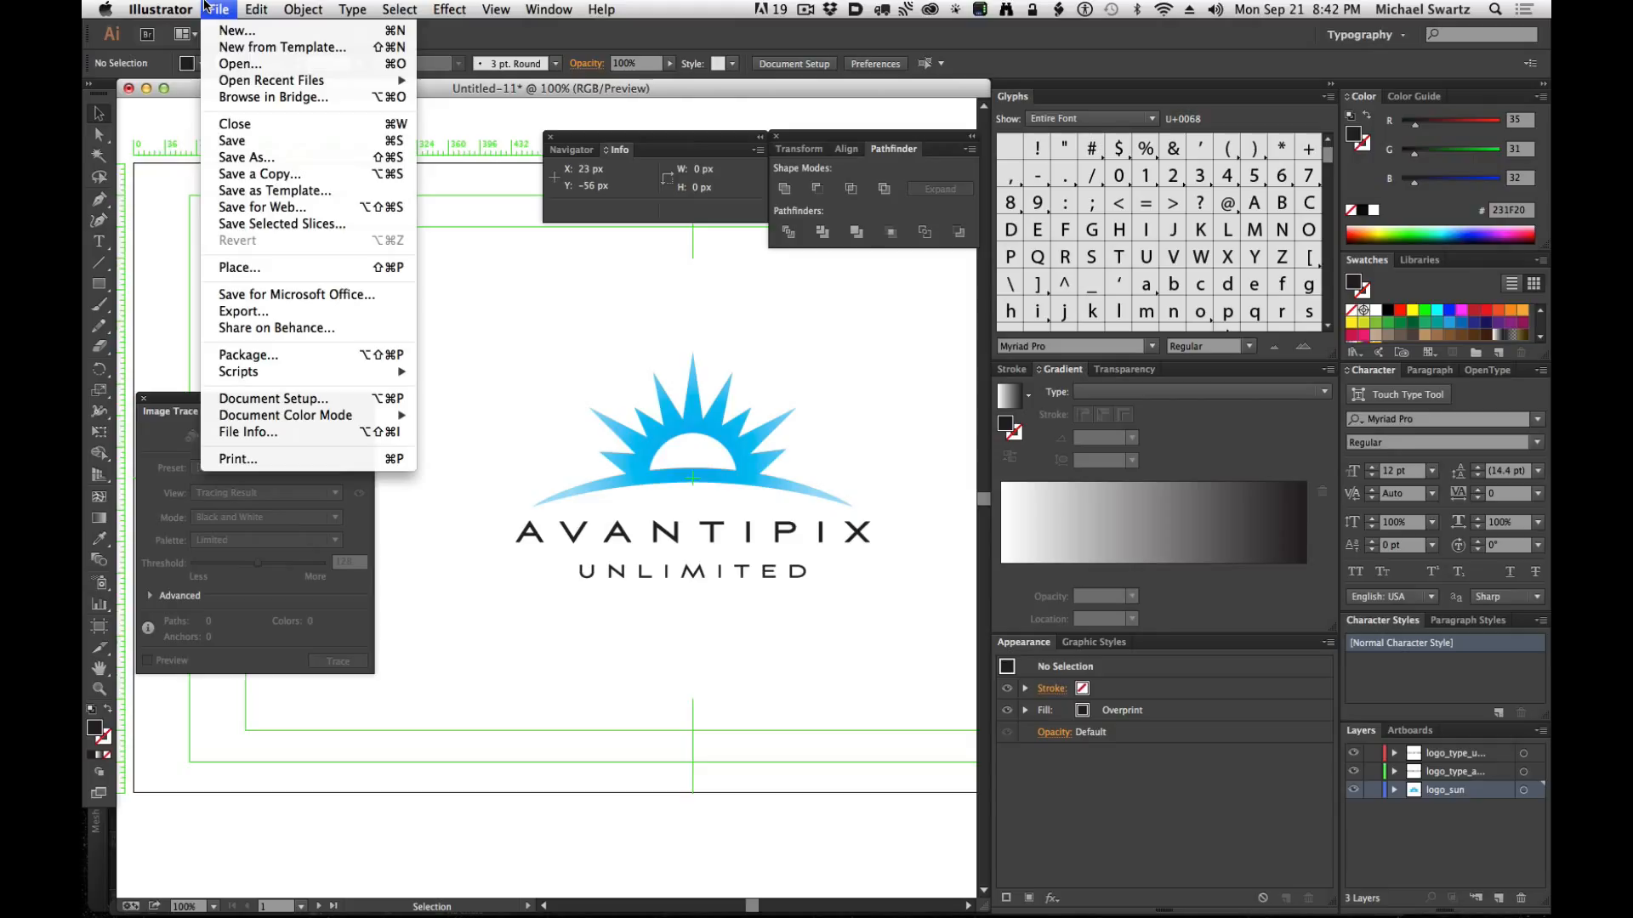
{"action": "left_click", "coordinate": [240, 158]}
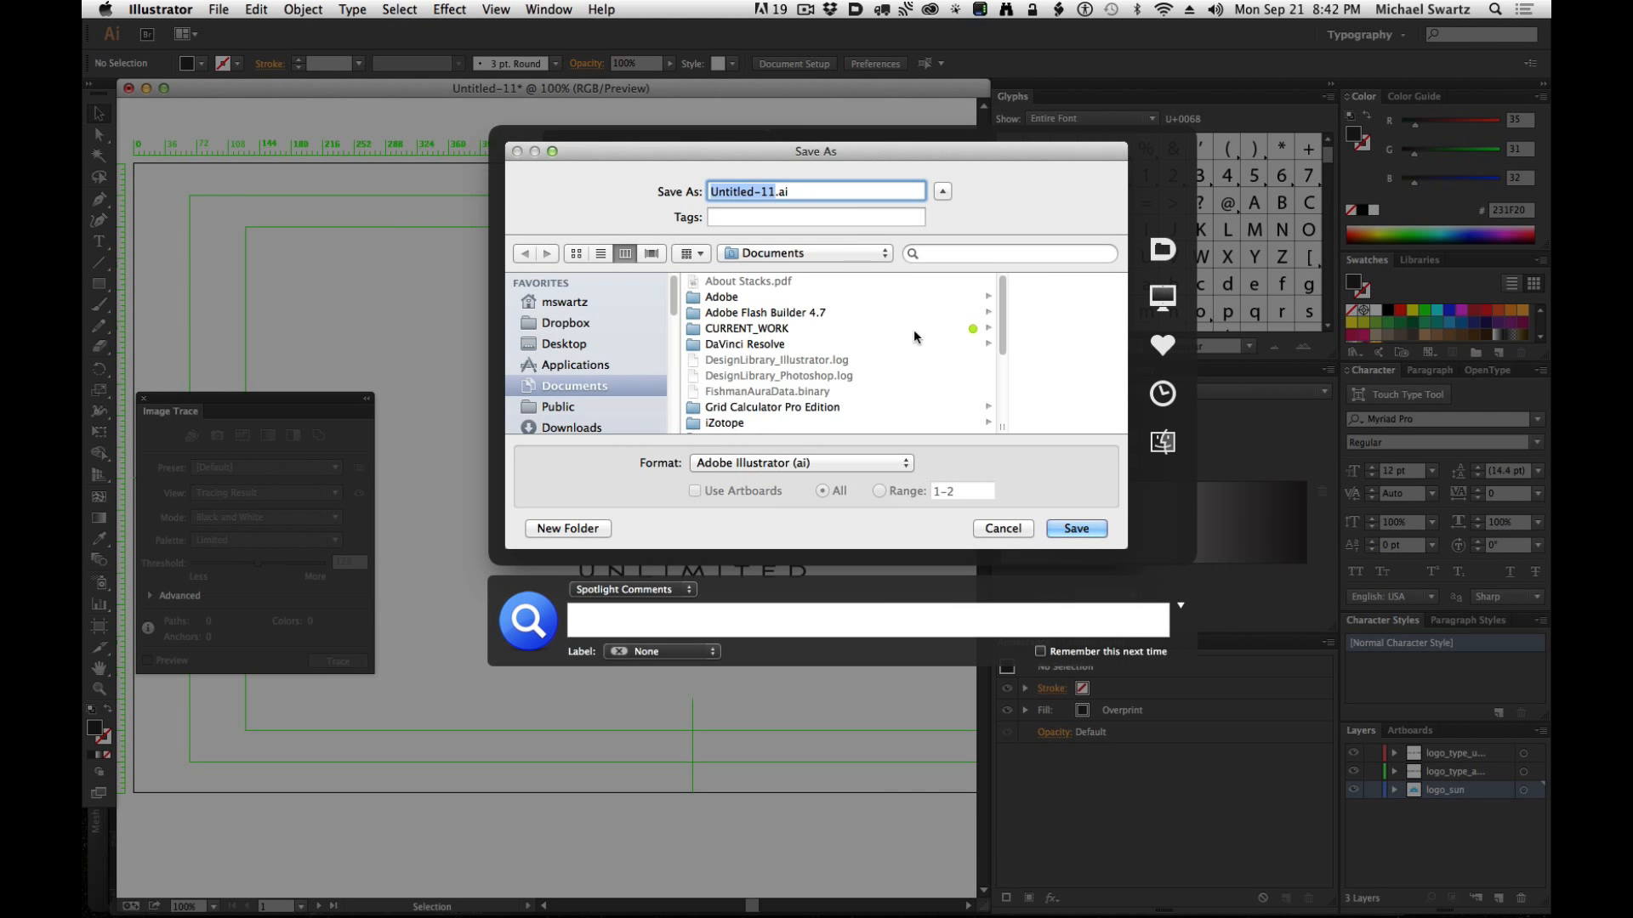
{"action": "left_click", "coordinate": [1164, 395]}
{"action": "left_click_drag", "start_coordinate": [804, 160], "coordinate": [456, 171]}
{"action": "left_click", "coordinate": [904, 310]}
{"action": "left_click", "coordinate": [495, 292]}
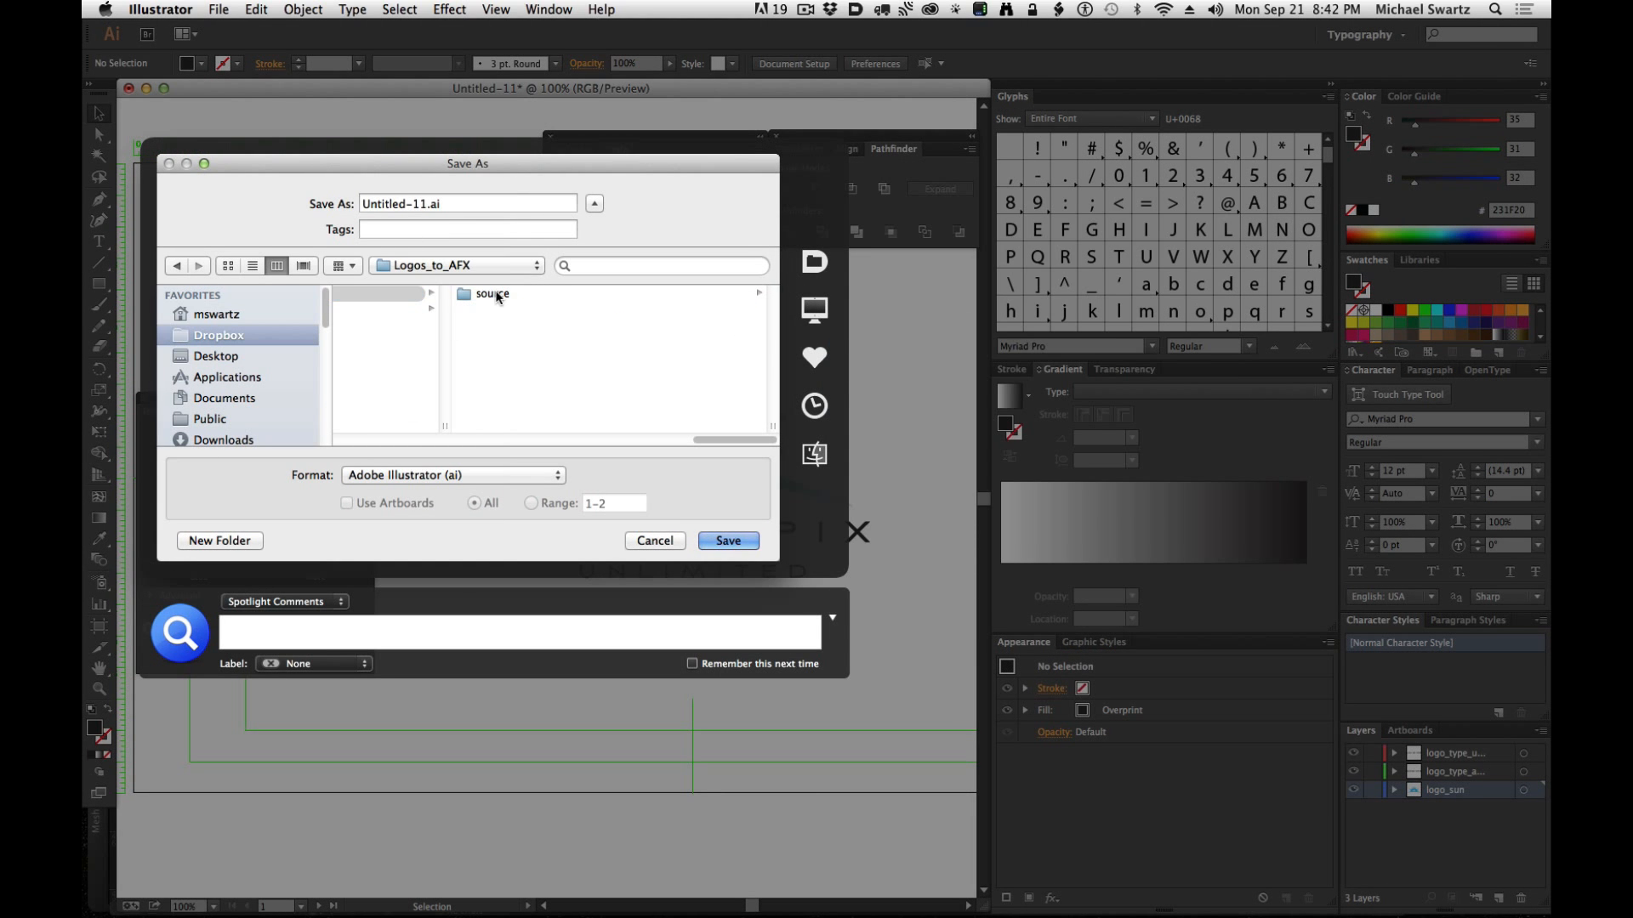
{"action": "left_click", "coordinate": [496, 293]}
{"action": "left_click", "coordinate": [483, 294]}
{"action": "left_click_drag", "start_coordinate": [527, 166], "coordinate": [749, 134]}
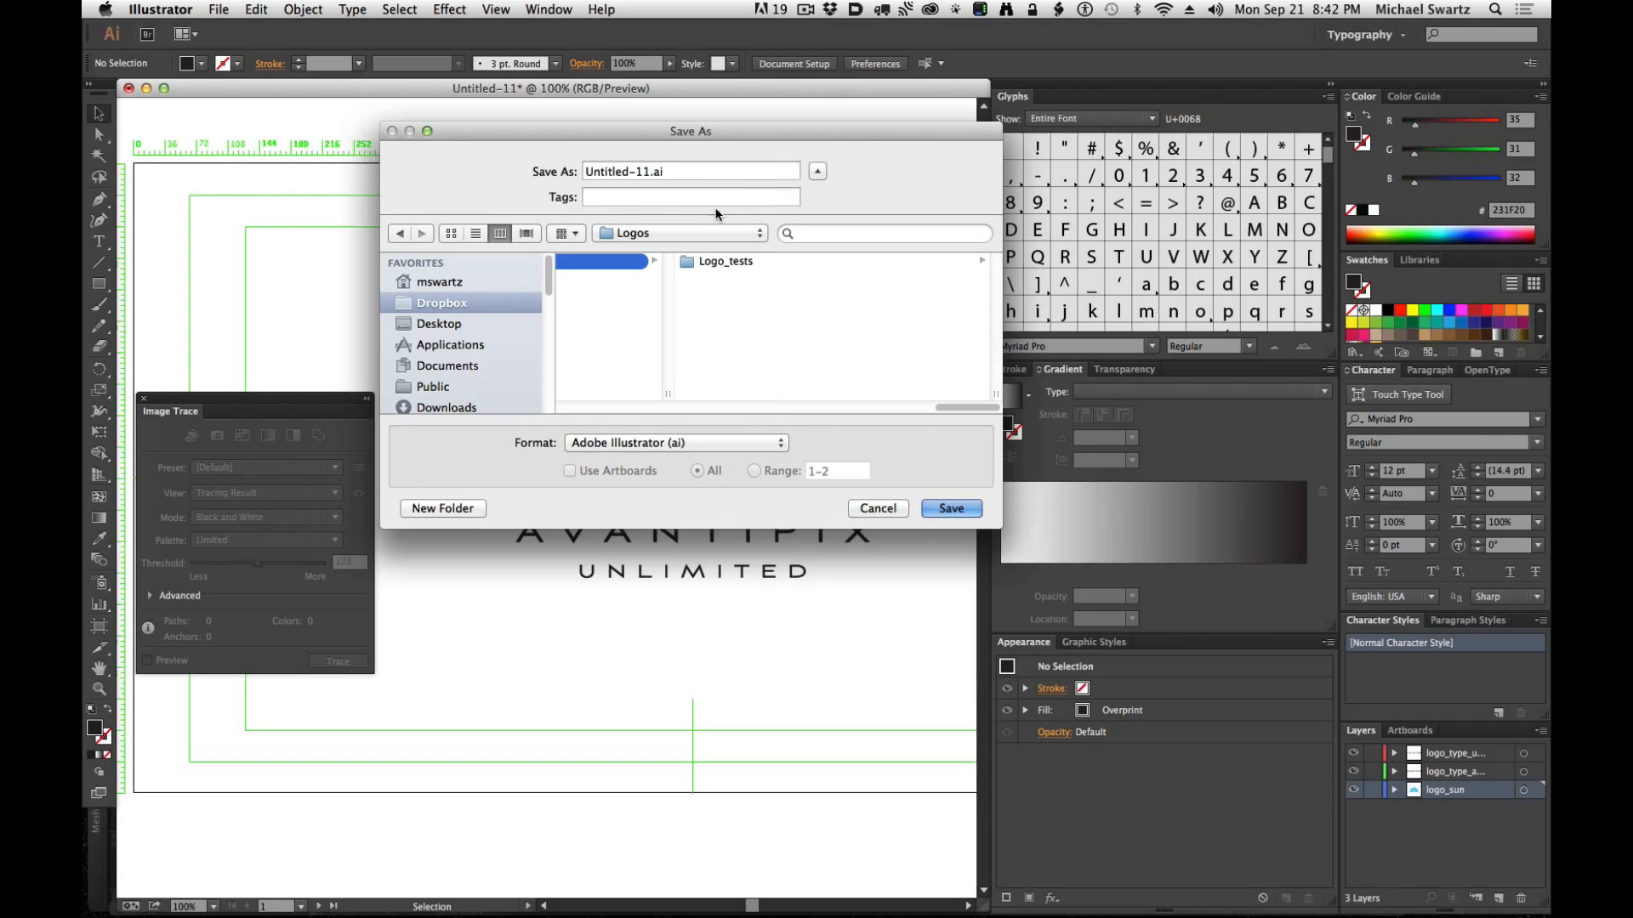
Create a folder named avantipix inside the Logos folder as the save location.
{"action": "left_click", "coordinate": [468, 502]}
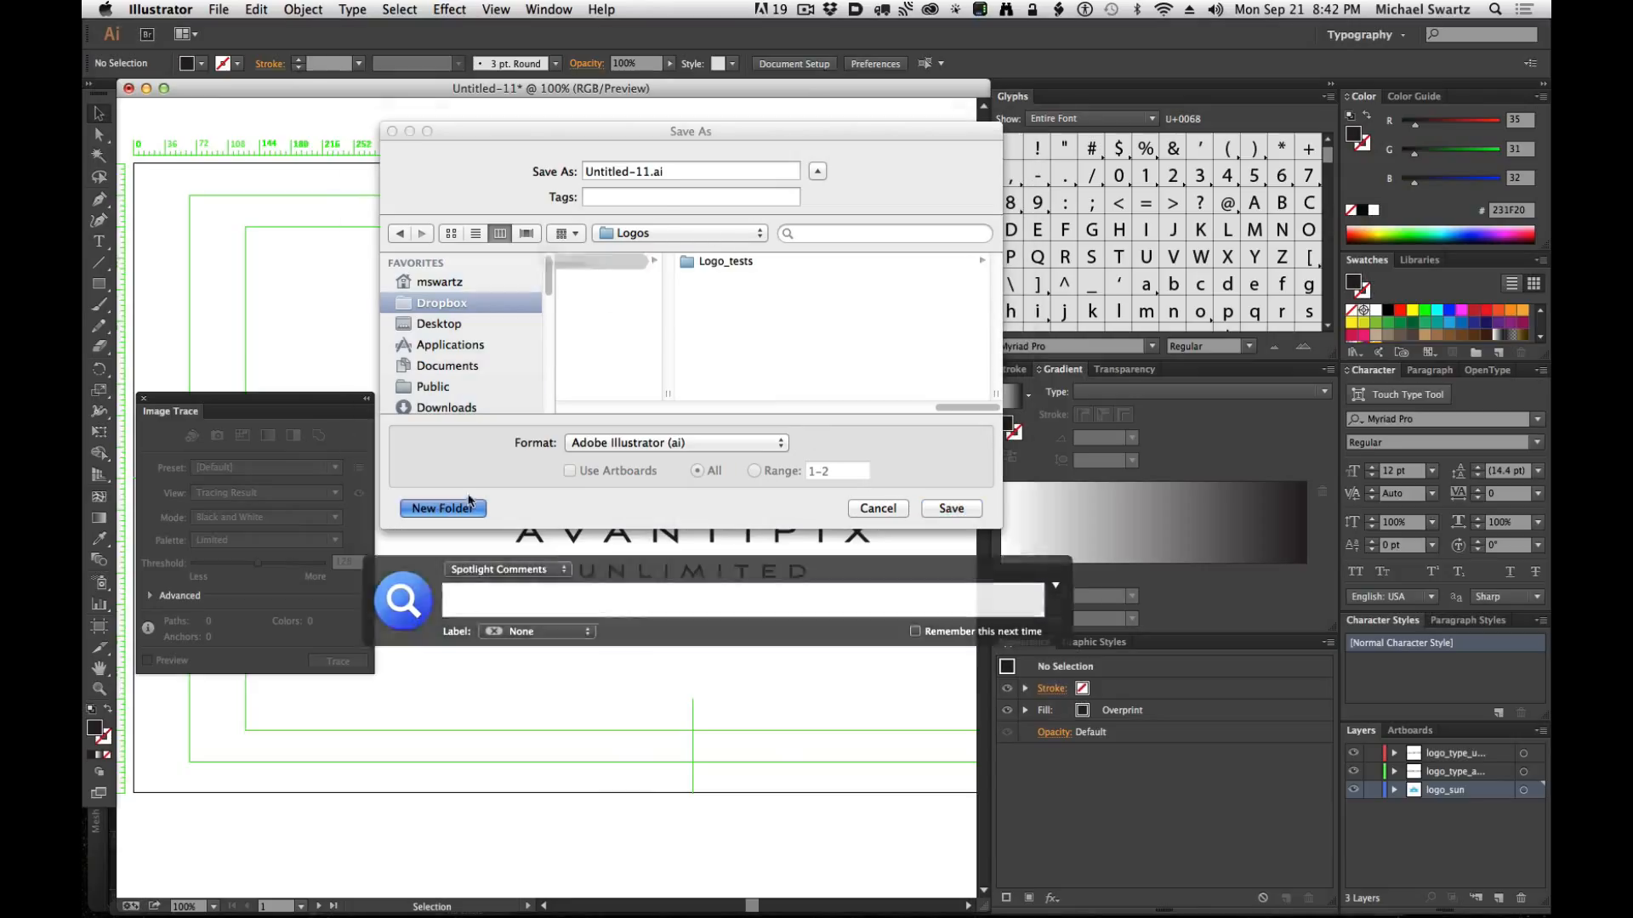
{"action": "type", "text": "an"}
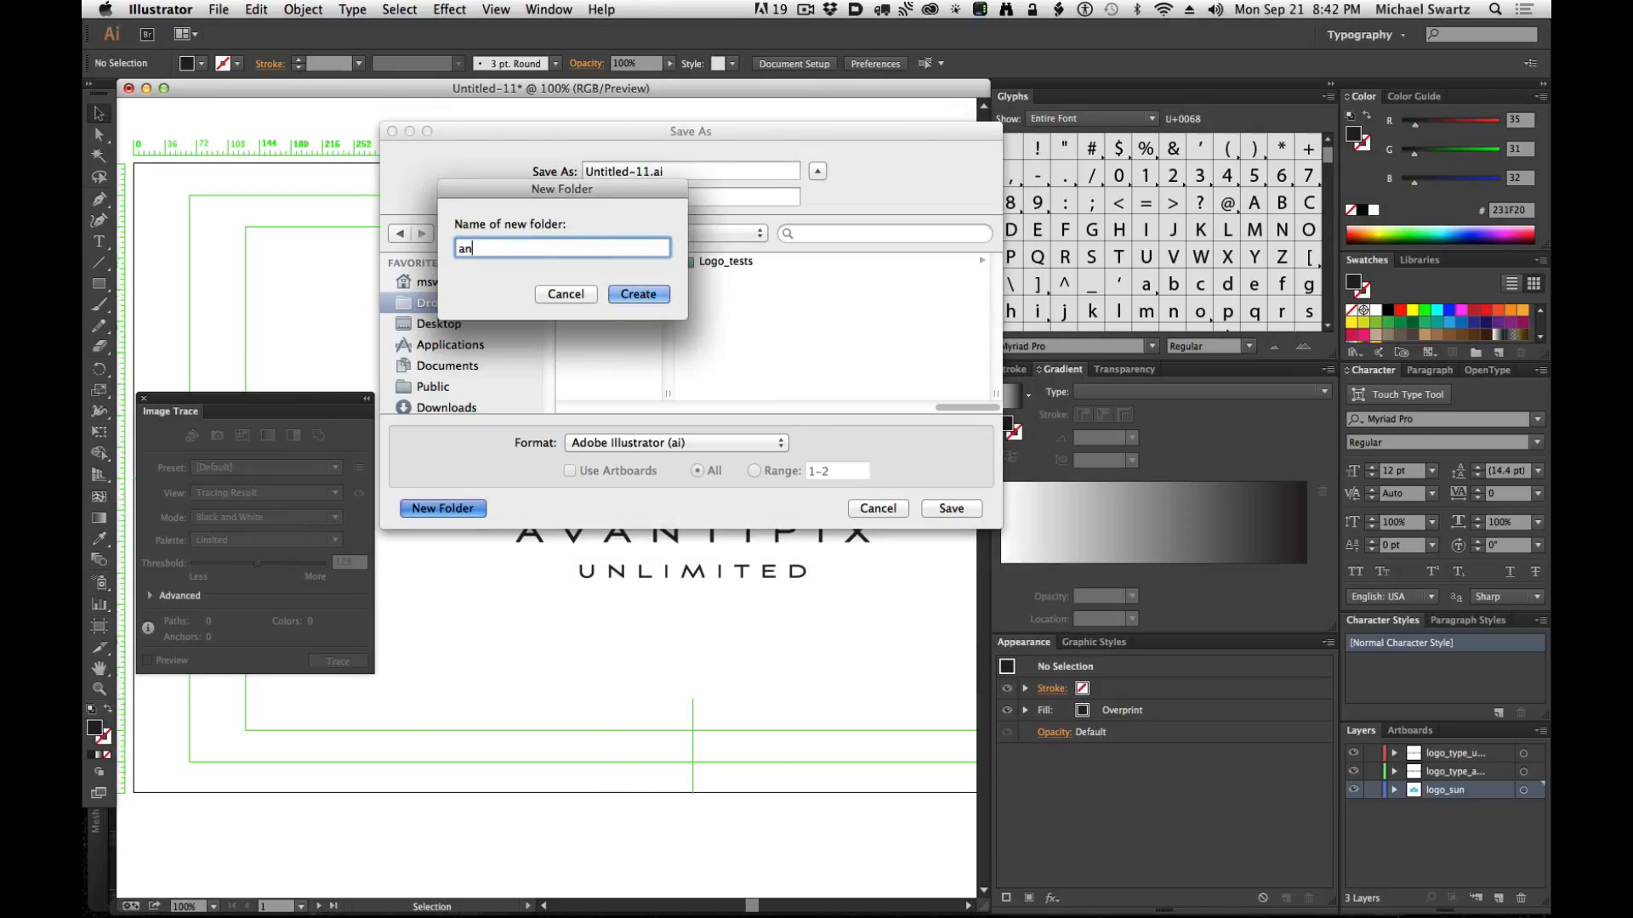
{"action": "type", "text": "antipix"}
{"action": "key", "text": "Return"}
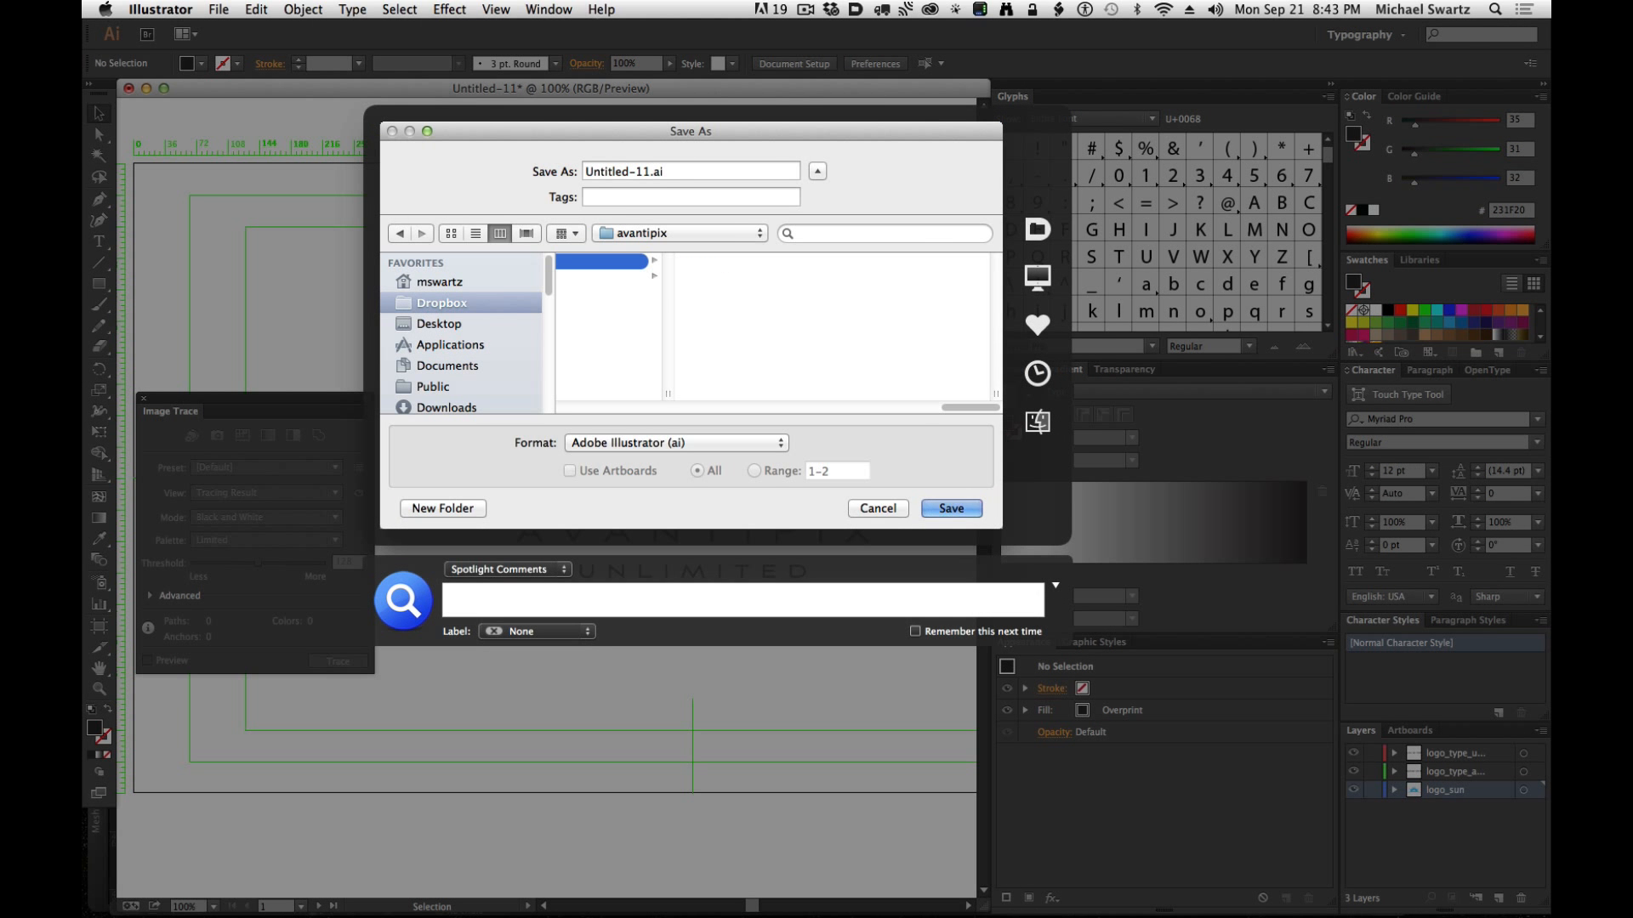
Save the file as avantipix_logo_import_v01a.ai in Adobe Illustrator format, accepting the Illustrator CC options.
{"action": "left_click_drag", "start_coordinate": [652, 171], "coordinate": [355, 110]}
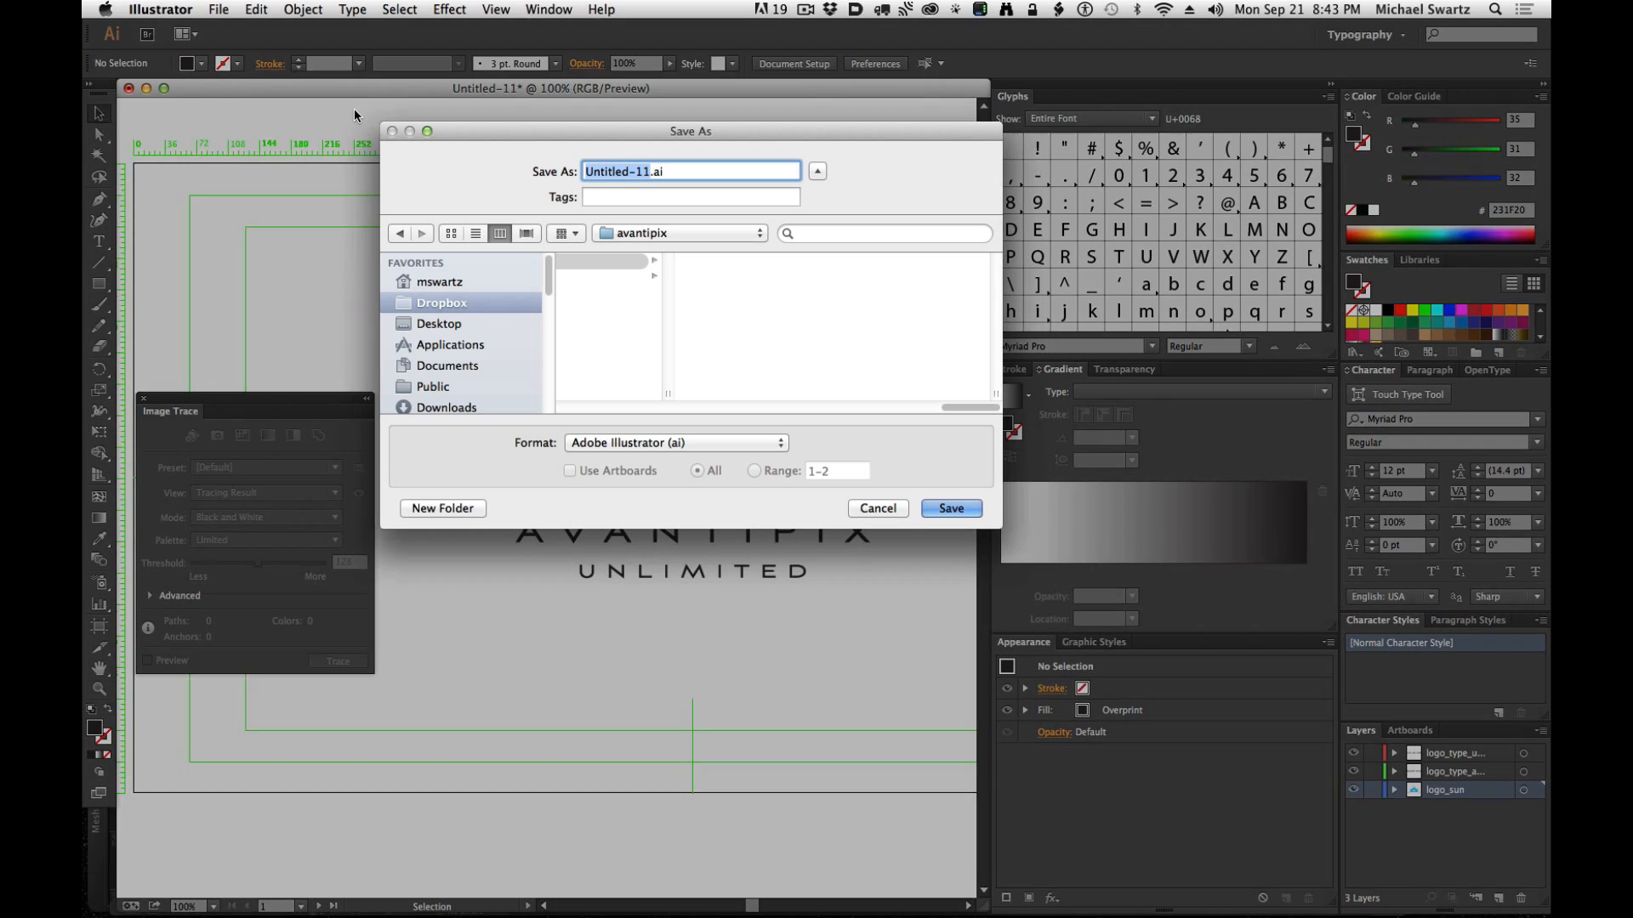
{"action": "type", "text": "ava"}
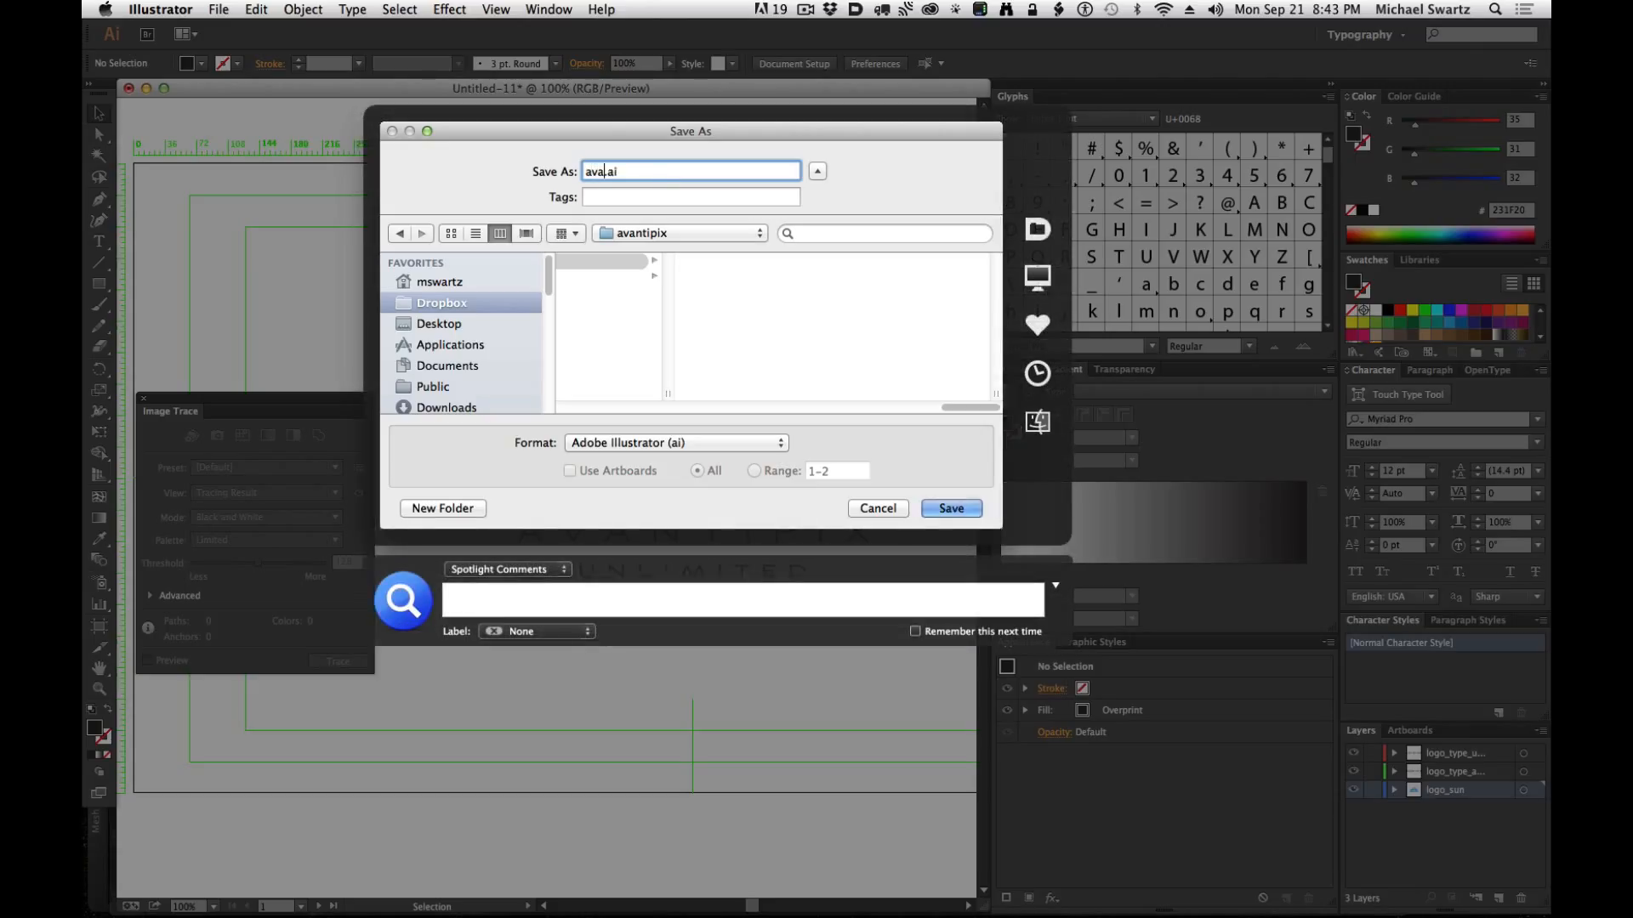
{"action": "type", "text": "ntipix_logo_import_v01a"}
{"action": "left_click", "coordinate": [974, 506]}
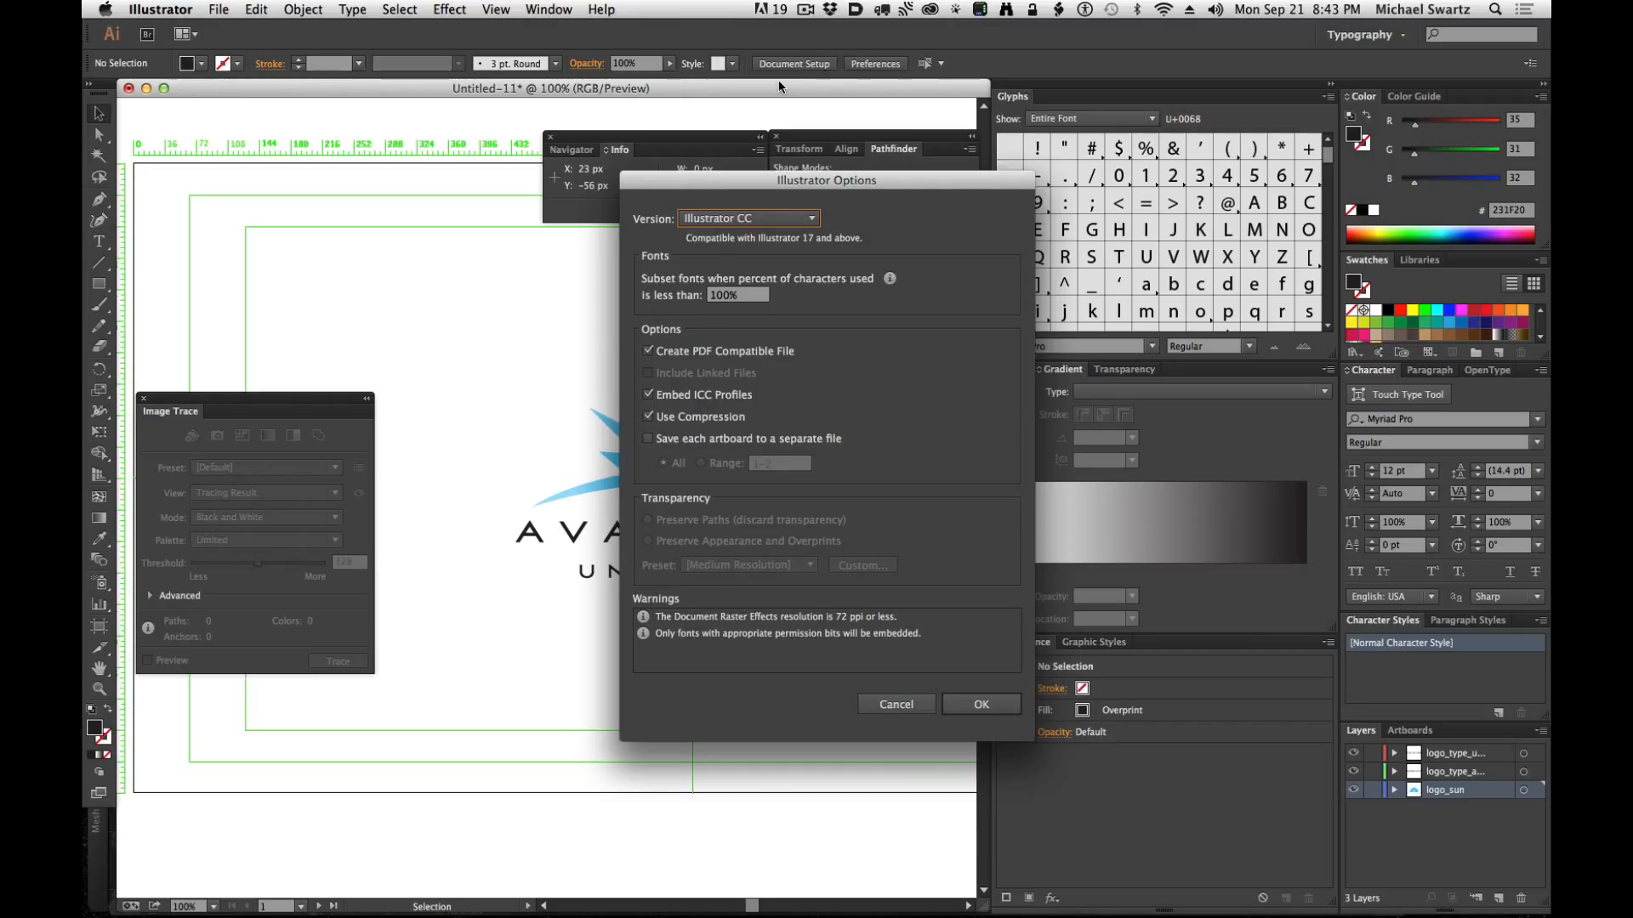
{"action": "left_click", "coordinate": [980, 705]}
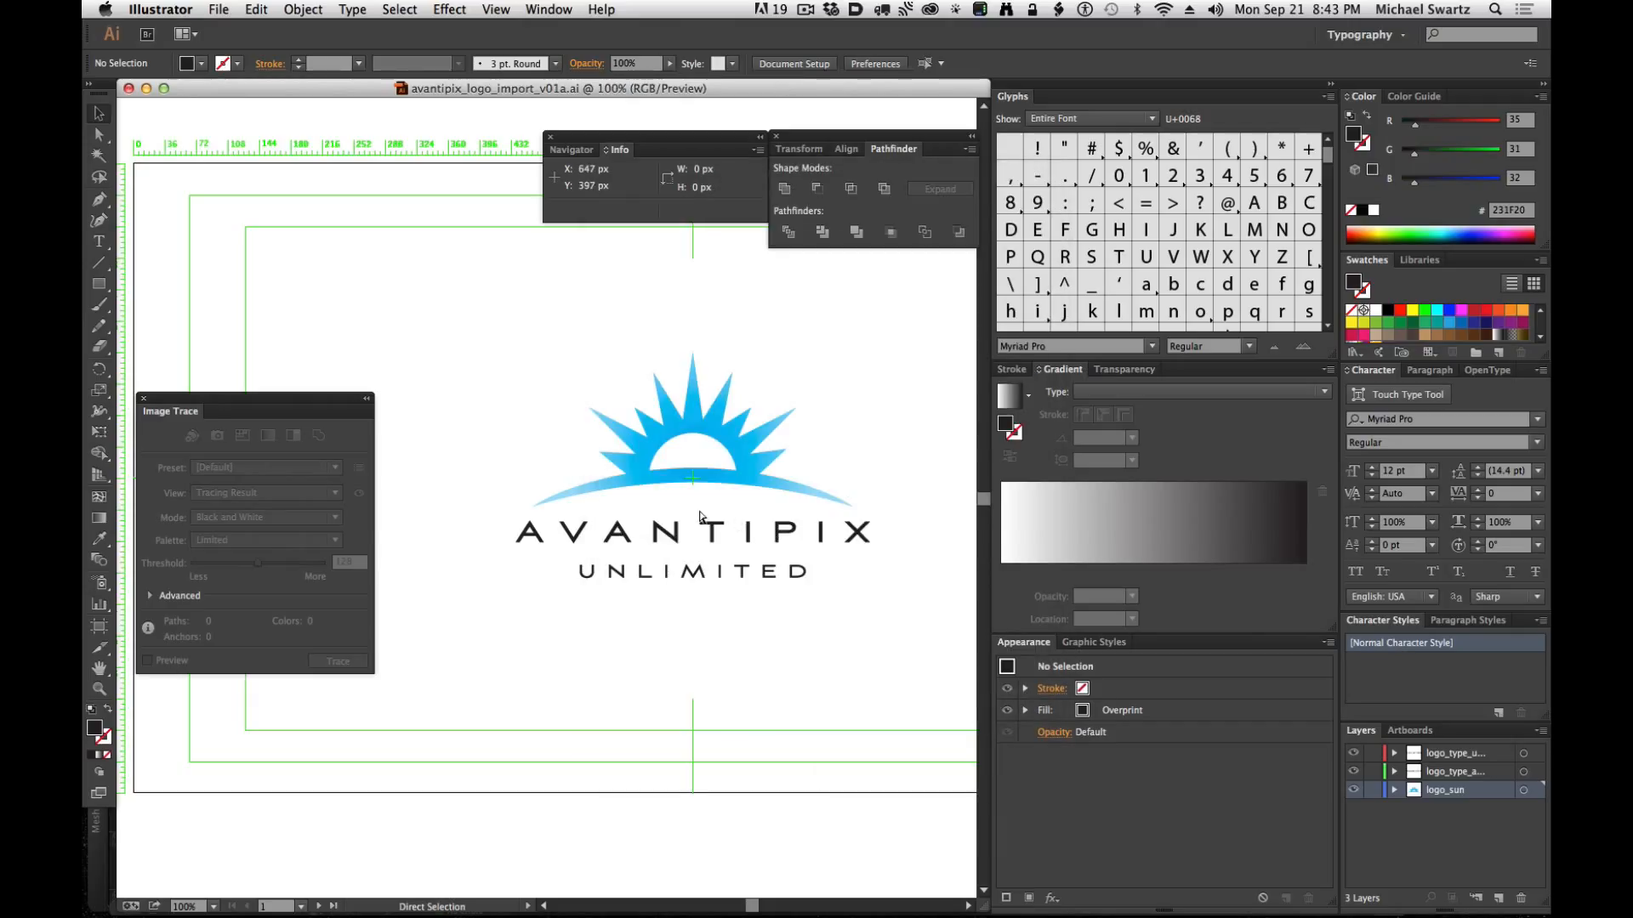
Switch to After Effects and check the list of available workspaces, keeping All Panels.
{"action": "key", "text": "super+Tab"}
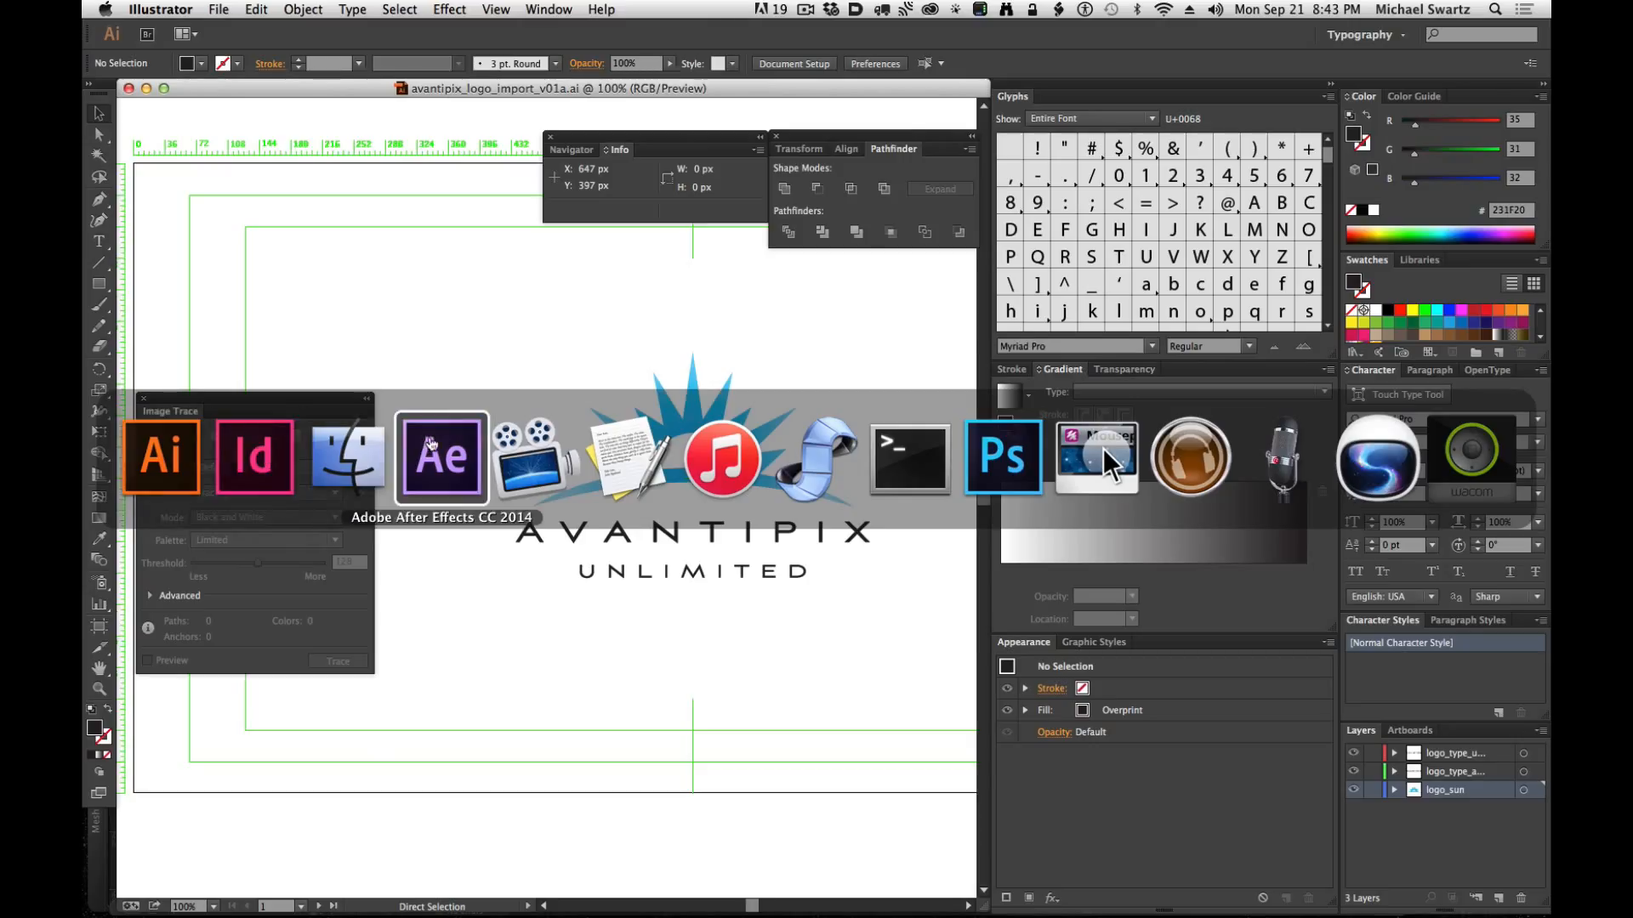
{"action": "left_click", "coordinate": [431, 444]}
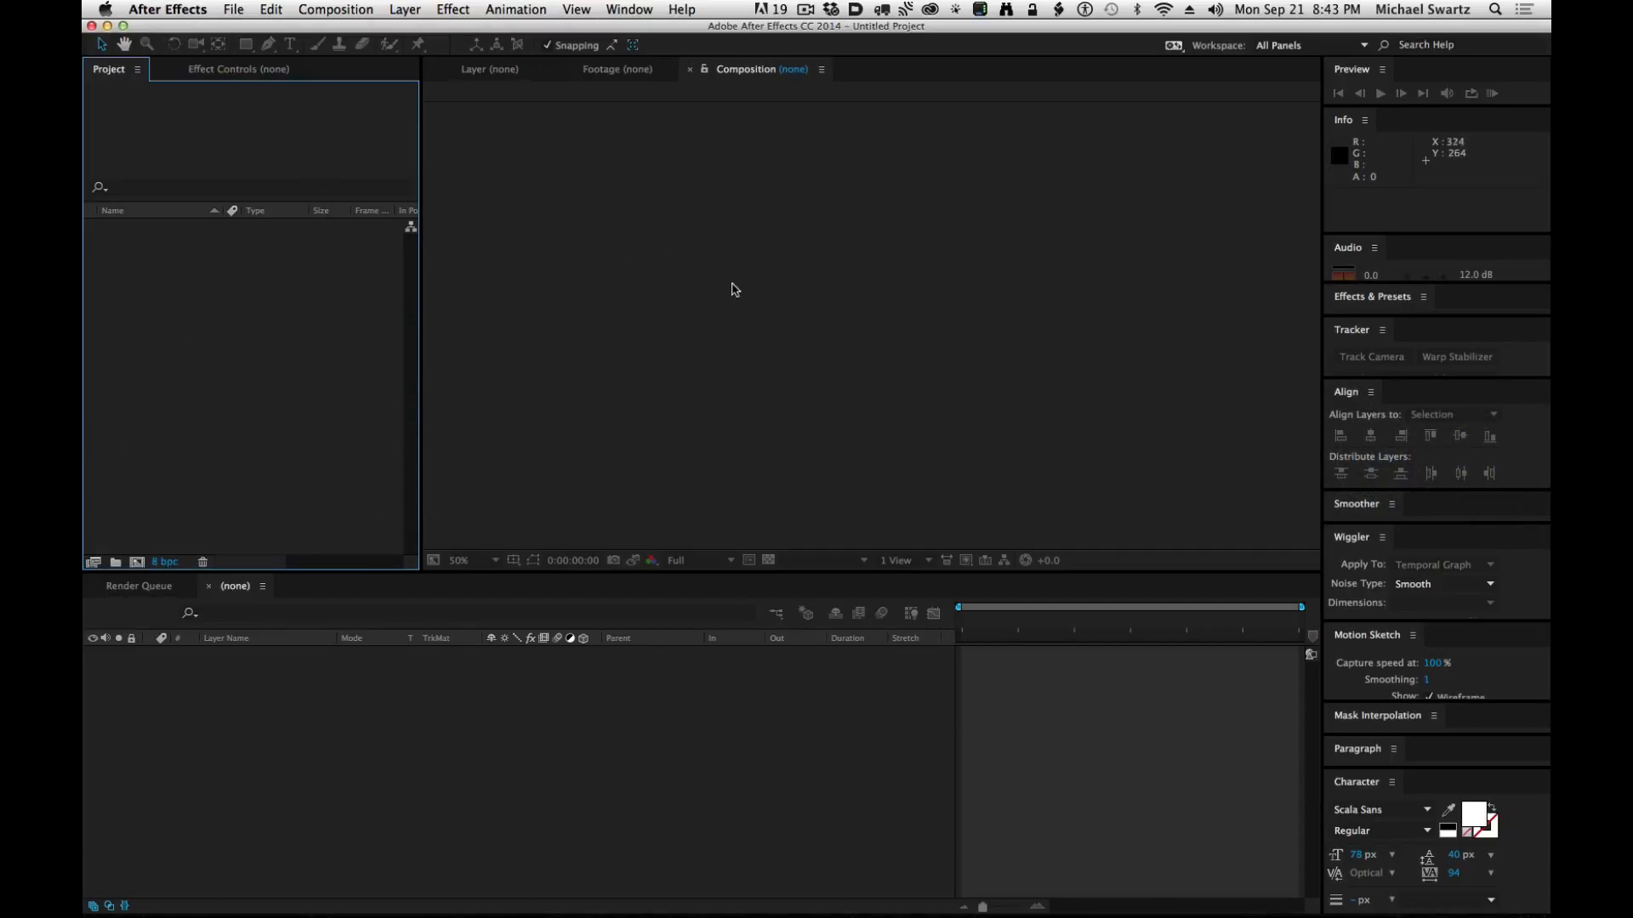
{"action": "left_click", "coordinate": [1284, 45]}
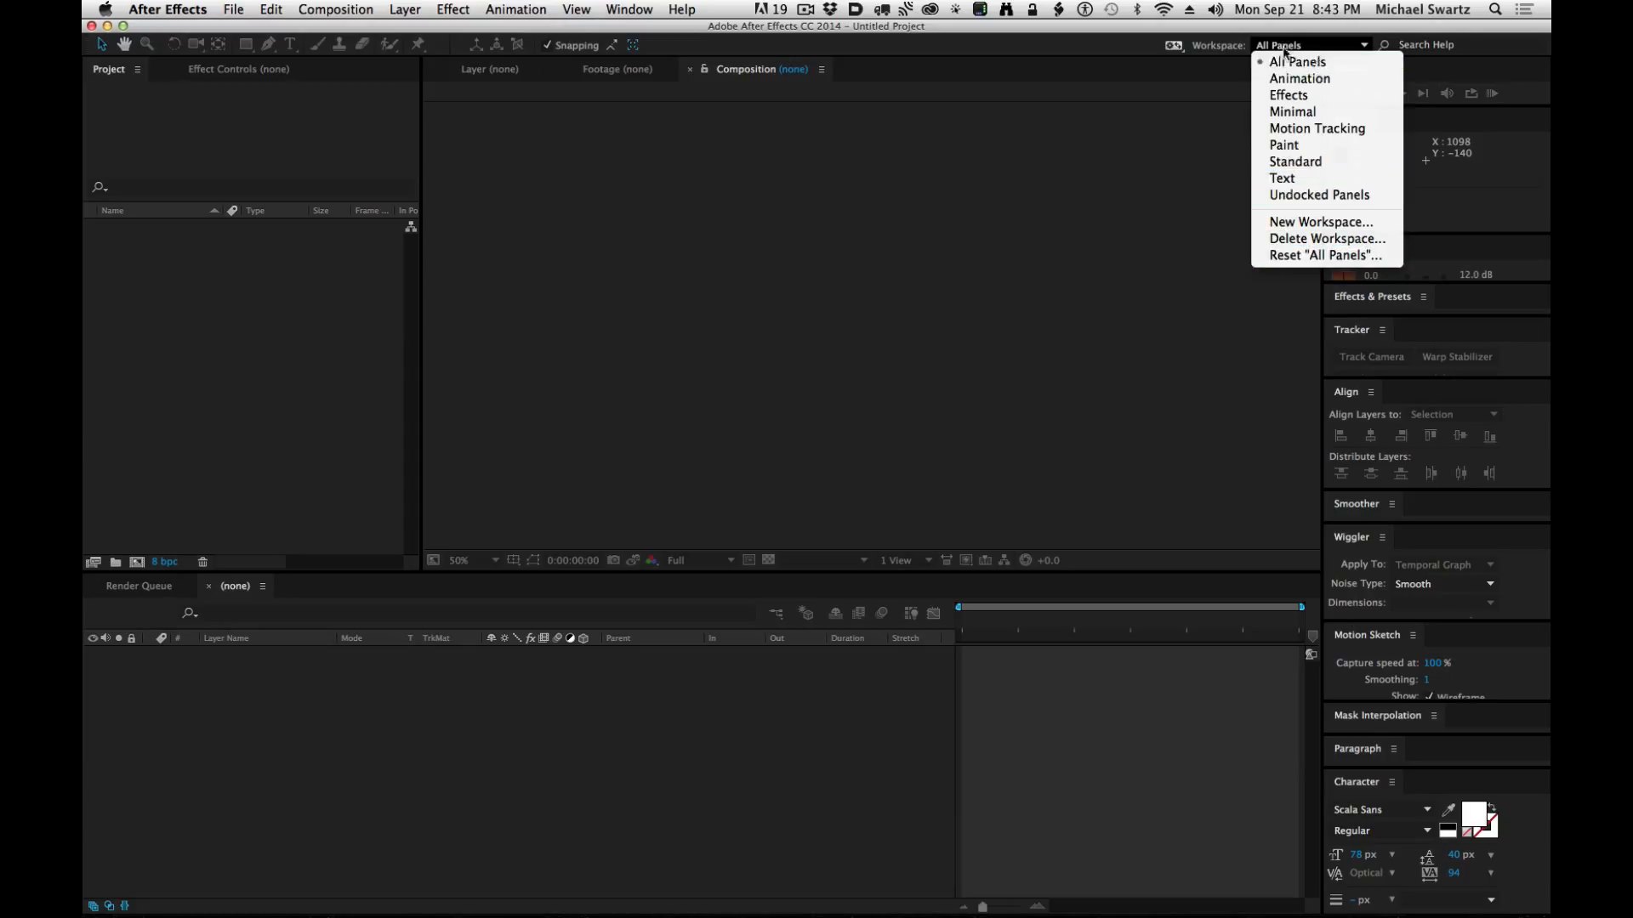
{"action": "left_click", "coordinate": [1100, 49]}
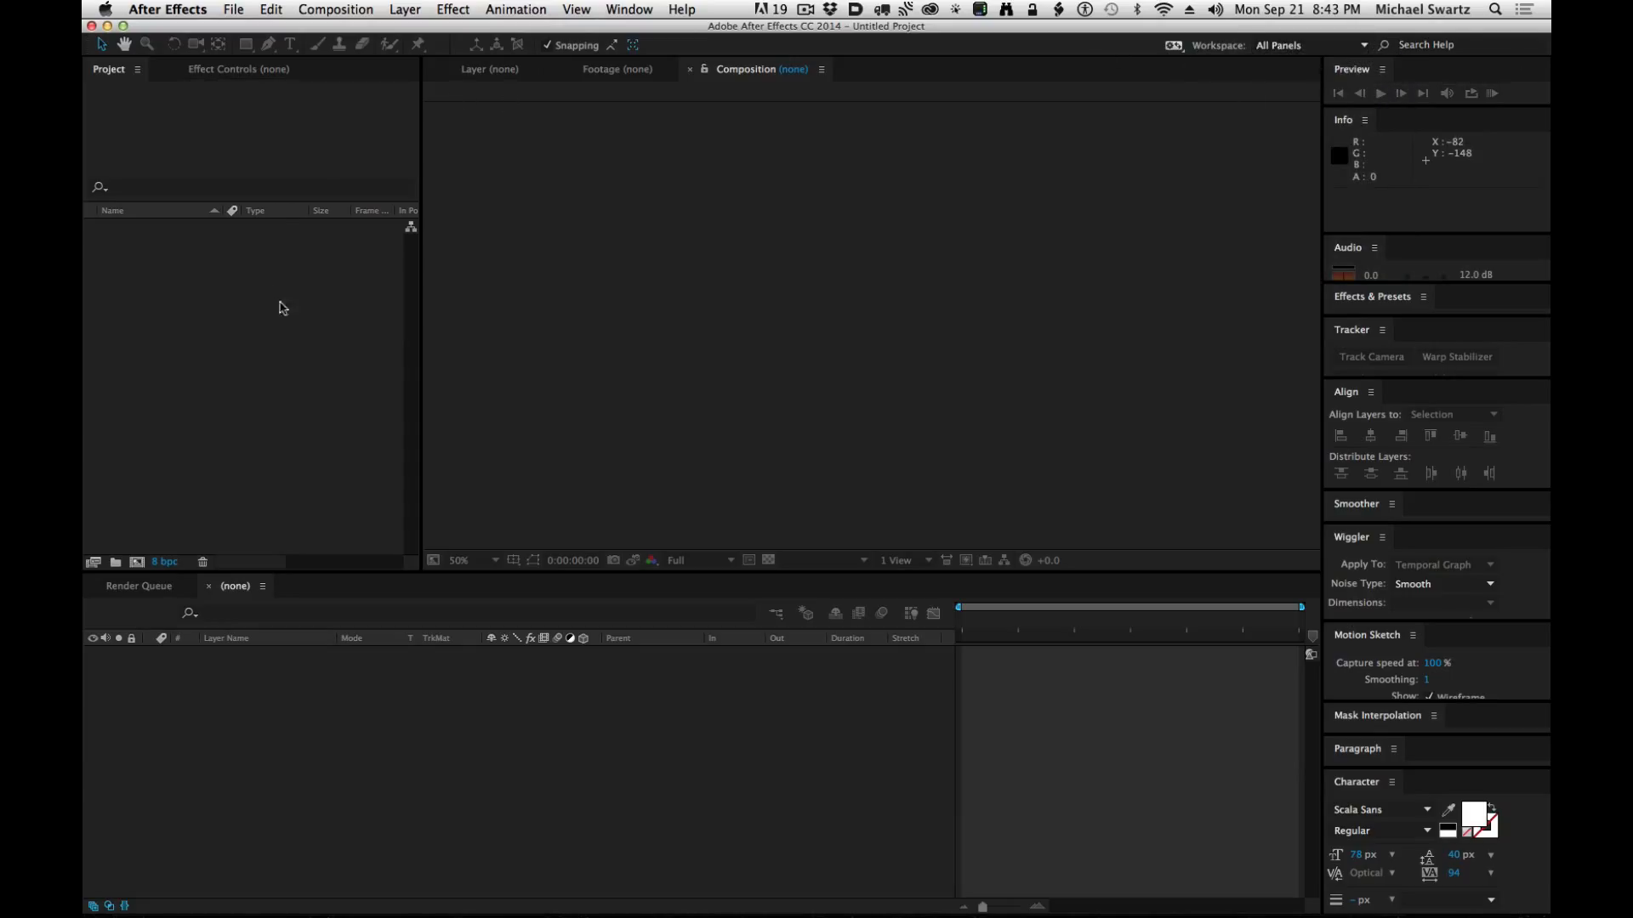
{"action": "left_click", "coordinate": [257, 289]}
{"action": "left_click", "coordinate": [955, 245]}
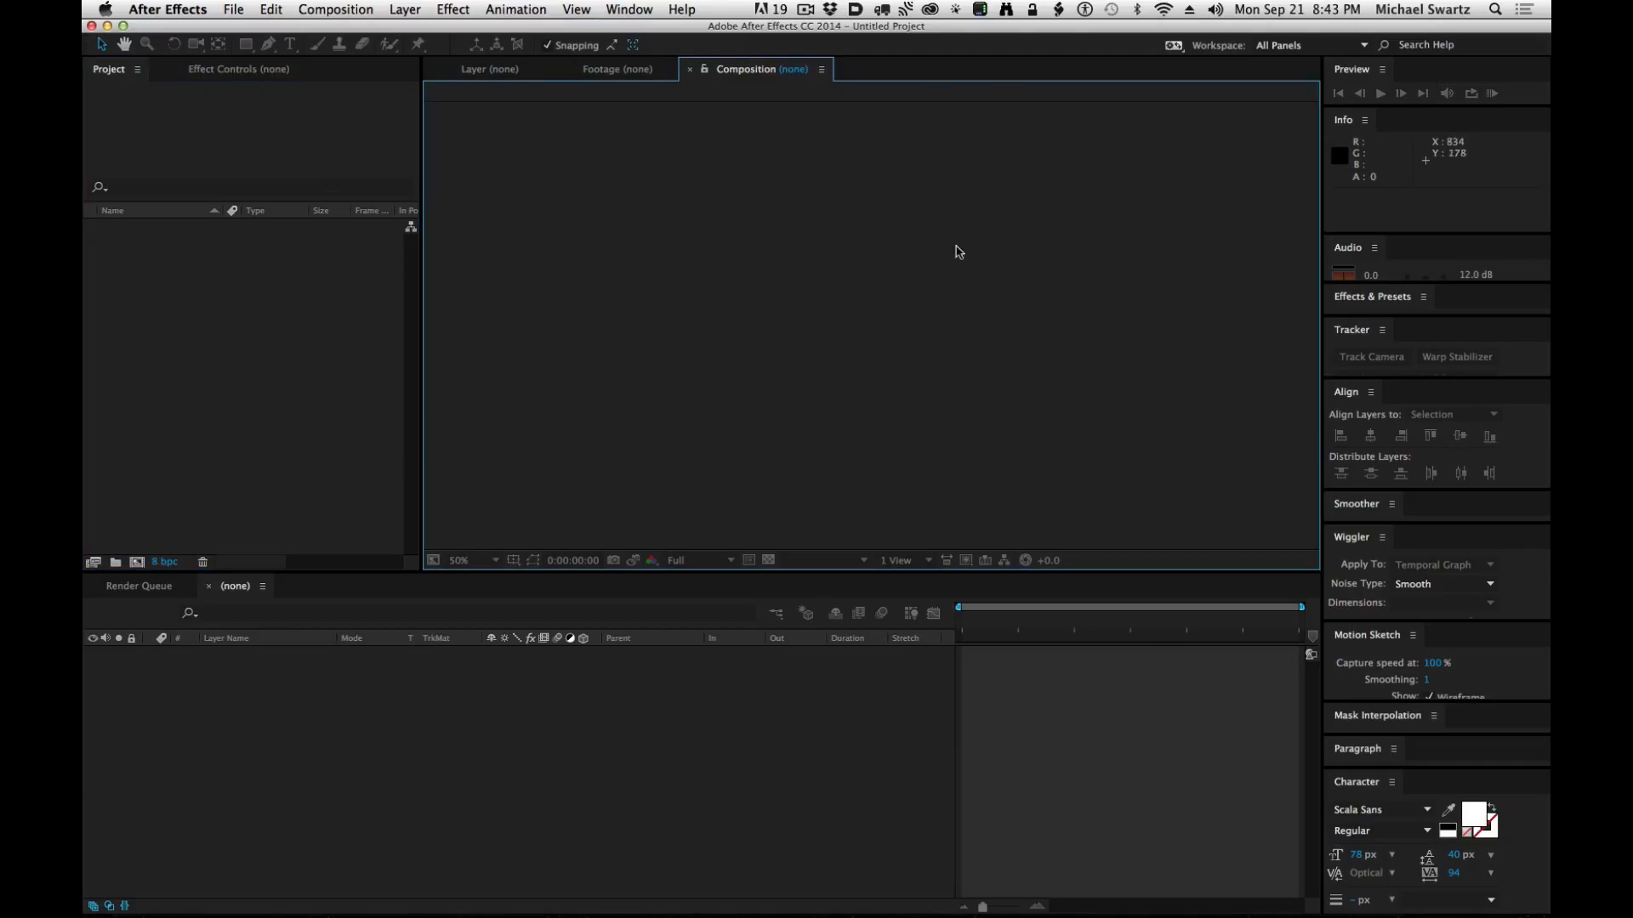
{"action": "left_click", "coordinate": [365, 739]}
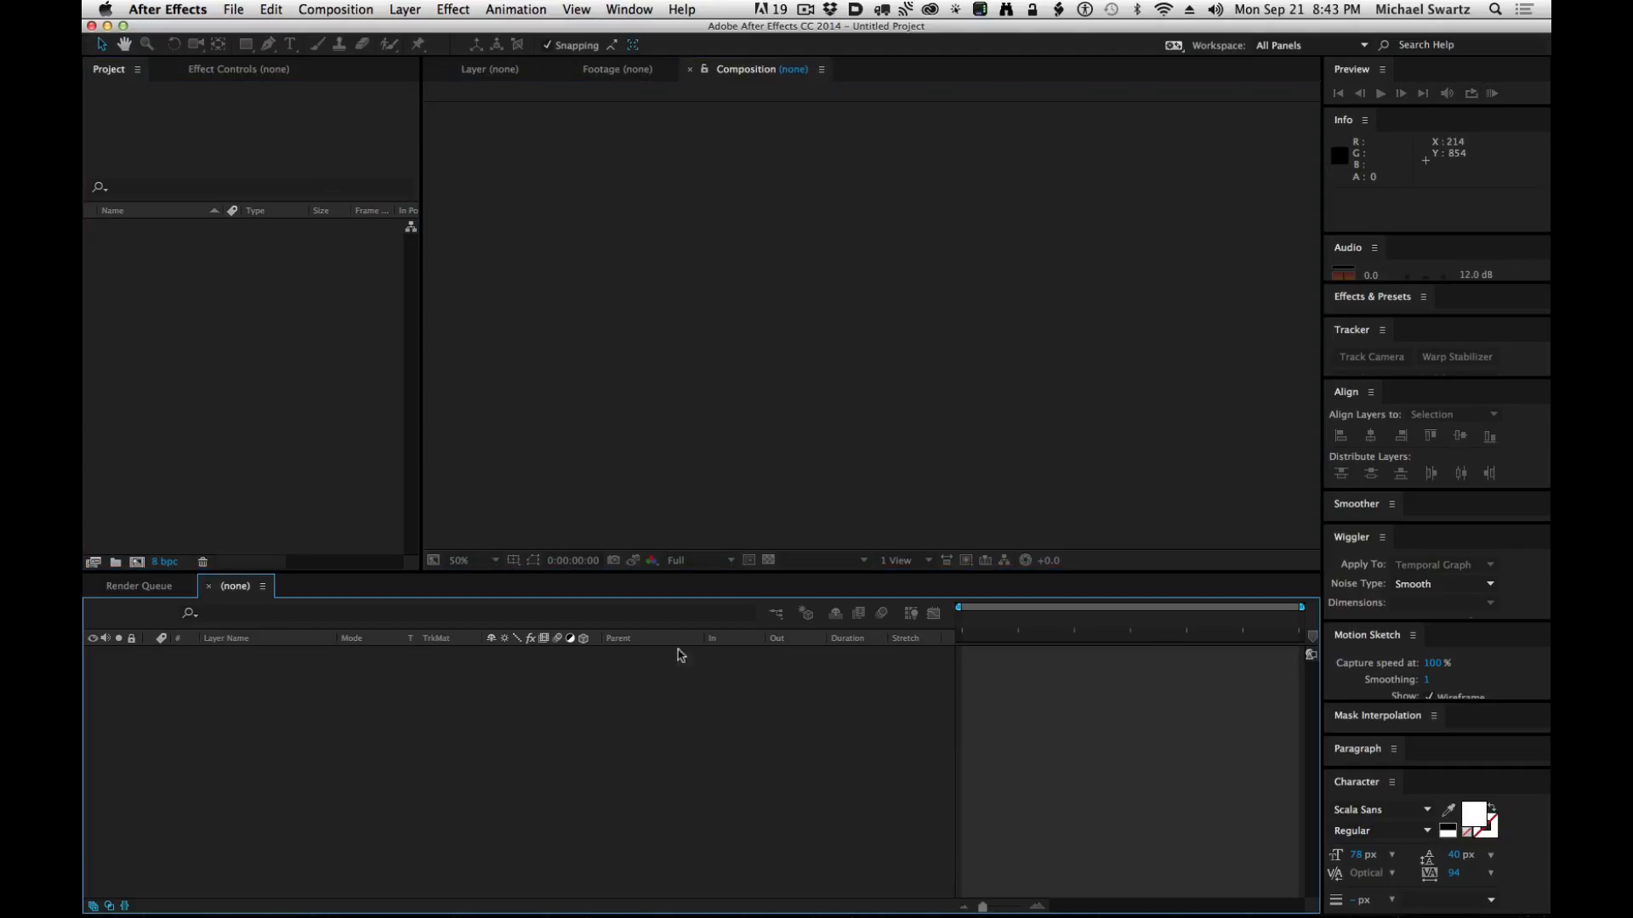
{"action": "left_click", "coordinate": [855, 301]}
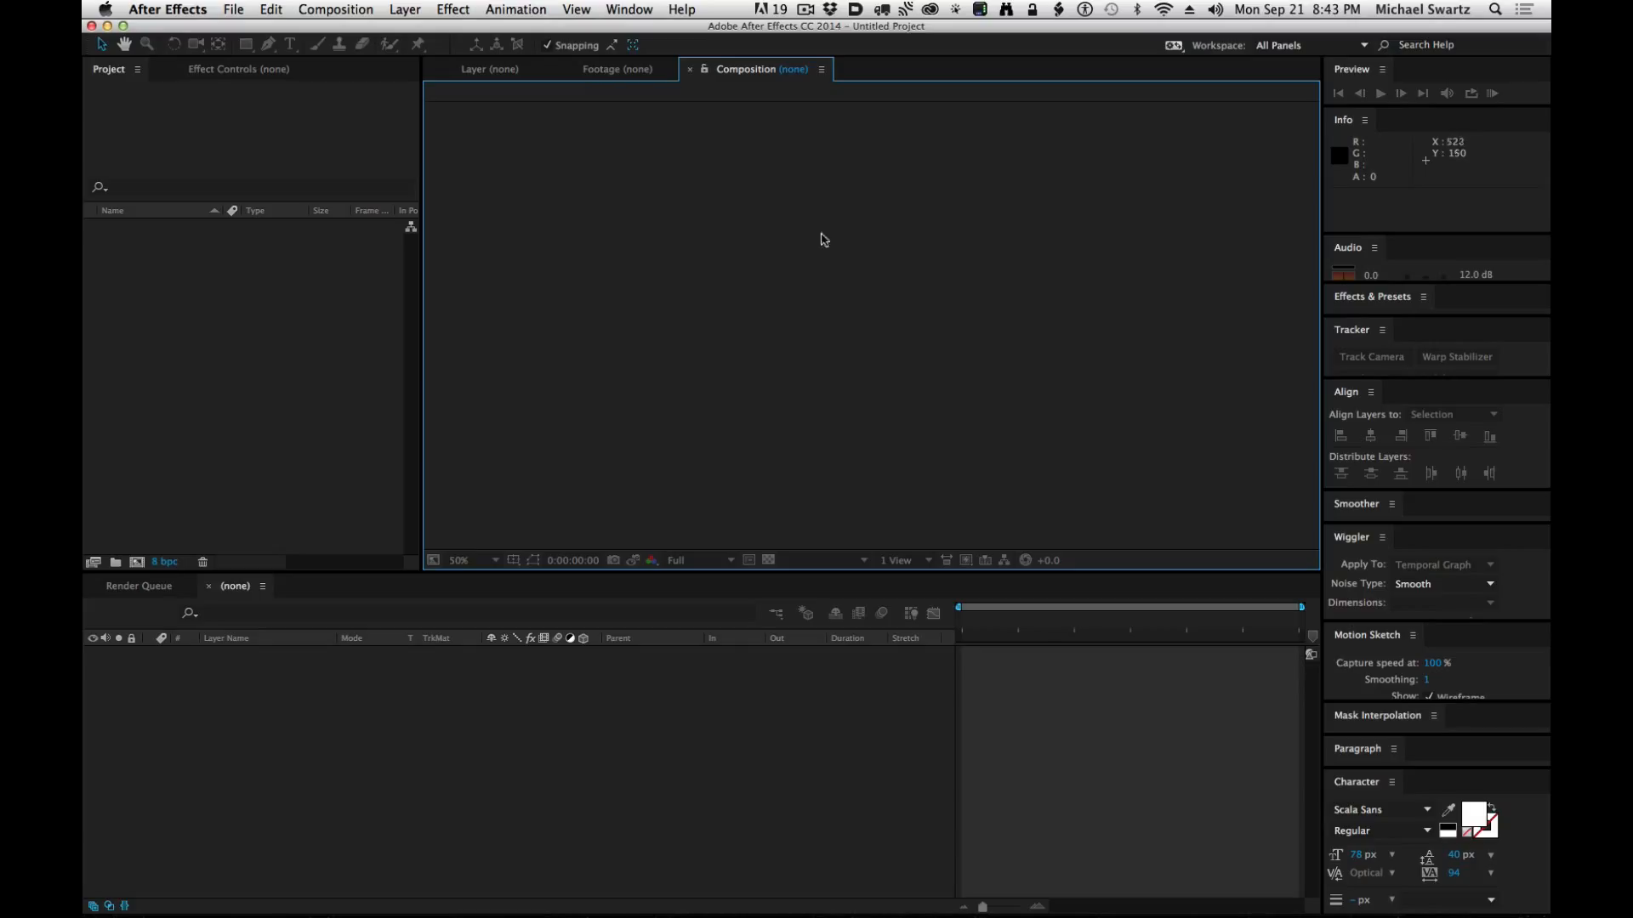
{"action": "left_click", "coordinate": [253, 789]}
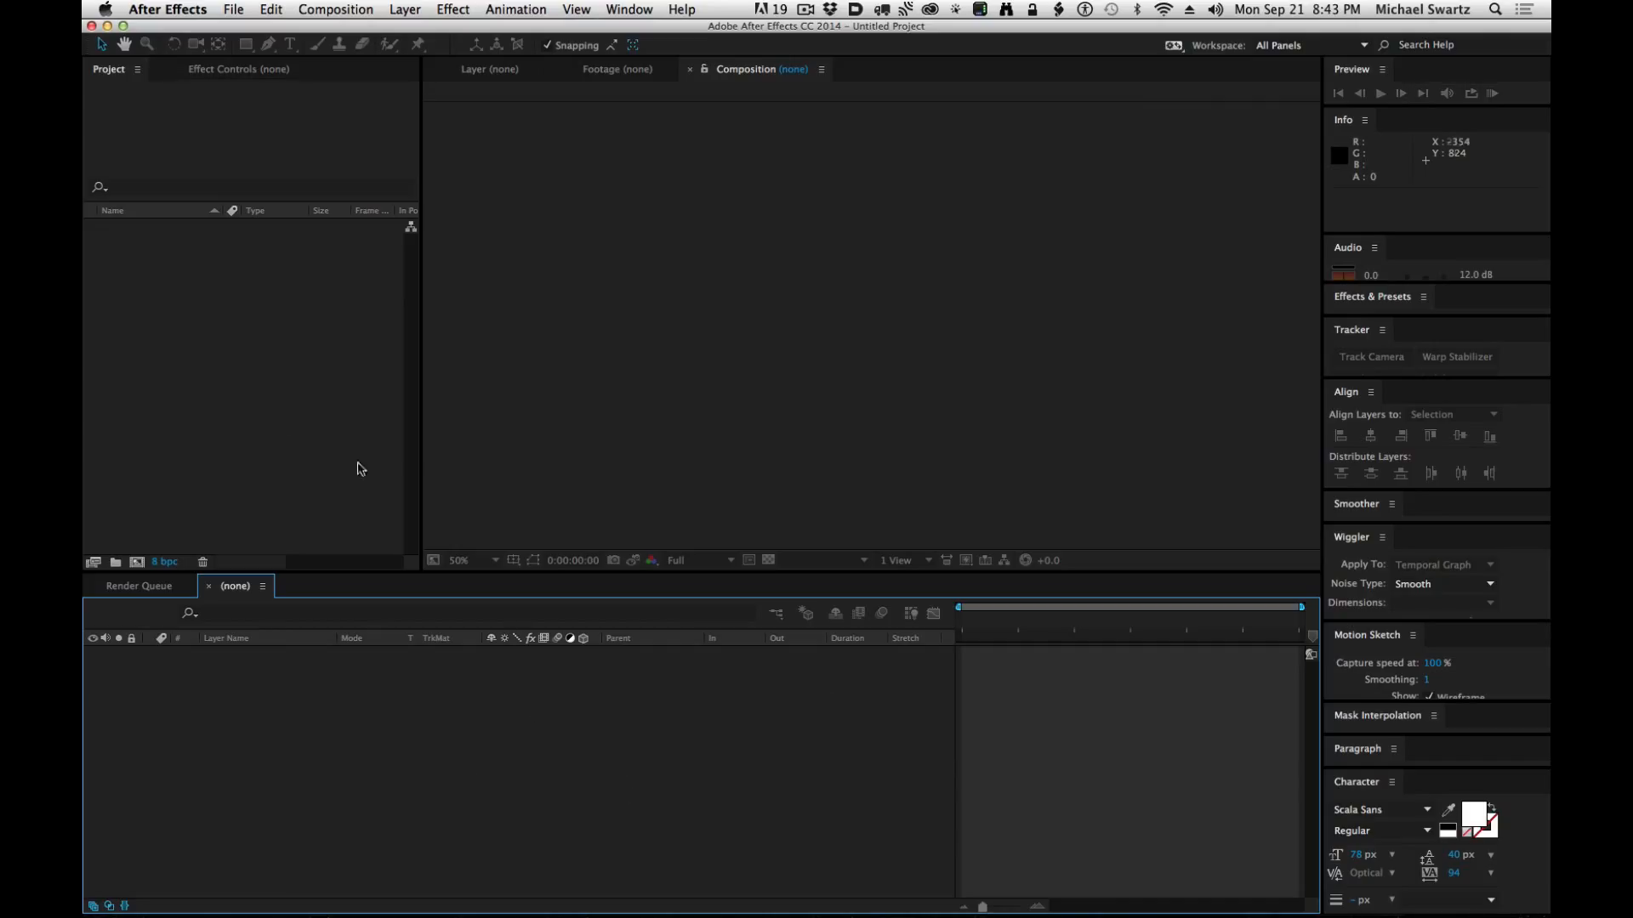
Create a project folder named source in After Effects.
{"action": "left_click", "coordinate": [246, 378]}
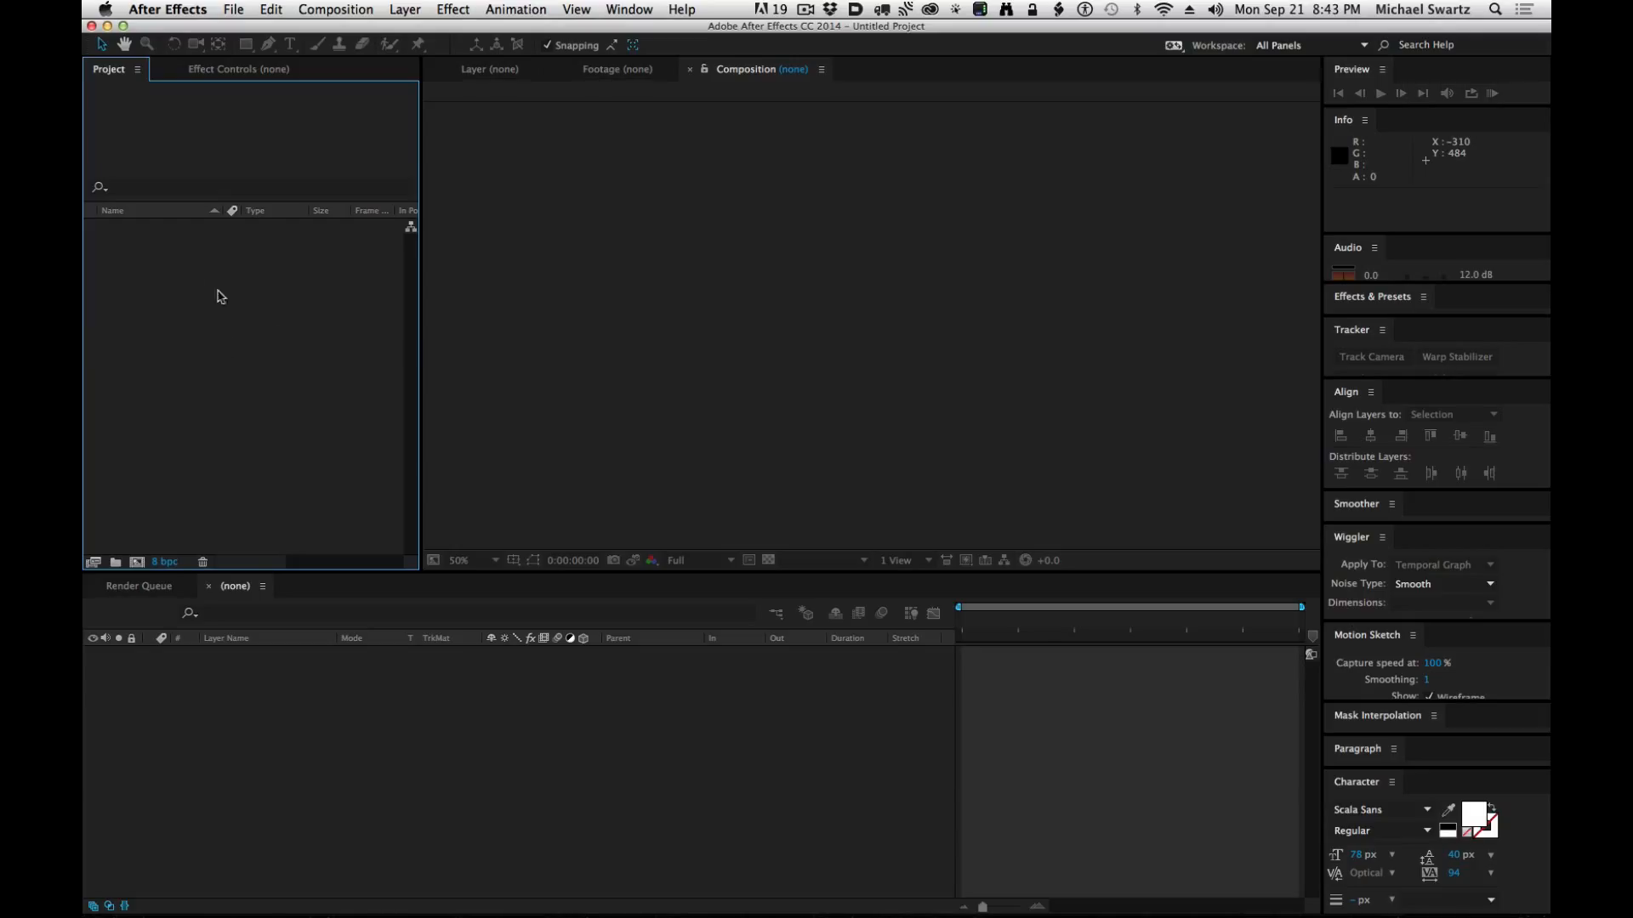
{"action": "left_click", "coordinate": [115, 563]}
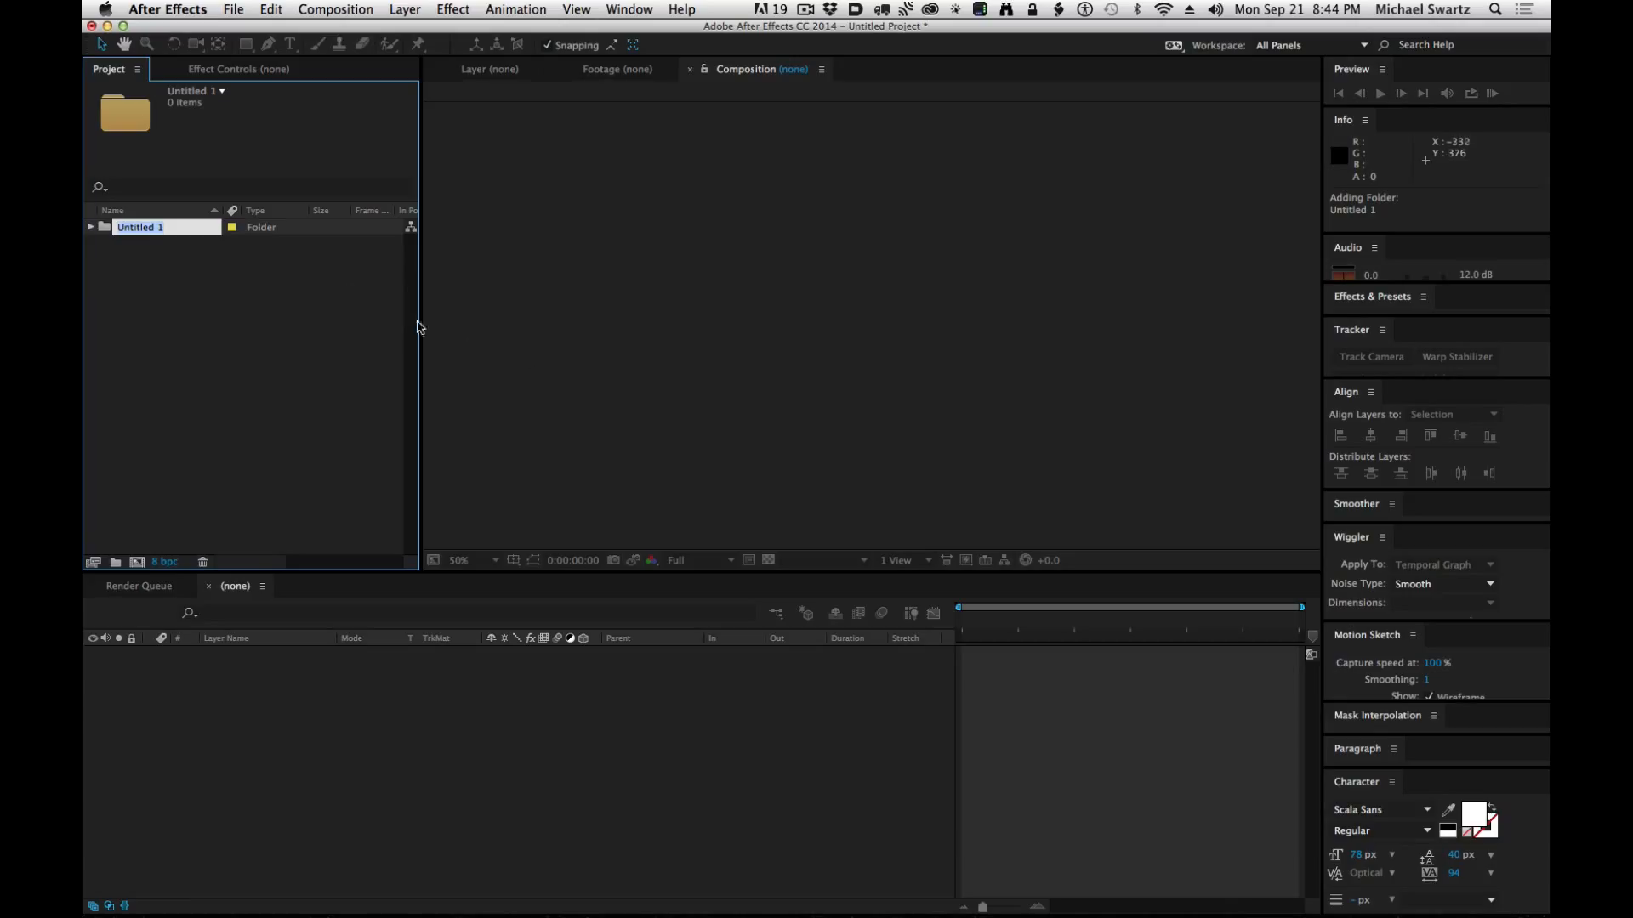
{"action": "type", "text": "source"}
{"action": "key", "text": "Return"}
Switch to Finder and examine the source, Logos and avantipix folder hierarchy inside Logos_to_AFX.
{"action": "key", "text": "super+Tab"}
{"action": "key", "text": "super+Tab"}
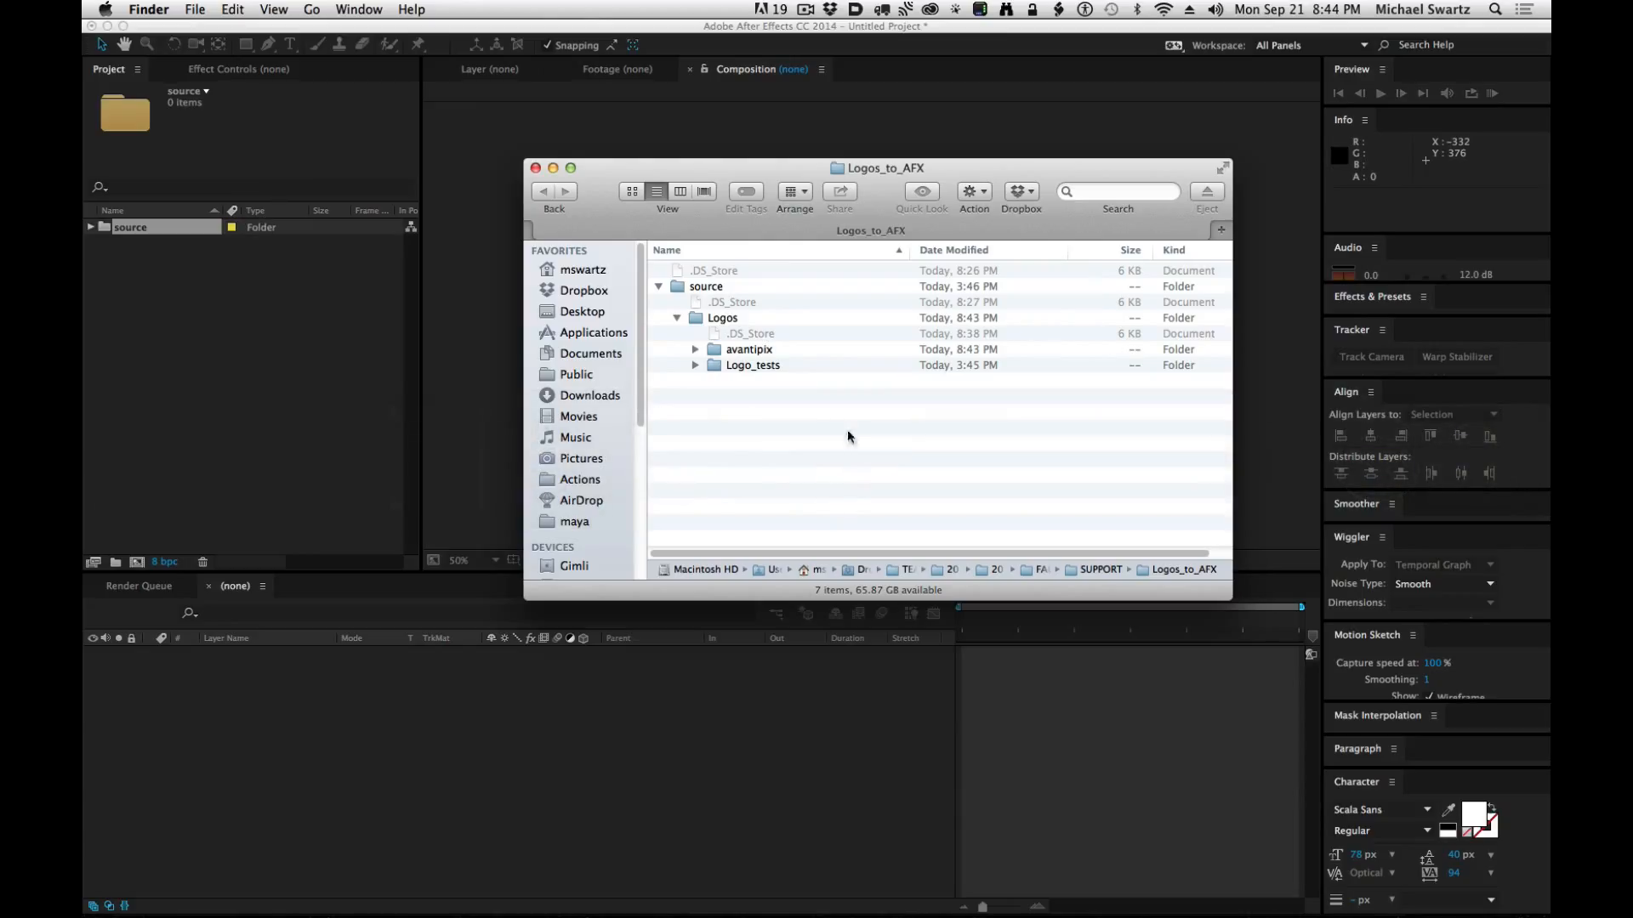
{"action": "left_click", "coordinate": [696, 286]}
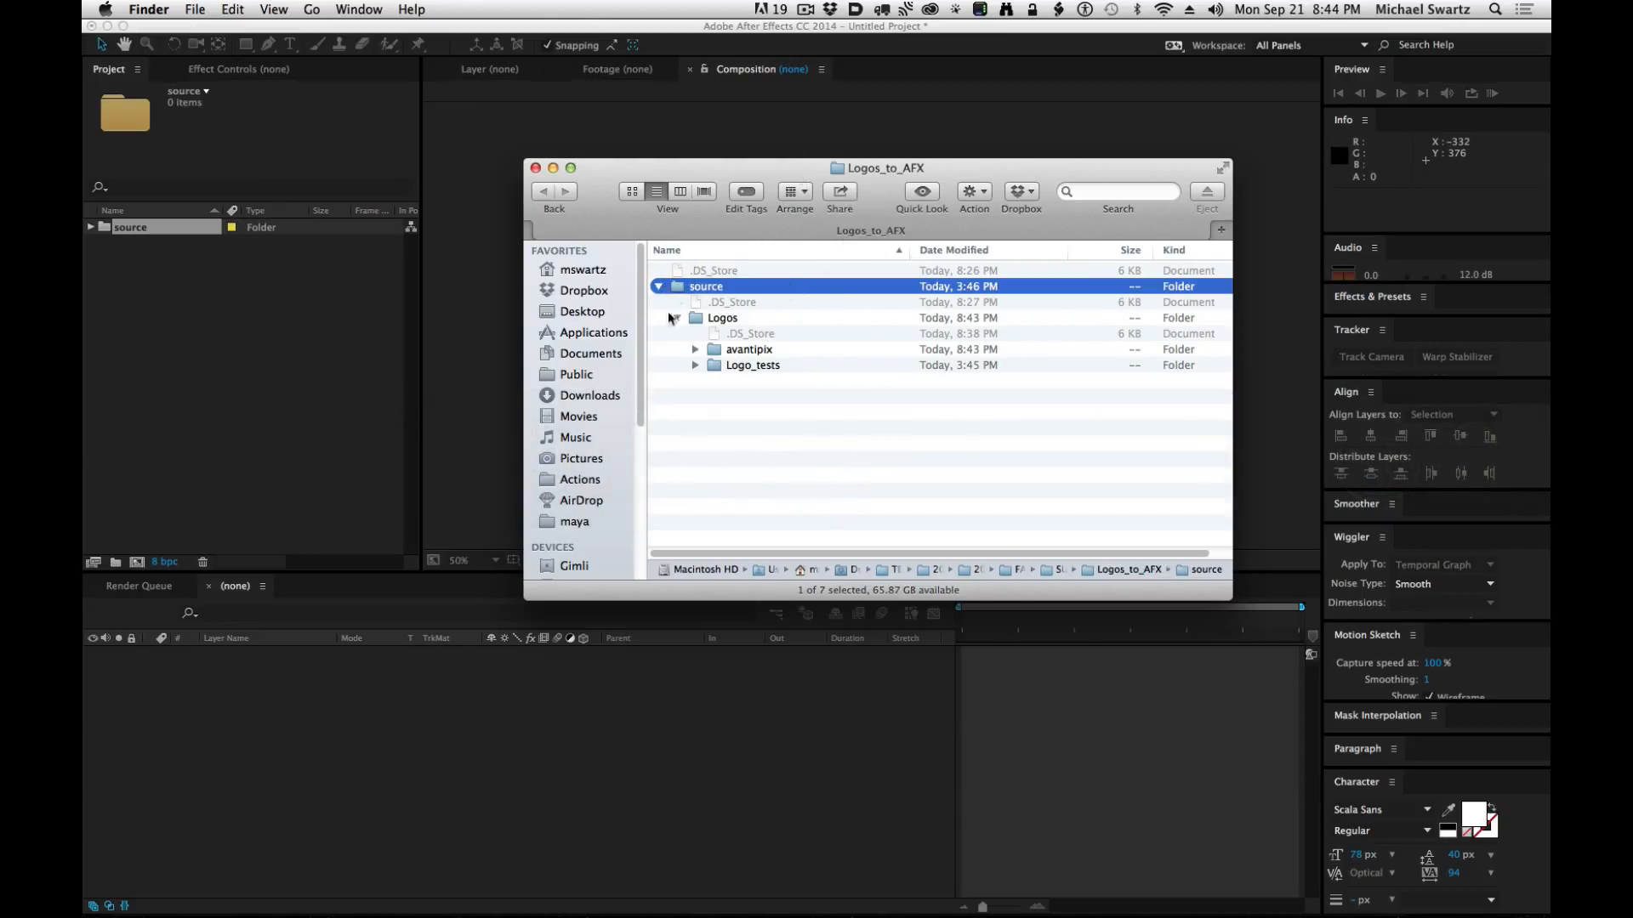
{"action": "left_click", "coordinate": [696, 316]}
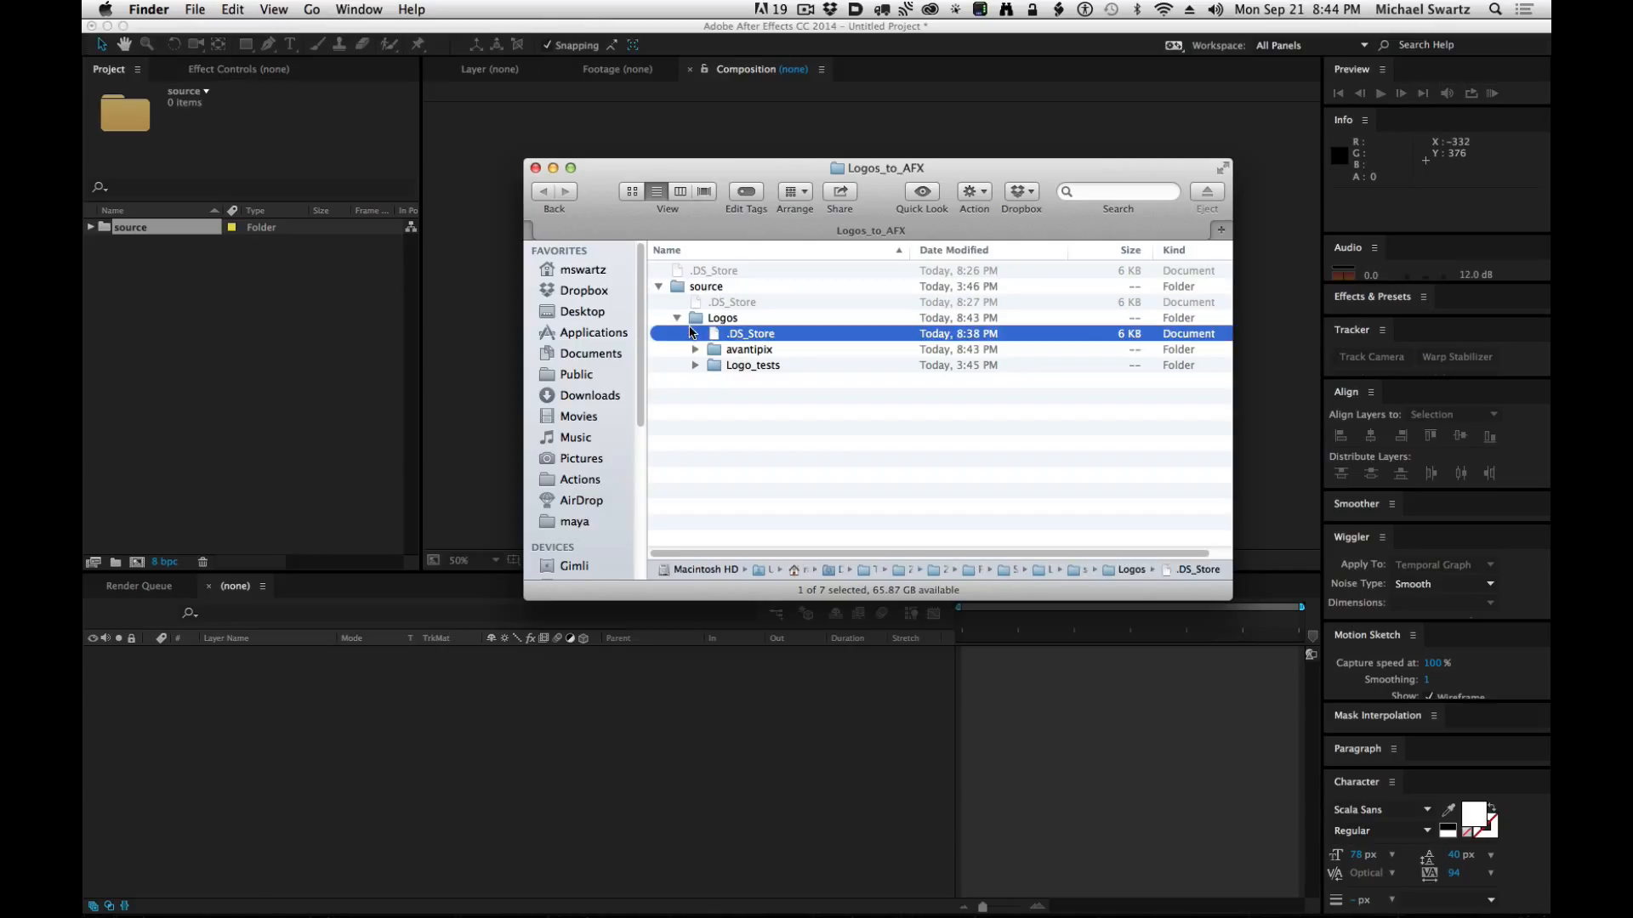
{"action": "left_click", "coordinate": [729, 352]}
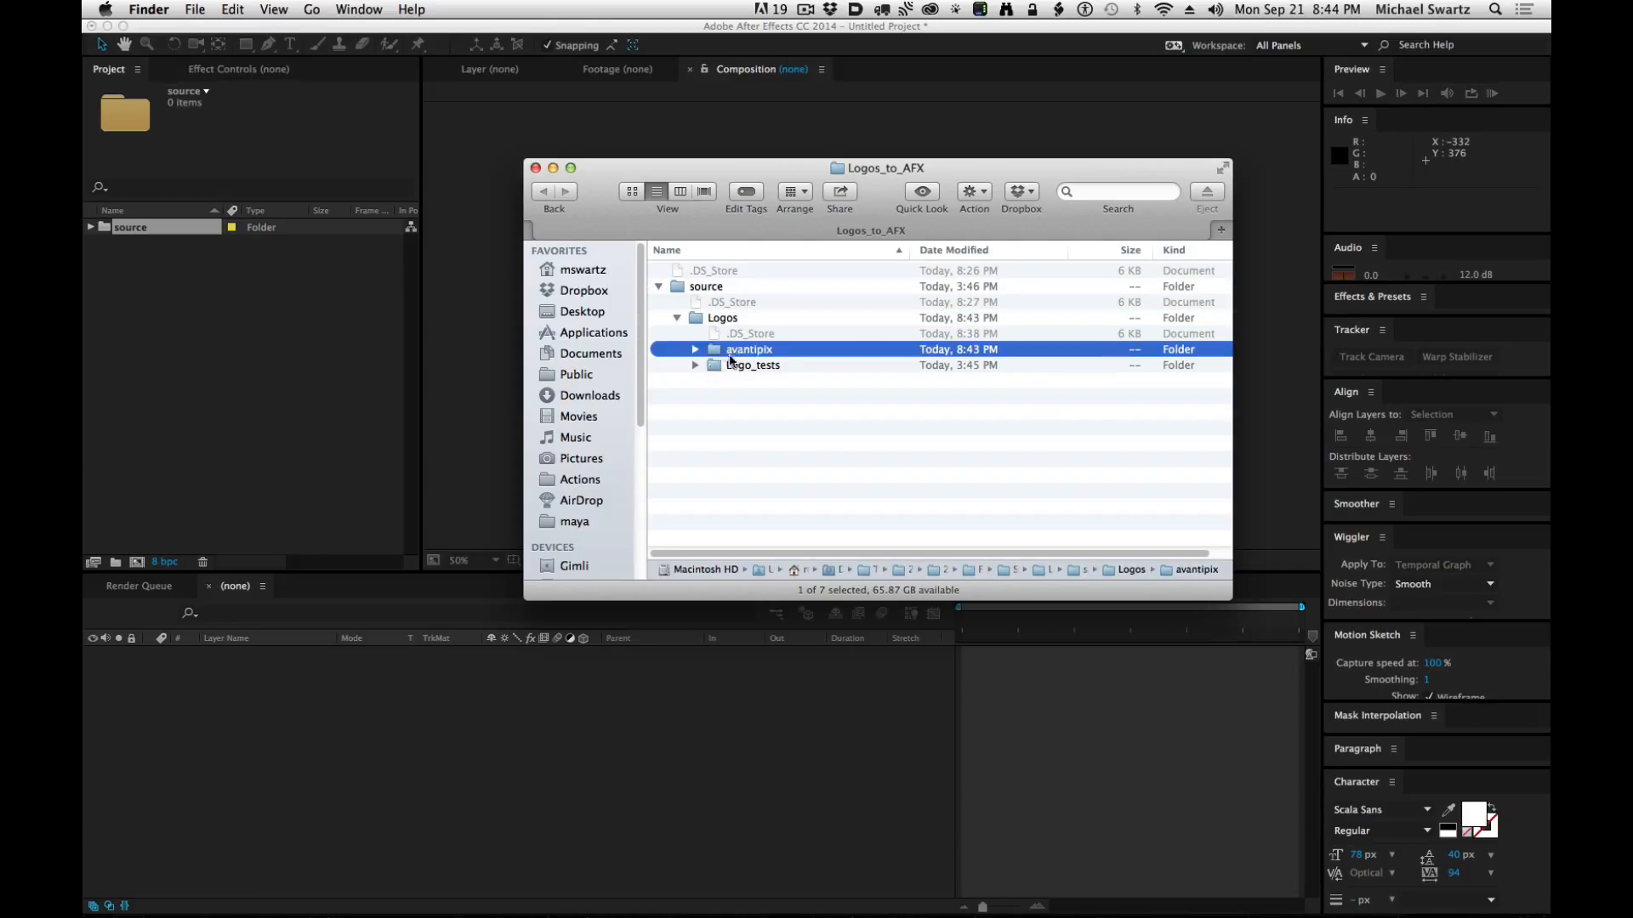
Return to After Effects, create a project folder named Logos, and nest it inside the source folder.
{"action": "left_click", "coordinate": [285, 337]}
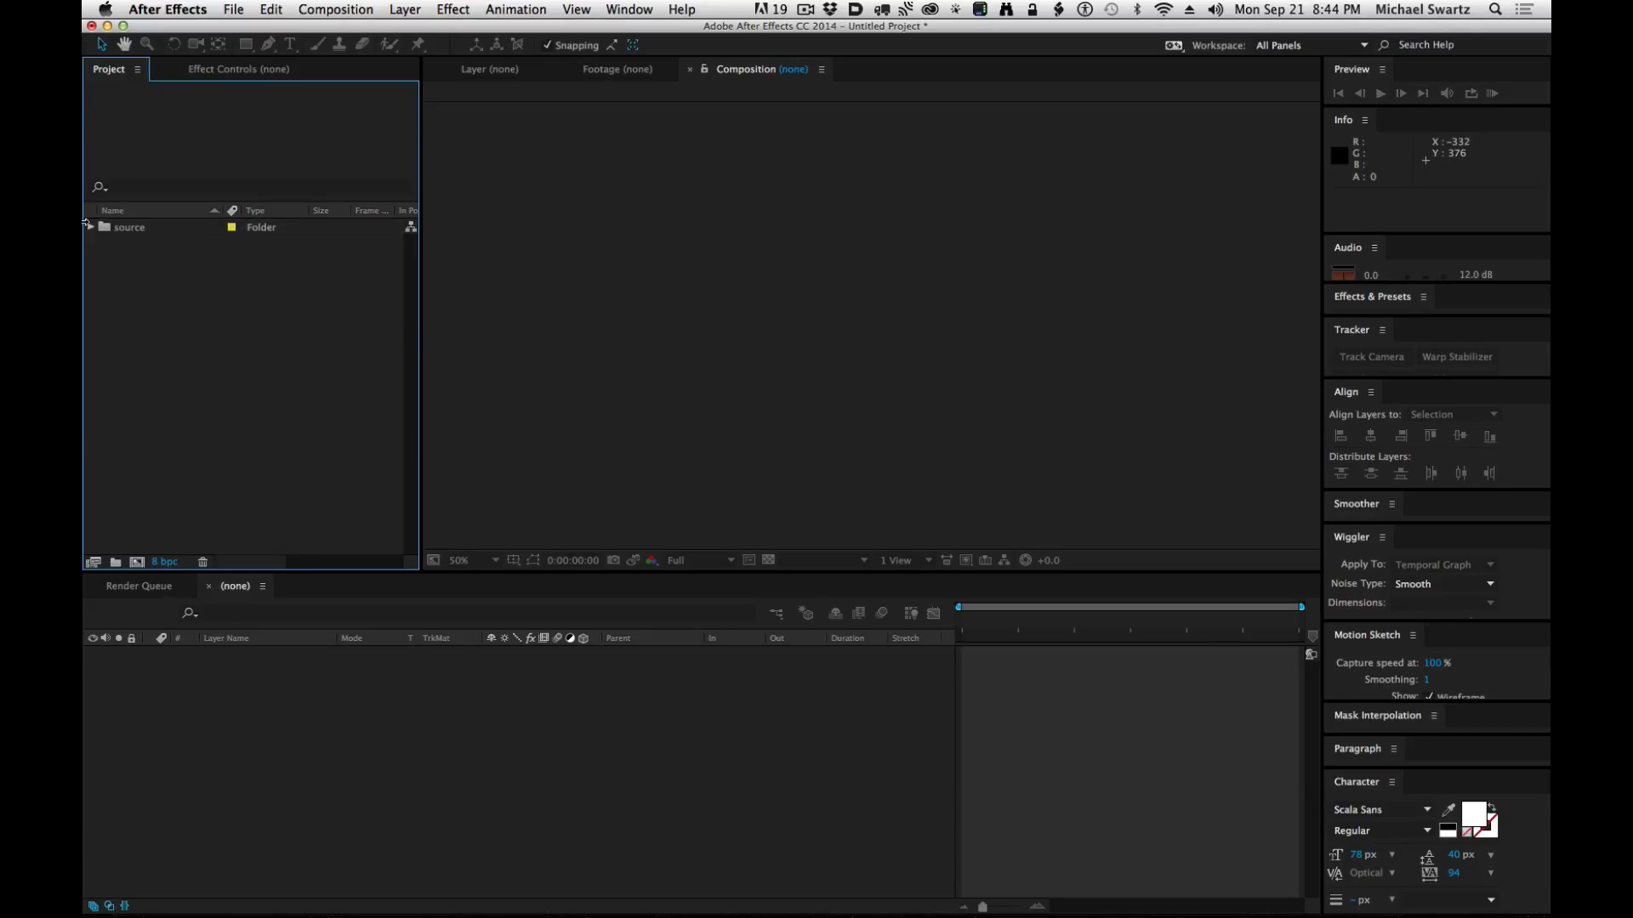
{"action": "left_click", "coordinate": [115, 562]}
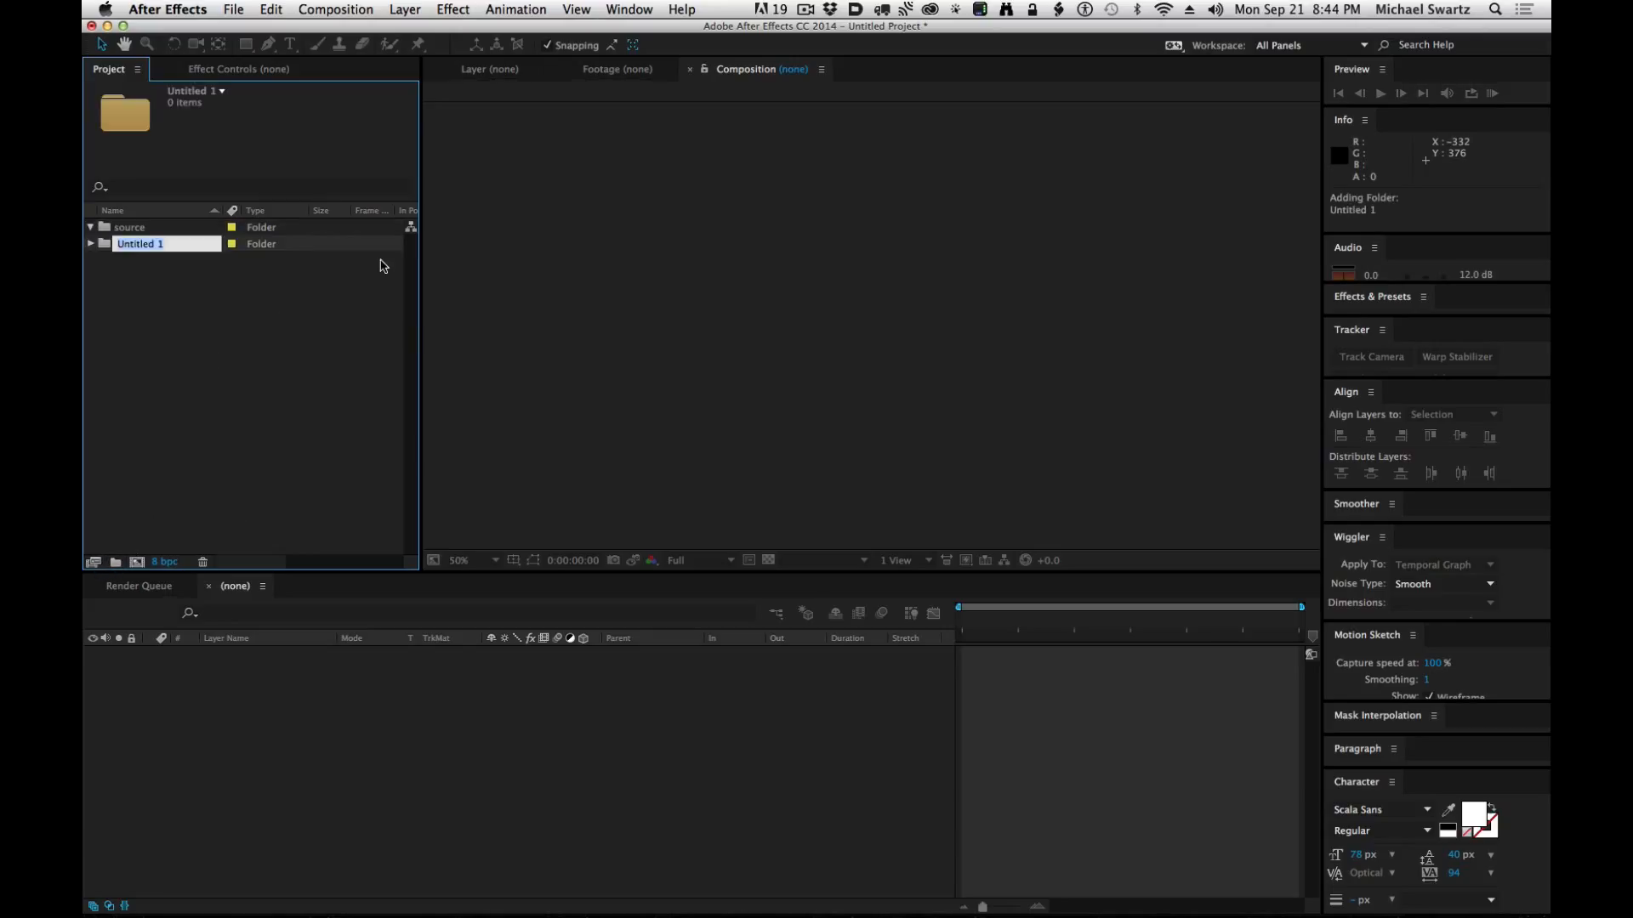
{"action": "type", "text": "Logos"}
{"action": "key", "text": "Return"}
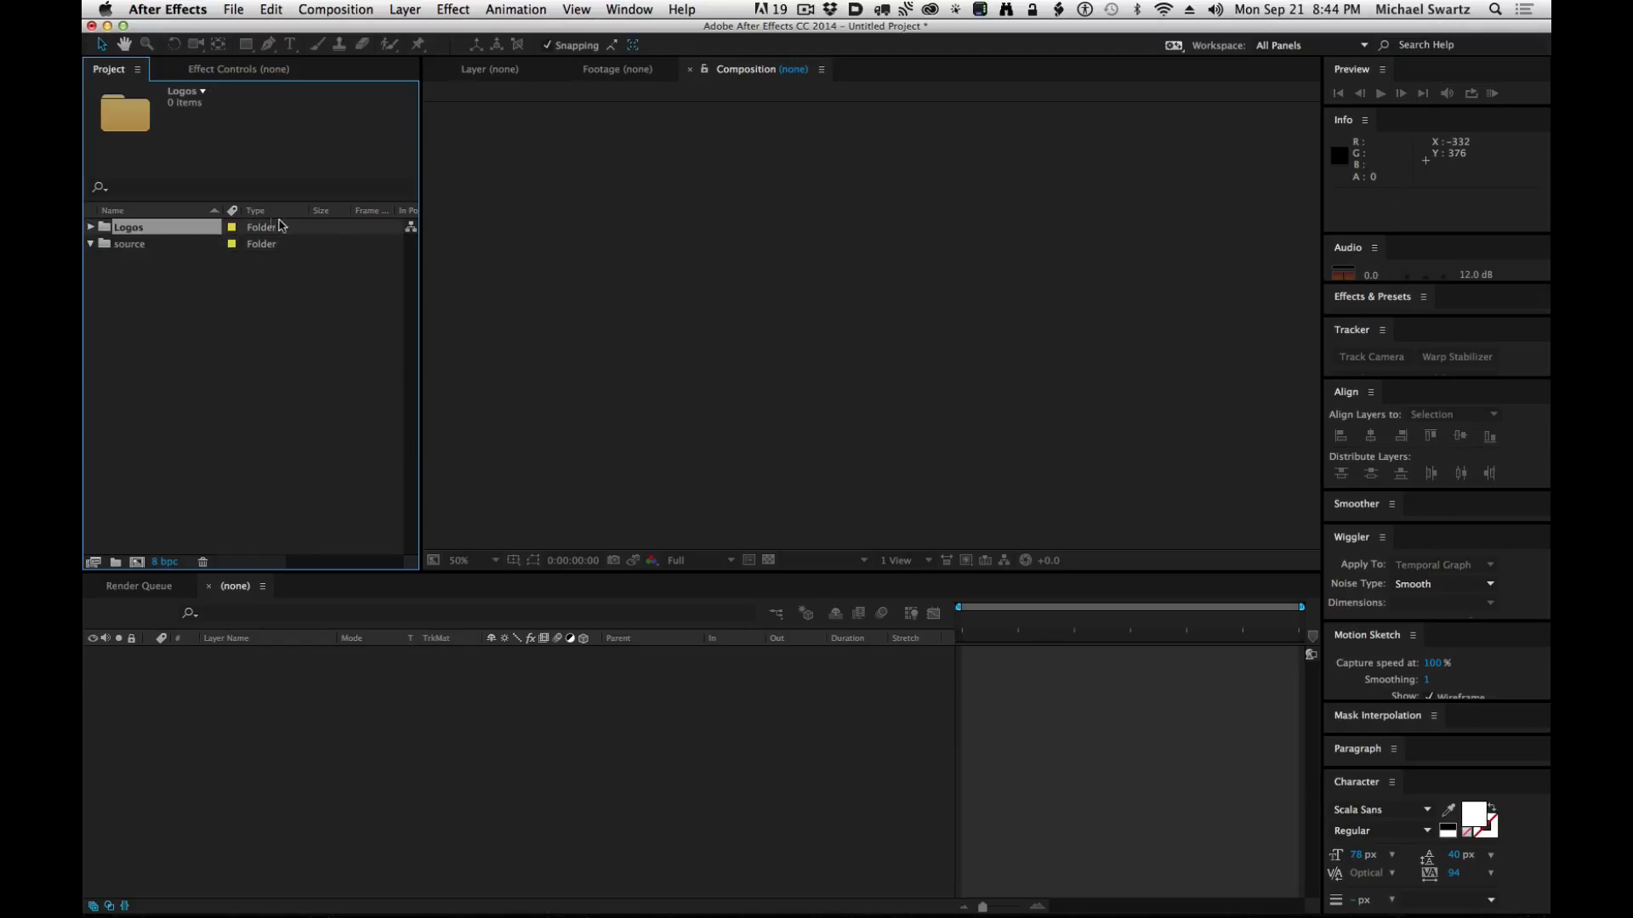
{"action": "left_click_drag", "start_coordinate": [131, 228], "coordinate": [119, 245]}
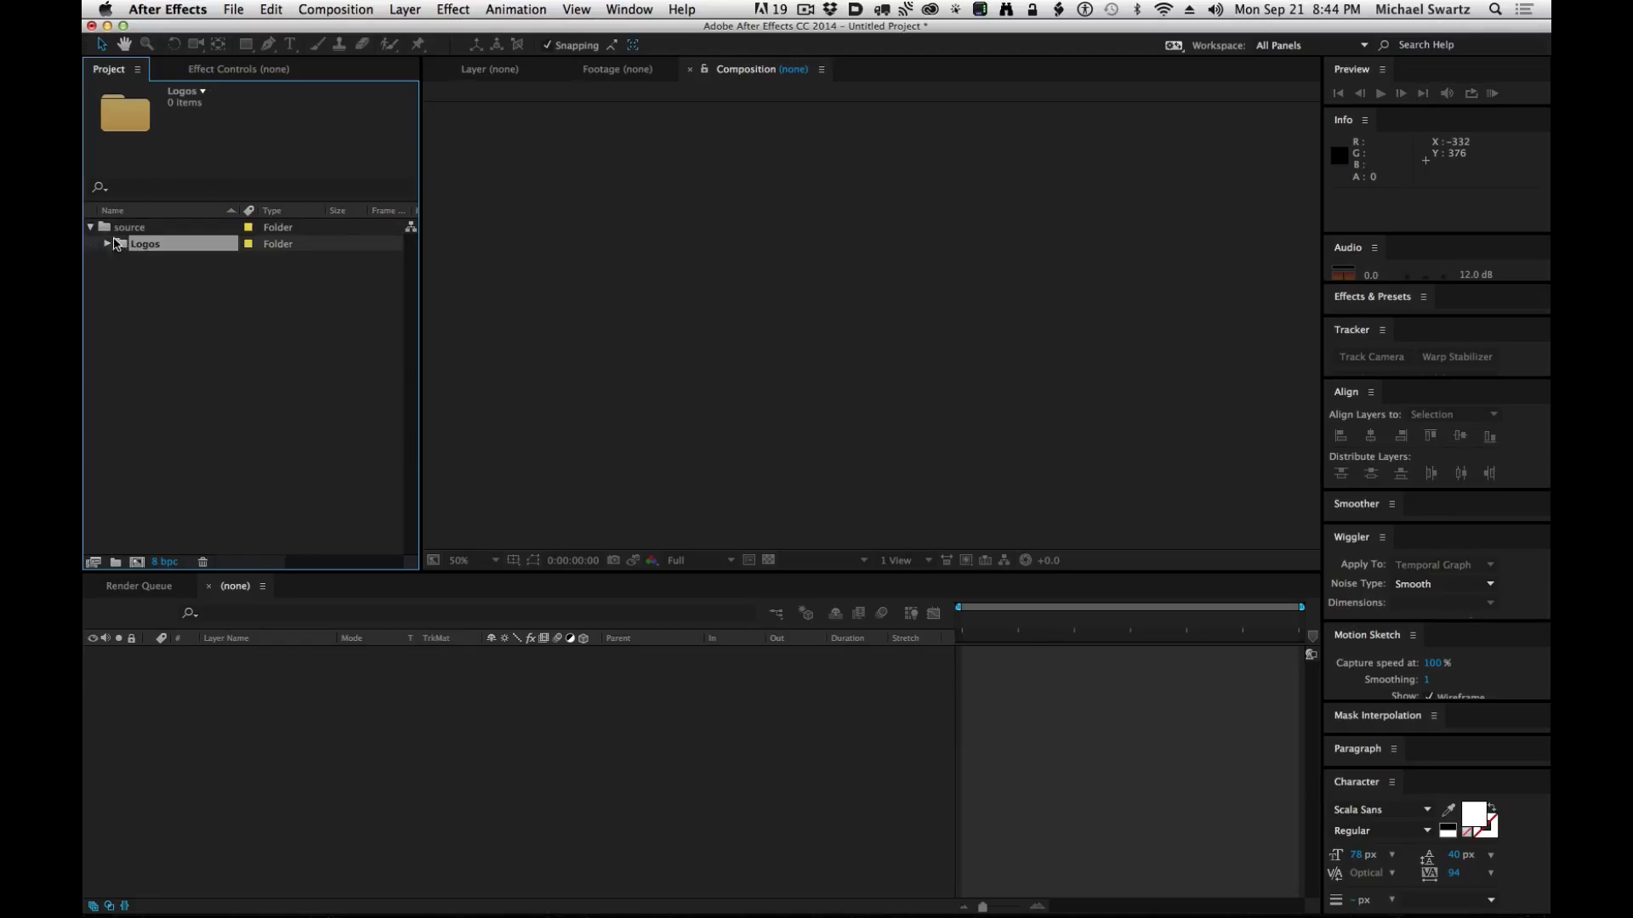
{"action": "left_click", "coordinate": [196, 420]}
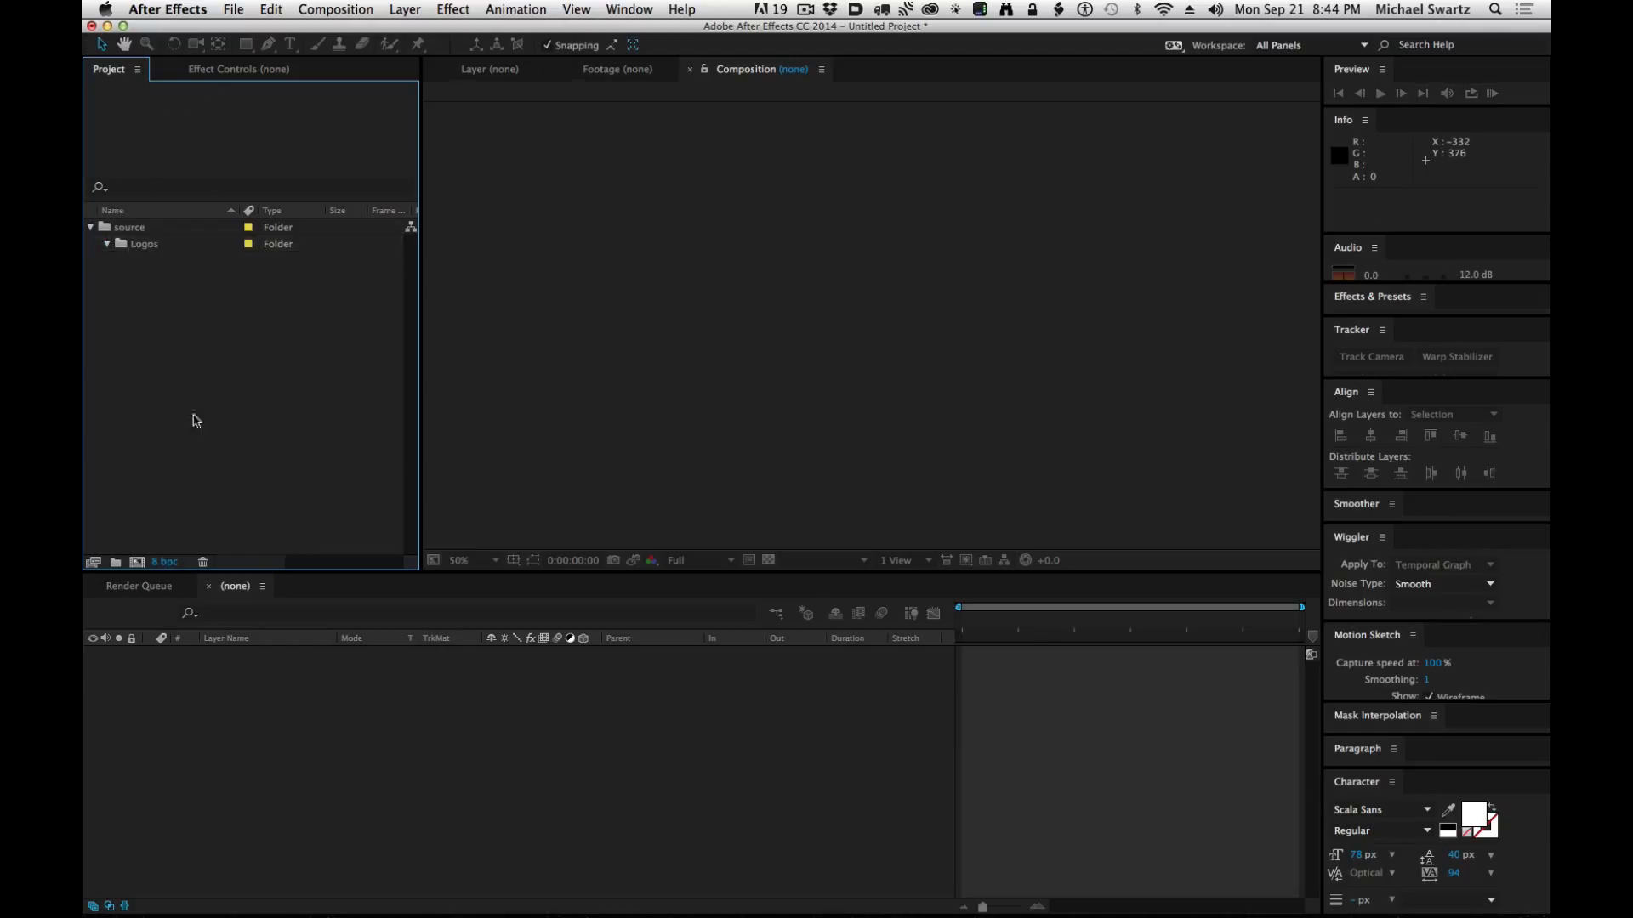
Create a project folder named avantipix, nest it inside the Logos folder, and expand it.
{"action": "left_click", "coordinate": [115, 562]}
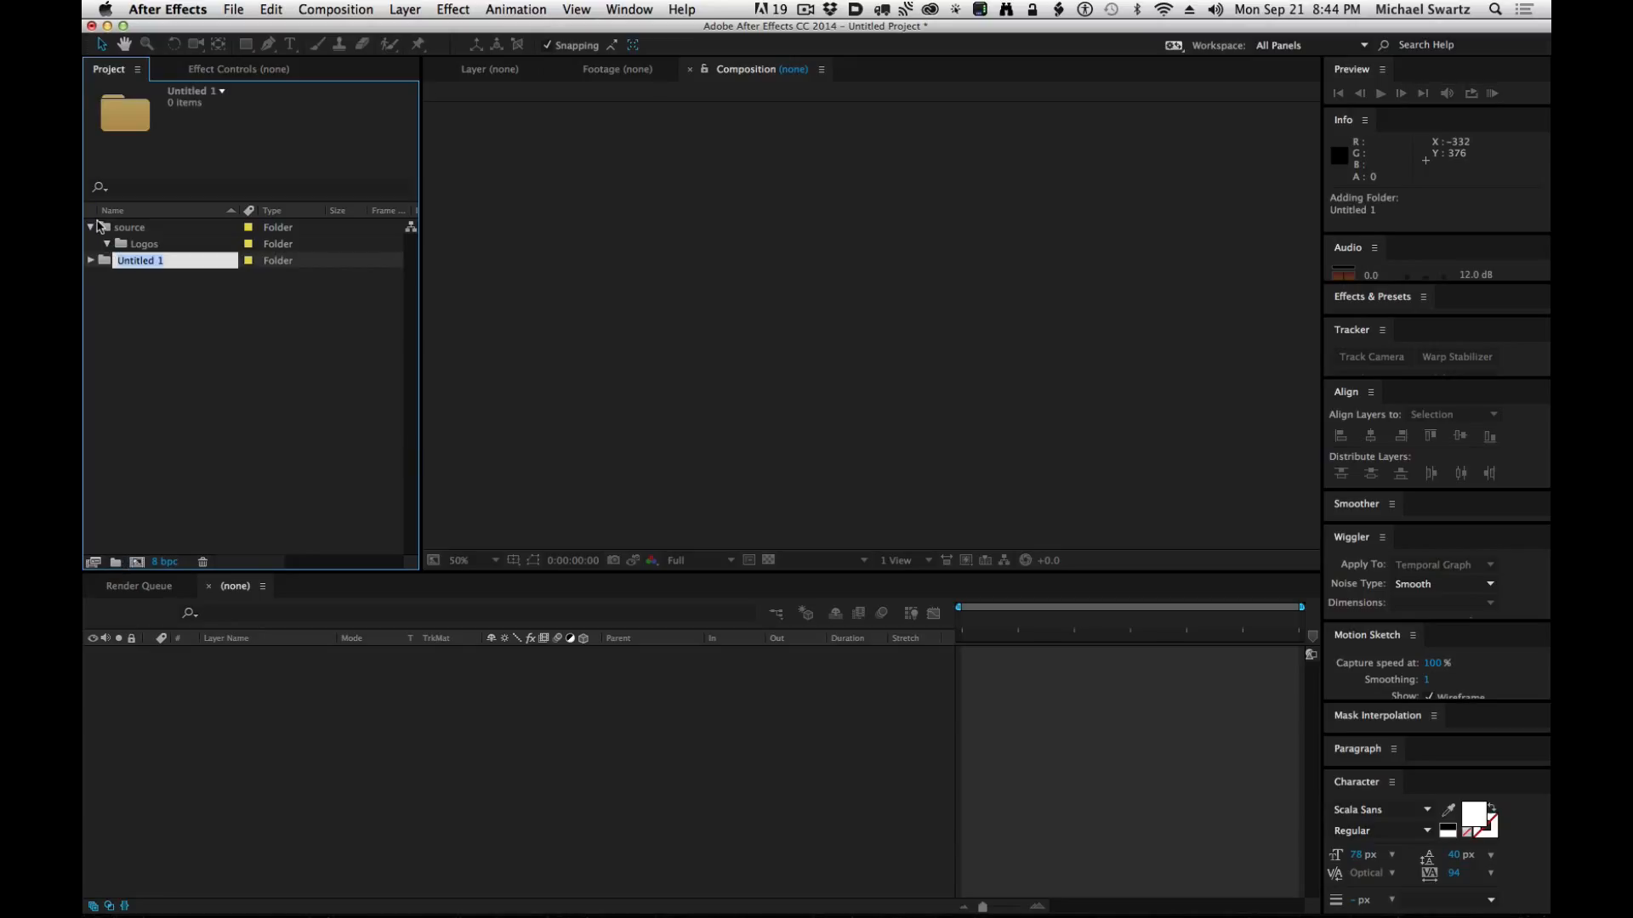
{"action": "type", "text": "s"}
{"action": "key", "text": "Return"}
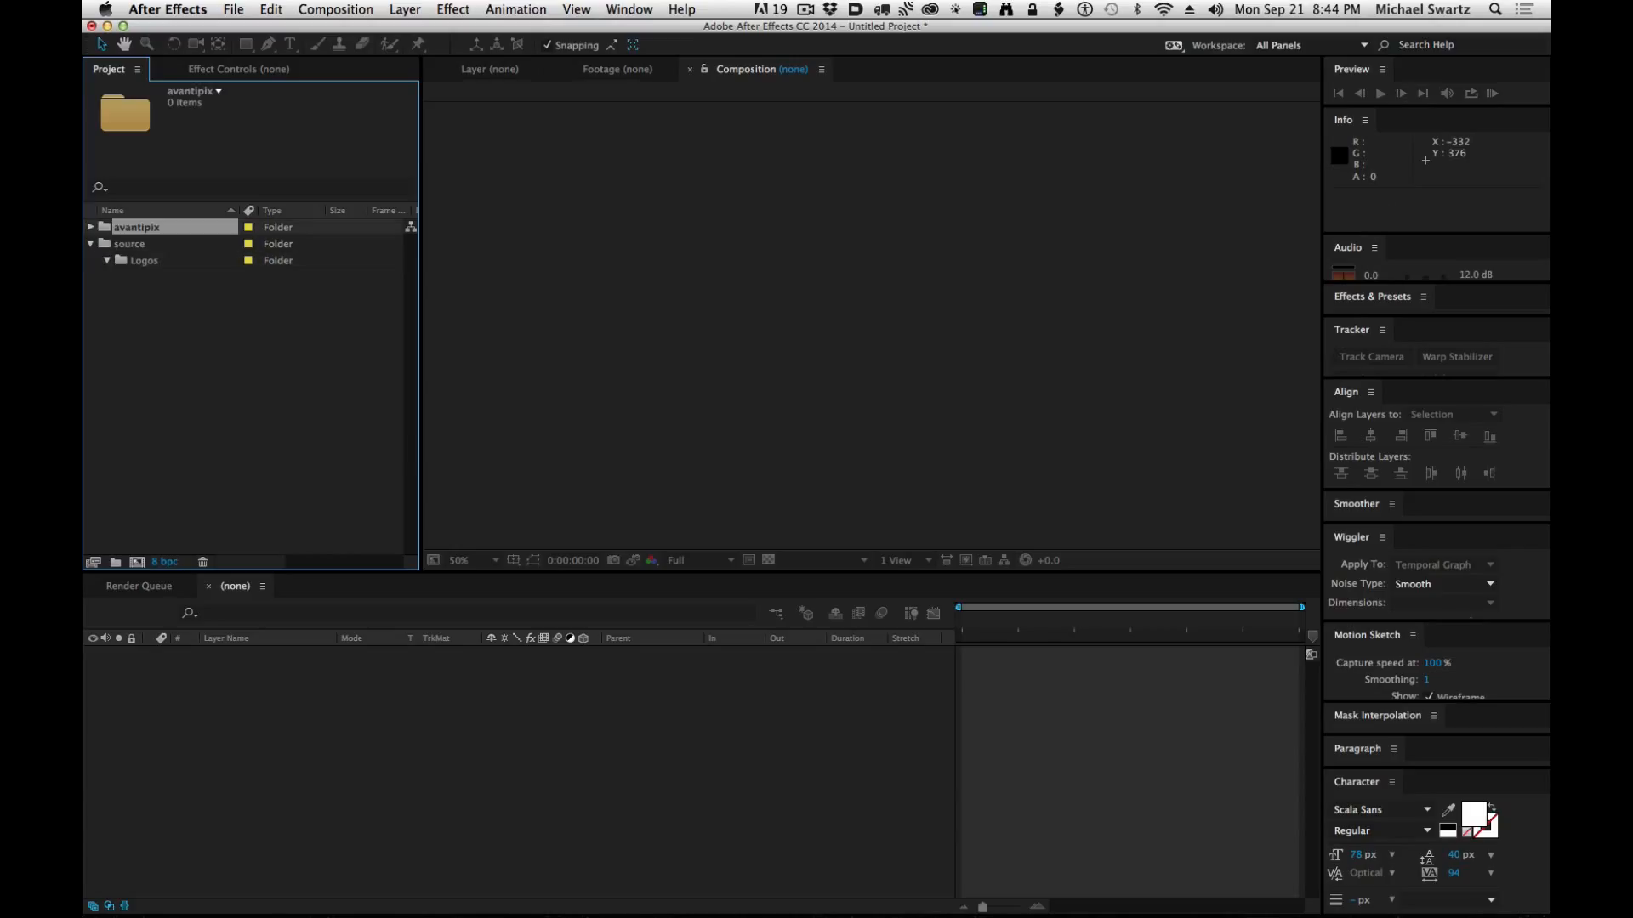
{"action": "left_click_drag", "start_coordinate": [119, 236], "coordinate": [136, 262]}
{"action": "left_click", "coordinate": [126, 261]}
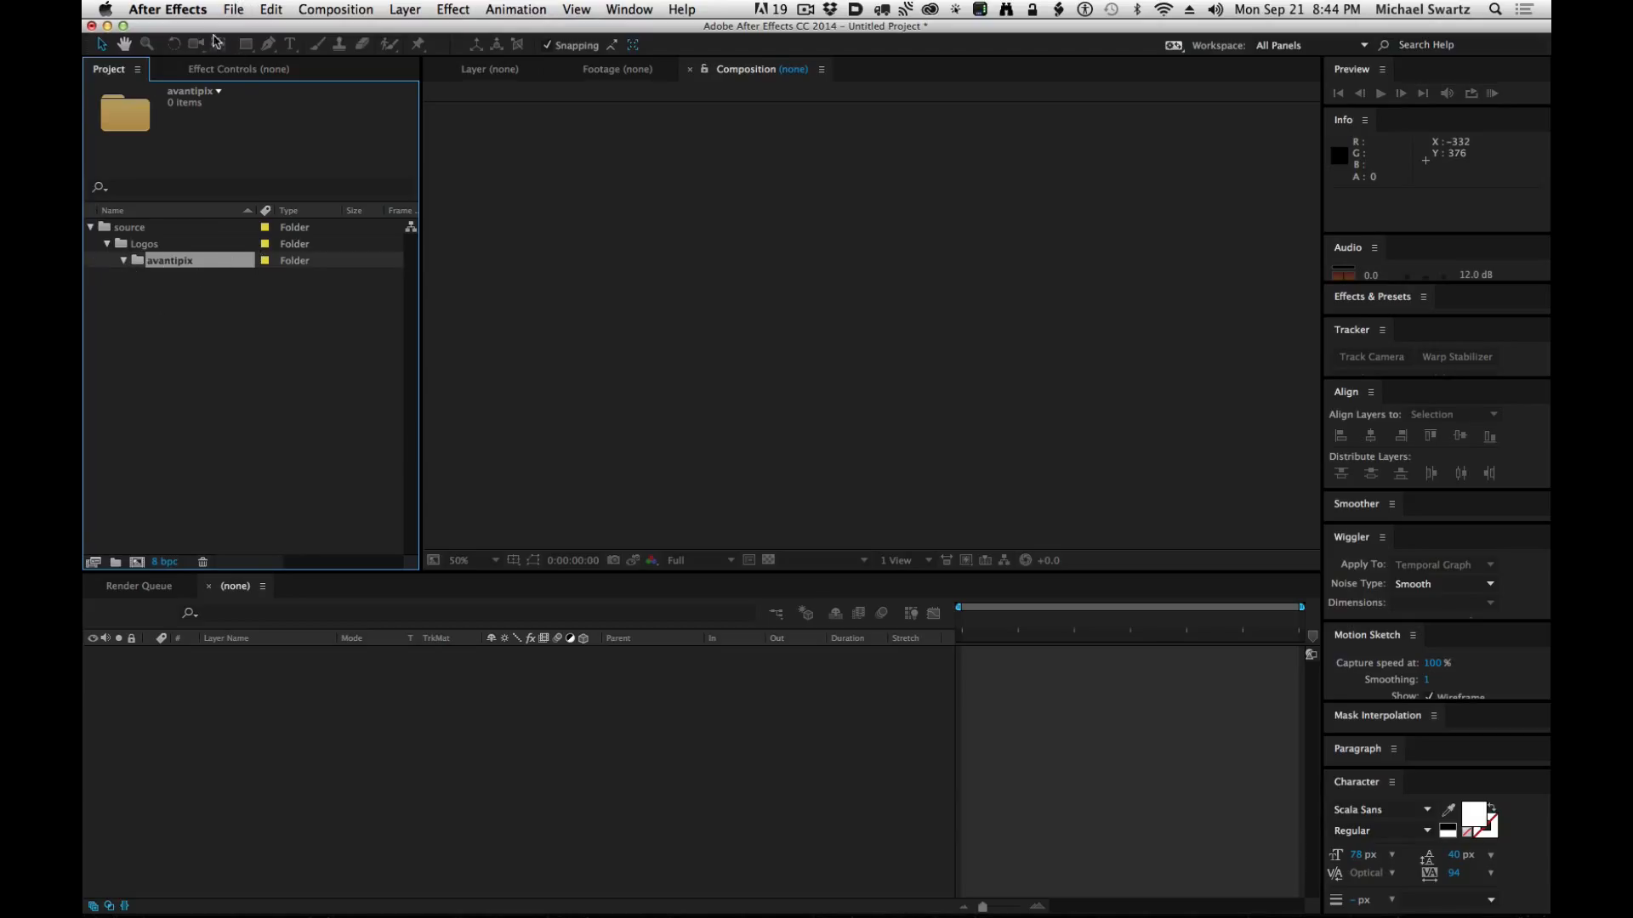
Import avantipix_logo_import_v01a.ai from the source Logos avantipix folder as a composition into the avantipix project folder.
{"action": "left_click", "coordinate": [235, 10]}
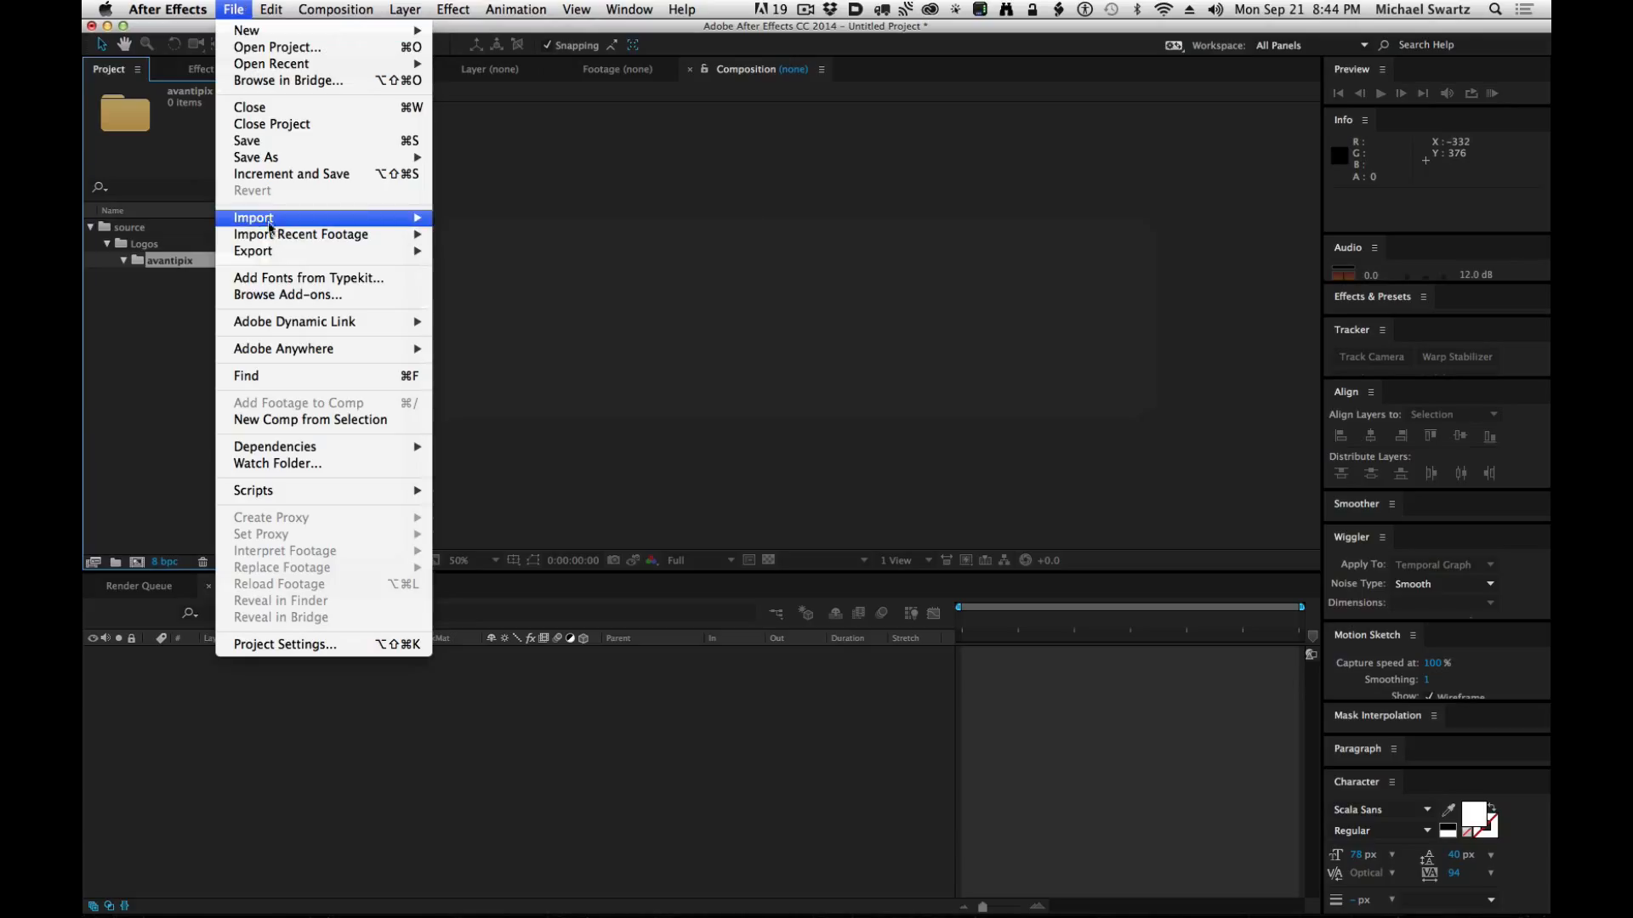
{"action": "mouse_move", "coordinate": [277, 220]}
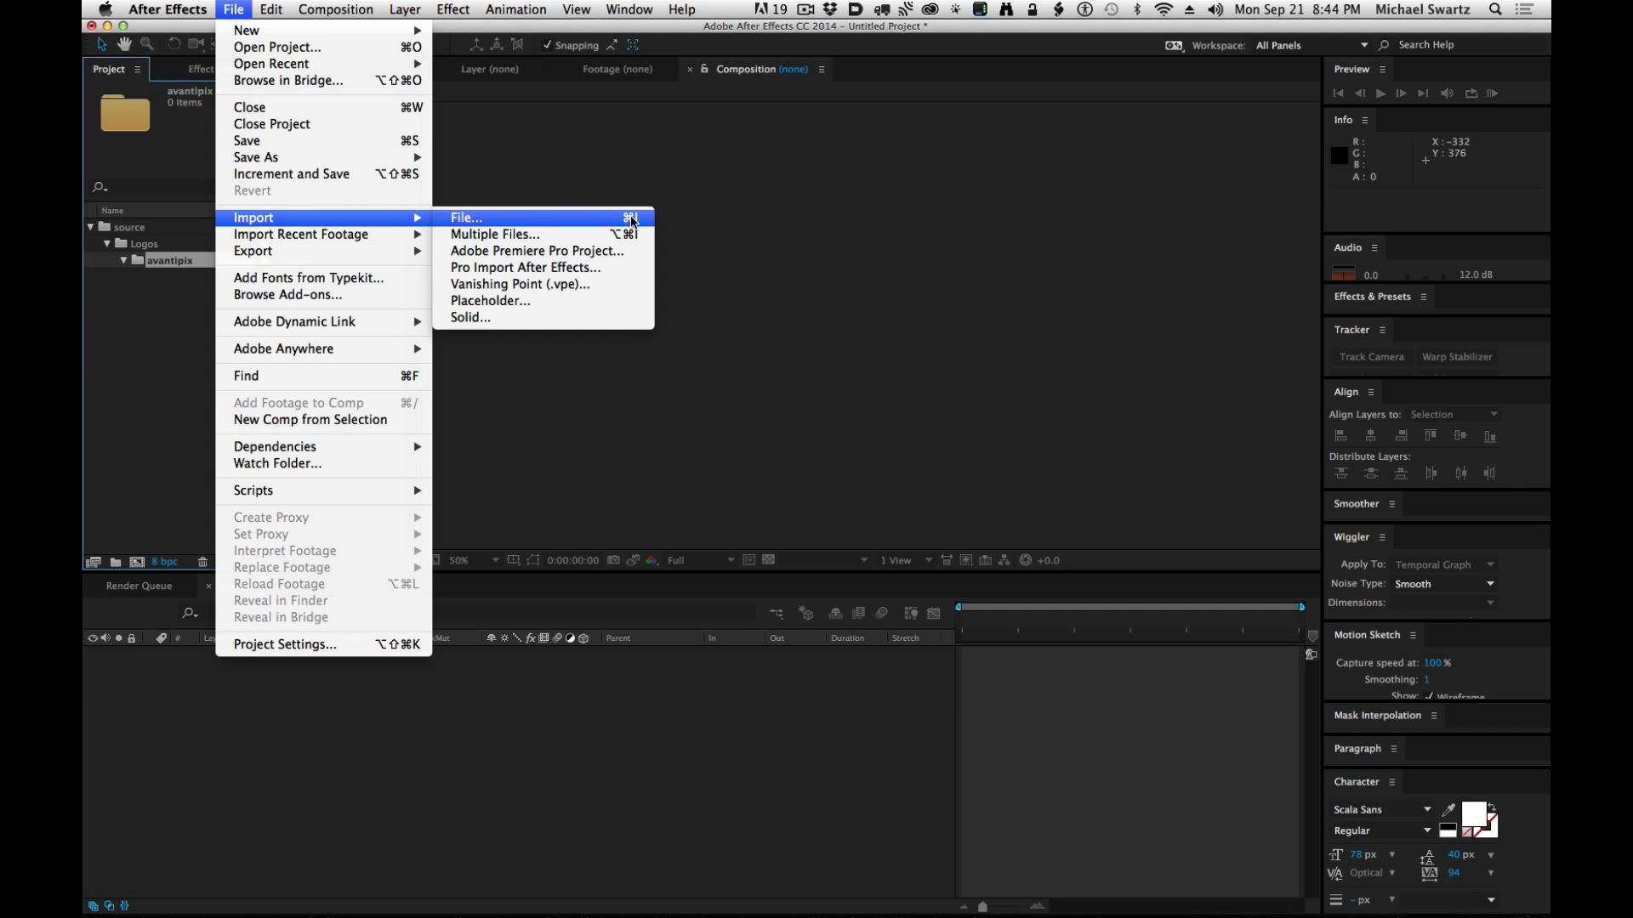
{"action": "left_click", "coordinate": [466, 218]}
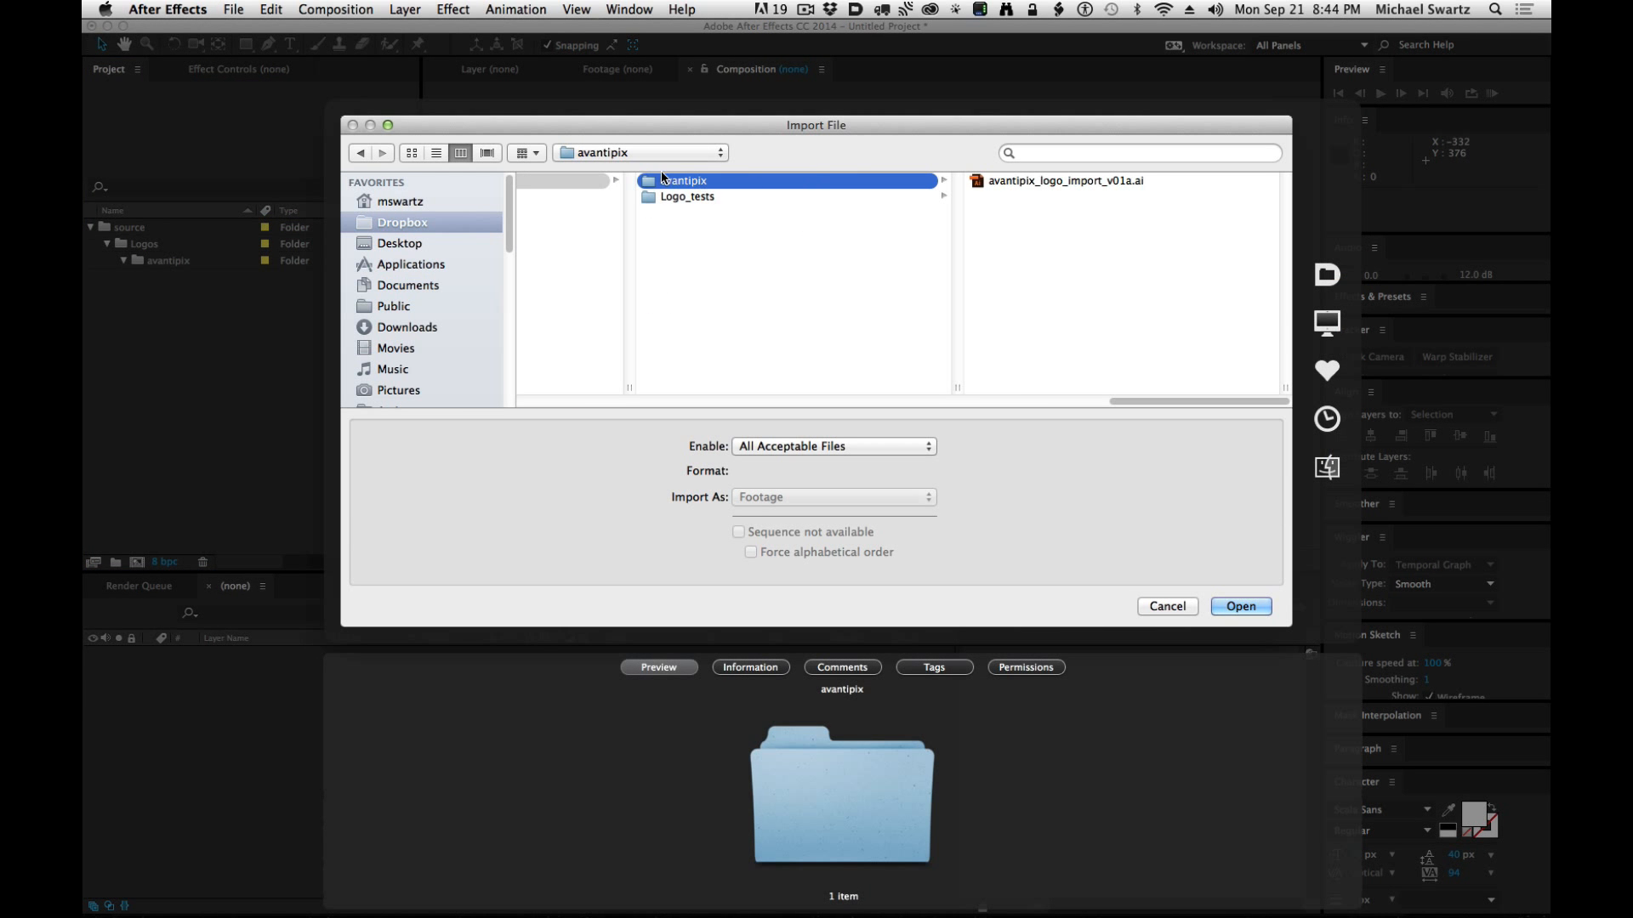
{"action": "left_click", "coordinate": [997, 182]}
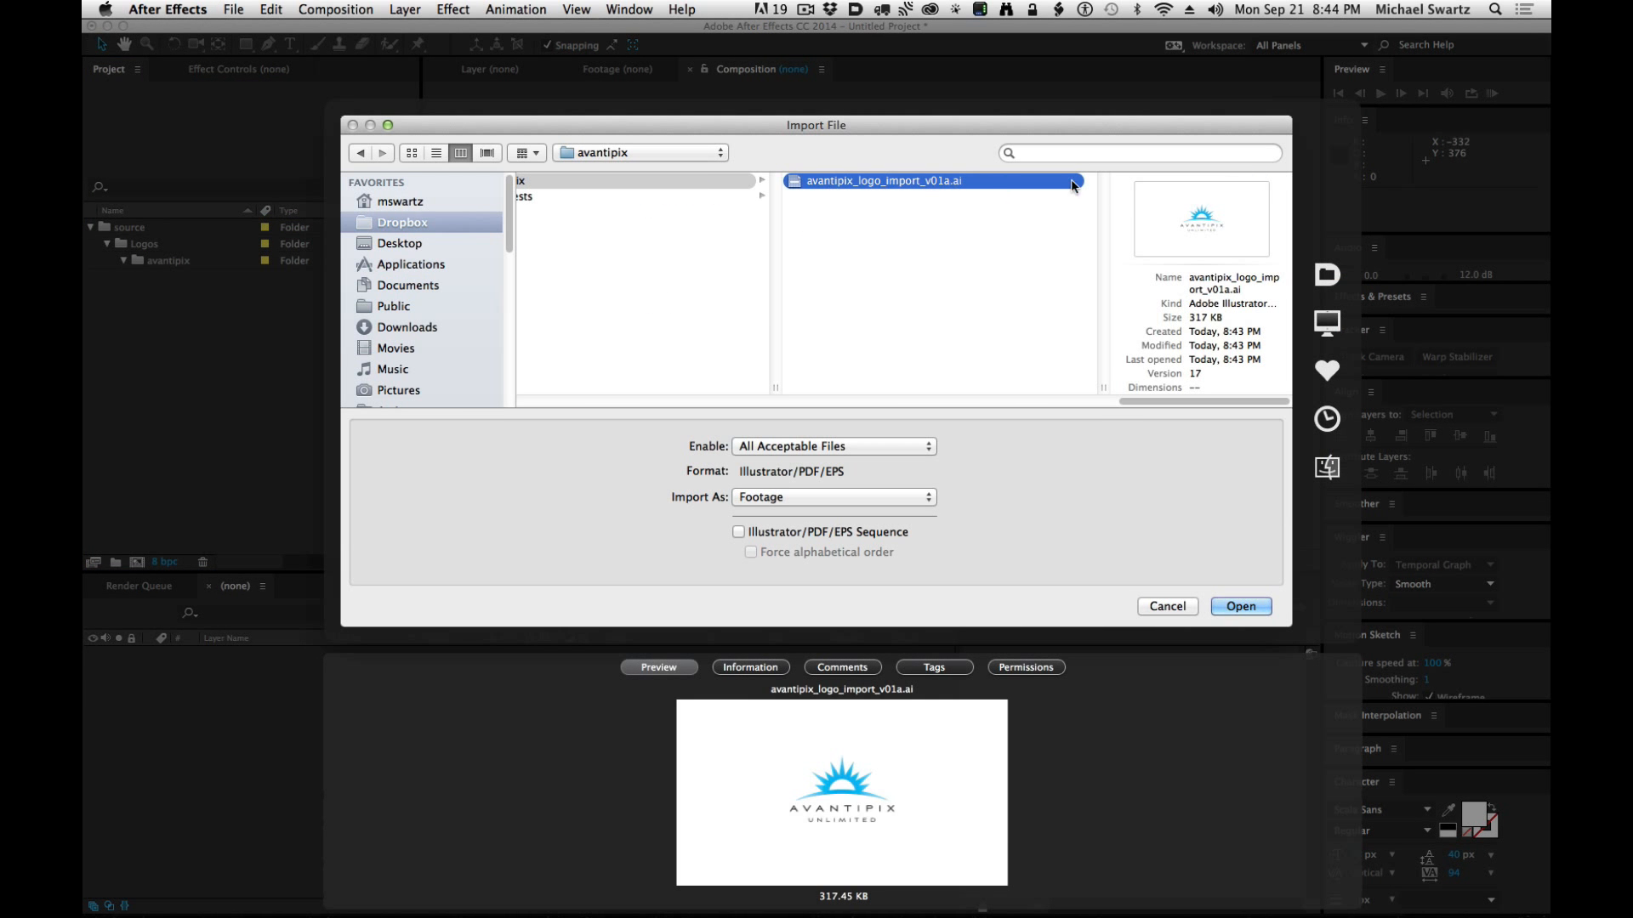
{"action": "left_click", "coordinate": [789, 496]}
{"action": "left_click", "coordinate": [809, 514]}
{"action": "left_click", "coordinate": [1241, 606]}
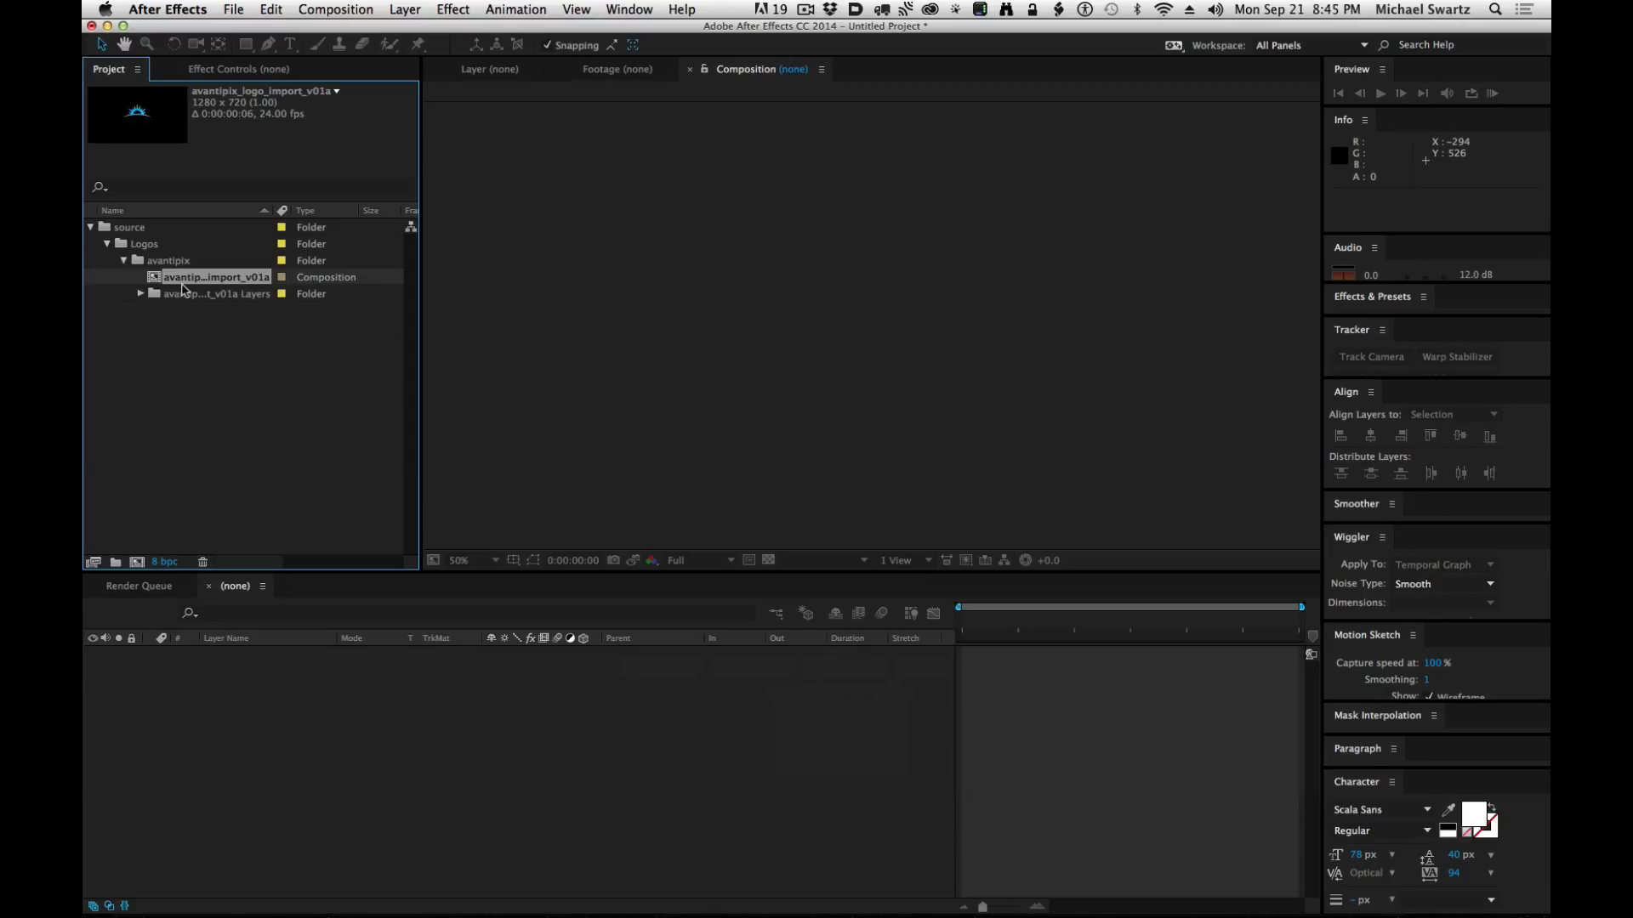
Expand the imported layers folder and rename the imported composition to comp_avantipix.
{"action": "left_click", "coordinate": [141, 294]}
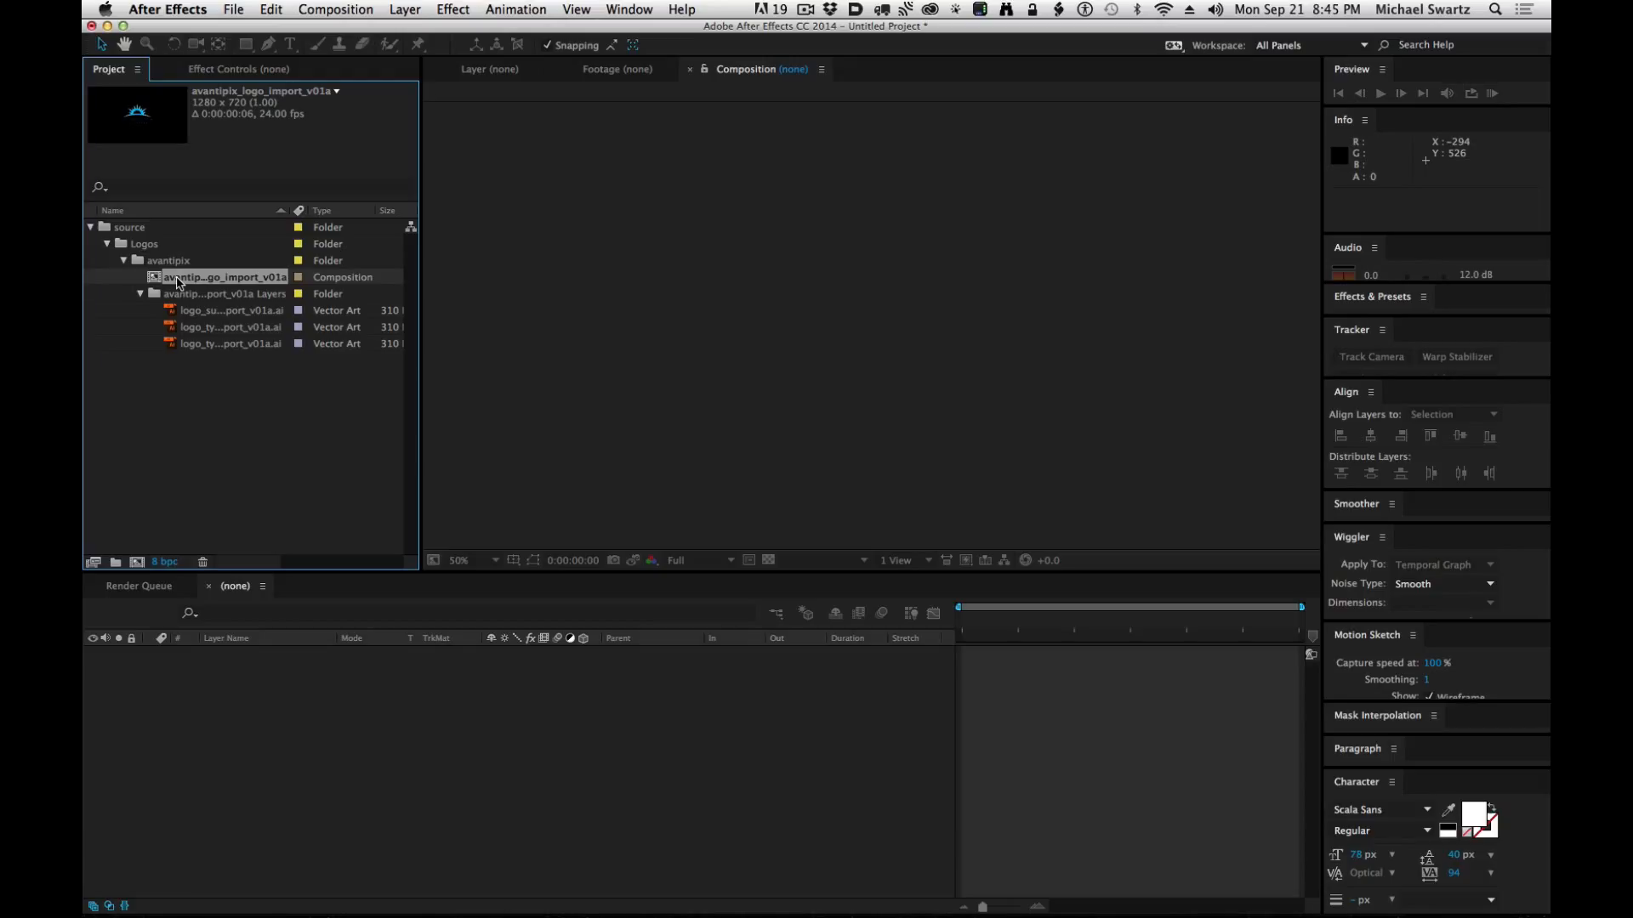
{"action": "left_click", "coordinate": [177, 281]}
{"action": "type", "text": "coomp_avantipix"}
{"action": "key", "text": "Return"}
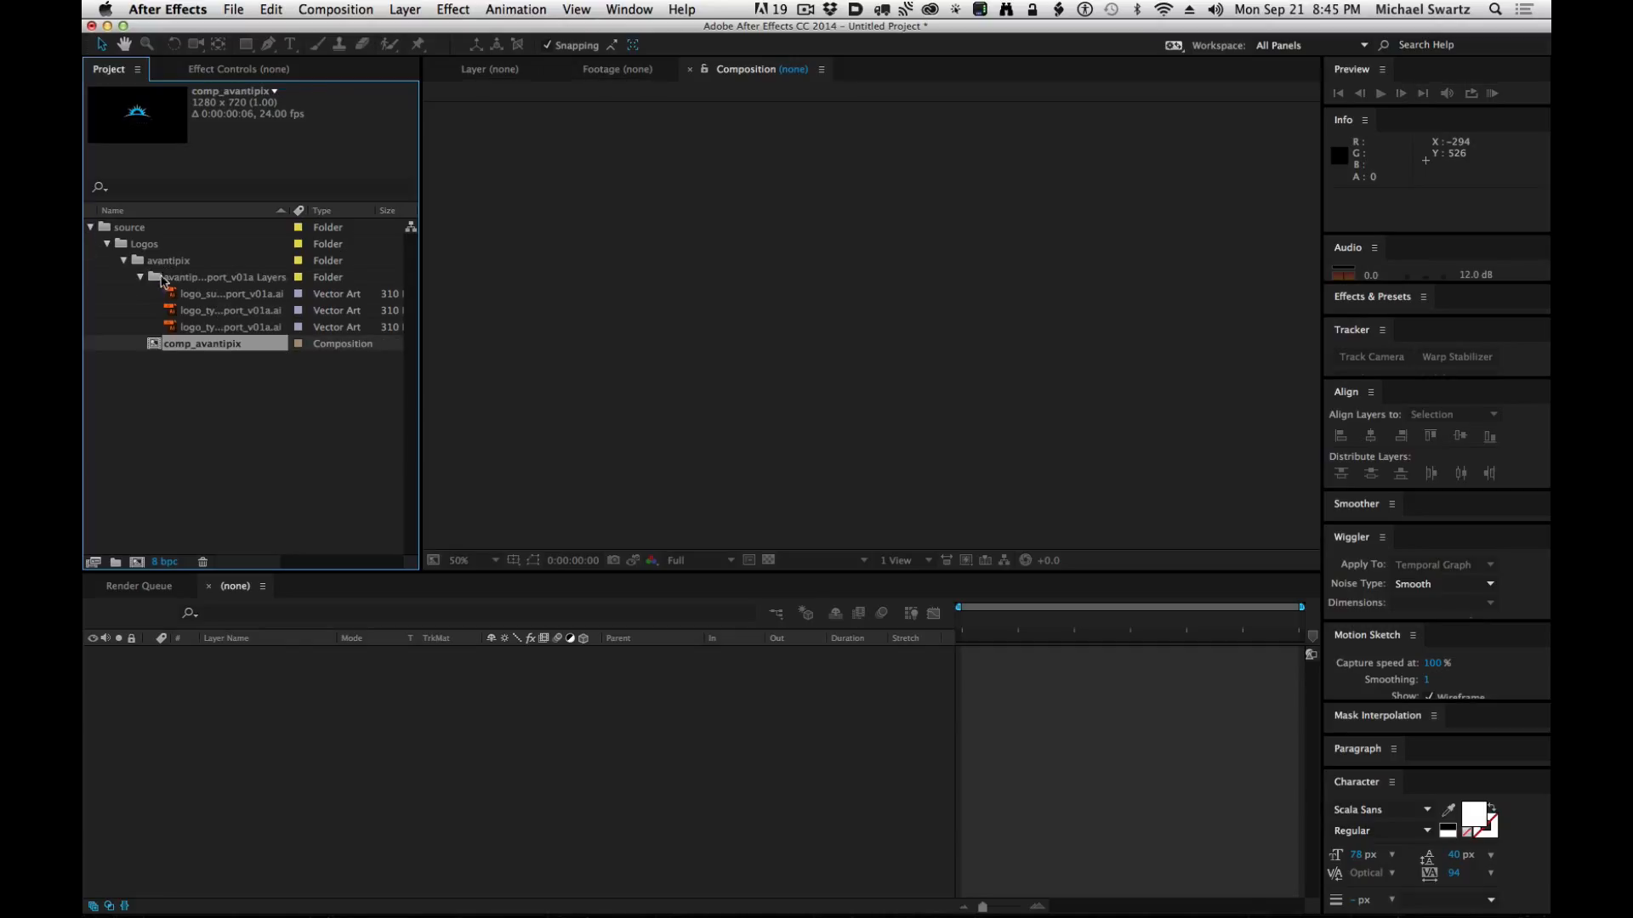
Widen the Project panel and its Name column to show the full names of the imported logo layer files.
{"action": "left_click", "coordinate": [248, 279]}
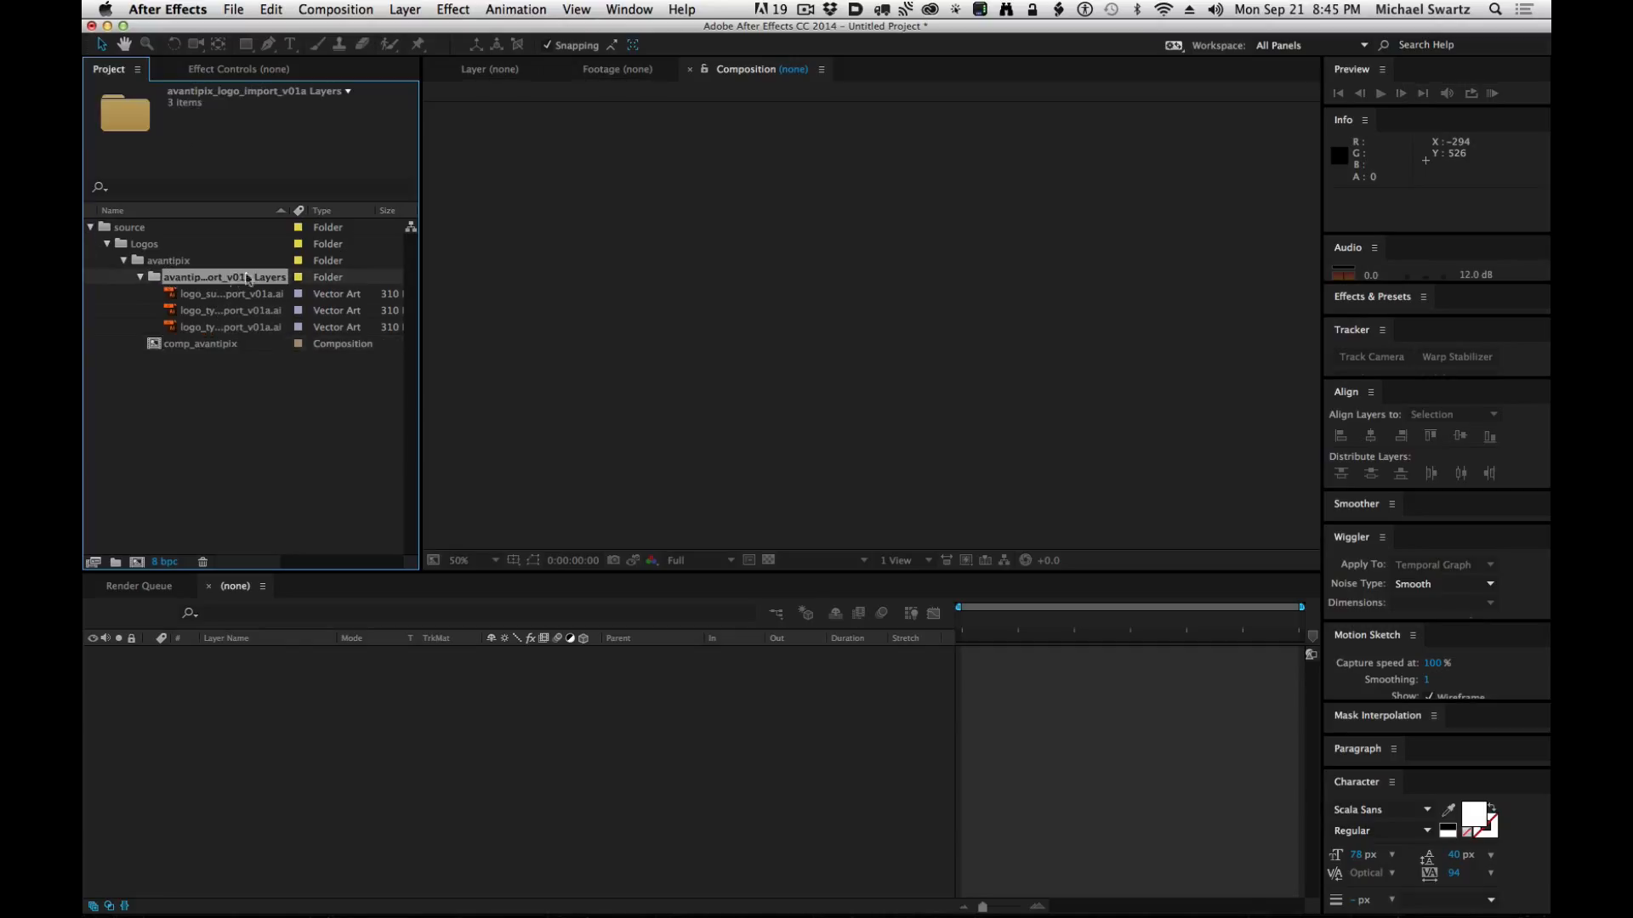
{"action": "left_click", "coordinate": [182, 296]}
{"action": "left_click", "coordinate": [200, 326]}
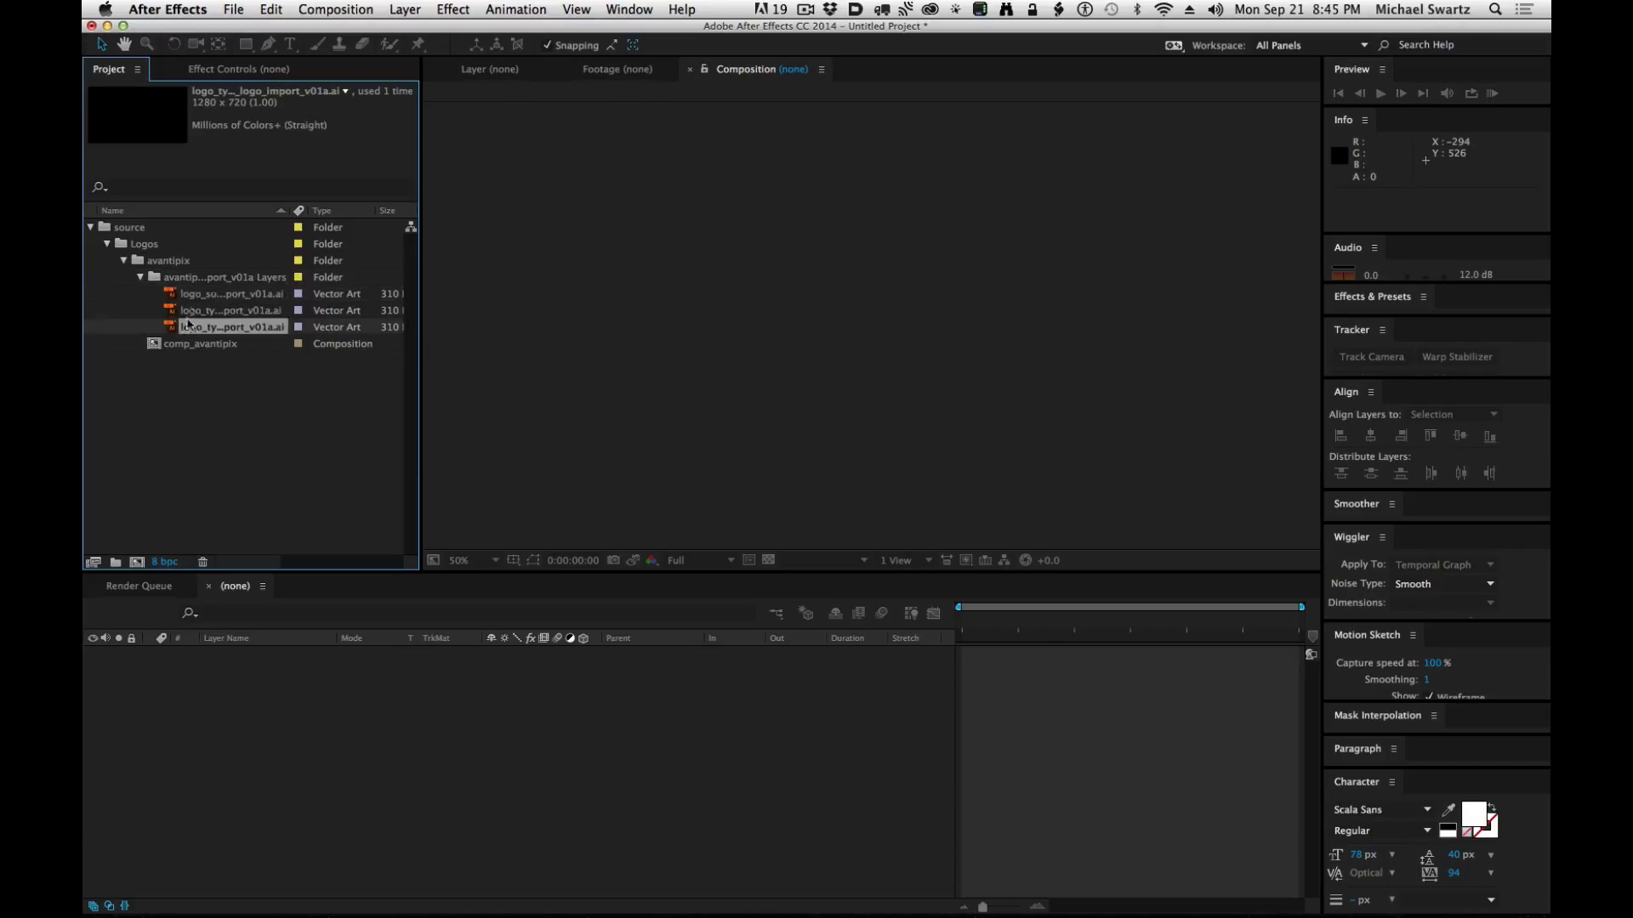
{"action": "left_click", "coordinate": [195, 295]}
{"action": "left_click", "coordinate": [195, 311]}
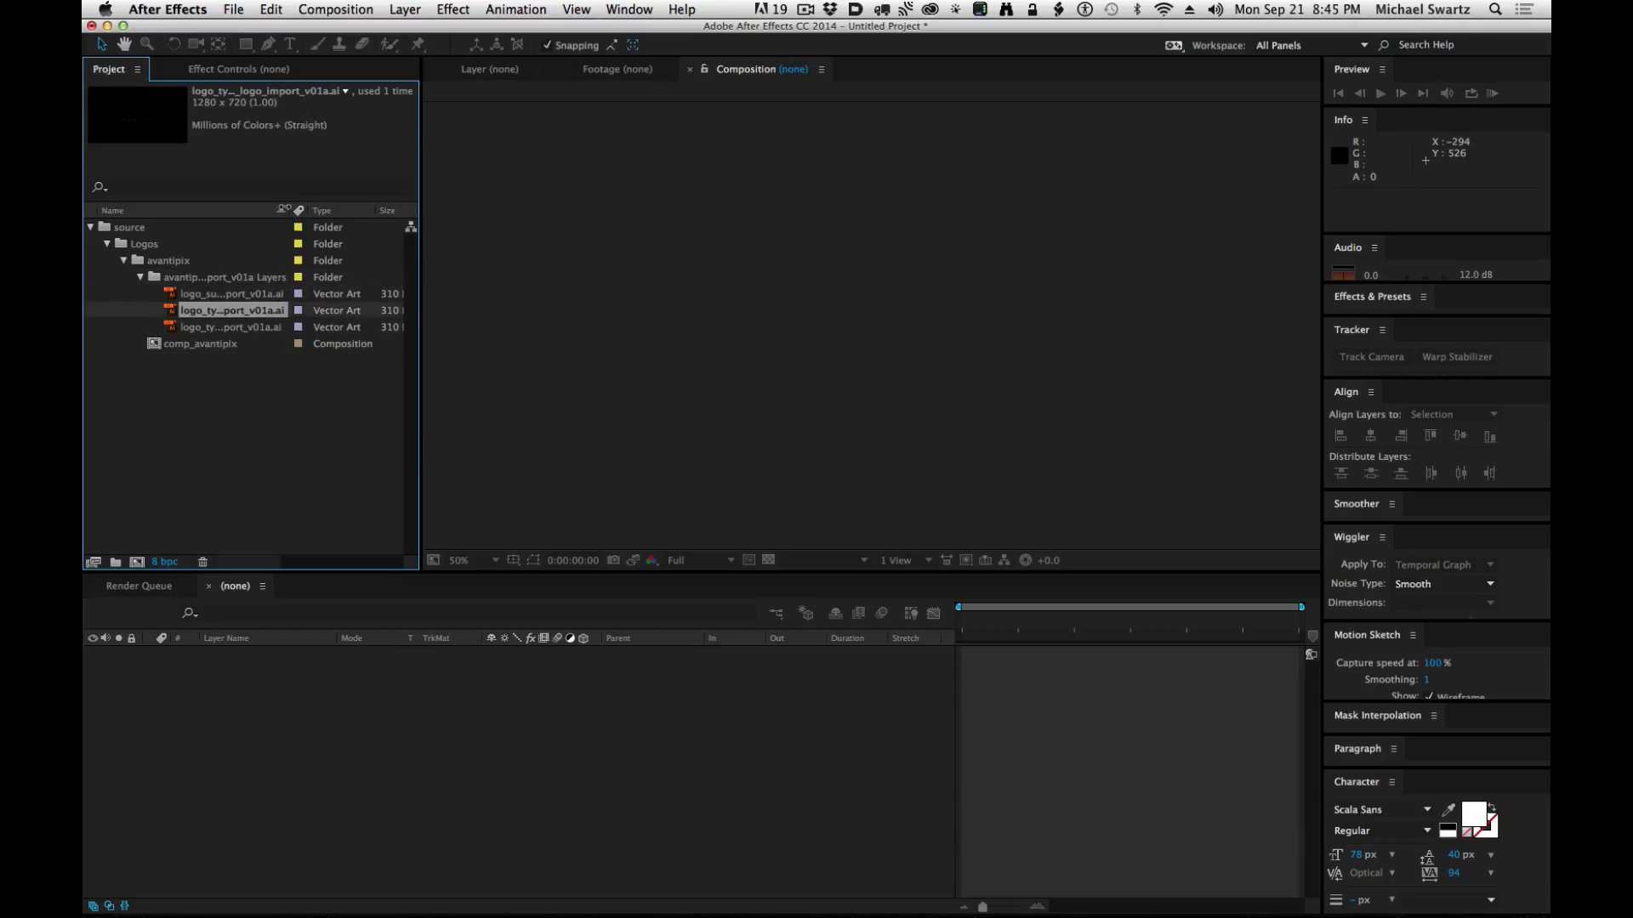
{"action": "left_click_drag", "start_coordinate": [291, 210], "coordinate": [641, 193]}
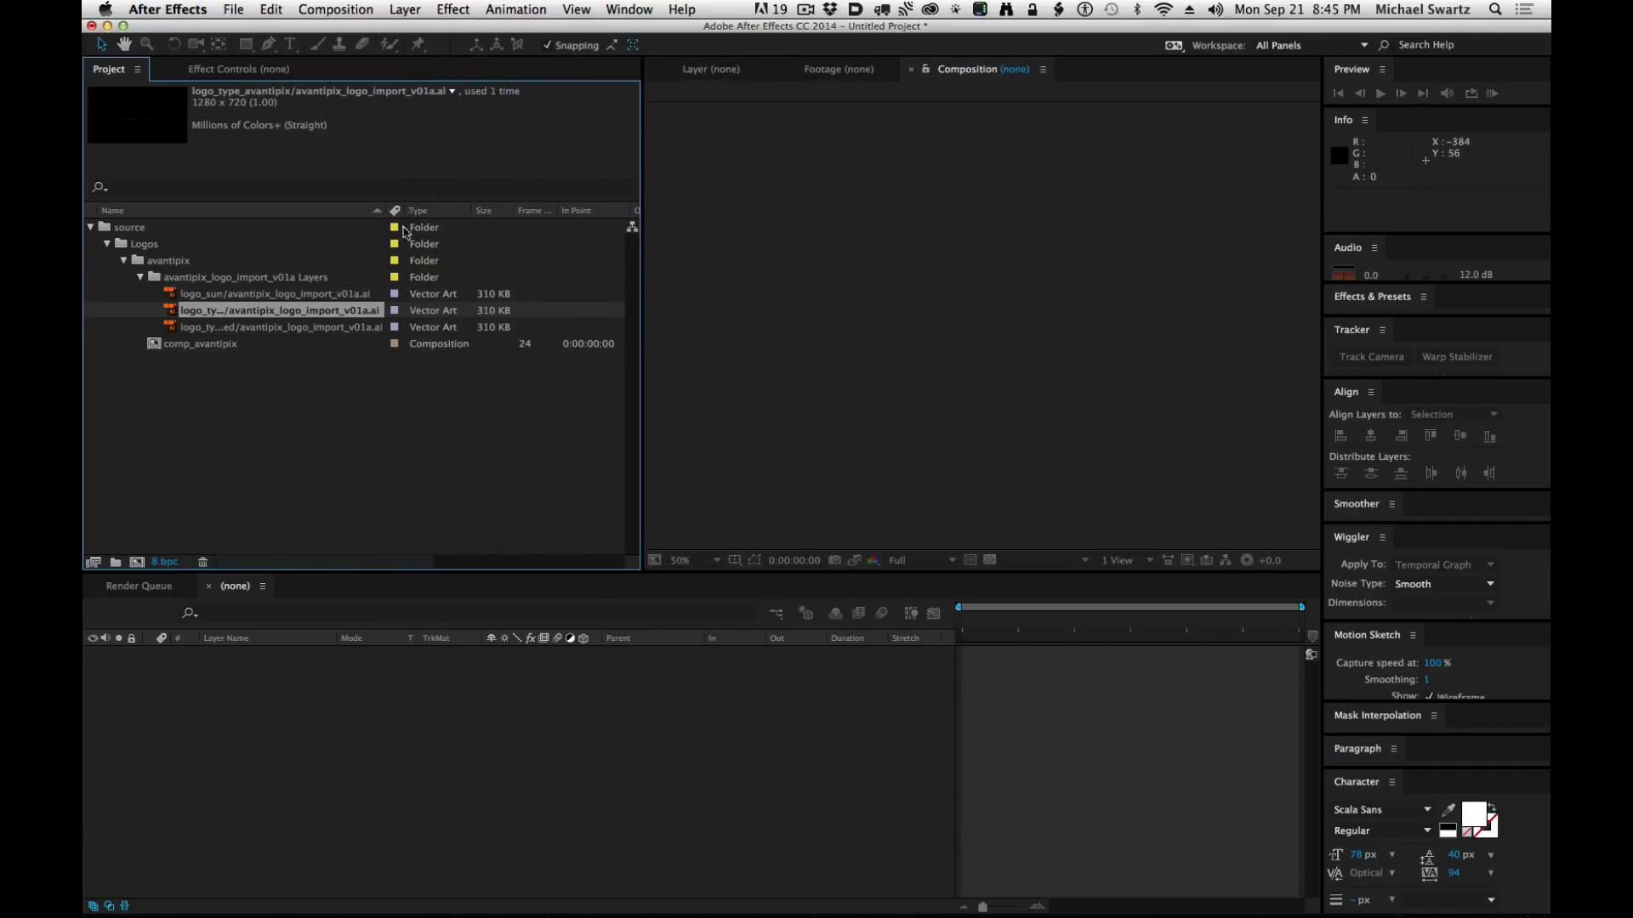
{"action": "left_click_drag", "start_coordinate": [387, 210], "coordinate": [436, 210]}
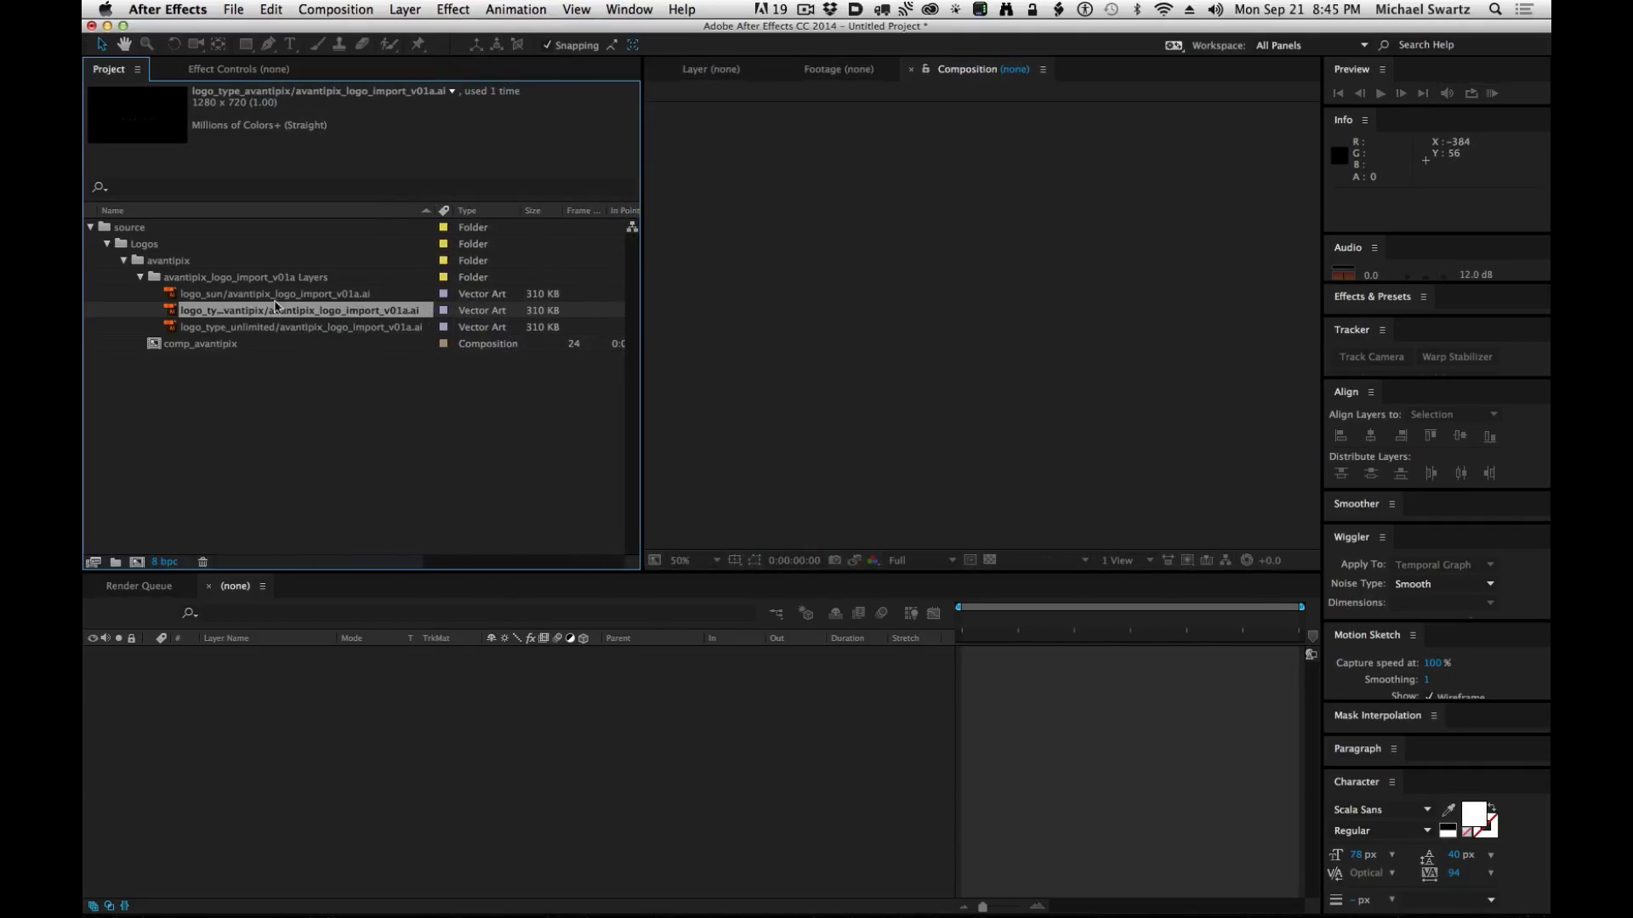
Examine the imported logo layer files, check the Logos_to_AFX folder structure in Finder, and return to After Effects.
{"action": "left_click", "coordinate": [216, 297]}
{"action": "left_click", "coordinate": [200, 328]}
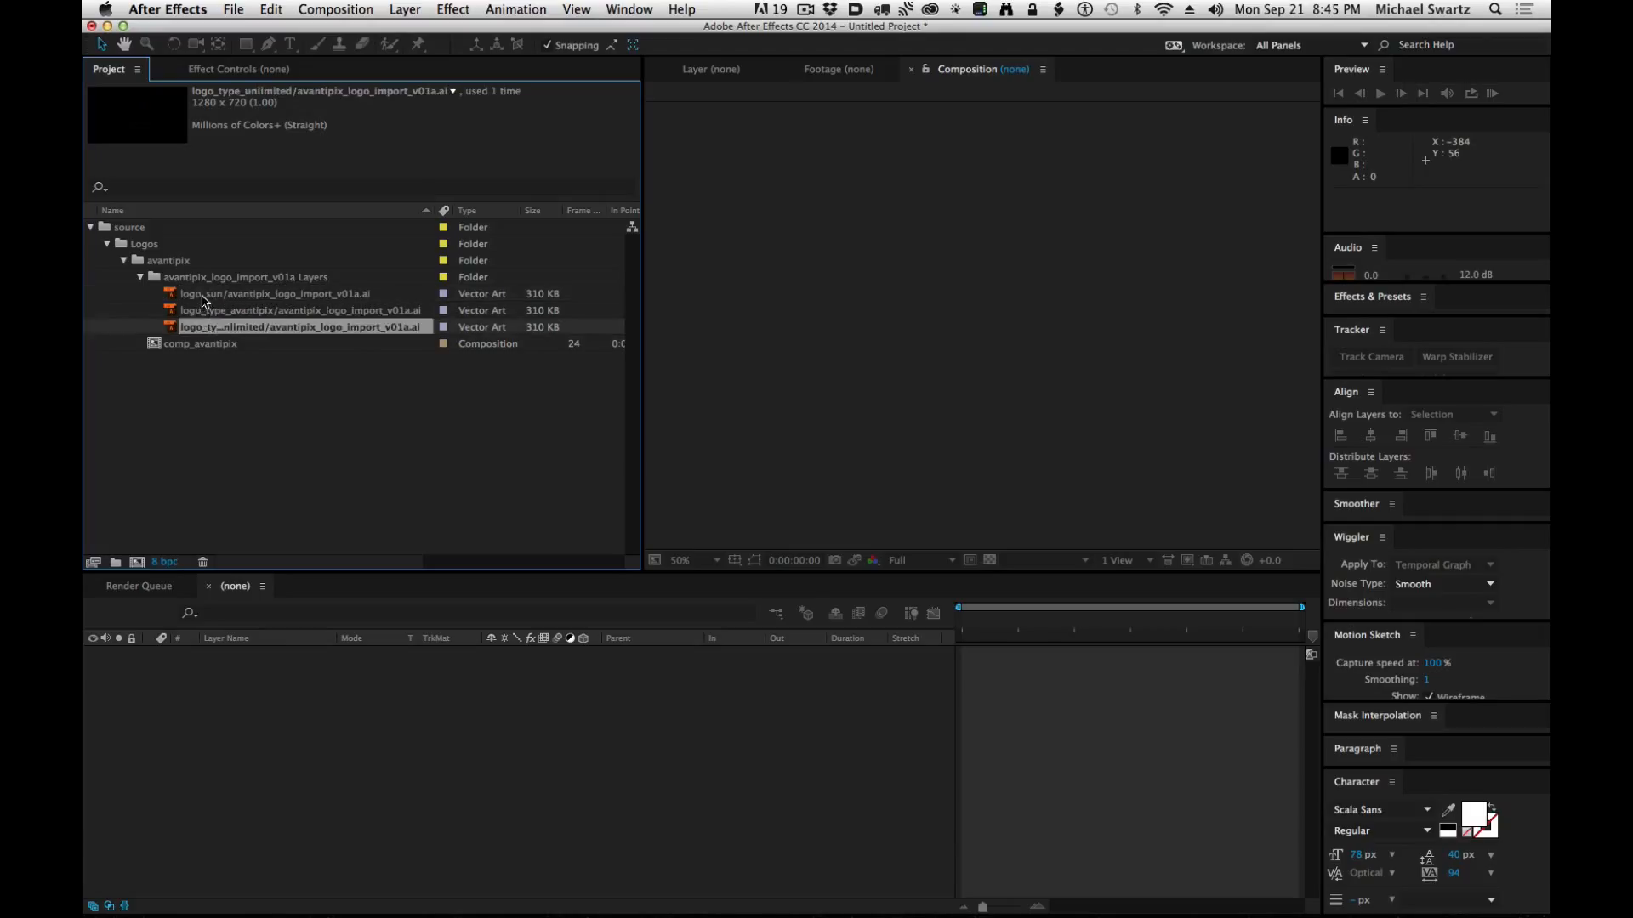
{"action": "left_click", "coordinate": [205, 298]}
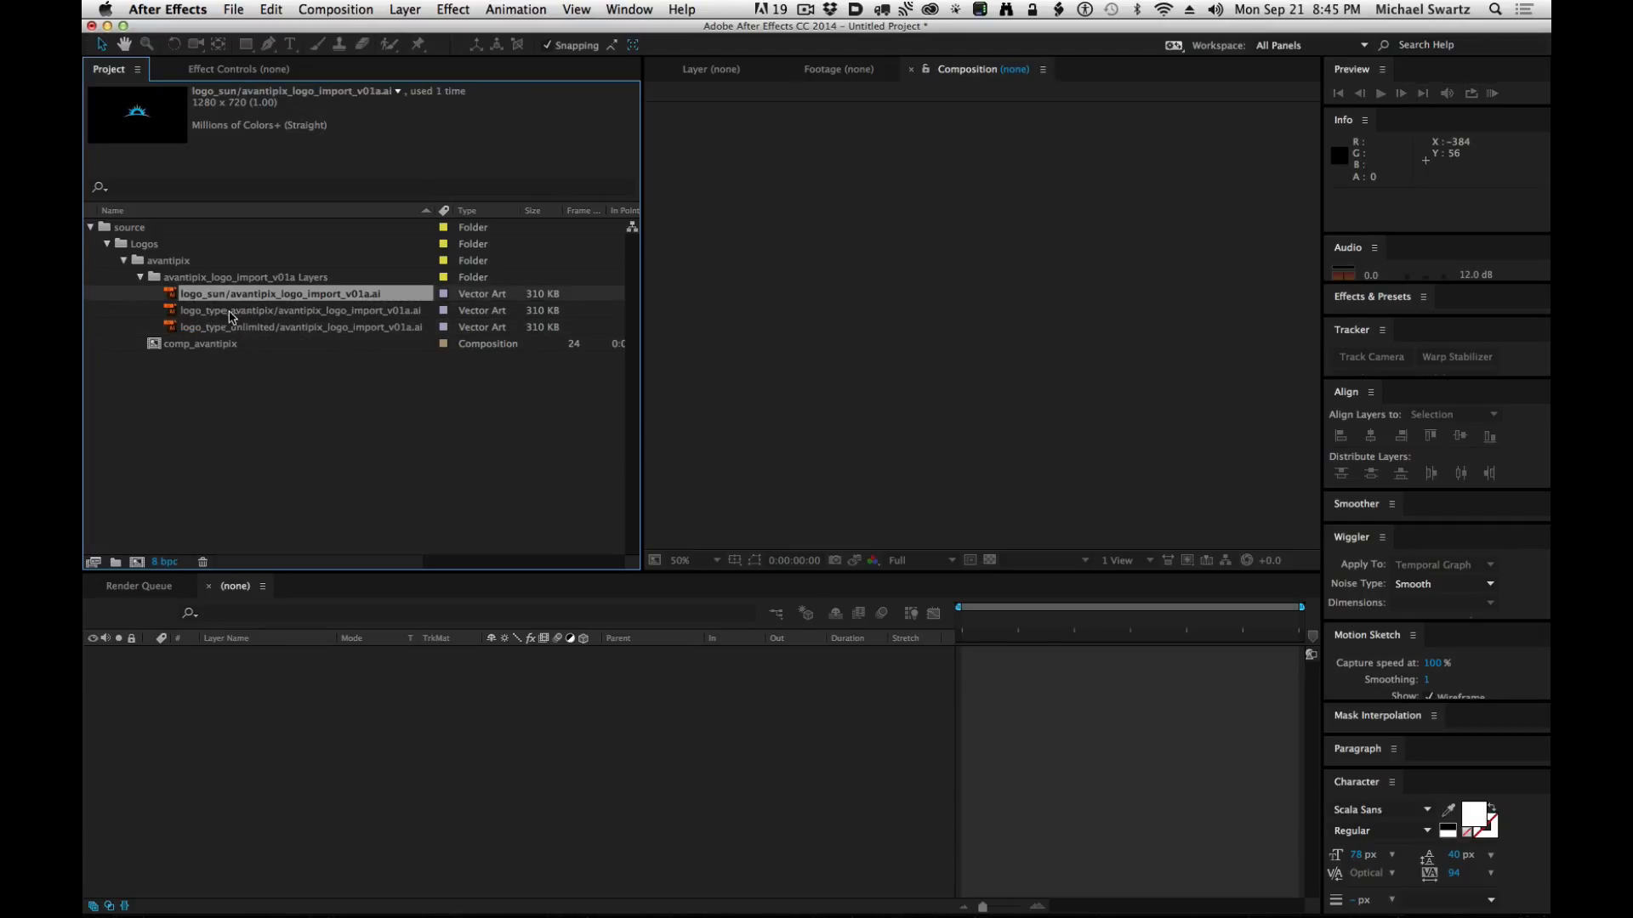
{"action": "key", "text": "super+Tab"}
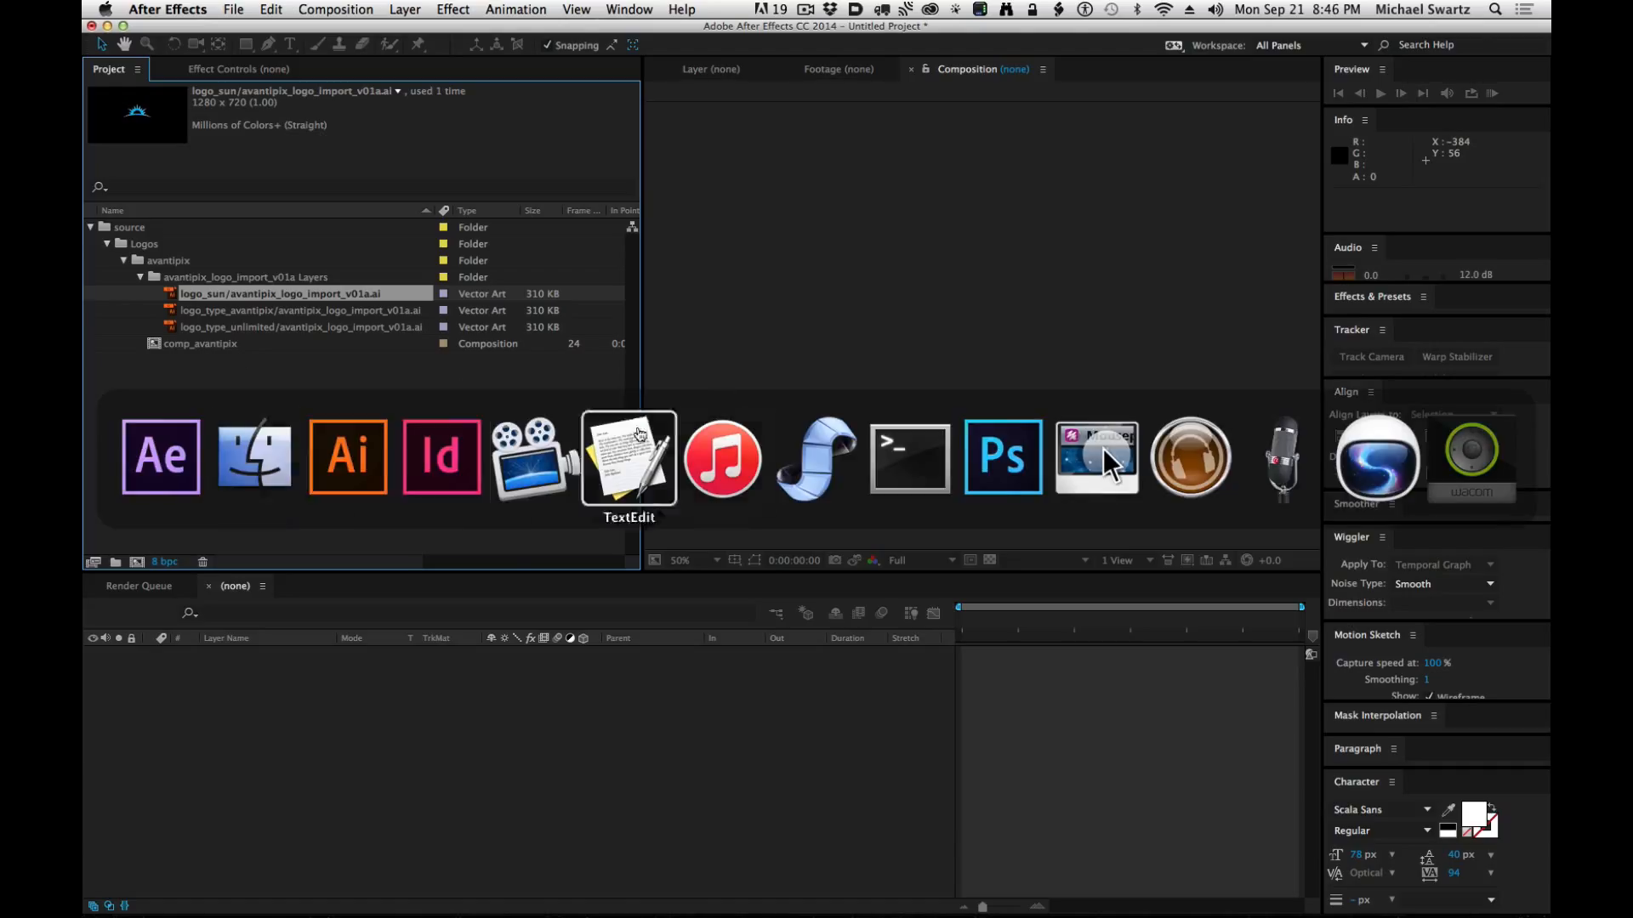
{"action": "left_click", "coordinate": [255, 457]}
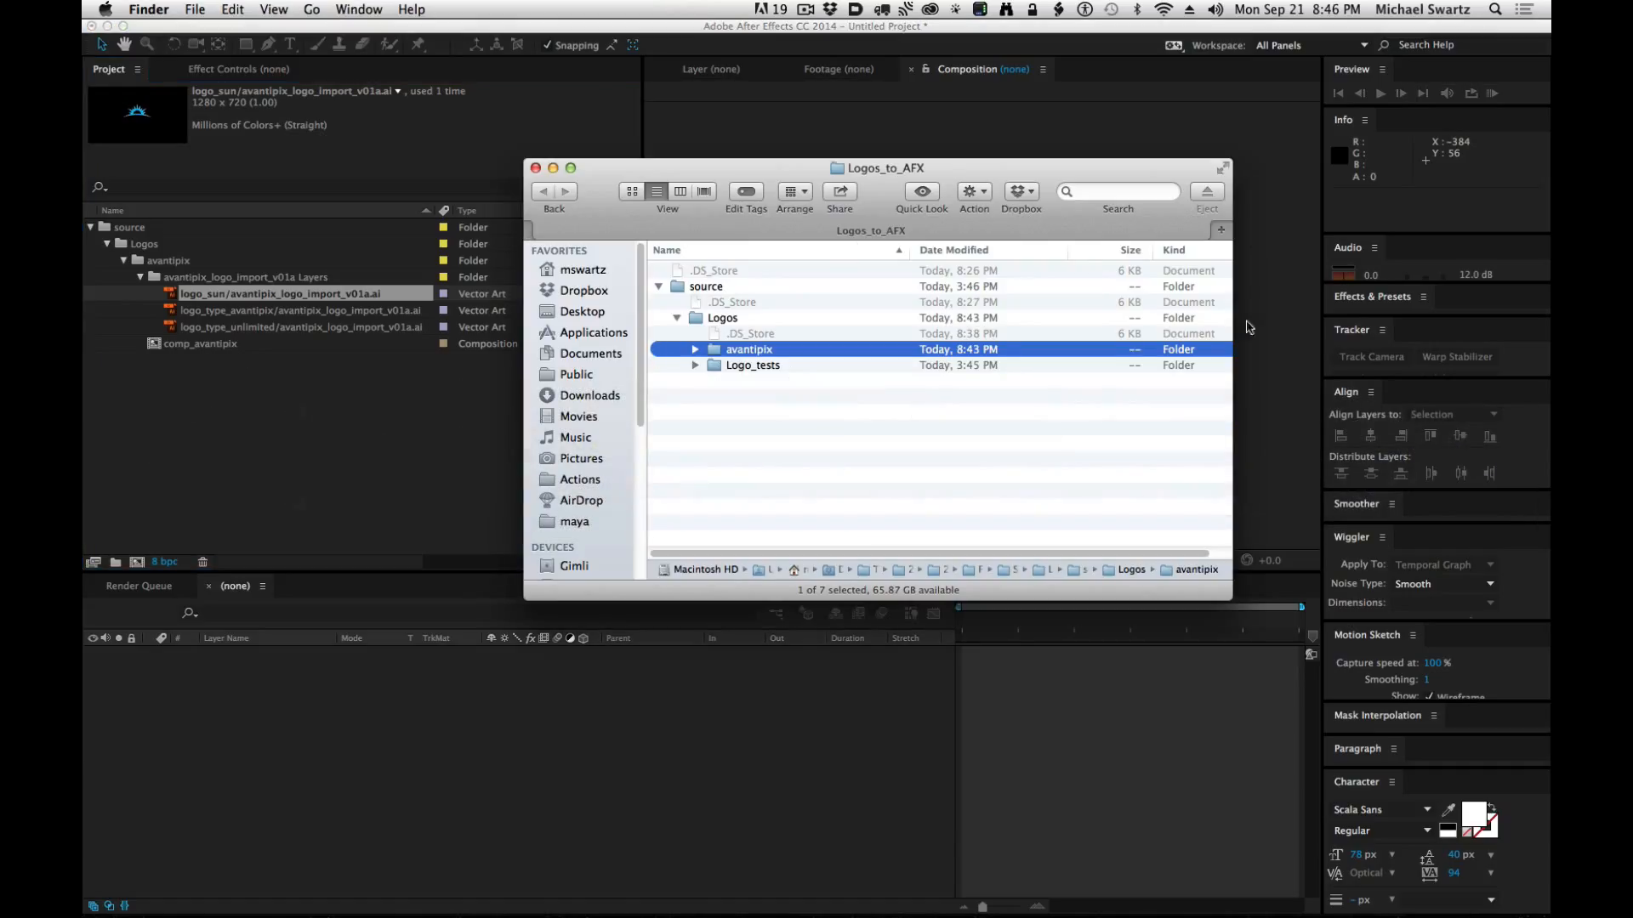
{"action": "left_click", "coordinate": [294, 422]}
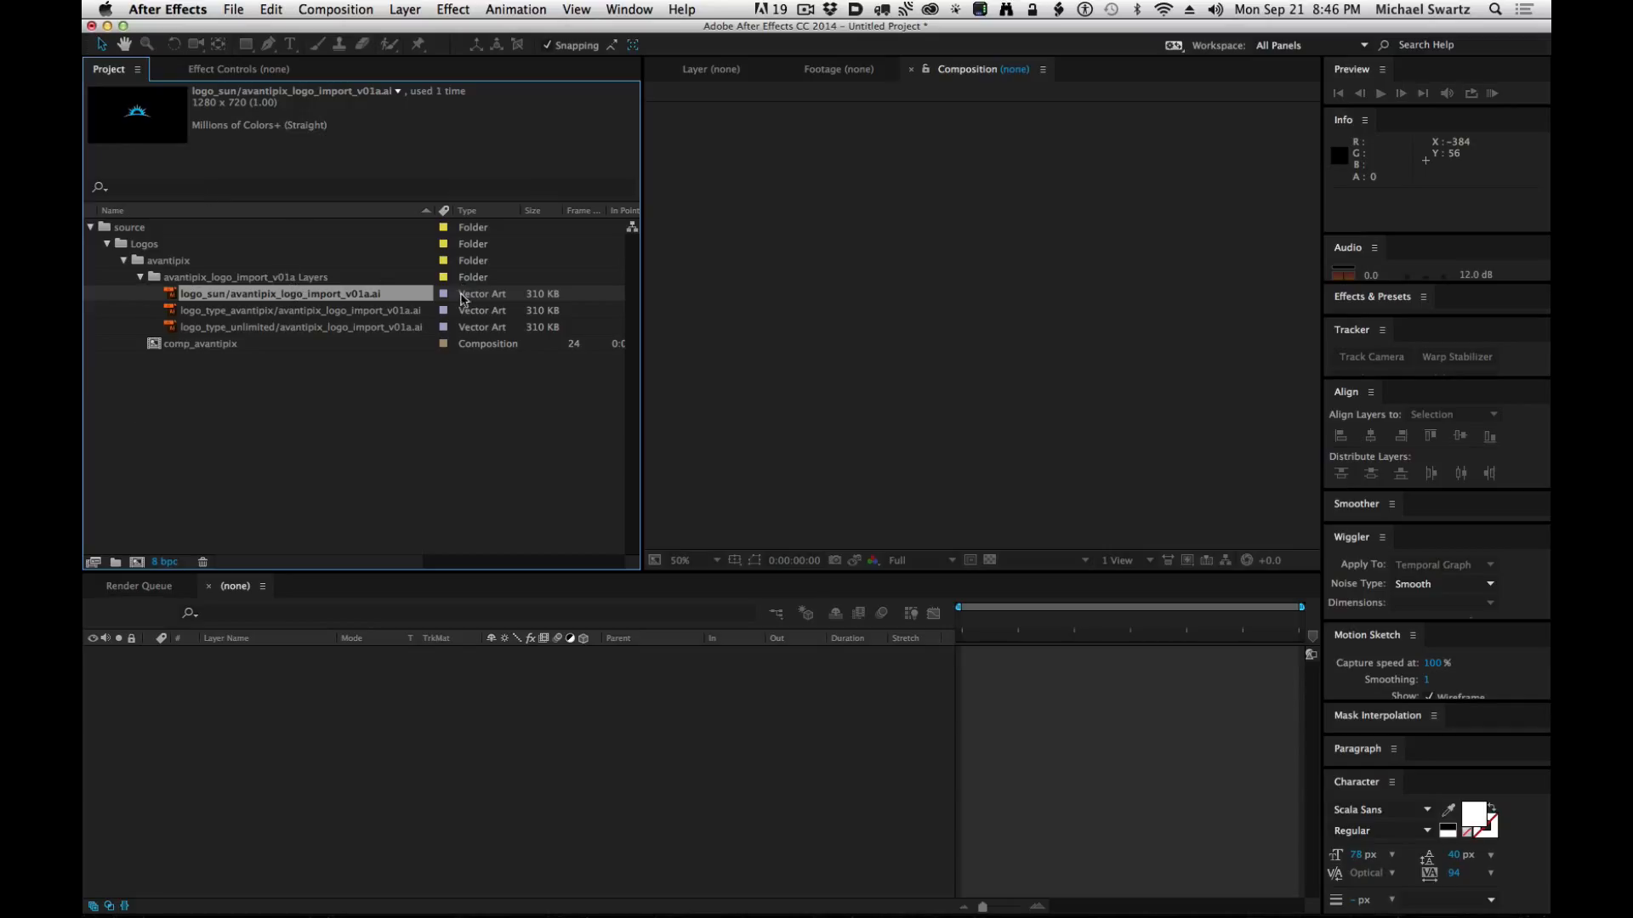
{"action": "left_click", "coordinate": [220, 375]}
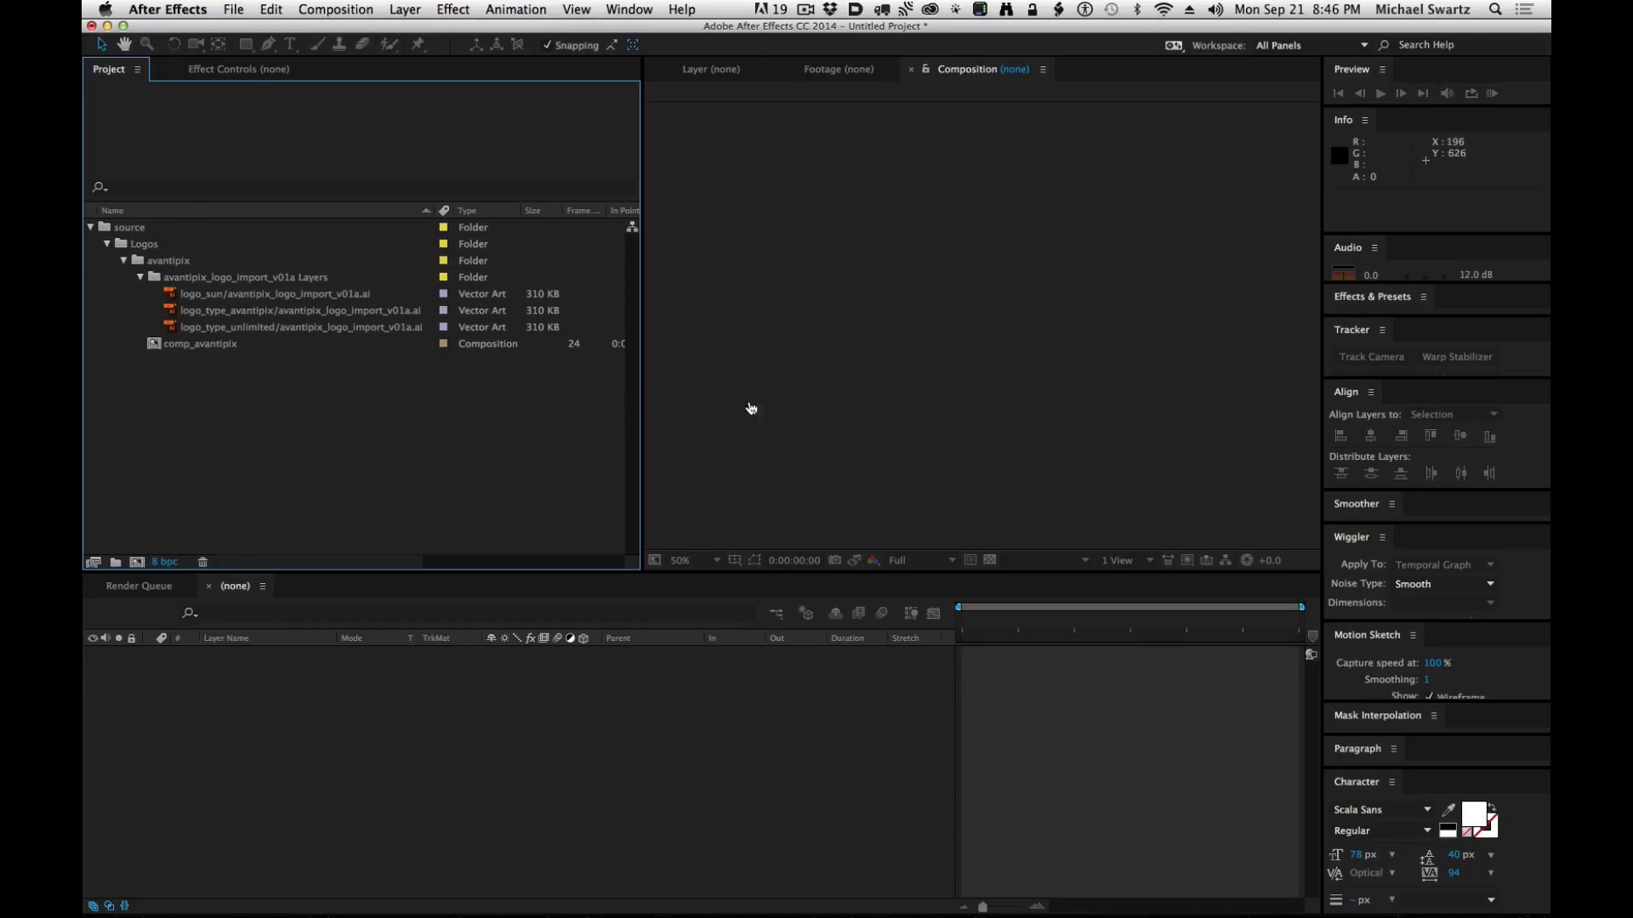
{"action": "key", "text": "super+Tab"}
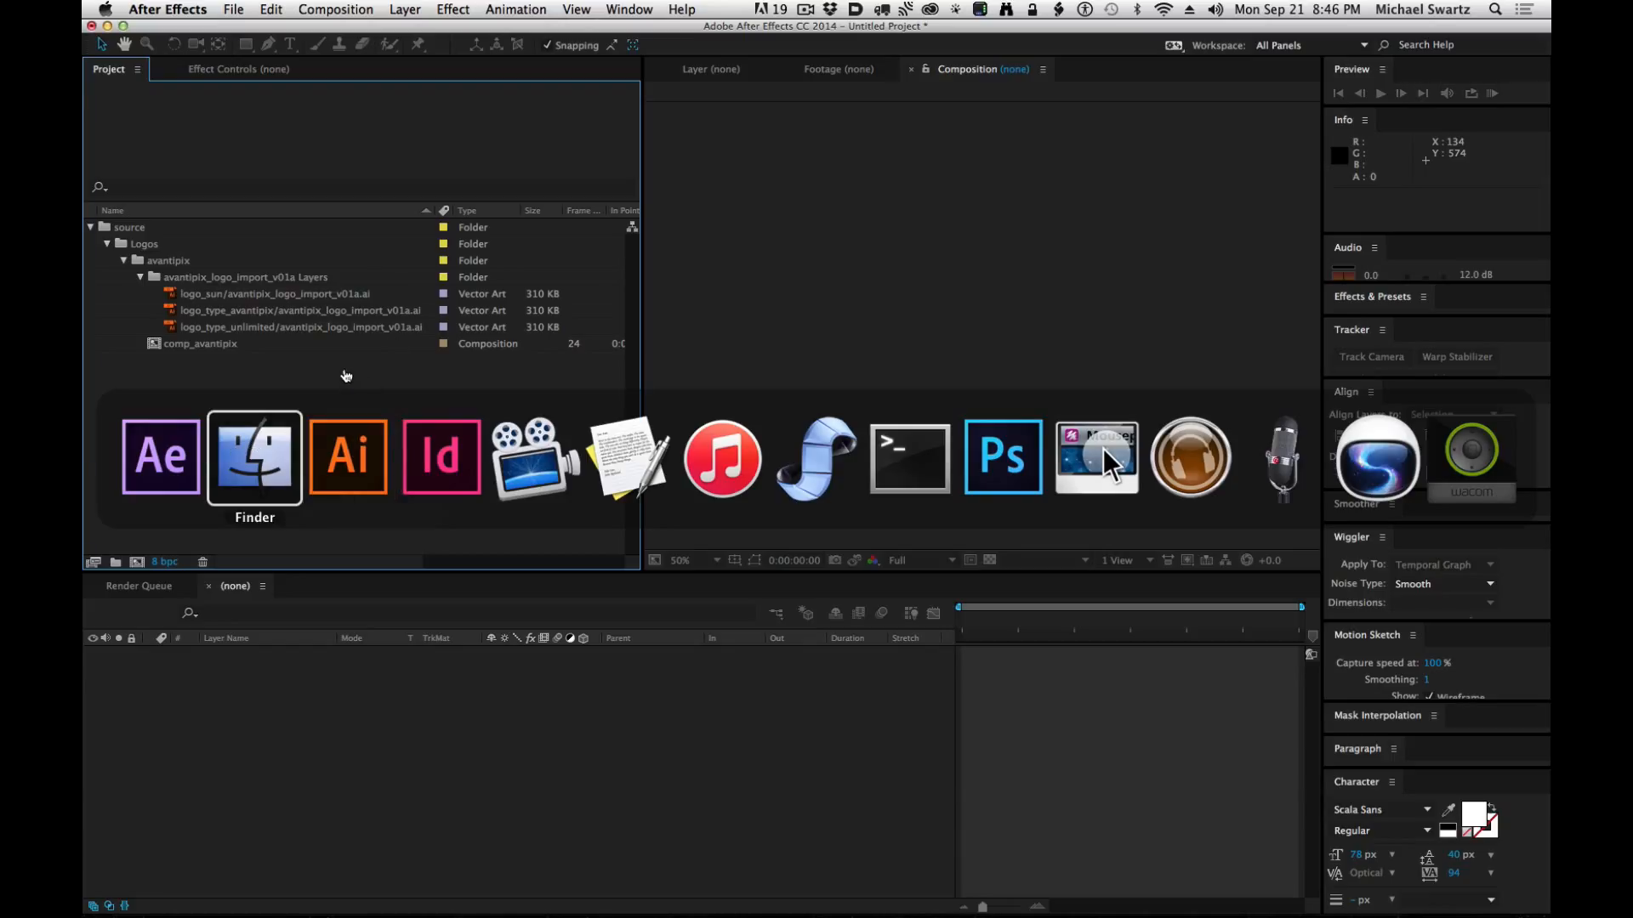
{"action": "key", "text": "Escape"}
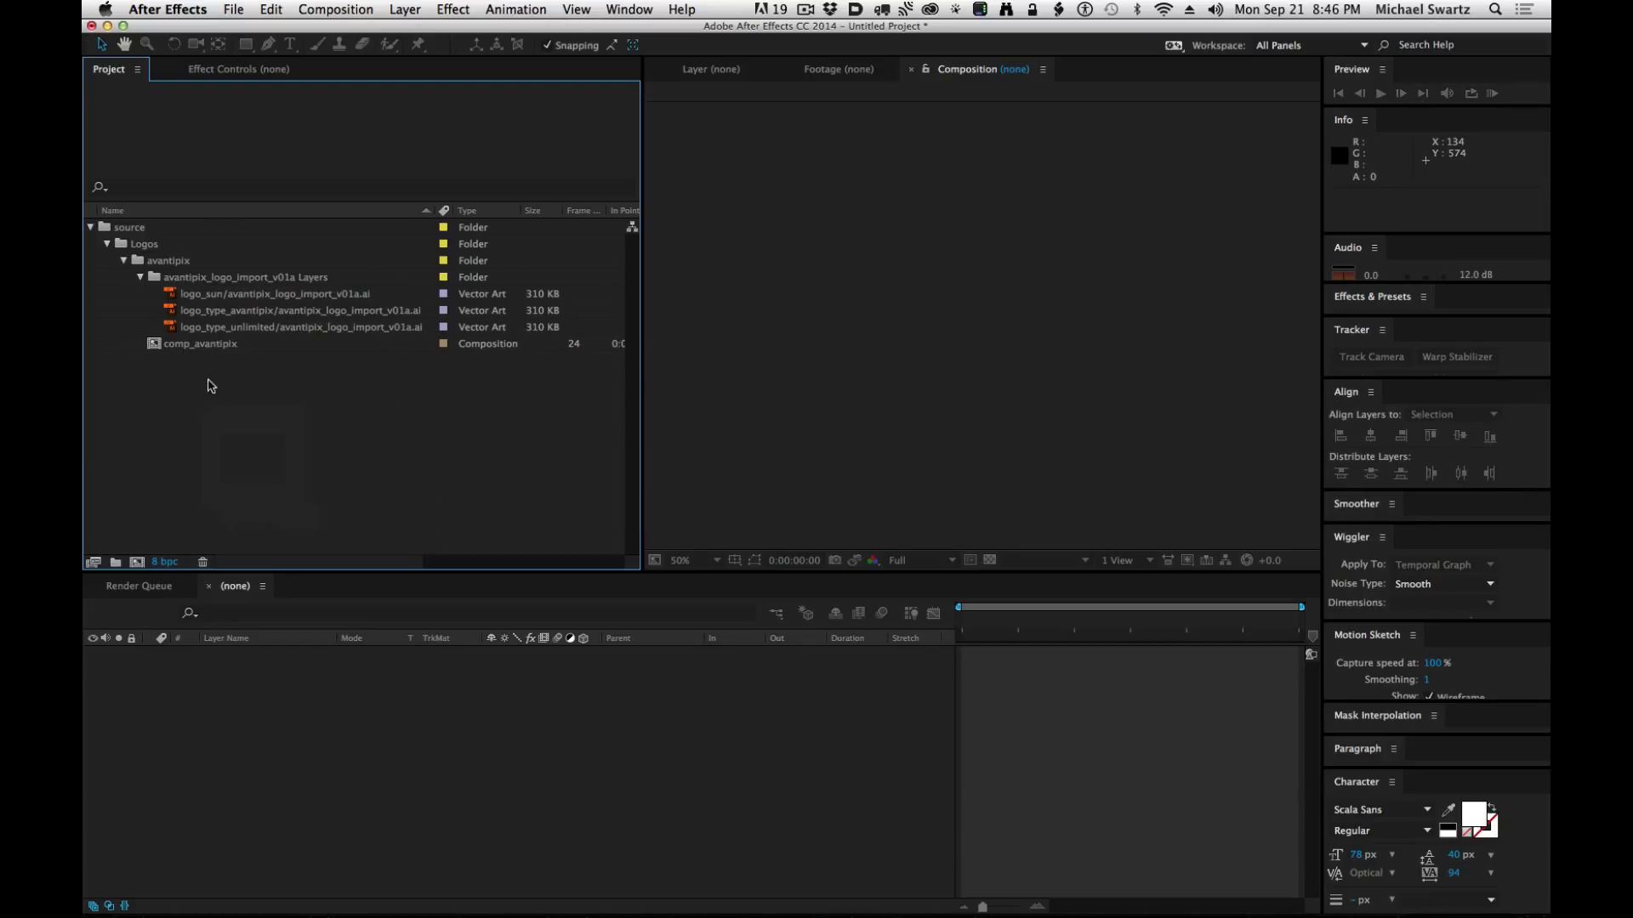
Open comp_avantipix and set its background color to white (FFFFFF) in the composition settings.
{"action": "double_click", "coordinate": [155, 344]}
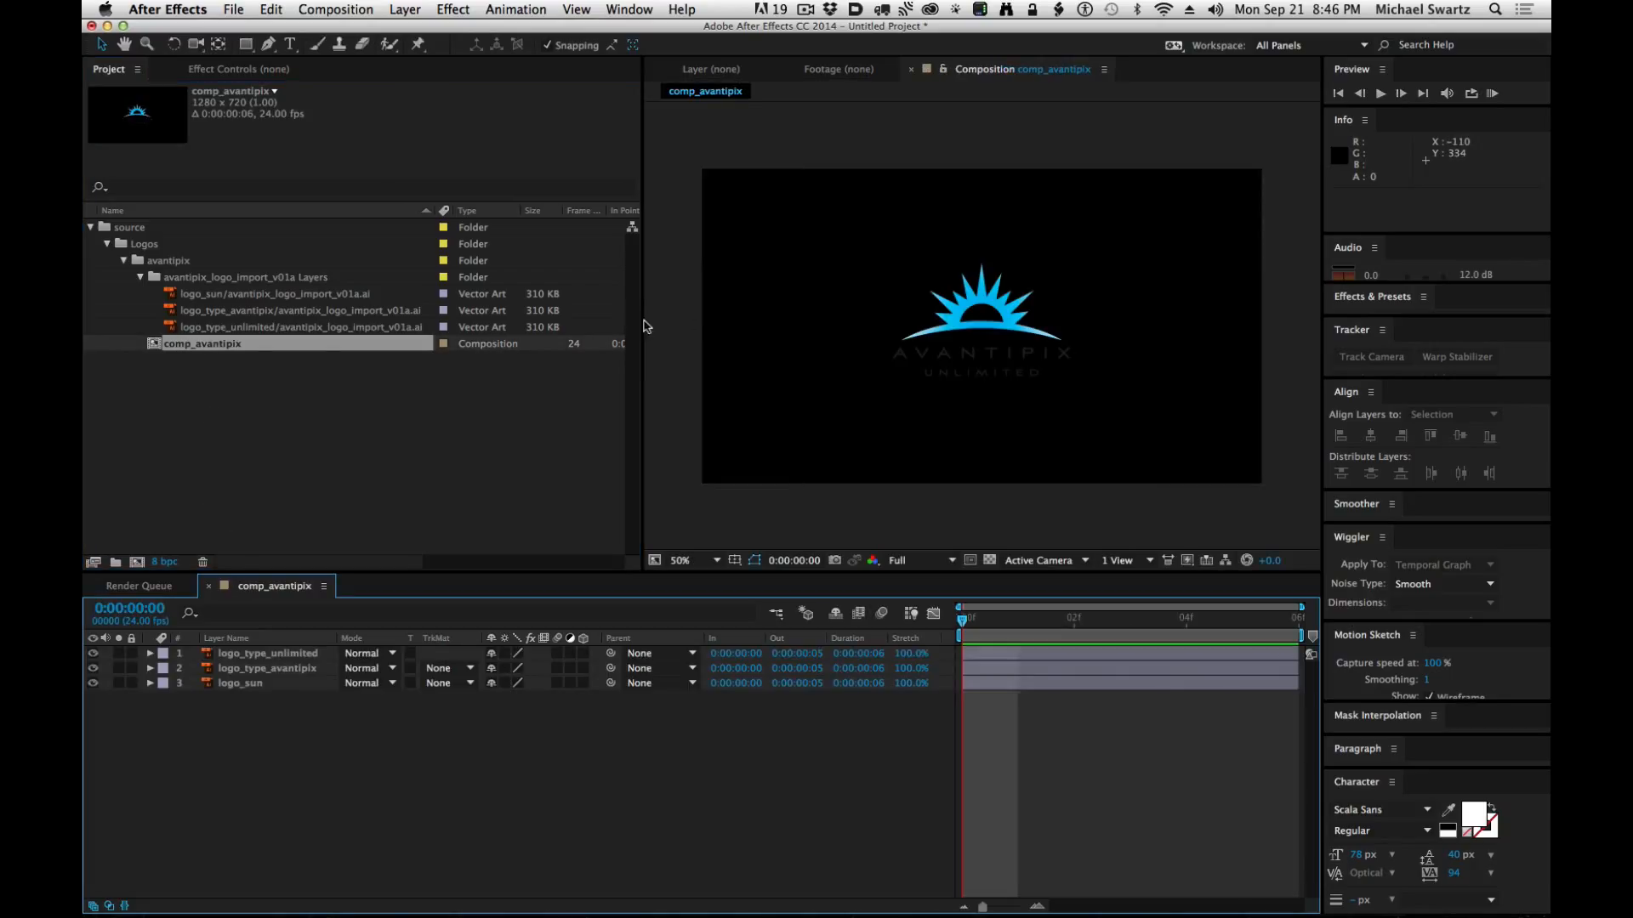
{"action": "left_click_drag", "start_coordinate": [644, 326], "coordinate": [365, 323]}
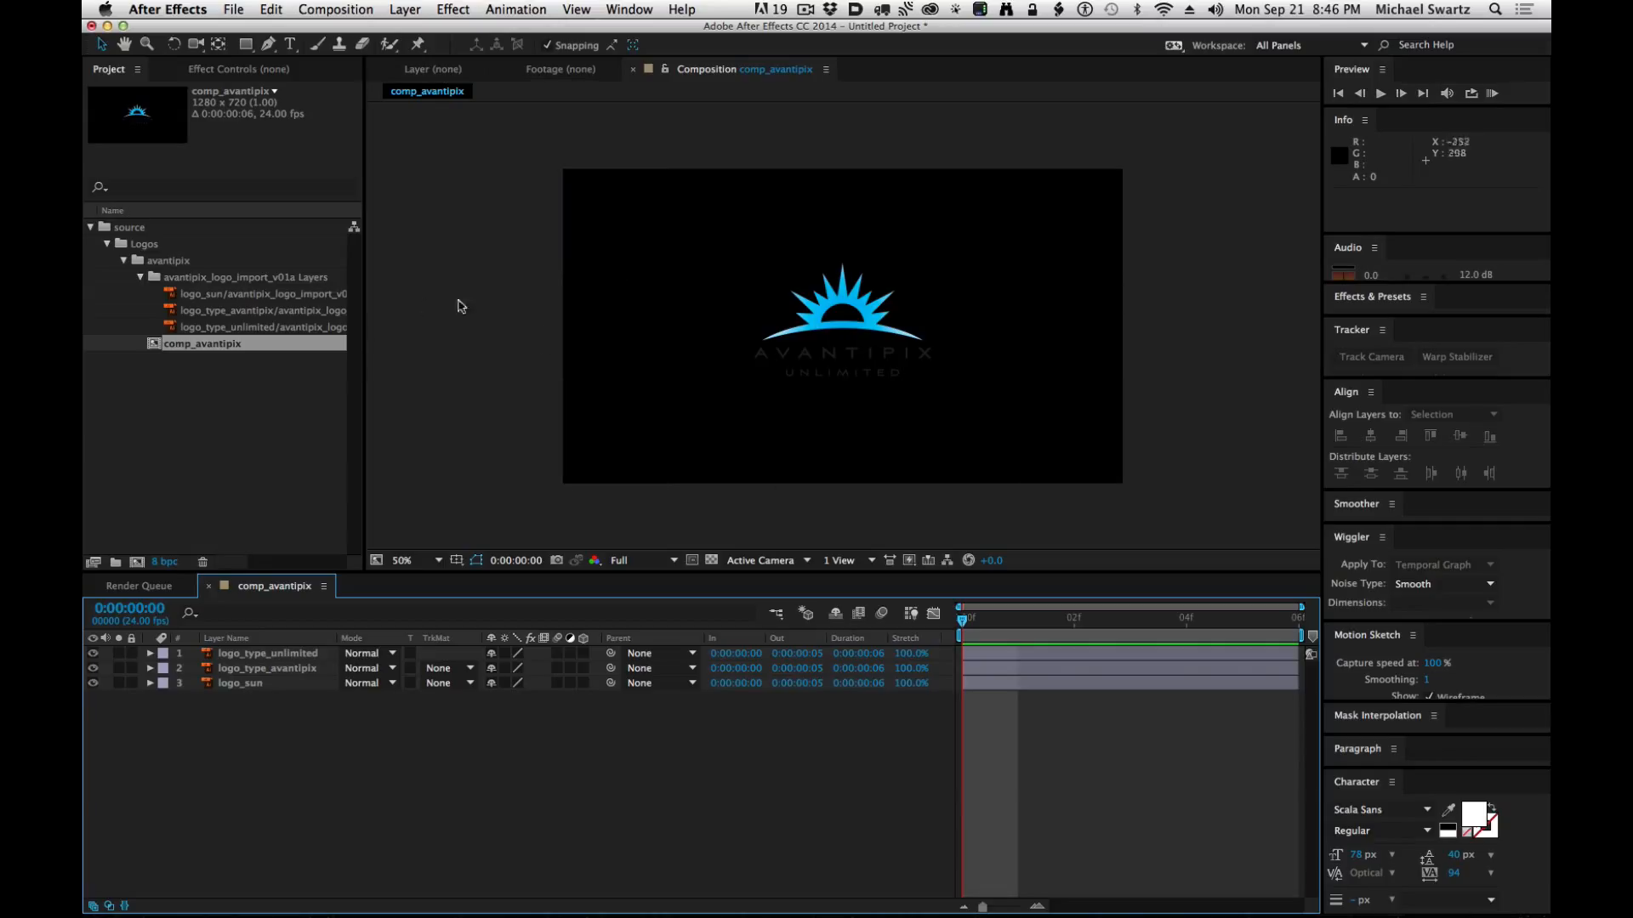
{"action": "left_click", "coordinate": [324, 8]}
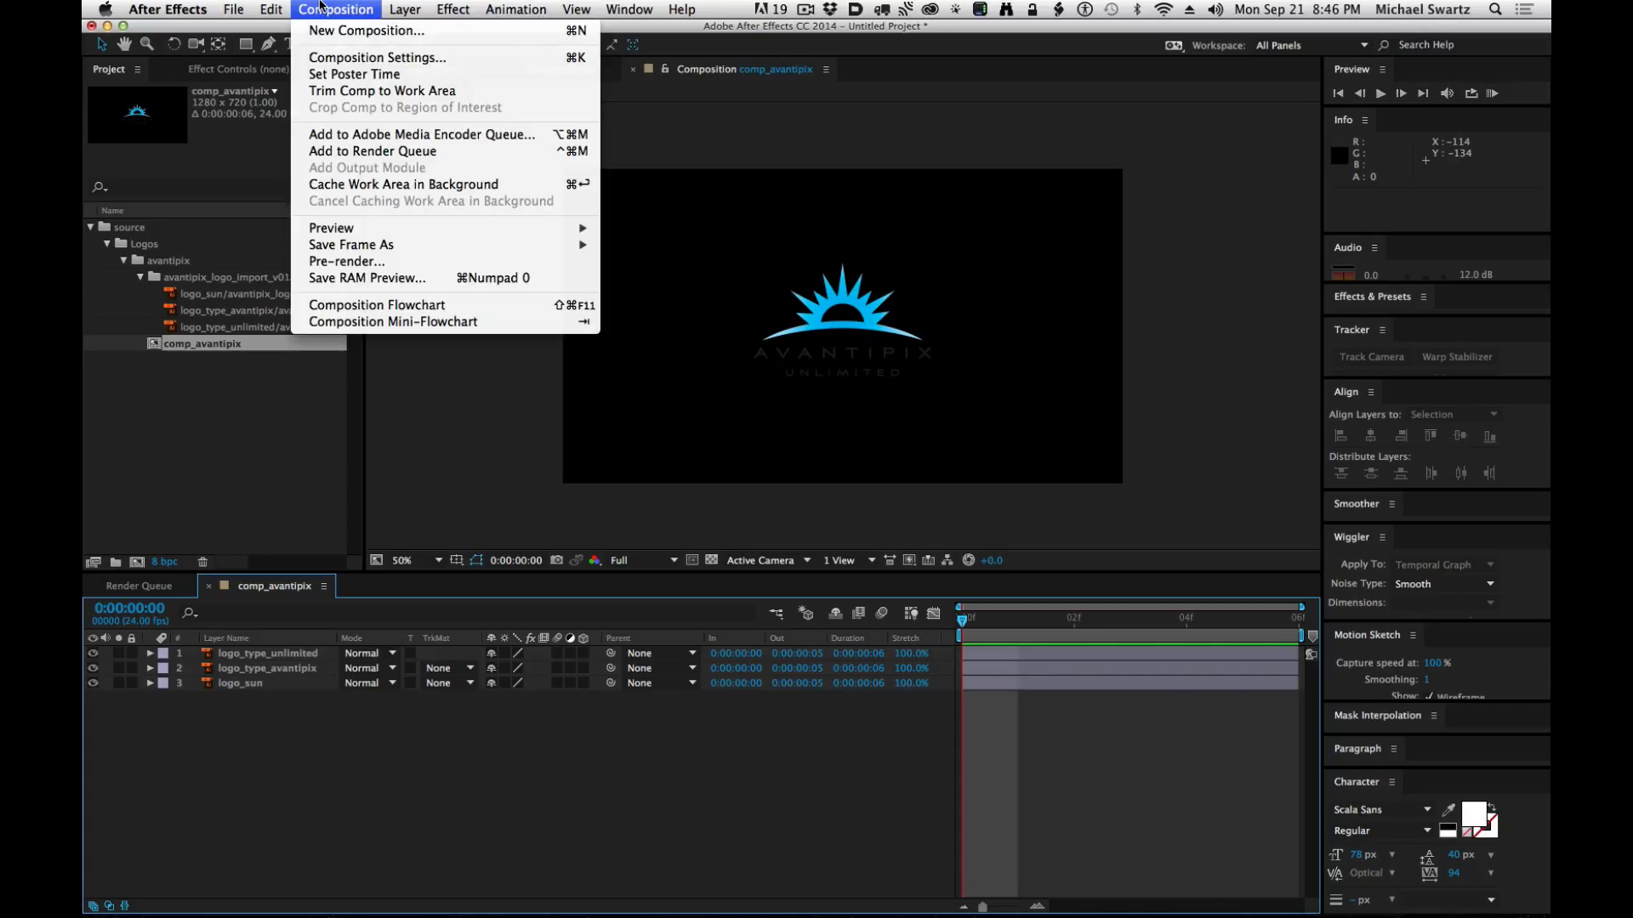
{"action": "left_click", "coordinate": [337, 58]}
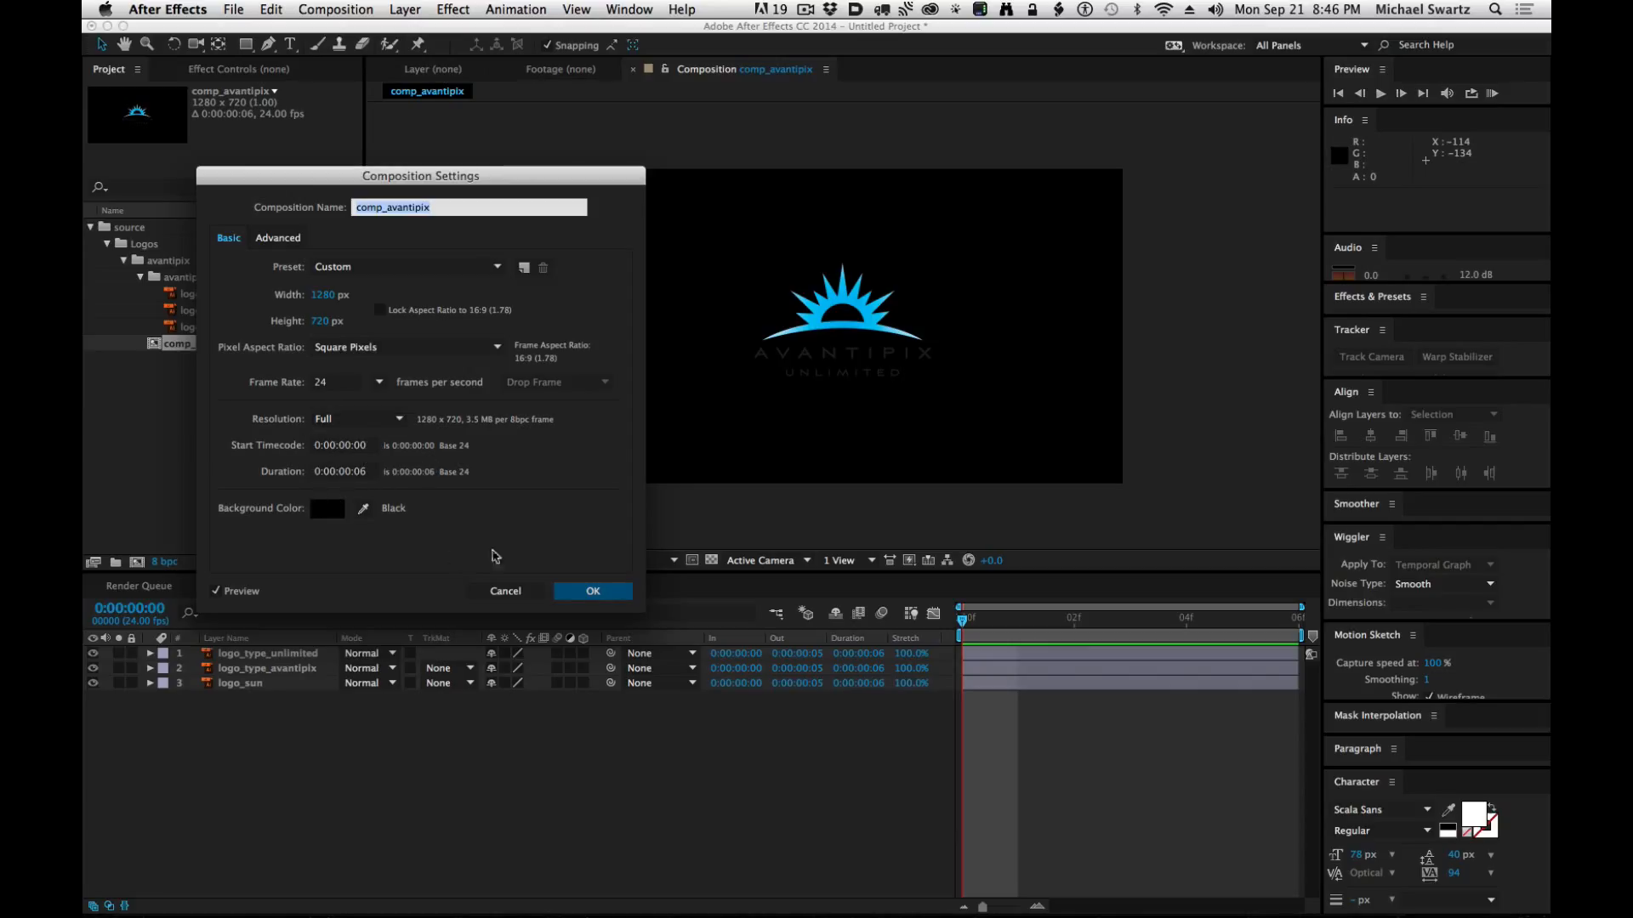
{"action": "left_click", "coordinate": [330, 510]}
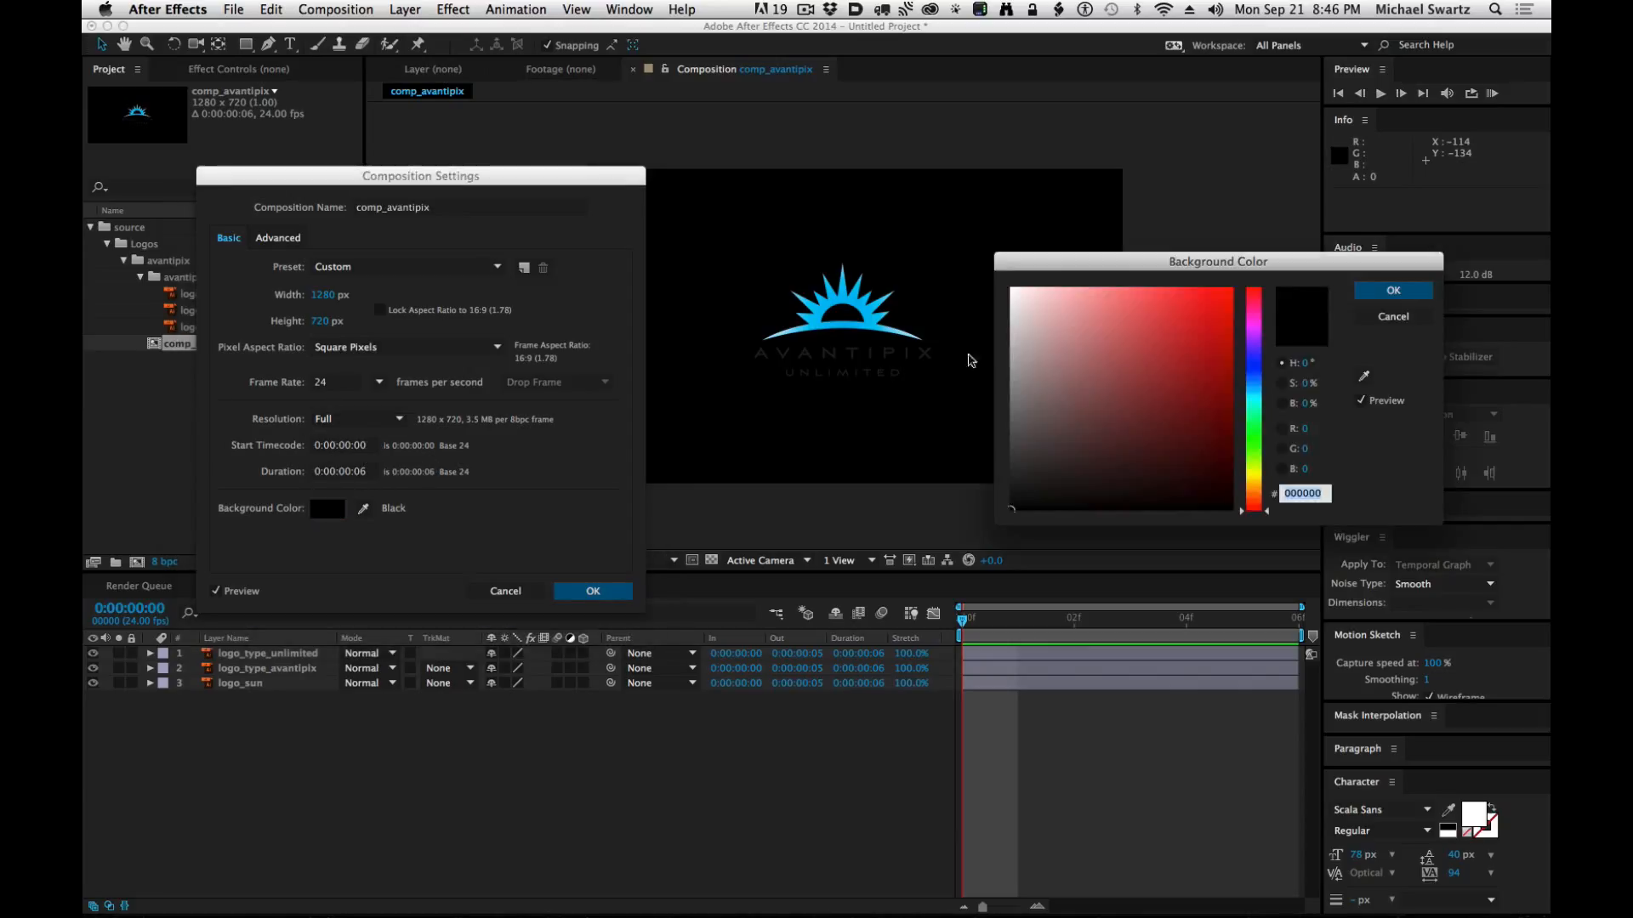
{"action": "left_click_drag", "start_coordinate": [1099, 344], "coordinate": [921, 215]}
{"action": "left_click", "coordinate": [1393, 290]}
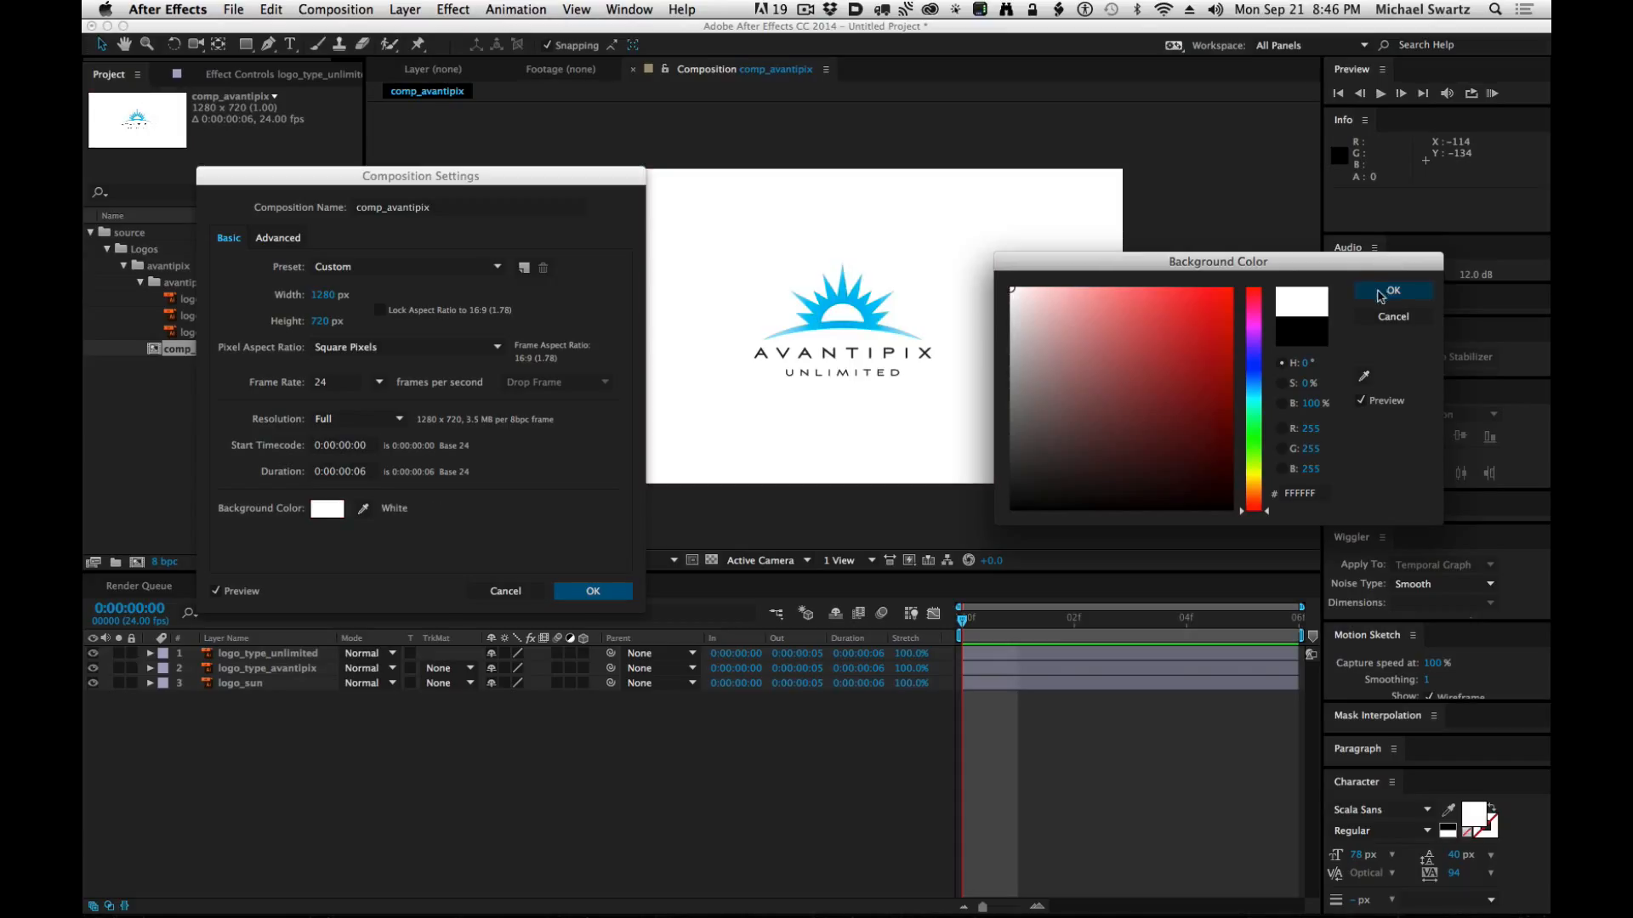
{"action": "left_click", "coordinate": [585, 593]}
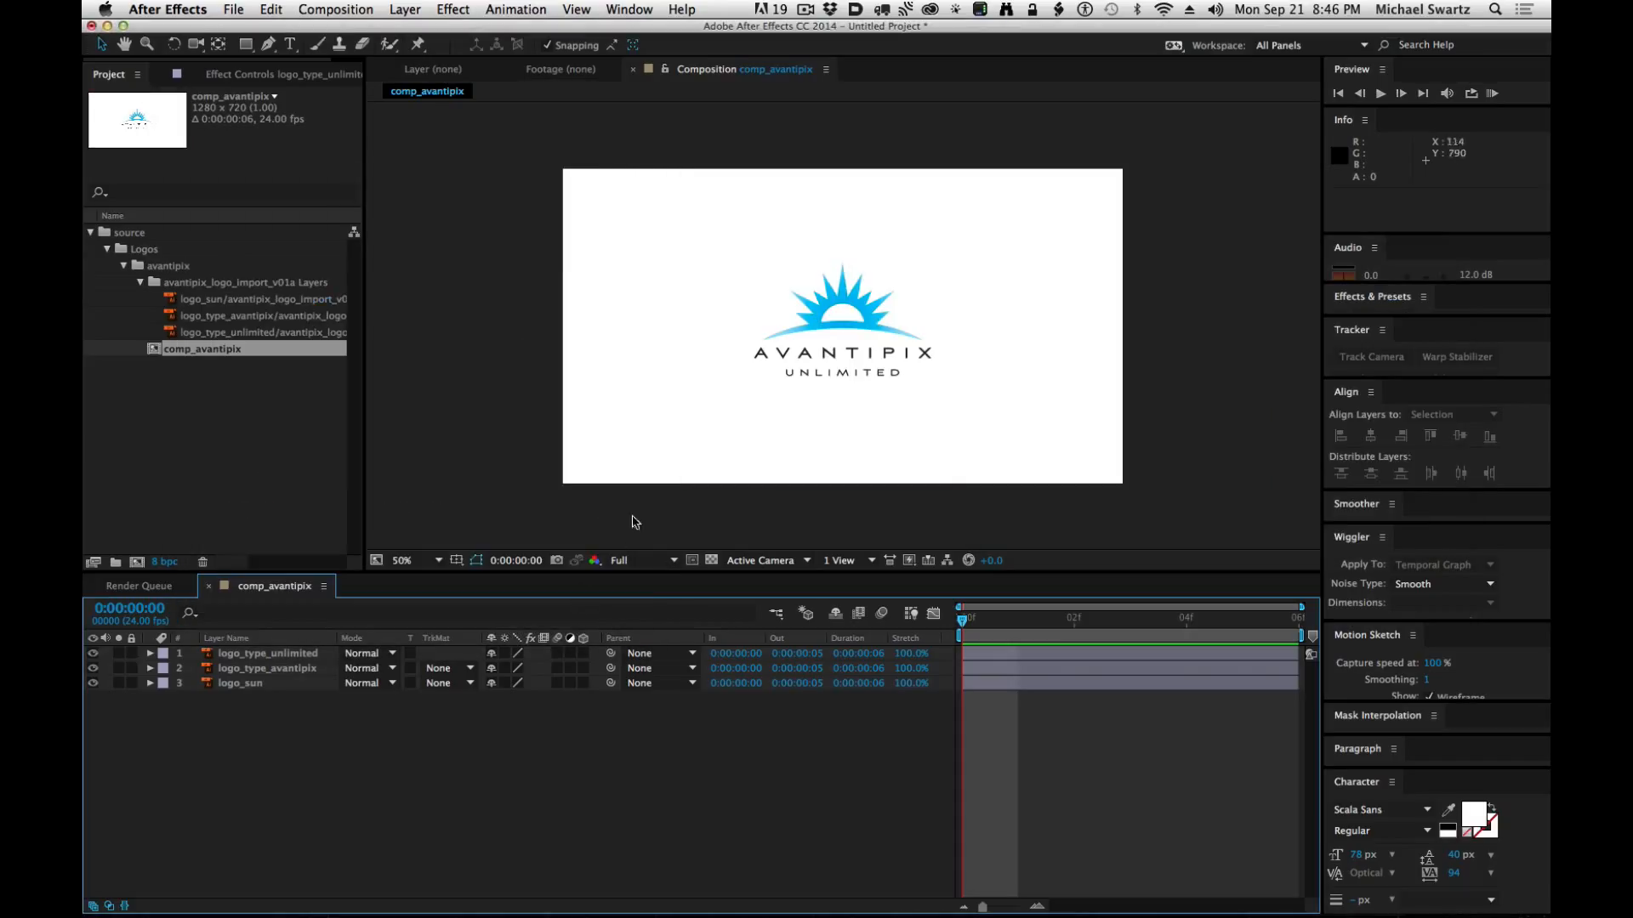
{"action": "left_click", "coordinate": [1213, 432]}
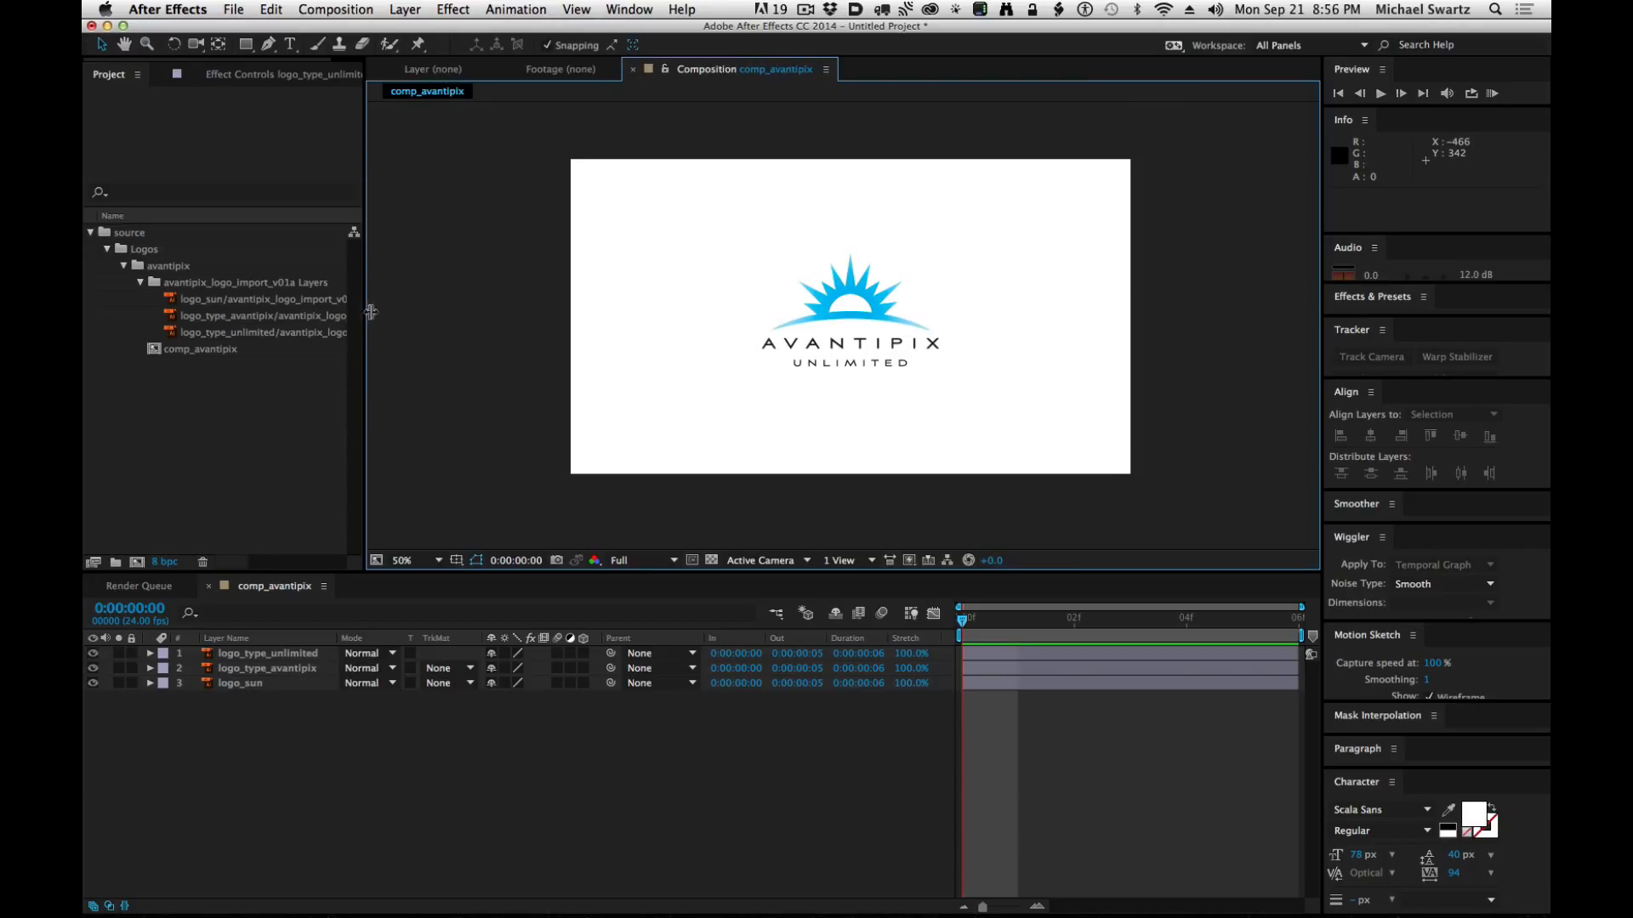
Widen the Project panel to show the full layer file names and select the logo_sun file.
{"action": "left_click_drag", "start_coordinate": [367, 311], "coordinate": [500, 311]}
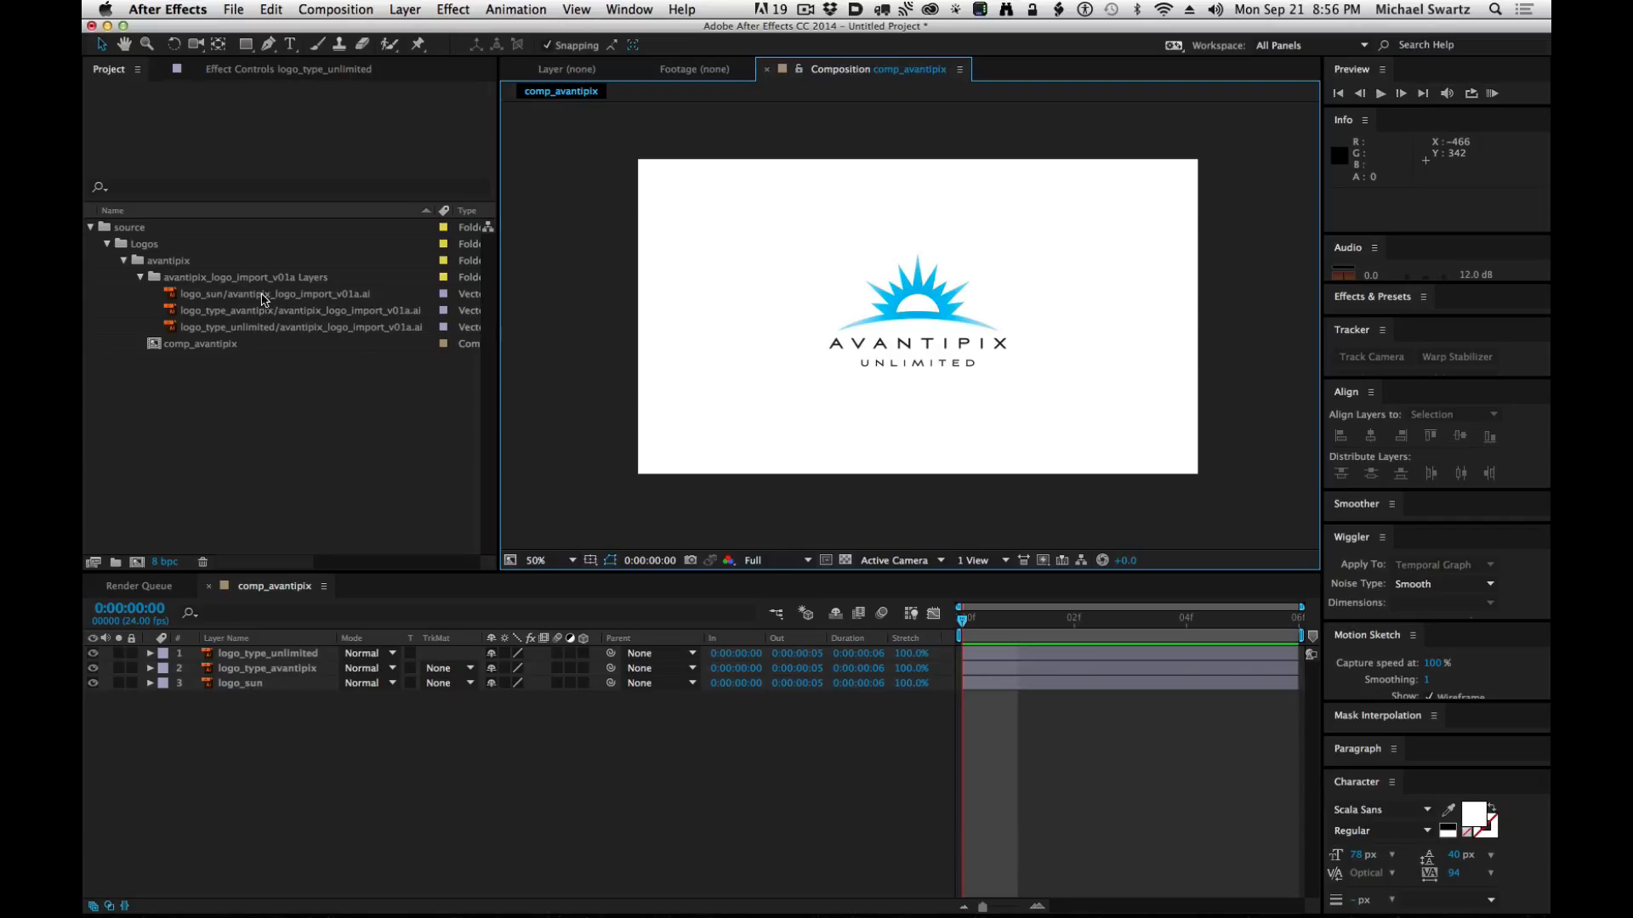
{"action": "left_click", "coordinate": [236, 296]}
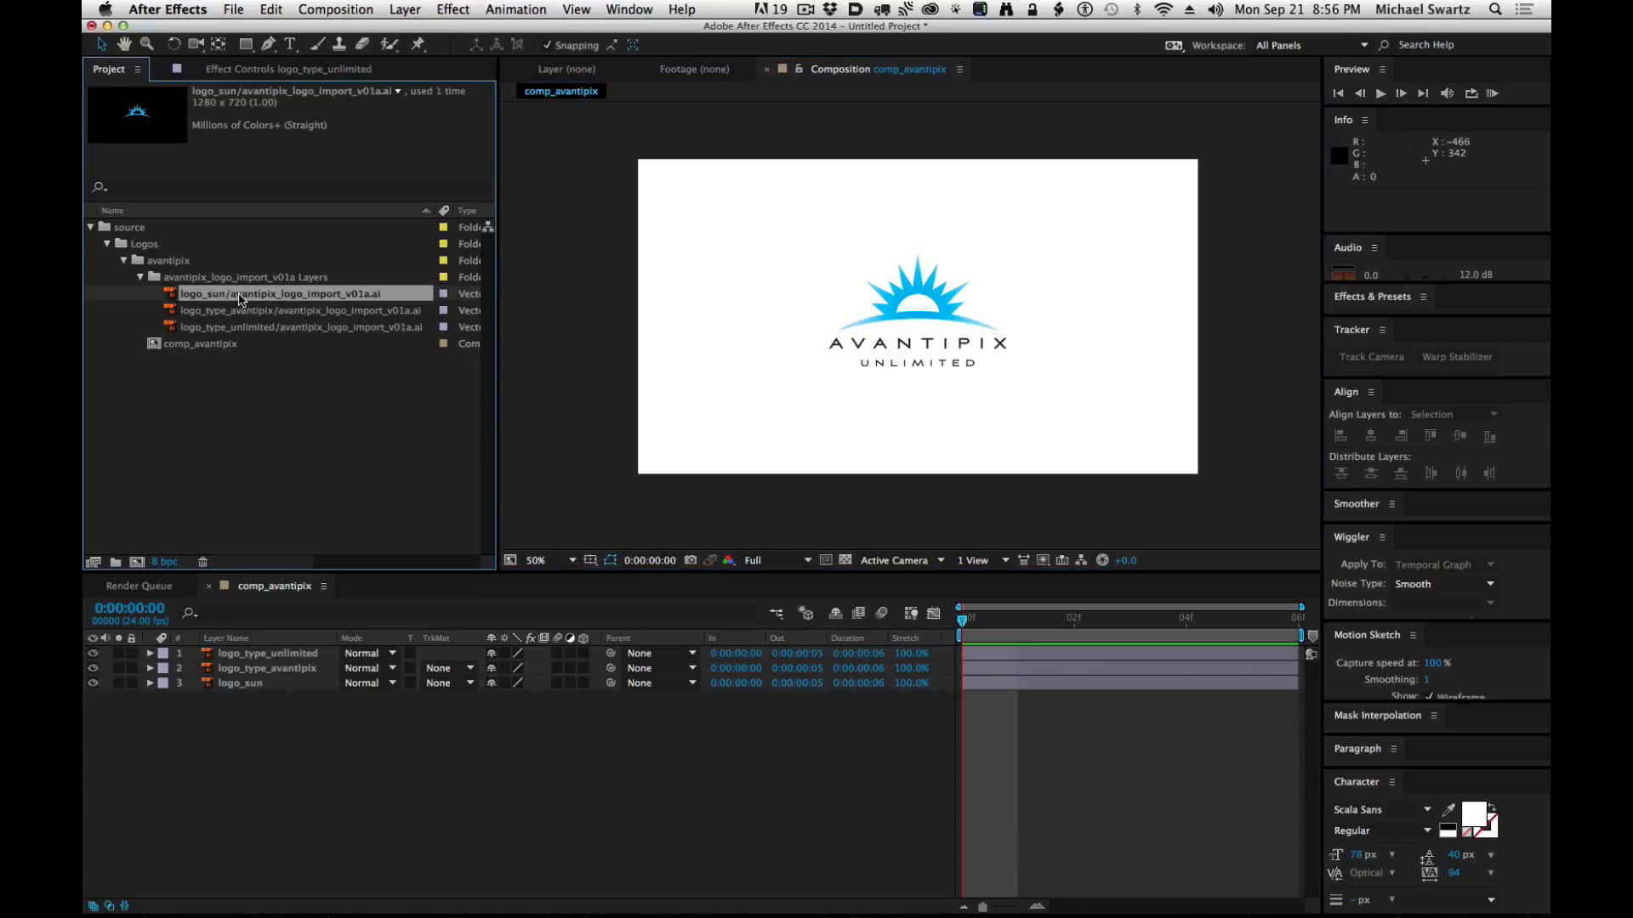
{"action": "key", "text": "Return"}
{"action": "key", "text": "BackSpace"}
{"action": "key", "text": "super+z"}
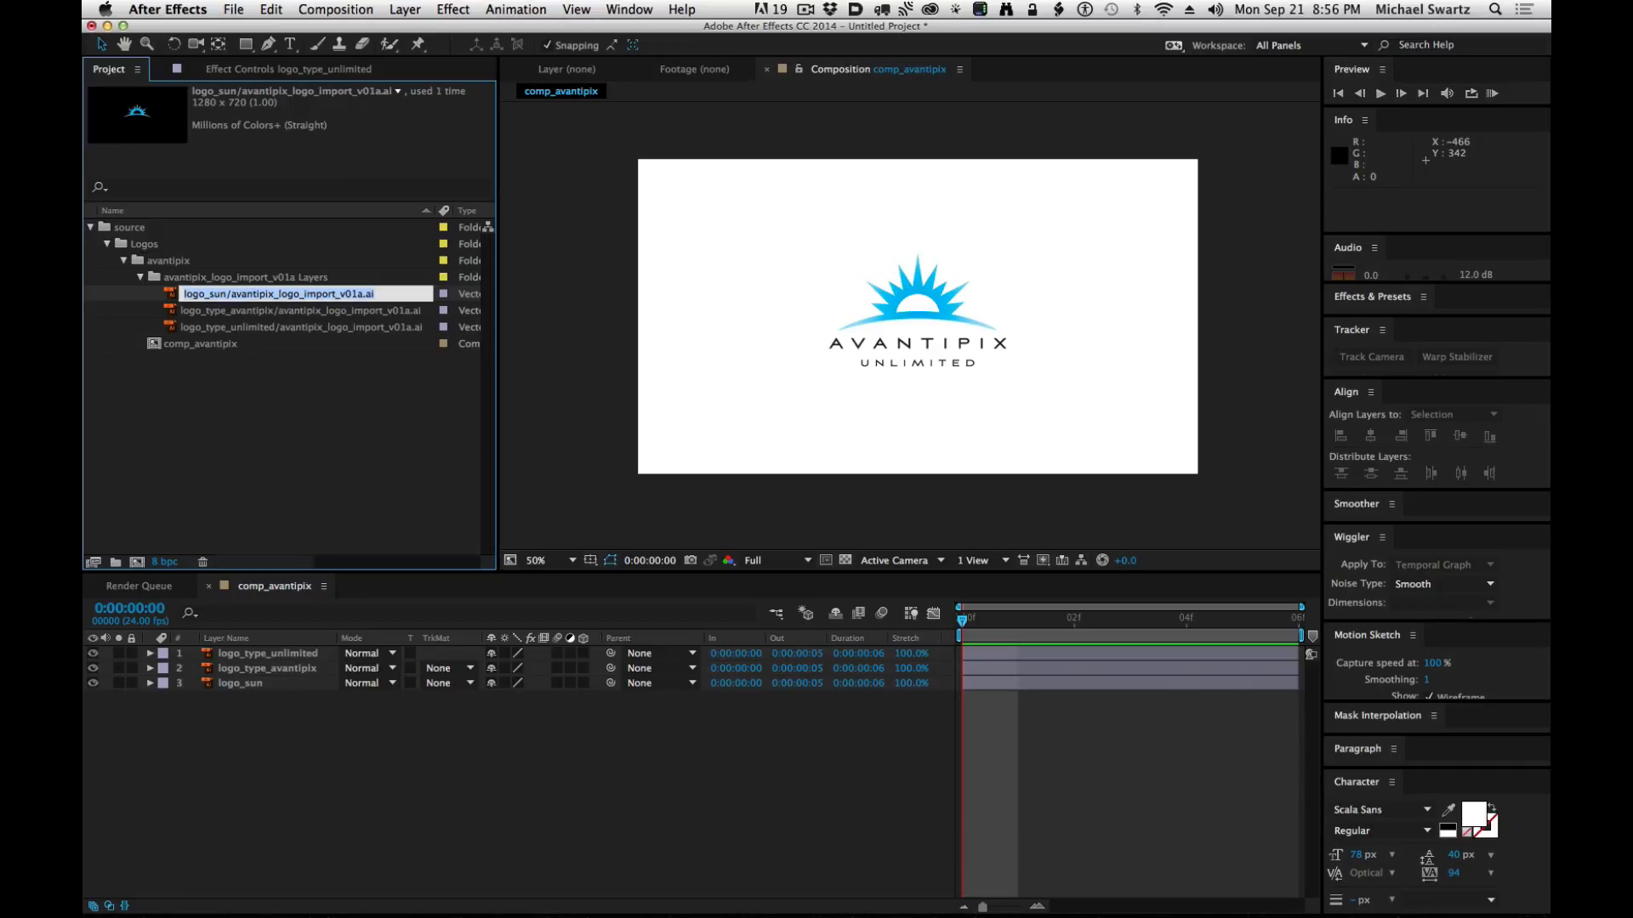
{"action": "key", "text": "Return"}
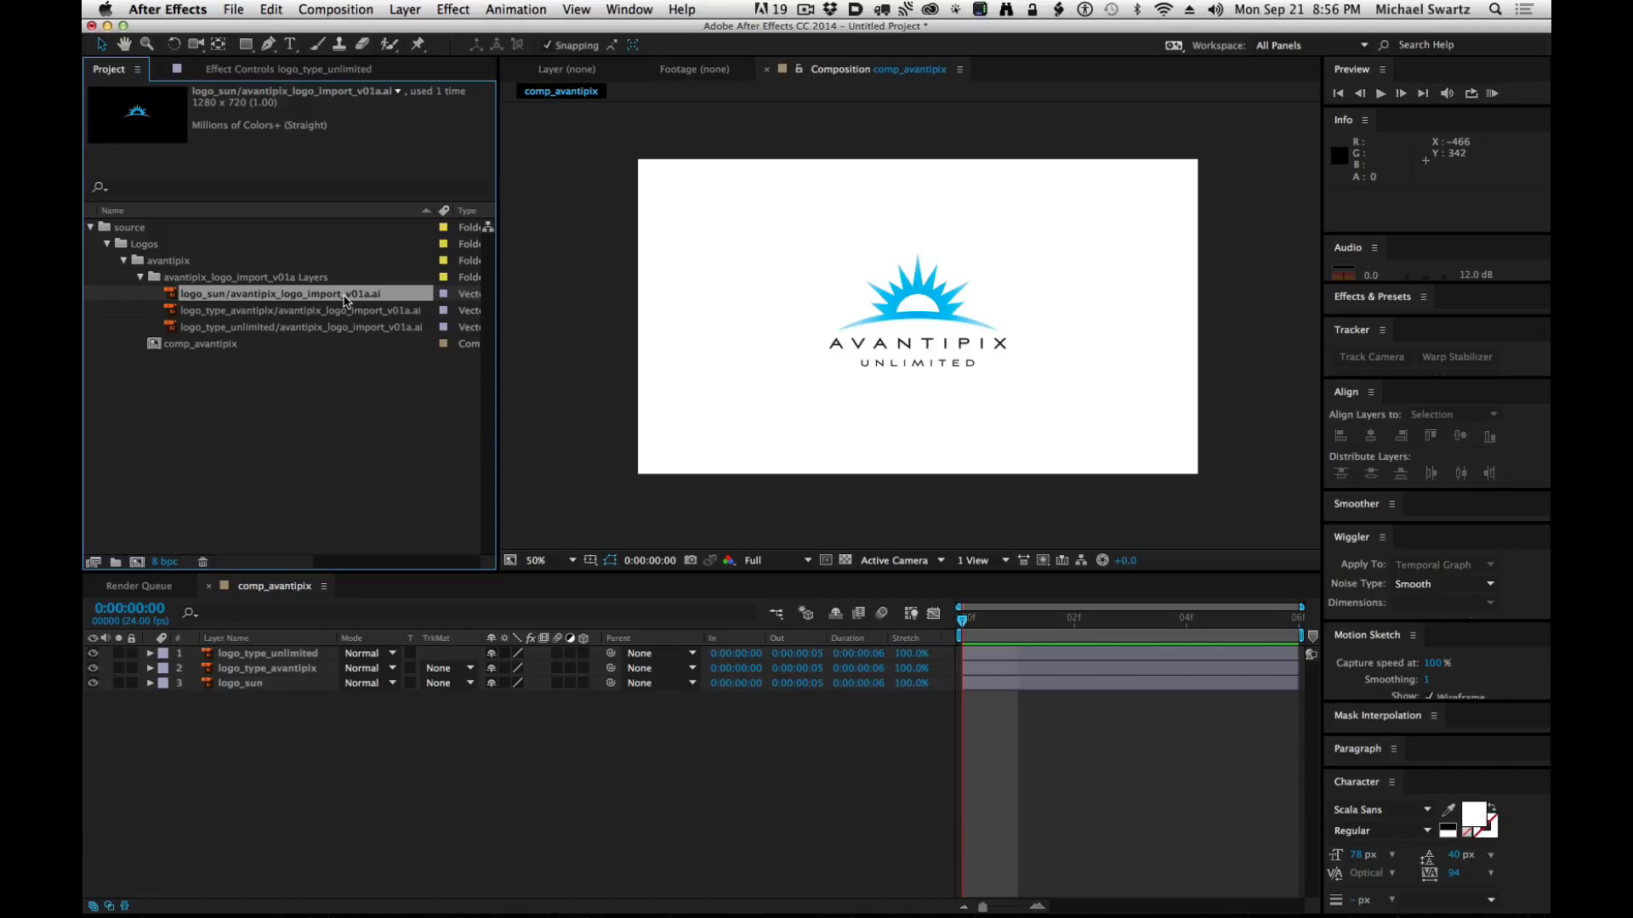
Rename the logo_sun layer file to logo_sun.ai by removing the source file name from it.
{"action": "key", "text": "Return"}
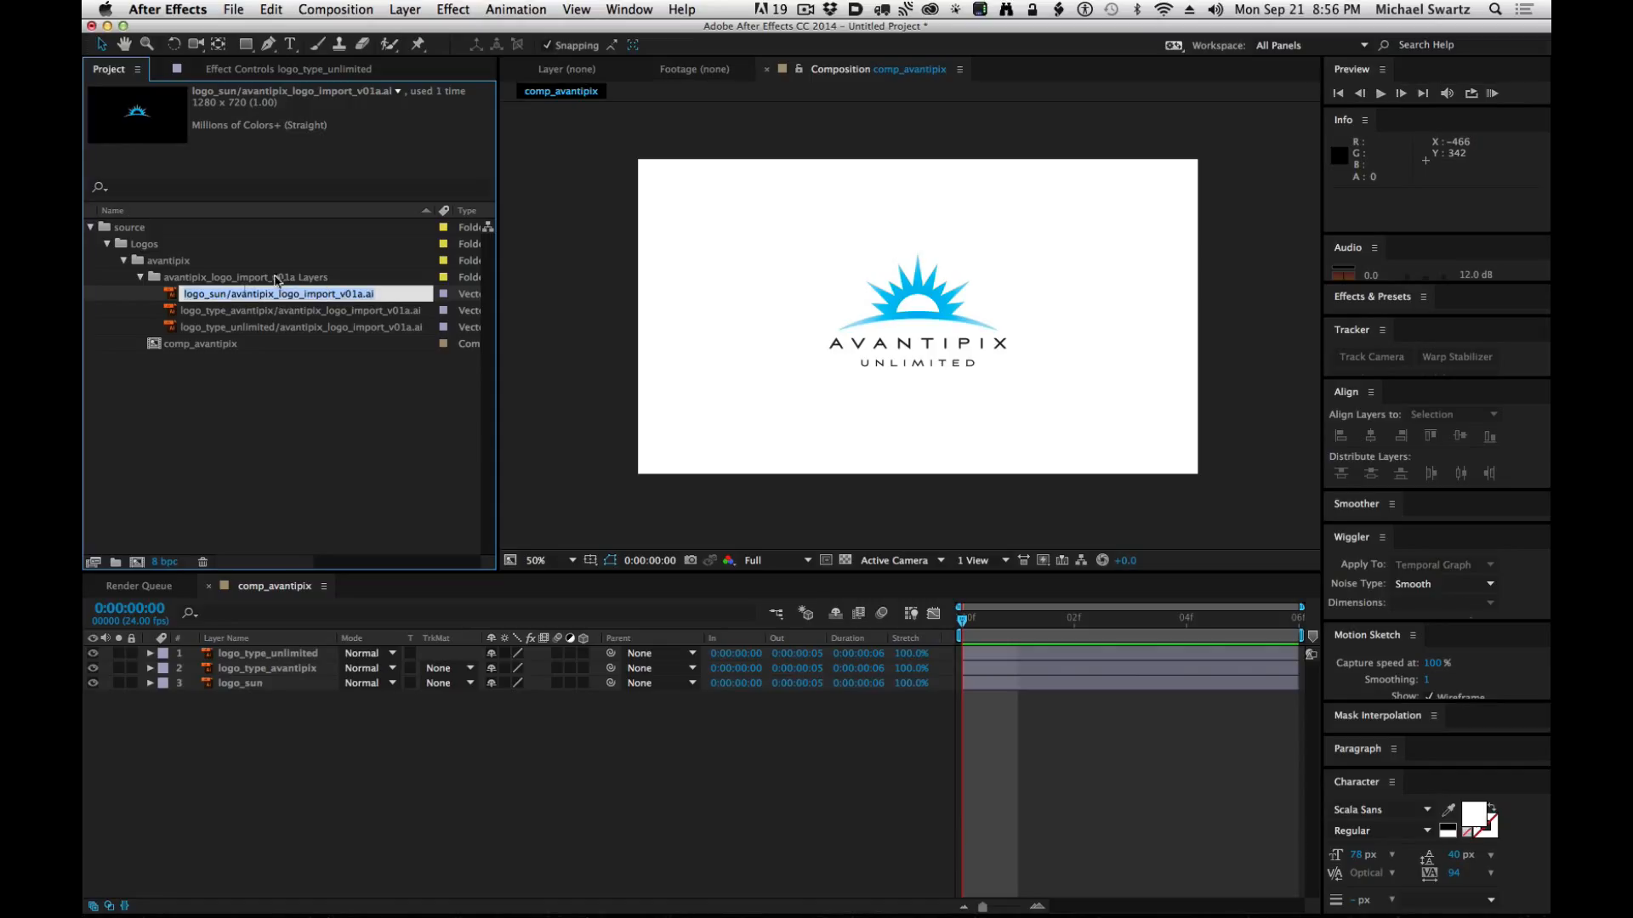
{"action": "left_click", "coordinate": [229, 295]}
{"action": "left_click_drag", "start_coordinate": [244, 293], "coordinate": [347, 292]}
{"action": "key", "text": "BackSpace"}
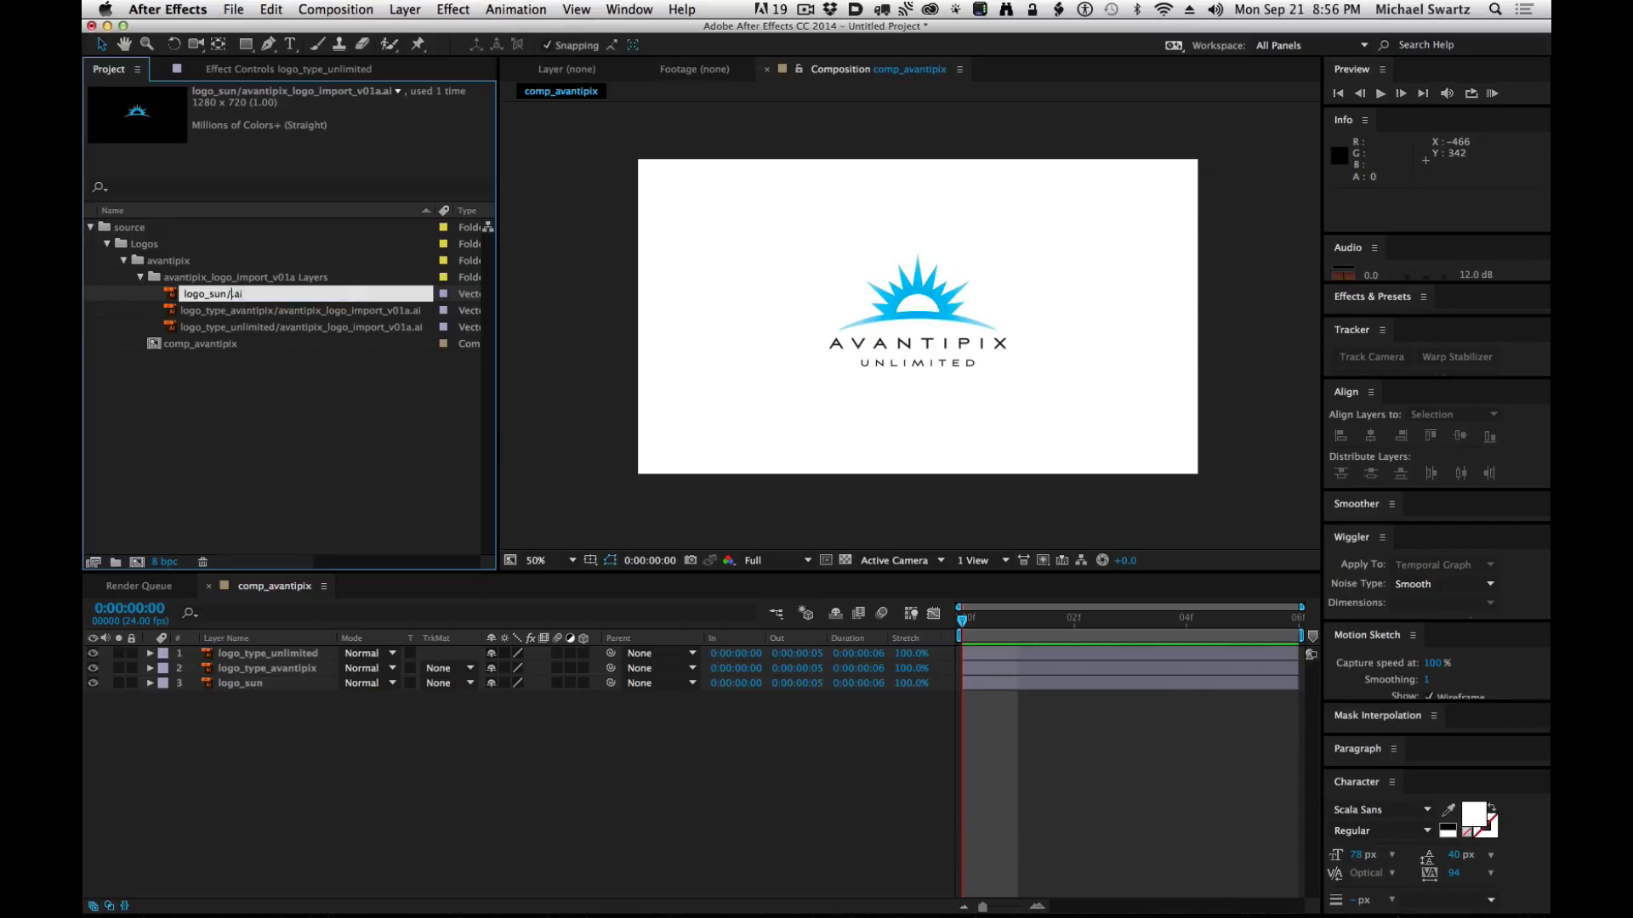
{"action": "key", "text": "Return"}
Rename the logo_type_avantipix layer file to logo_type_avantipix.ai by removing the source file name from it.
{"action": "left_click_drag", "start_coordinate": [360, 317], "coordinate": [299, 315]}
{"action": "key", "text": "Return"}
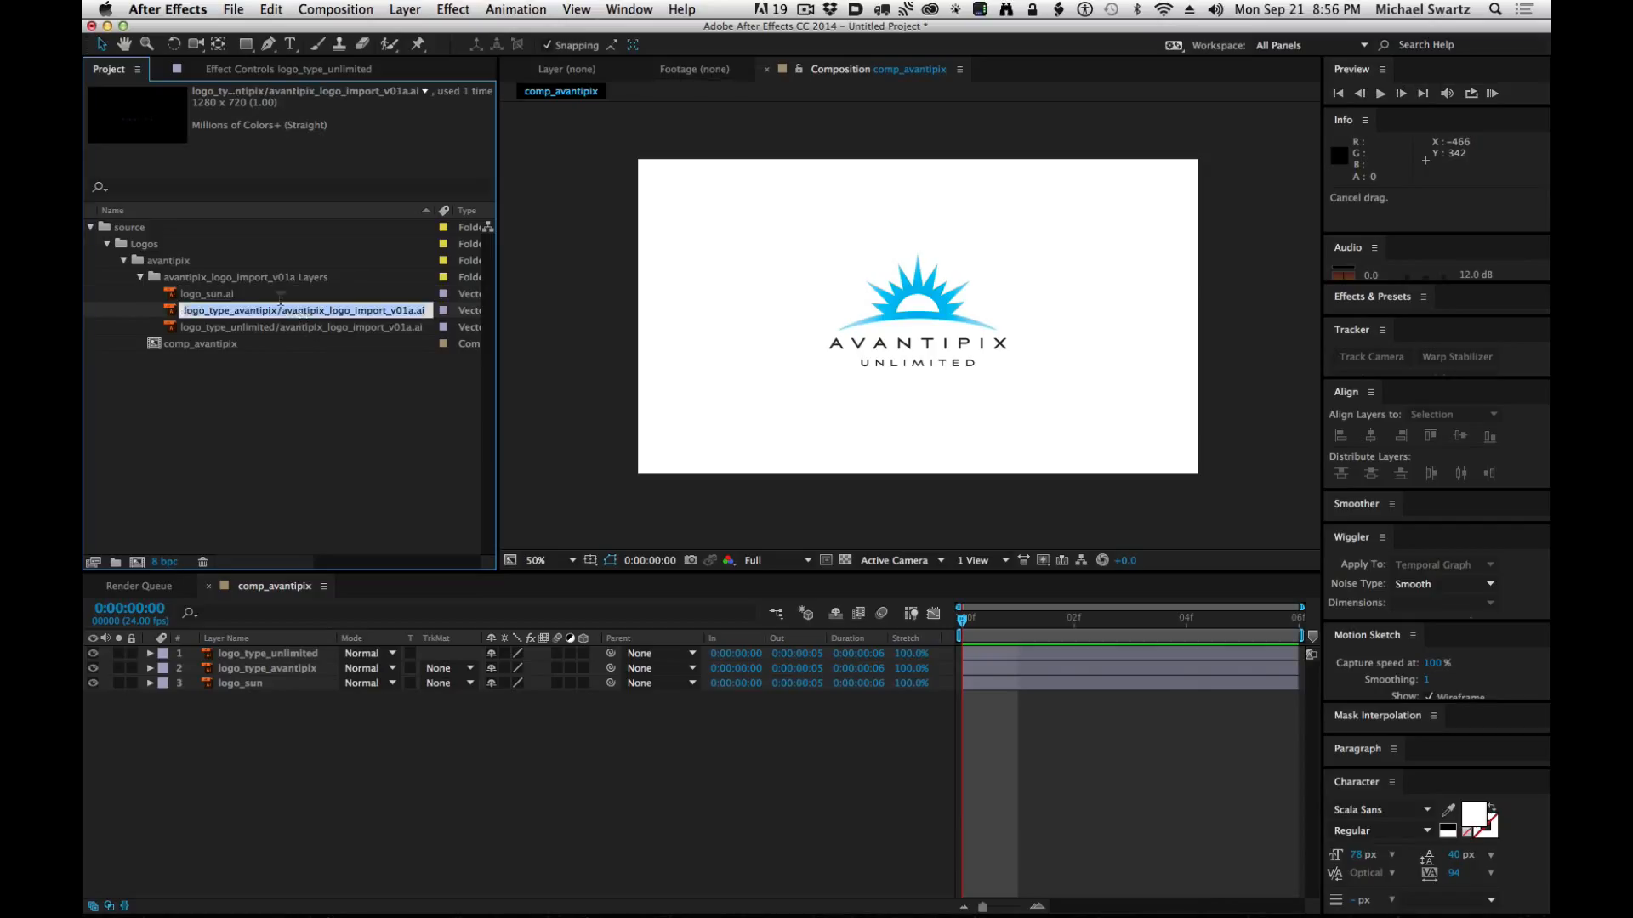
{"action": "left_click", "coordinate": [250, 310]}
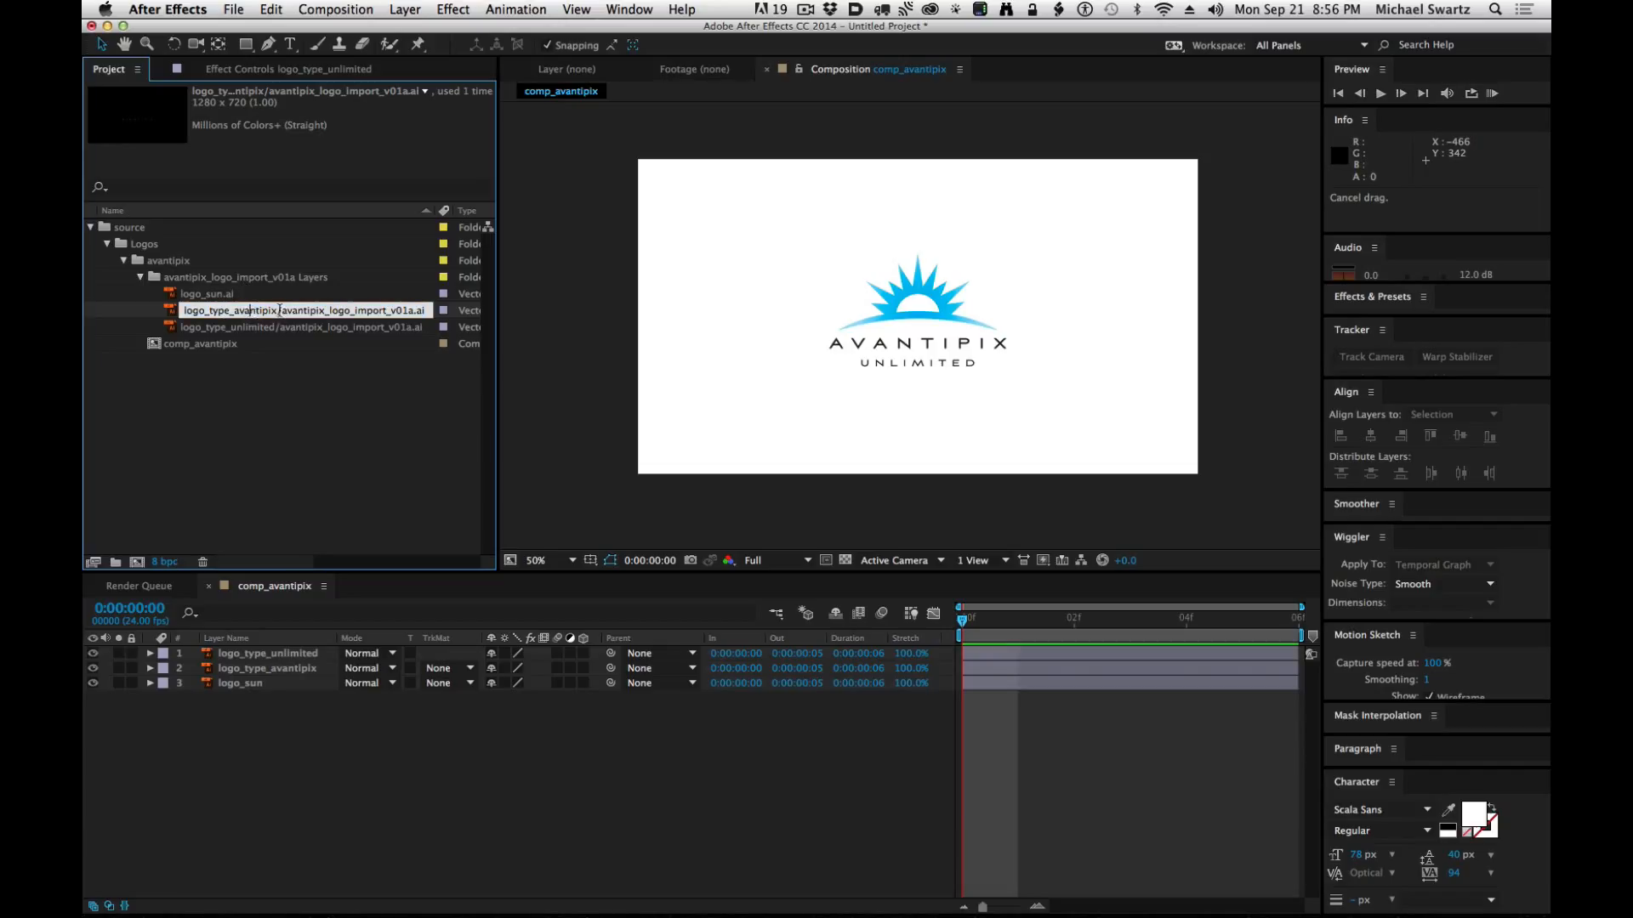
{"action": "left_click_drag", "start_coordinate": [293, 311], "coordinate": [416, 309]}
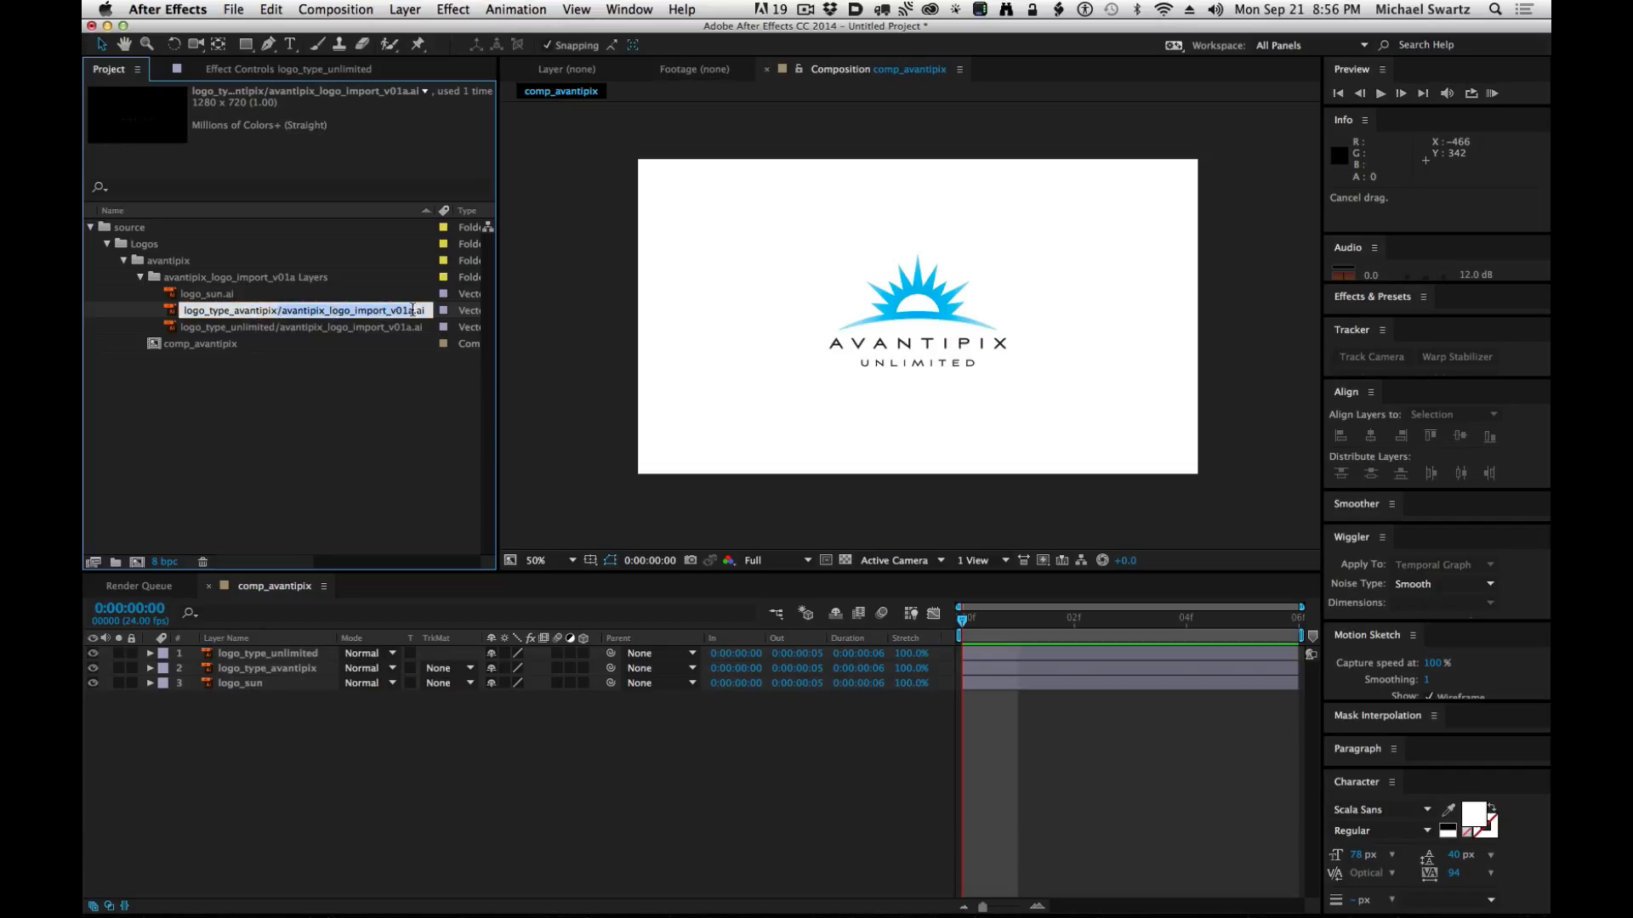
{"action": "key", "text": "BackSpace"}
{"action": "key", "text": "Return"}
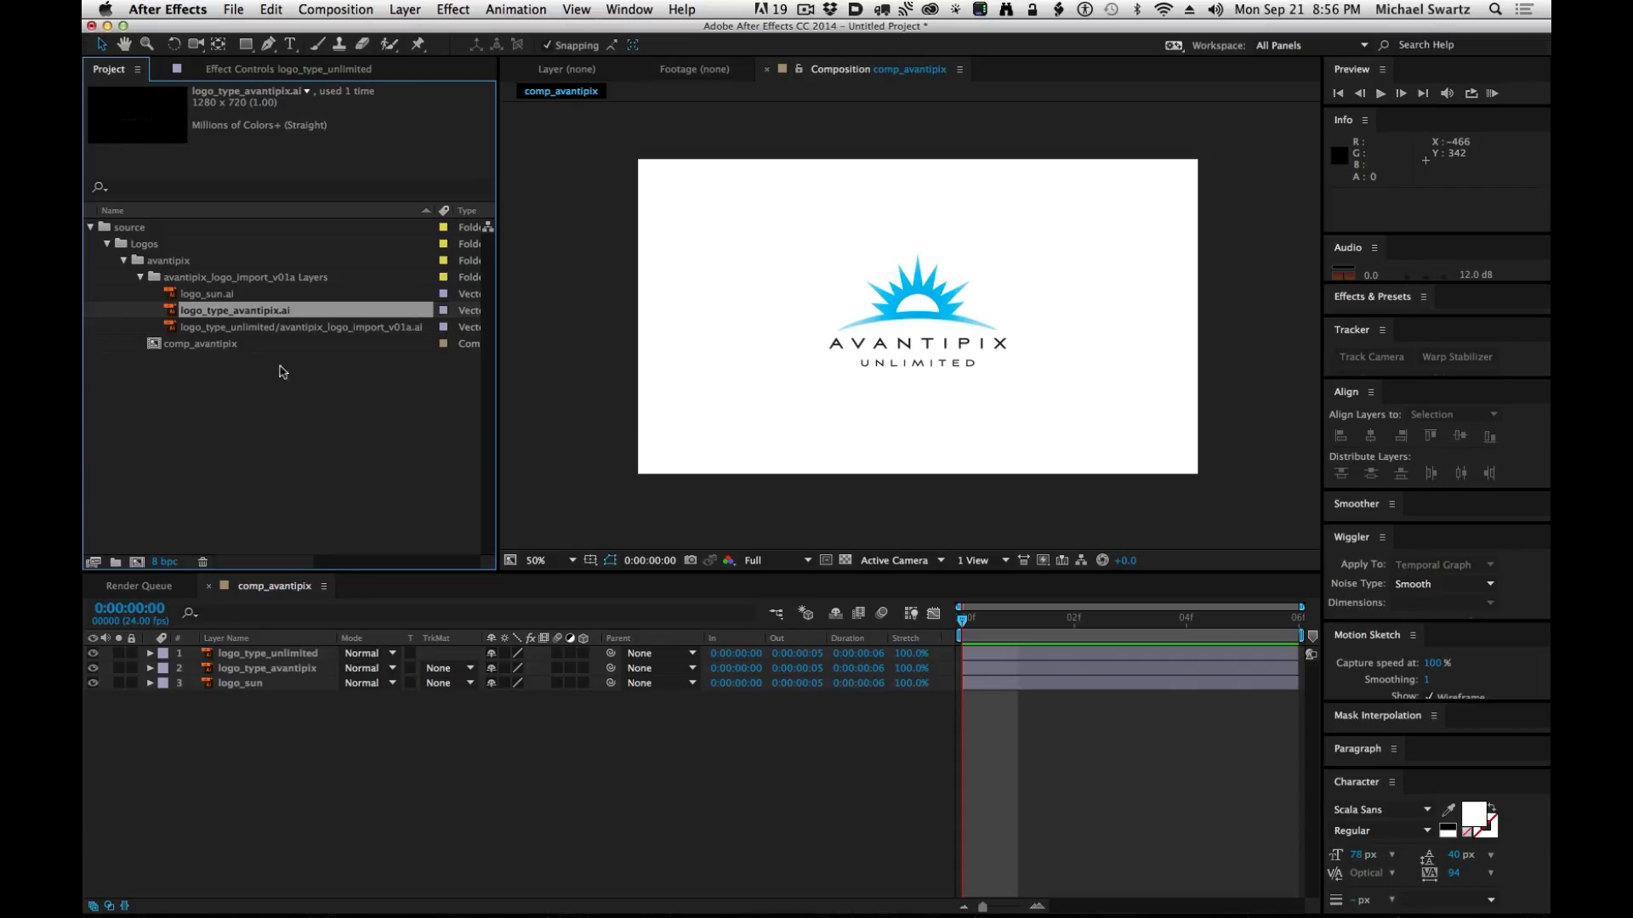
Rename the logo_type_unlimited layer file to logo_type_unlimited.ai by removing the source file name from it.
{"action": "left_click", "coordinate": [230, 328]}
{"action": "key", "text": "Return"}
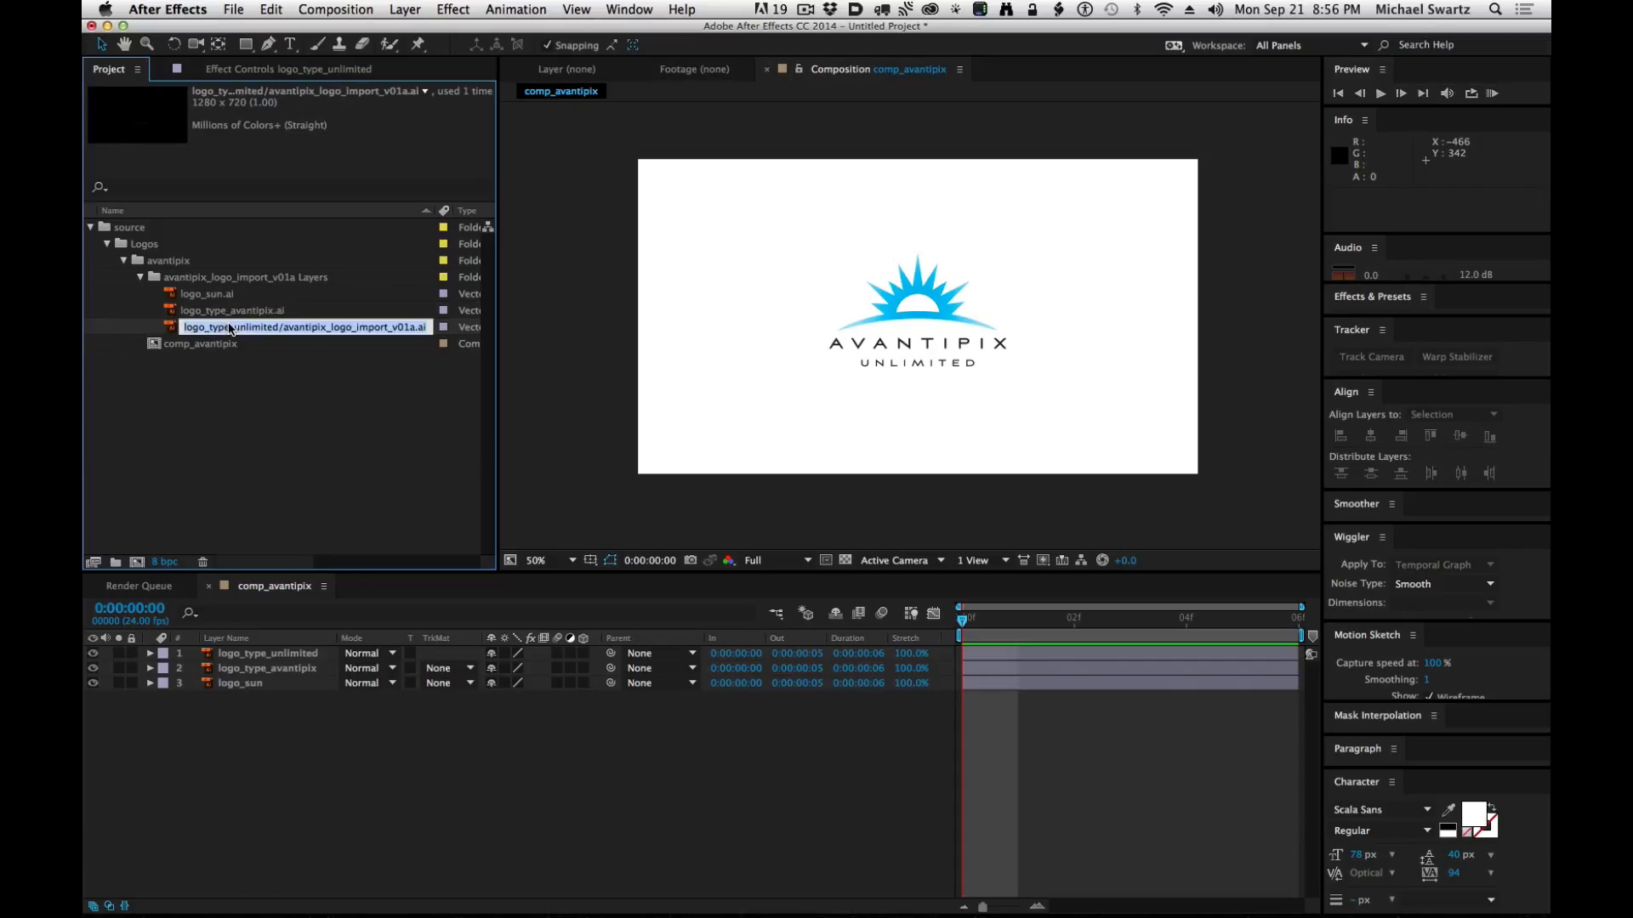
{"action": "left_click", "coordinate": [297, 328]}
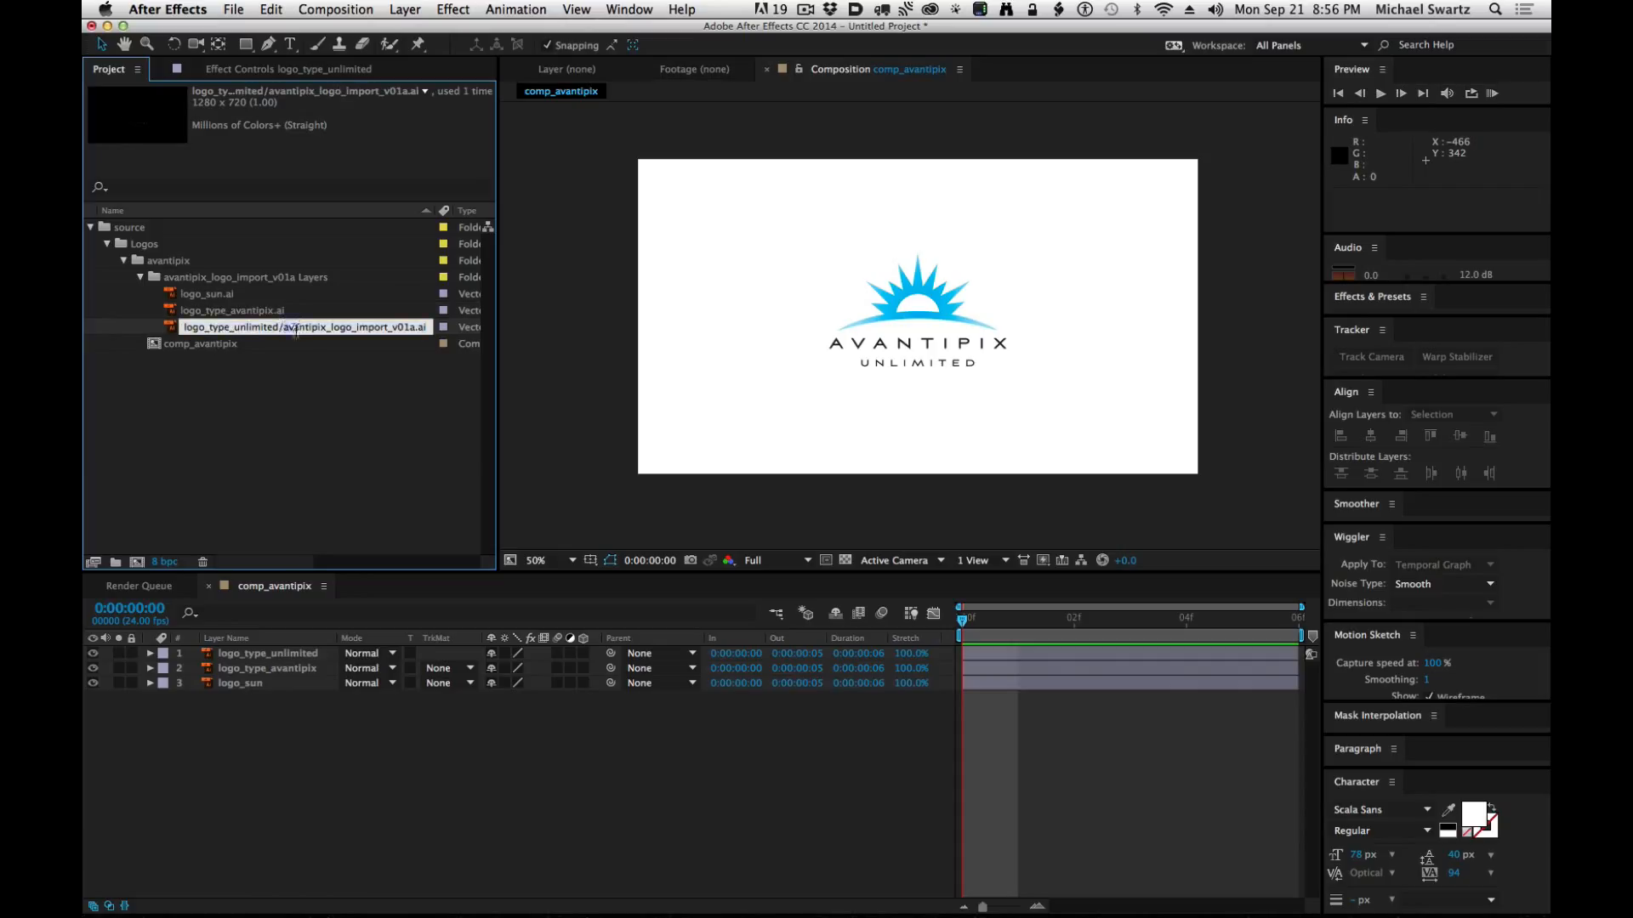
{"action": "left_click_drag", "start_coordinate": [297, 331], "coordinate": [400, 327]}
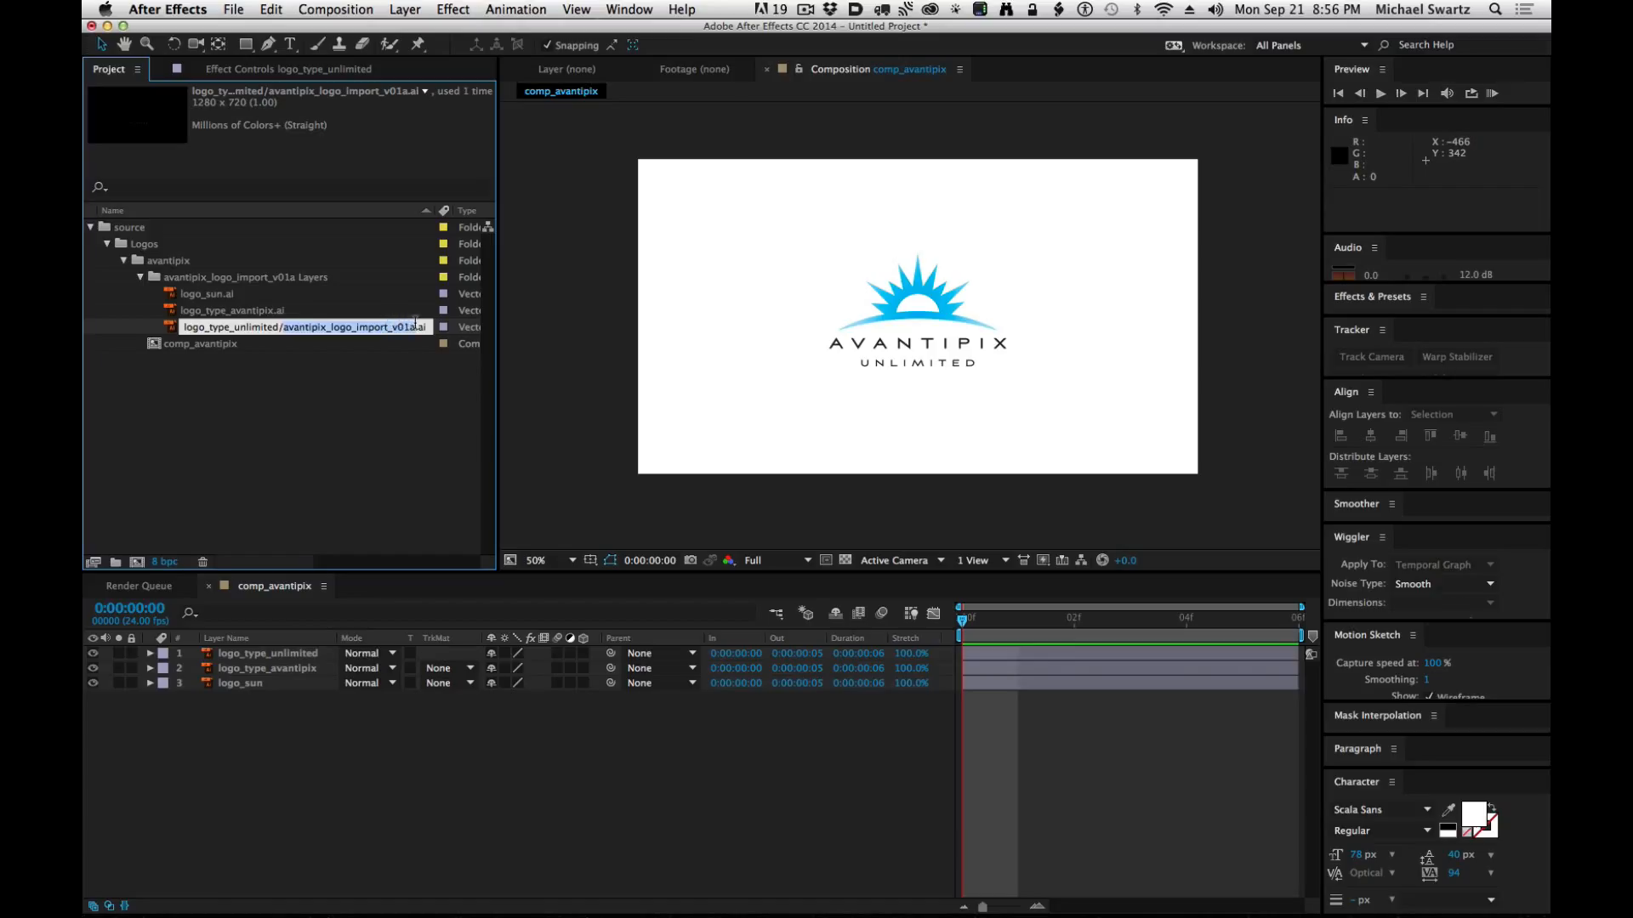
{"action": "key", "text": "BackSpace"}
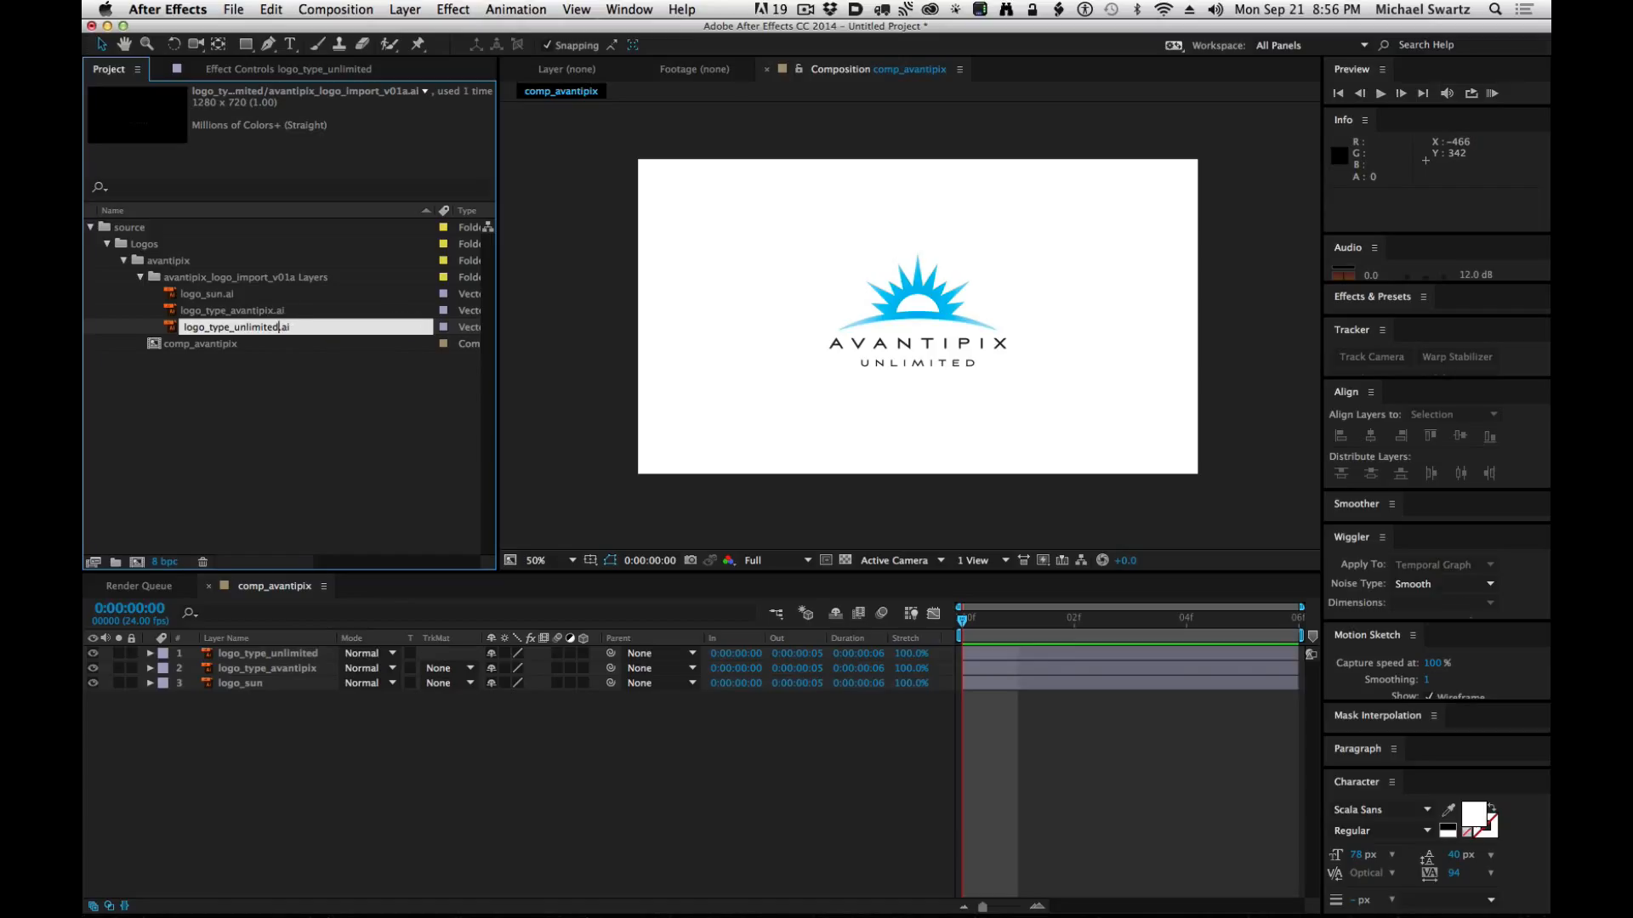
{"action": "key", "text": "Return"}
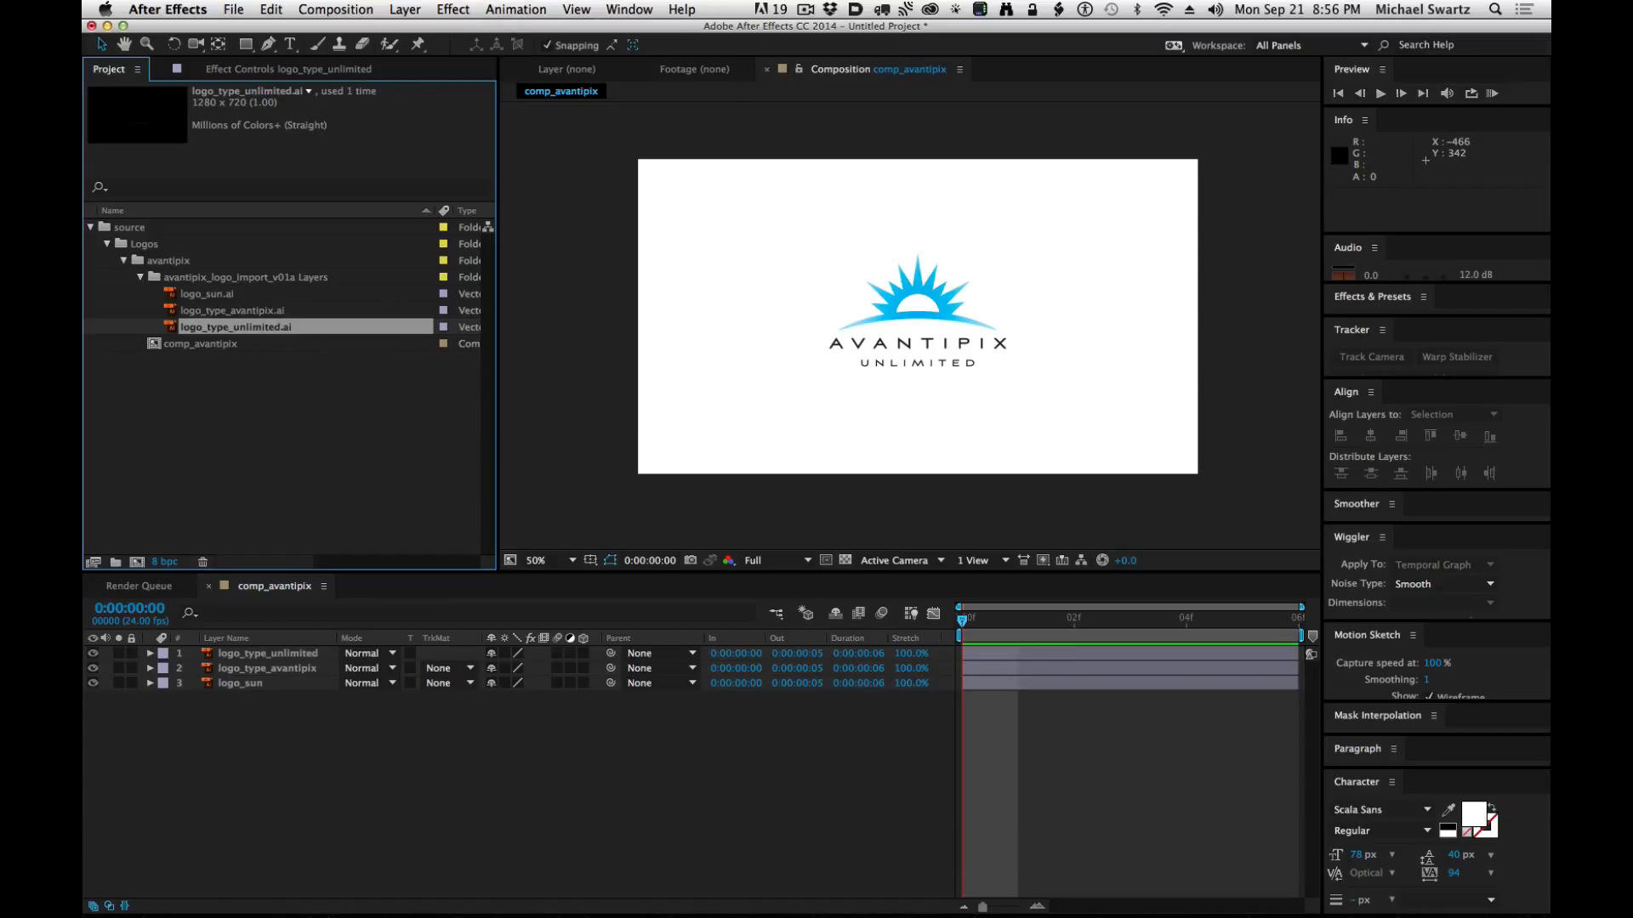
Deselect the layer file and narrow the Project panel to give the composition view more room.
{"action": "left_click", "coordinate": [302, 404]}
{"action": "left_click_drag", "start_coordinate": [497, 371], "coordinate": [364, 374]}
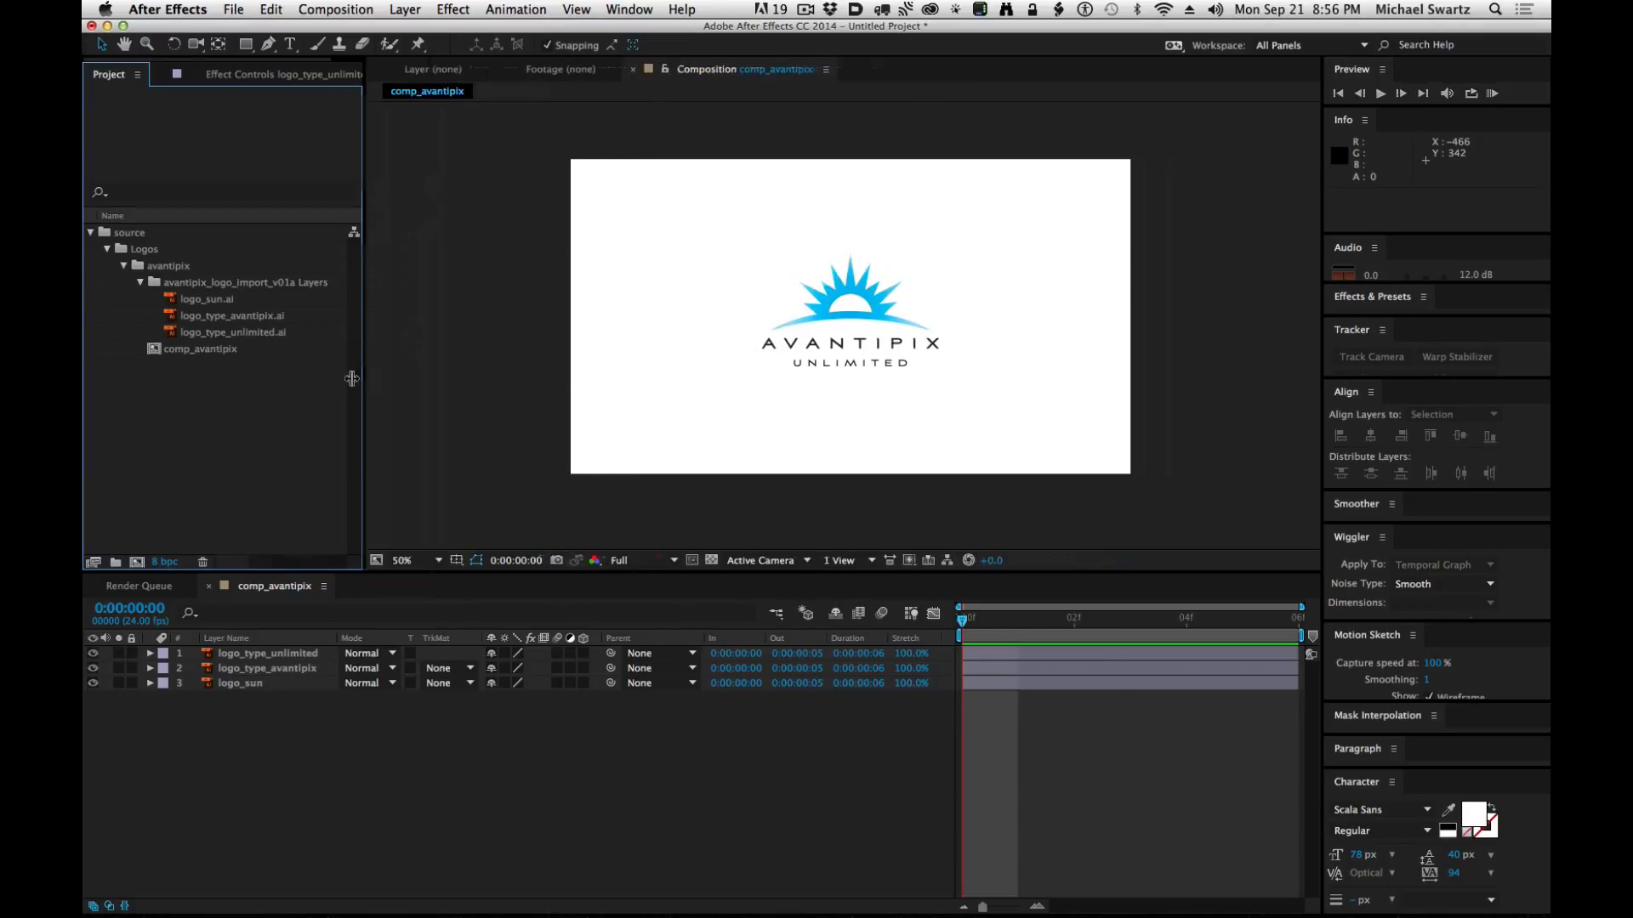
{"action": "left_click", "coordinate": [466, 393]}
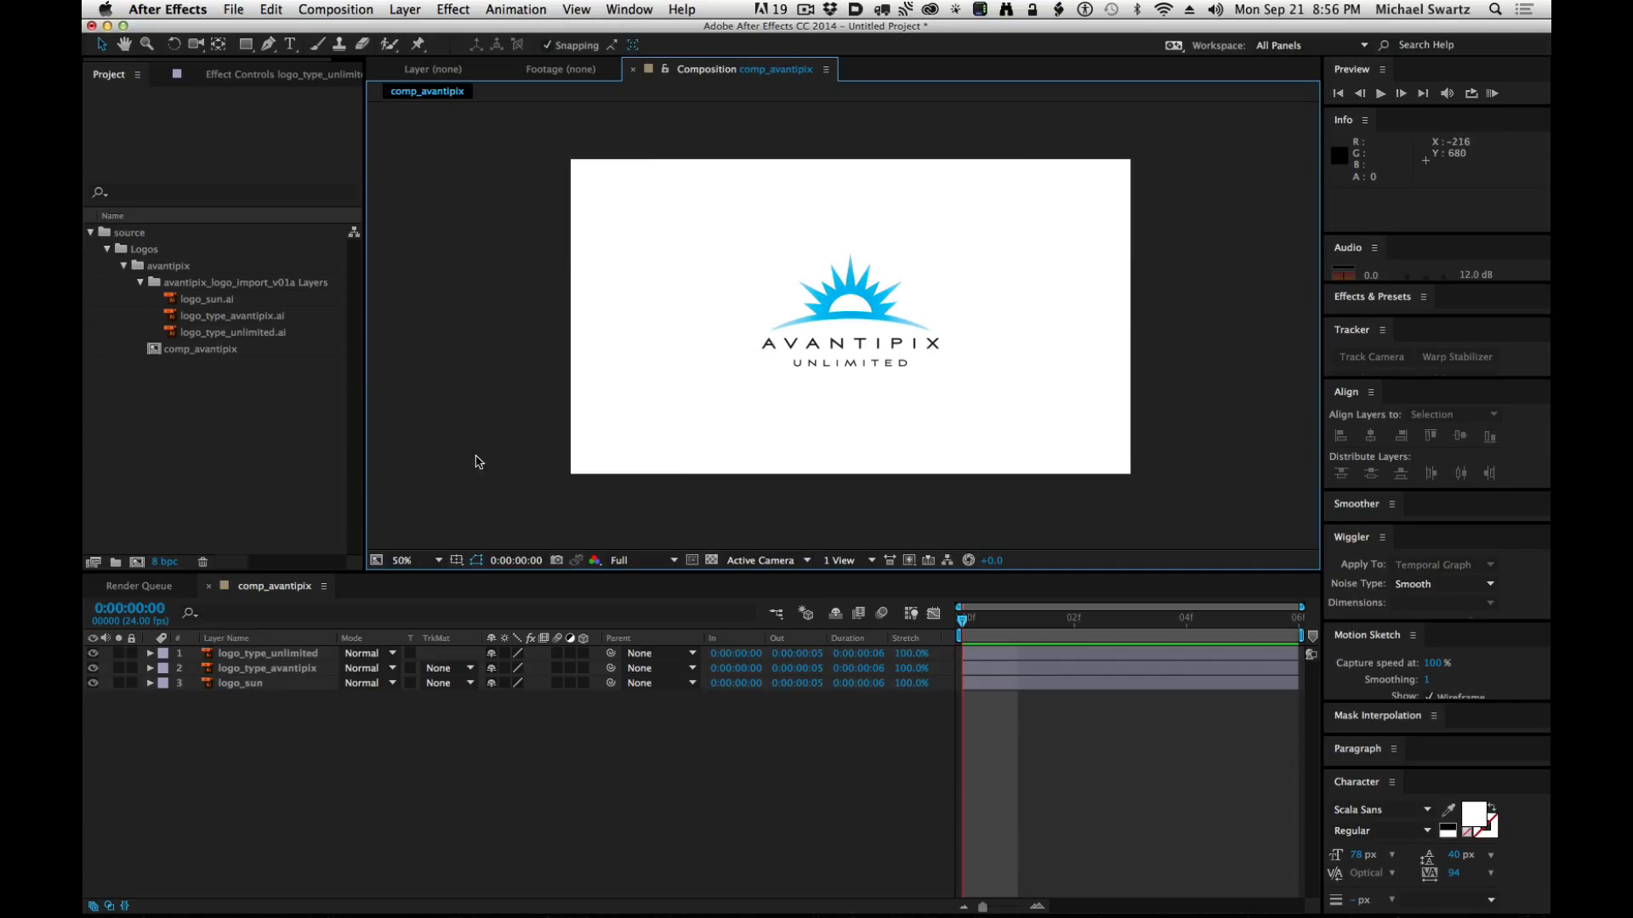
Switch to Illustrator, check the HDV/HDTV 720 size preset in a new document's settings, and cancel without creating the document.
{"action": "key", "text": "super+Tab"}
{"action": "key", "text": "super+Tab"}
{"action": "key", "text": "super+Tab"}
{"action": "key", "text": "super+Tab"}
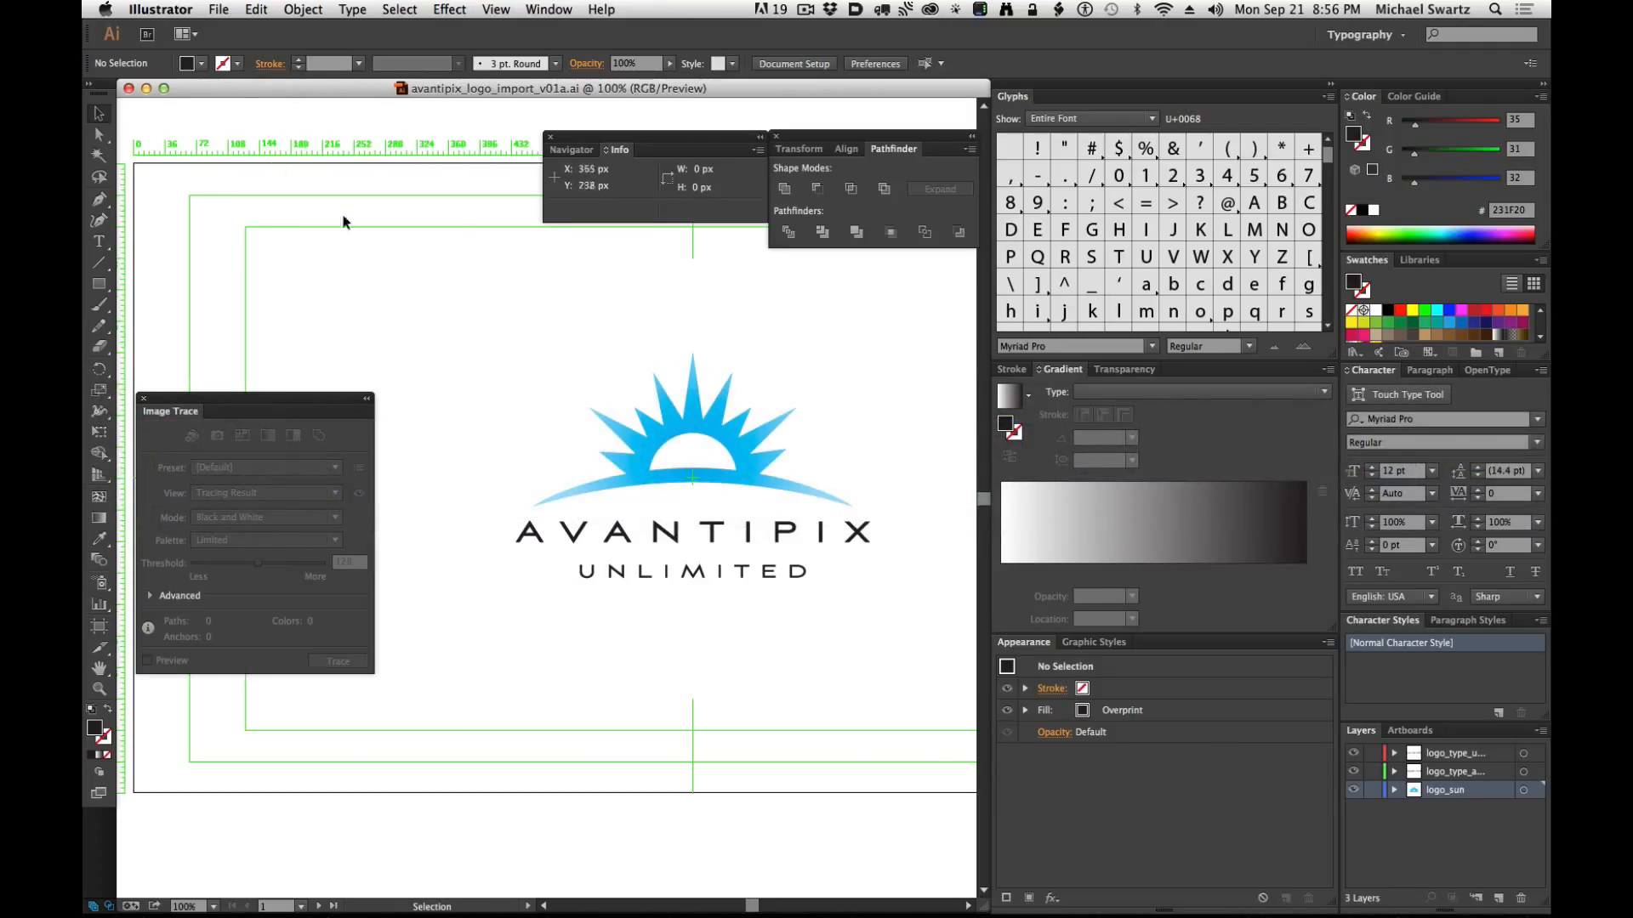
{"action": "left_click", "coordinate": [219, 7]}
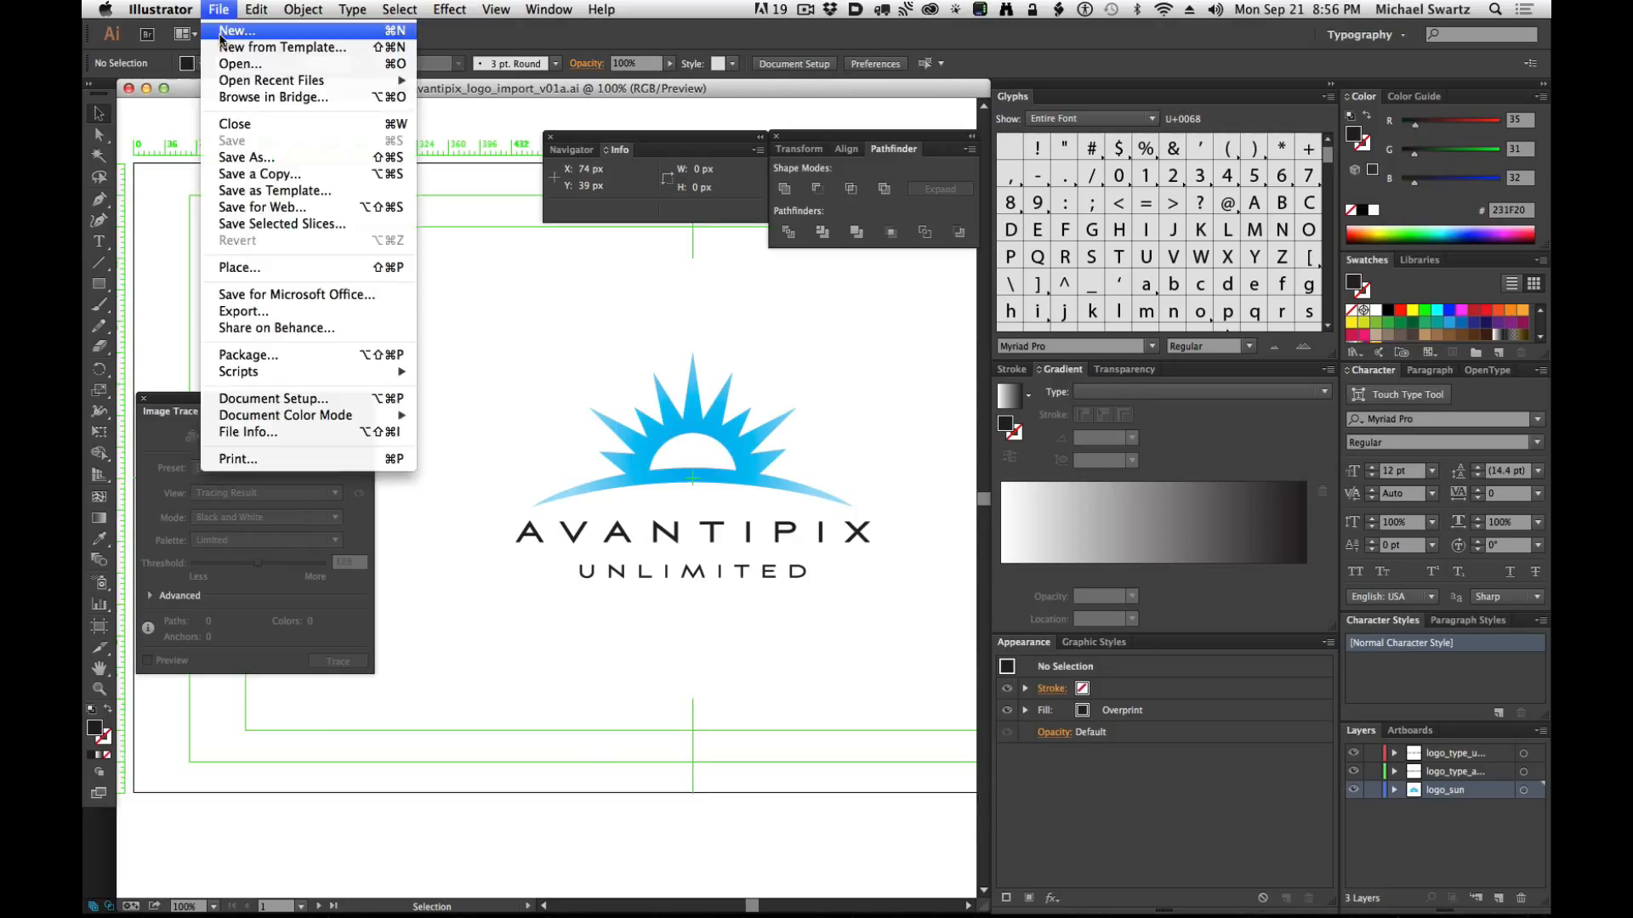
{"action": "left_click", "coordinate": [222, 34]}
{"action": "left_click", "coordinate": [725, 422]}
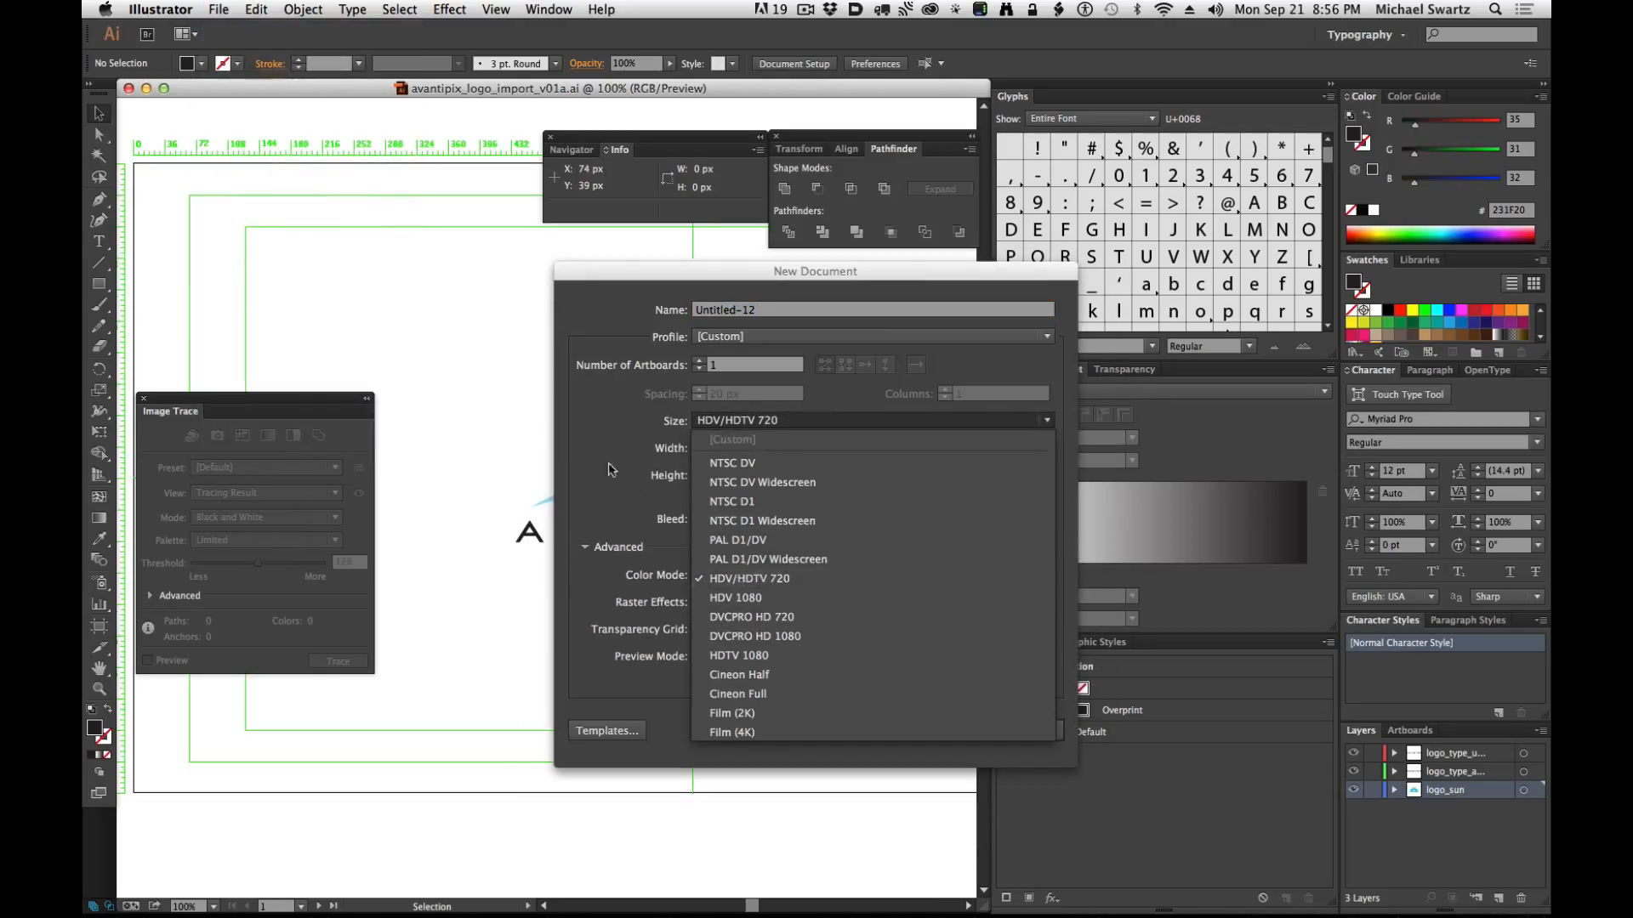
{"action": "left_click", "coordinate": [737, 580]}
{"action": "left_click", "coordinate": [940, 733]}
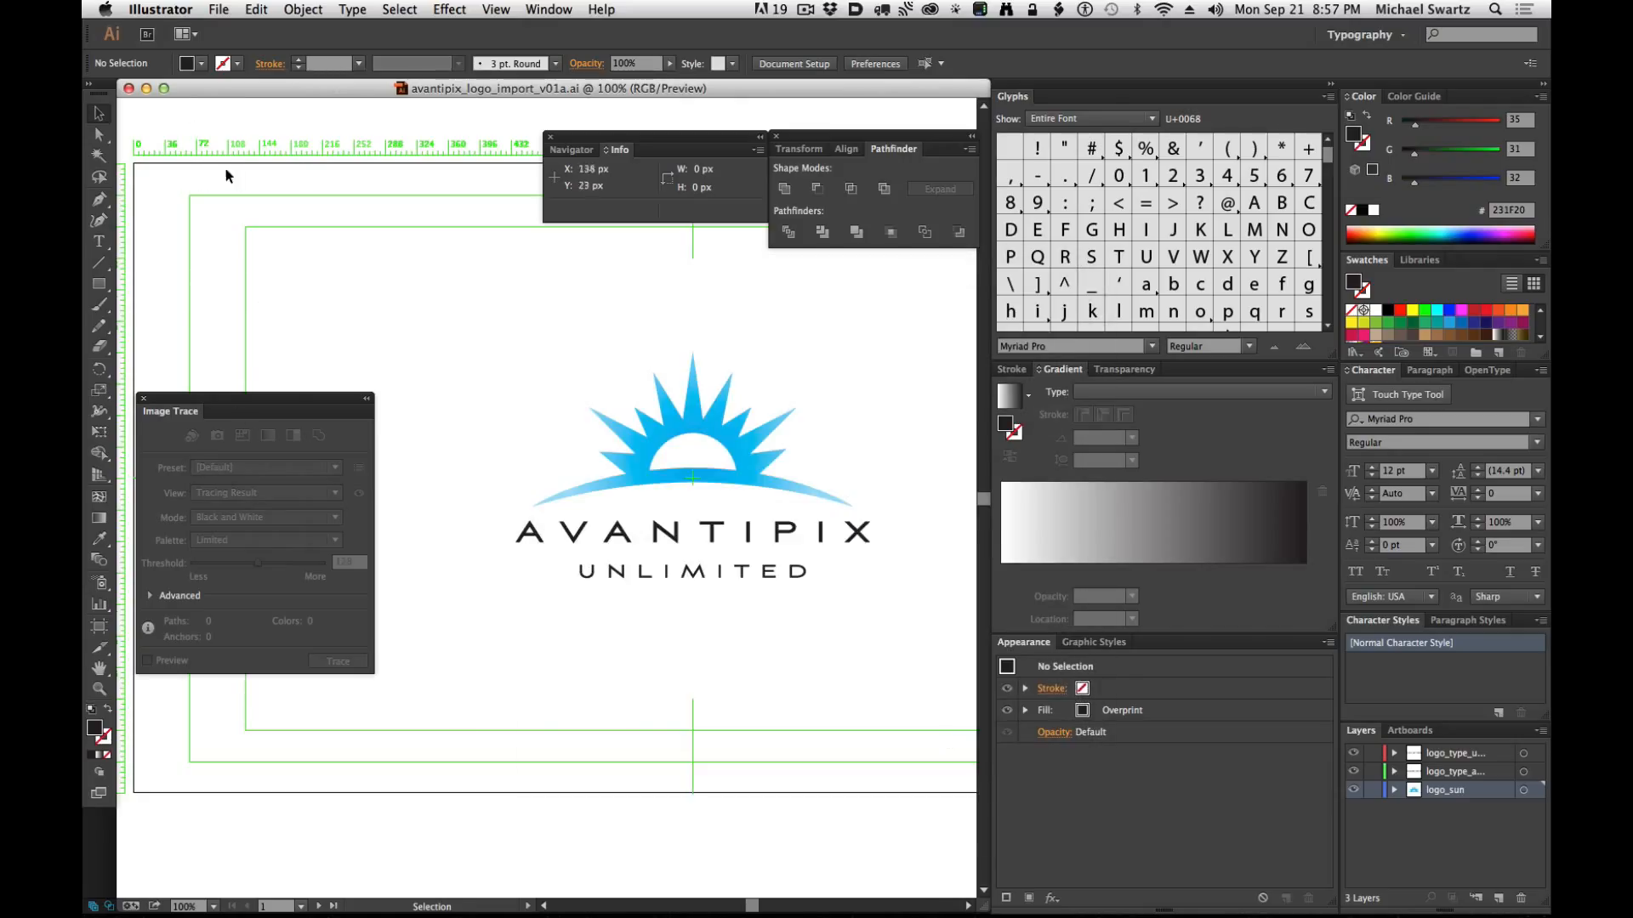
Return to After Effects, check the logo against the Title/Action Safe guides, and hide the guides again.
{"action": "key", "text": "super+Tab"}
{"action": "left_click", "coordinate": [239, 471]}
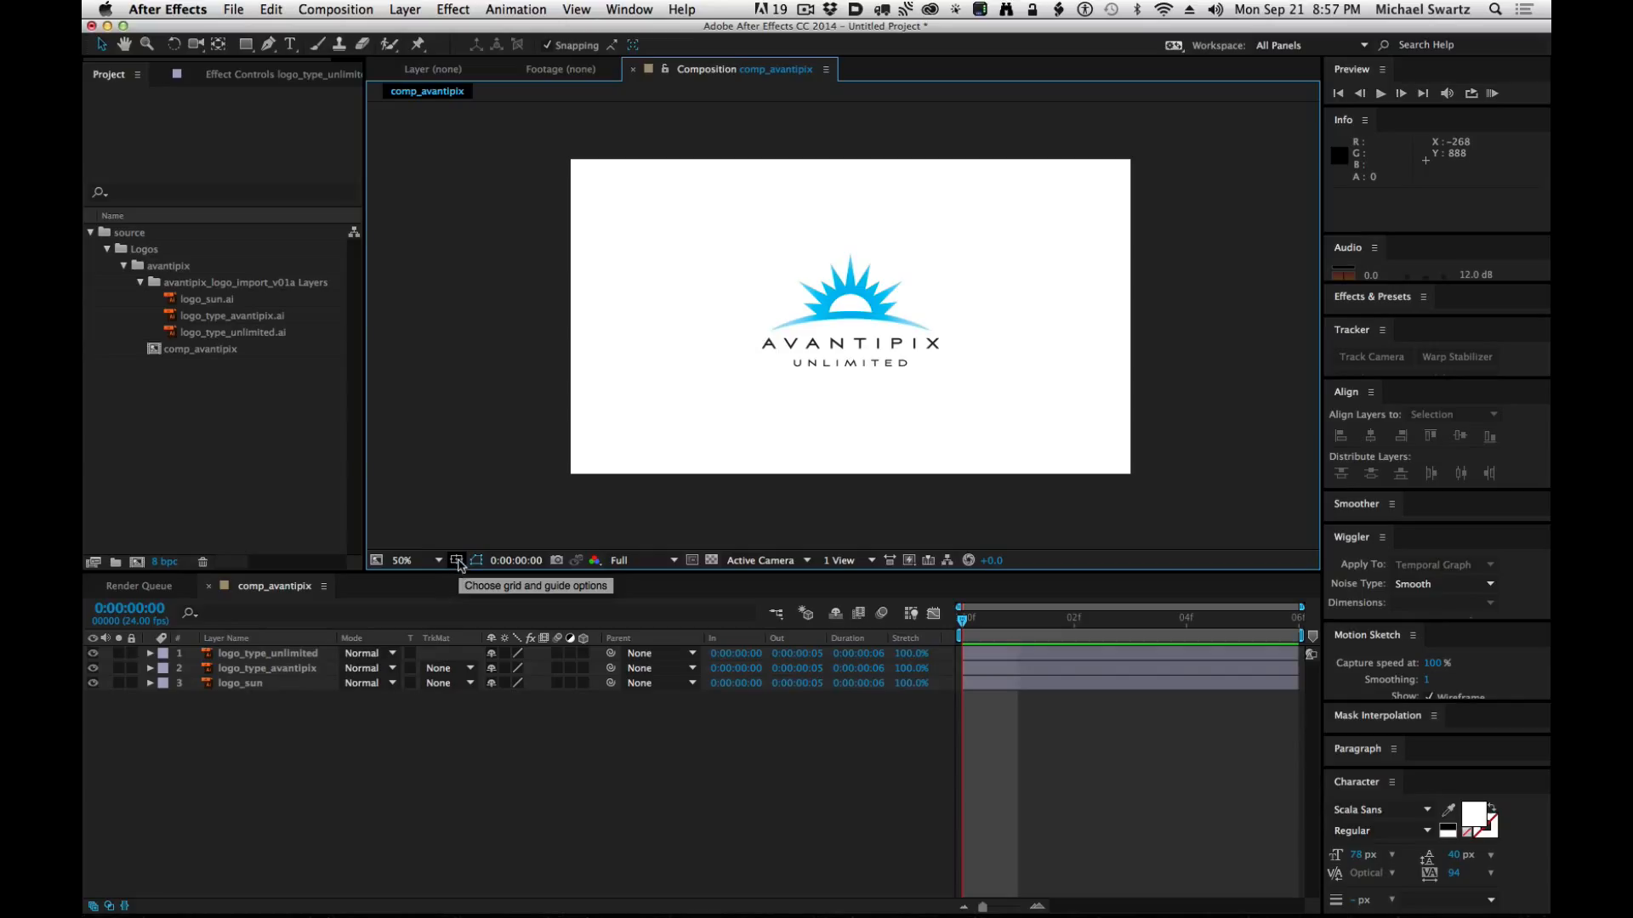
{"action": "left_click", "coordinate": [457, 563]}
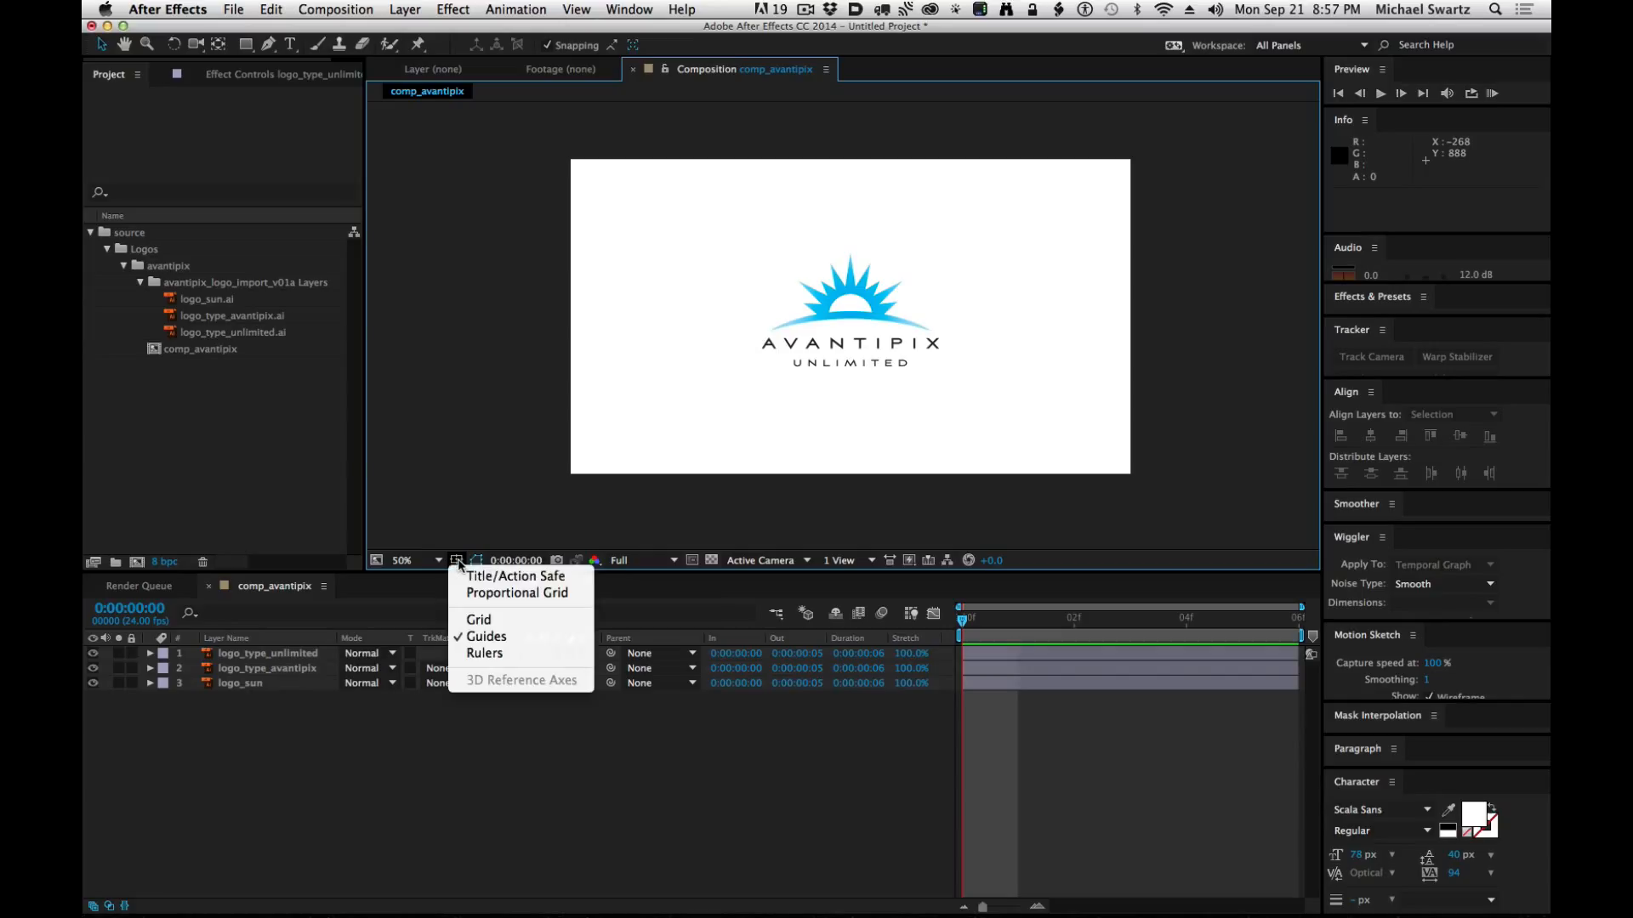
{"action": "left_click", "coordinate": [515, 577]}
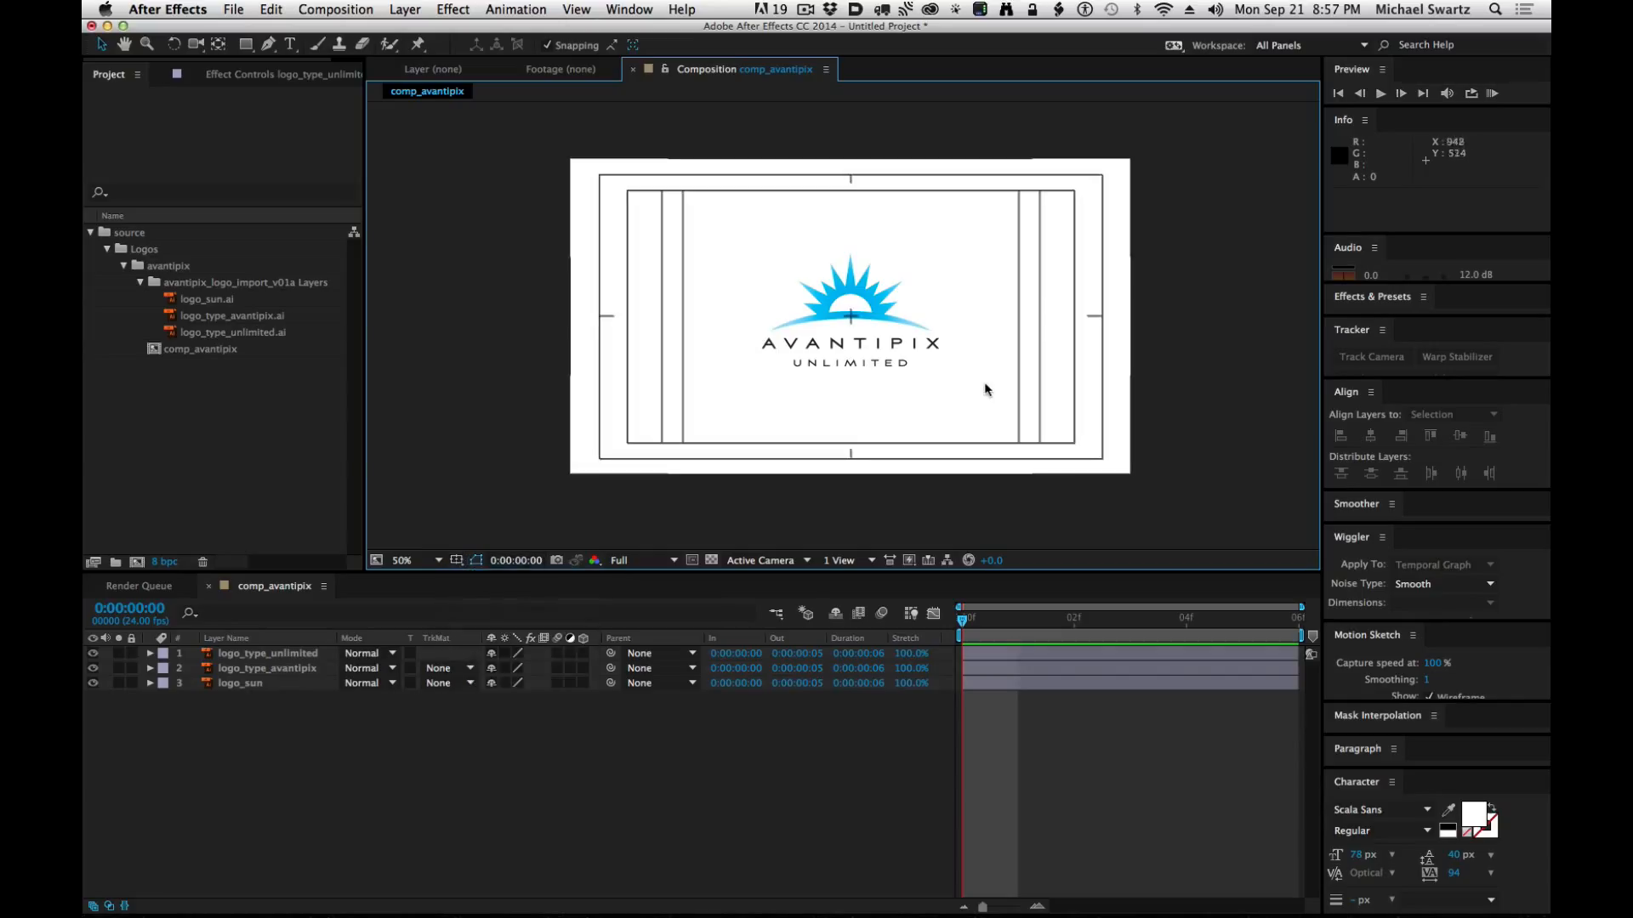
{"action": "key", "text": "/"}
{"action": "left_click", "coordinate": [457, 562]}
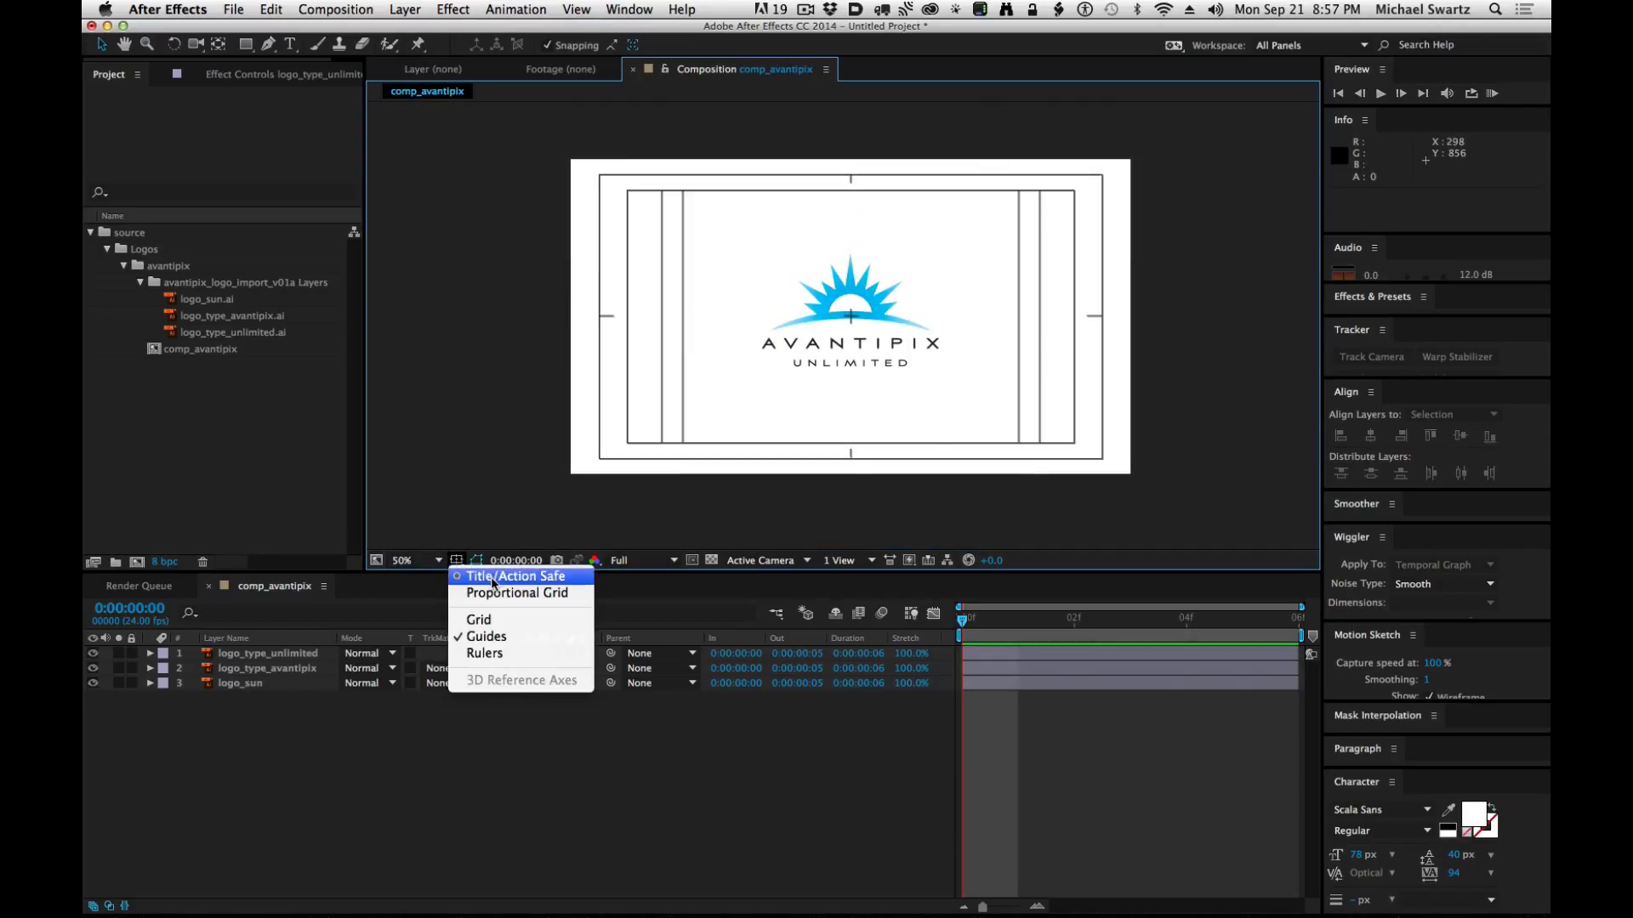
{"action": "left_click", "coordinate": [493, 580]}
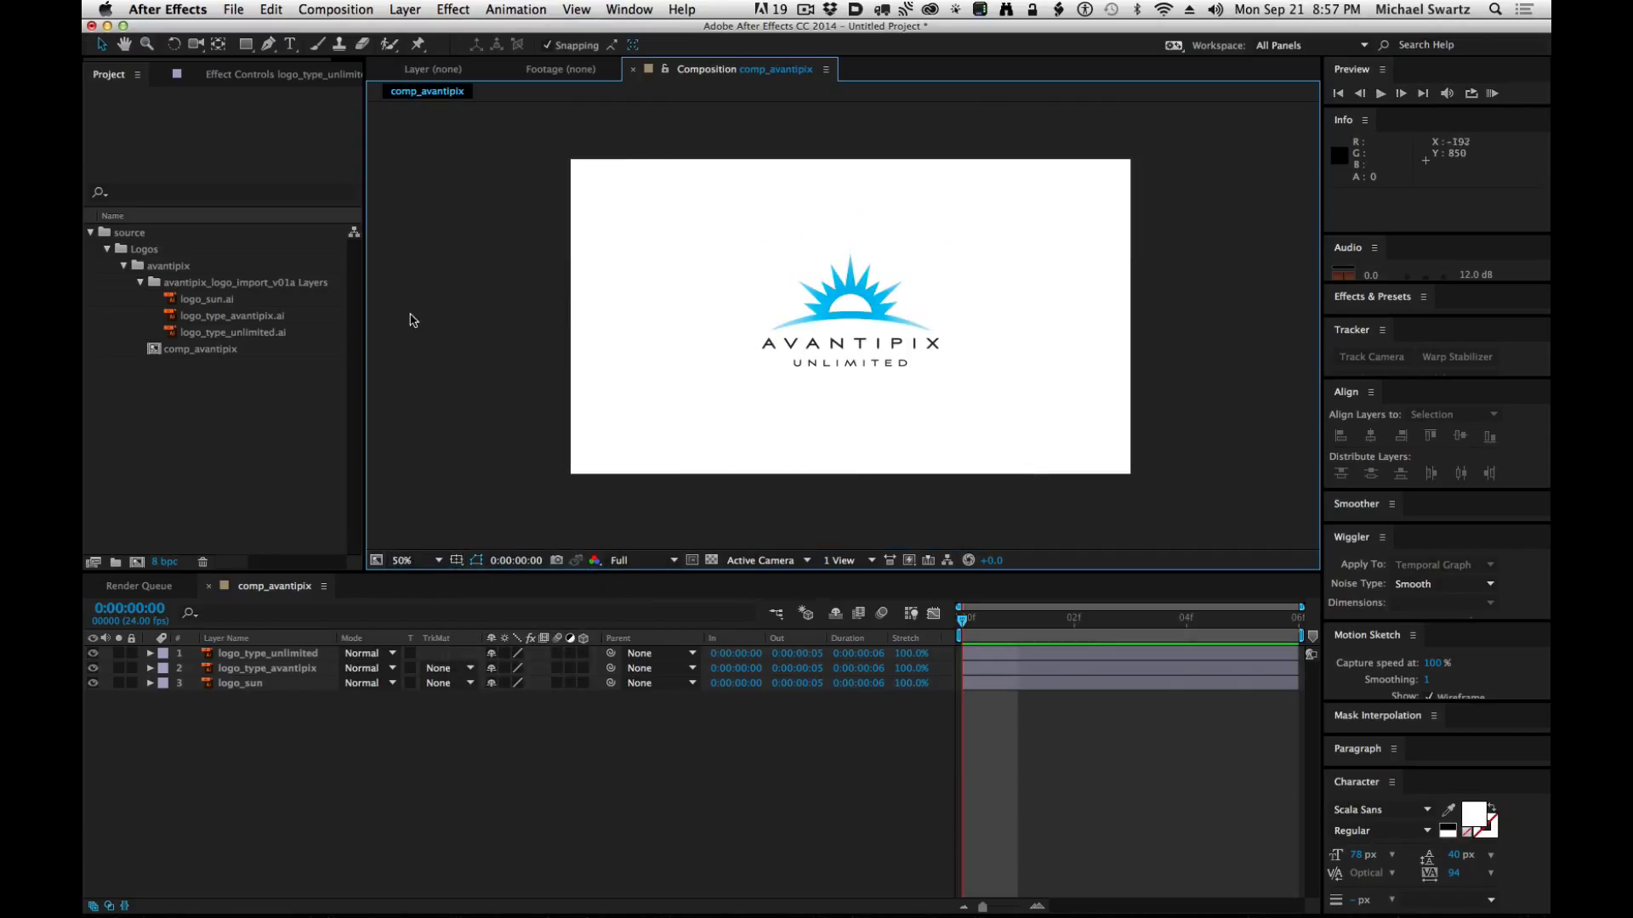
{"action": "left_click", "coordinate": [705, 791]}
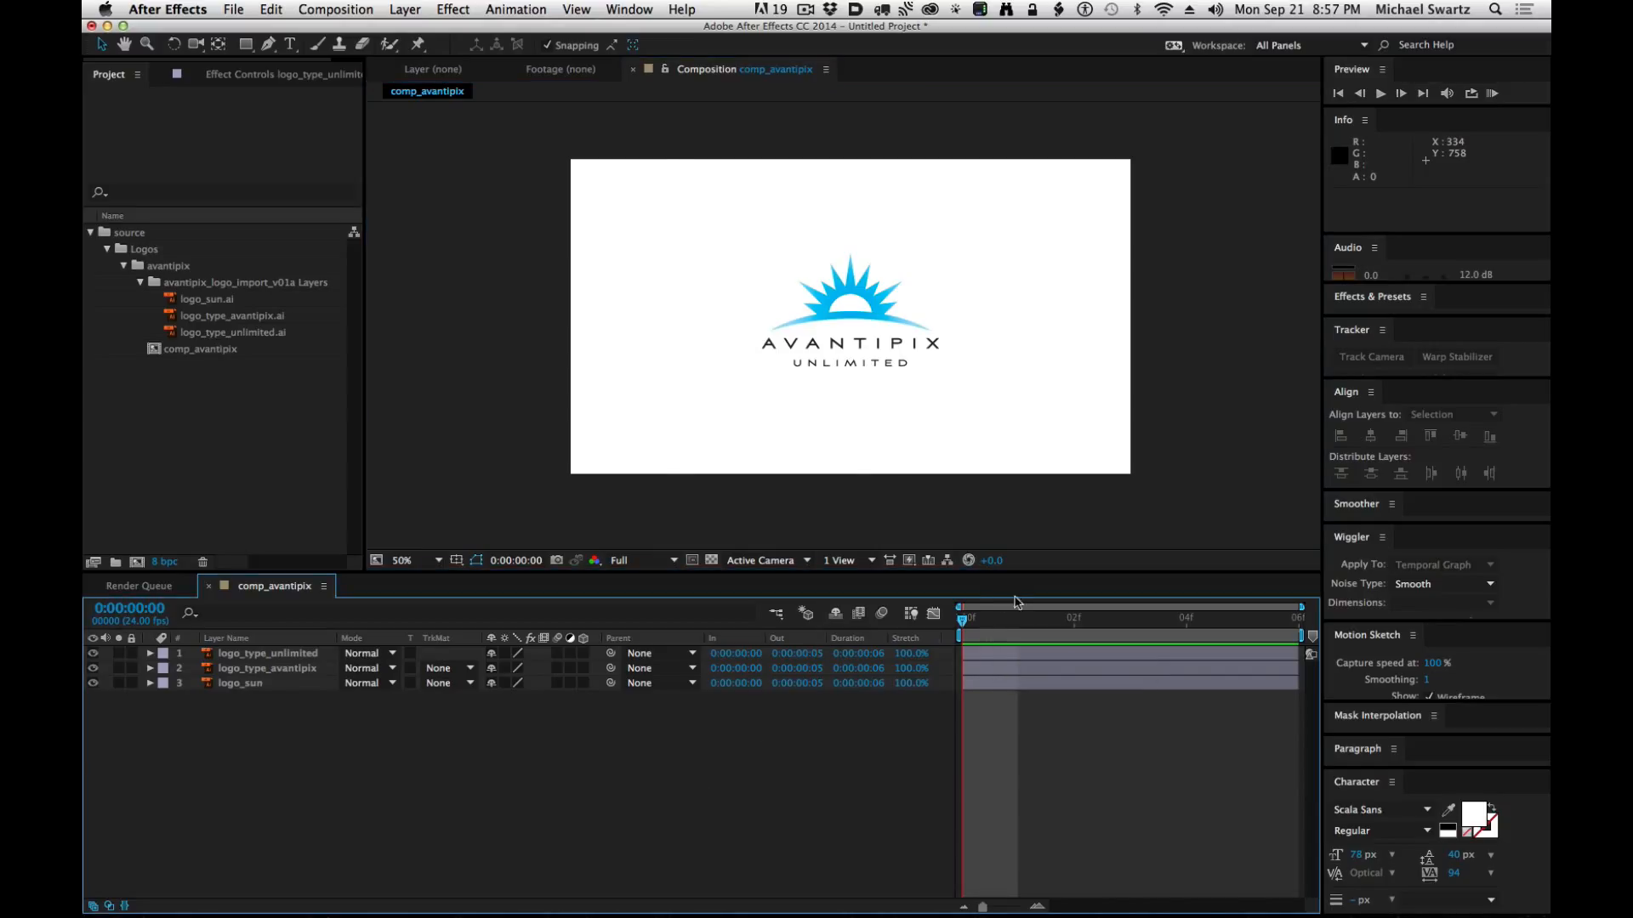
{"action": "left_click", "coordinate": [511, 476]}
{"action": "left_click", "coordinate": [380, 772]}
{"action": "left_click", "coordinate": [228, 406]}
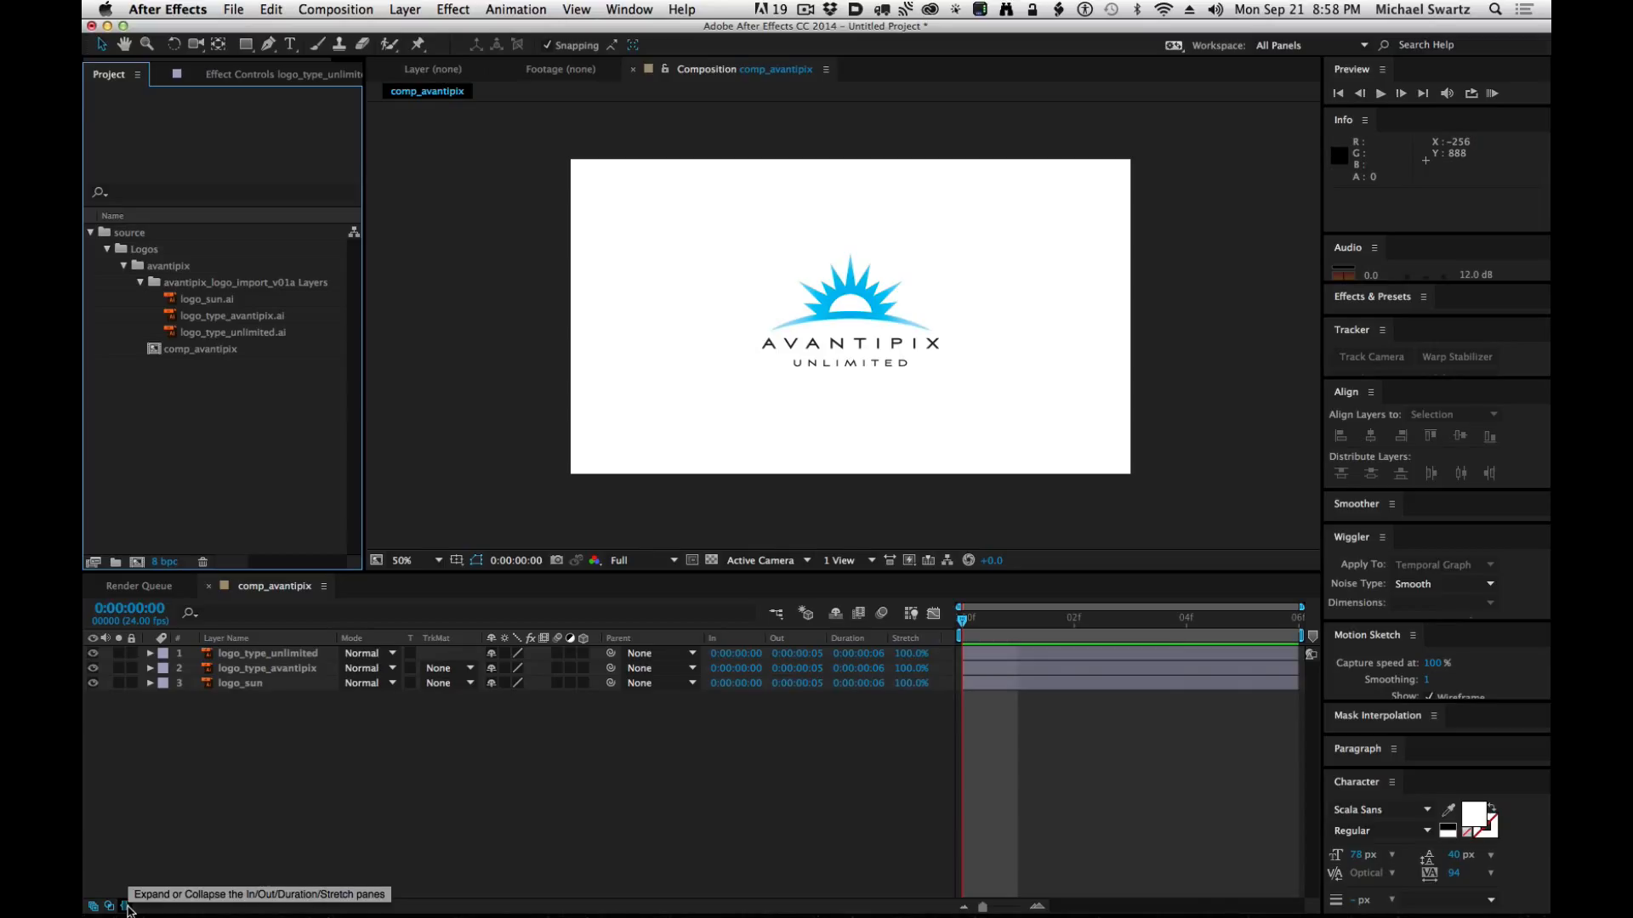
Collapse the In/Out/Duration/Stretch columns in the comp_avantipix timeline.
{"action": "left_click", "coordinate": [126, 906]}
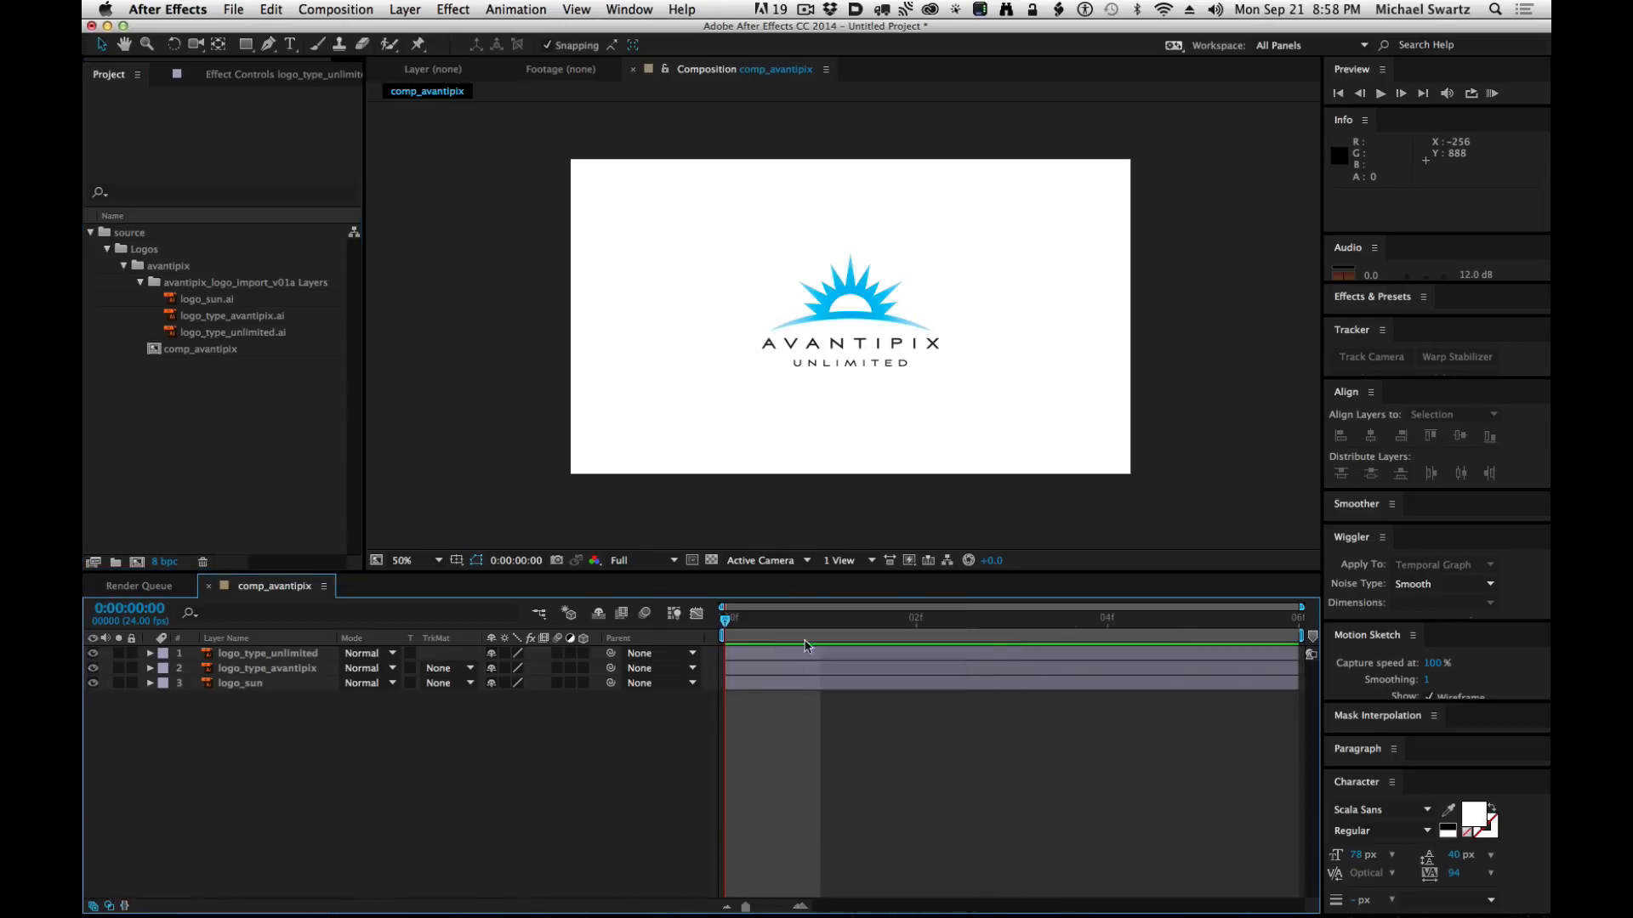
{"action": "left_click", "coordinate": [126, 906]}
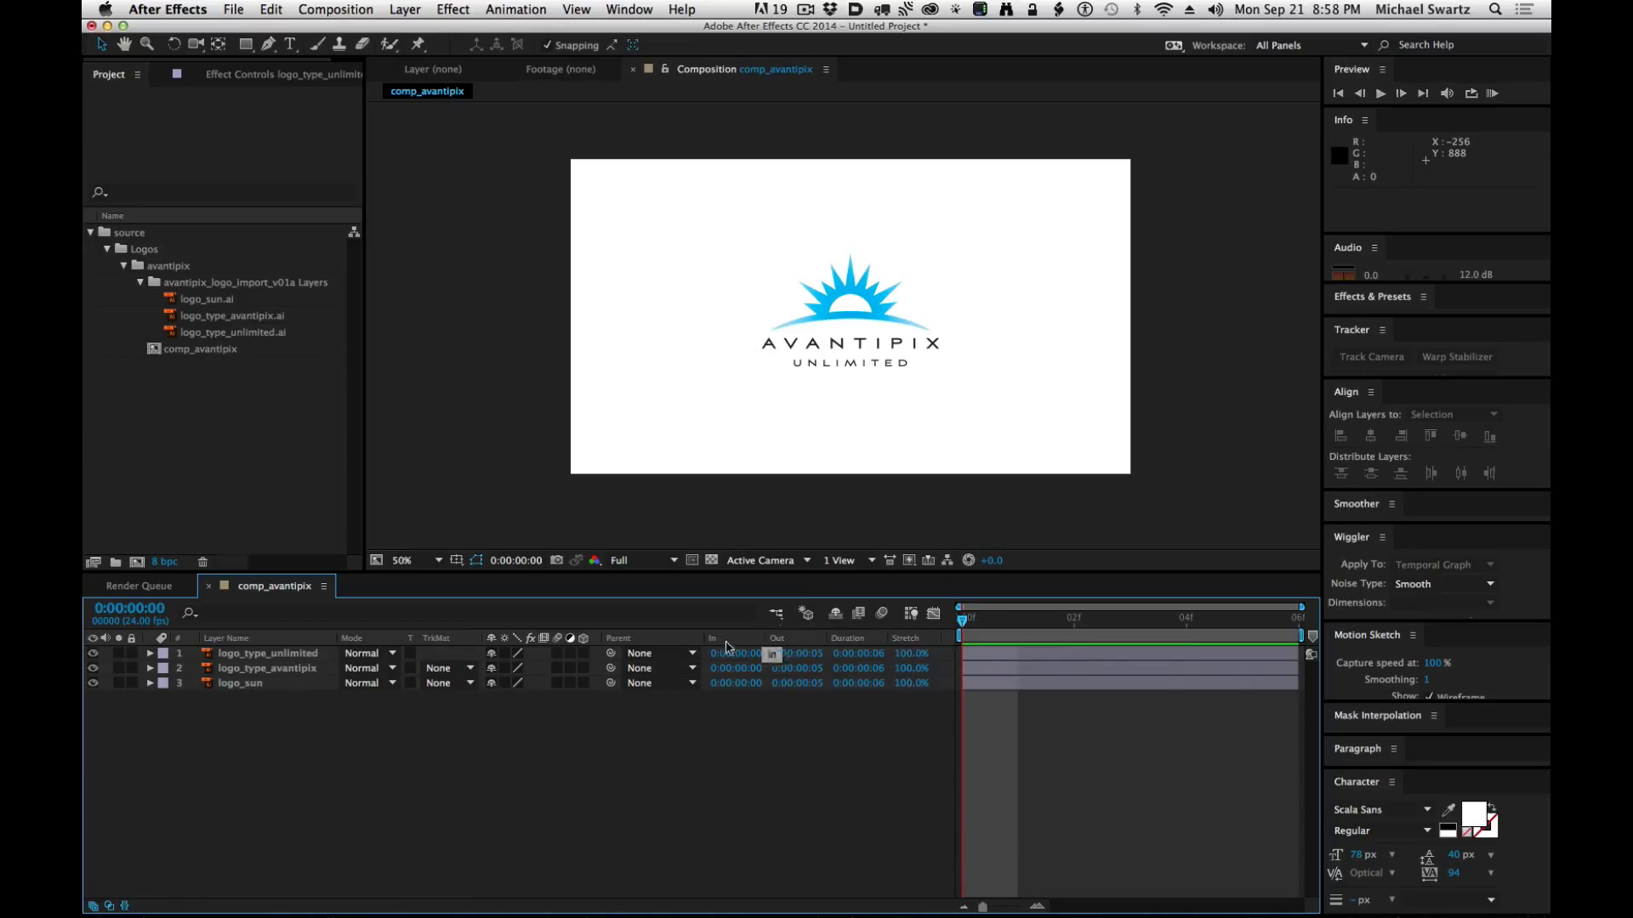
{"action": "left_click", "coordinate": [125, 907]}
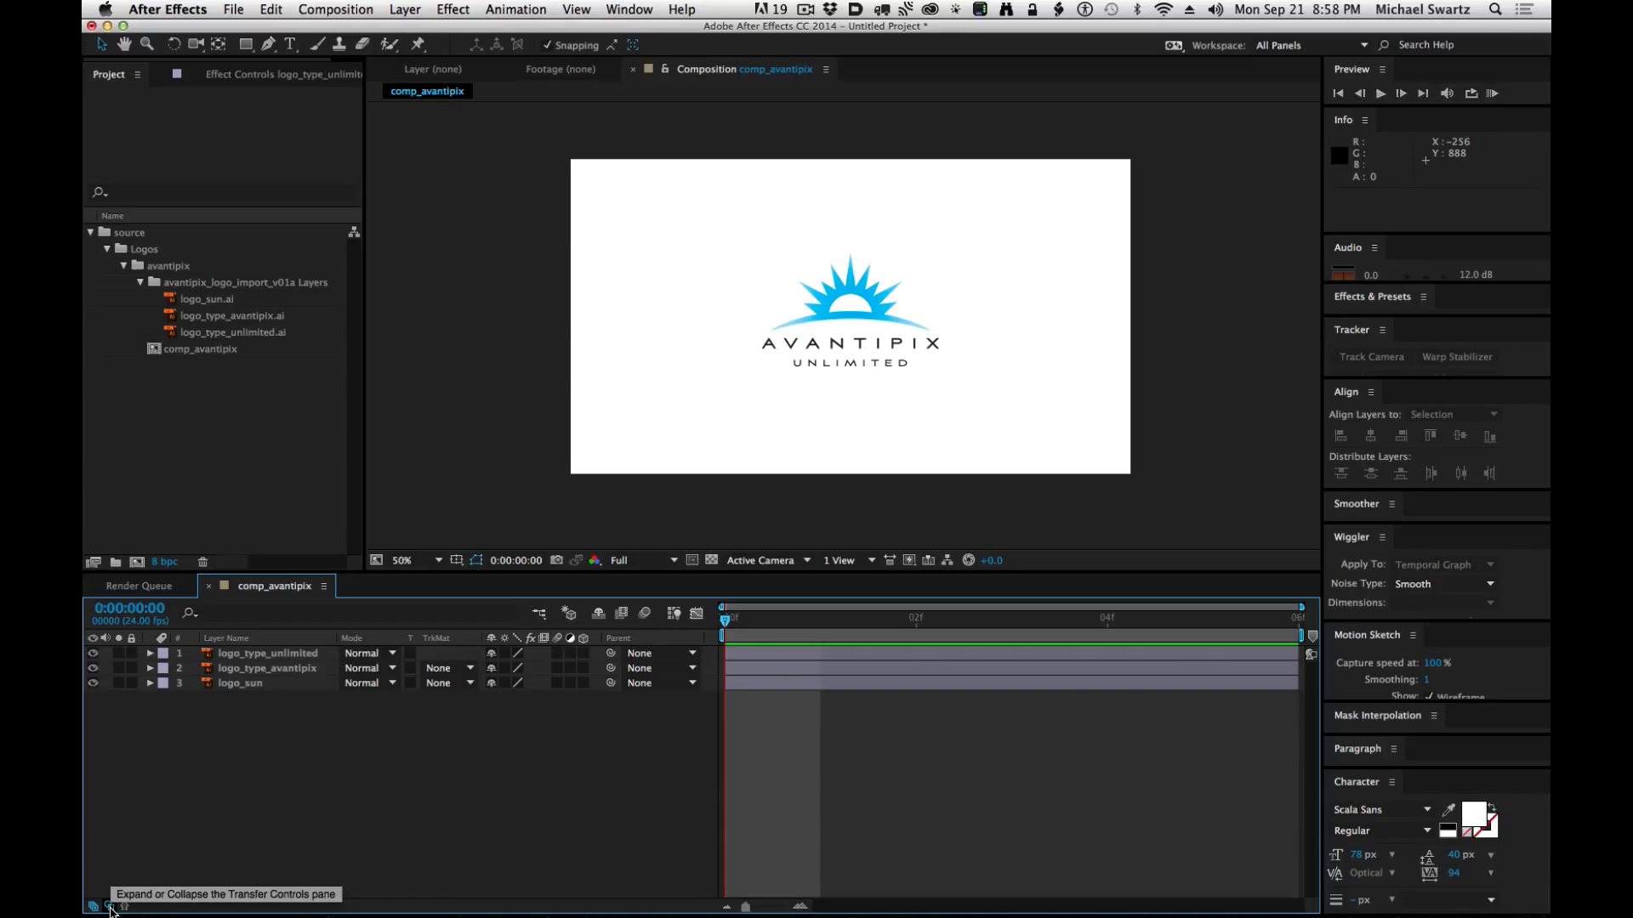
Compare the timeline with and without the Transfer Controls and look through the blending modes for the logo_type_unlimited layer.
{"action": "left_click", "coordinate": [110, 907]}
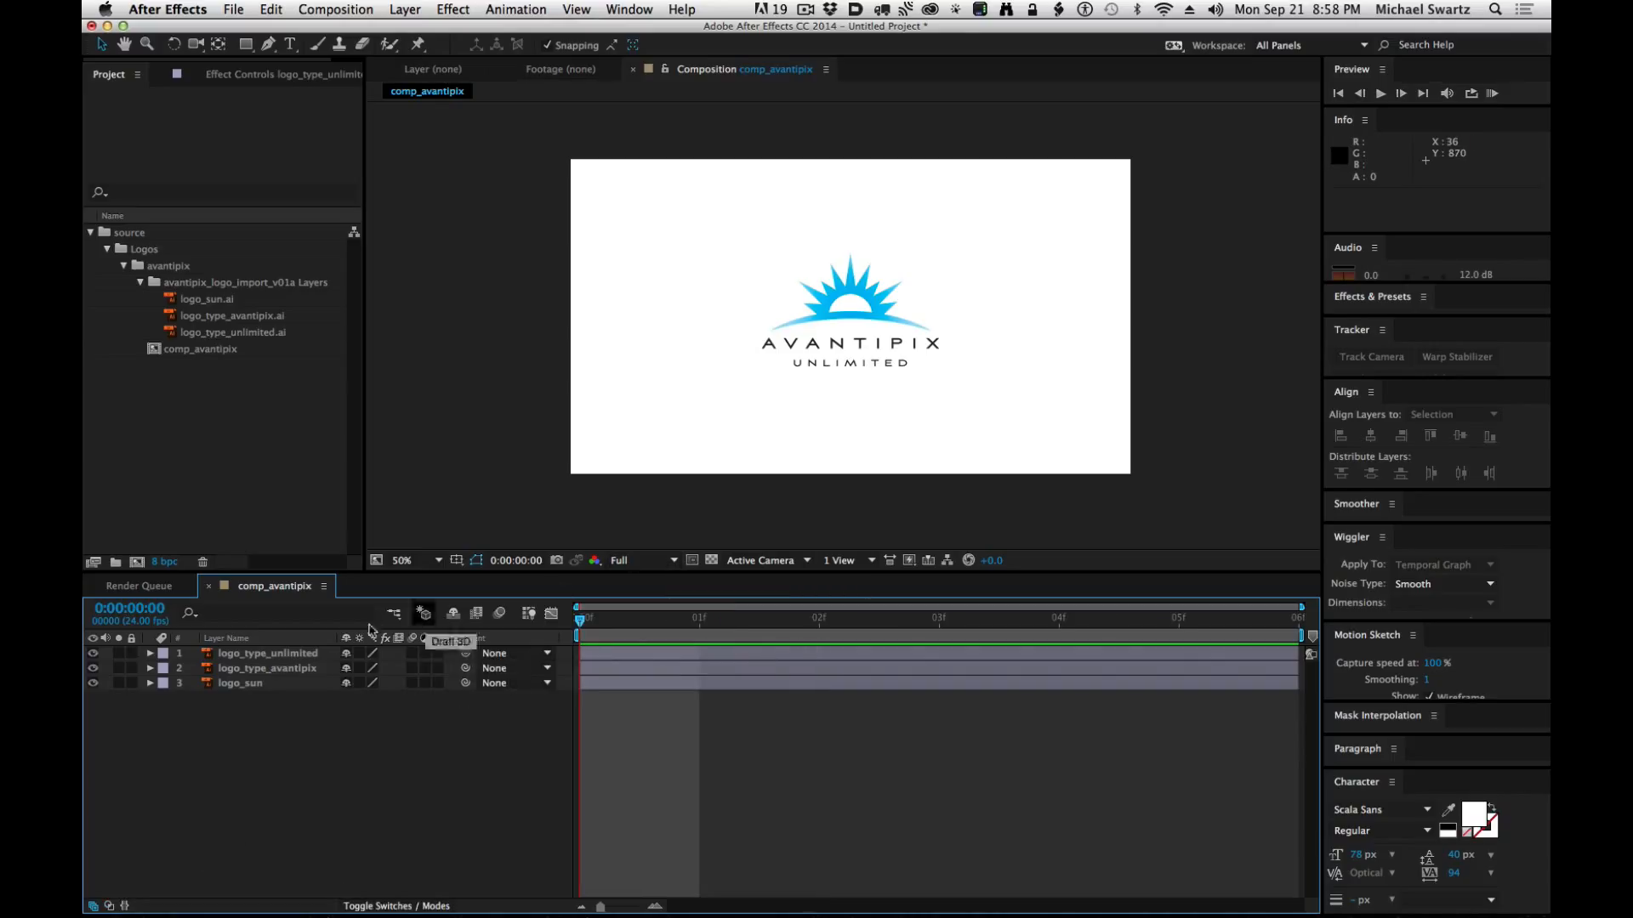
{"action": "left_click", "coordinate": [110, 906]}
{"action": "left_click", "coordinate": [110, 907]}
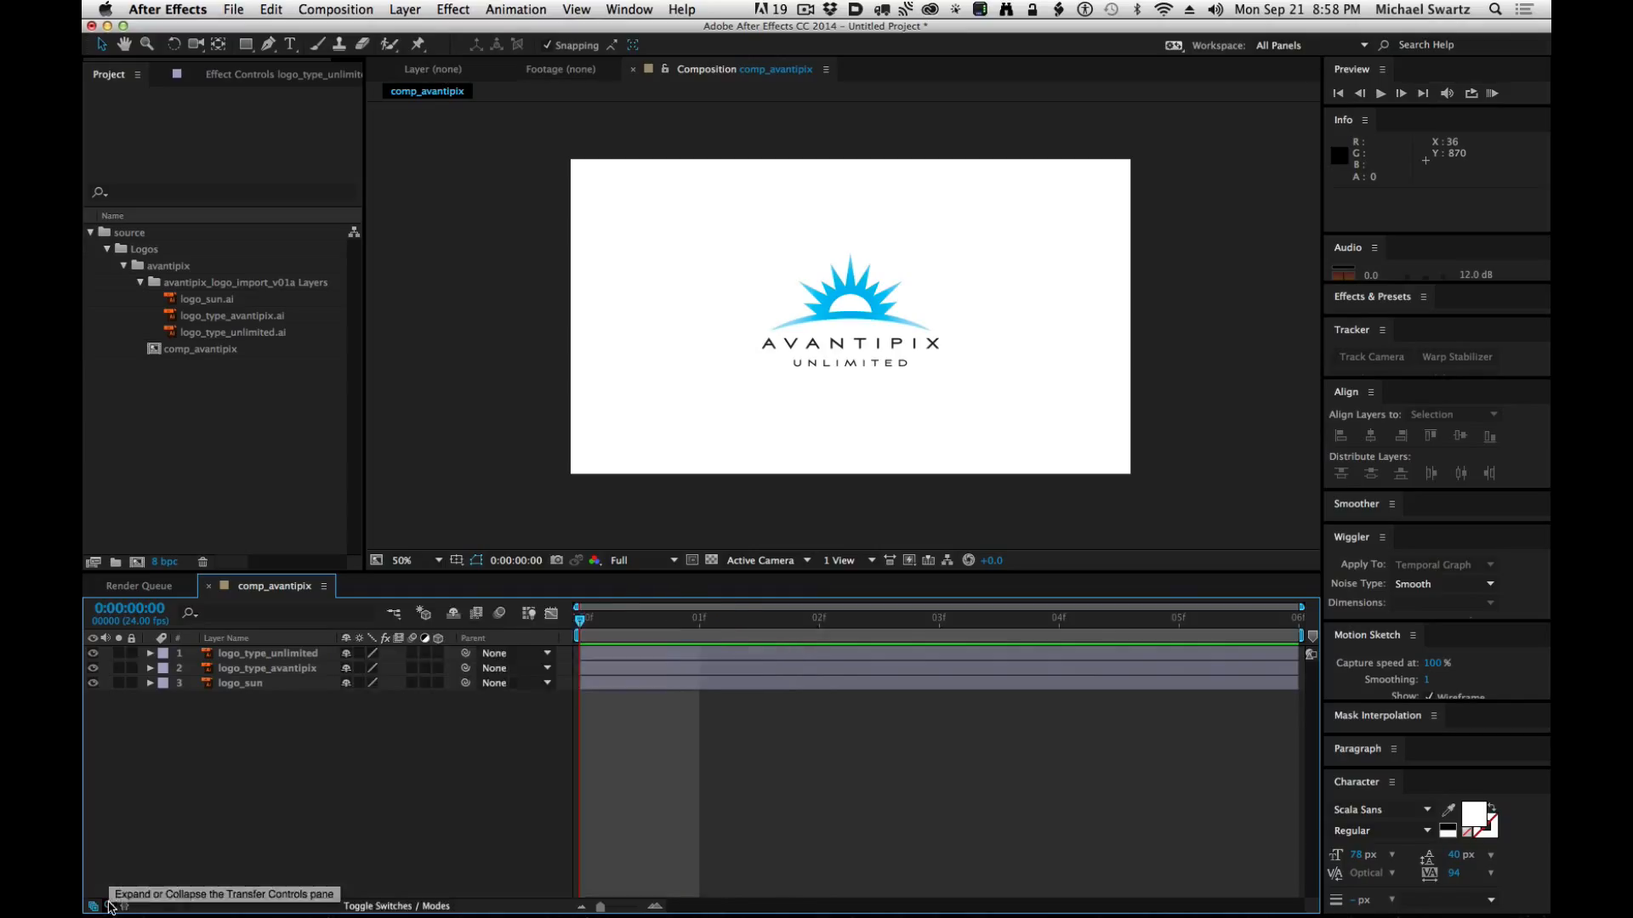
{"action": "left_click", "coordinate": [110, 907]}
{"action": "left_click", "coordinate": [361, 656]}
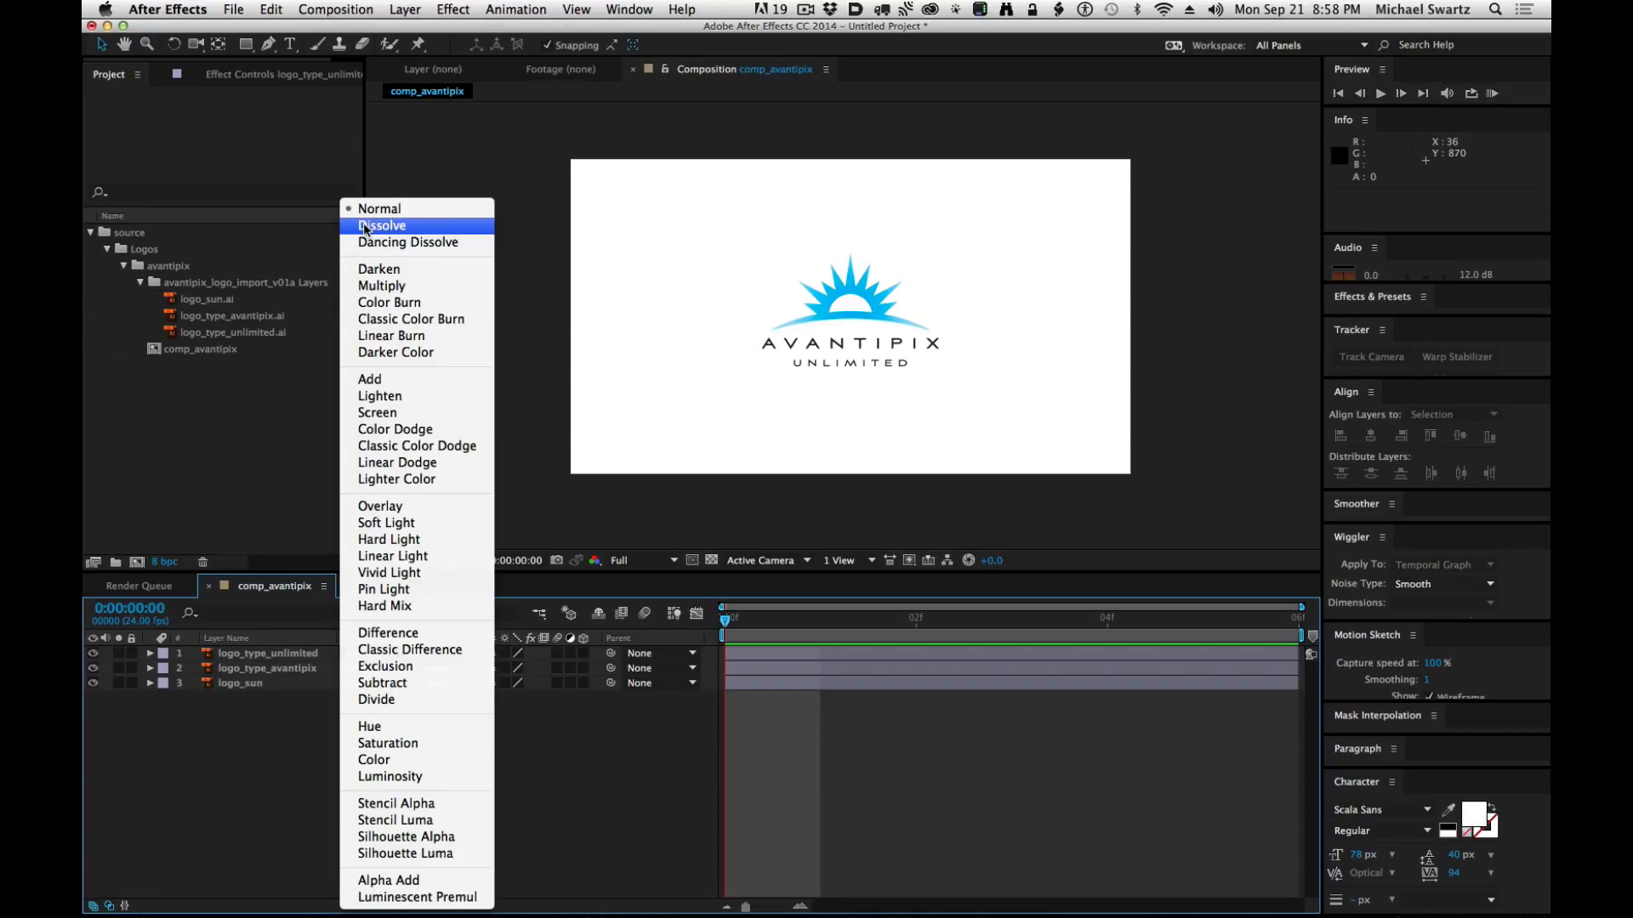
{"action": "left_click", "coordinate": [220, 781]}
Collapse the Transfer Controls pane in the comp_avantipix timeline.
{"action": "left_click", "coordinate": [110, 906]}
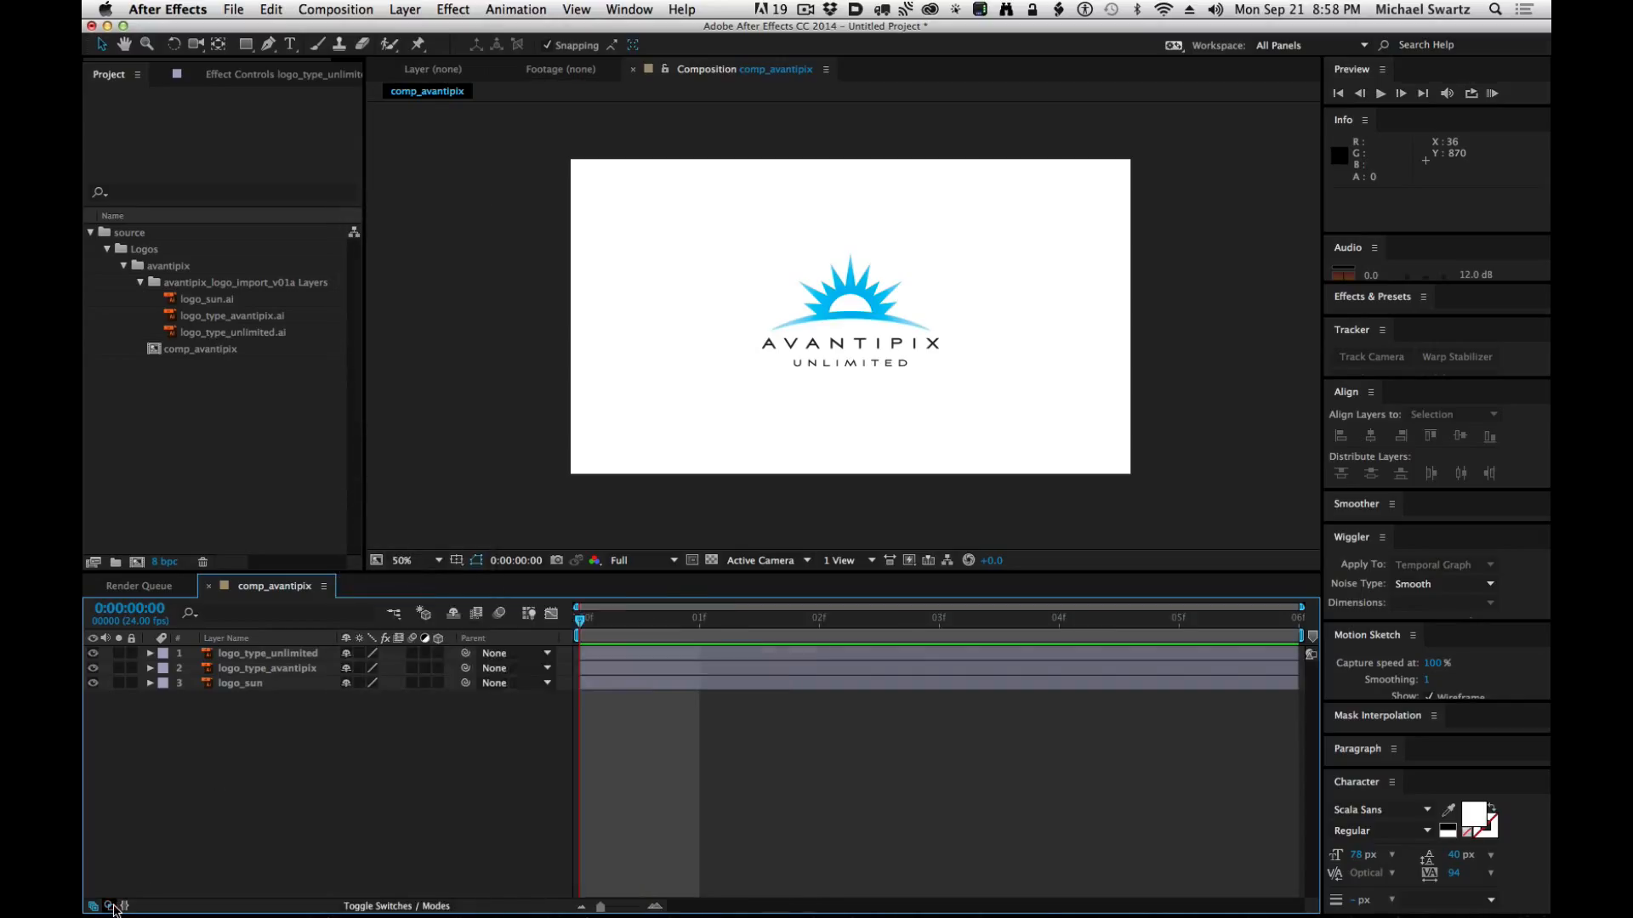
{"action": "left_click", "coordinate": [111, 907]}
{"action": "left_click", "coordinate": [111, 907]}
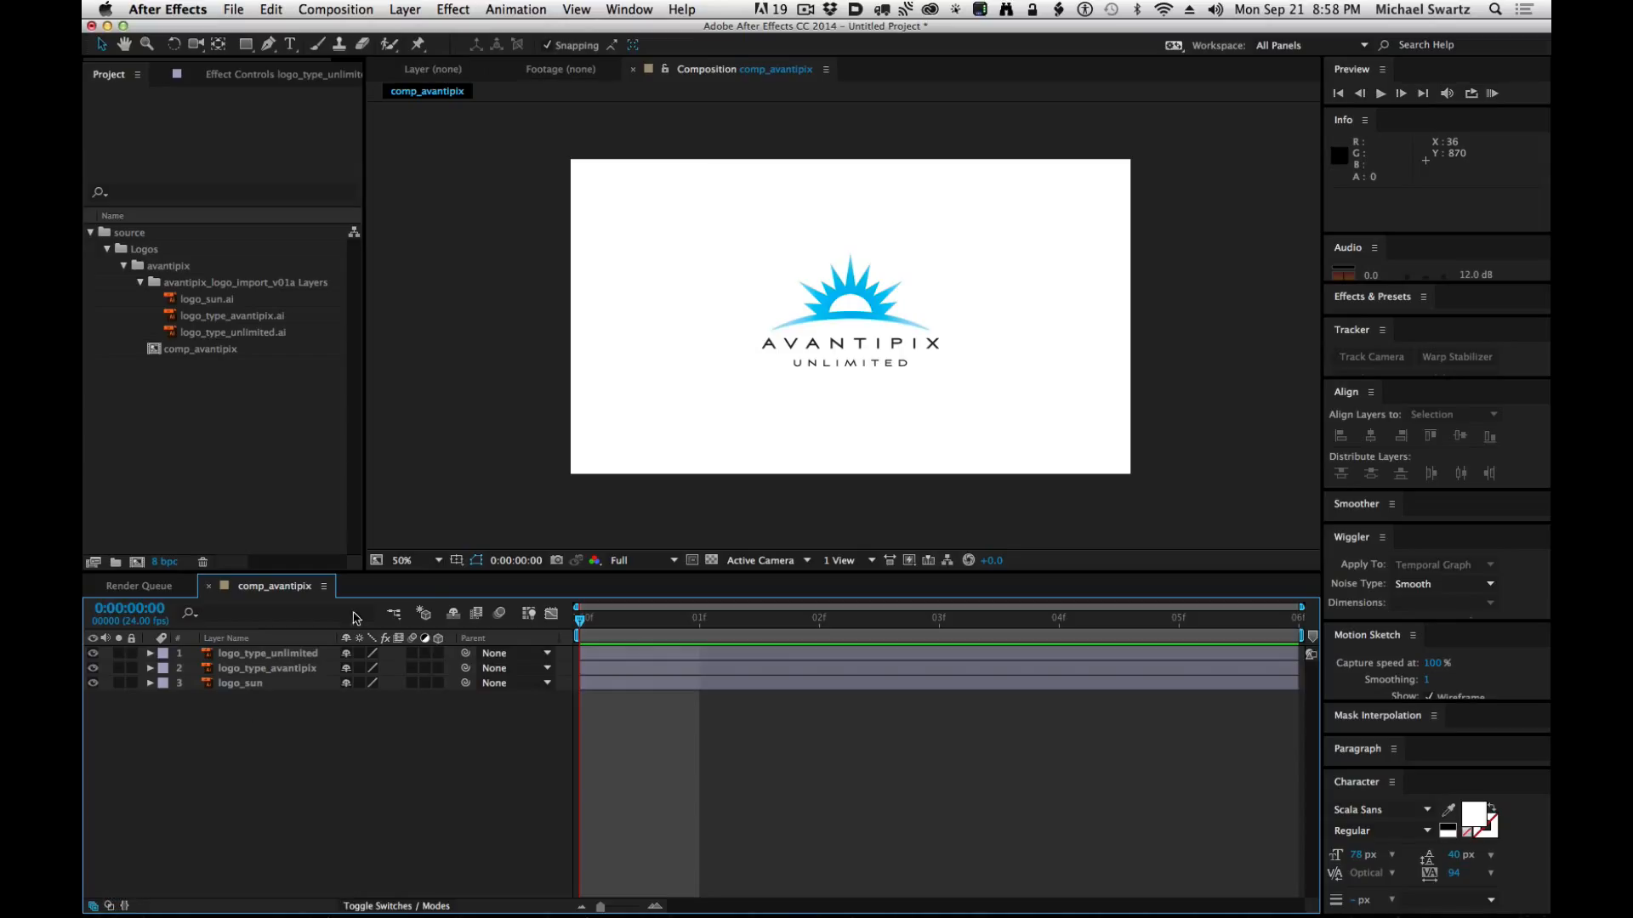
Compare the timeline with and without the Layer Switches pane, leaving the pane expanded.
{"action": "left_click", "coordinate": [94, 906]}
{"action": "left_click", "coordinate": [93, 906]}
{"action": "left_click", "coordinate": [93, 907]}
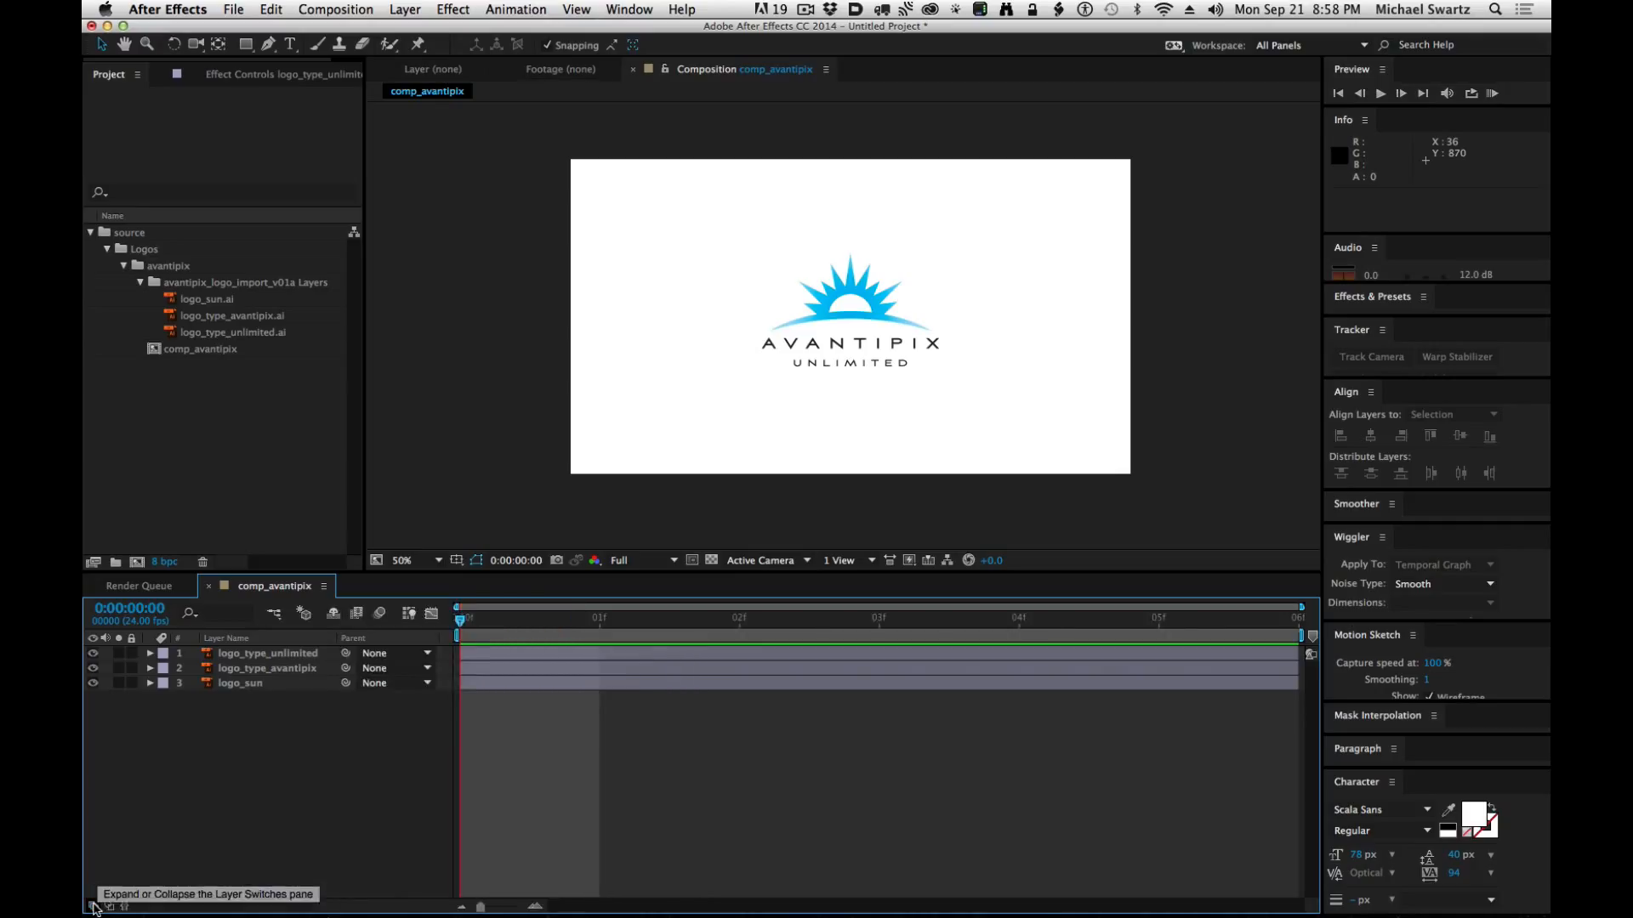
{"action": "left_click", "coordinate": [94, 907]}
{"action": "left_click", "coordinate": [93, 906]}
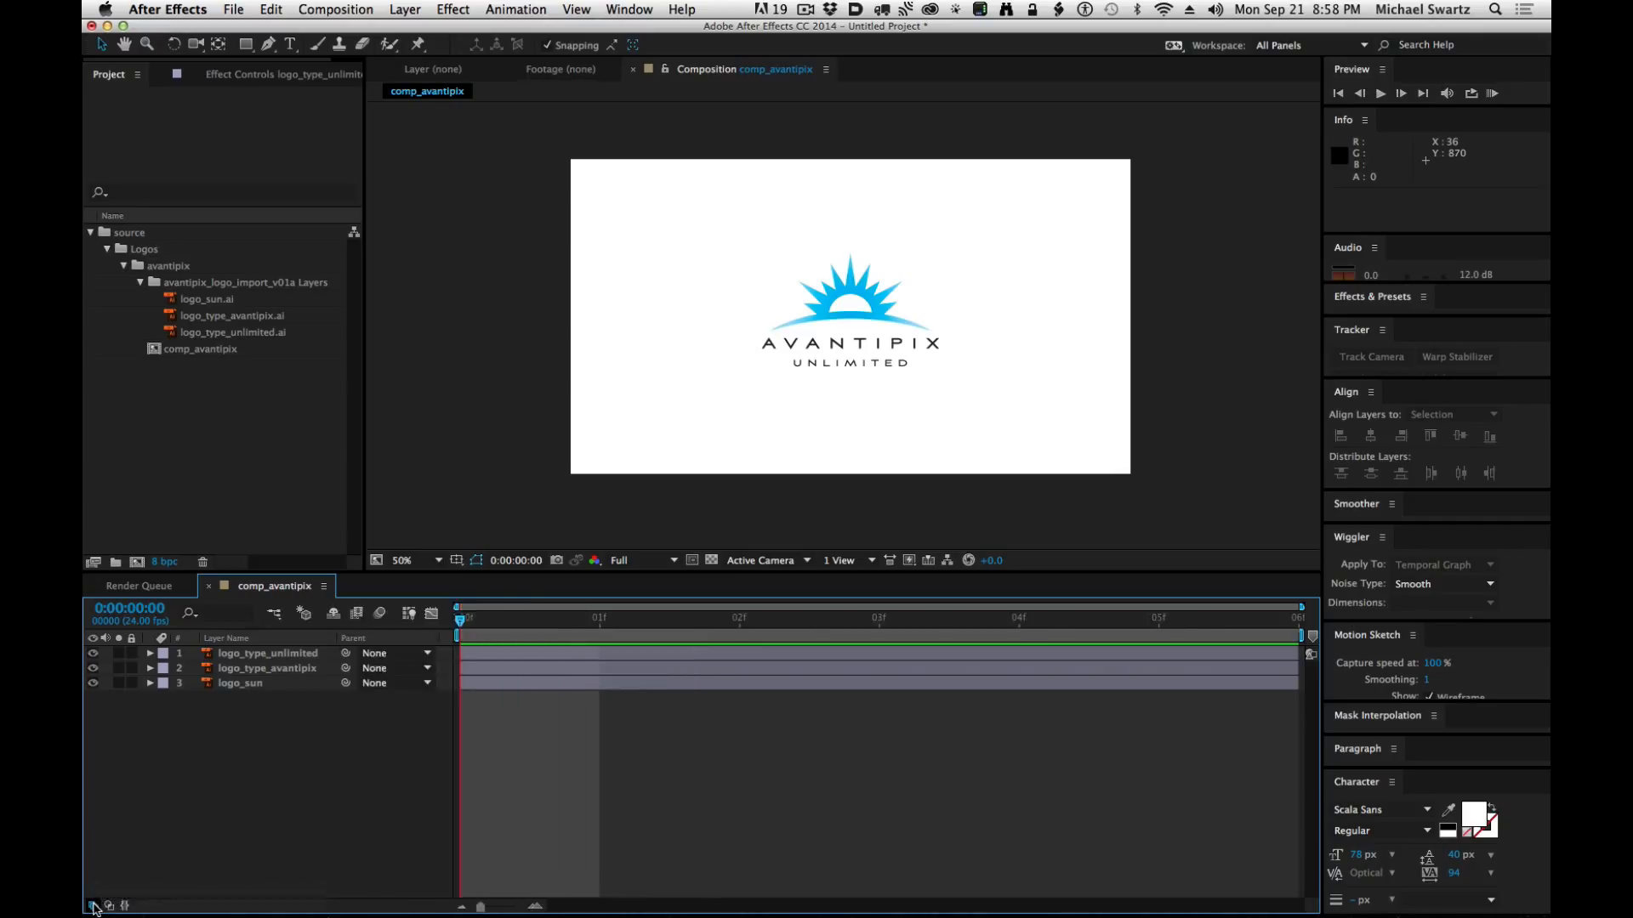
{"action": "left_click", "coordinate": [94, 907]}
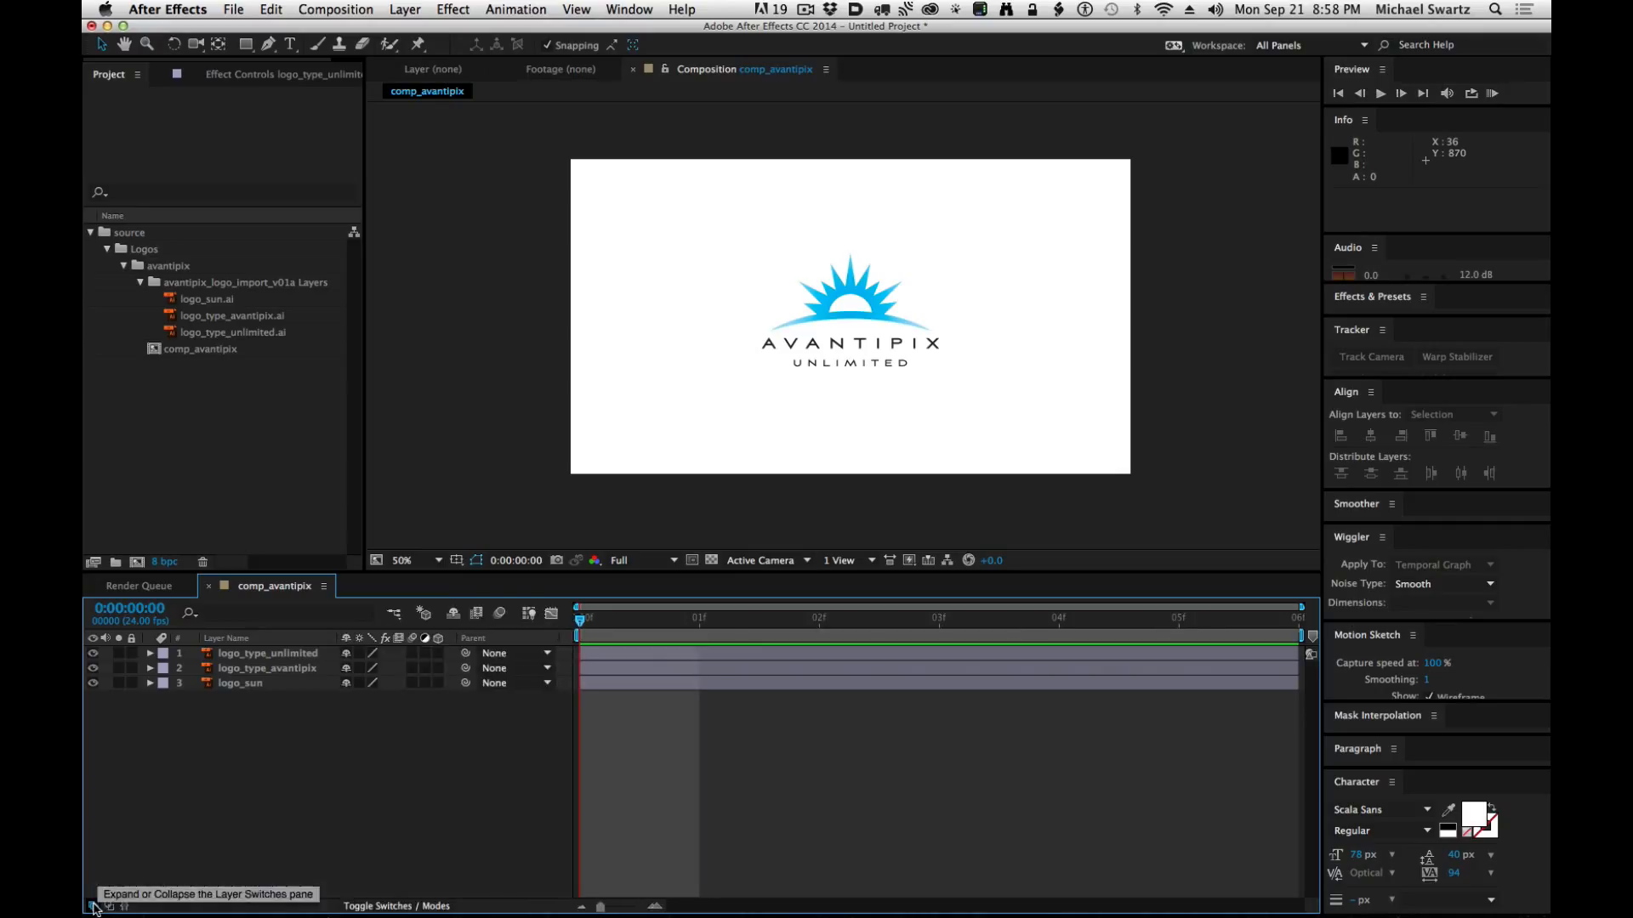
Switch the quality of the logo_type_unlimited, logo_type_avantipix and logo_sun layers to Draft.
{"action": "left_click", "coordinate": [374, 654]}
{"action": "left_click", "coordinate": [373, 668]}
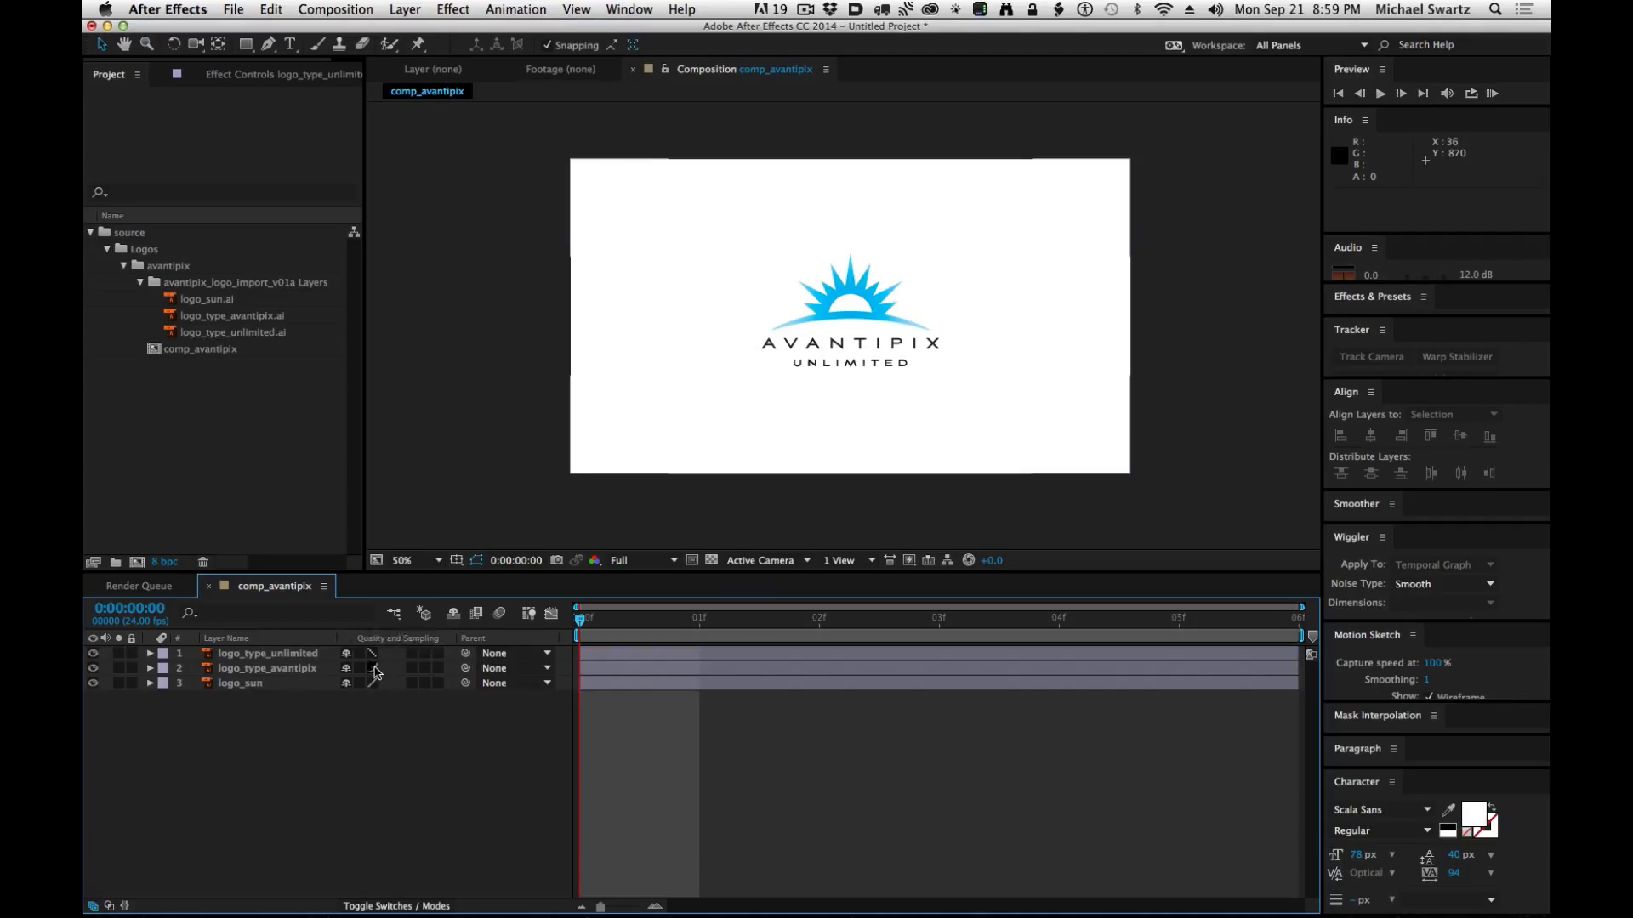
{"action": "left_click", "coordinate": [373, 683]}
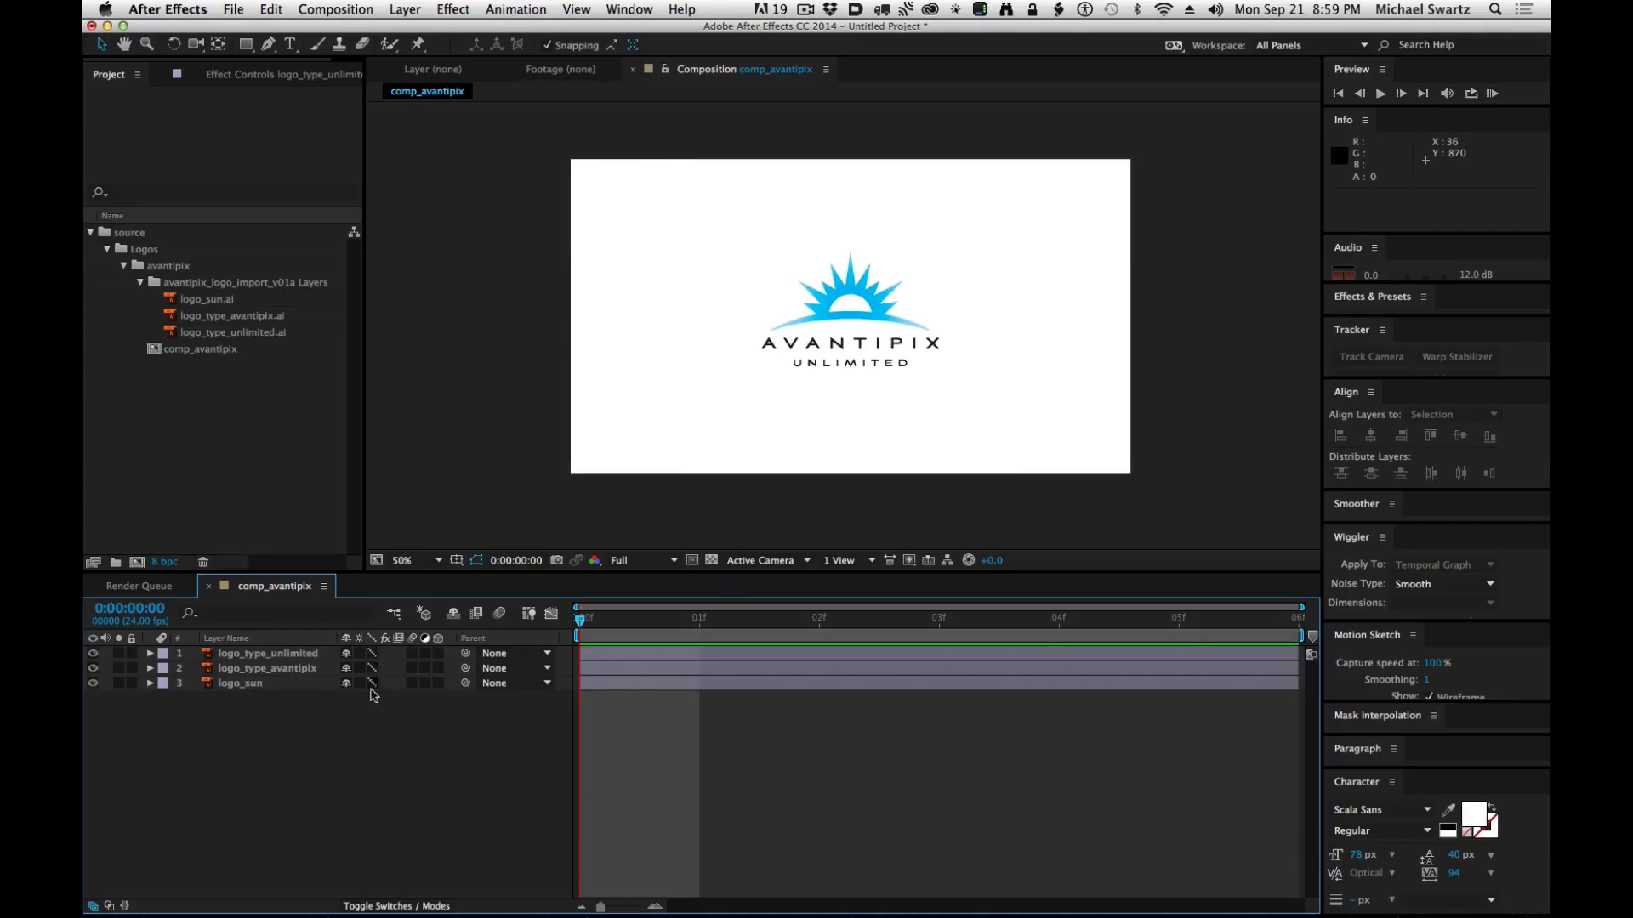
Examine the edges of the Draft-quality logo in the composition at several magnifications.
{"action": "scroll", "coordinate": [839, 444], "scroll_direction": "up", "scroll_amount": 1}
{"action": "scroll", "coordinate": [839, 444], "scroll_direction": "up", "scroll_amount": 1}
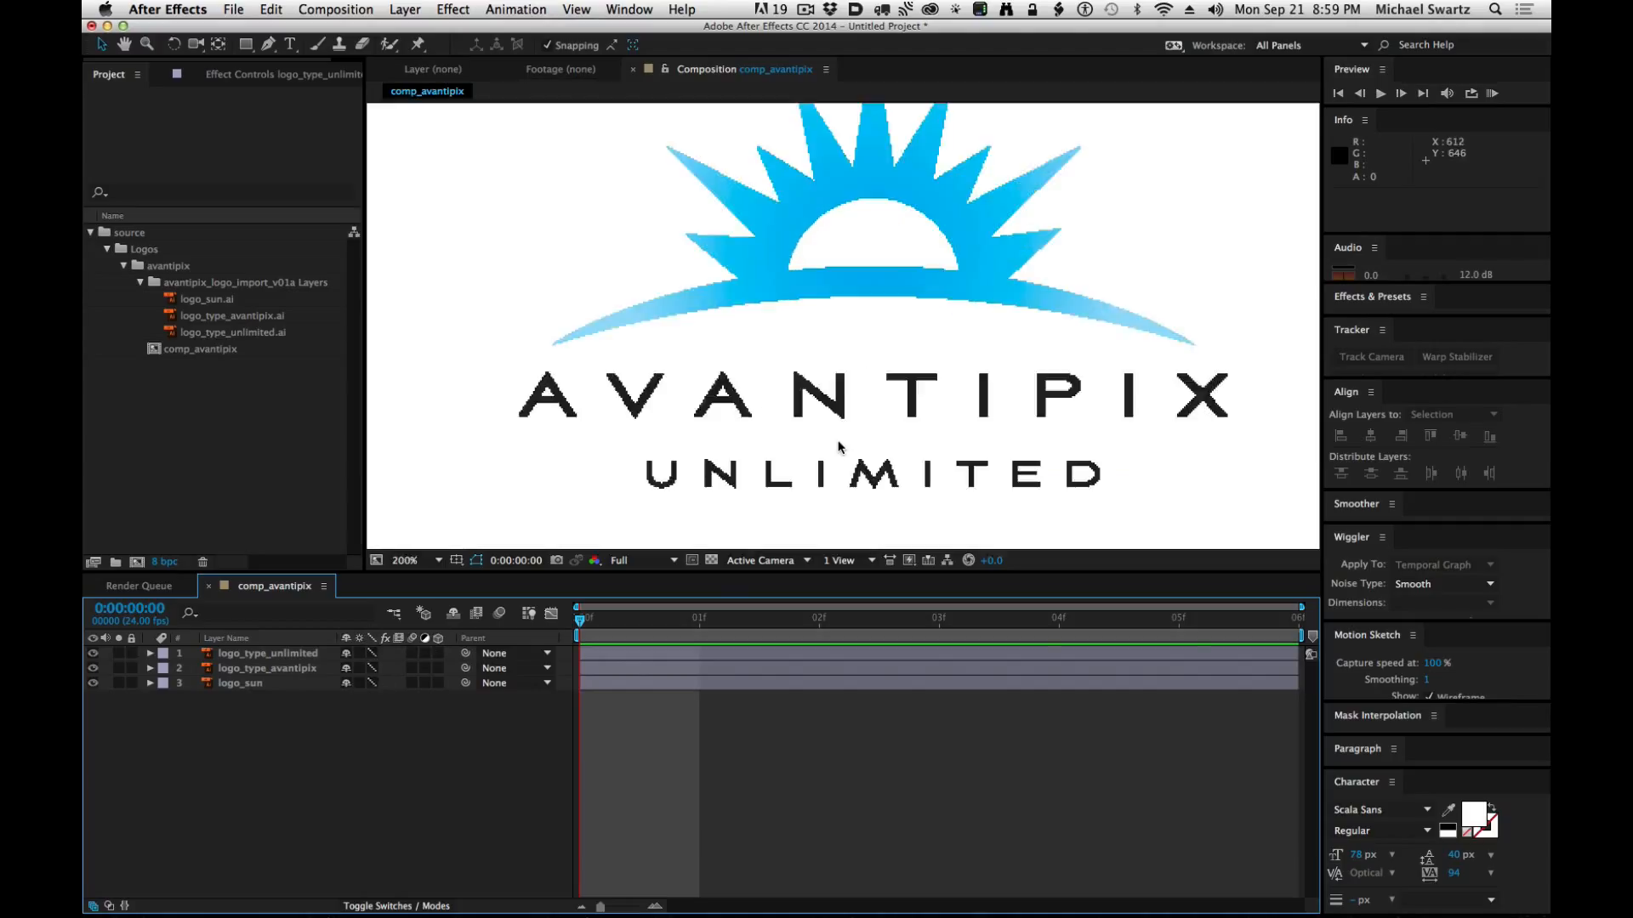
{"action": "scroll", "coordinate": [833, 450], "scroll_direction": "down", "scroll_amount": 1}
{"action": "scroll", "coordinate": [830, 455], "scroll_direction": "up", "scroll_amount": 1}
{"action": "scroll", "coordinate": [877, 396], "scroll_direction": "down", "scroll_amount": 4}
{"action": "scroll", "coordinate": [868, 340], "scroll_direction": "up", "scroll_amount": 3}
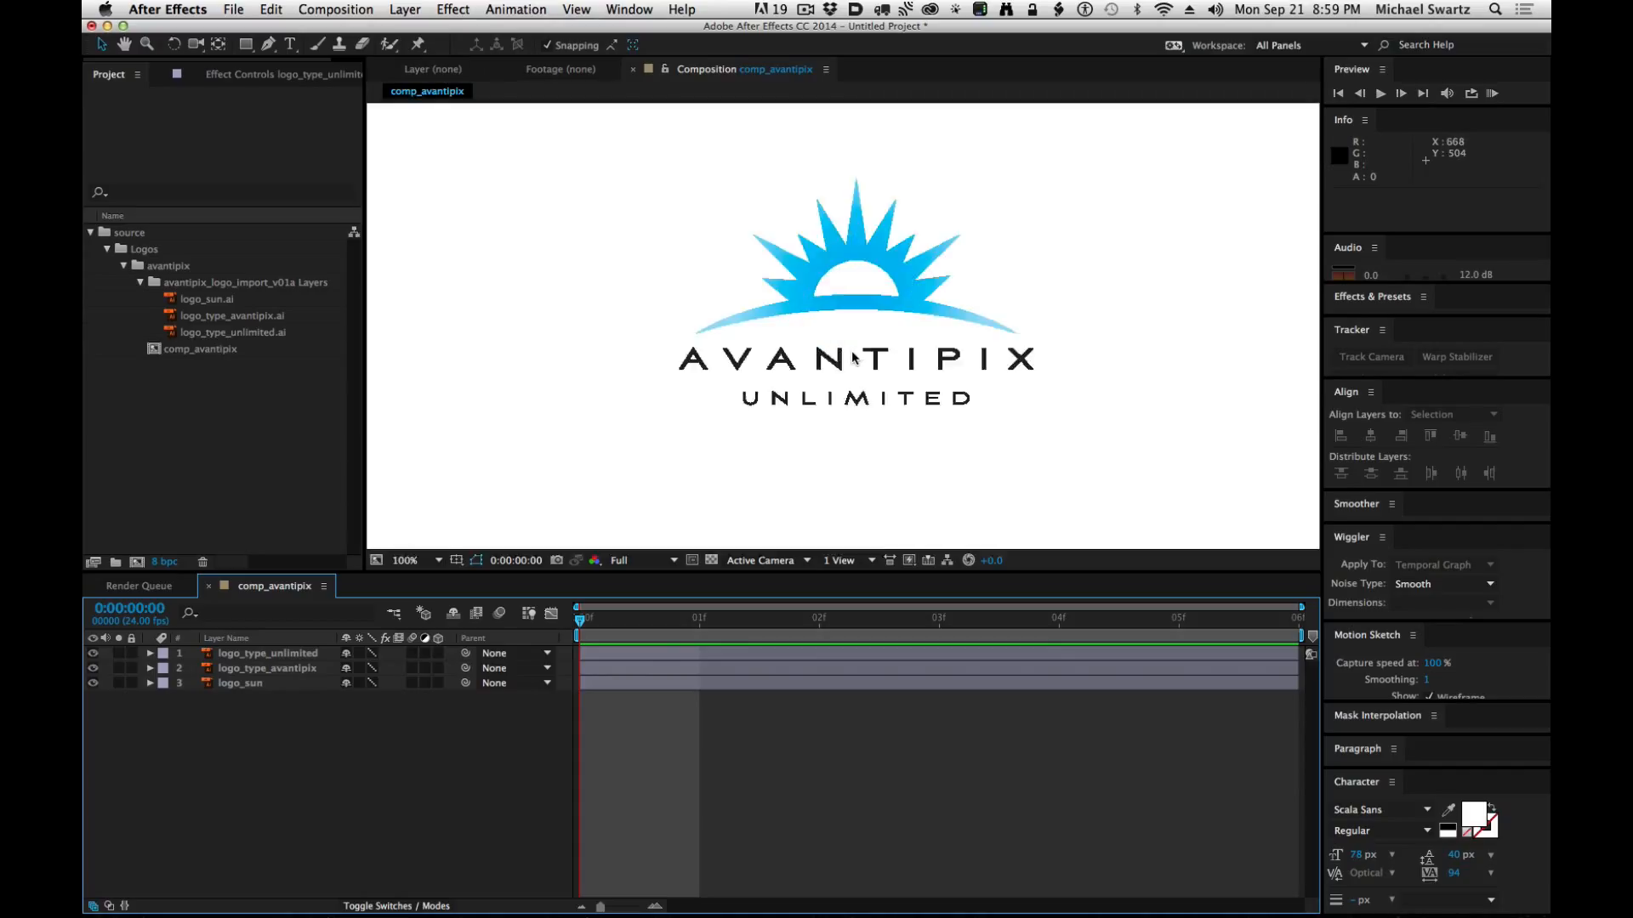
{"action": "scroll", "coordinate": [853, 358], "scroll_direction": "down", "scroll_amount": 2}
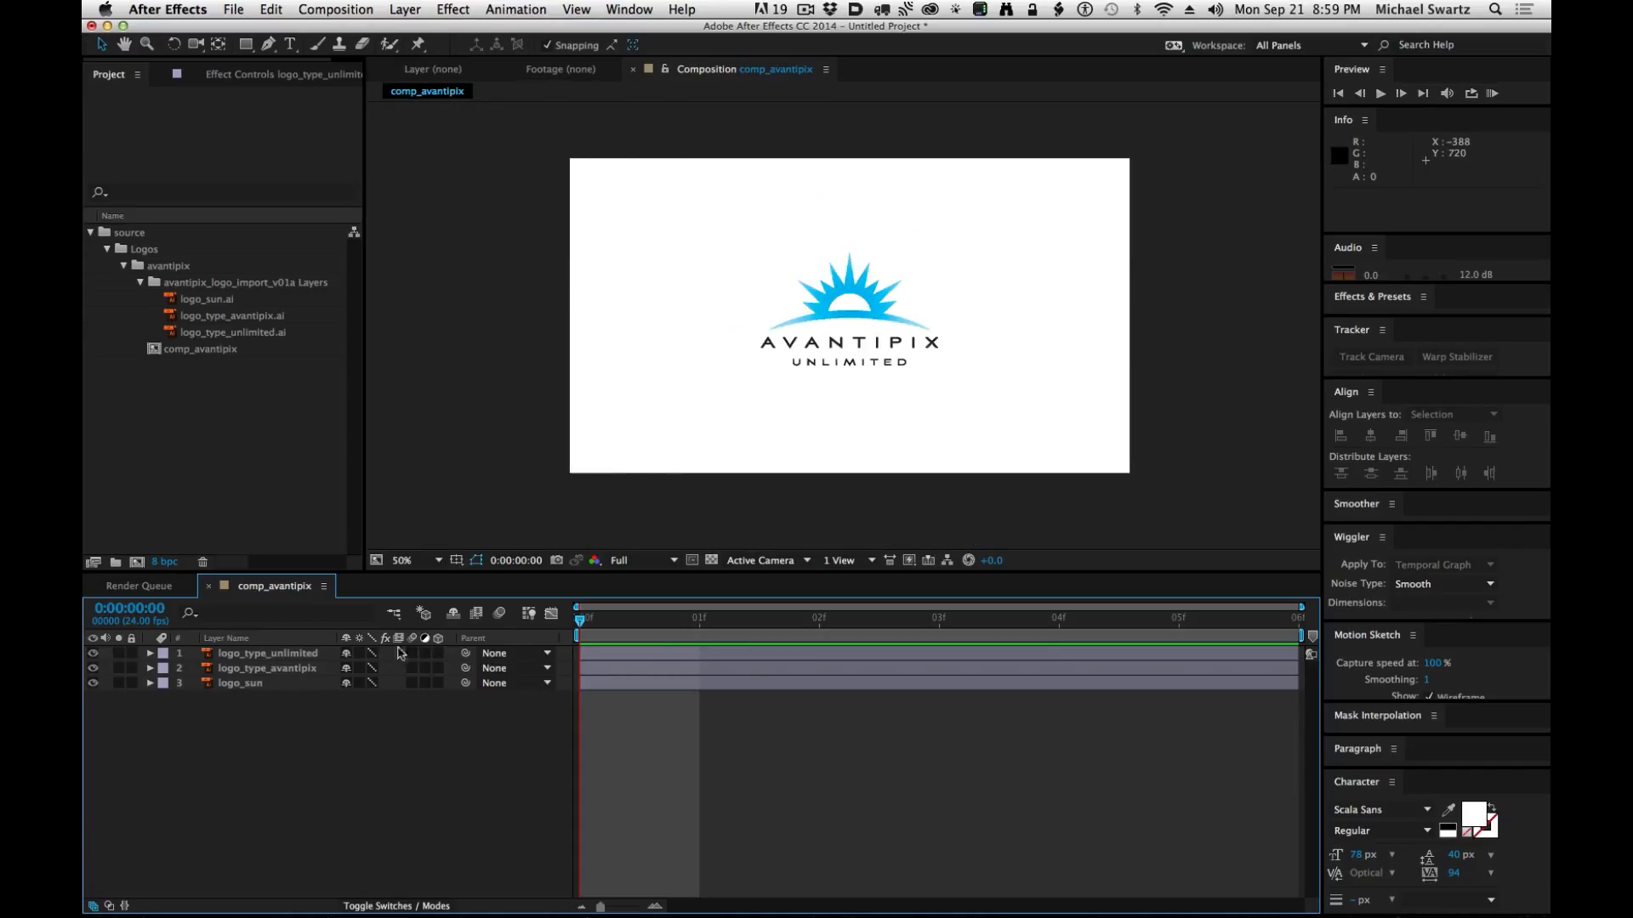
Switch the quality of all three logo layers back to Best and check the logo at 100% magnification.
{"action": "left_click_drag", "start_coordinate": [372, 654], "coordinate": [373, 683]}
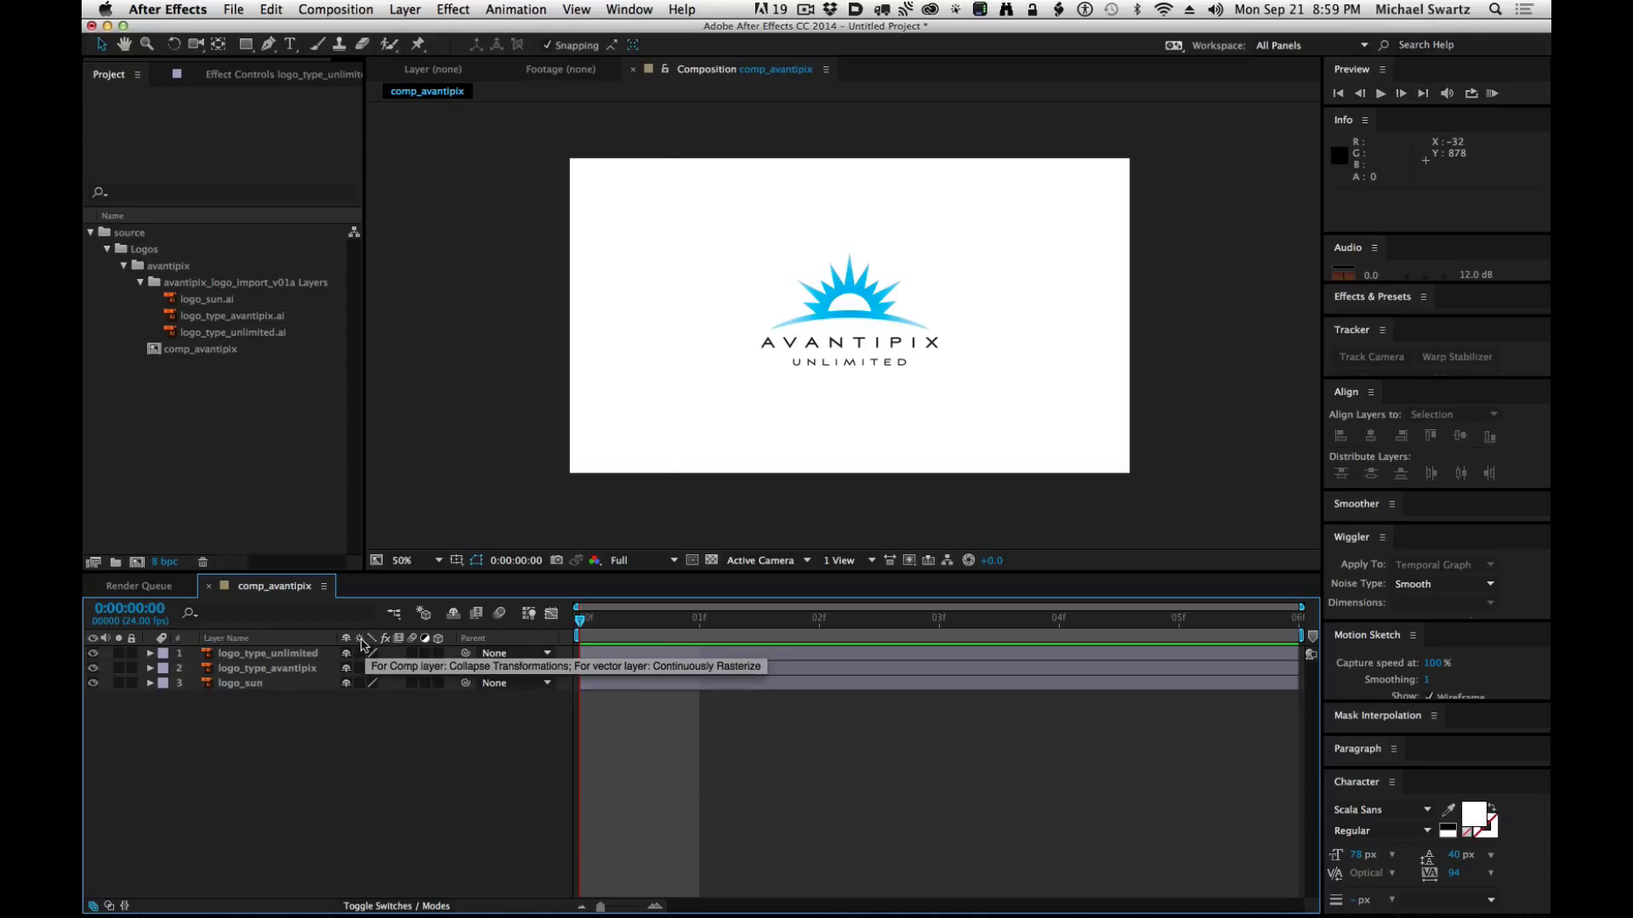
{"action": "key", "text": "period"}
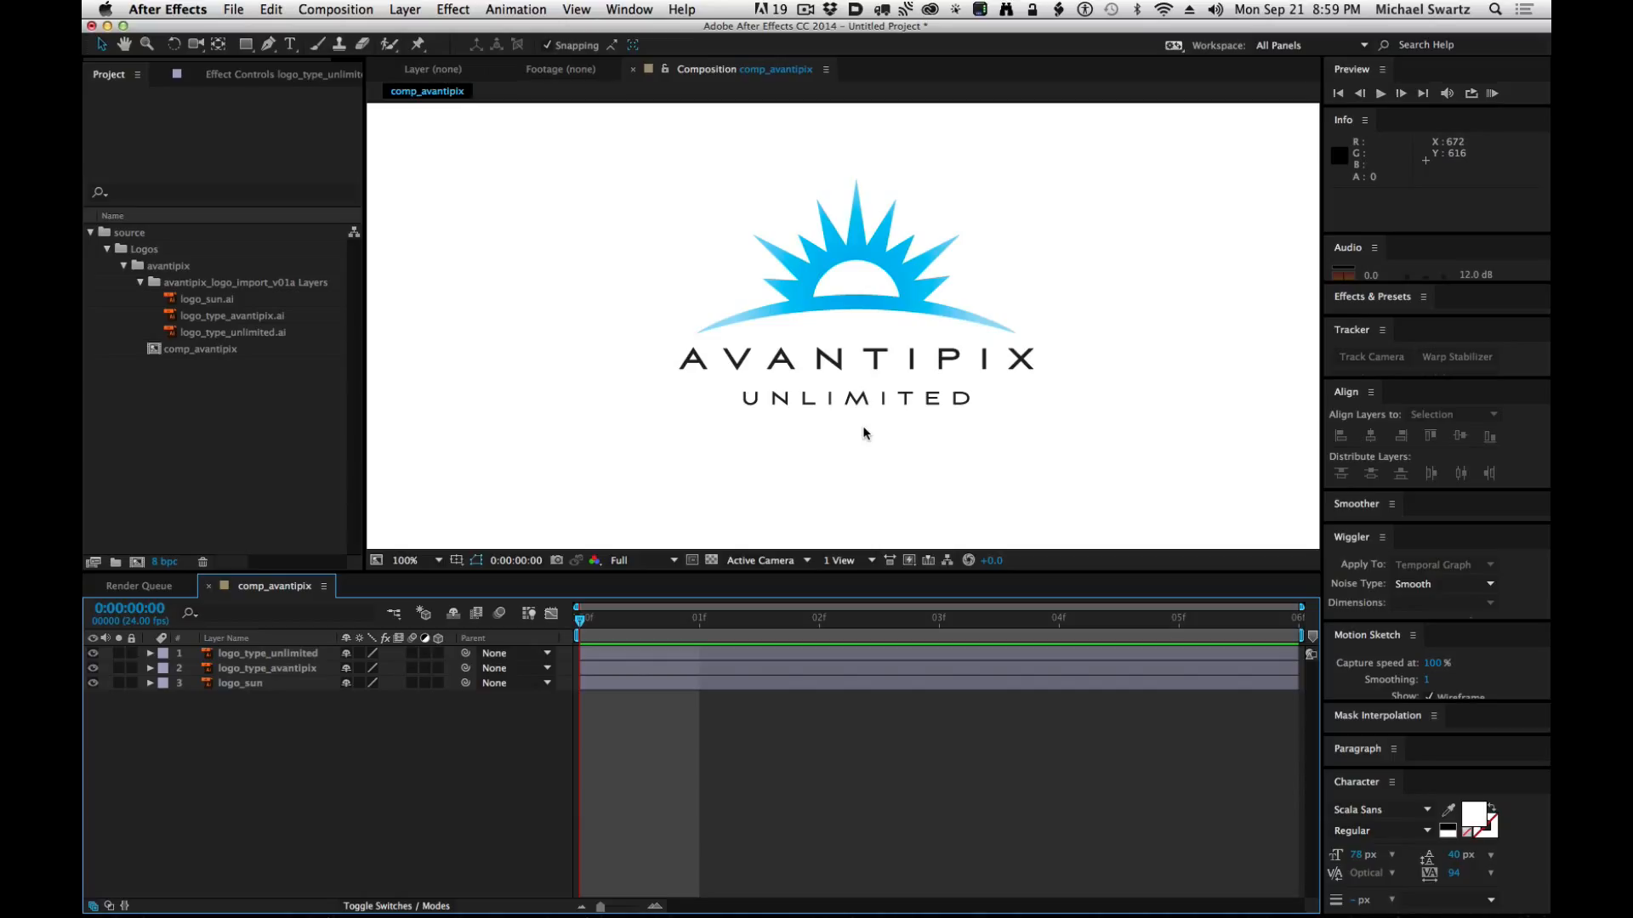
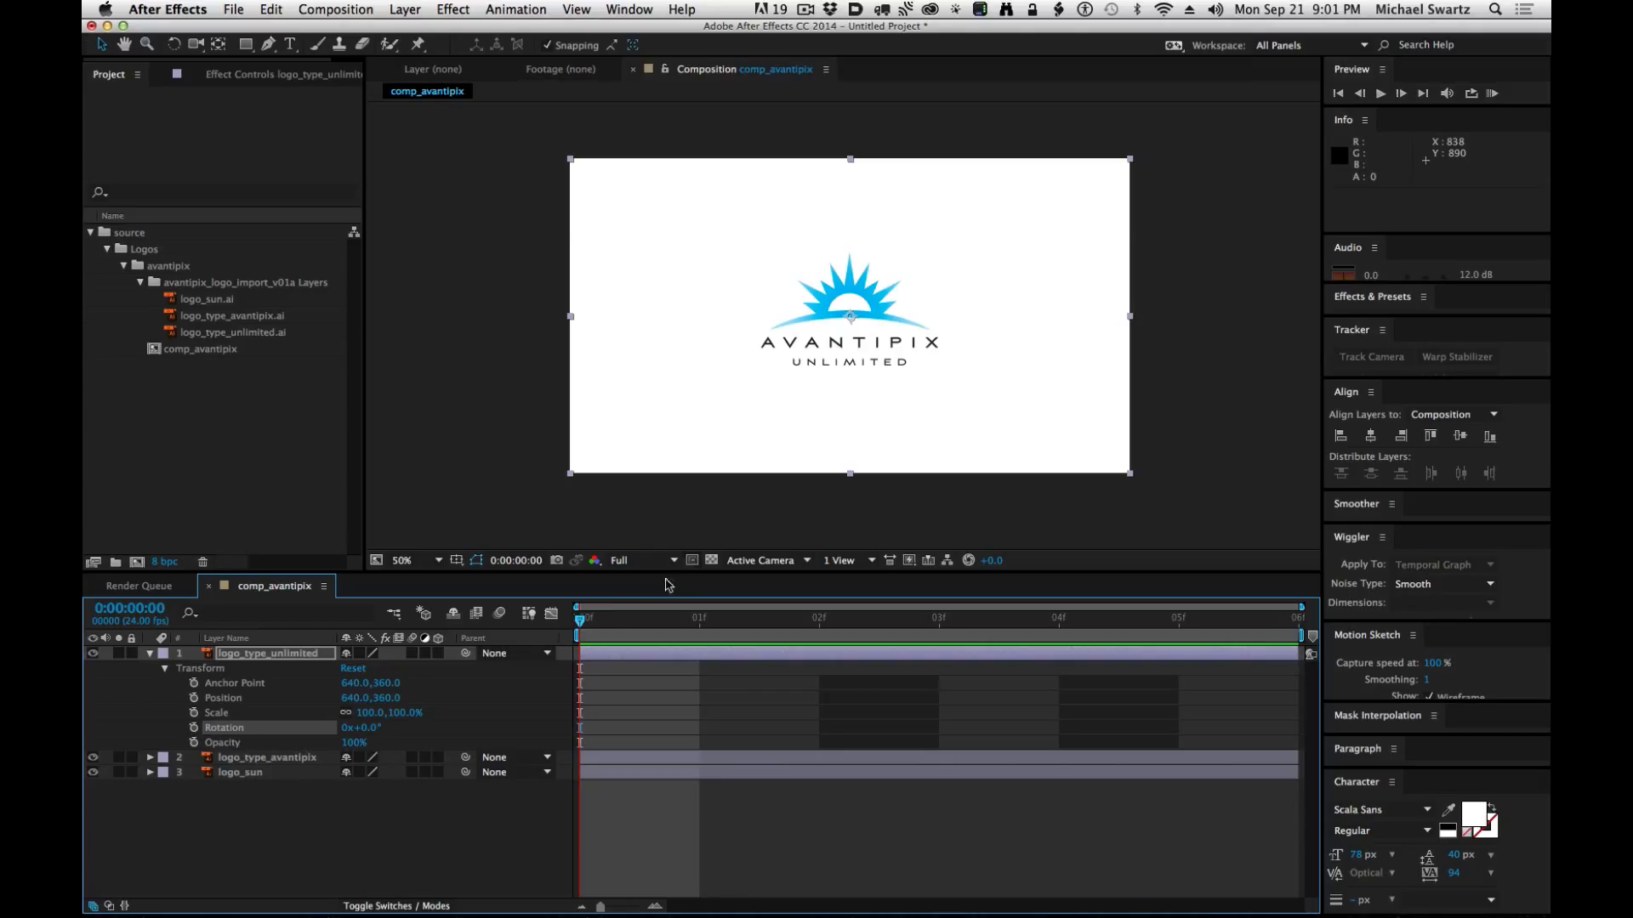
Expand the Transform properties of the logo_type_avantipix and logo_sun layers to compare them with those of logo_type_unlimited.
{"action": "left_click", "coordinate": [460, 459]}
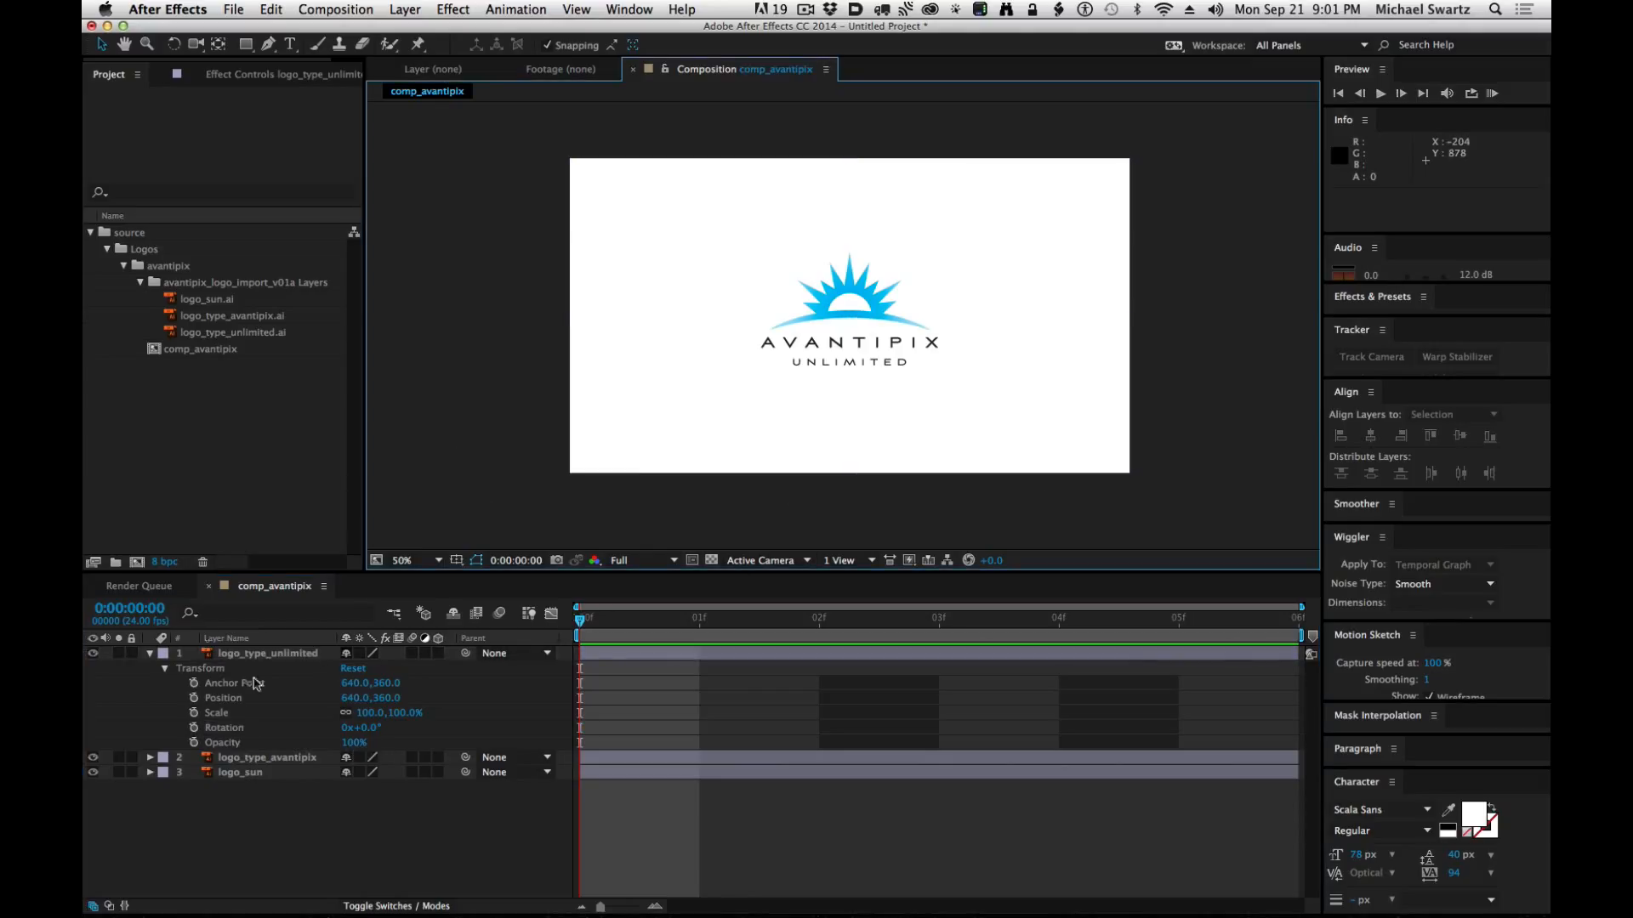
{"action": "left_click", "coordinate": [150, 773]}
{"action": "left_click", "coordinate": [150, 758]}
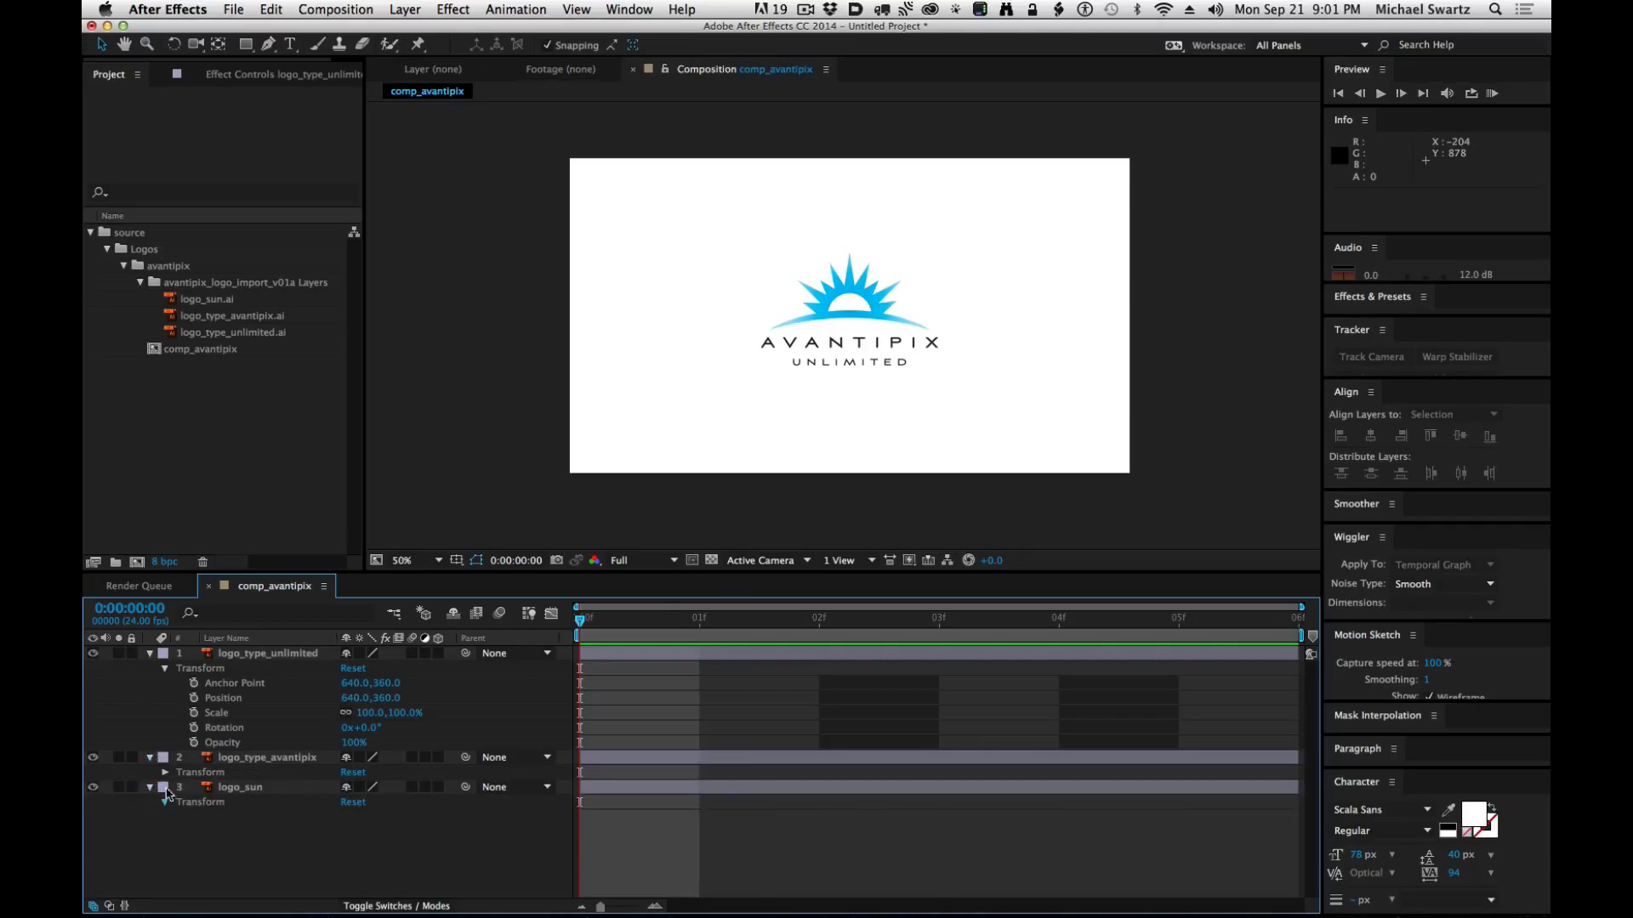
{"action": "left_click", "coordinate": [165, 800]}
{"action": "left_click", "coordinate": [165, 773]}
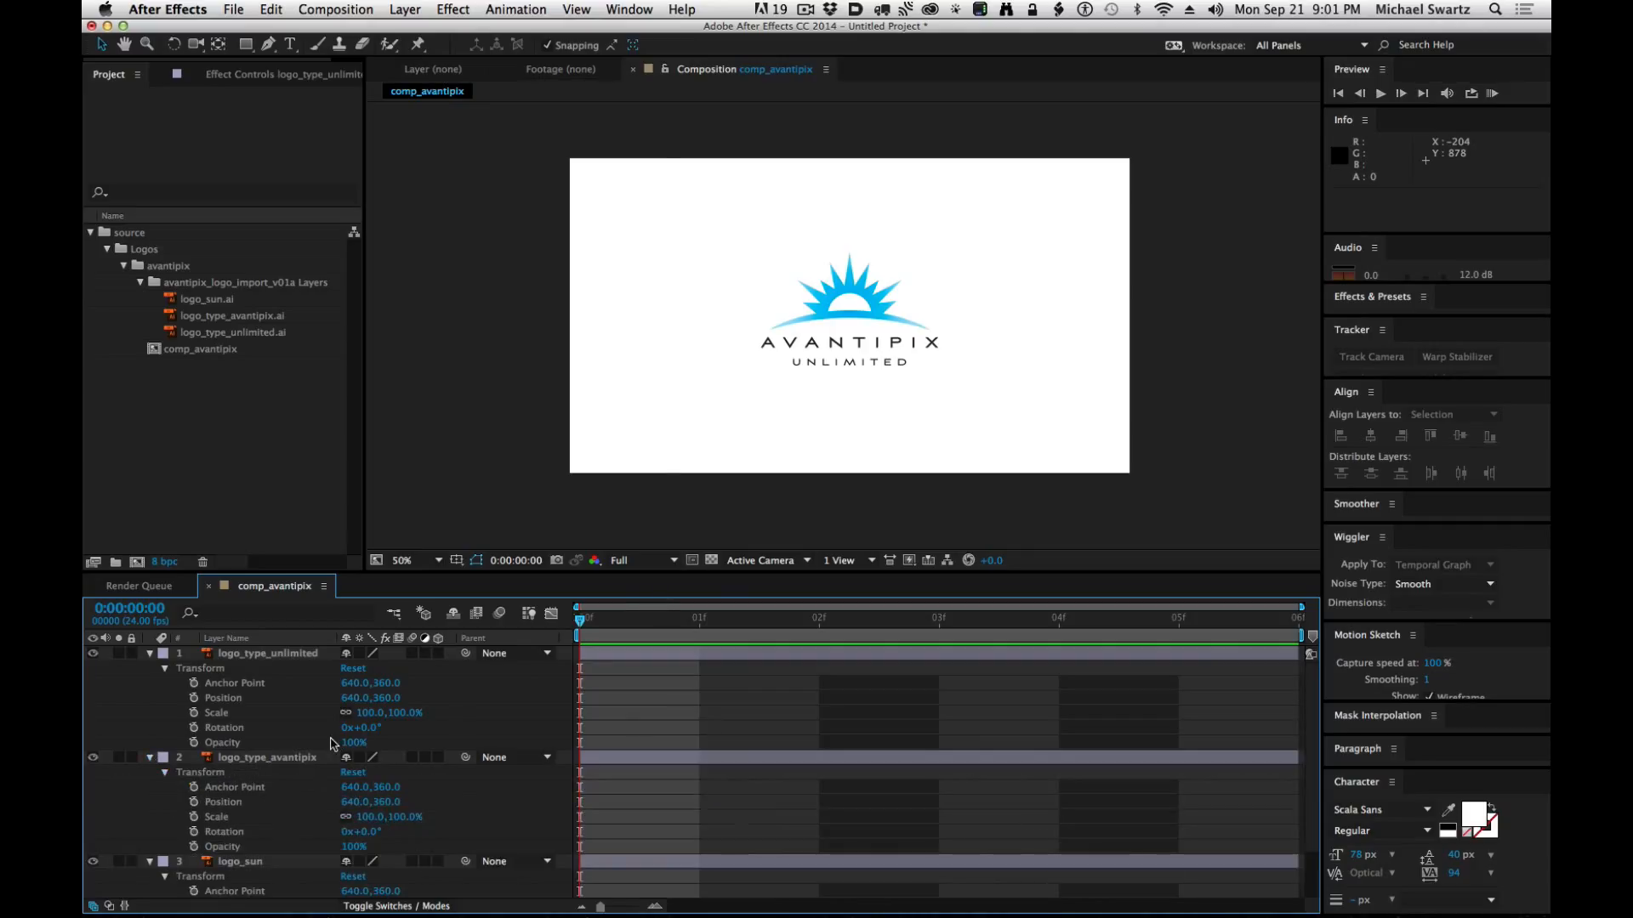
{"action": "left_click", "coordinate": [475, 368]}
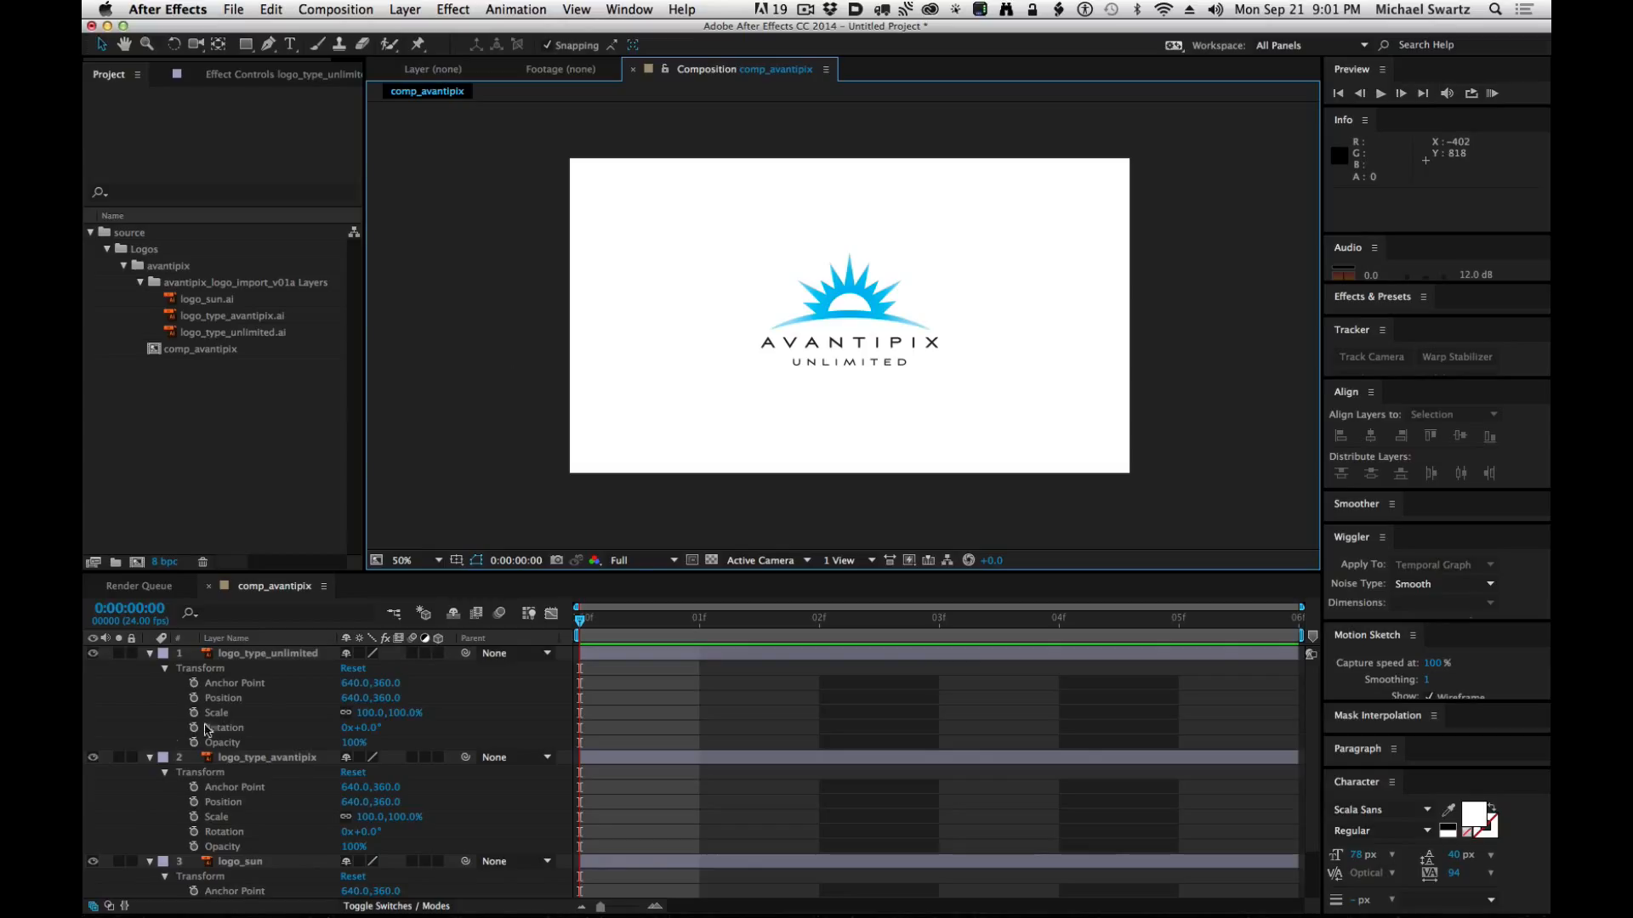
Collapse the properties of all three logo layers.
{"action": "left_click", "coordinate": [150, 757]}
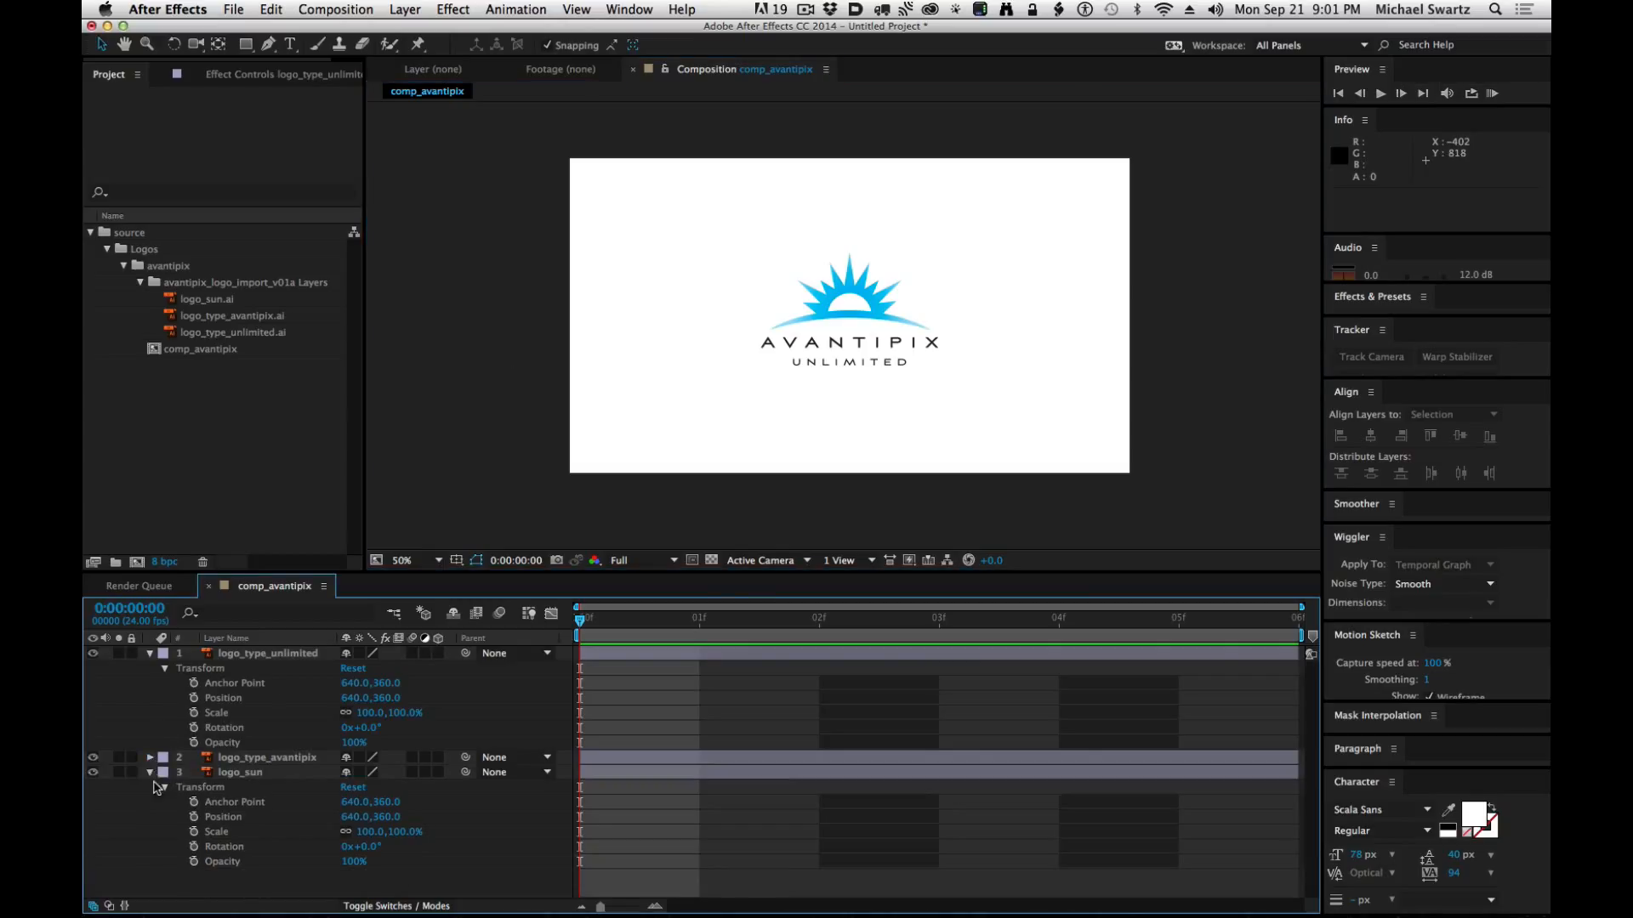
{"action": "left_click", "coordinate": [150, 773]}
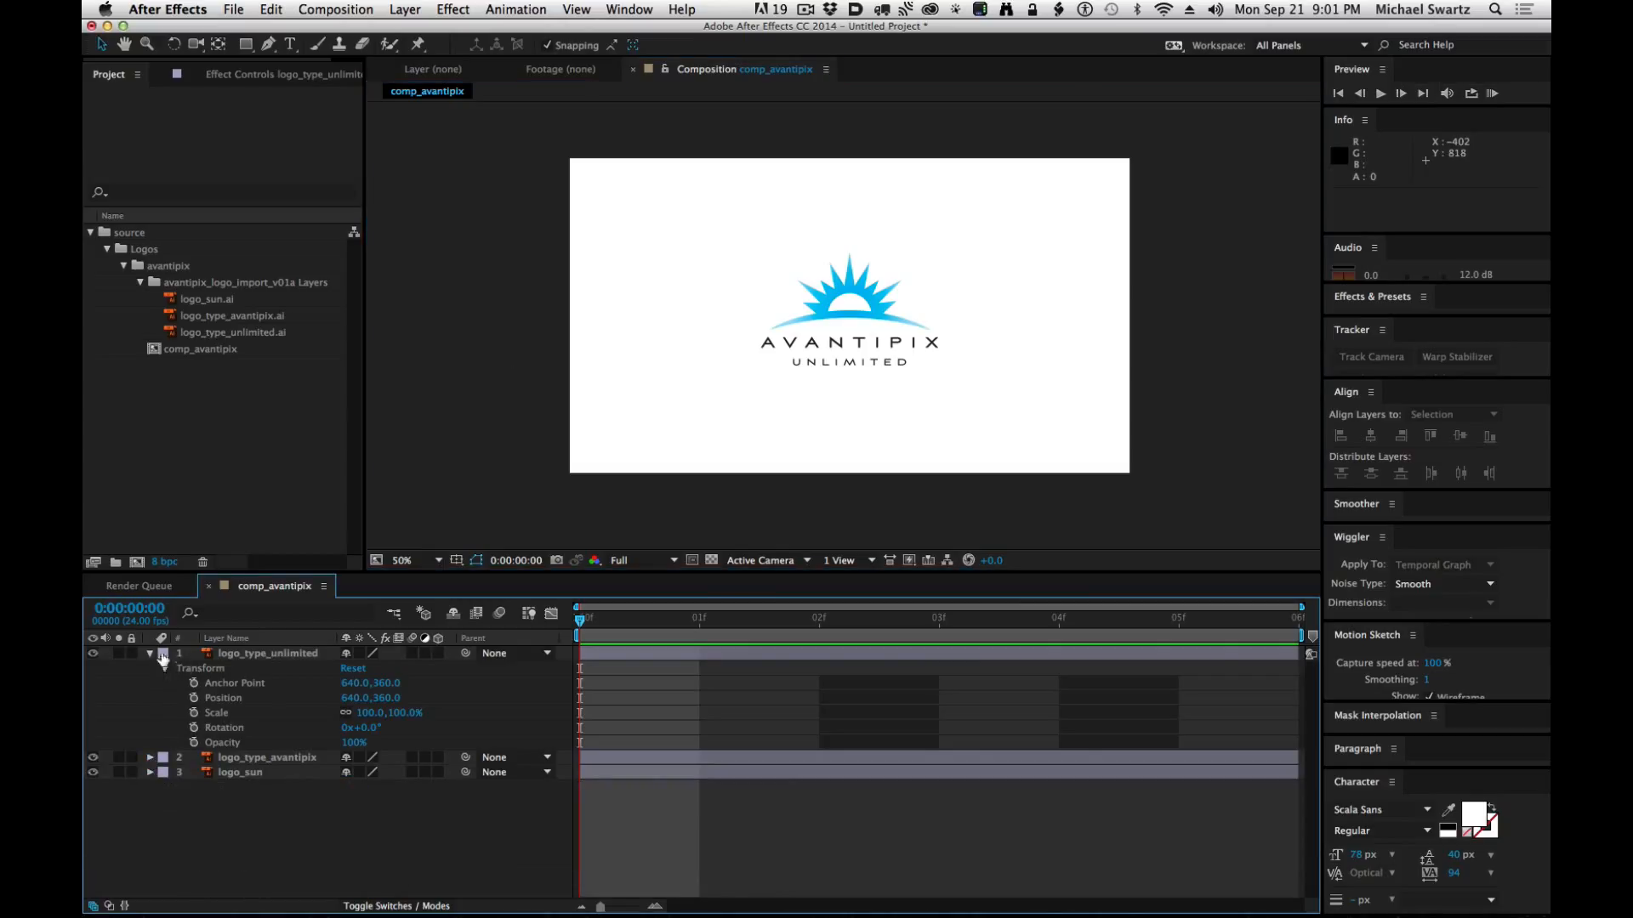
{"action": "left_click", "coordinate": [151, 654]}
Enable Opacity keyframing on the logo_sun layer at 0:00:00:00 and set the first keyframe to 0%.
{"action": "left_click", "coordinate": [231, 683]}
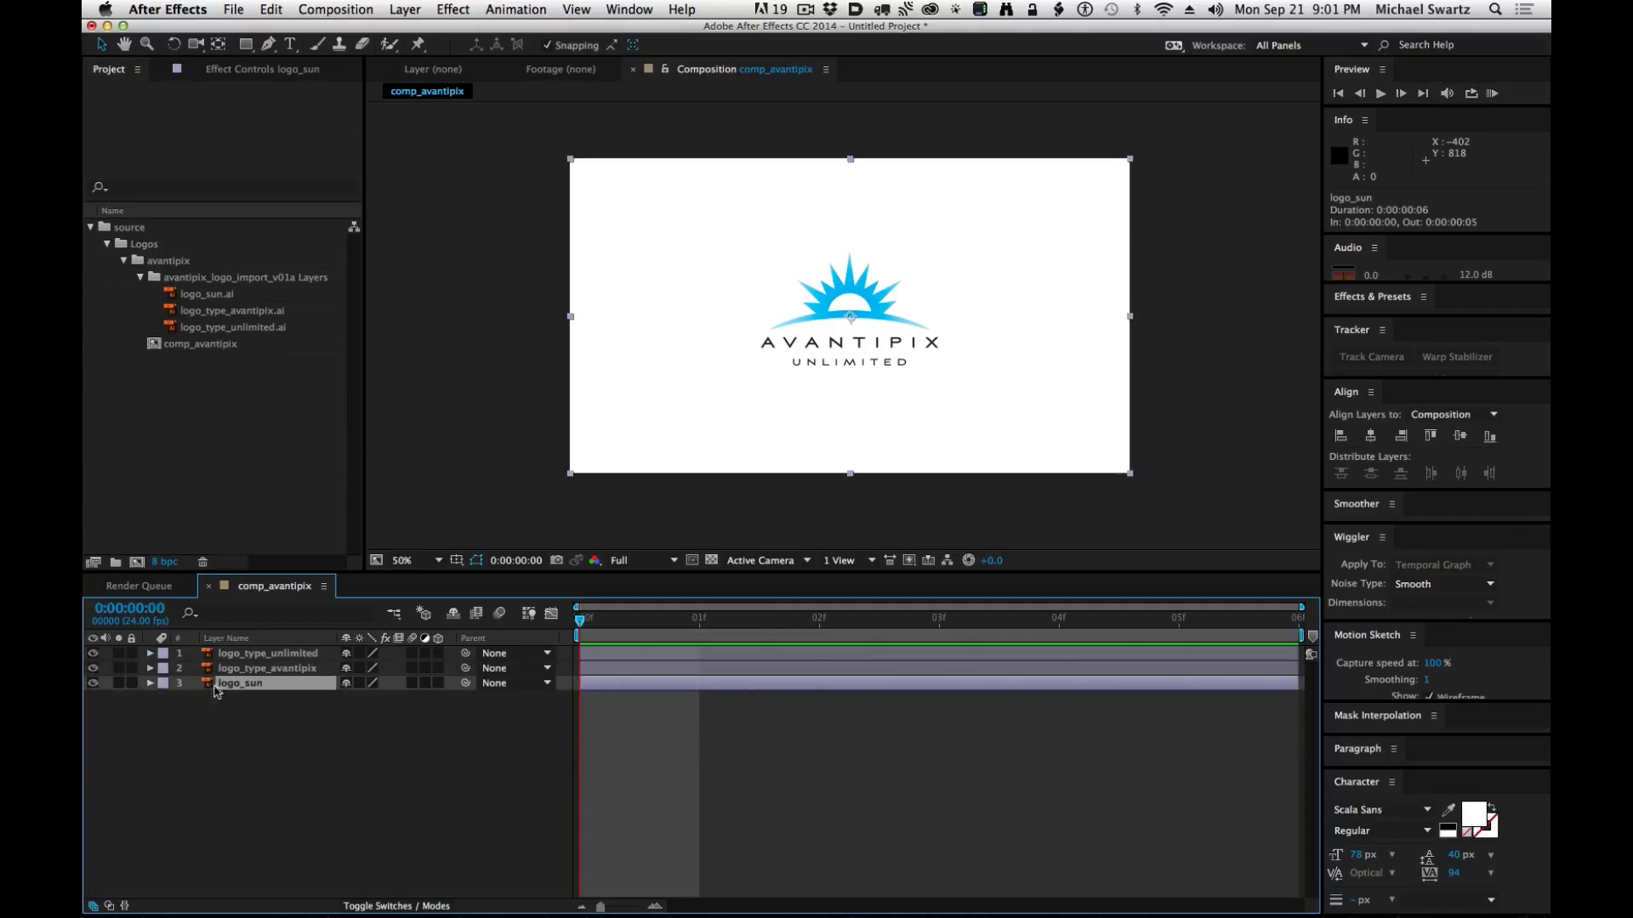
{"action": "left_click", "coordinate": [149, 684]}
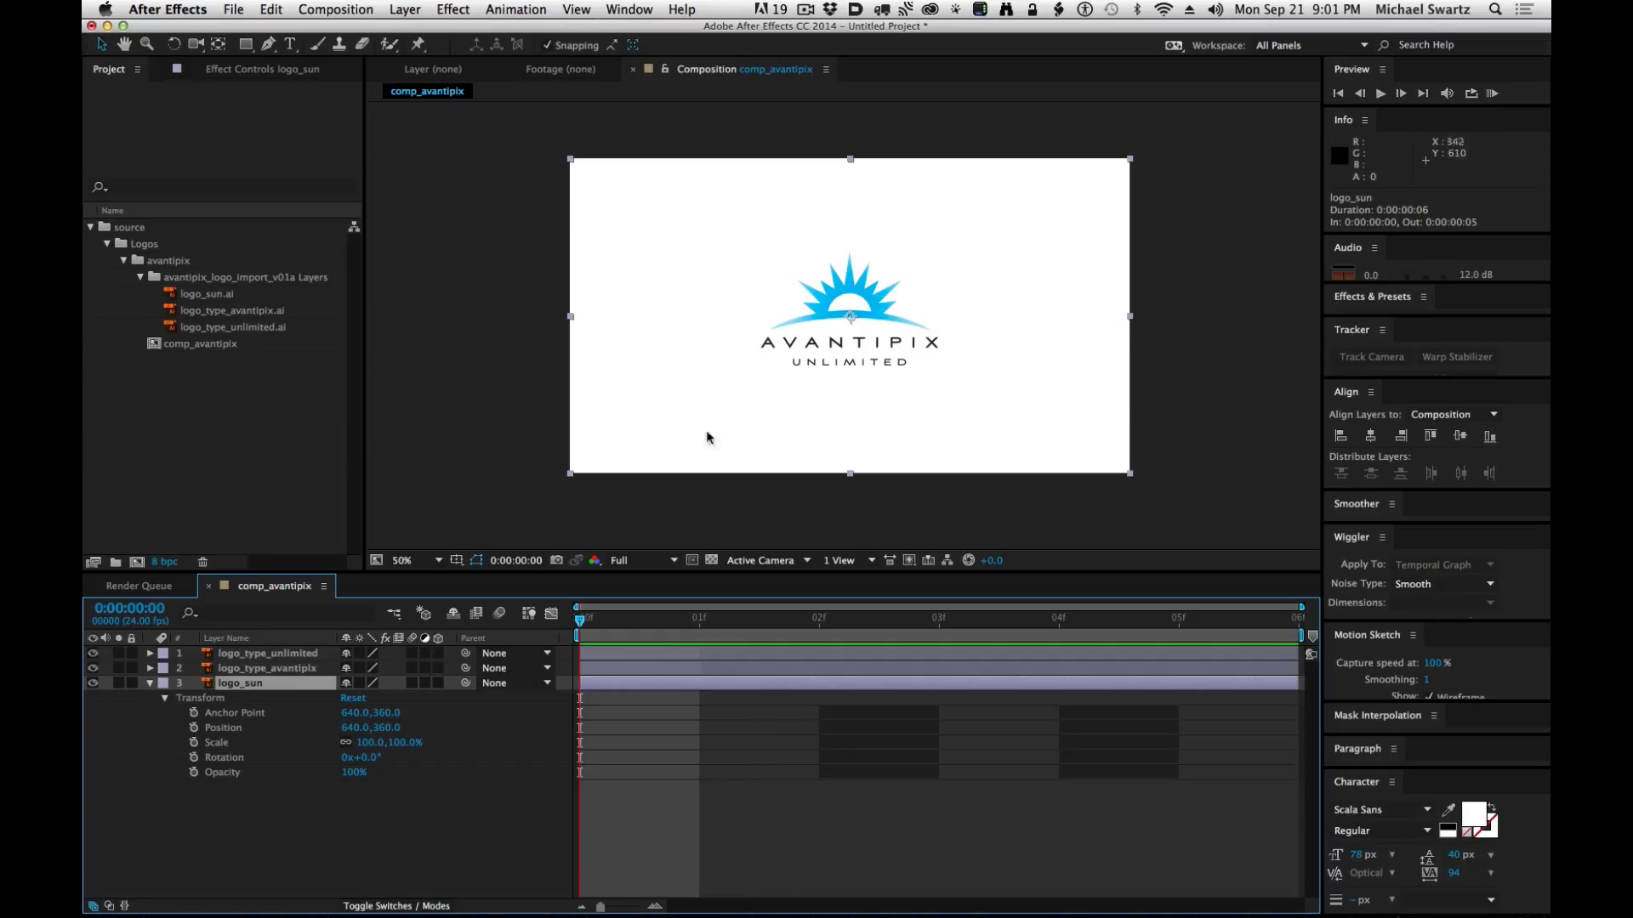
{"action": "left_click", "coordinate": [194, 773]}
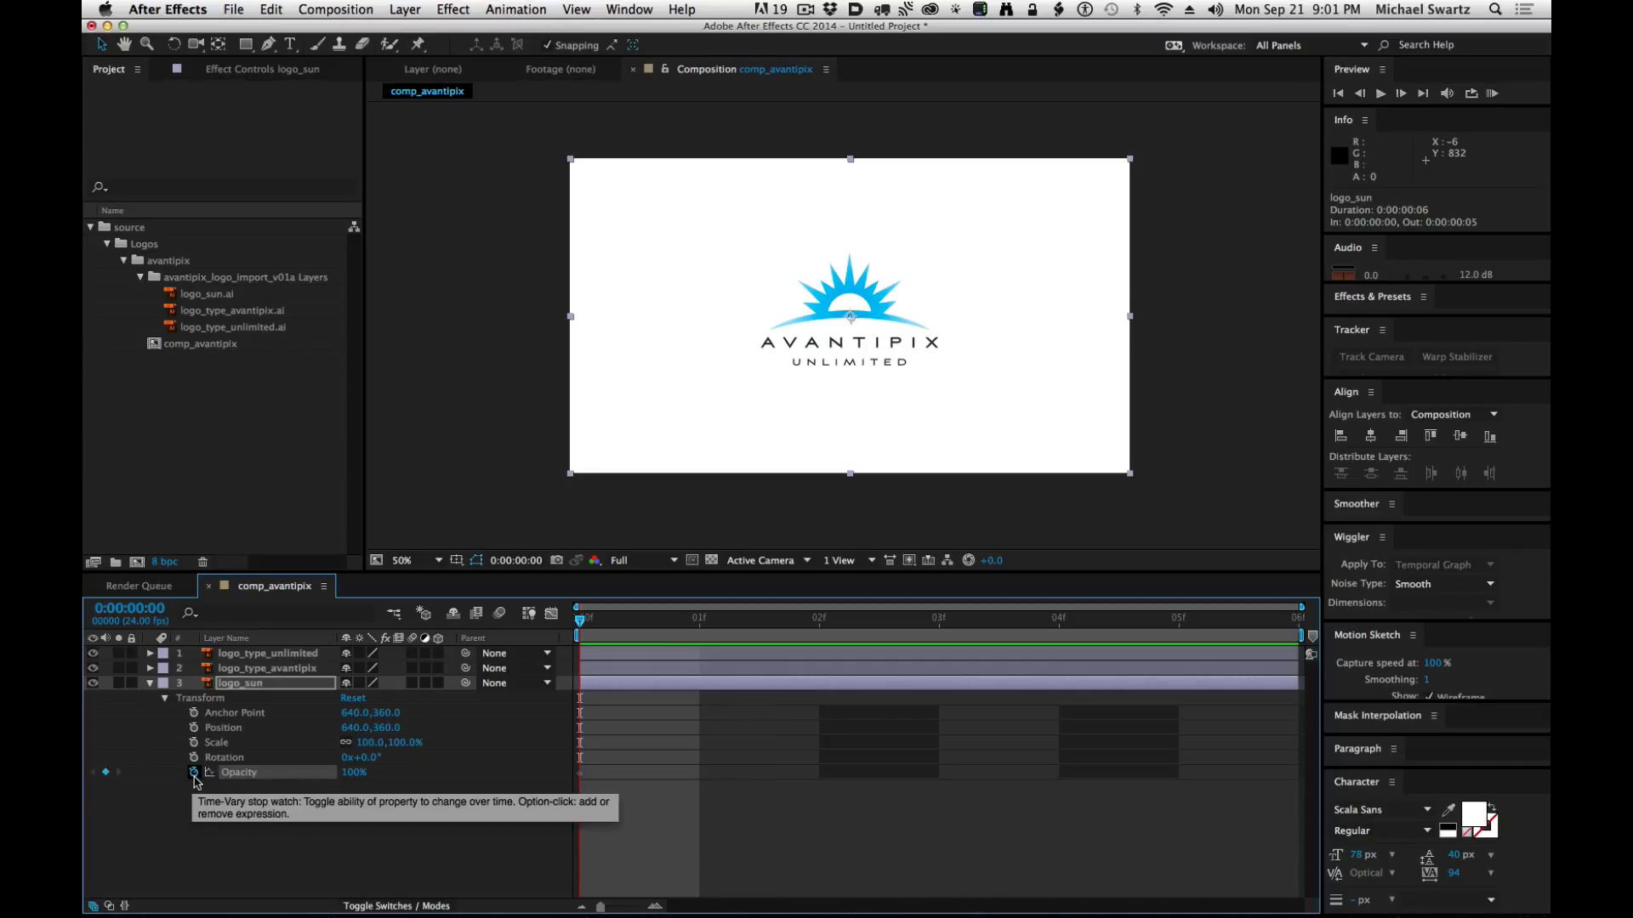
{"action": "left_click", "coordinate": [351, 774]}
{"action": "type", "text": "0"}
{"action": "key", "text": "Return"}
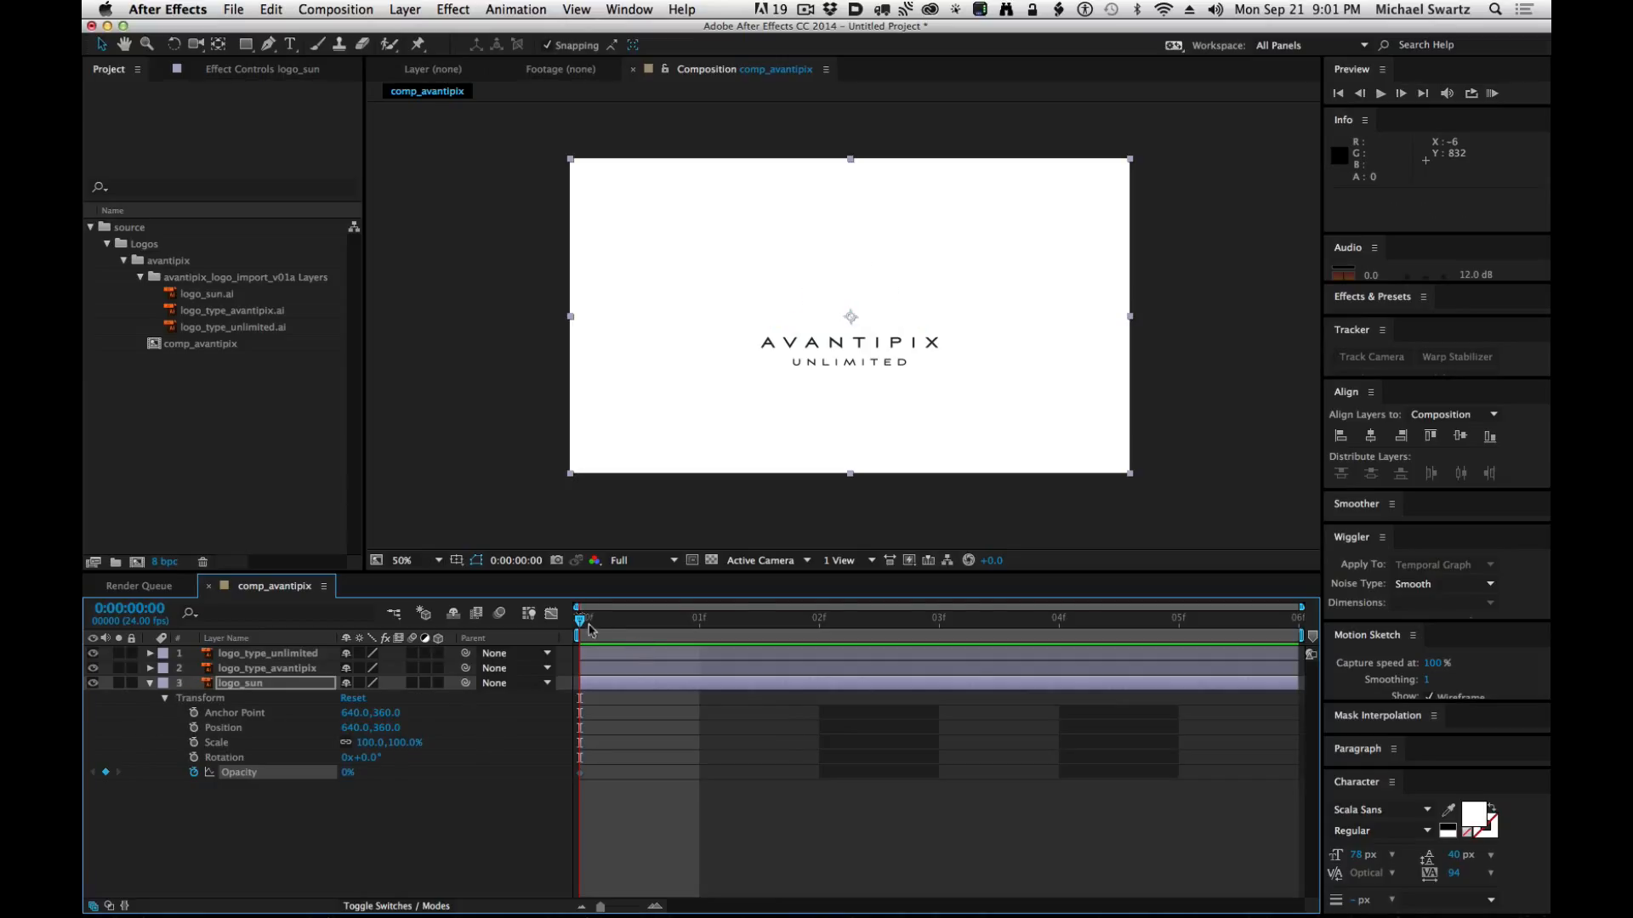
Add a 100% Opacity keyframe to the logo_sun layer at 0:00:00:05.
{"action": "left_click_drag", "start_coordinate": [593, 622], "coordinate": [1279, 629]}
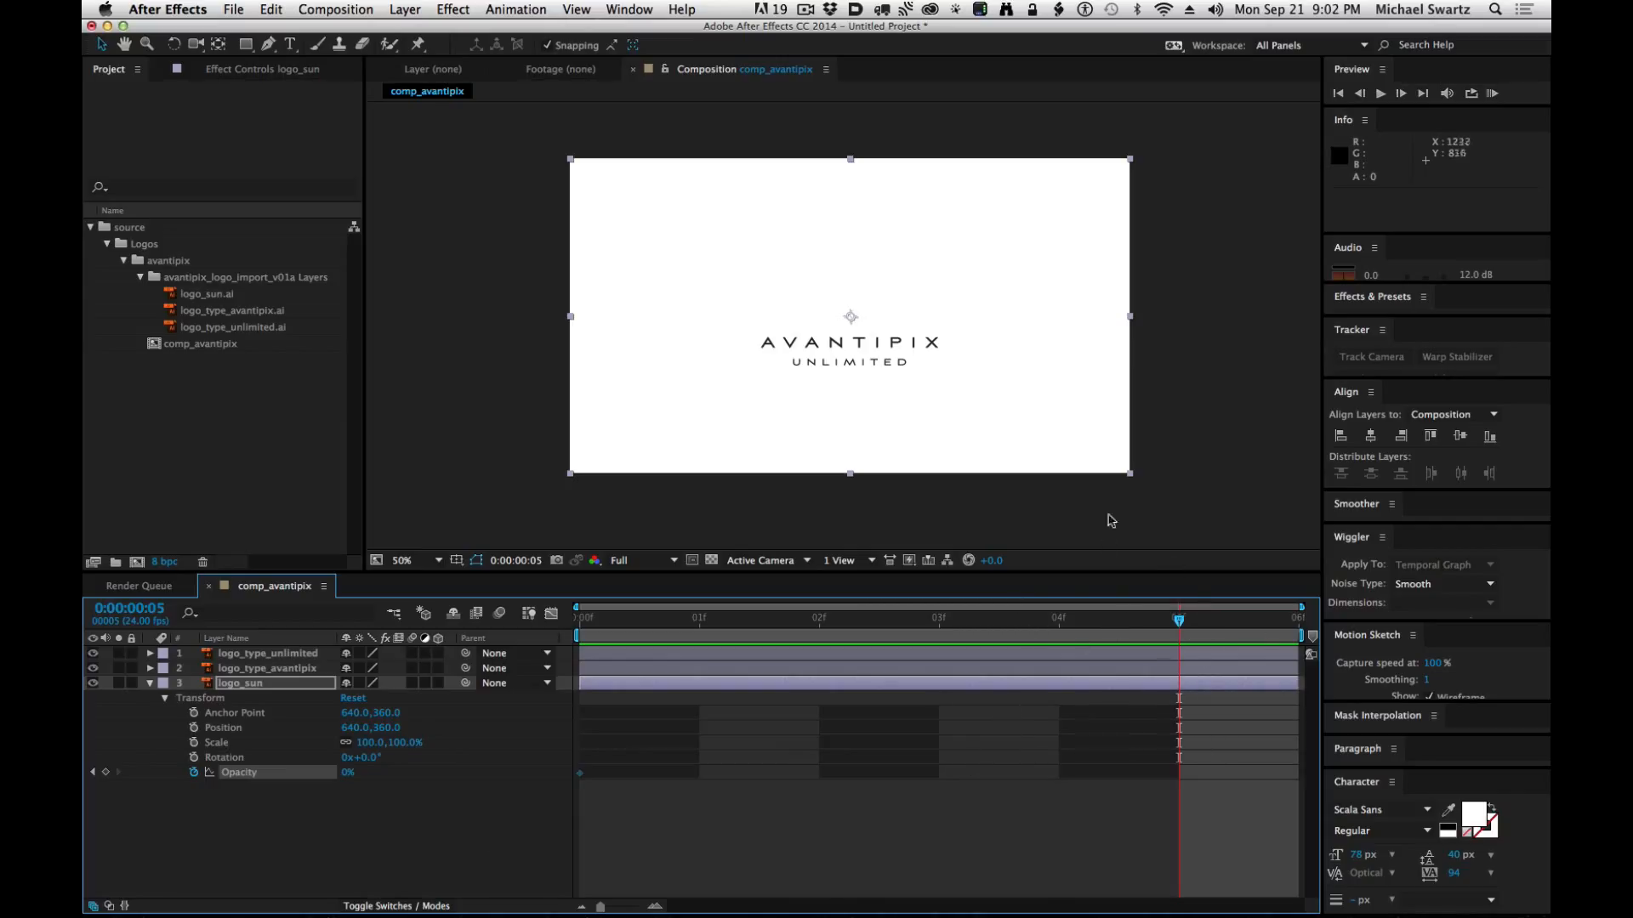
{"action": "left_click", "coordinate": [348, 773]}
{"action": "type", "text": "100"}
{"action": "key", "text": "Return"}
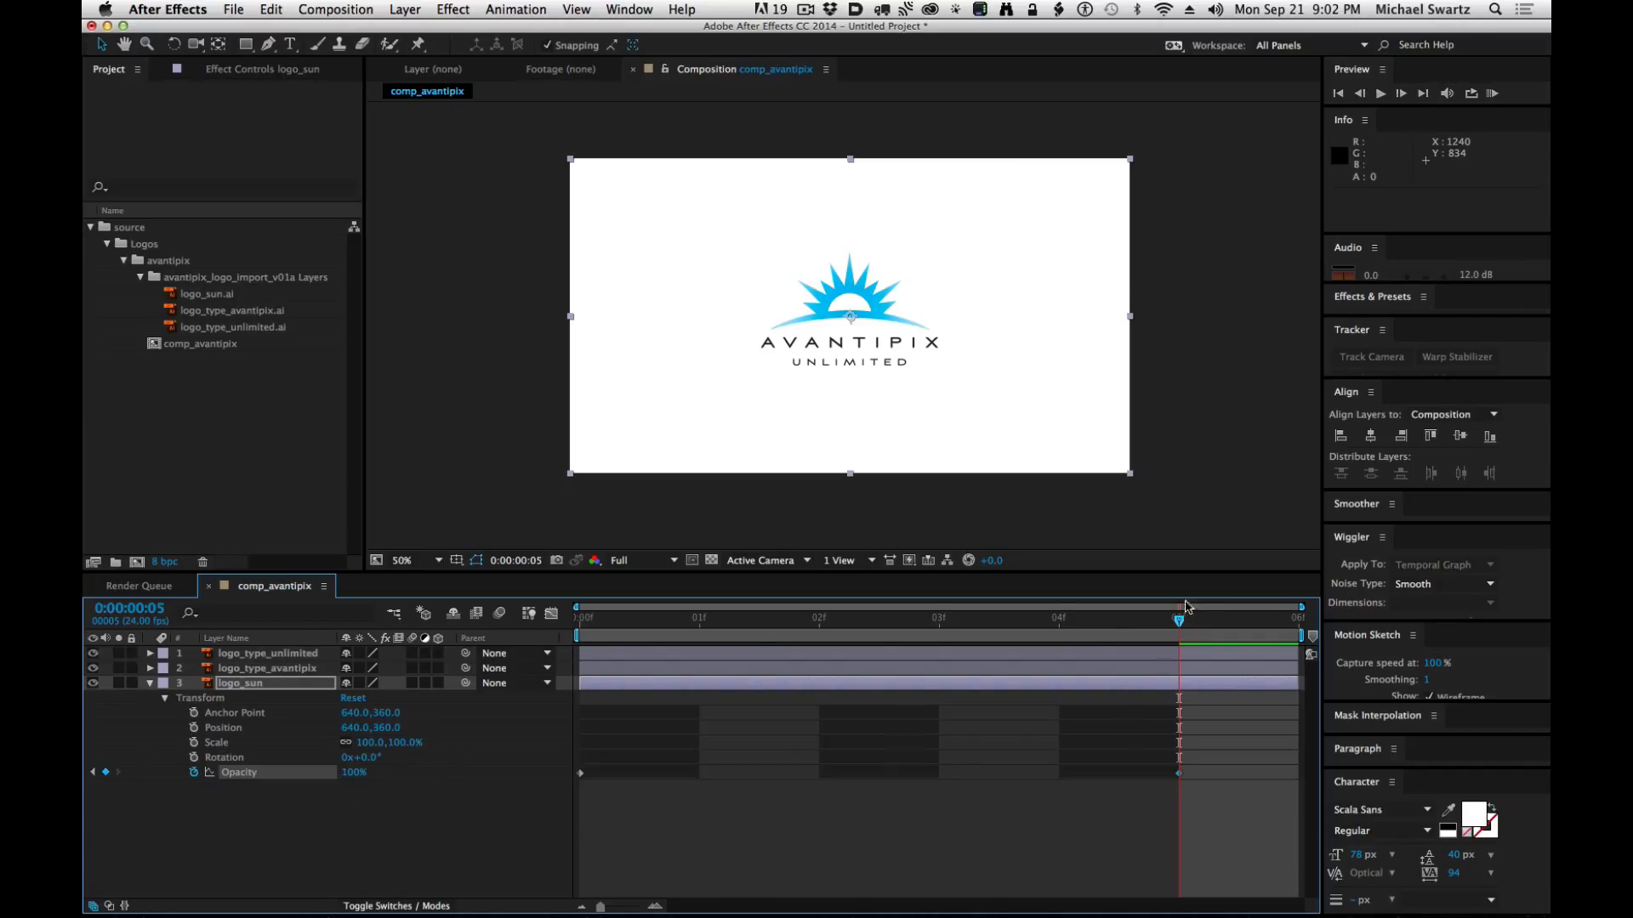
Inspect the two logo_sun Opacity keyframes and preview the fade-in across the timeline.
{"action": "left_click_drag", "start_coordinate": [1178, 622], "coordinate": [438, 664]}
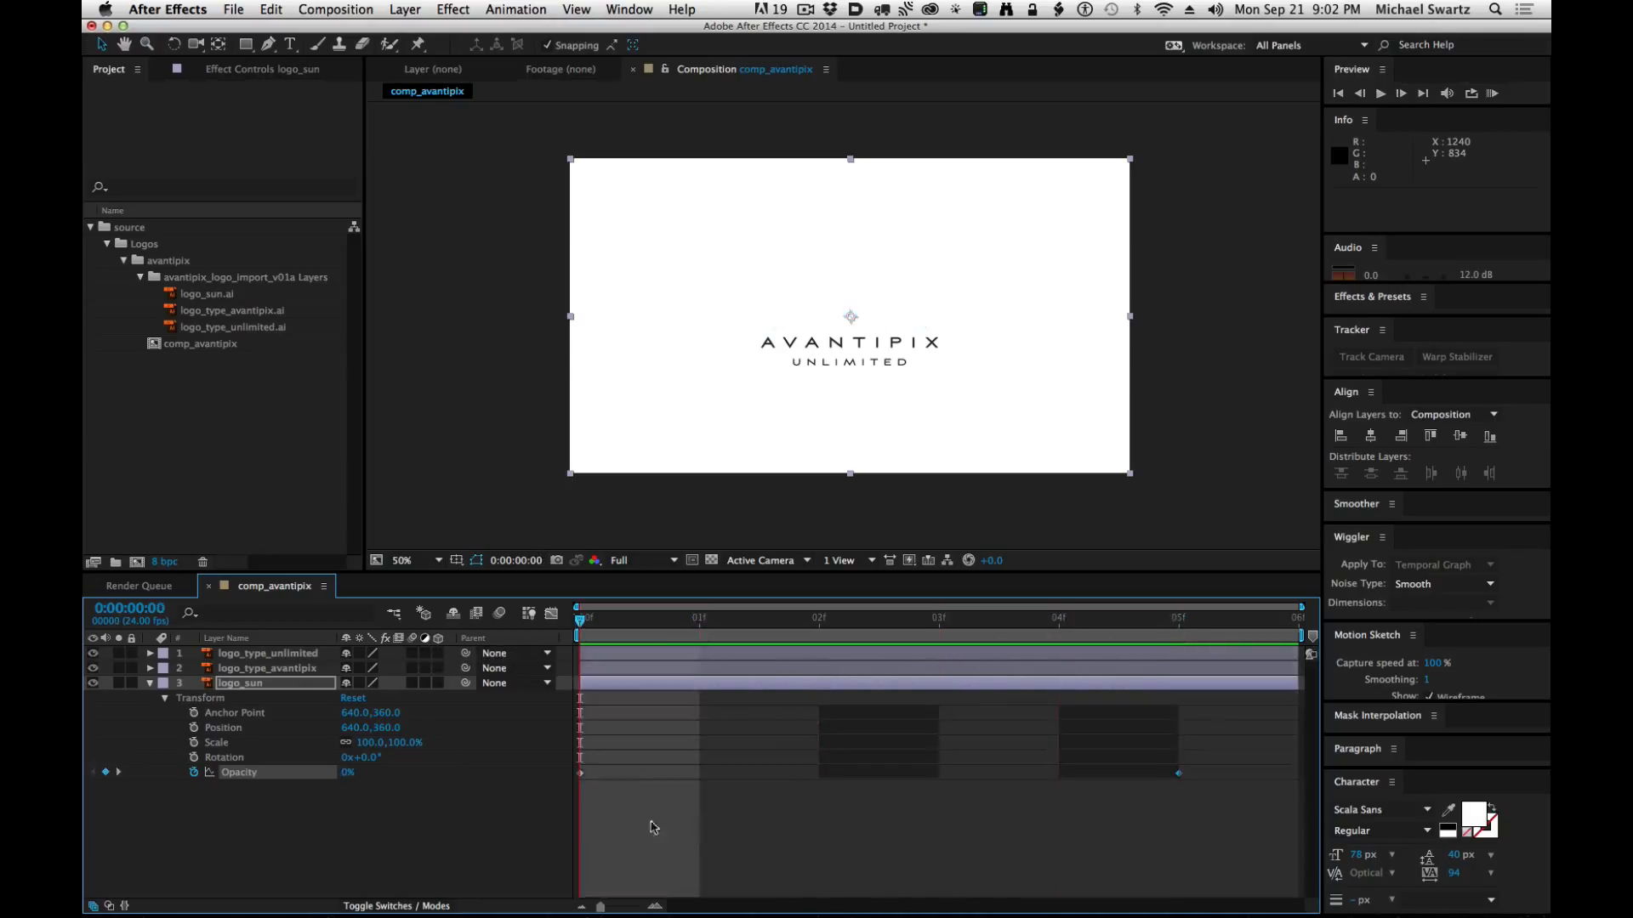
{"action": "left_click", "coordinate": [580, 773]}
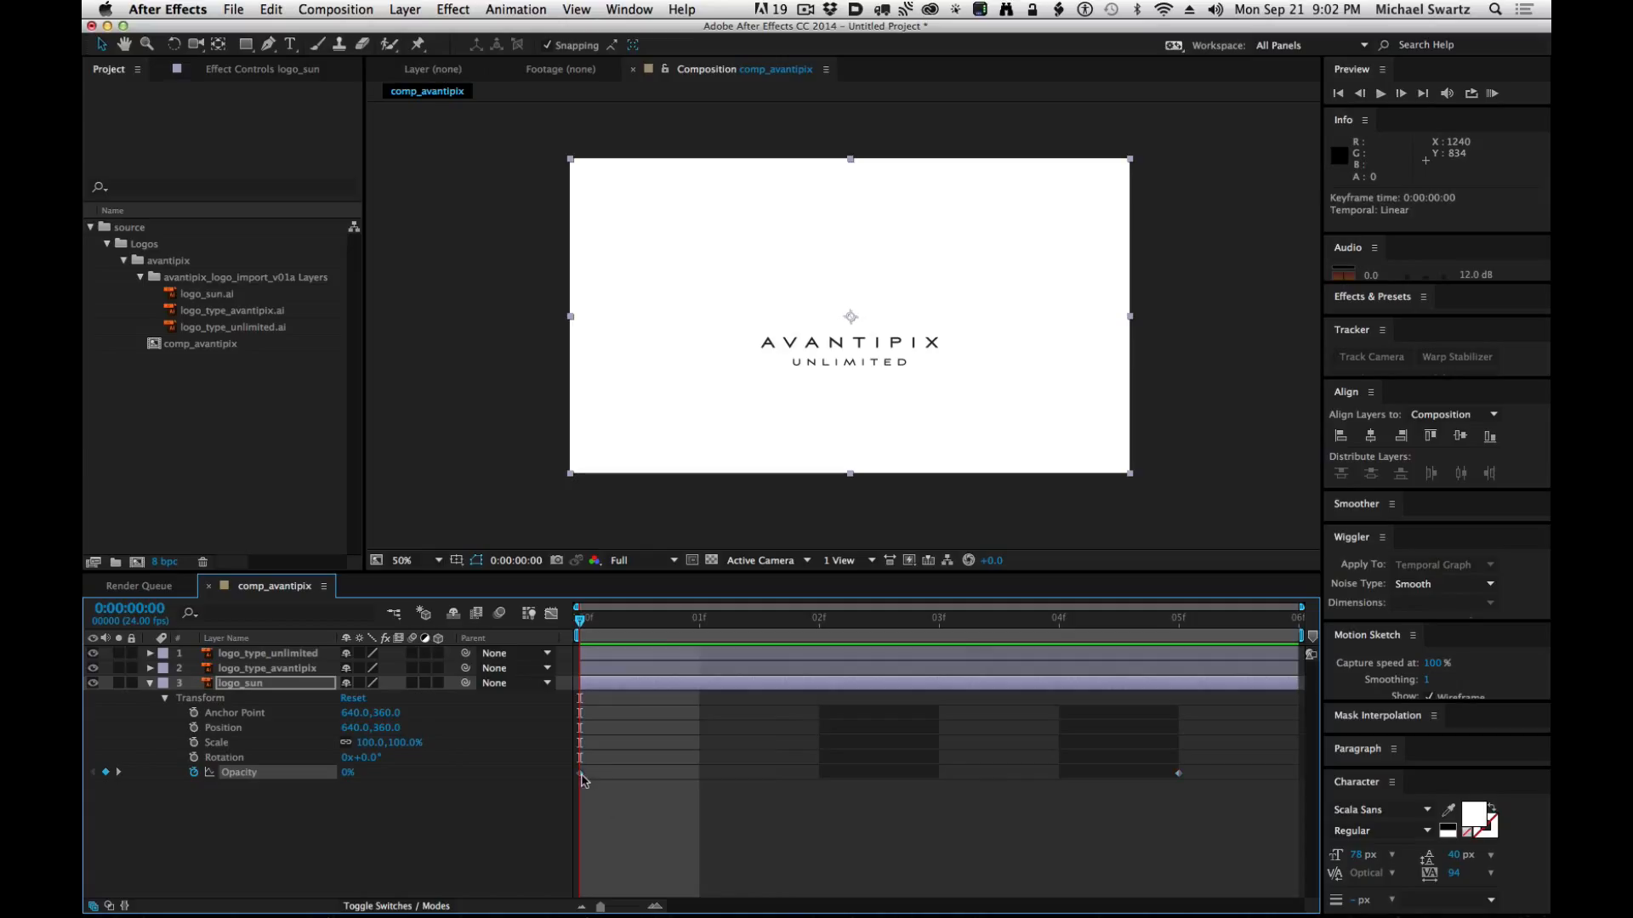
{"action": "double_click", "coordinate": [1178, 772]}
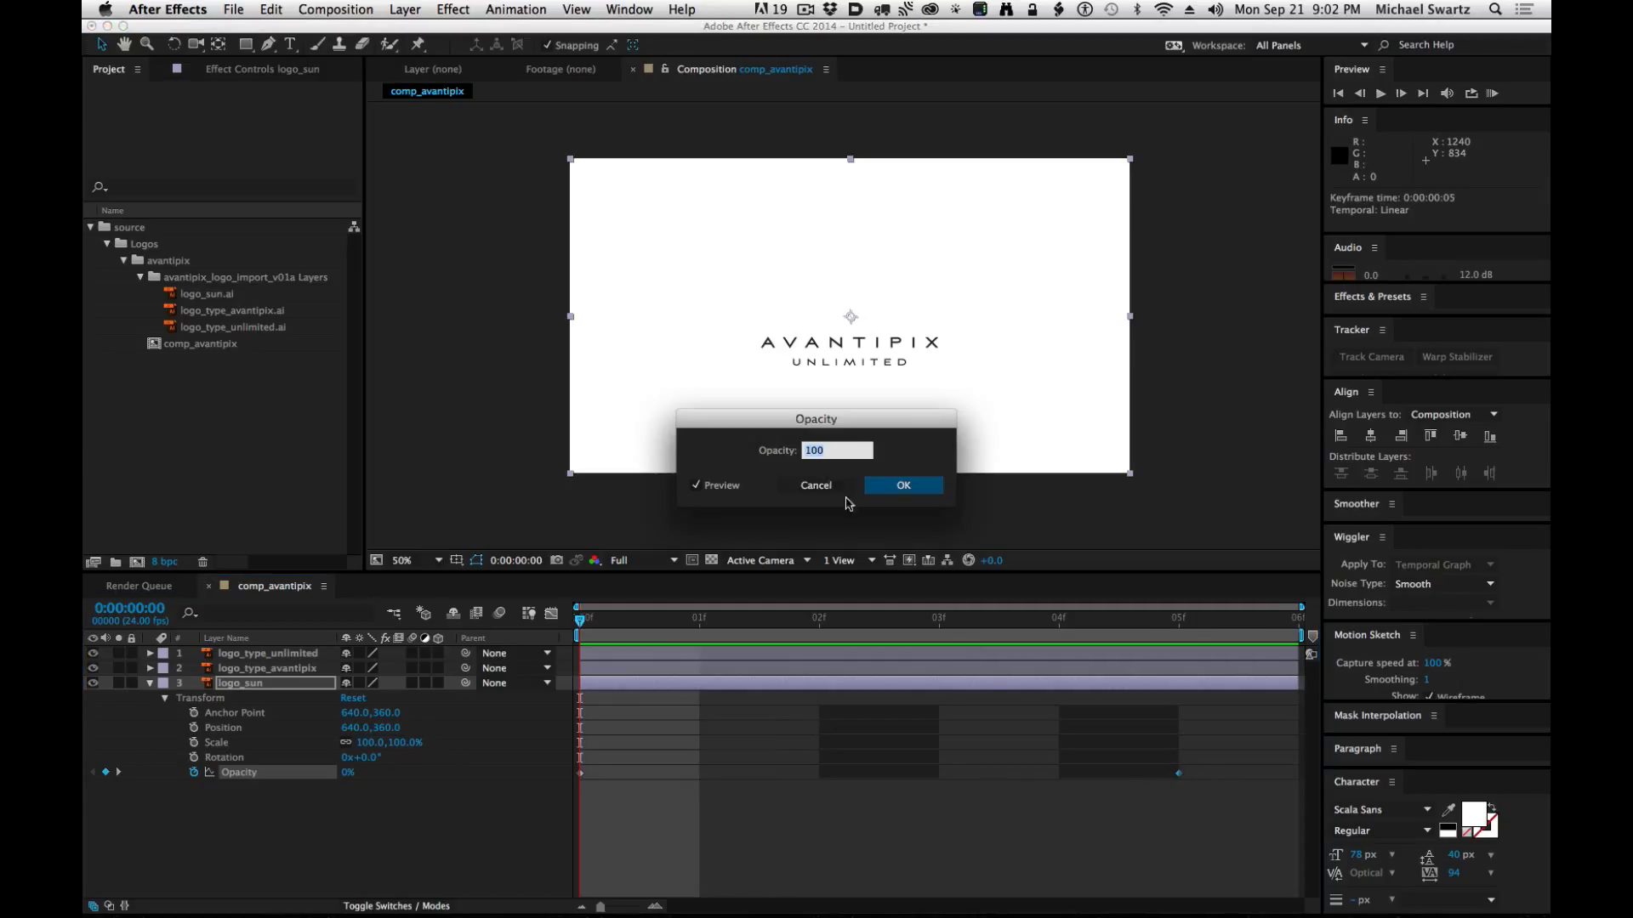
{"action": "left_click", "coordinate": [817, 485]}
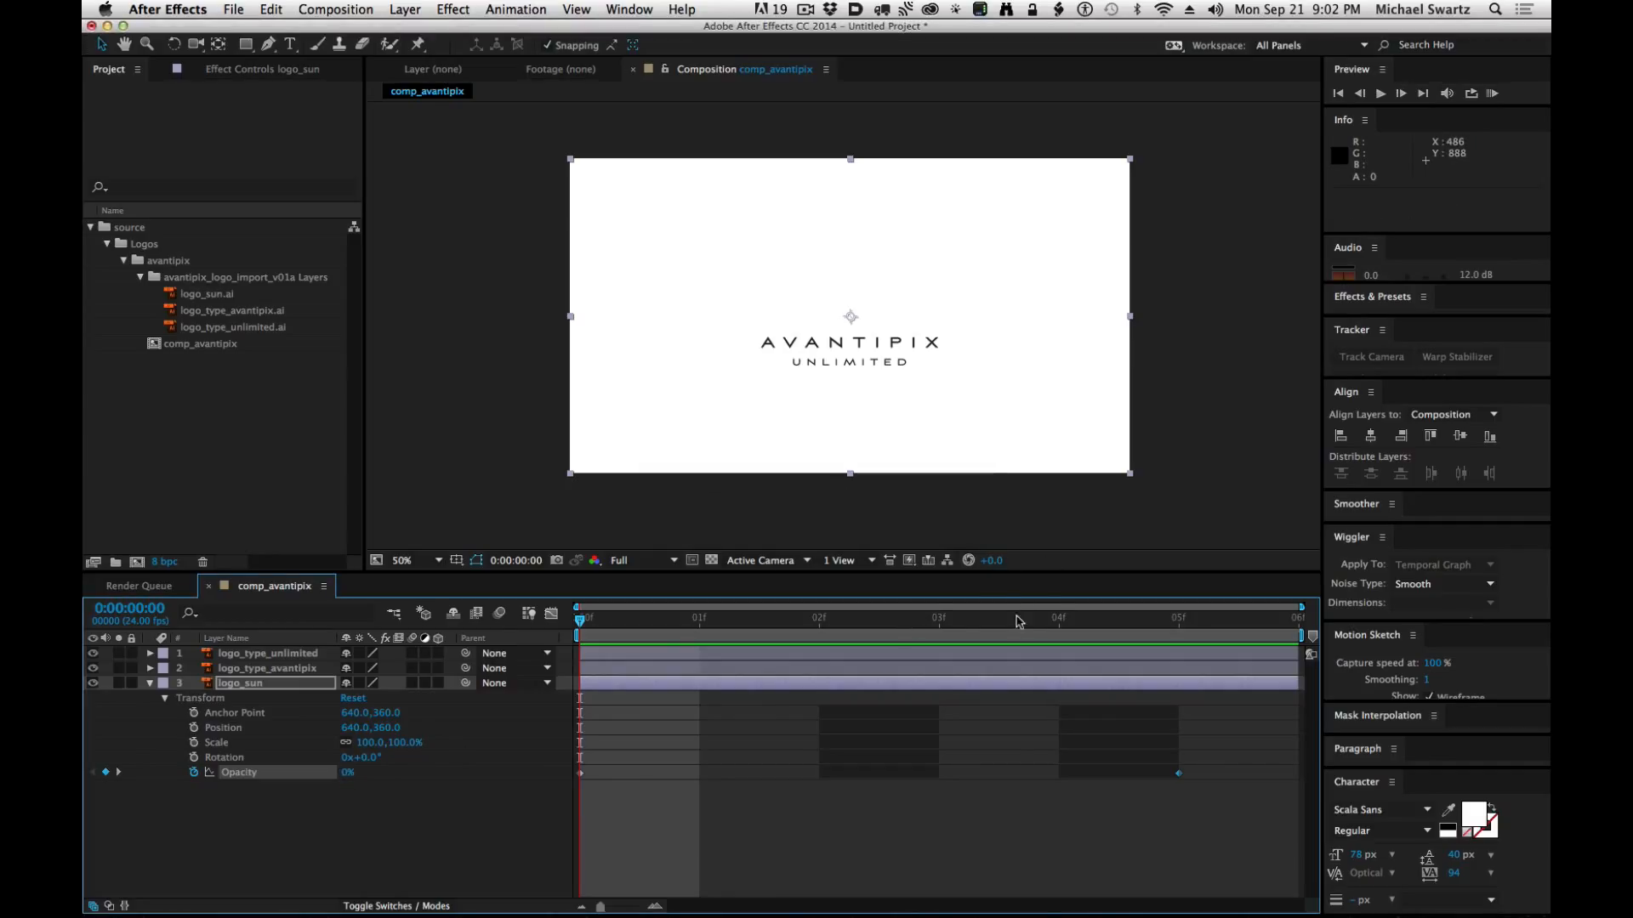
{"action": "left_click_drag", "start_coordinate": [1018, 617], "coordinate": [1300, 642]}
{"action": "key", "text": "space"}
{"action": "left_click_drag", "start_coordinate": [462, 651], "coordinate": [1186, 650]}
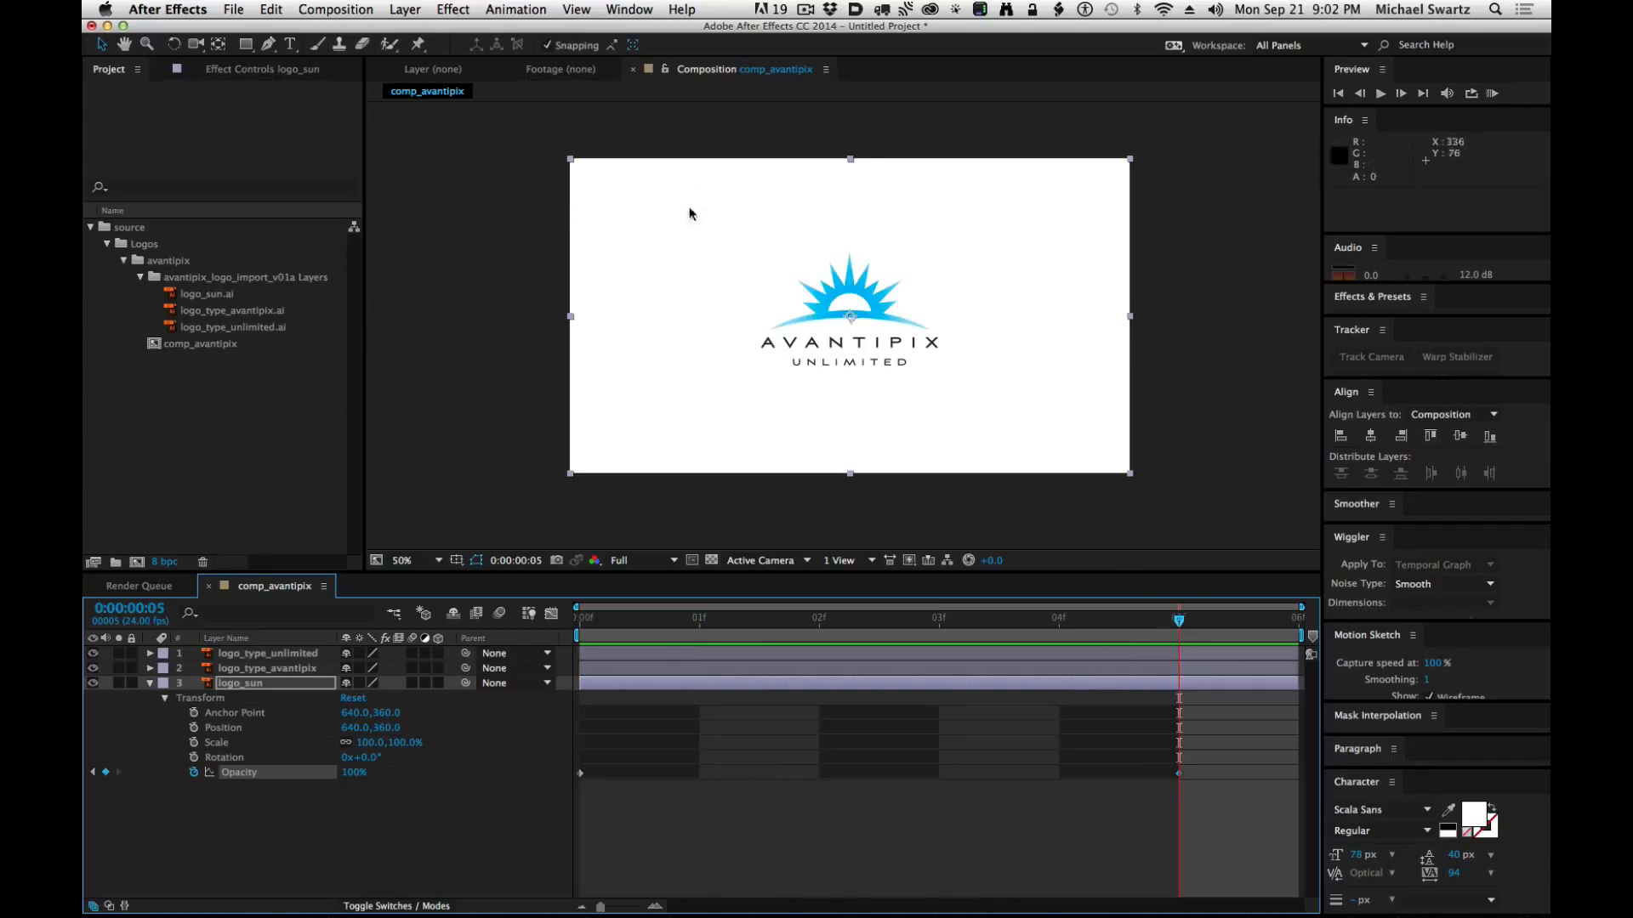
Set the comp_avantipix duration to 0:00:06:00 and show the entire composition length in the timeline.
{"action": "left_click", "coordinate": [343, 7]}
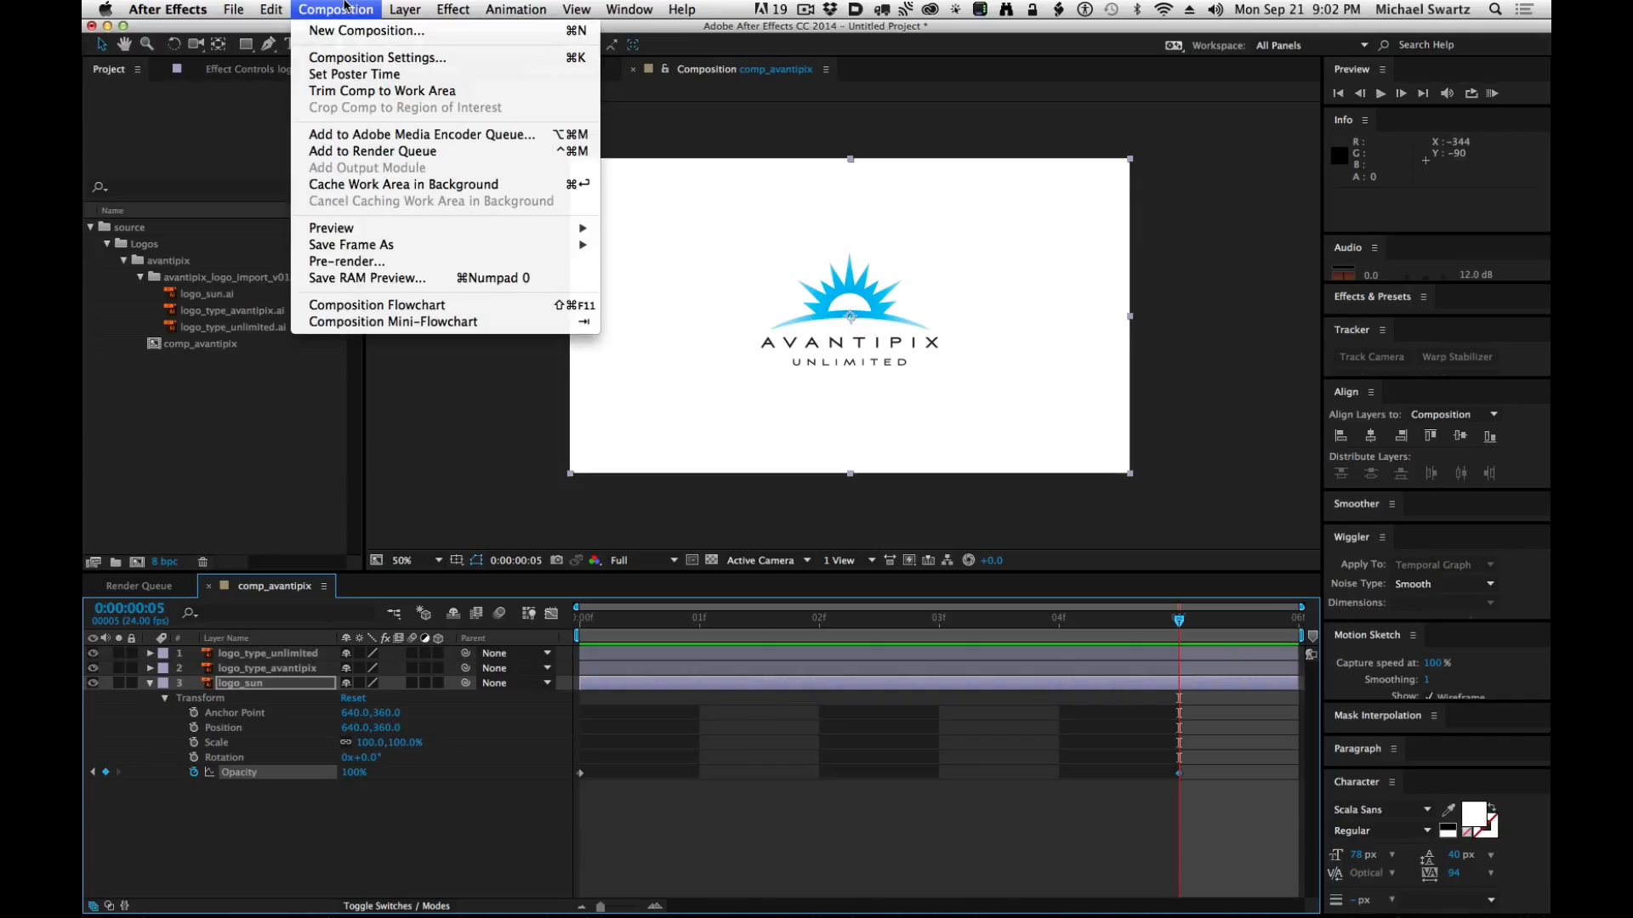
{"action": "left_click", "coordinate": [344, 58]}
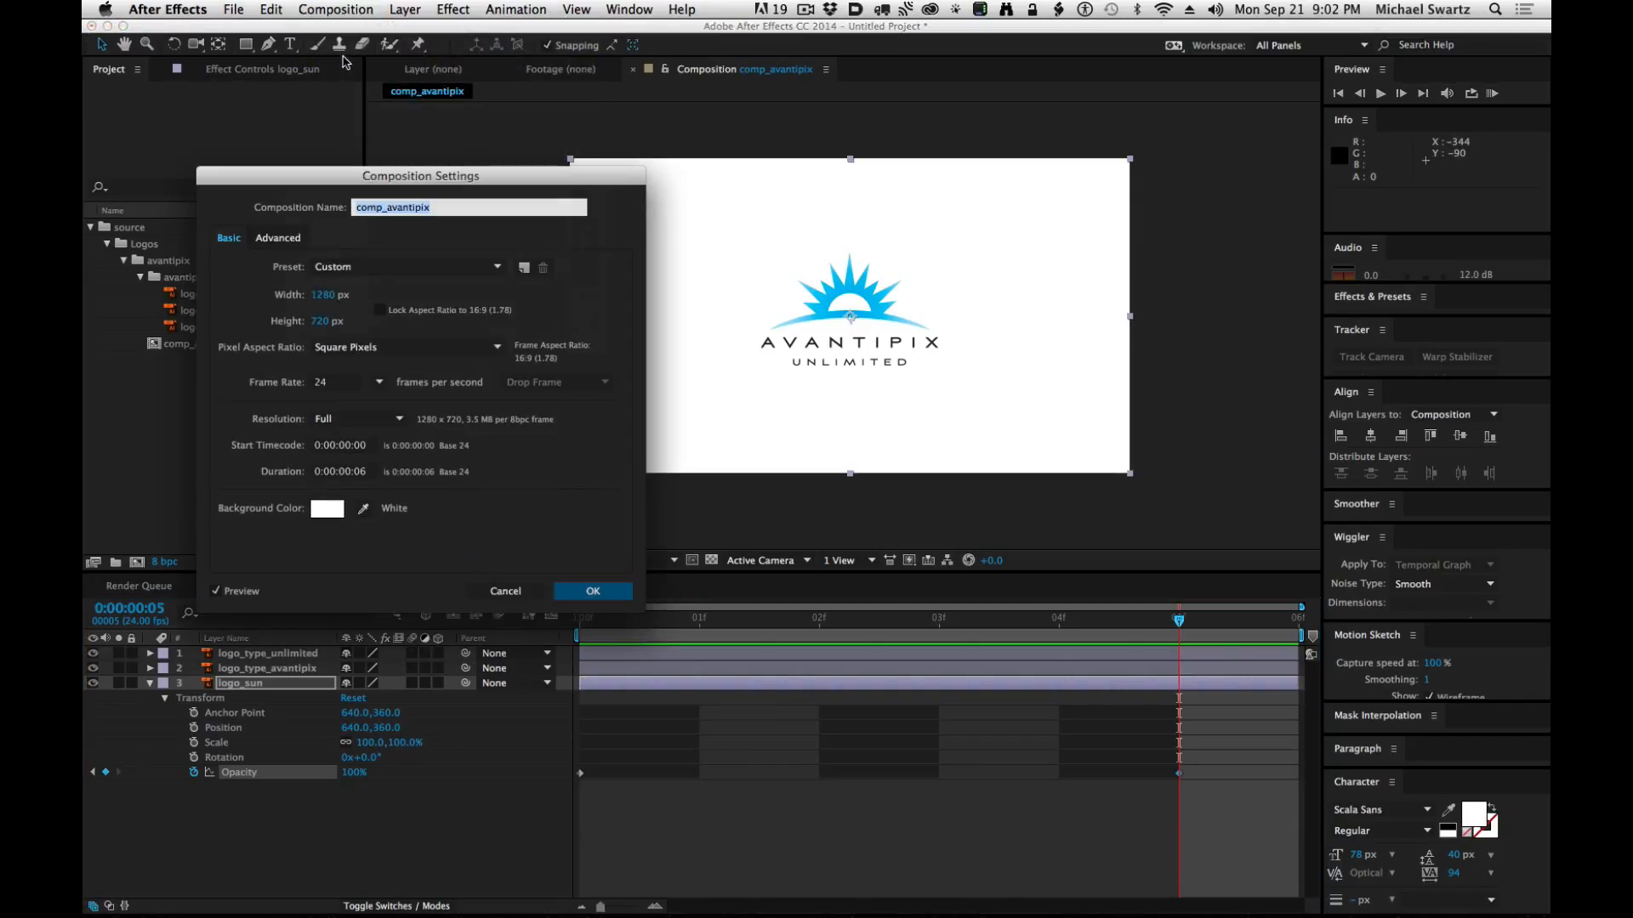
{"action": "left_click", "coordinate": [347, 475]}
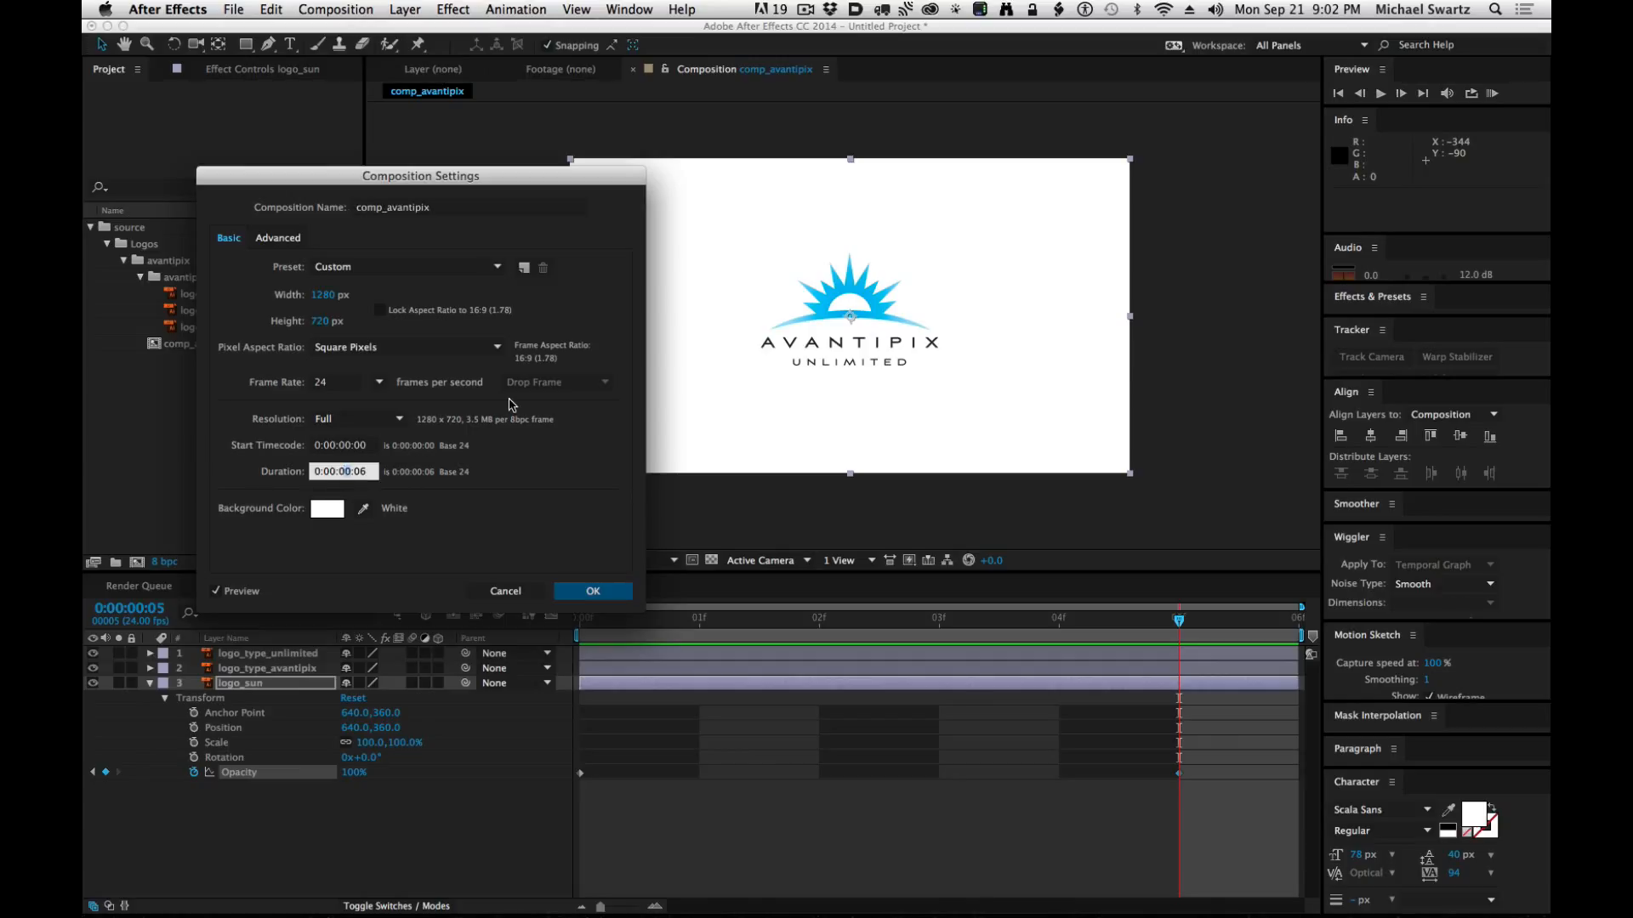
{"action": "left_click_drag", "start_coordinate": [367, 469], "coordinate": [352, 469]}
{"action": "type", "text": "6:"}
{"action": "left_click", "coordinate": [590, 593]}
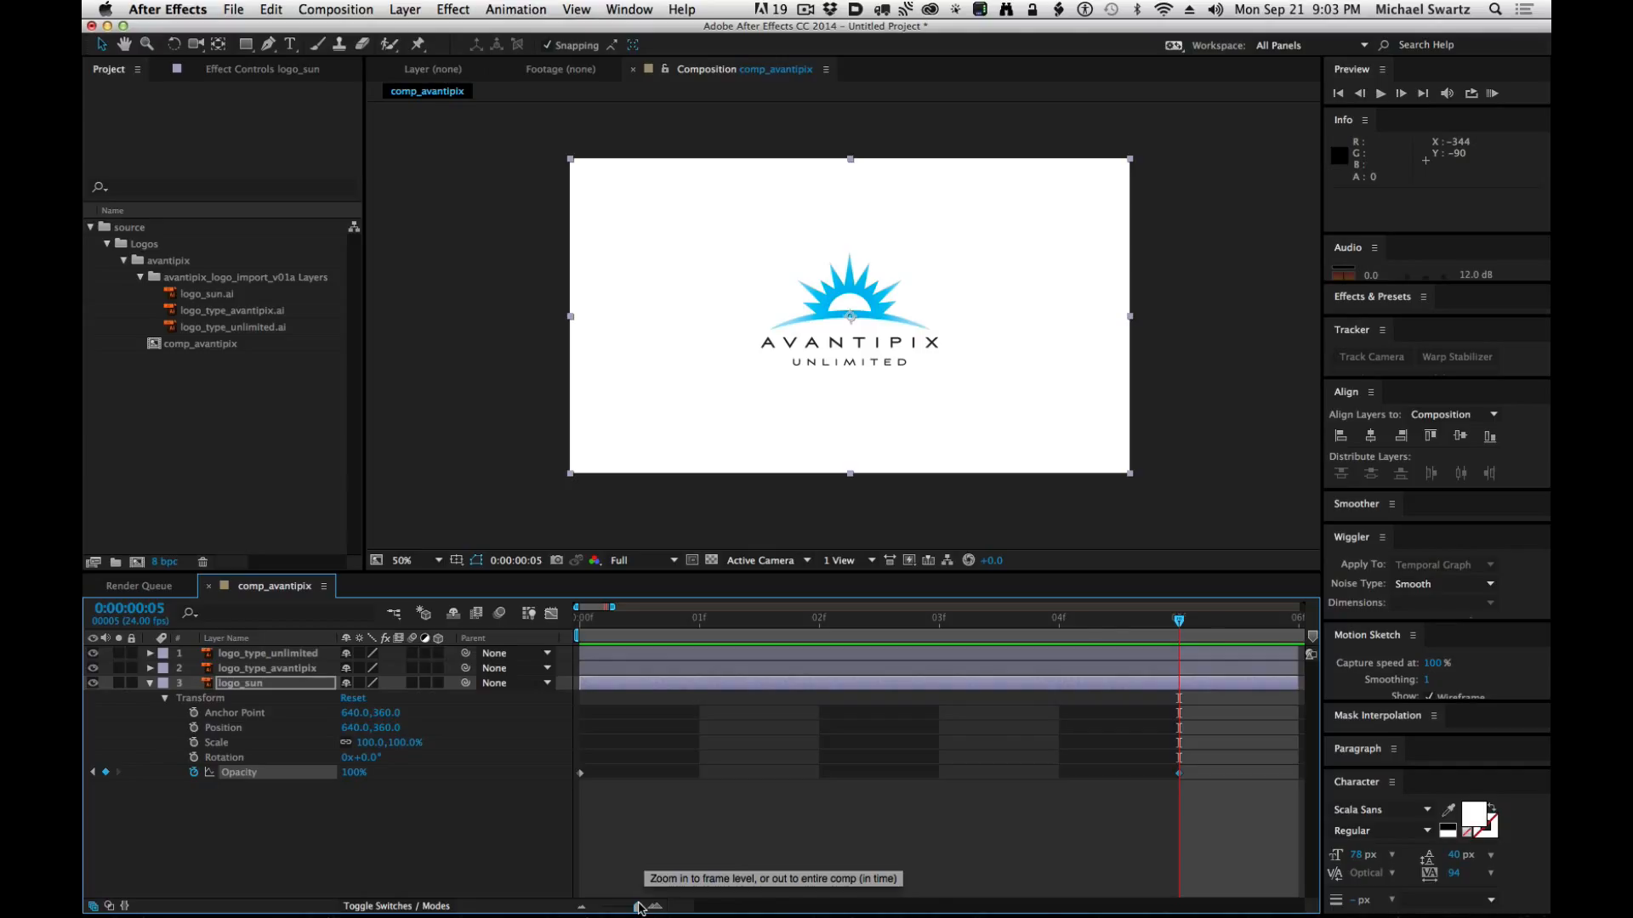
{"action": "left_click_drag", "start_coordinate": [639, 908], "coordinate": [600, 908]}
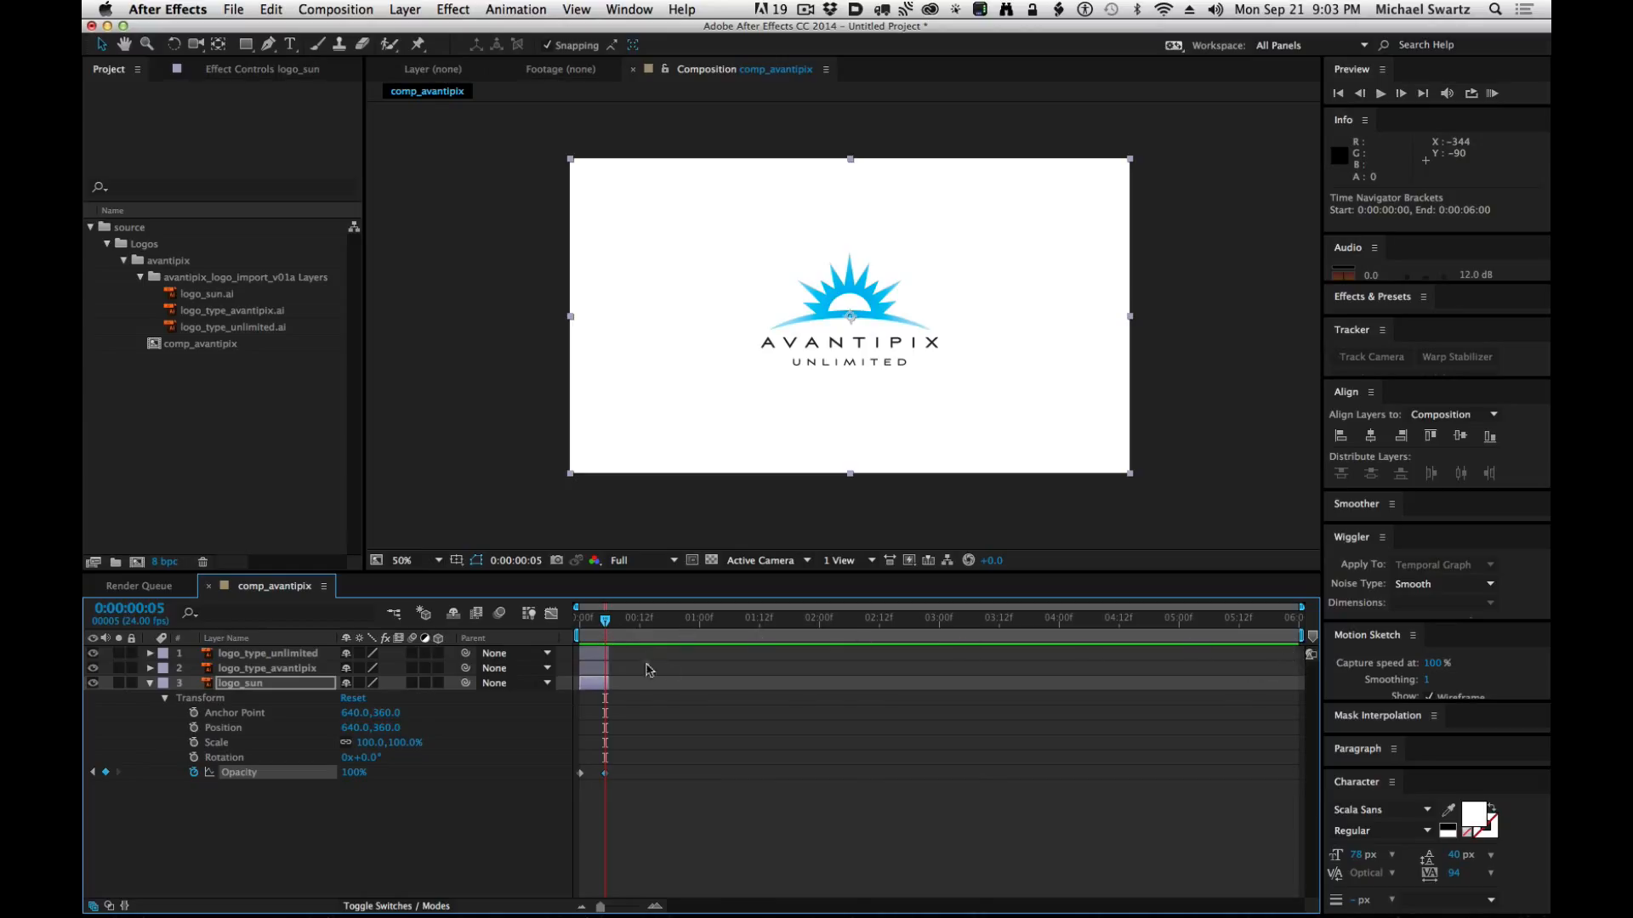
Extend the out points of all three logo layers to the composition's end at 0:00:05:23 and scrub back to check them.
{"action": "left_click", "coordinate": [261, 654]}
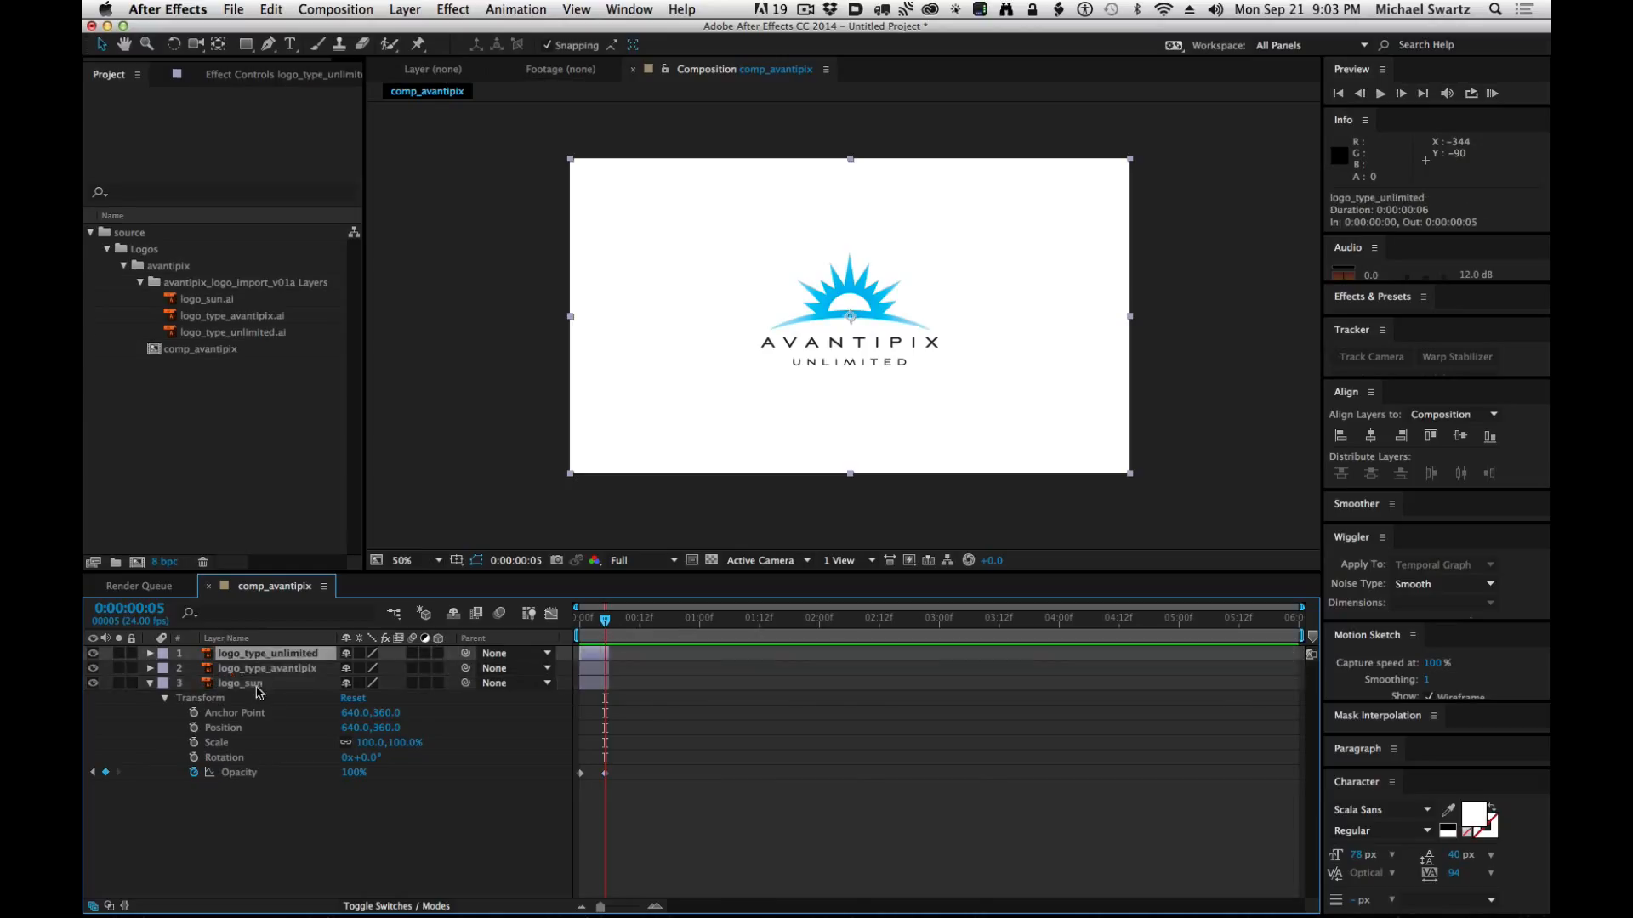
{"action": "left_click", "coordinate": [256, 685], "text": "shift"}
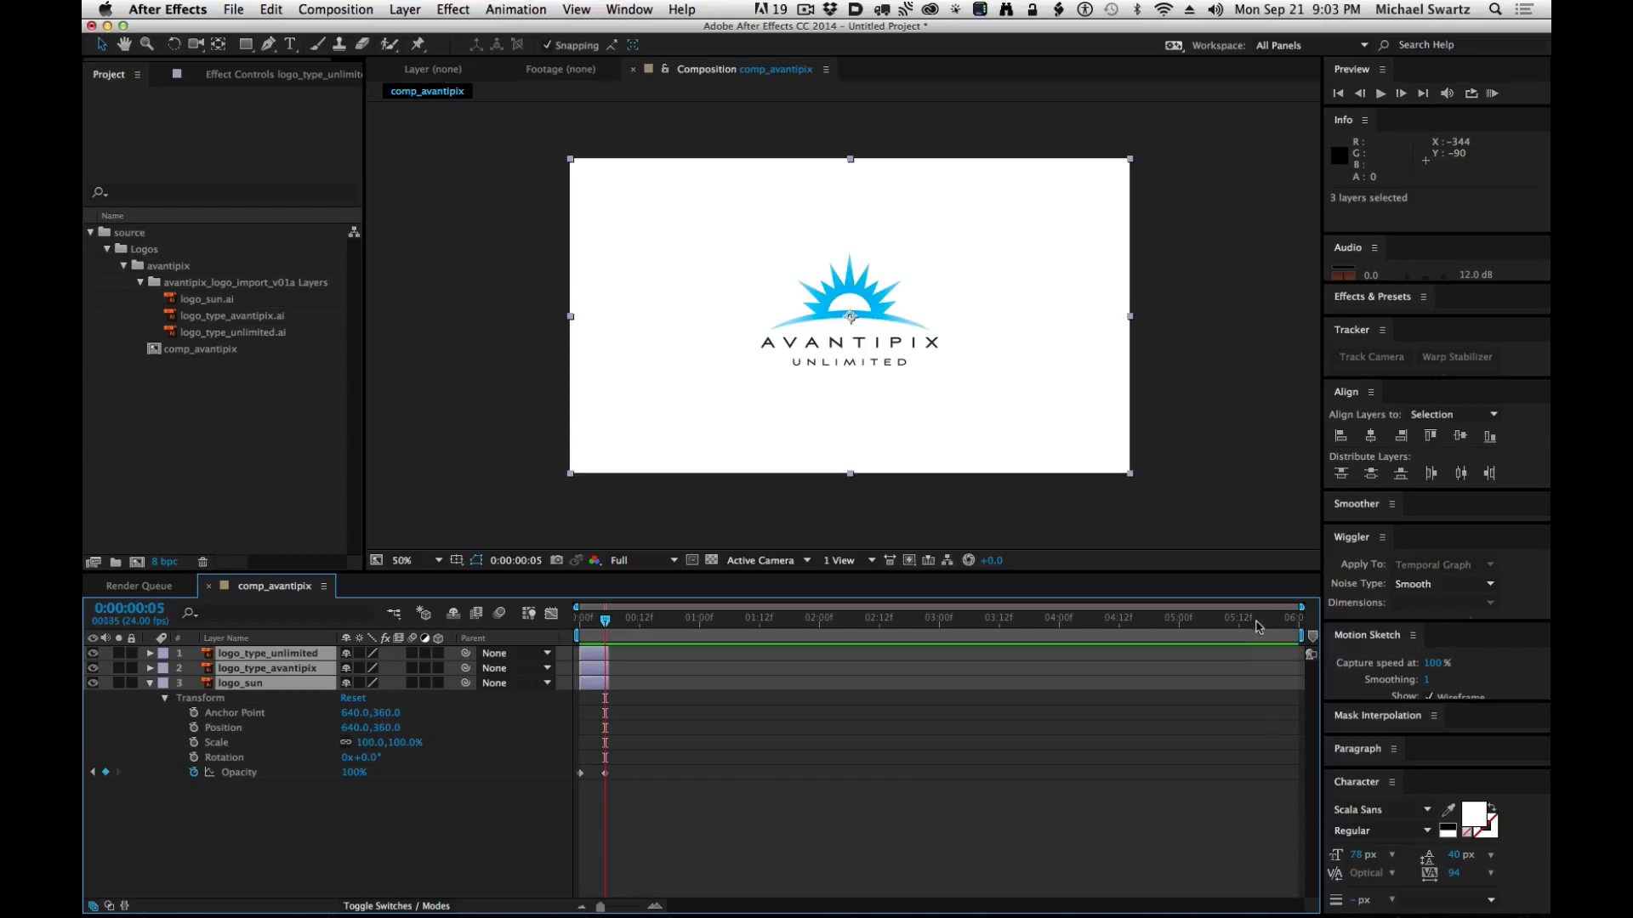
{"action": "left_click_drag", "start_coordinate": [1258, 625], "coordinate": [601, 655]}
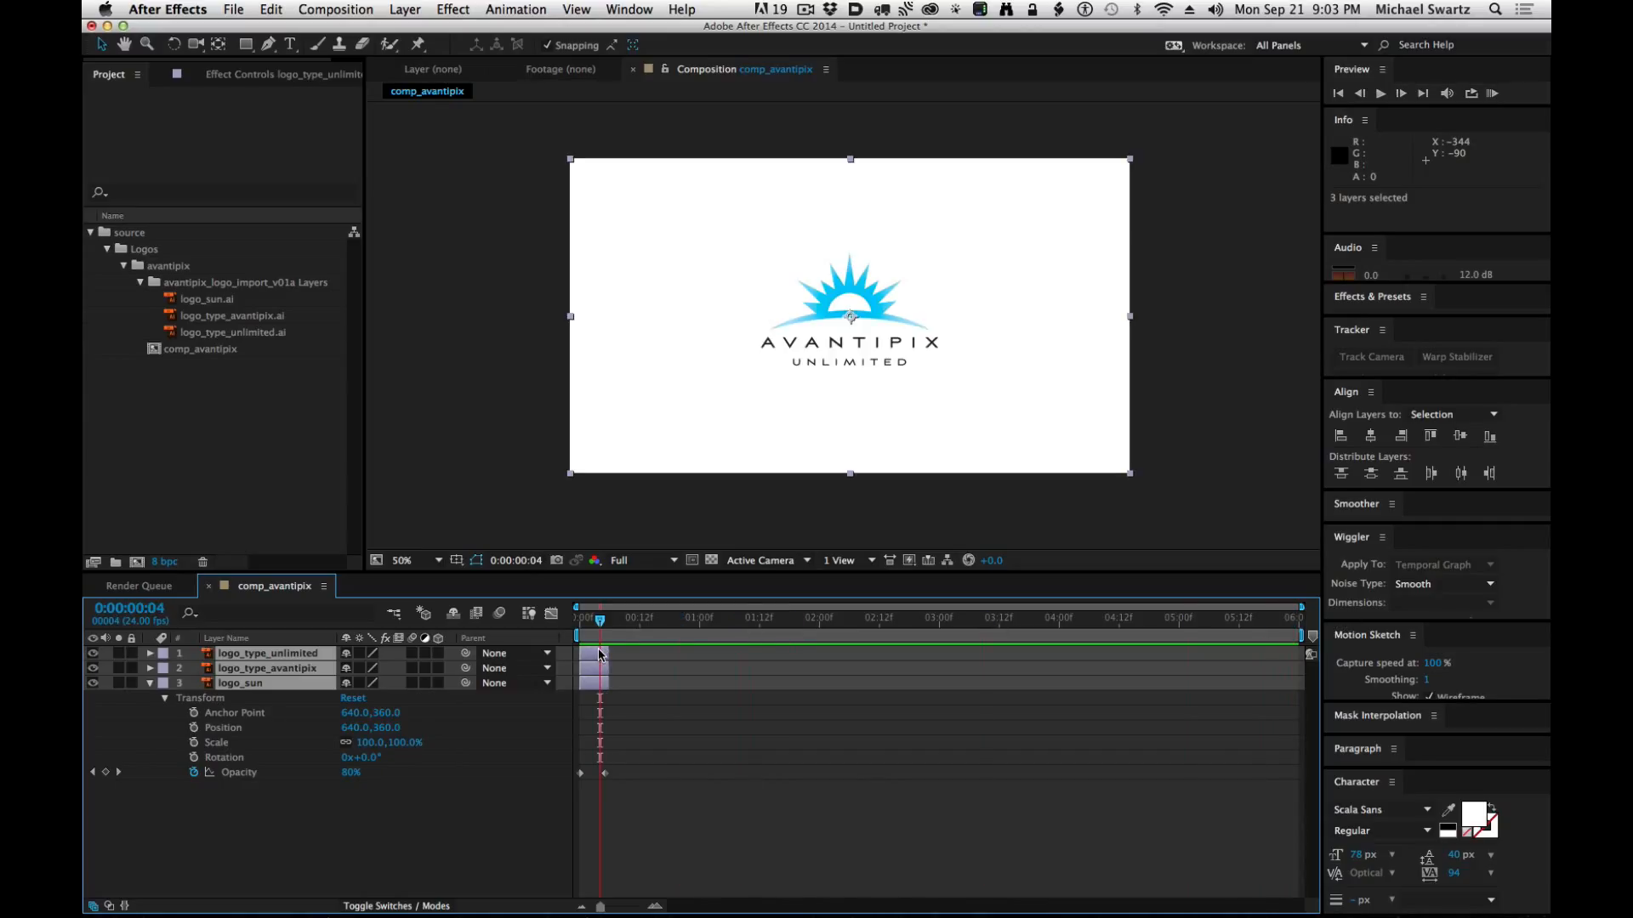
{"action": "key", "text": "End"}
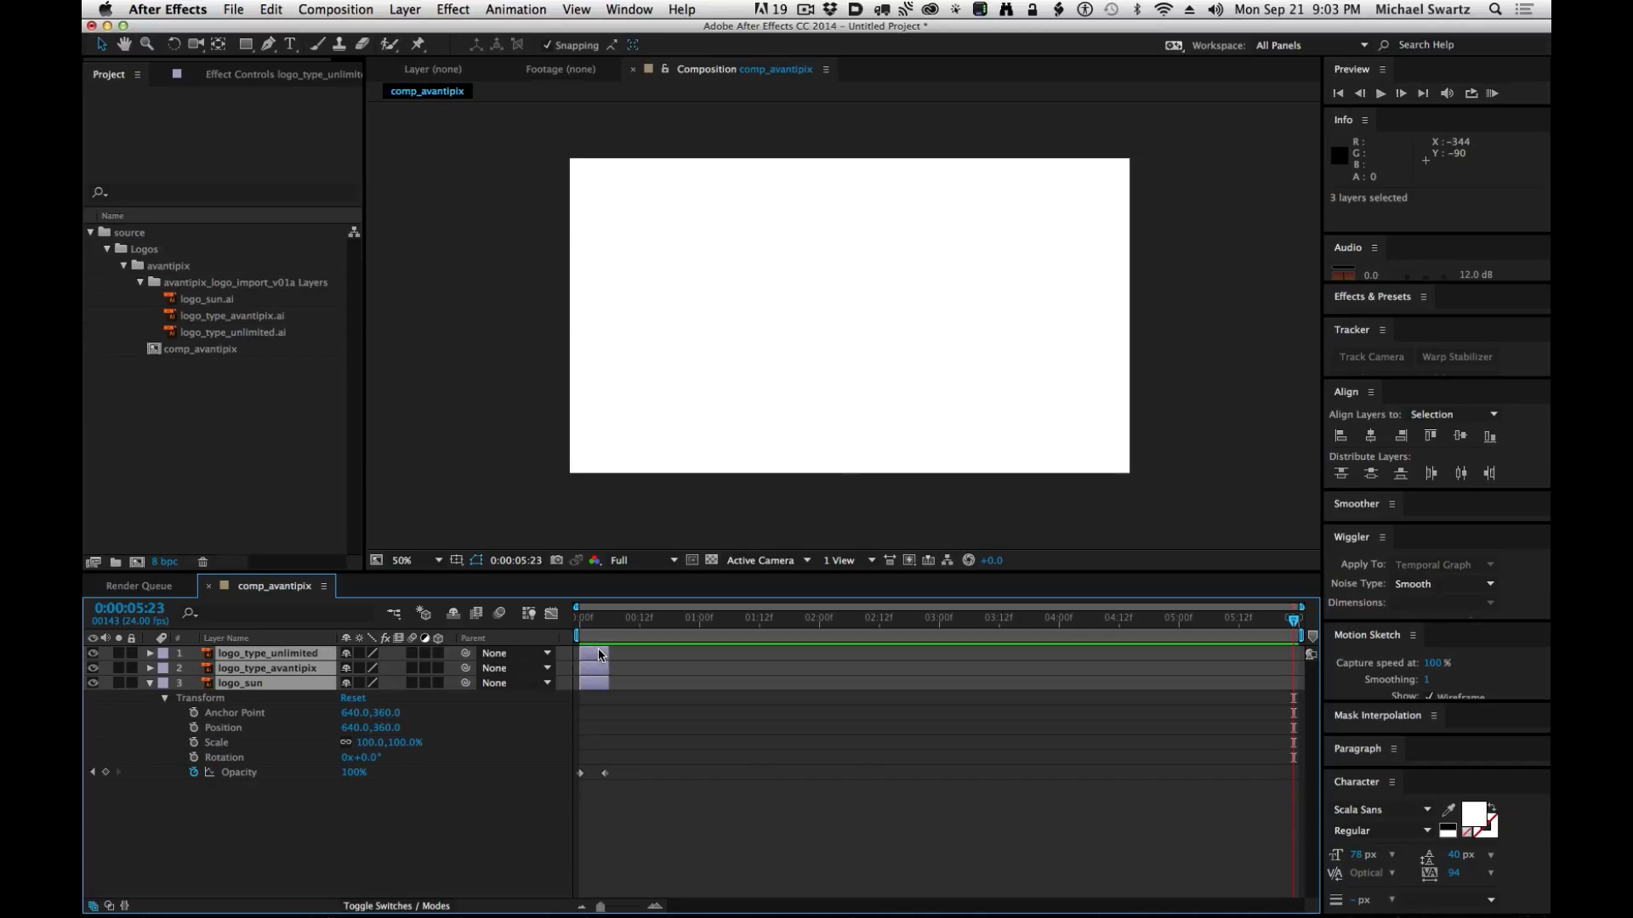
{"action": "key", "text": "Home"}
{"action": "key", "text": "End"}
{"action": "key", "text": "Home"}
{"action": "key", "text": "End"}
{"action": "key", "text": "Home"}
{"action": "key", "text": "End"}
{"action": "key", "text": "alt+bracketright"}
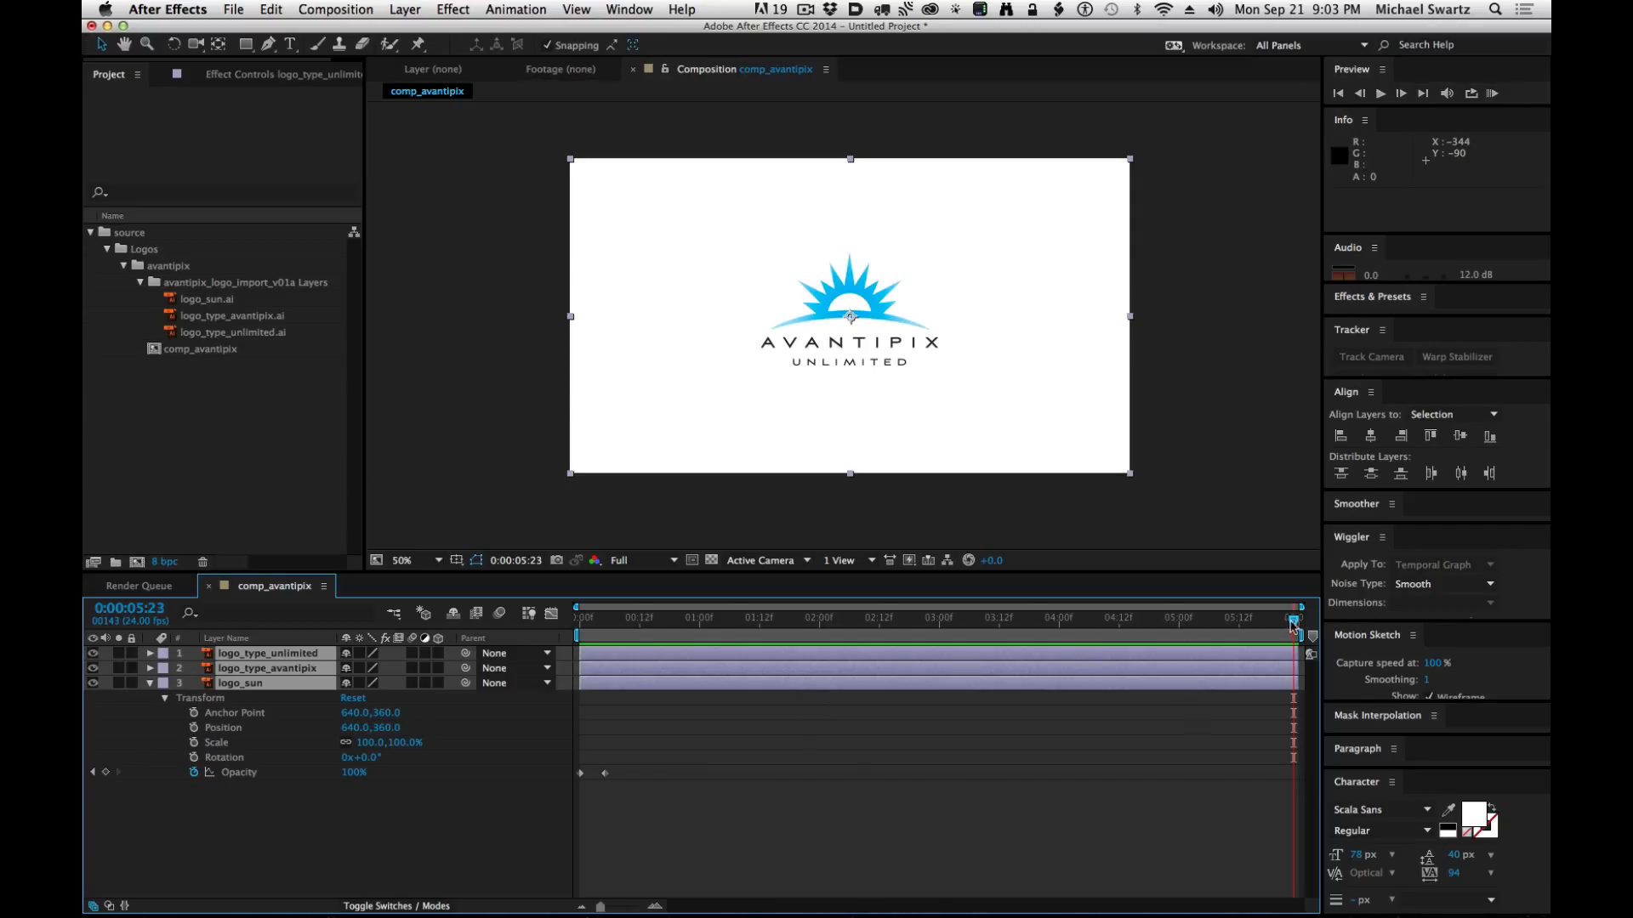
{"action": "left_click_drag", "start_coordinate": [1292, 627], "coordinate": [1093, 629]}
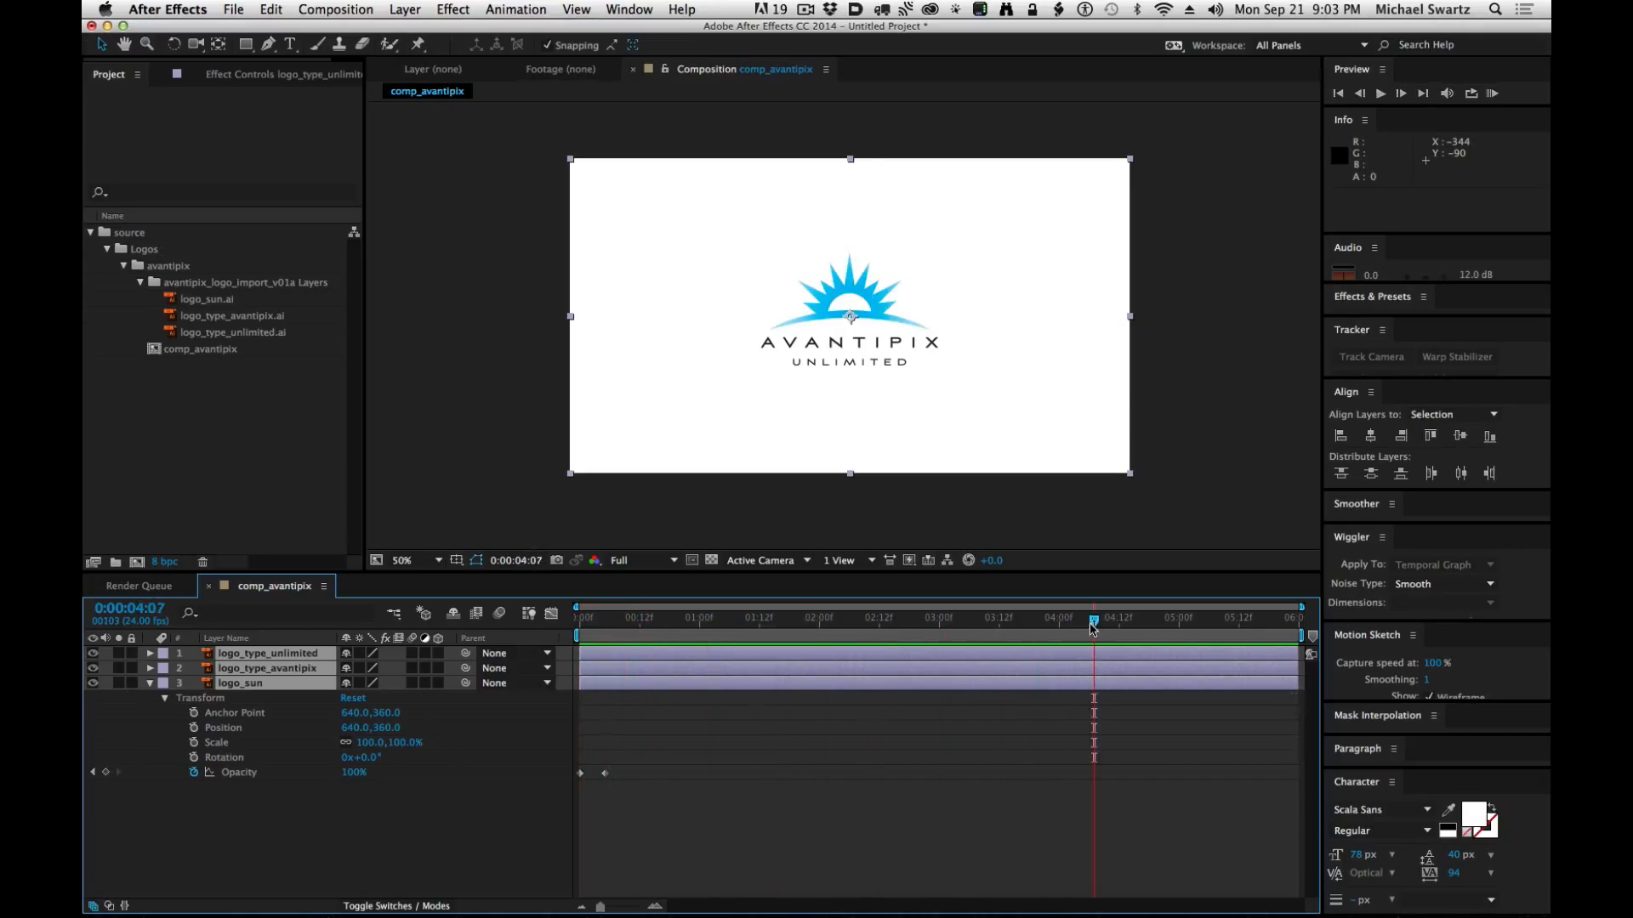
Undo the layer extension and the composition duration change.
{"action": "key", "text": "super+z"}
{"action": "mouse_move", "coordinate": [585, 621]}
{"action": "left_mouse_down"}
{"action": "mouse_move", "coordinate": [635, 622]}
{"action": "mouse_move", "coordinate": [600, 622]}
{"action": "mouse_move", "coordinate": [615, 621]}
{"action": "left_mouse_up"}
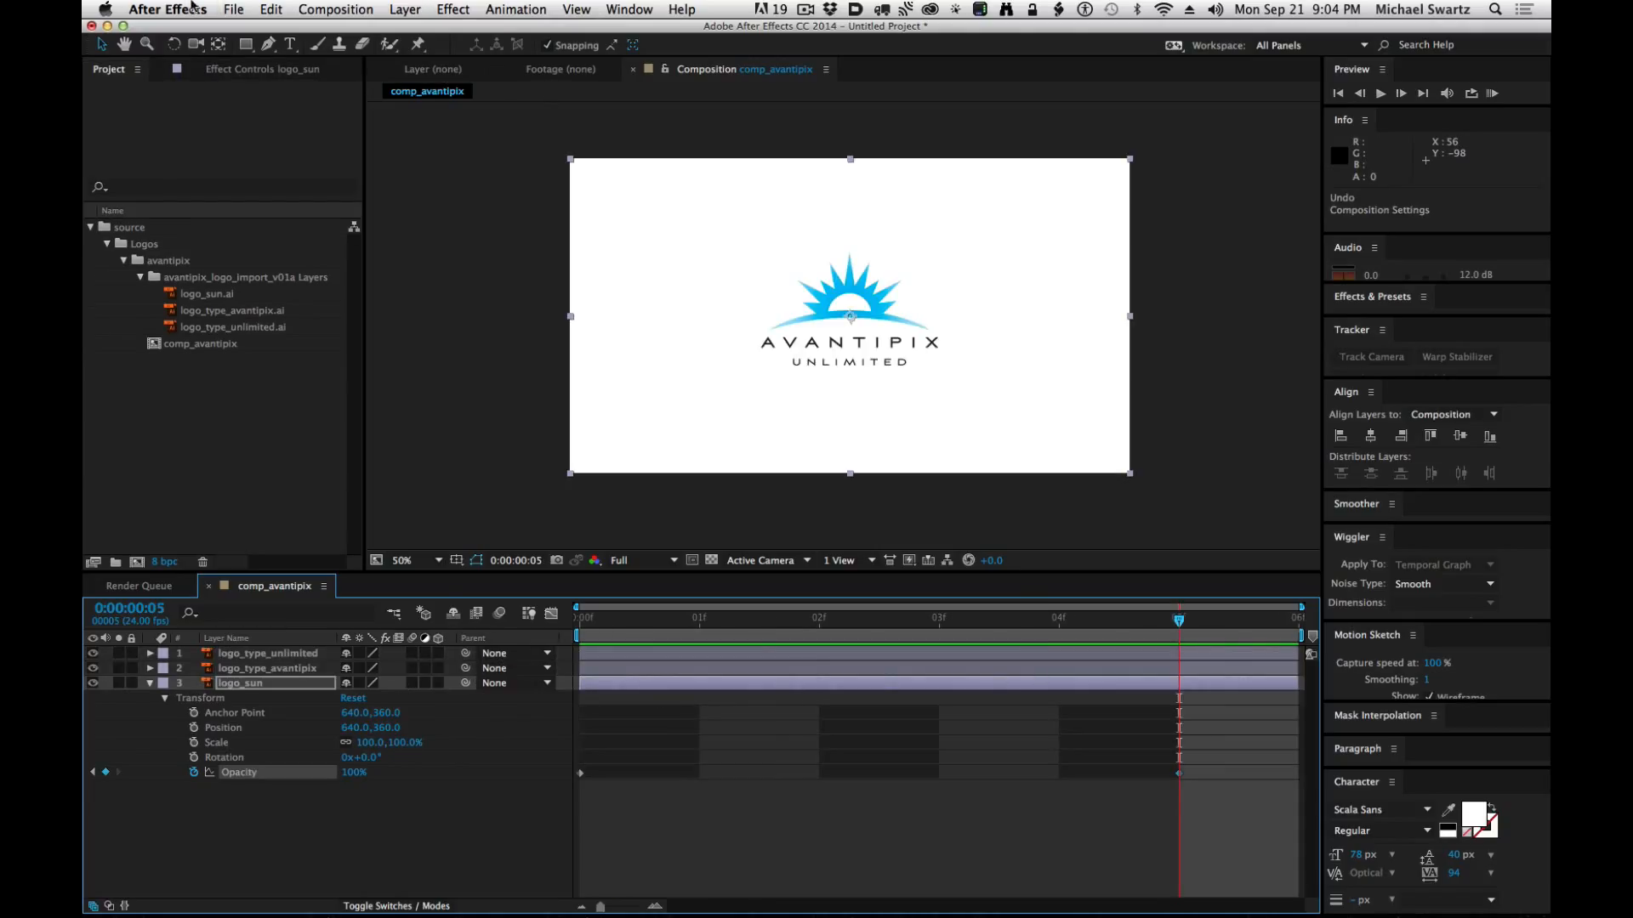
Redo the composition duration change to six seconds and fit the entire composition length in the timeline.
{"action": "left_click", "coordinate": [233, 10]}
{"action": "mouse_move", "coordinate": [272, 9]}
{"action": "left_click", "coordinate": [268, 50]}
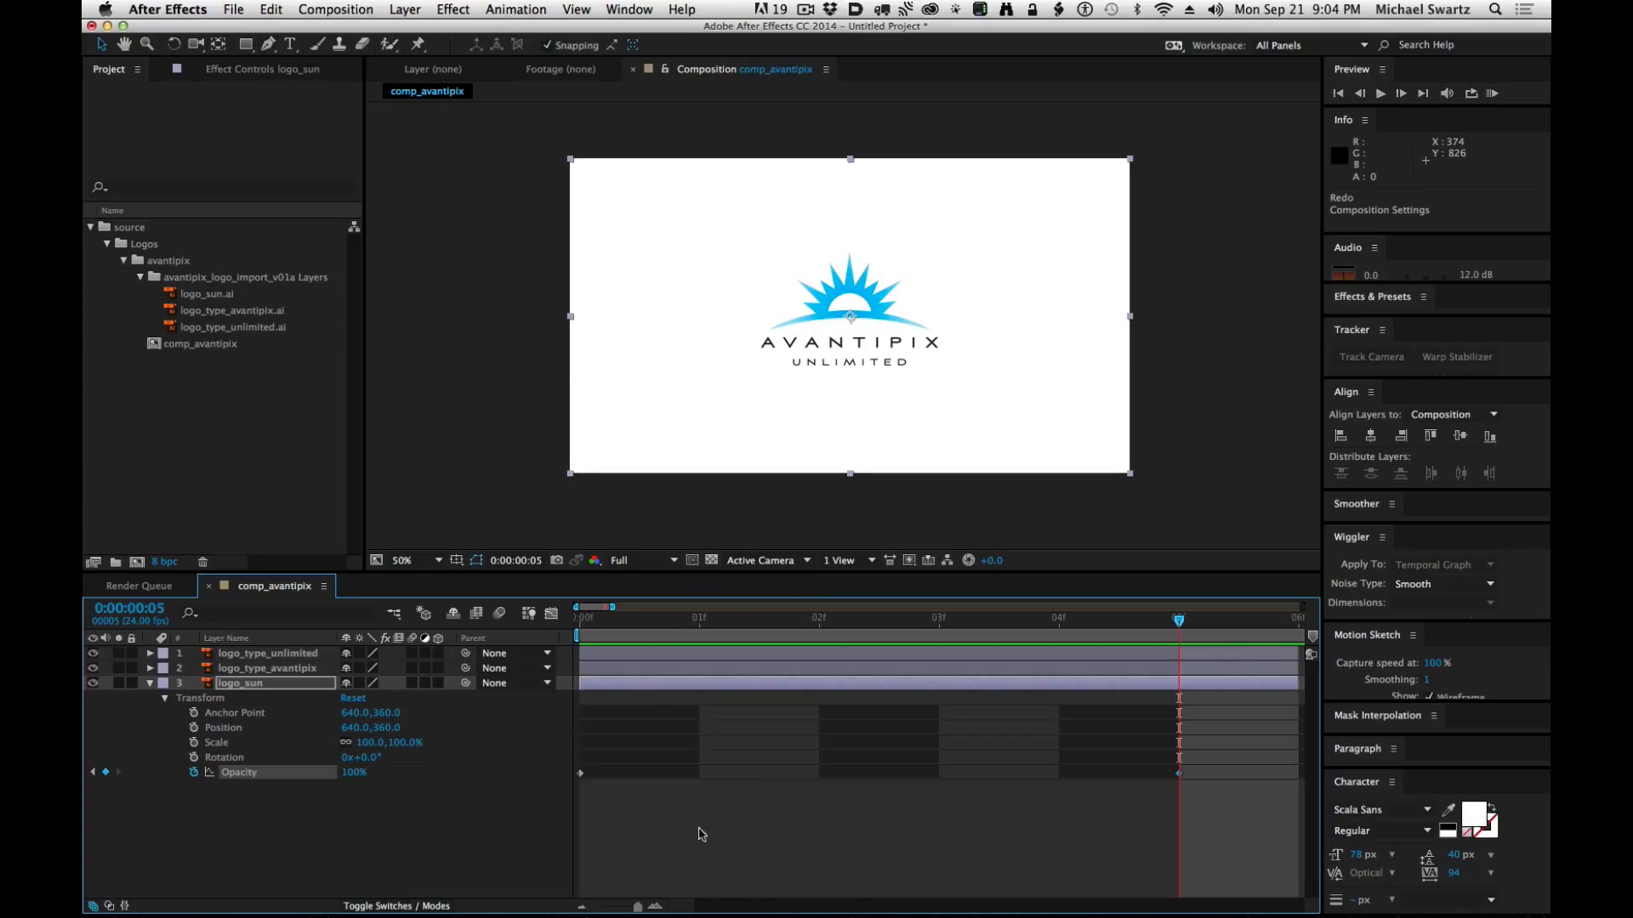
{"action": "mouse_move", "coordinate": [639, 906]}
{"action": "left_mouse_down"}
{"action": "mouse_move", "coordinate": [613, 907]}
{"action": "mouse_move", "coordinate": [636, 907]}
{"action": "left_mouse_up"}
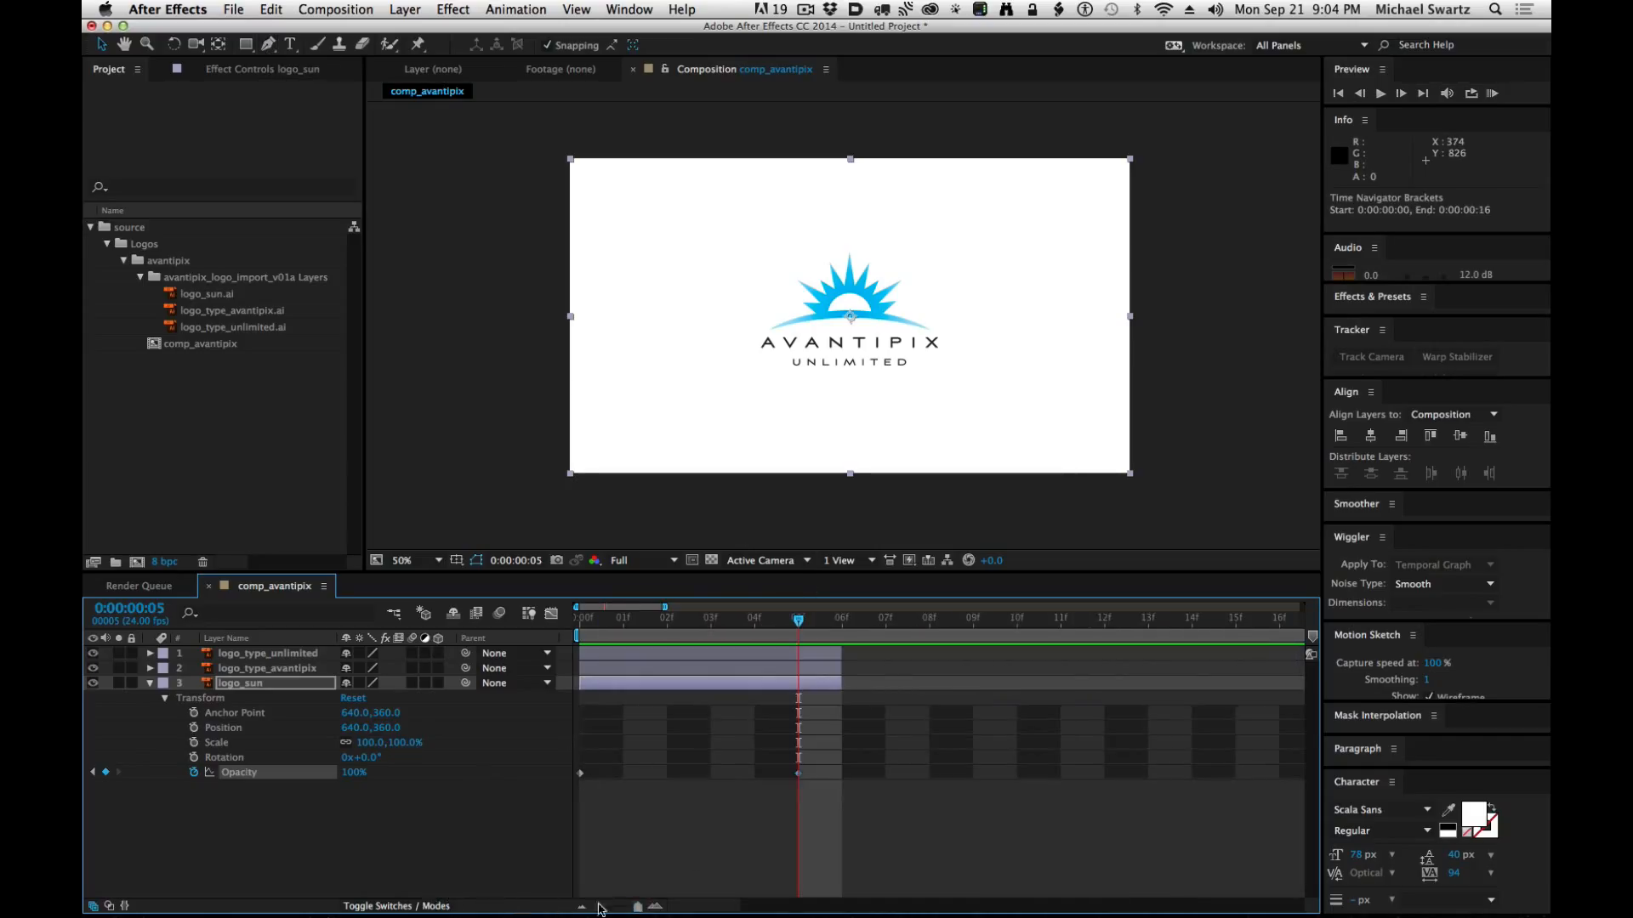
{"action": "mouse_move", "coordinate": [631, 911]}
{"action": "left_click_drag", "start_coordinate": [638, 906], "coordinate": [599, 906]}
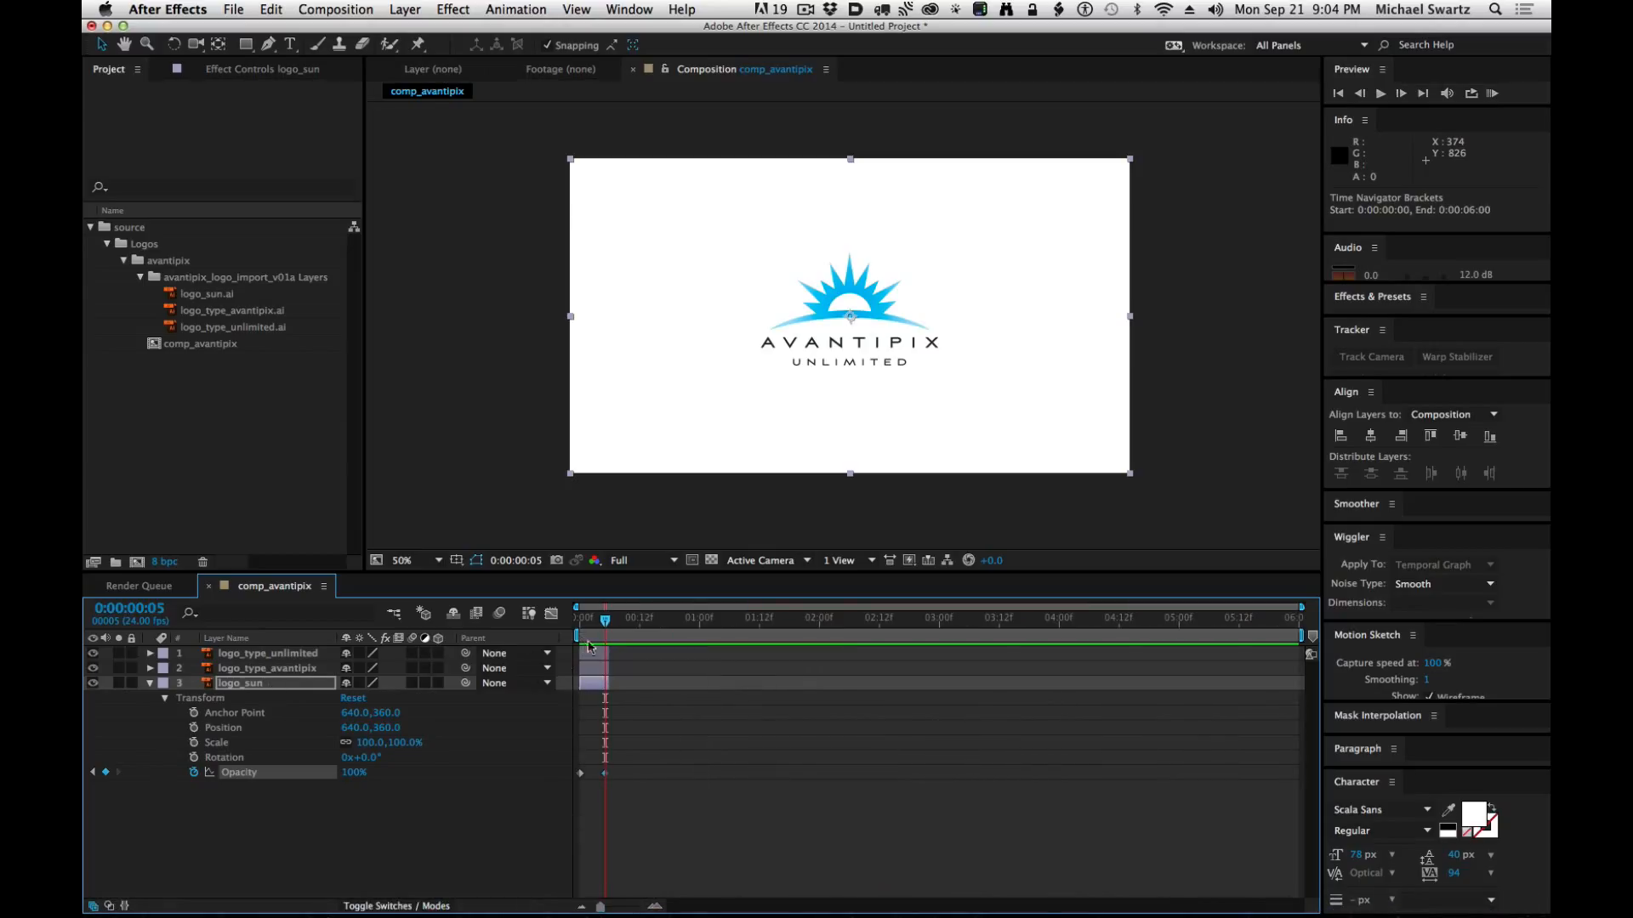
Extend the out points of all three logo layers to the composition's end at 0:00:05:23 and scrub back to check them.
{"action": "left_click", "coordinate": [251, 653]}
{"action": "left_click", "coordinate": [235, 684], "text": "shift"}
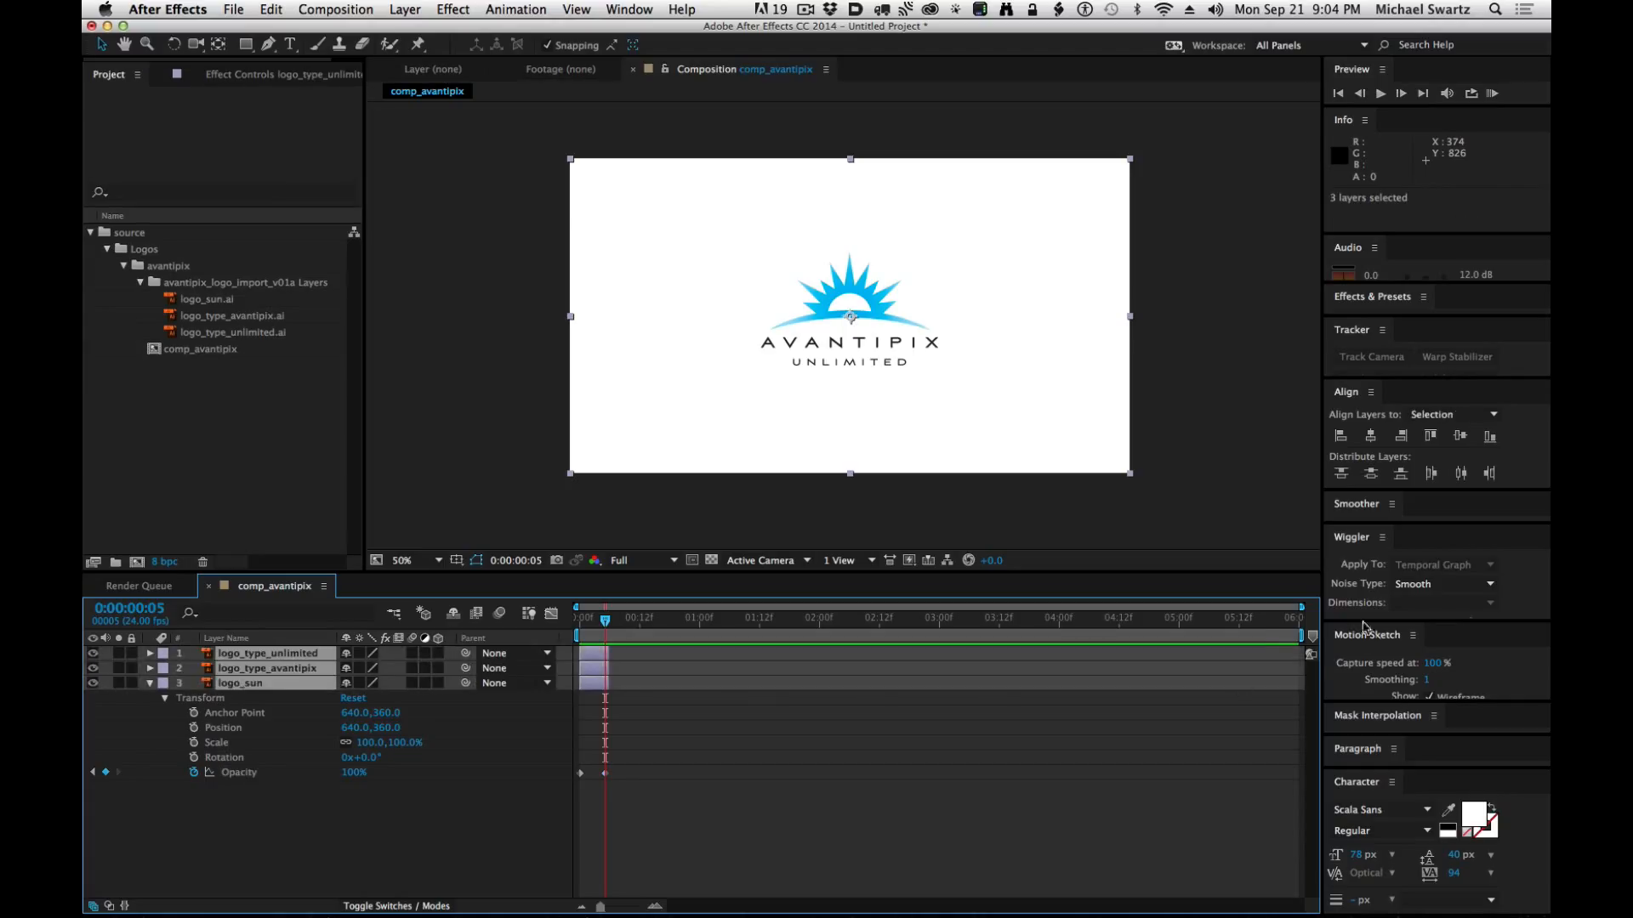
{"action": "key", "text": "End"}
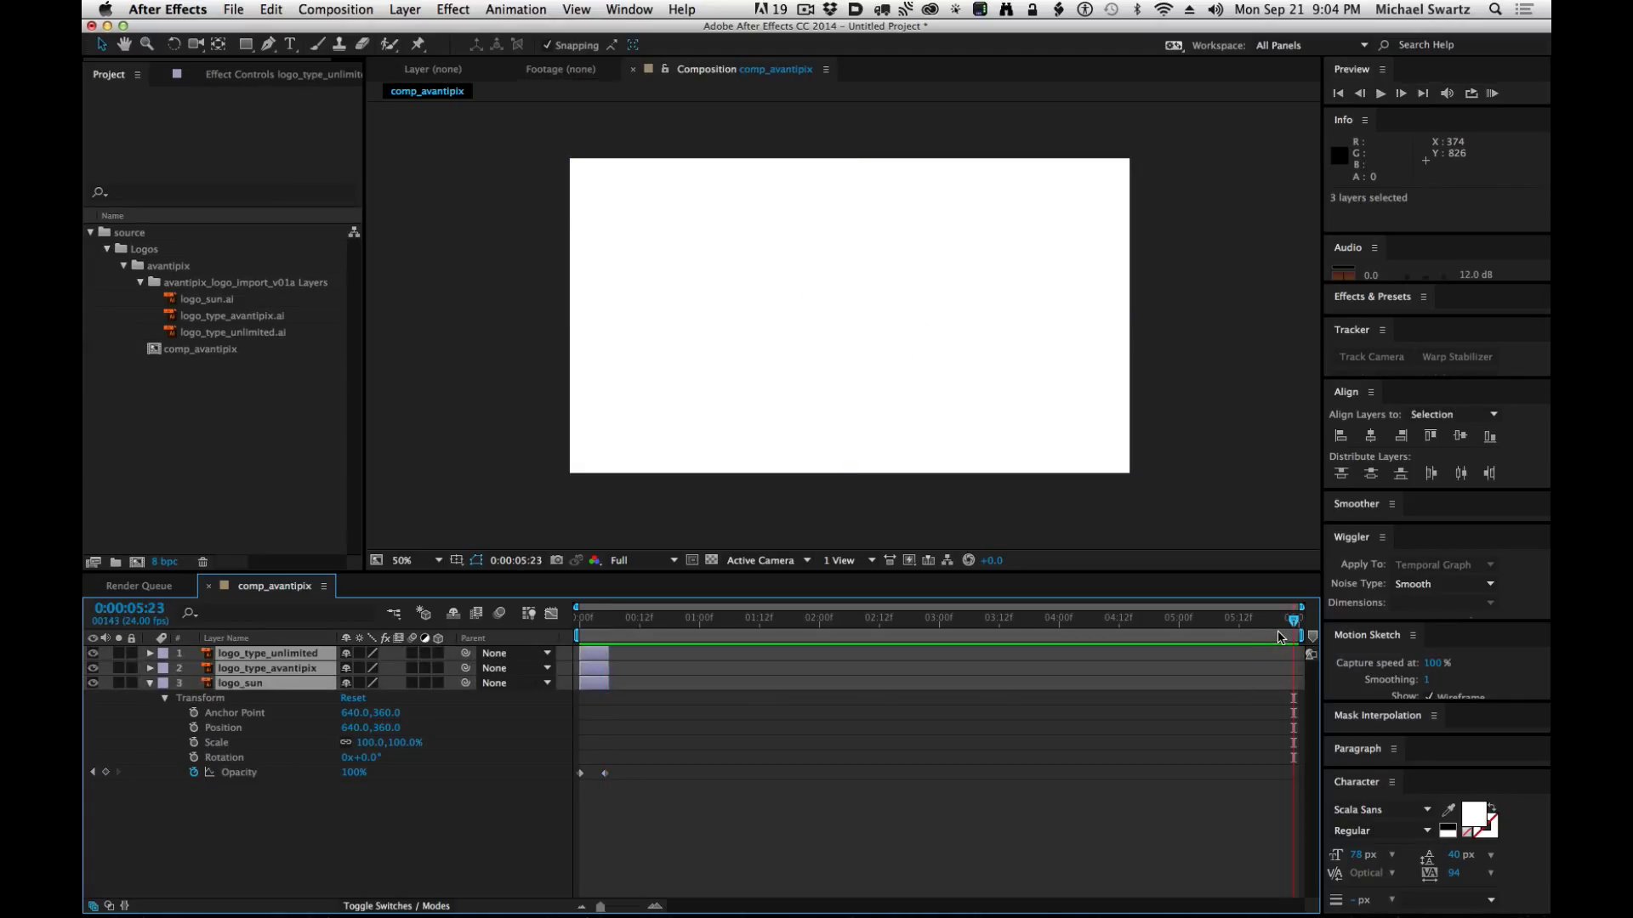
{"action": "key", "text": "alt+bracketright"}
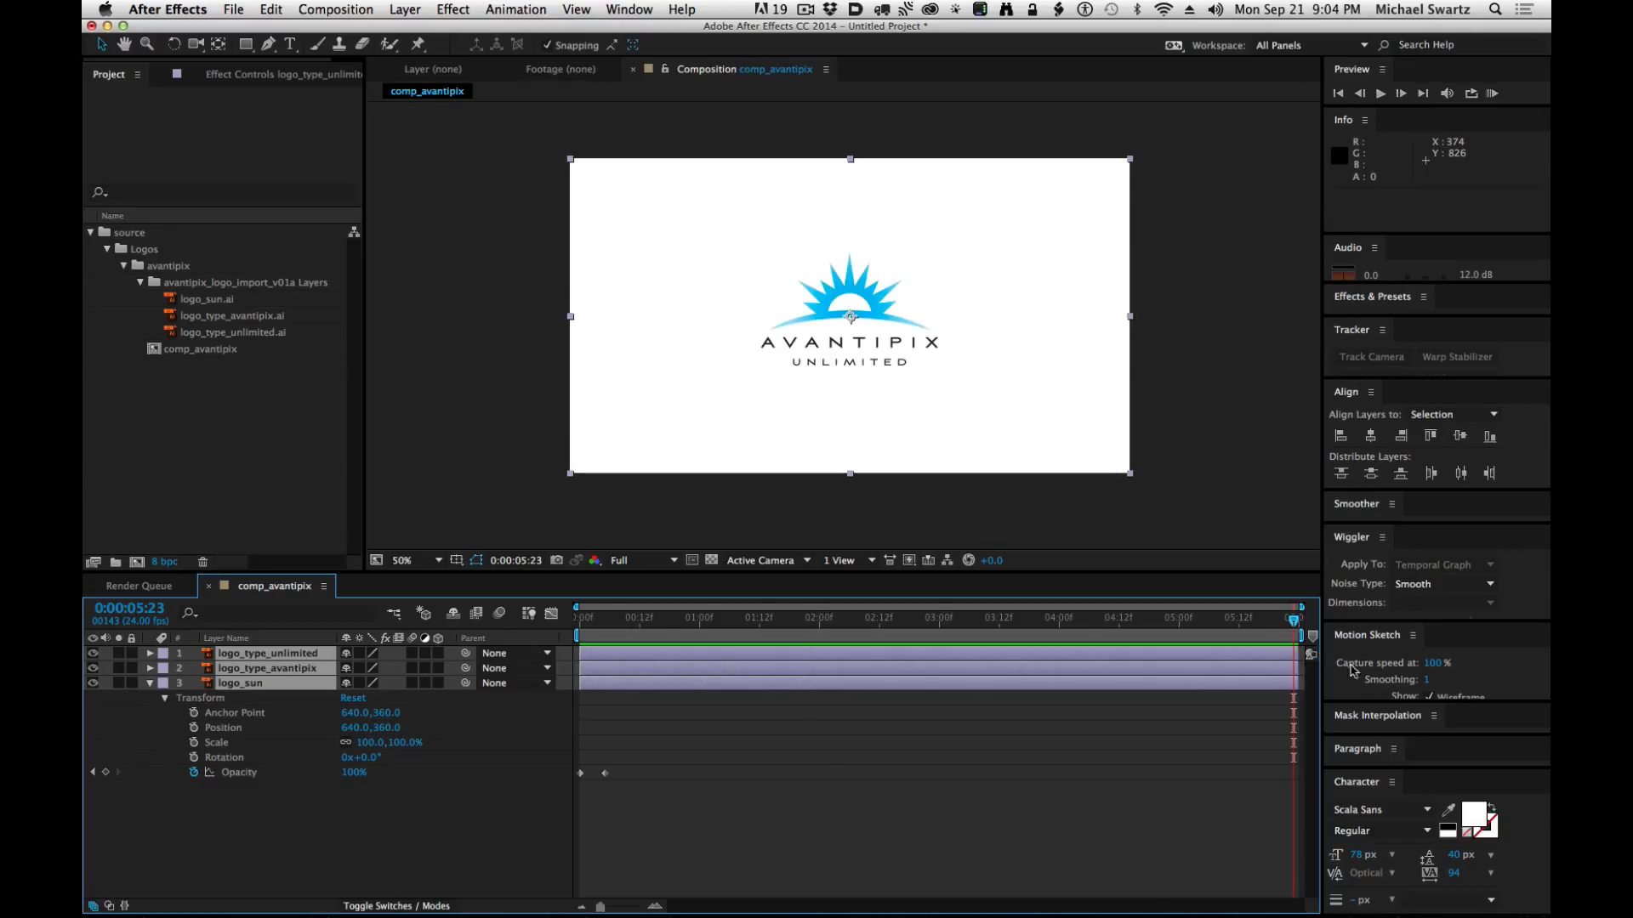
{"action": "left_click_drag", "start_coordinate": [1294, 627], "coordinate": [965, 650]}
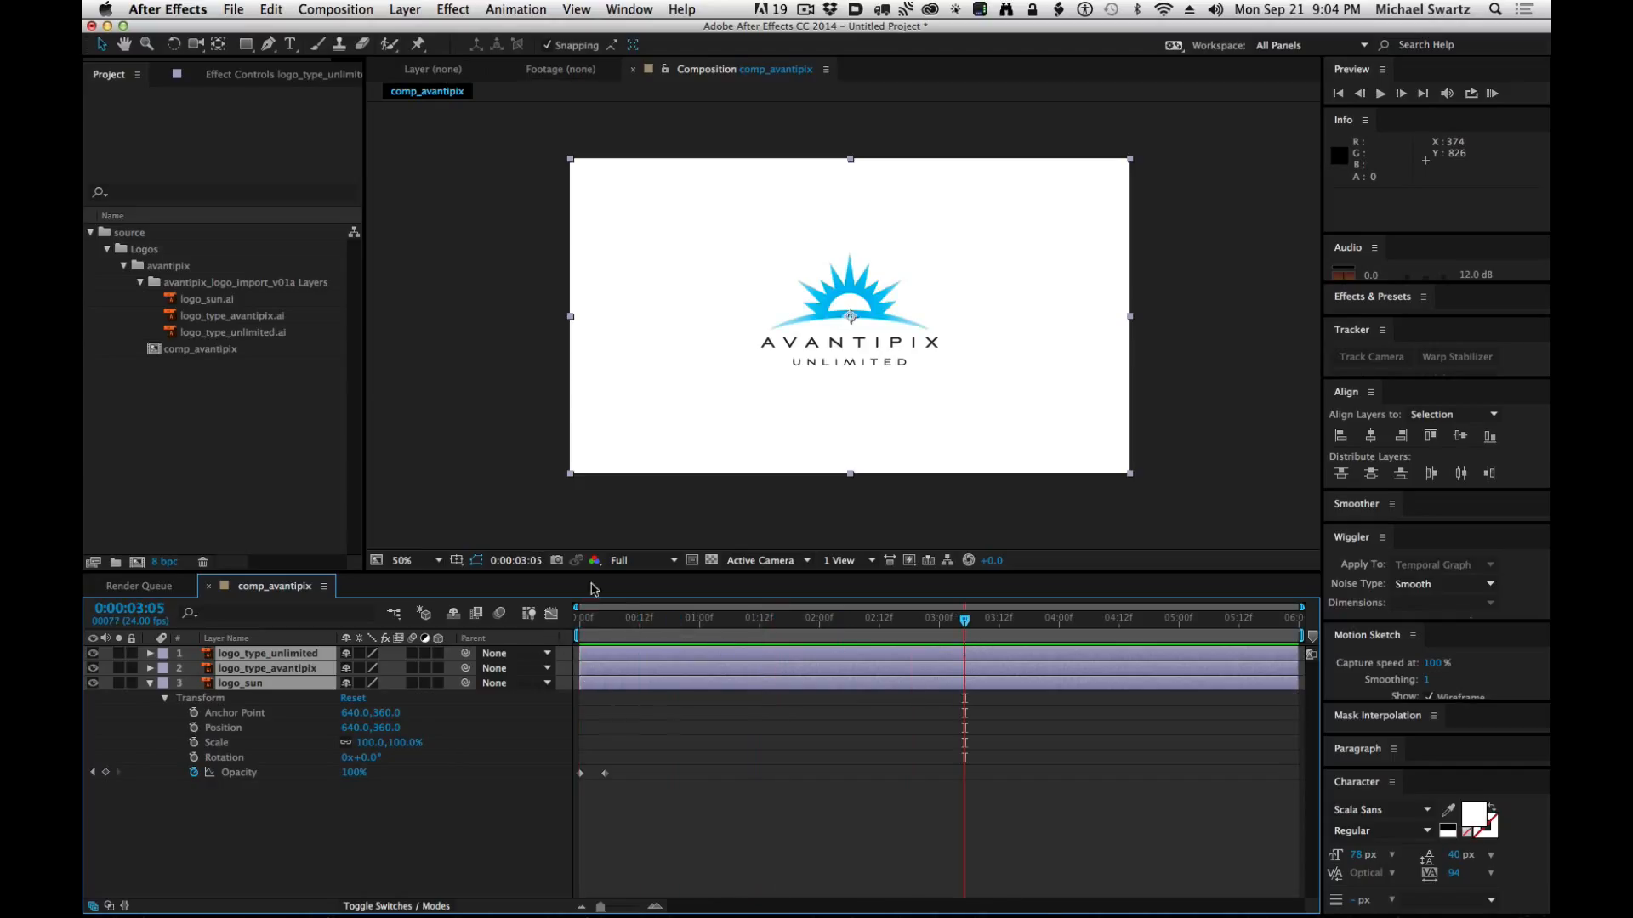
Return to the first frame and move logo_sun's second Opacity keyframe to 0:00:02:00.
{"action": "left_click_drag", "start_coordinate": [600, 625], "coordinate": [579, 627]}
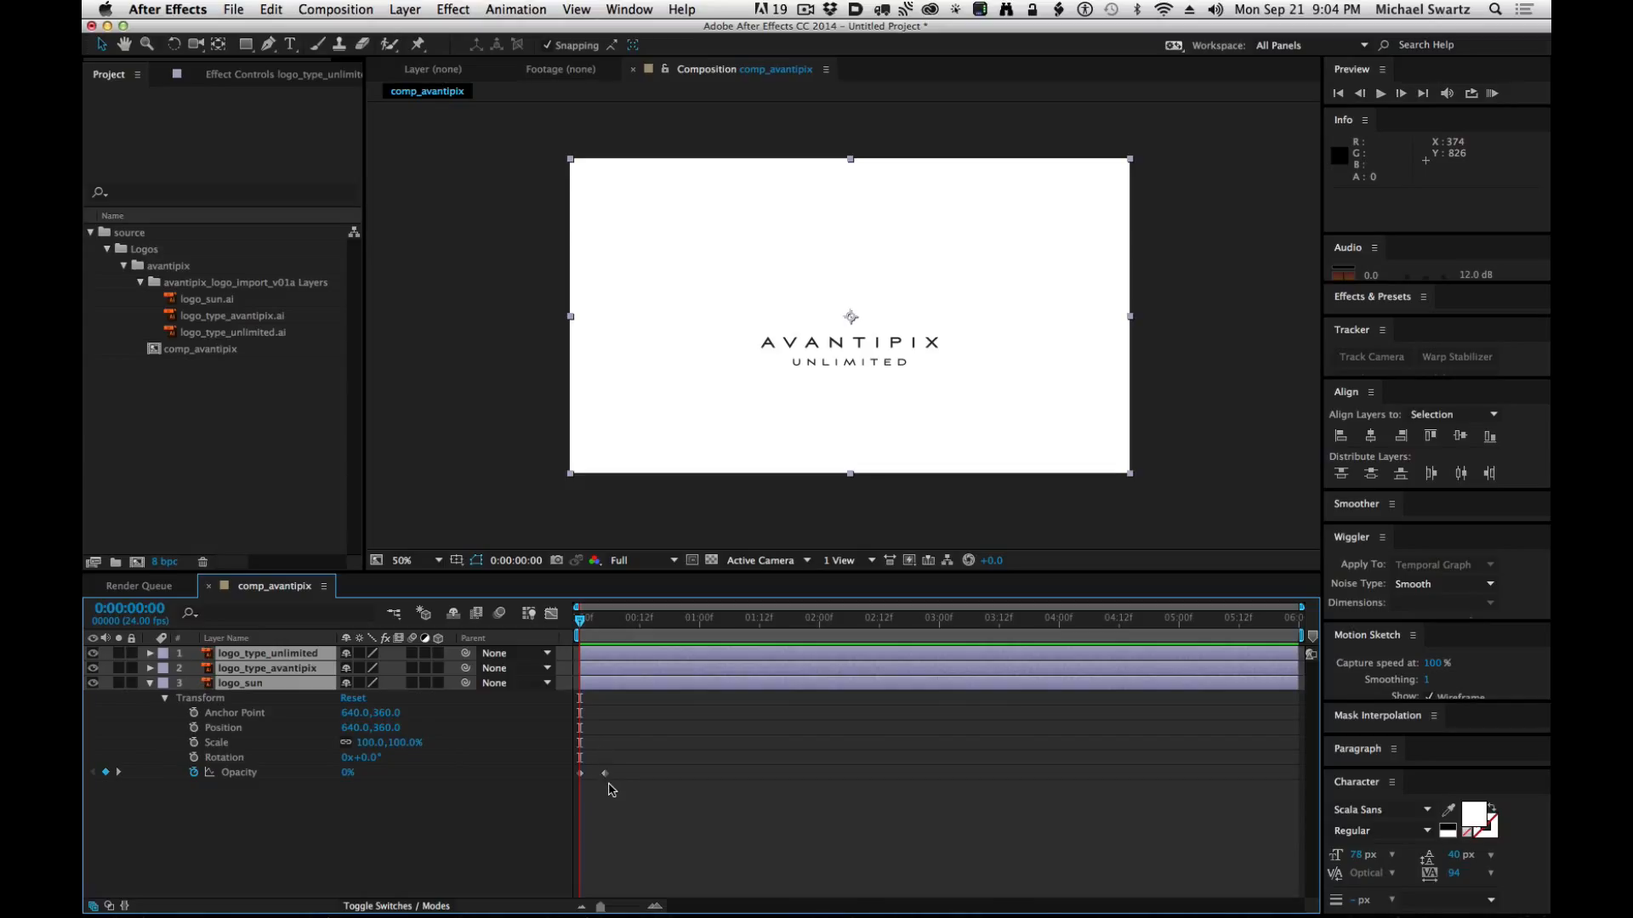
{"action": "mouse_move", "coordinate": [604, 776]}
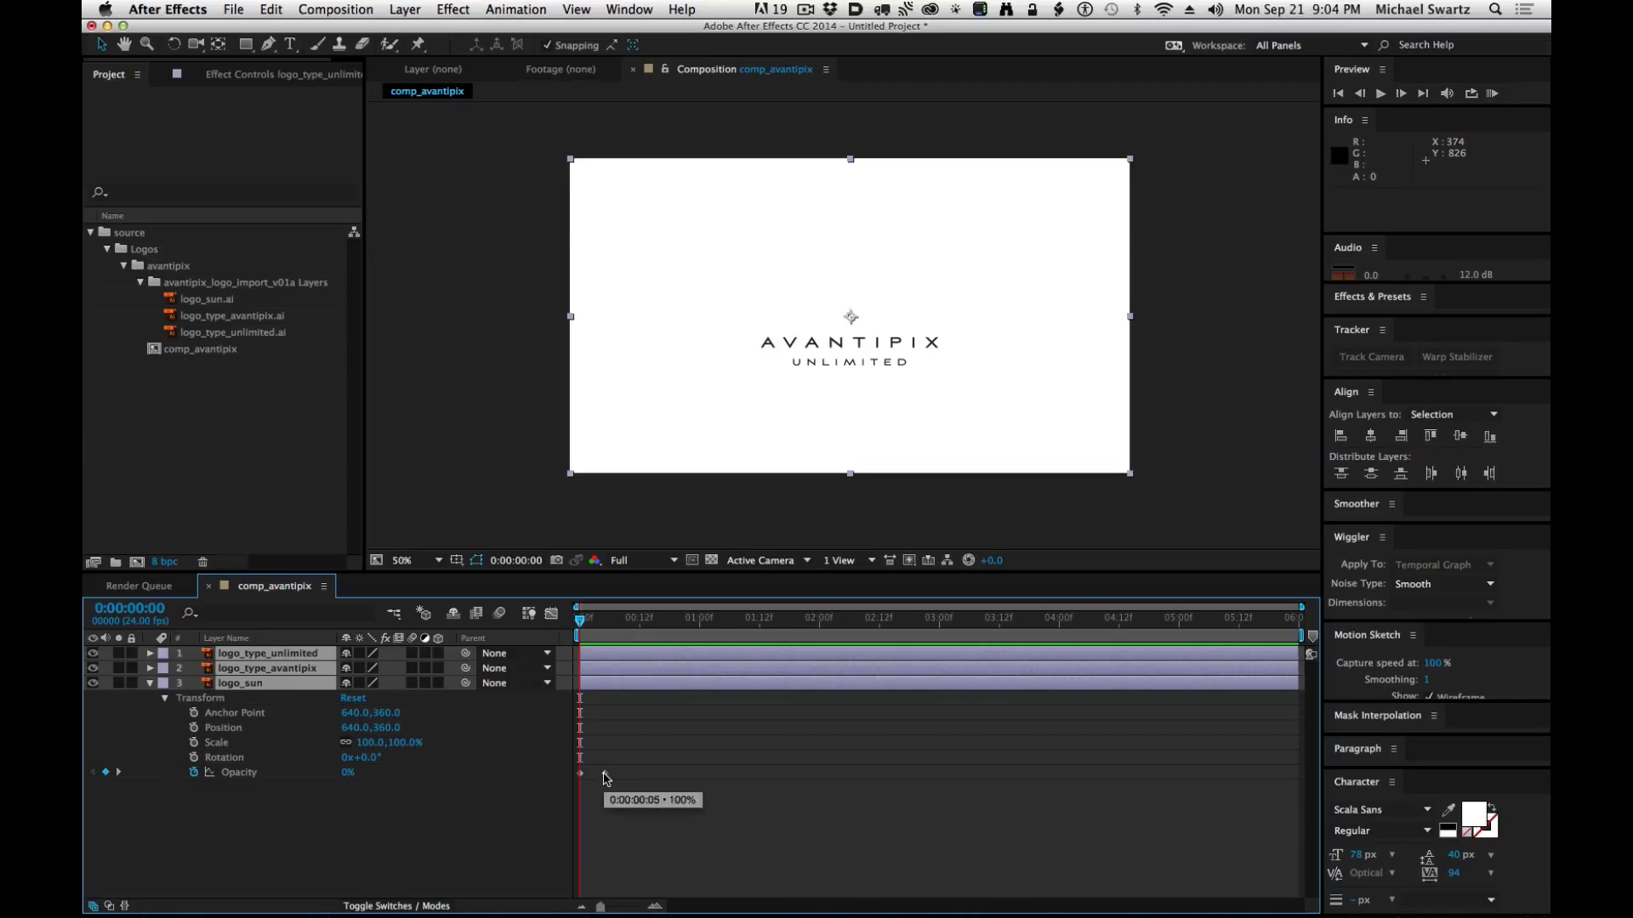
{"action": "left_click_drag", "start_coordinate": [605, 779], "coordinate": [822, 808]}
Preview the sun's slower fade-in with standard playback and RAM previews.
{"action": "key", "text": "space"}
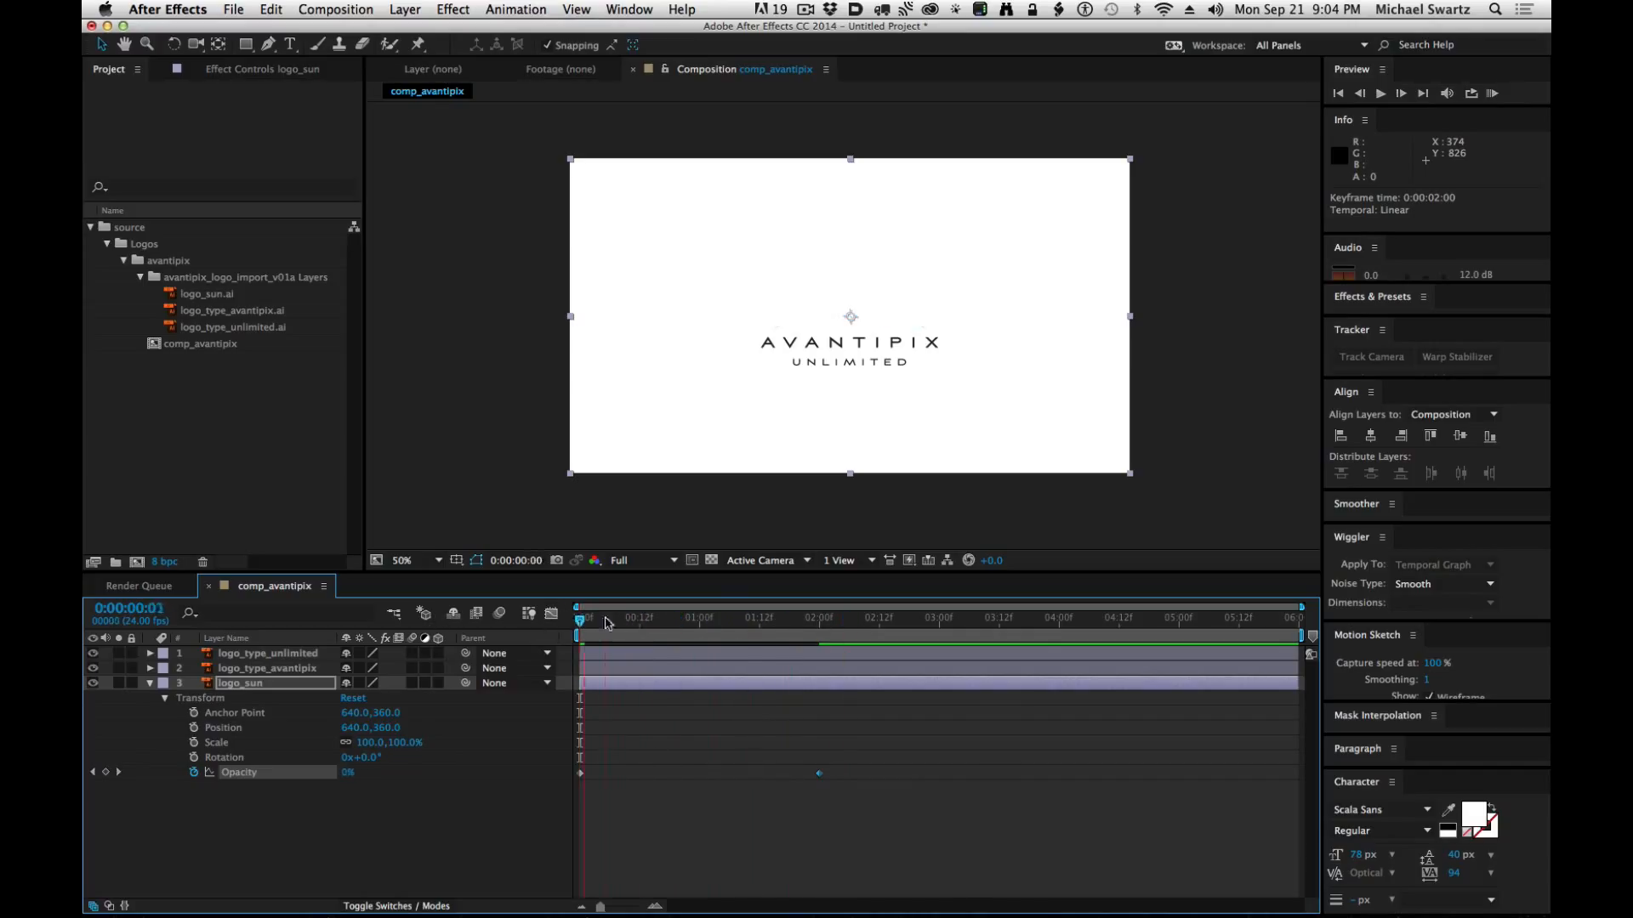
{"action": "key", "text": "space"}
{"action": "key", "text": "KP_0"}
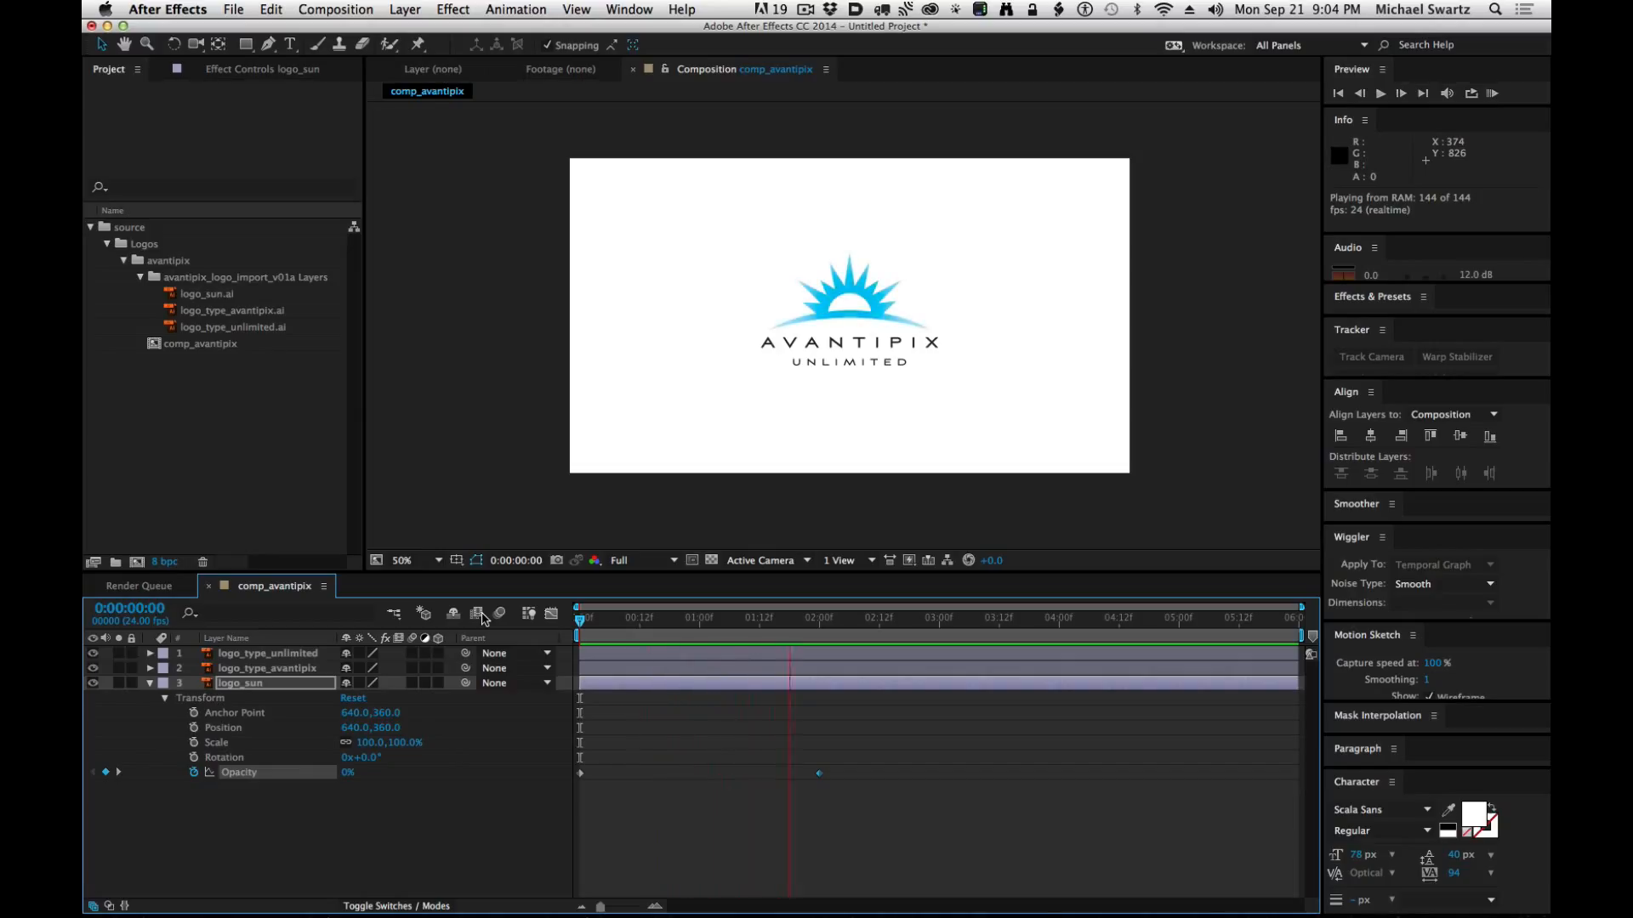
{"action": "key", "text": "space"}
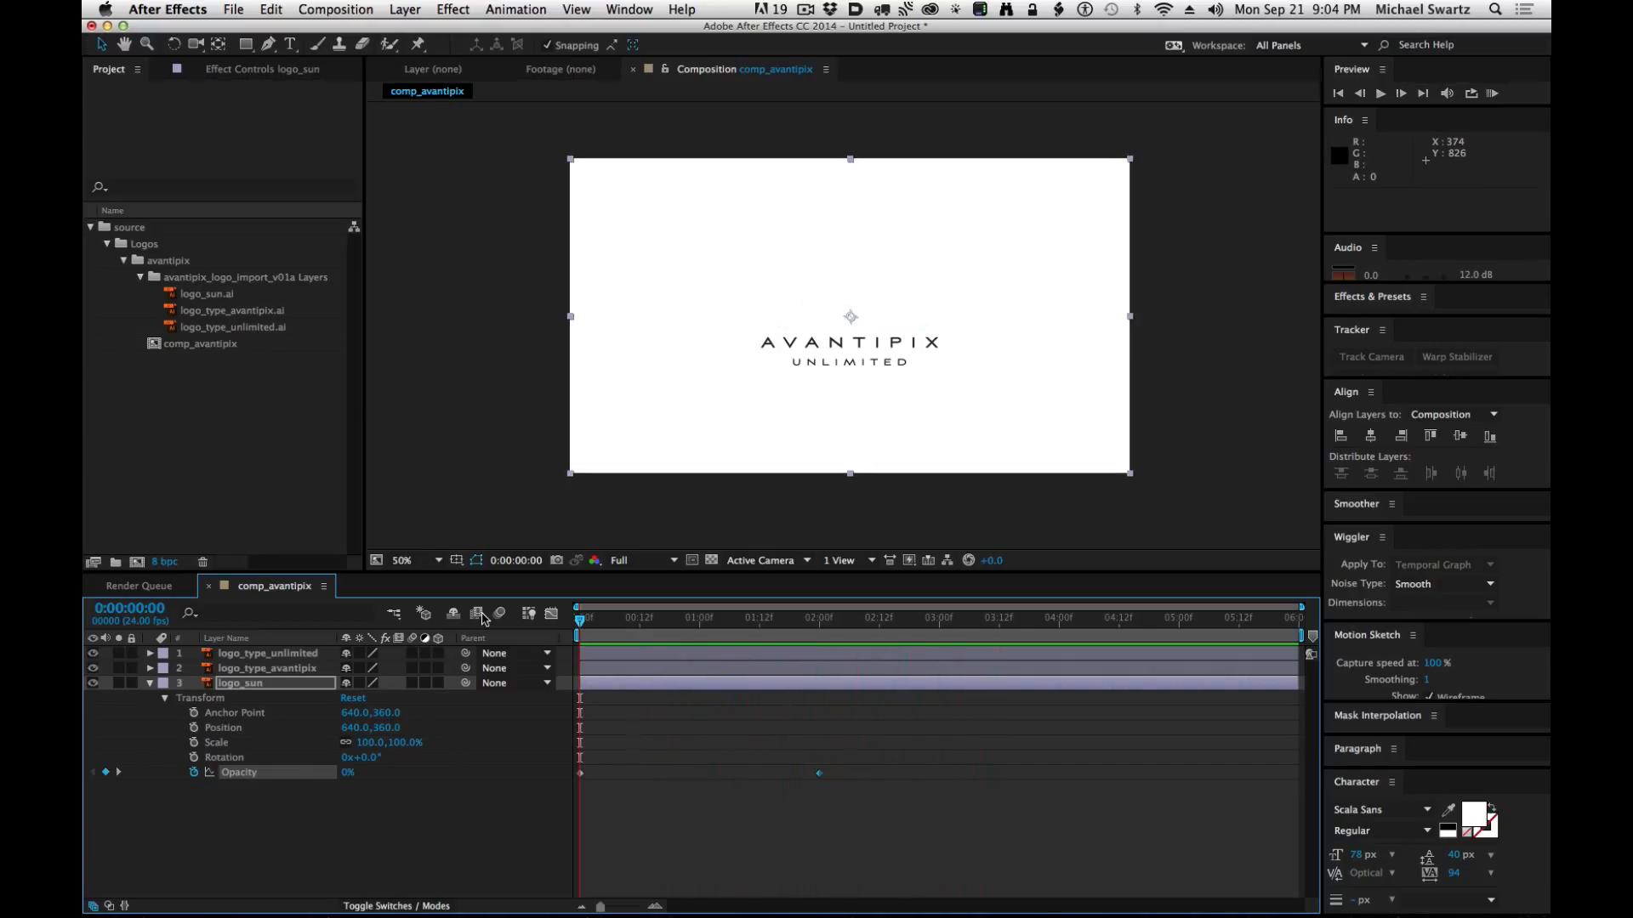
{"action": "key", "text": "KP_0"}
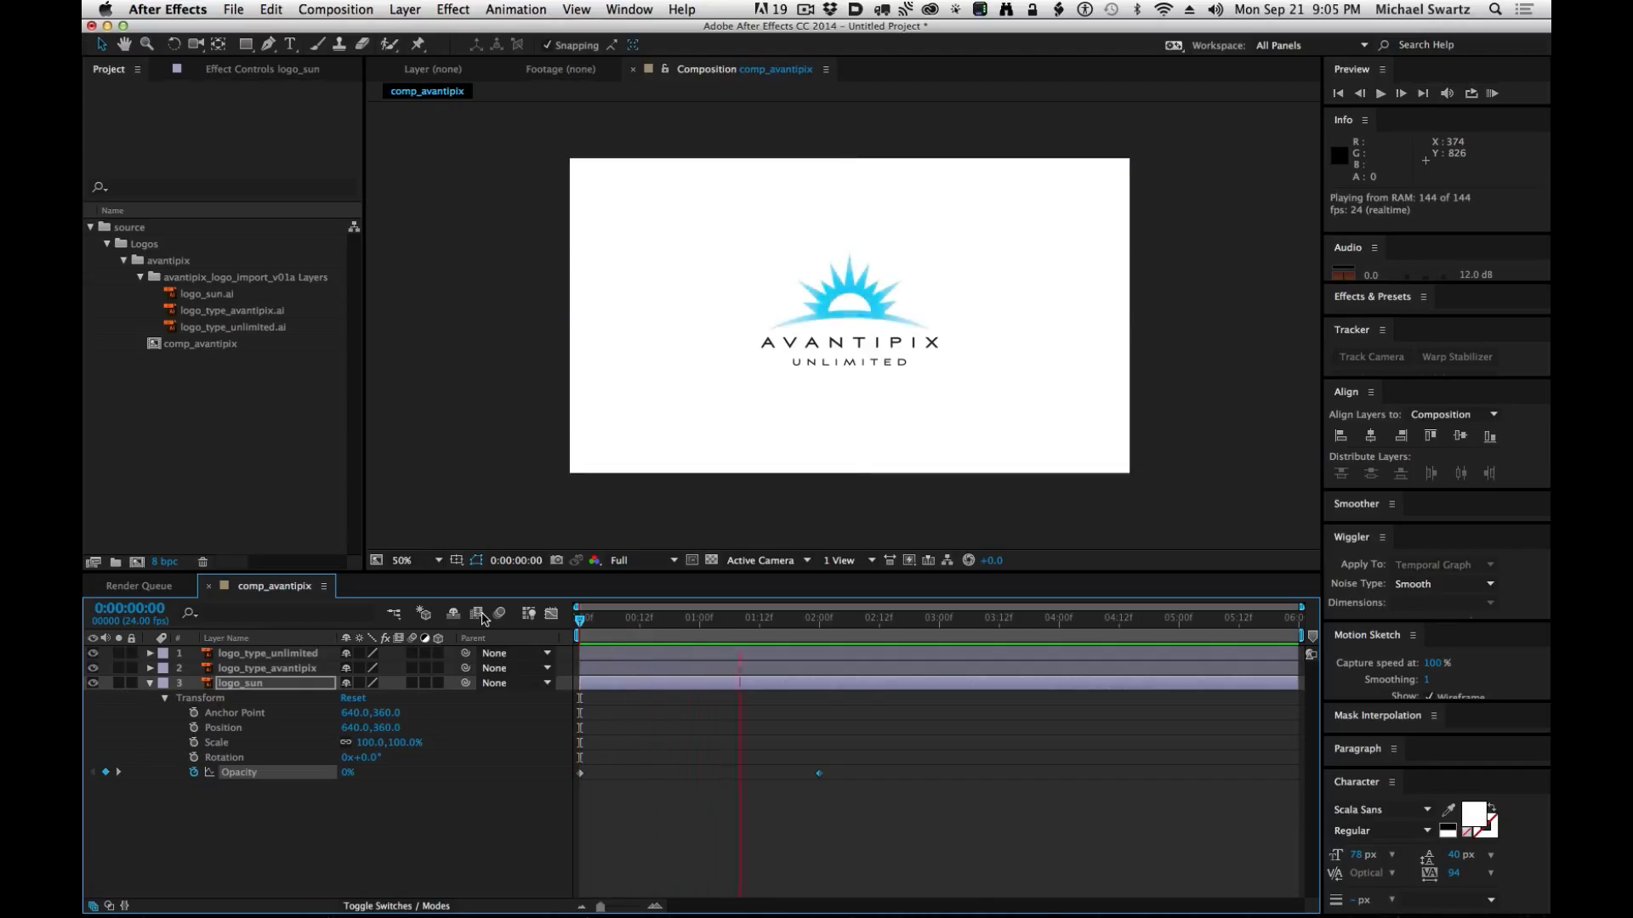
{"action": "key", "text": "space"}
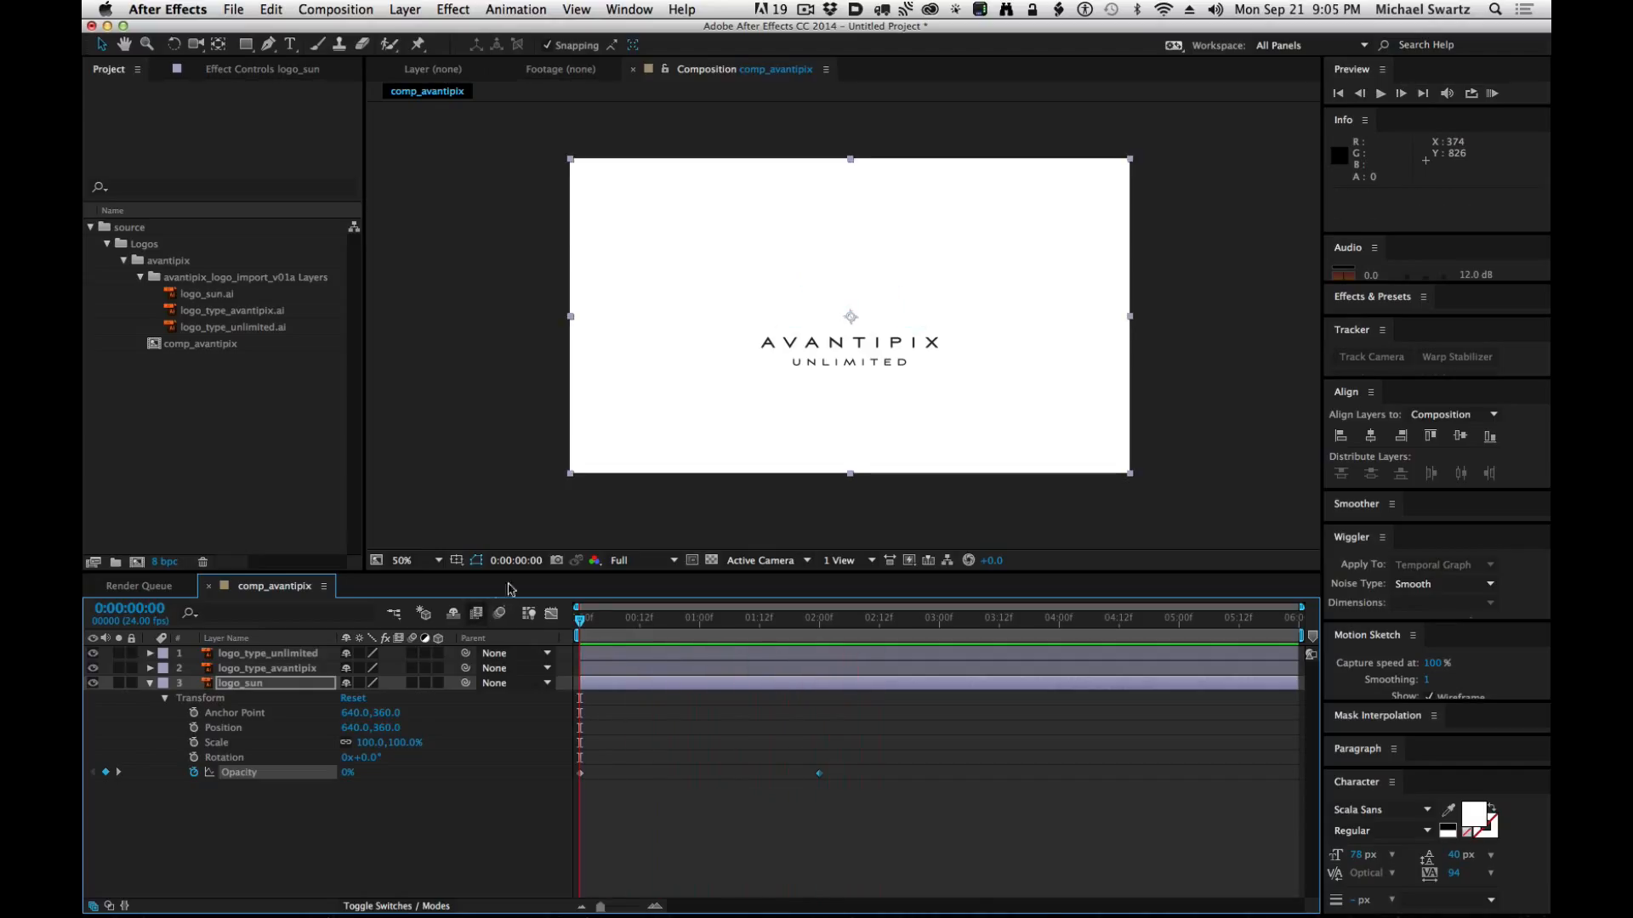
Start Position keyframing for logo_sun at 0:00:00:00 and lower the layer to about 640, 380.
{"action": "left_click", "coordinate": [600, 621]}
{"action": "left_click_drag", "start_coordinate": [607, 626], "coordinate": [560, 637]}
{"action": "left_click", "coordinate": [194, 729]}
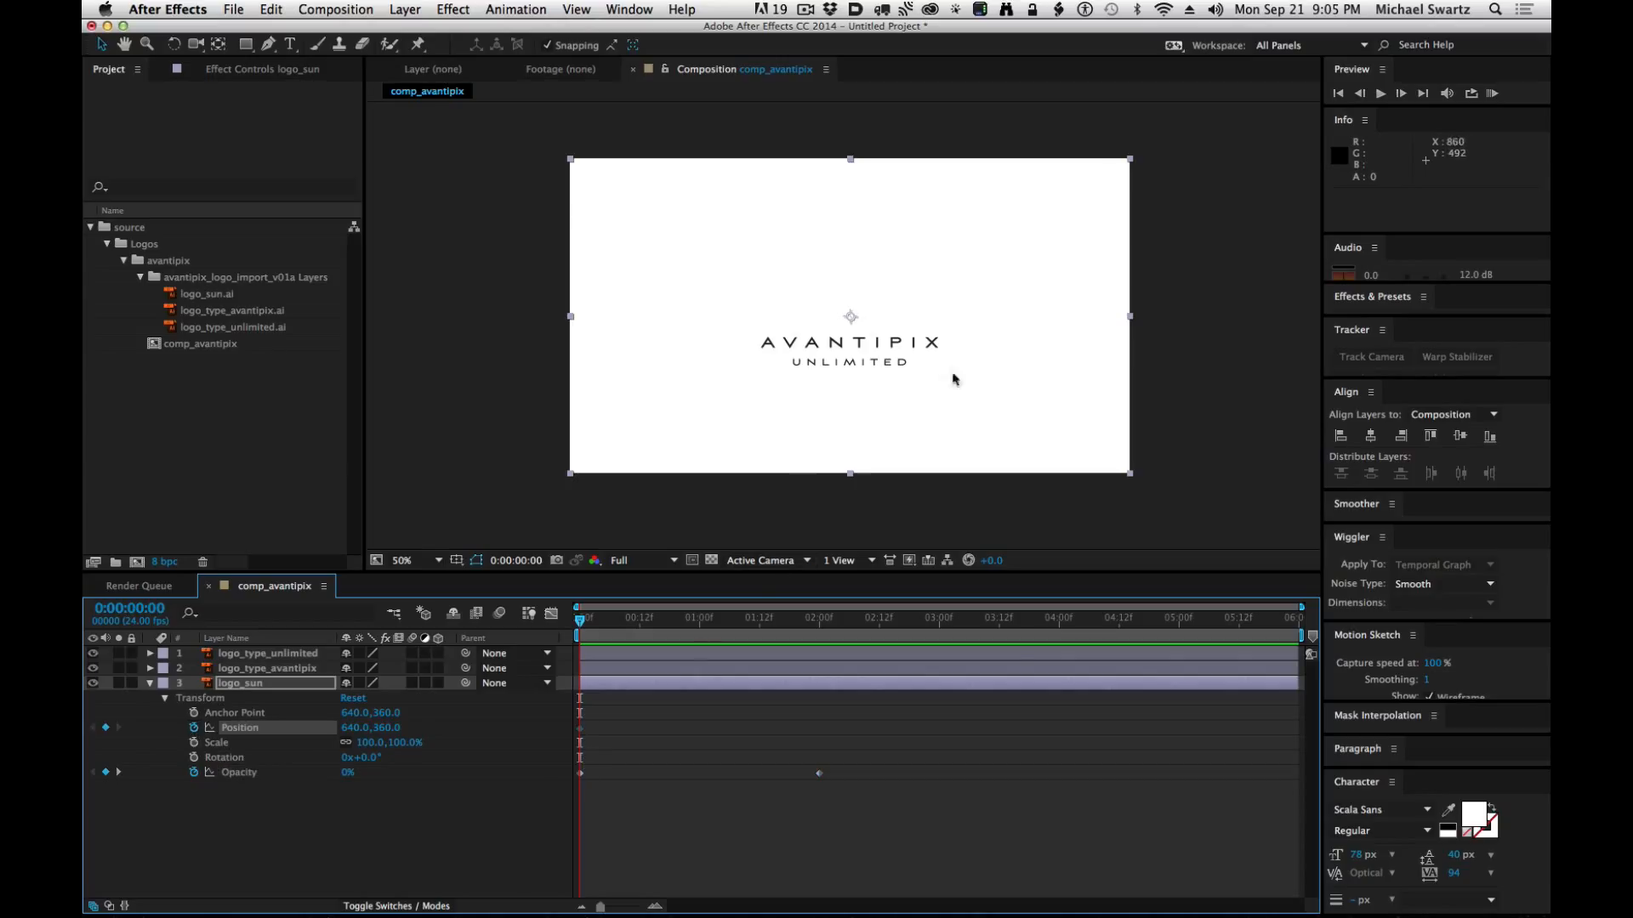
{"action": "left_click_drag", "start_coordinate": [1002, 366], "coordinate": [1004, 375]}
Fine-tune the sun's starting position to 640, 378 with its Opacity temporarily raised, and return the Opacity to 0%.
{"action": "left_click", "coordinate": [350, 773]}
{"action": "left_click_drag", "start_coordinate": [352, 775], "coordinate": [364, 773]}
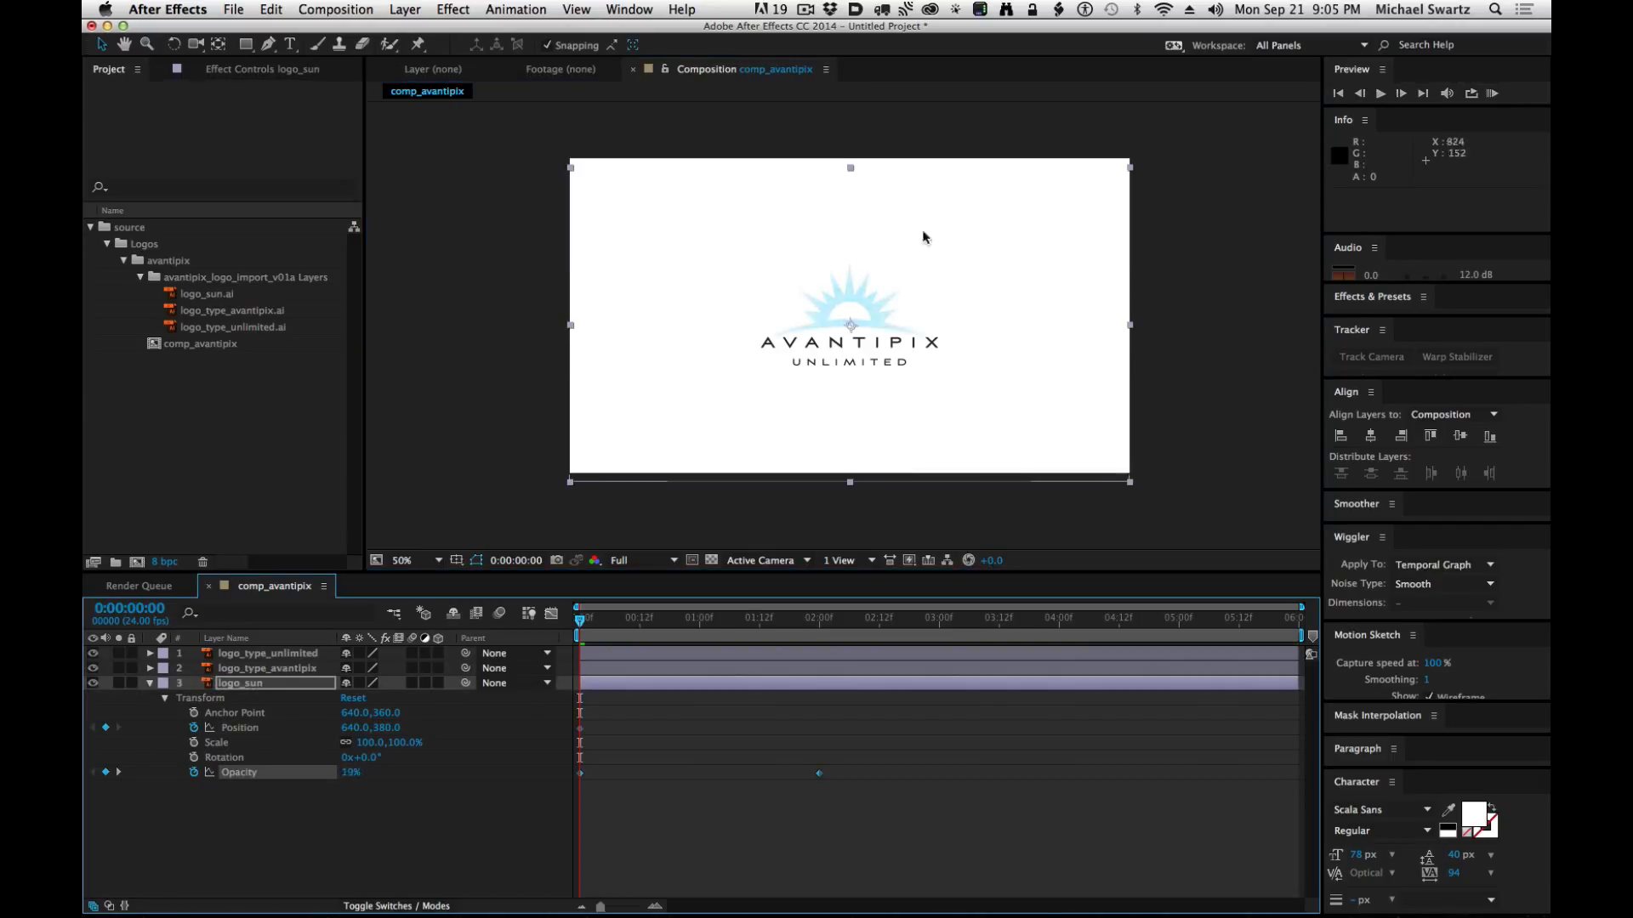
{"action": "left_click_drag", "start_coordinate": [881, 304], "coordinate": [879, 304]}
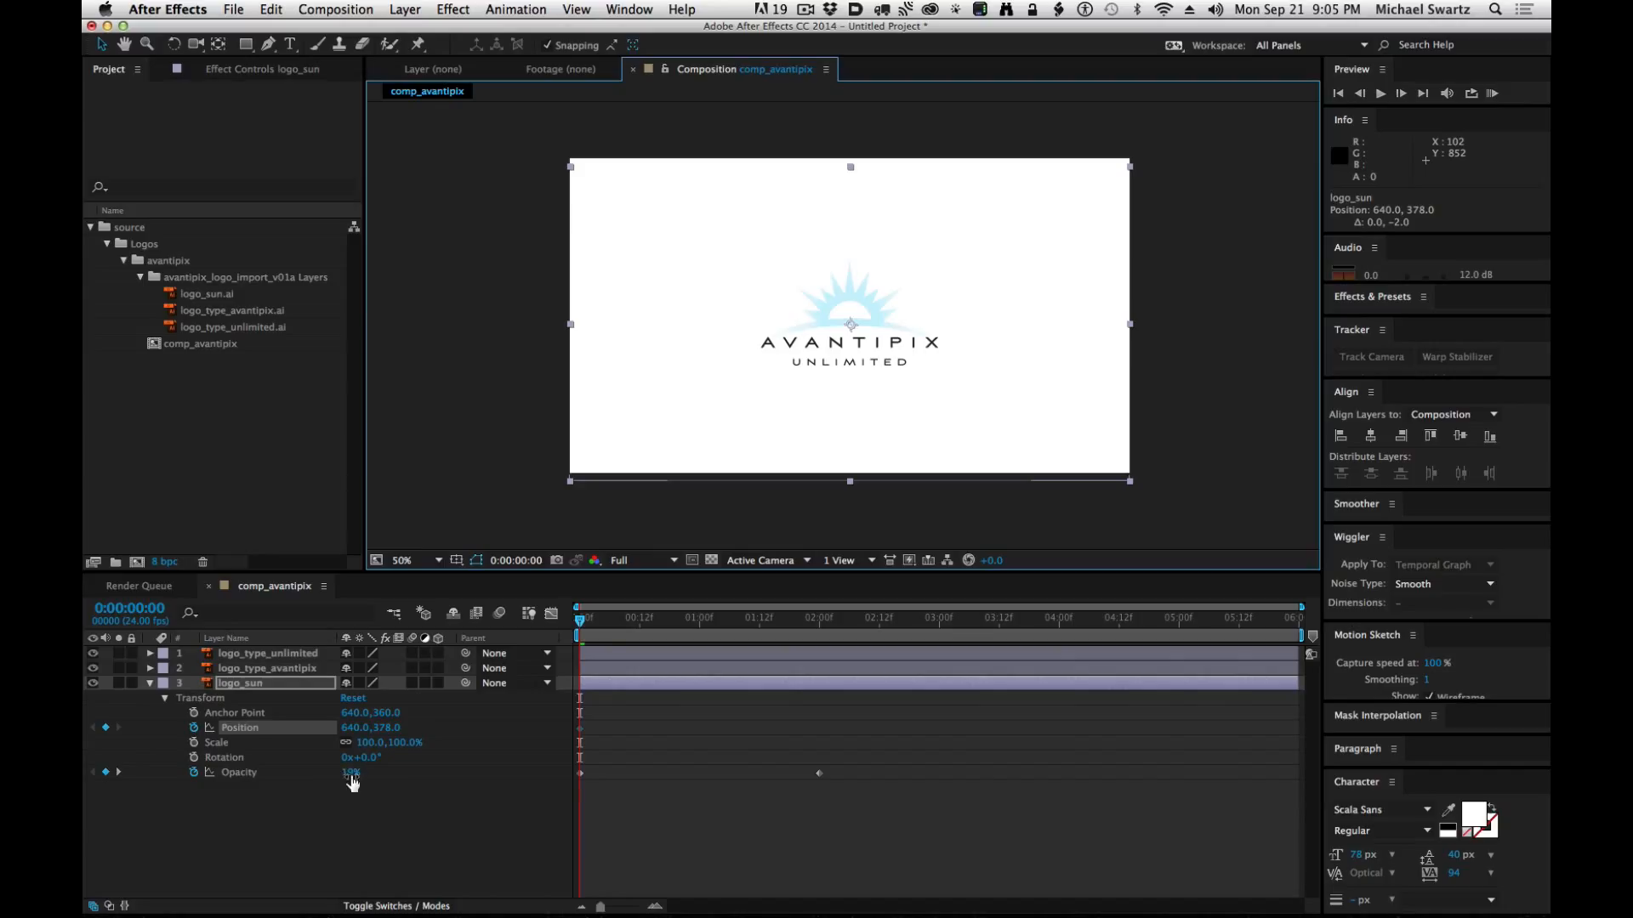
{"action": "left_click_drag", "start_coordinate": [350, 772], "coordinate": [336, 773]}
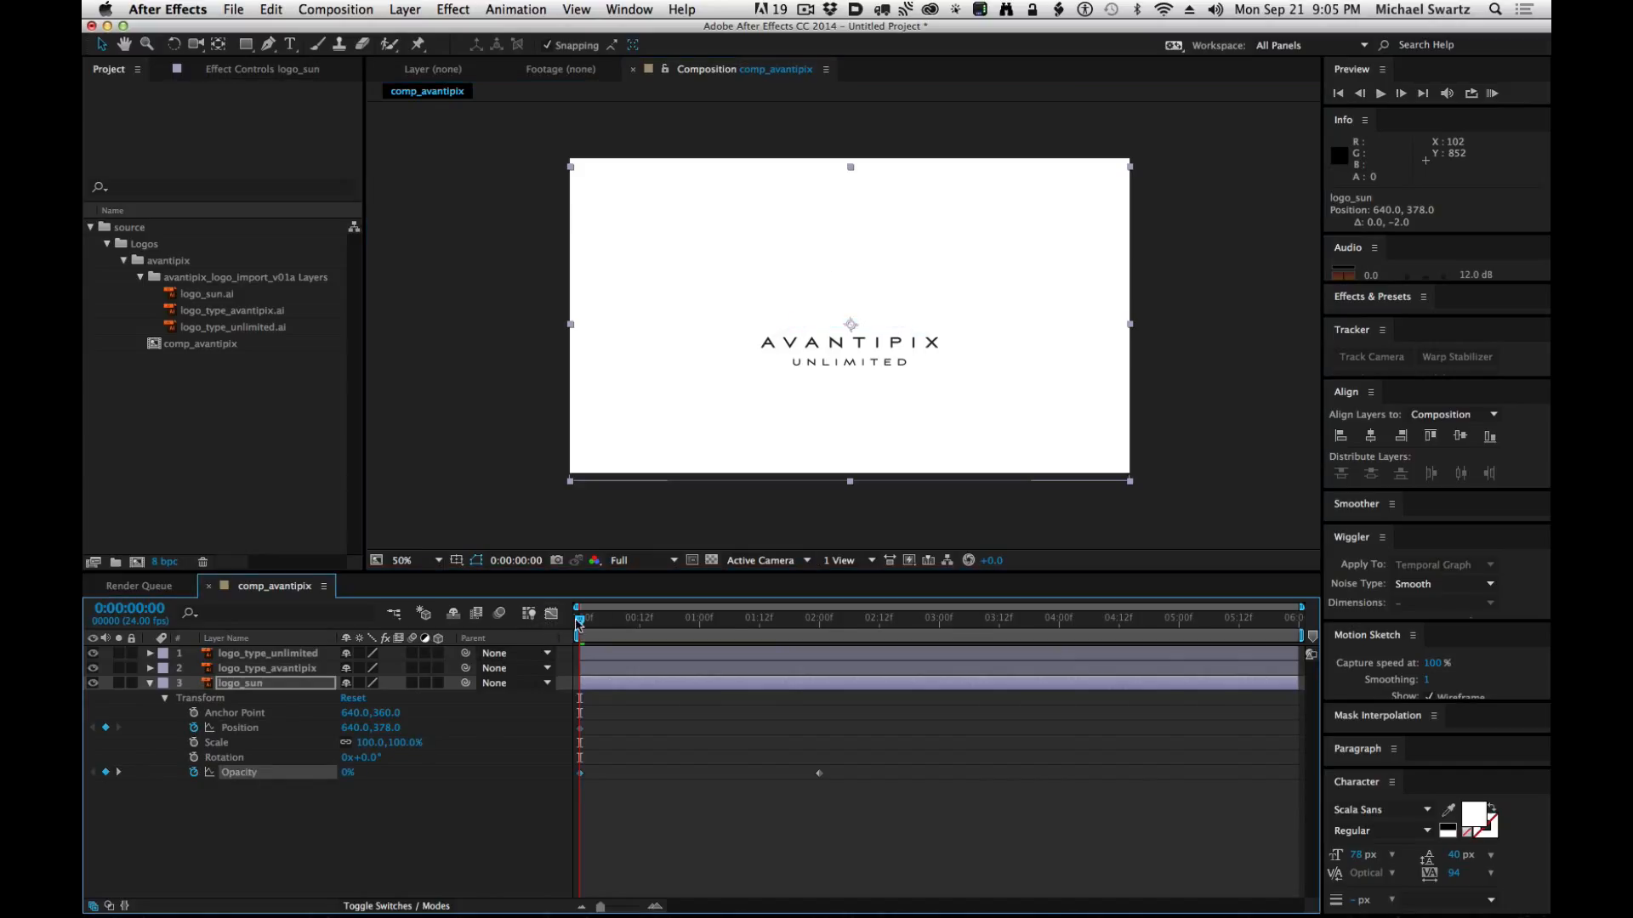
Add a logo_sun Position keyframe at 0:00:02:00, raise the layer to 640, 358, and scrub through the movement.
{"action": "mouse_move", "coordinate": [815, 621]}
{"action": "left_mouse_down"}
{"action": "mouse_move", "coordinate": [838, 619]}
{"action": "mouse_move", "coordinate": [819, 619]}
{"action": "left_mouse_up"}
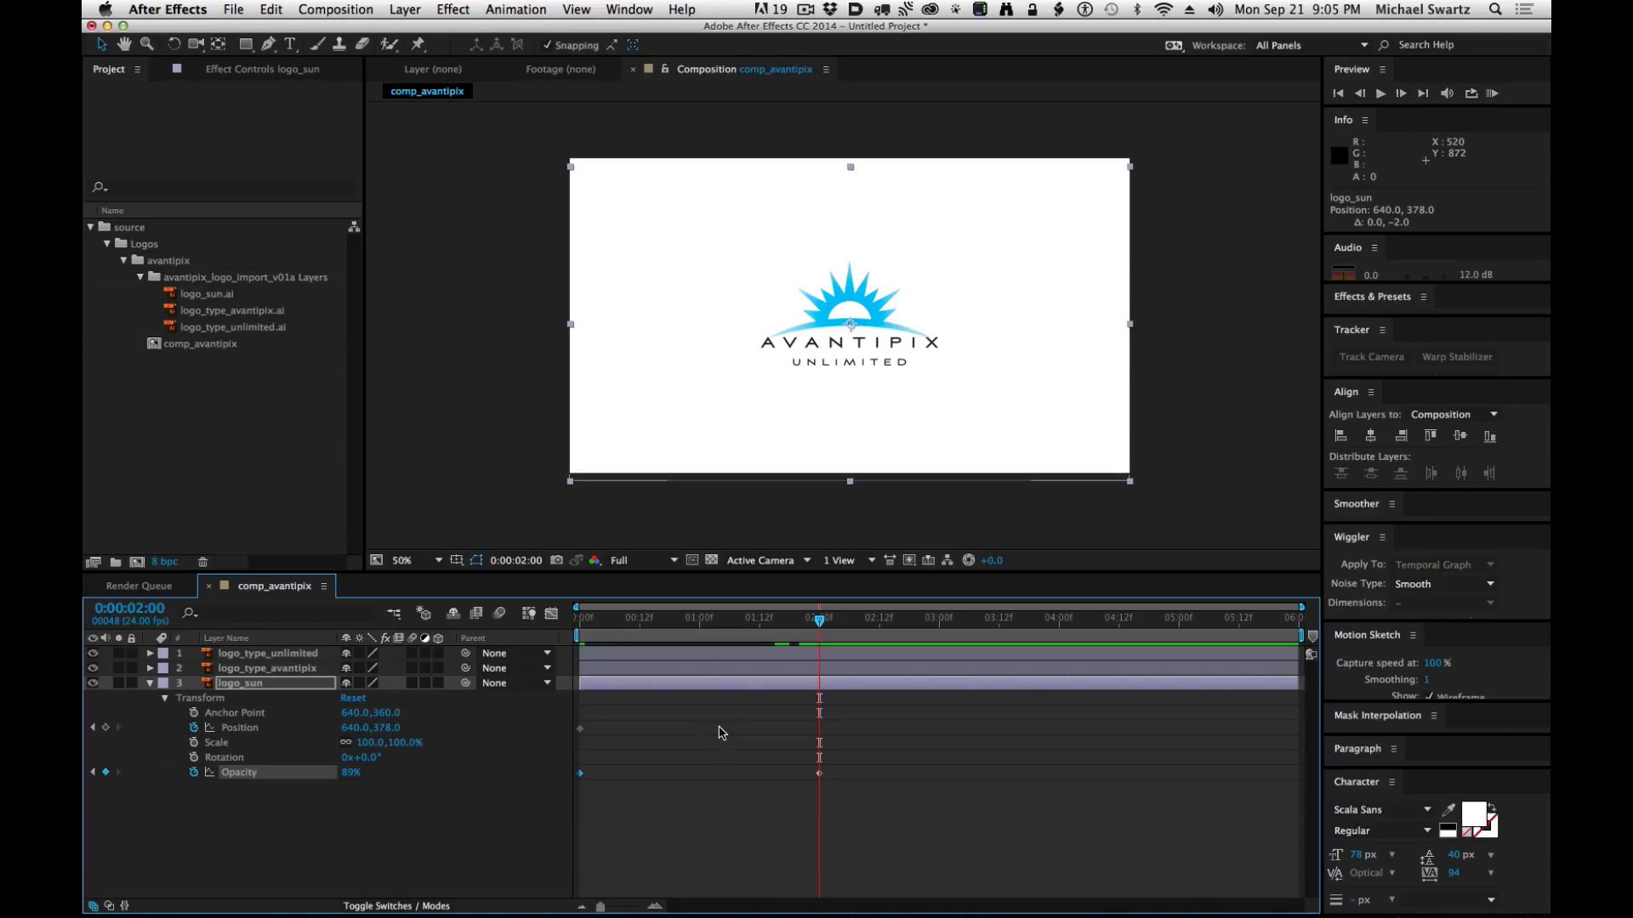
{"action": "left_click", "coordinate": [106, 728]}
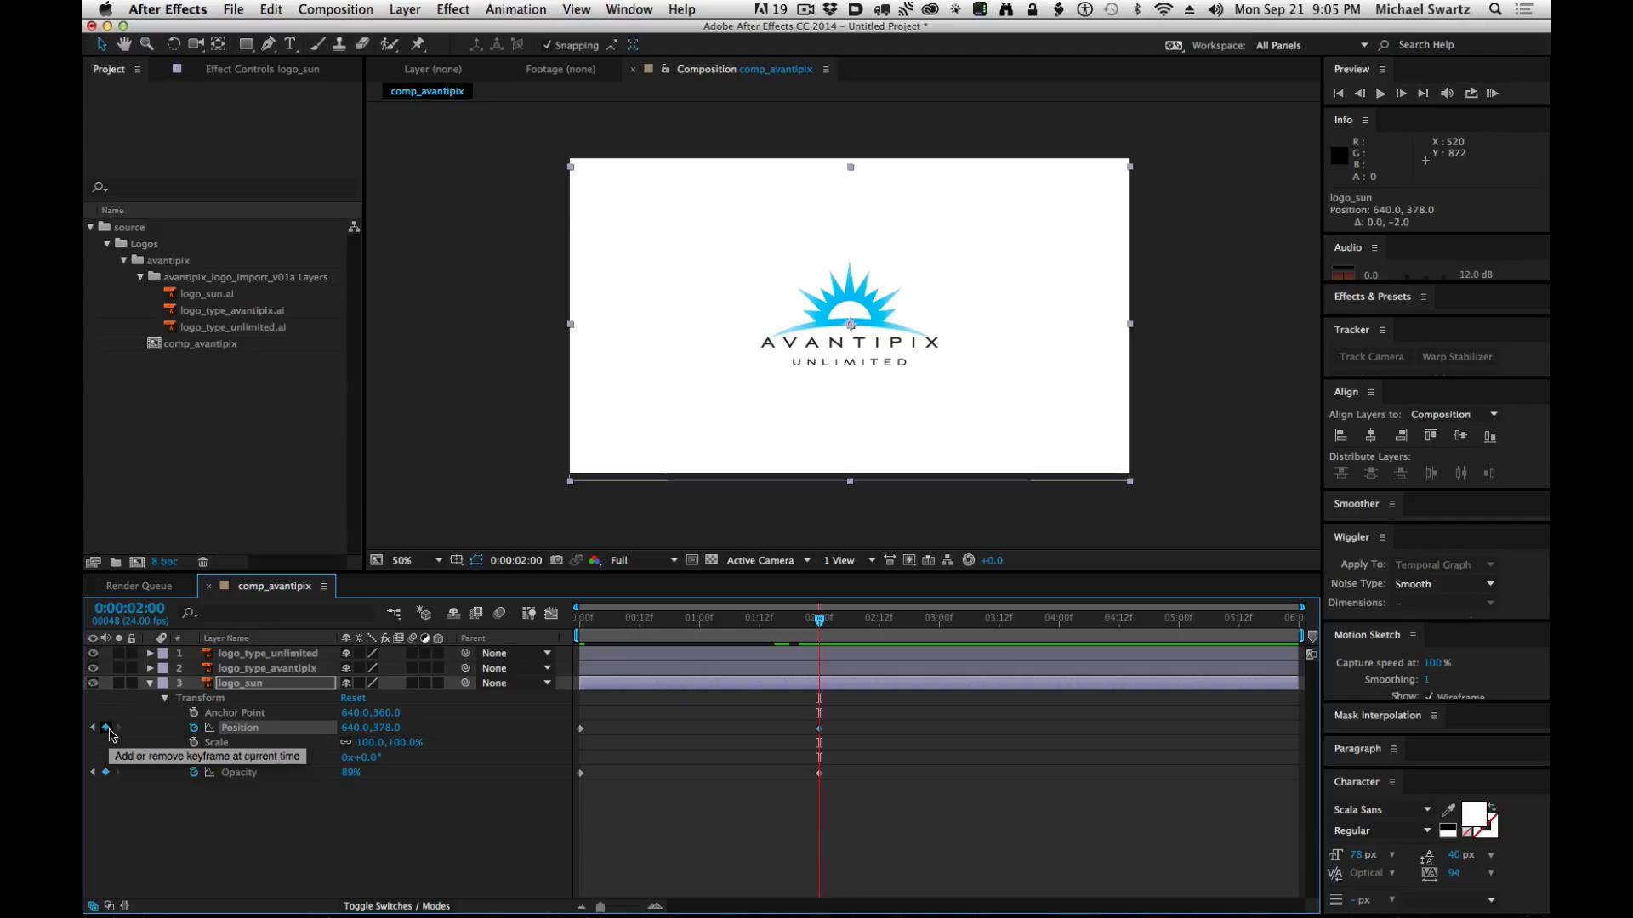
{"action": "left_click_drag", "start_coordinate": [884, 327], "coordinate": [884, 316]}
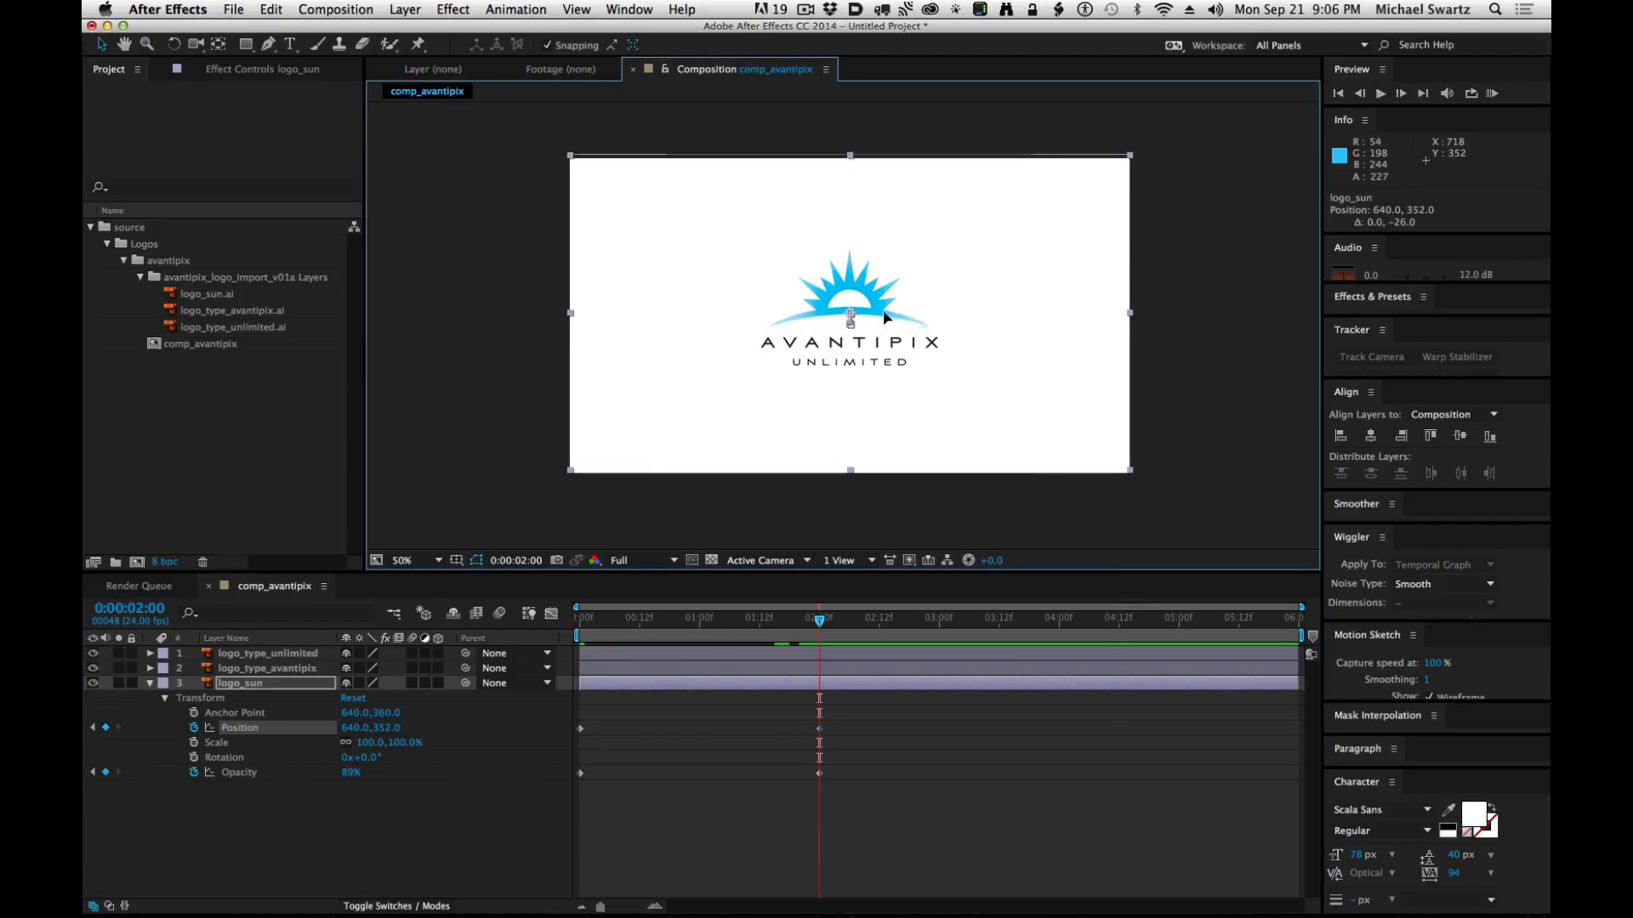
{"action": "right_click", "coordinate": [884, 316]}
{"action": "key", "text": "Escape"}
{"action": "left_click_drag", "start_coordinate": [871, 309], "coordinate": [876, 312]}
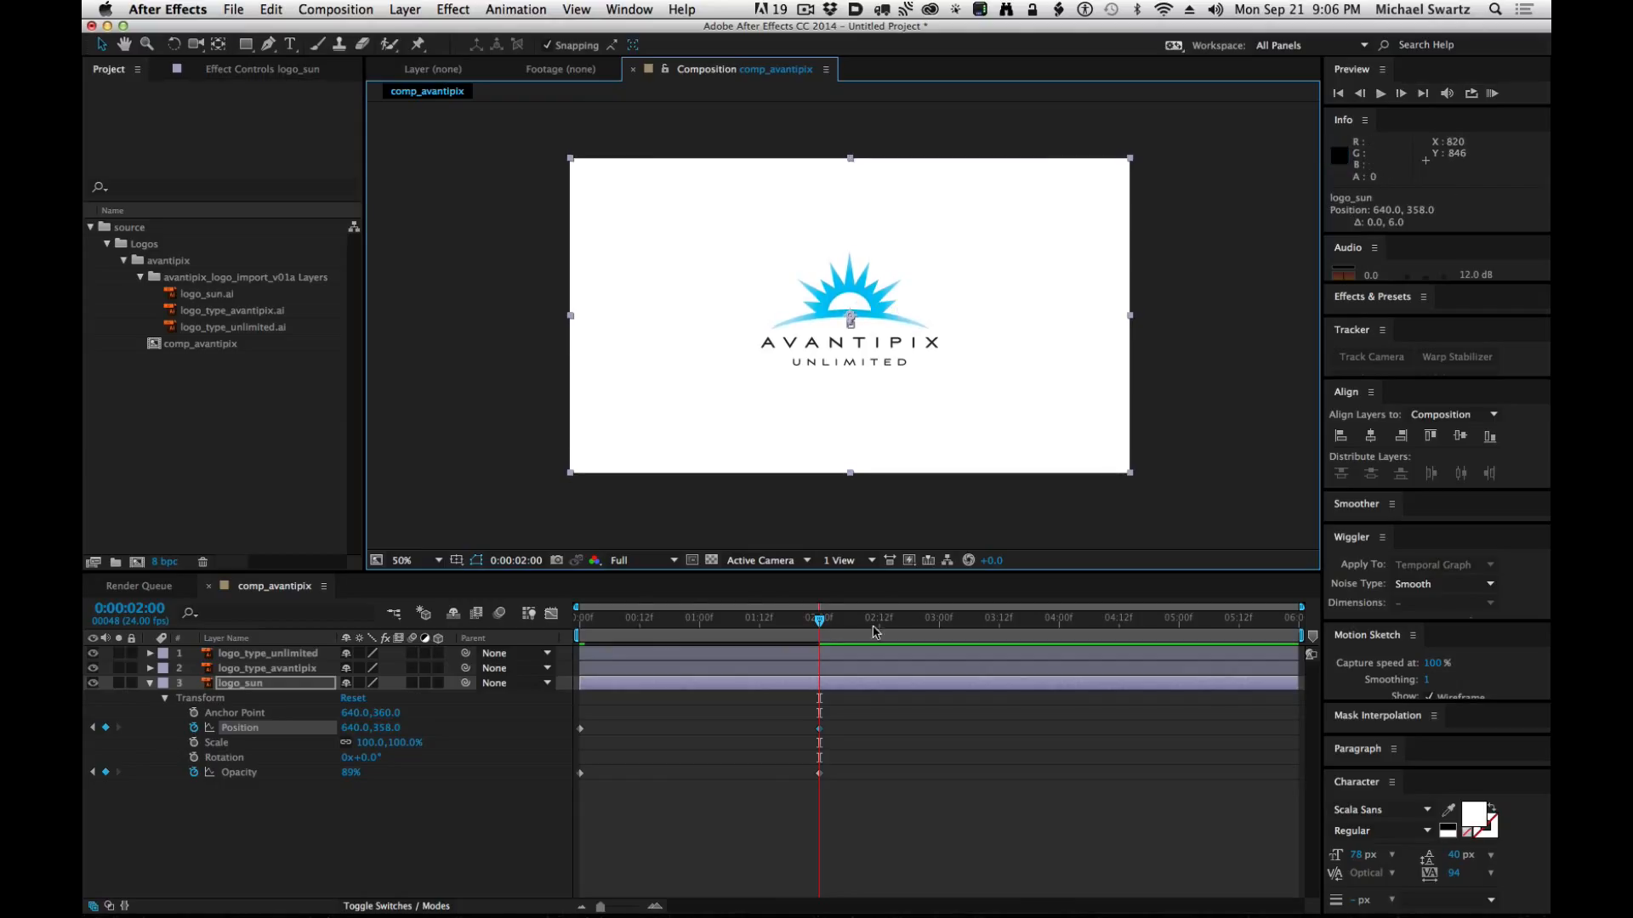
{"action": "left_click_drag", "start_coordinate": [819, 625], "coordinate": [509, 651]}
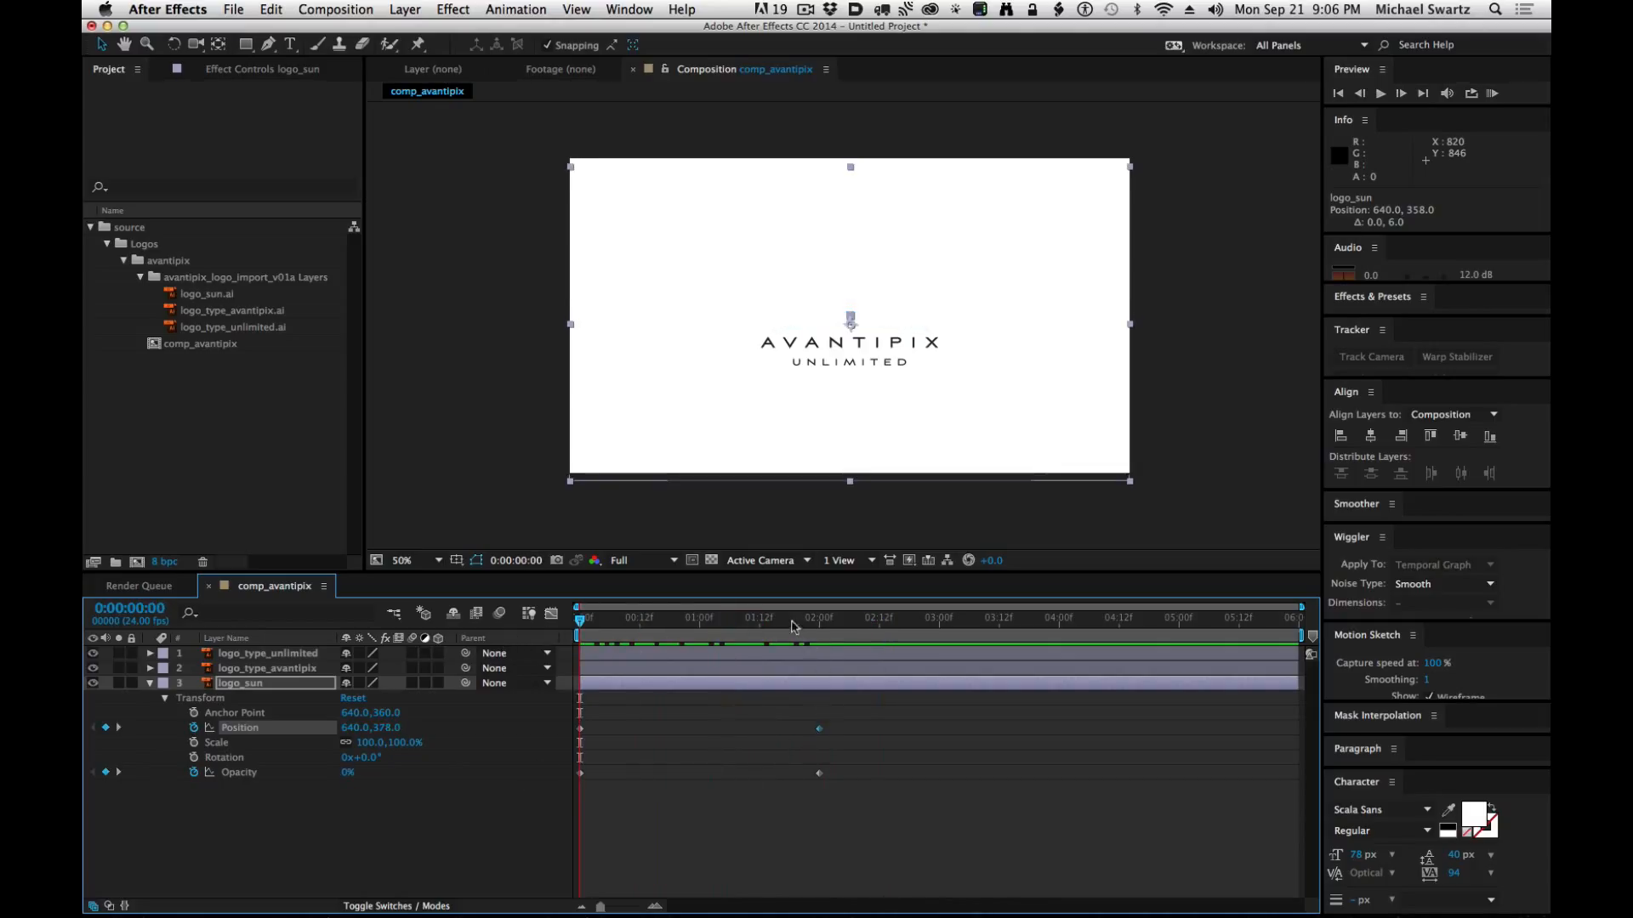
{"action": "left_click_drag", "start_coordinate": [794, 626], "coordinate": [824, 640]}
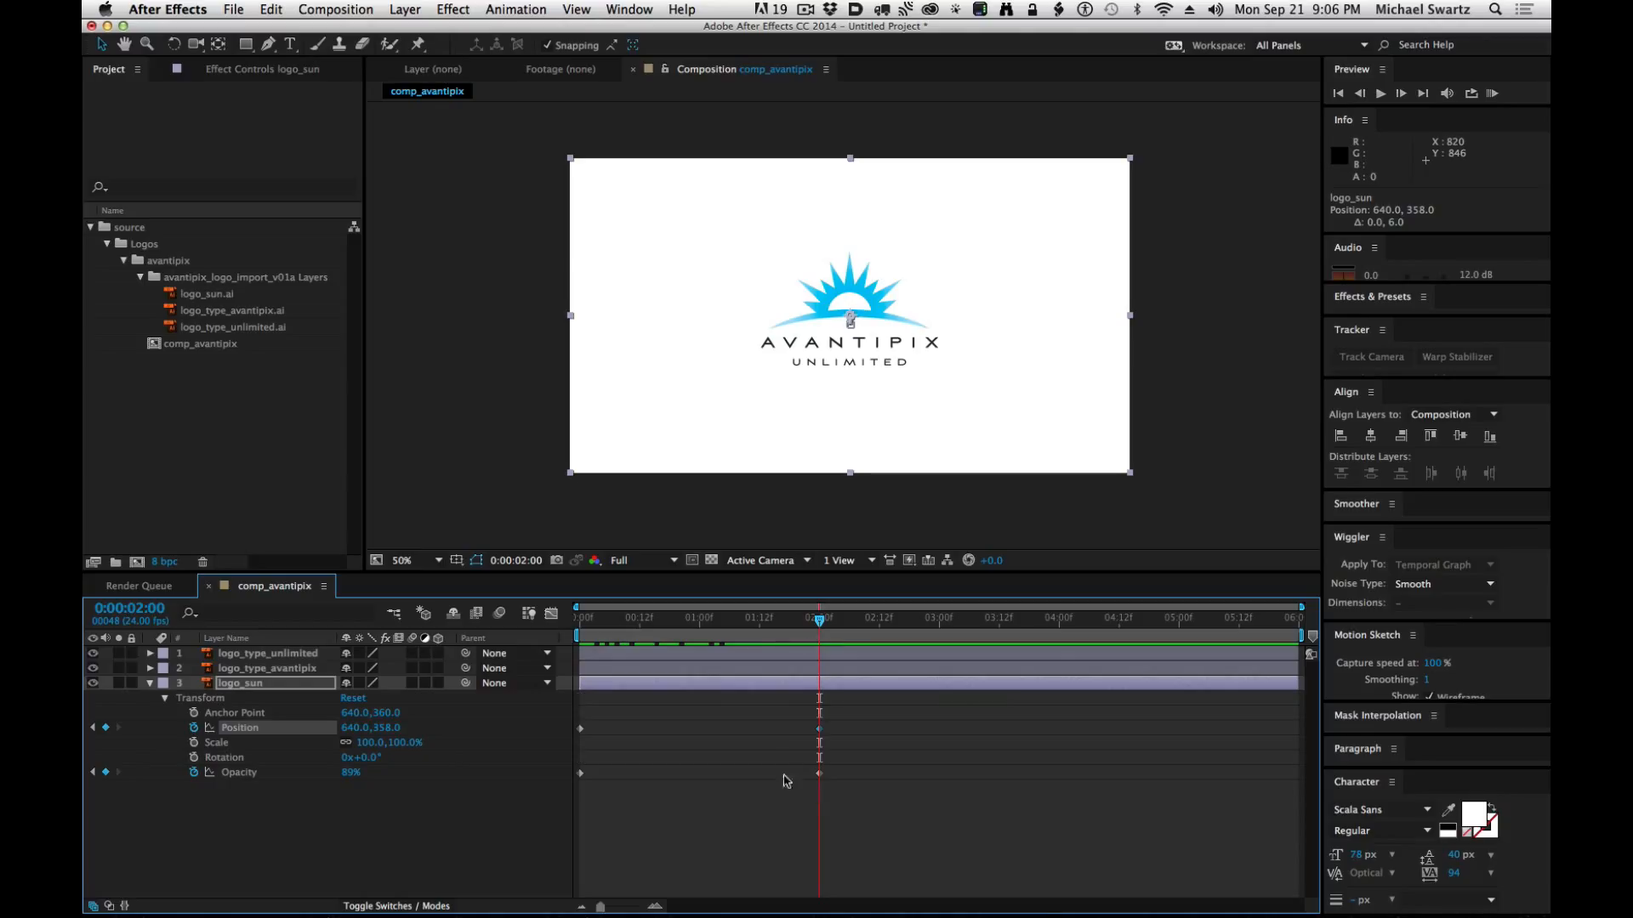
Apply Easy Ease to logo_sun's Position keyframe at 0:00:02:00 and scrub the timeline to review the motion.
{"action": "right_click", "coordinate": [820, 732]}
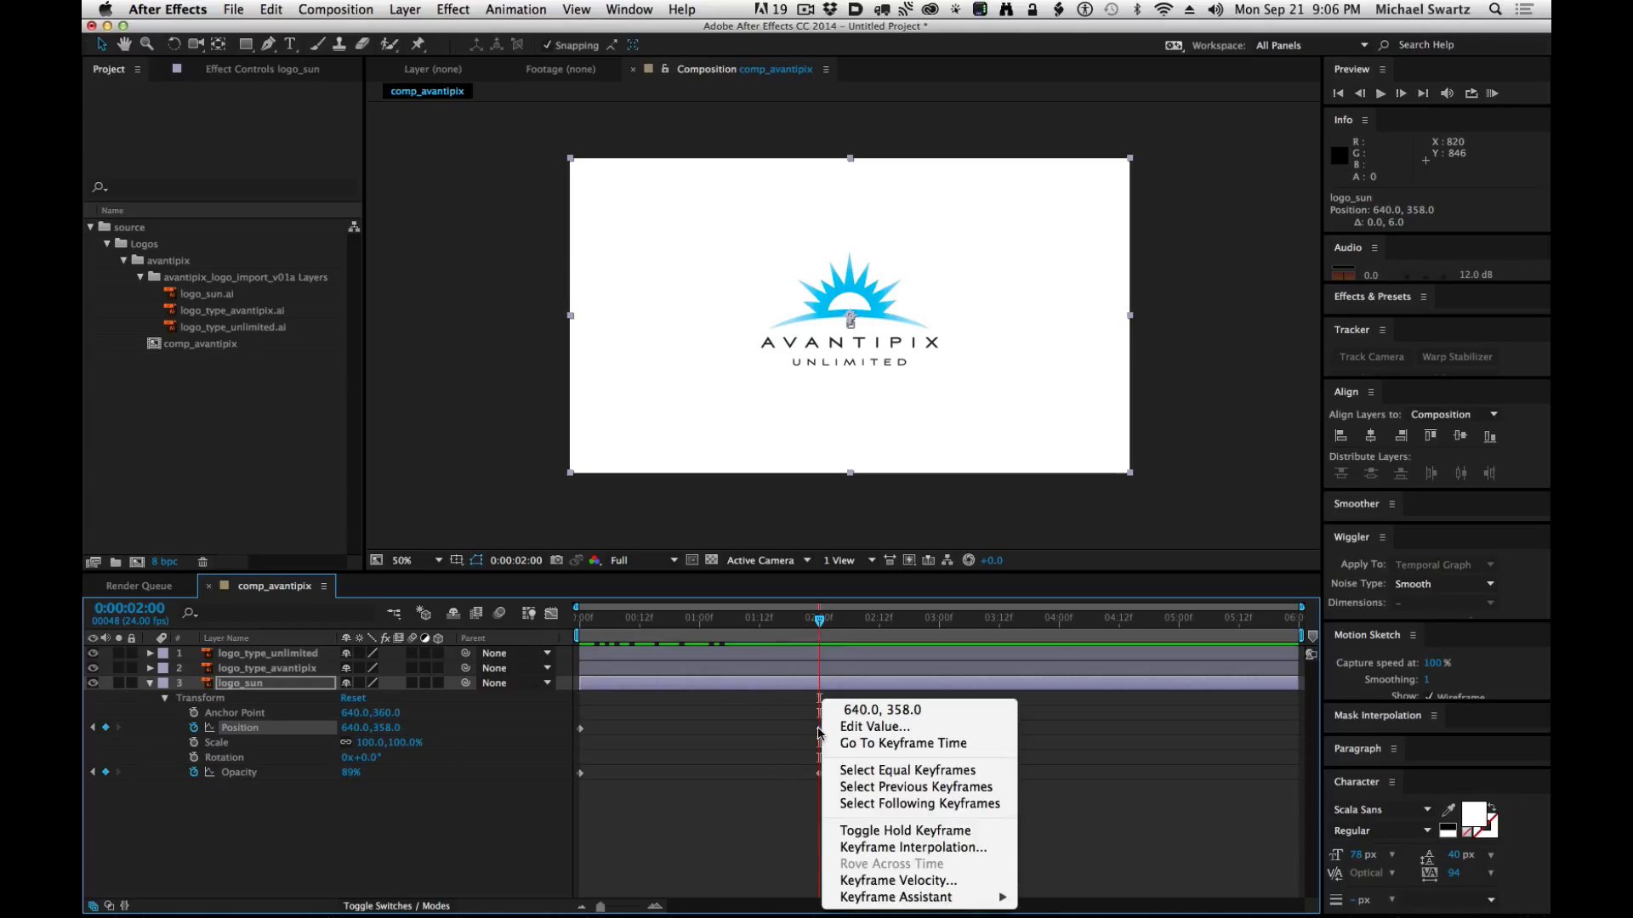
{"action": "mouse_move", "coordinate": [906, 900]}
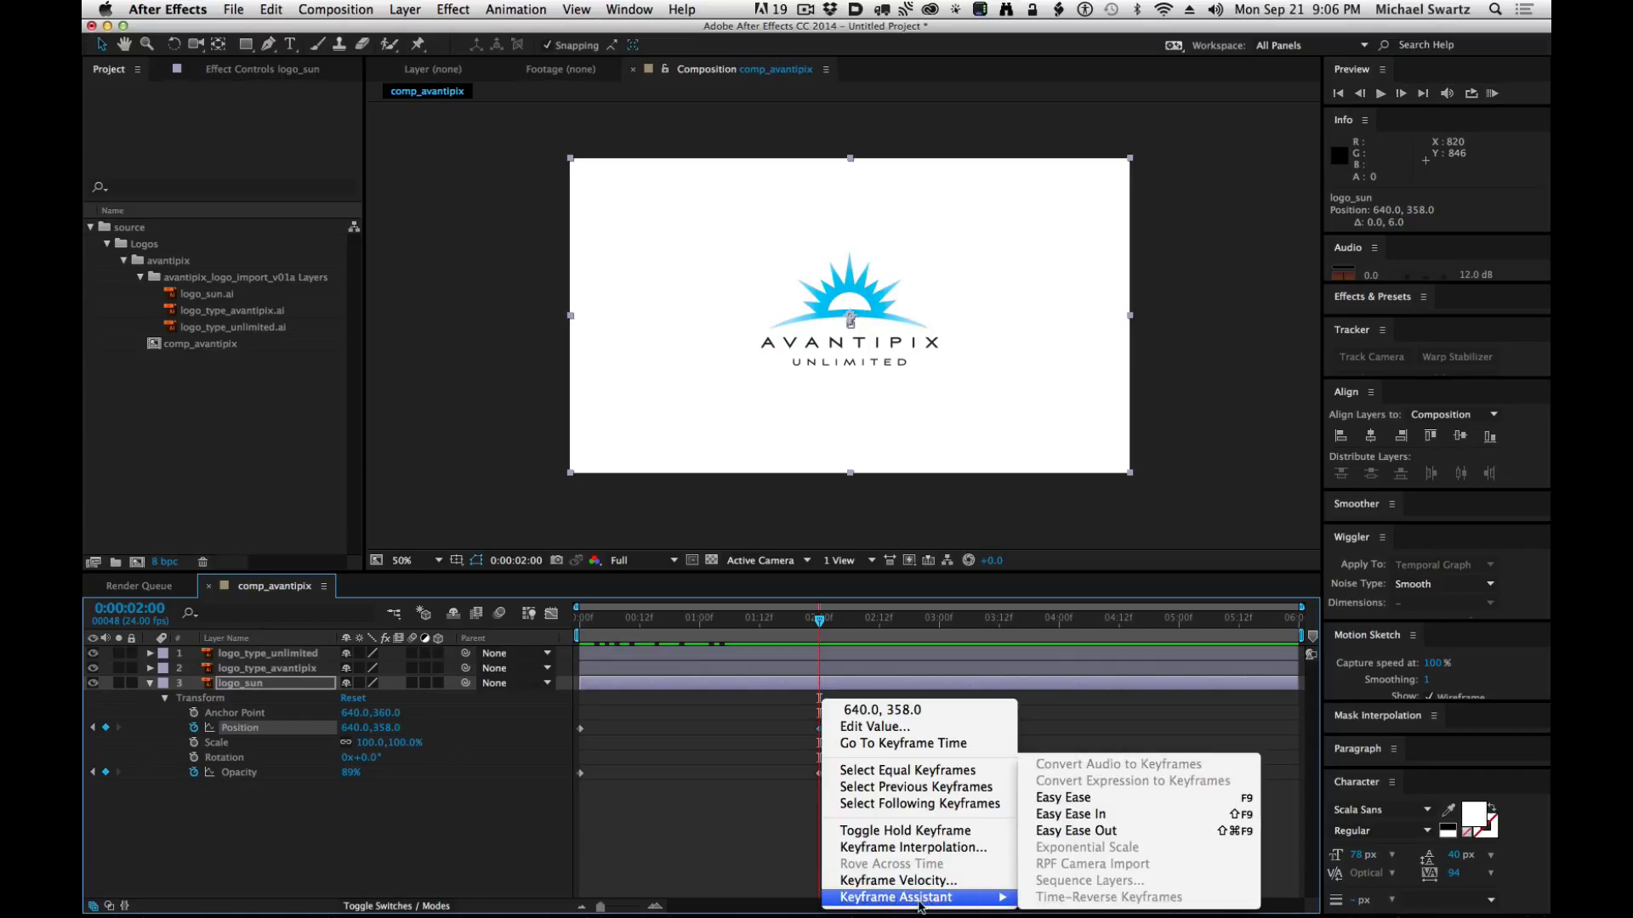
{"action": "left_click", "coordinate": [1111, 799]}
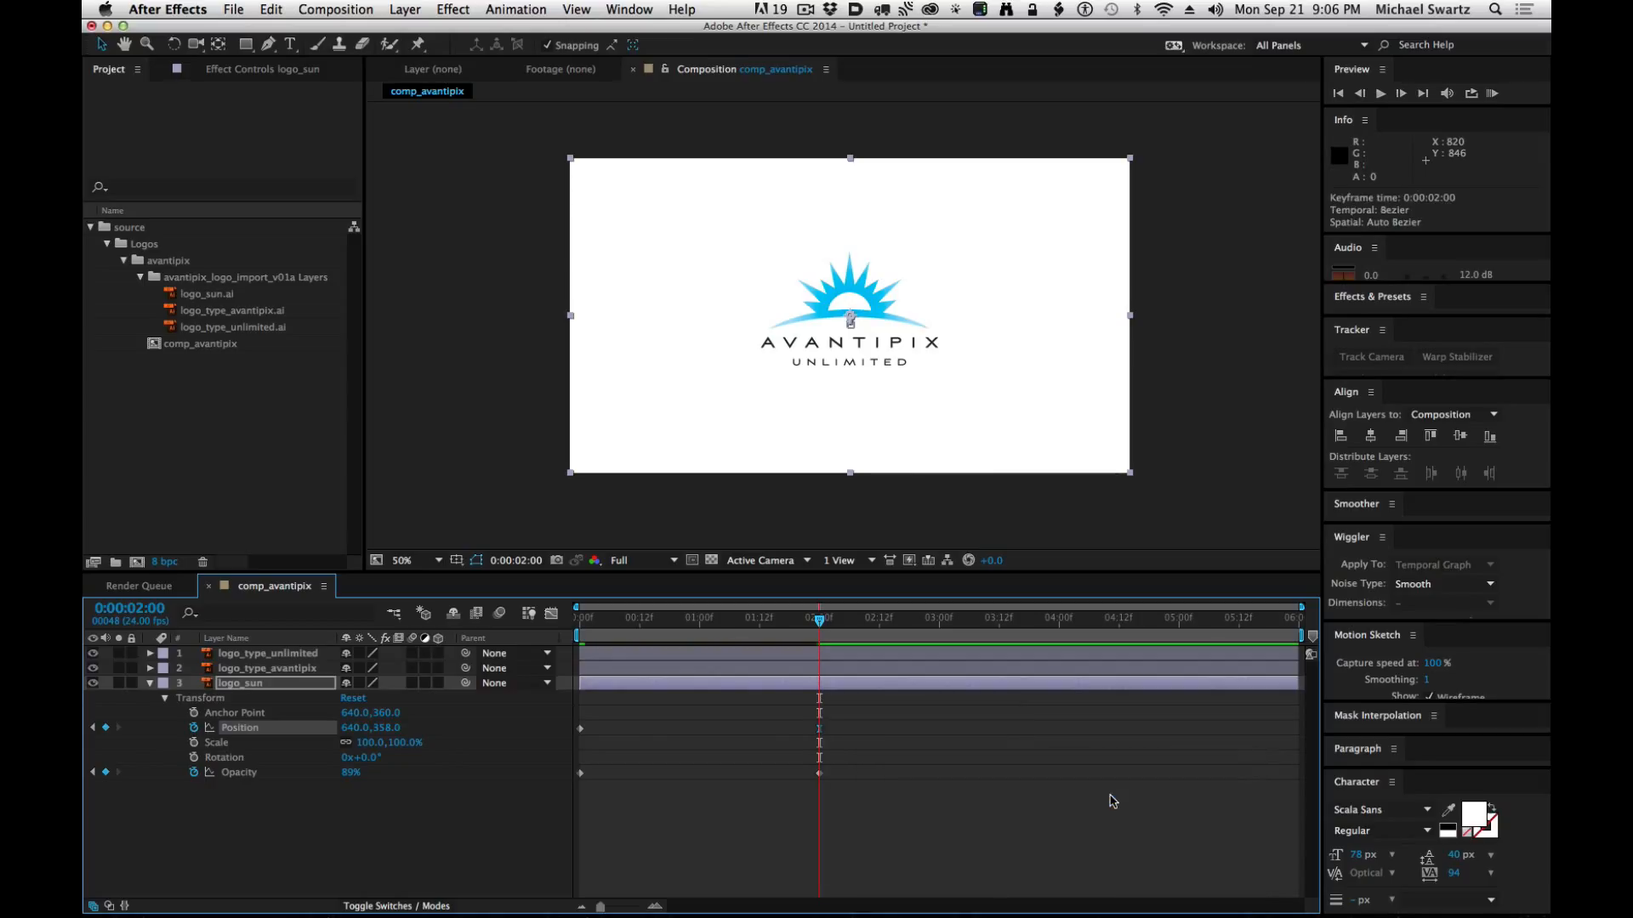
{"action": "left_click", "coordinate": [1203, 369]}
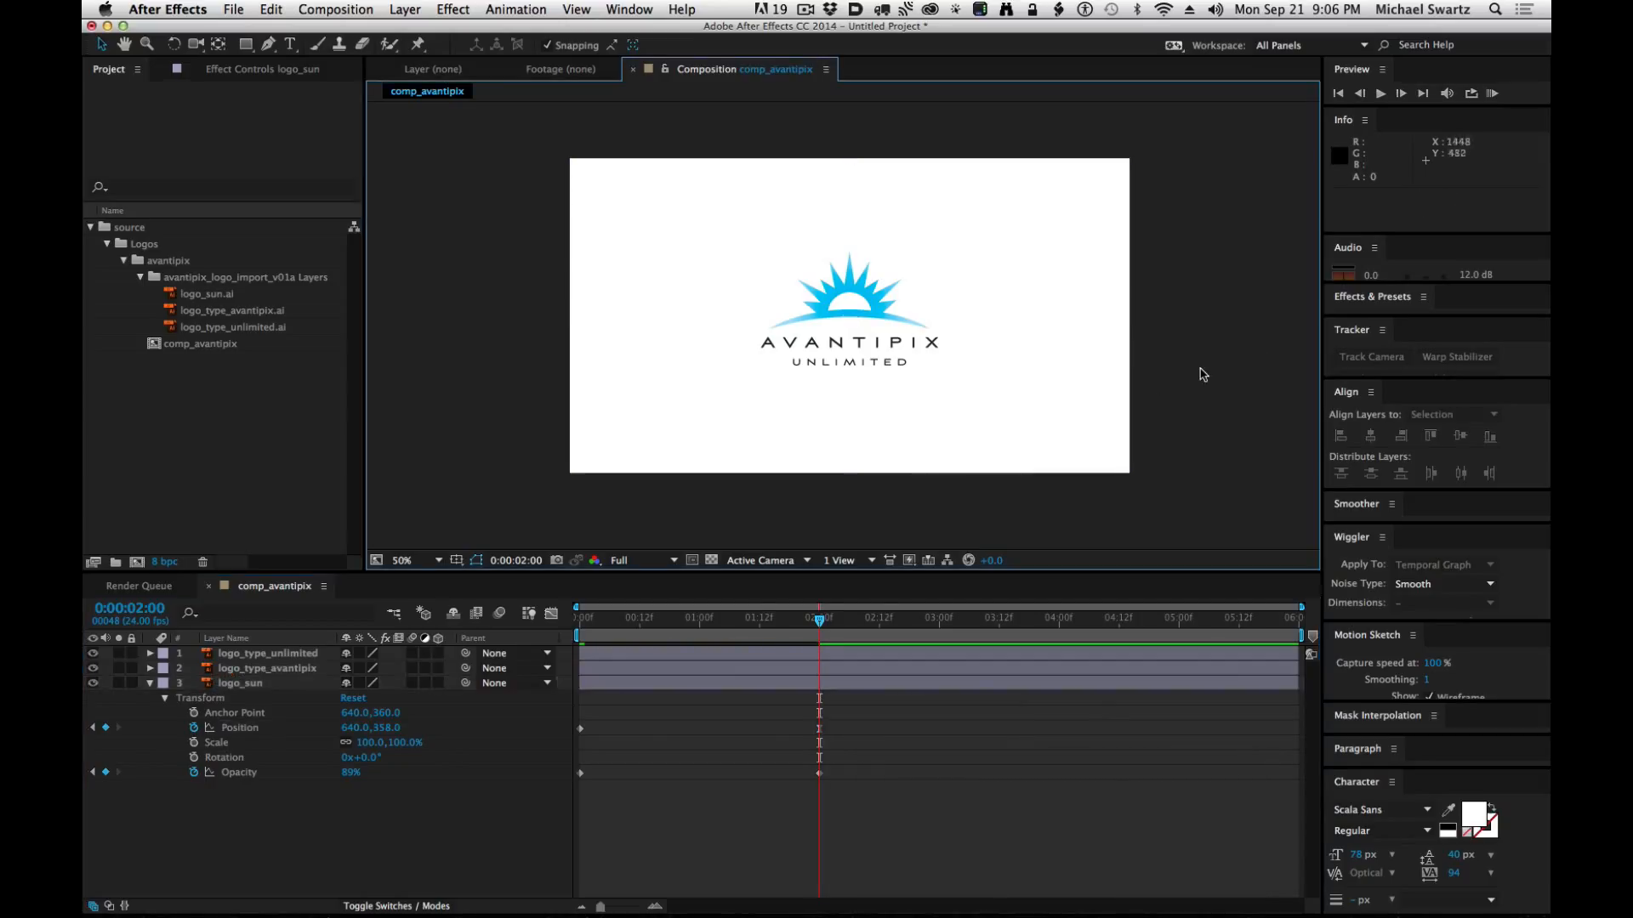
{"action": "mouse_move", "coordinate": [822, 620]}
{"action": "left_mouse_down"}
{"action": "mouse_move", "coordinate": [587, 638]}
{"action": "mouse_move", "coordinate": [851, 638]}
{"action": "mouse_move", "coordinate": [418, 644]}
{"action": "mouse_move", "coordinate": [829, 636]}
{"action": "left_mouse_up"}
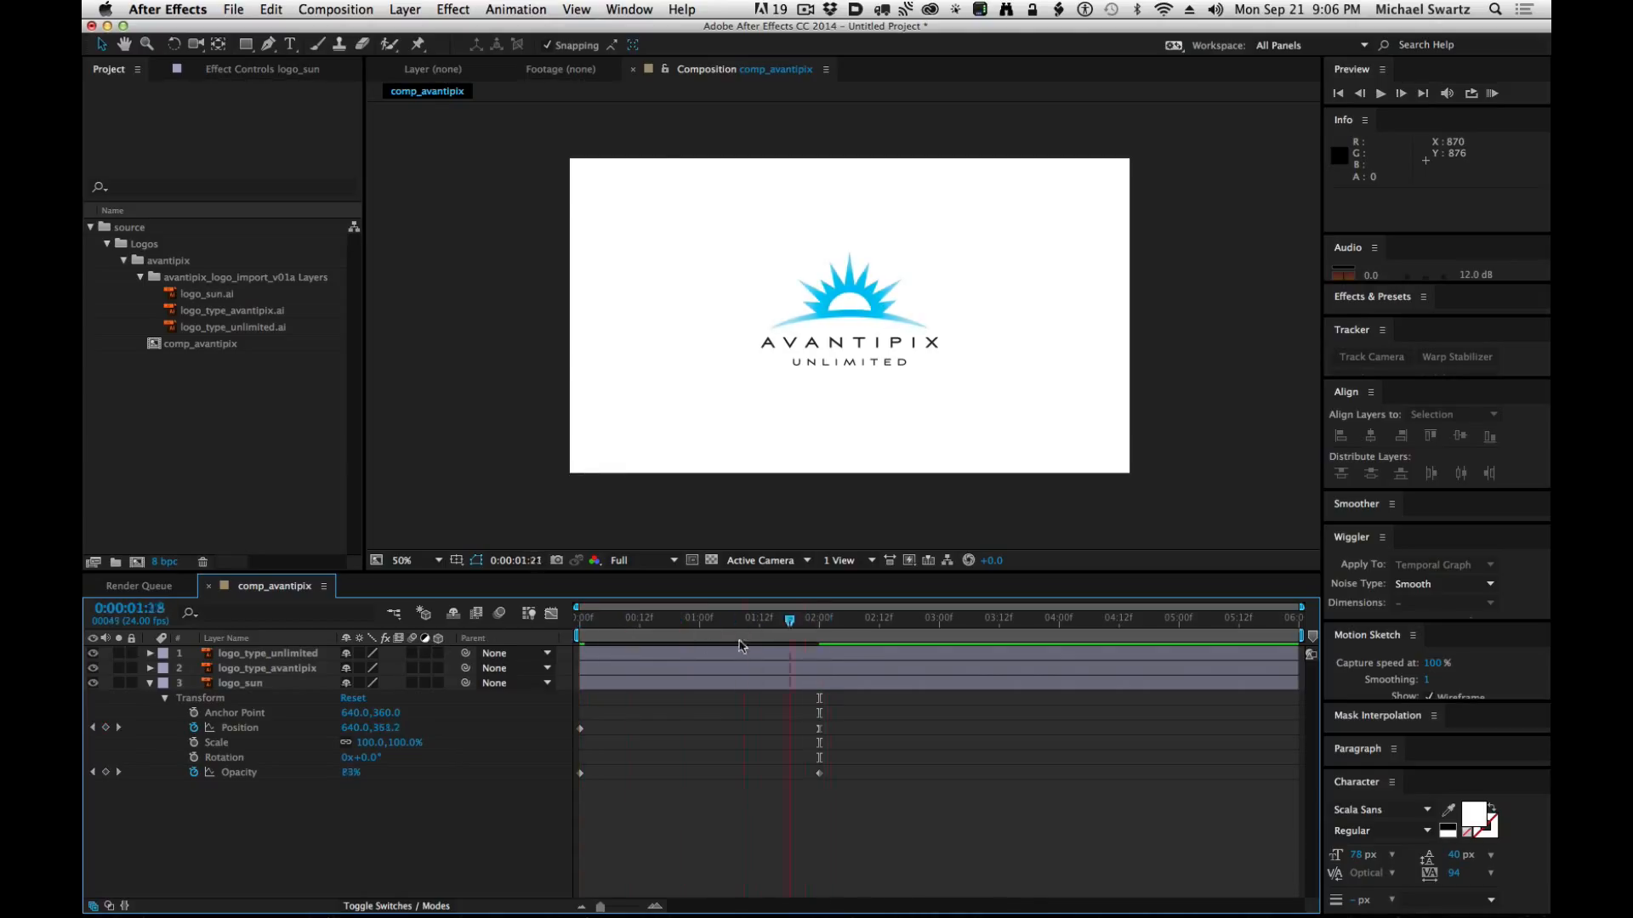
Add an Opacity keyframe of 0% to the logo_type_avantipix layer at 0:00:00:00.
{"action": "key", "text": "Home"}
{"action": "left_click", "coordinate": [786, 351]}
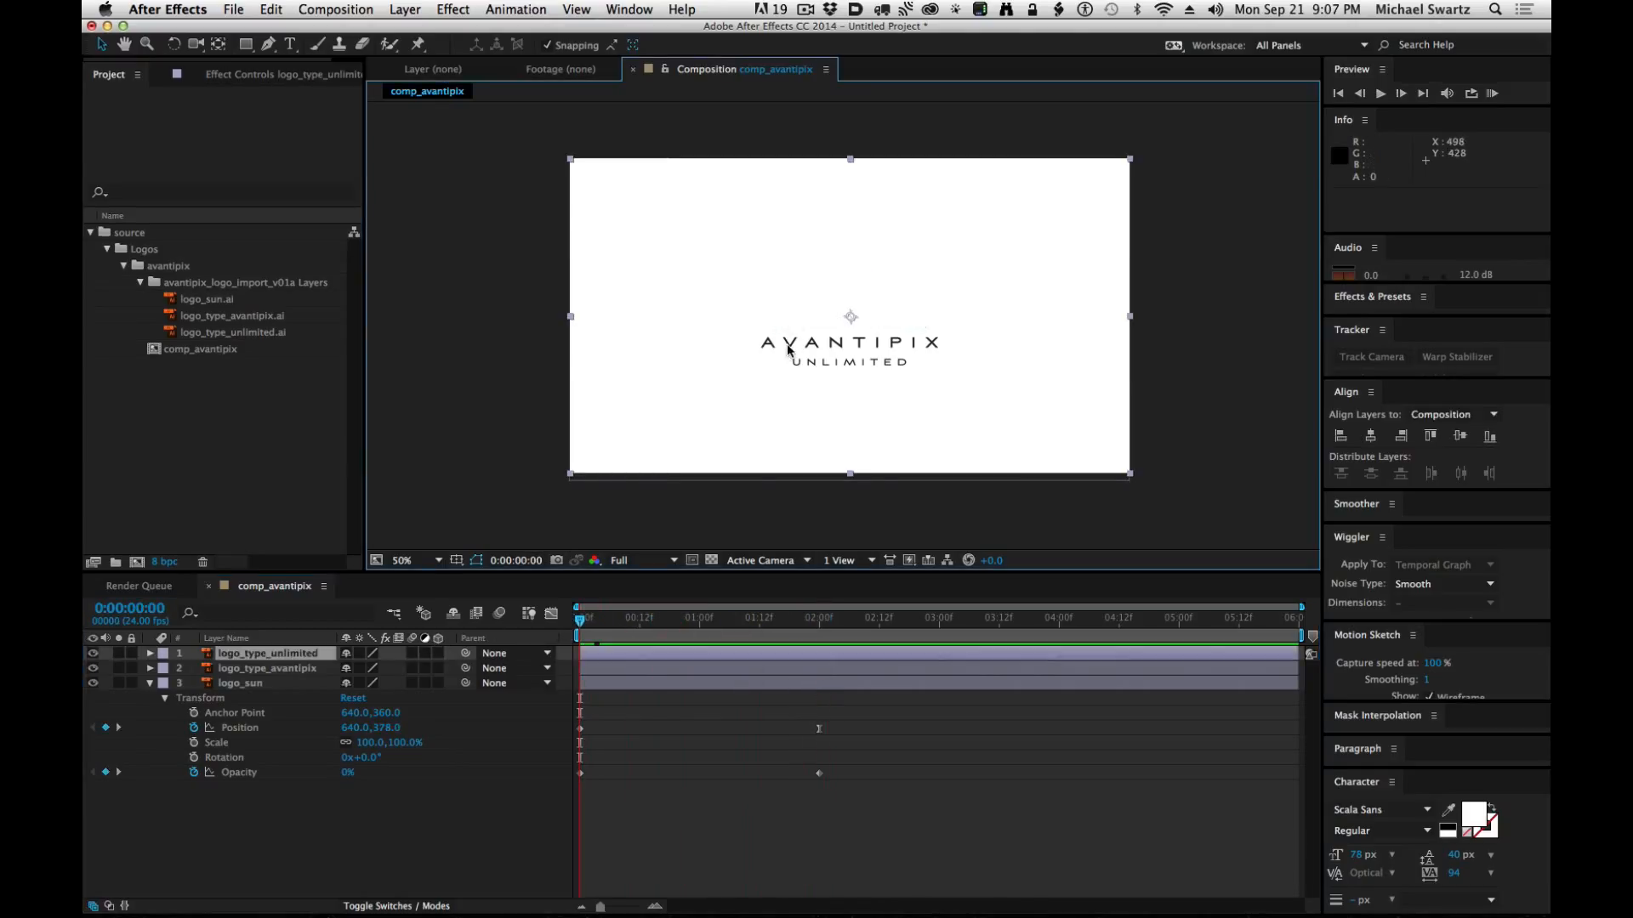
{"action": "left_click", "coordinate": [459, 417]}
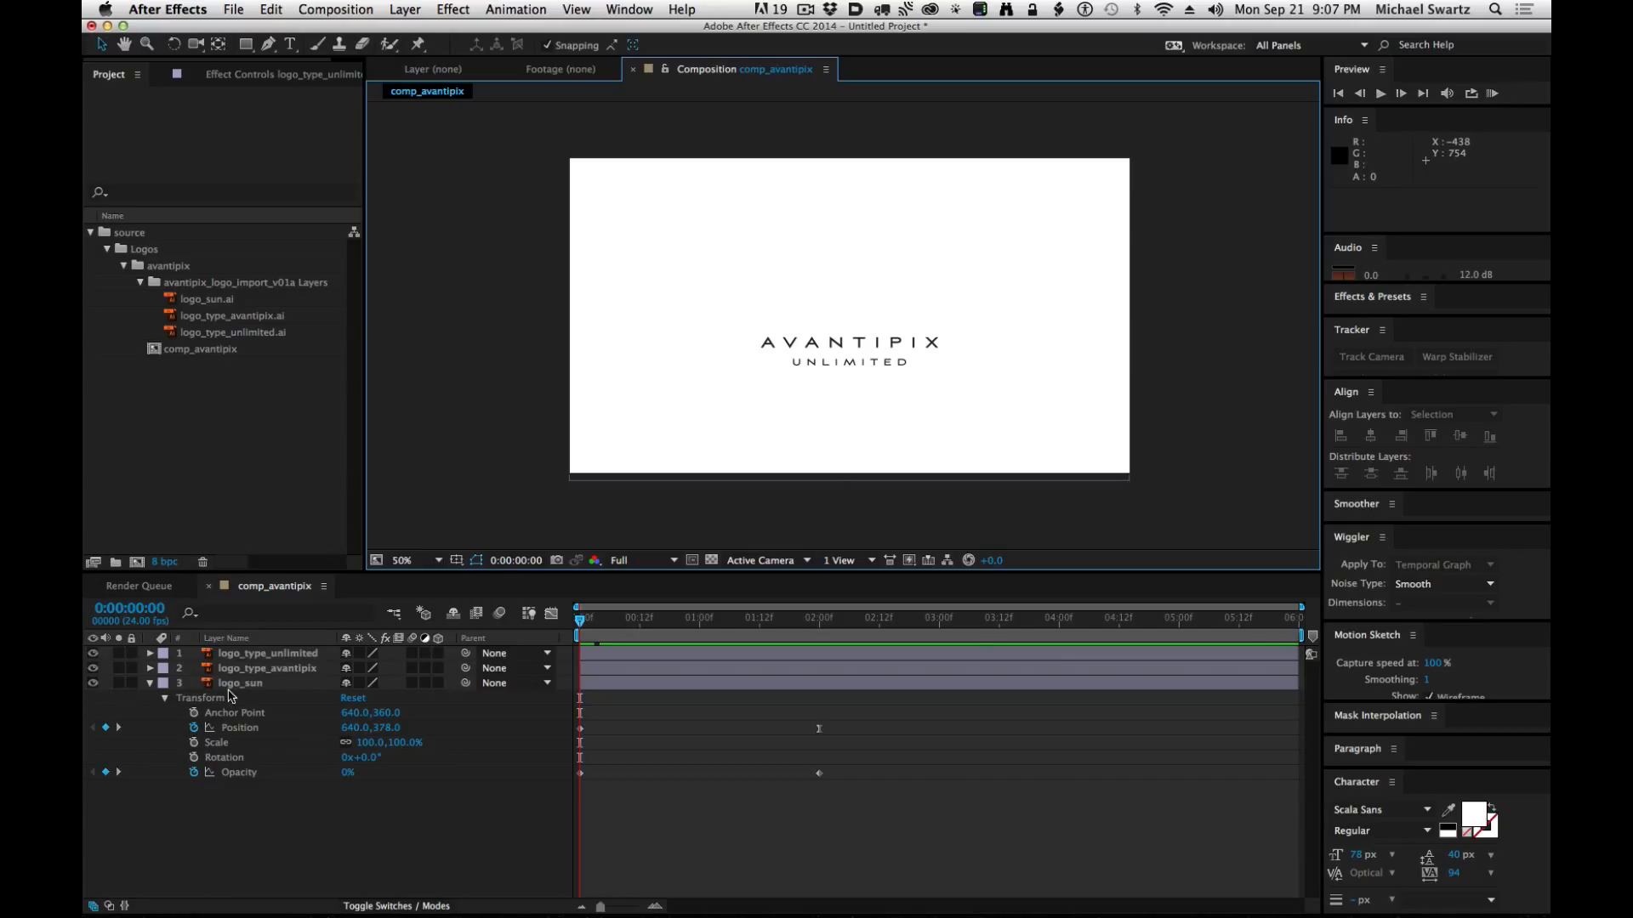
{"action": "left_click", "coordinate": [260, 669]}
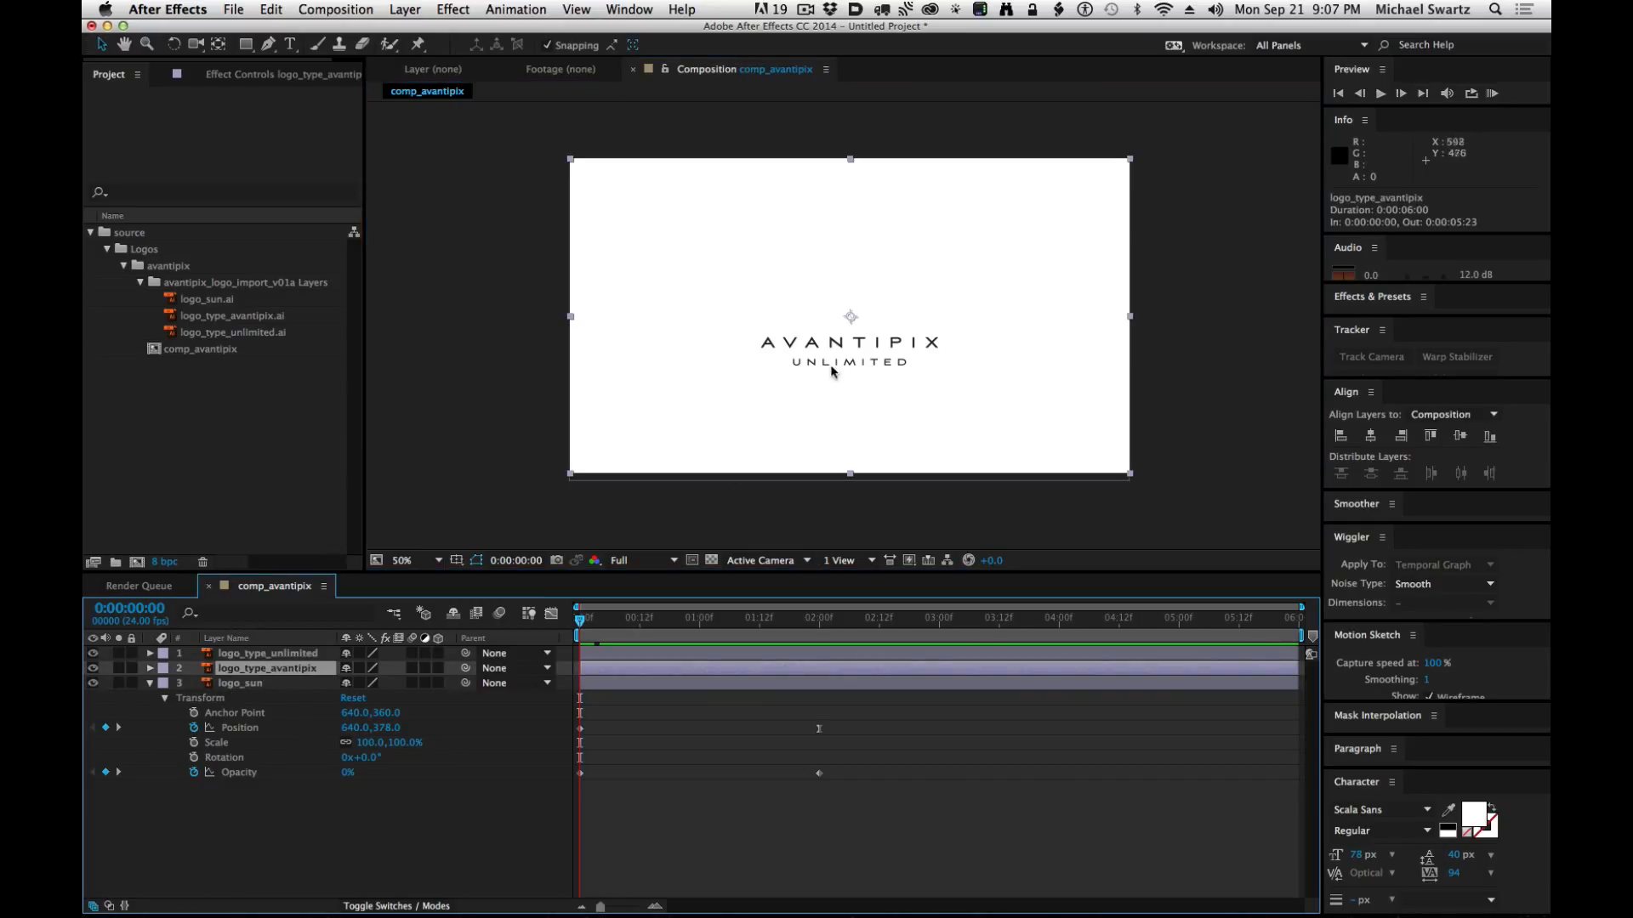
{"action": "left_click", "coordinate": [150, 669]}
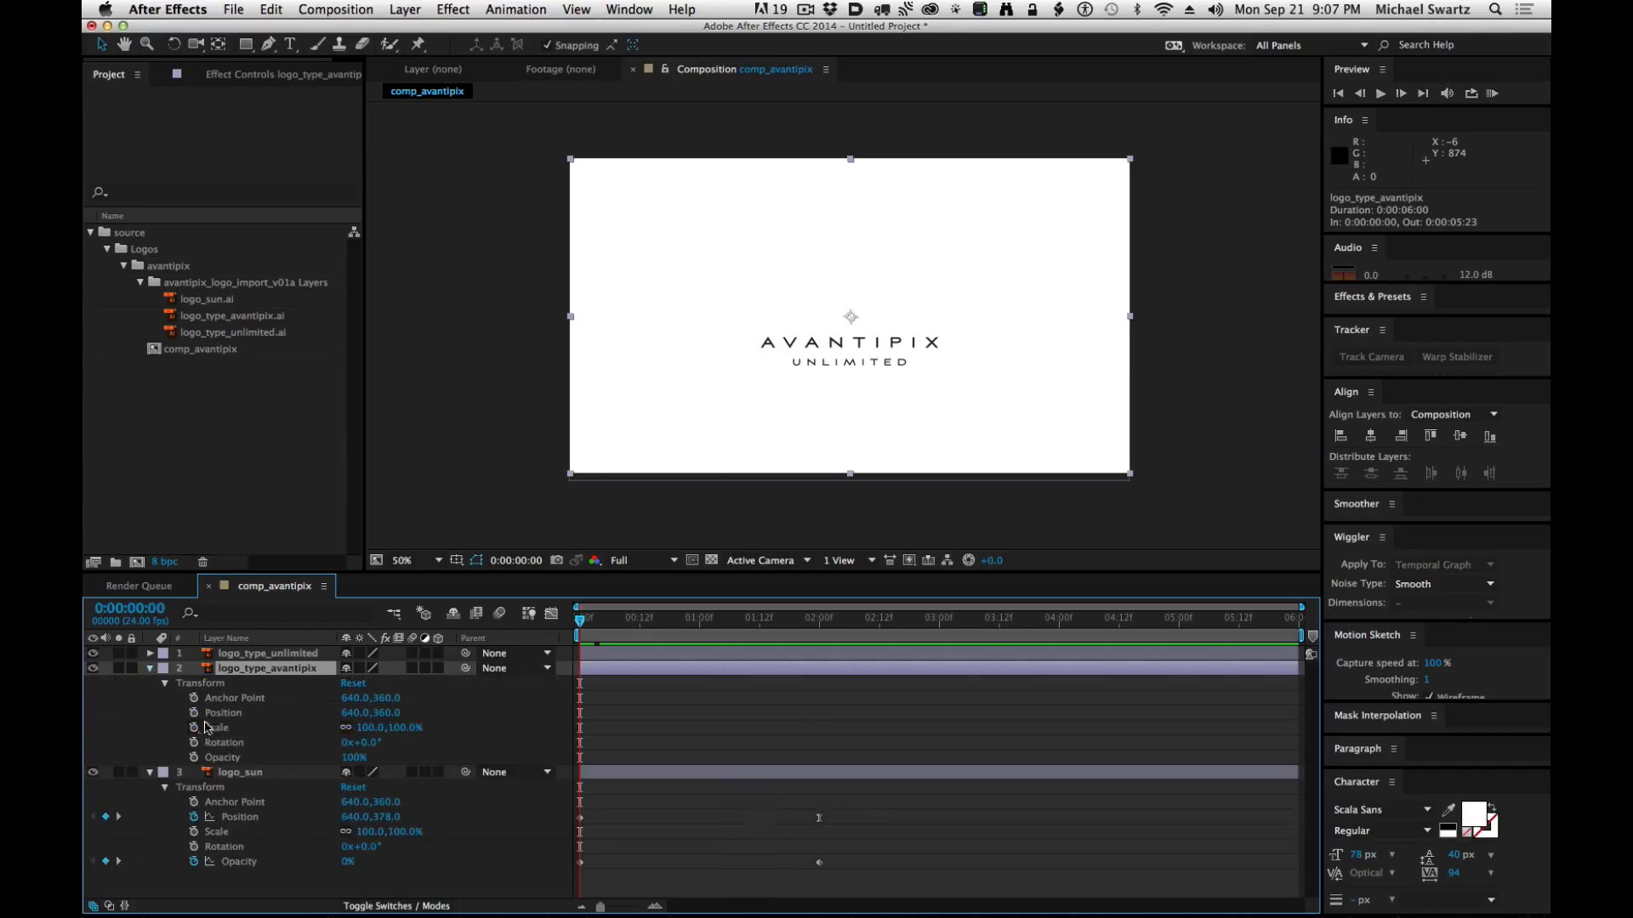
{"action": "left_click", "coordinate": [194, 757]}
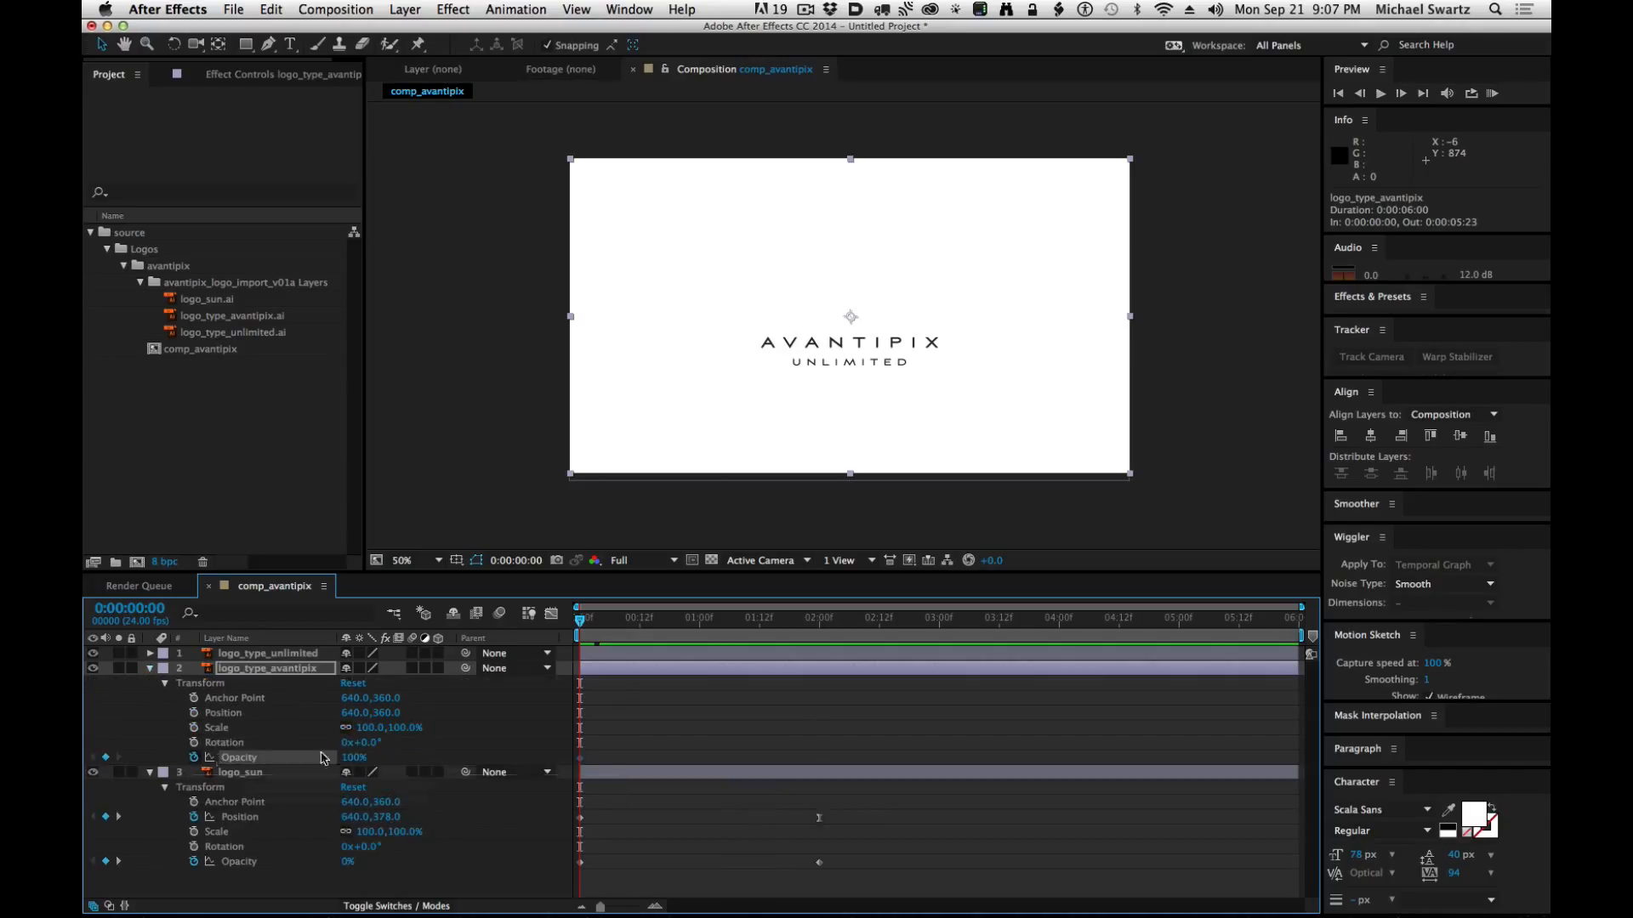
{"action": "left_click", "coordinate": [352, 756]}
{"action": "type", "text": "0"}
{"action": "key", "text": "Return"}
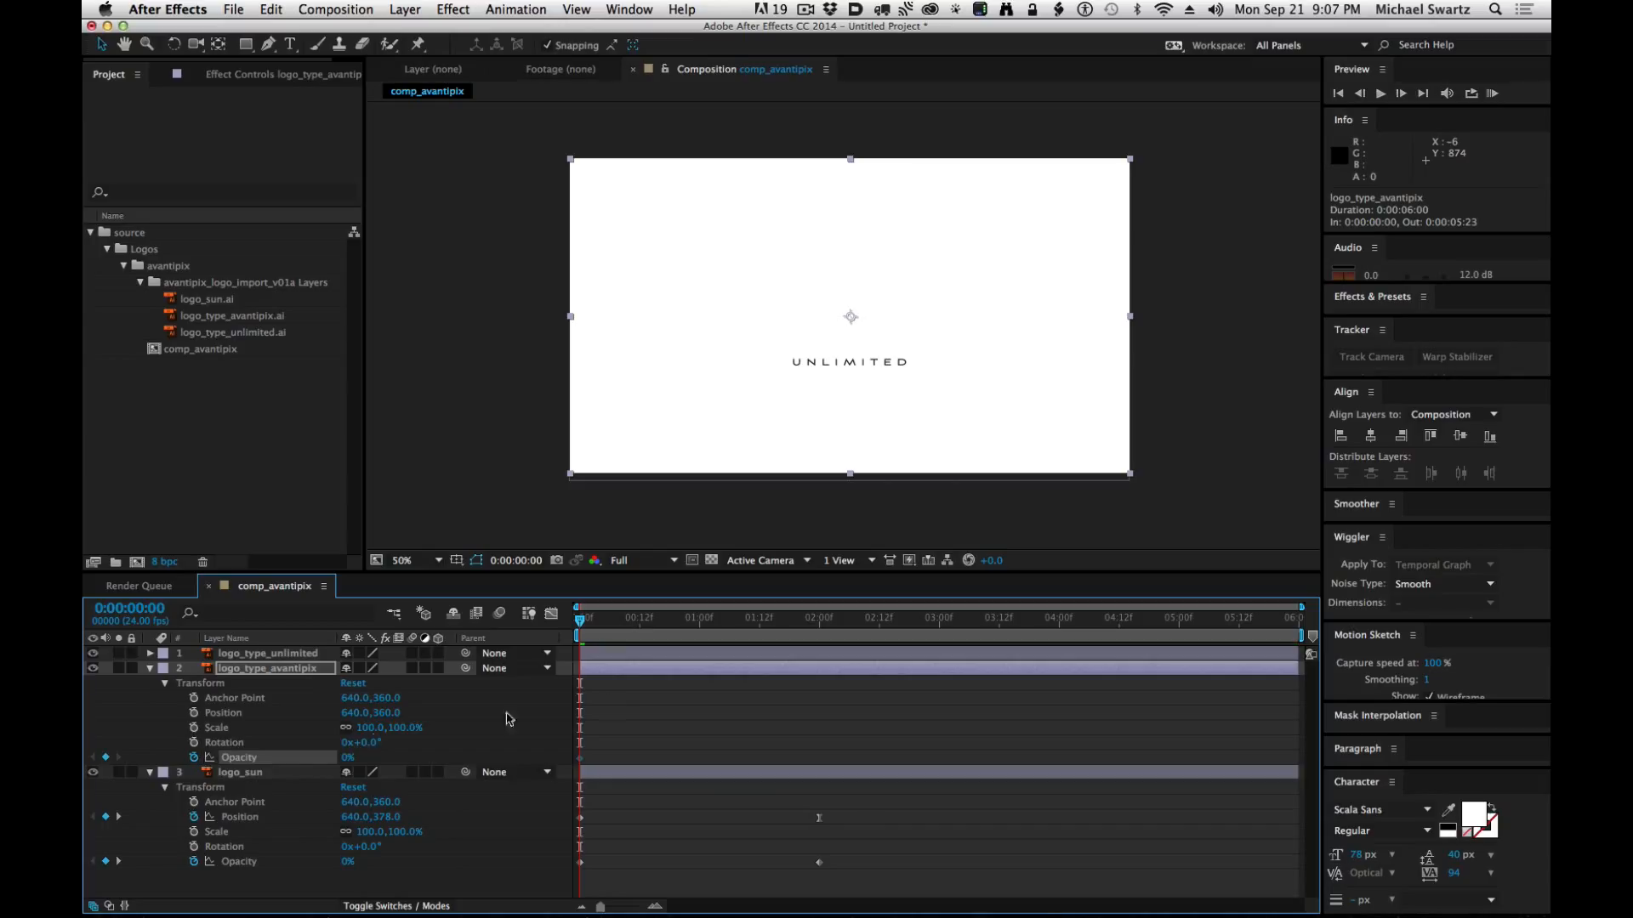
Raise logo_type_avantipix's Opacity at 0:00:02:00 to add the fade-in's end keyframe, and scrub through the fade.
{"action": "left_click", "coordinate": [815, 625]}
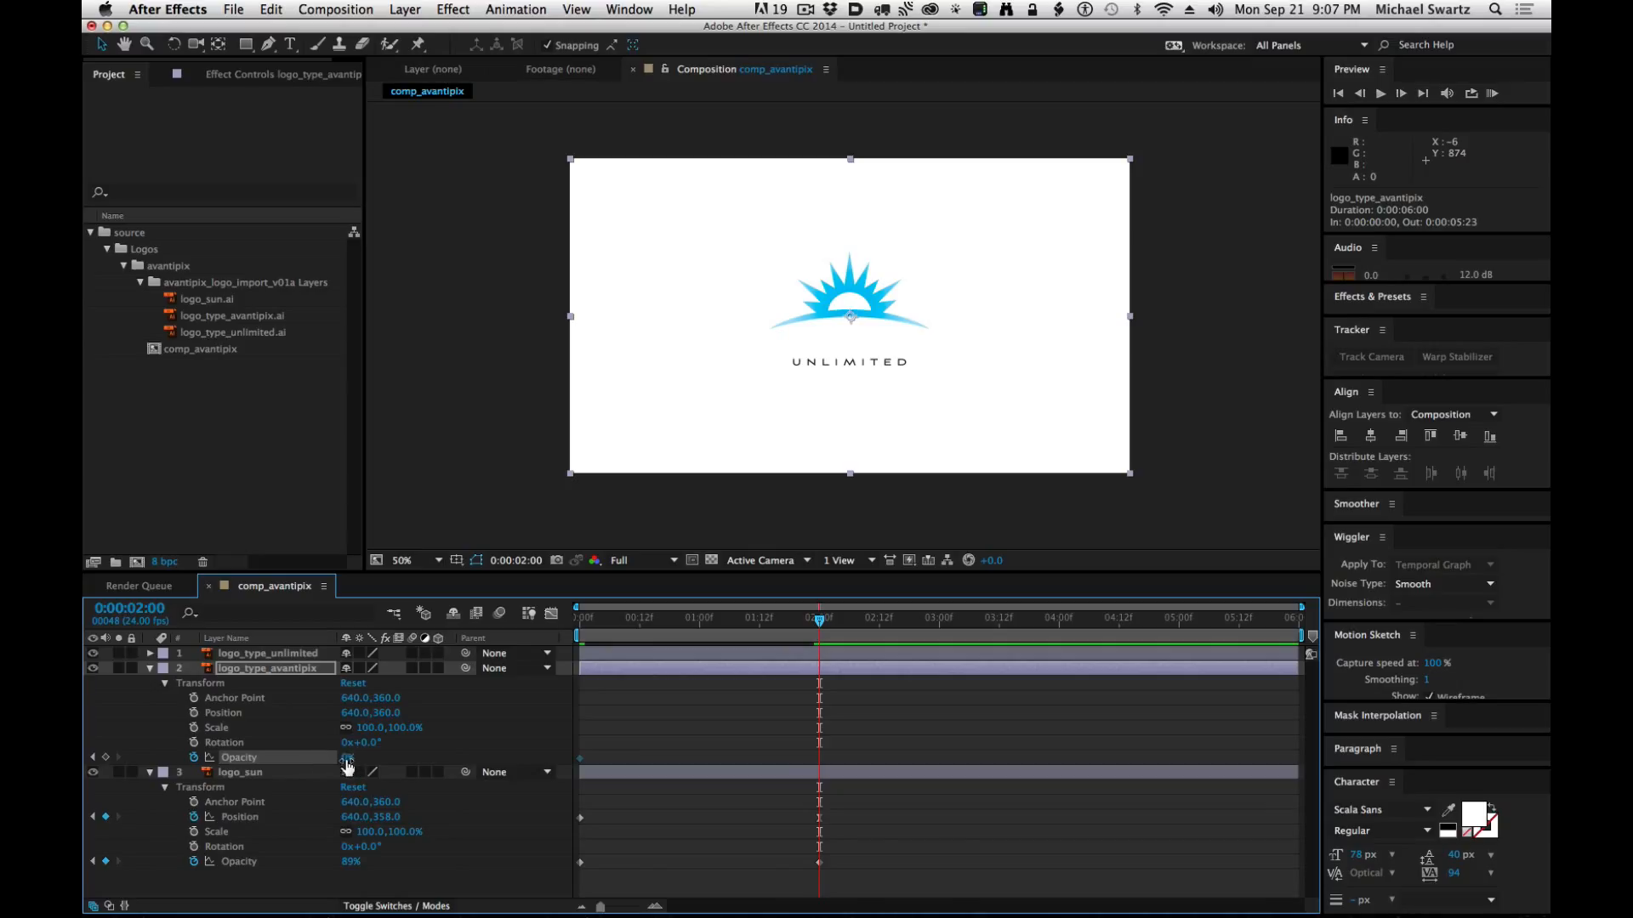
{"action": "left_click_drag", "start_coordinate": [349, 758], "coordinate": [772, 765]}
{"action": "key", "text": "Page_Up"}
{"action": "key", "text": "Page_Up"}
{"action": "left_click_drag", "start_coordinate": [737, 628], "coordinate": [404, 630]}
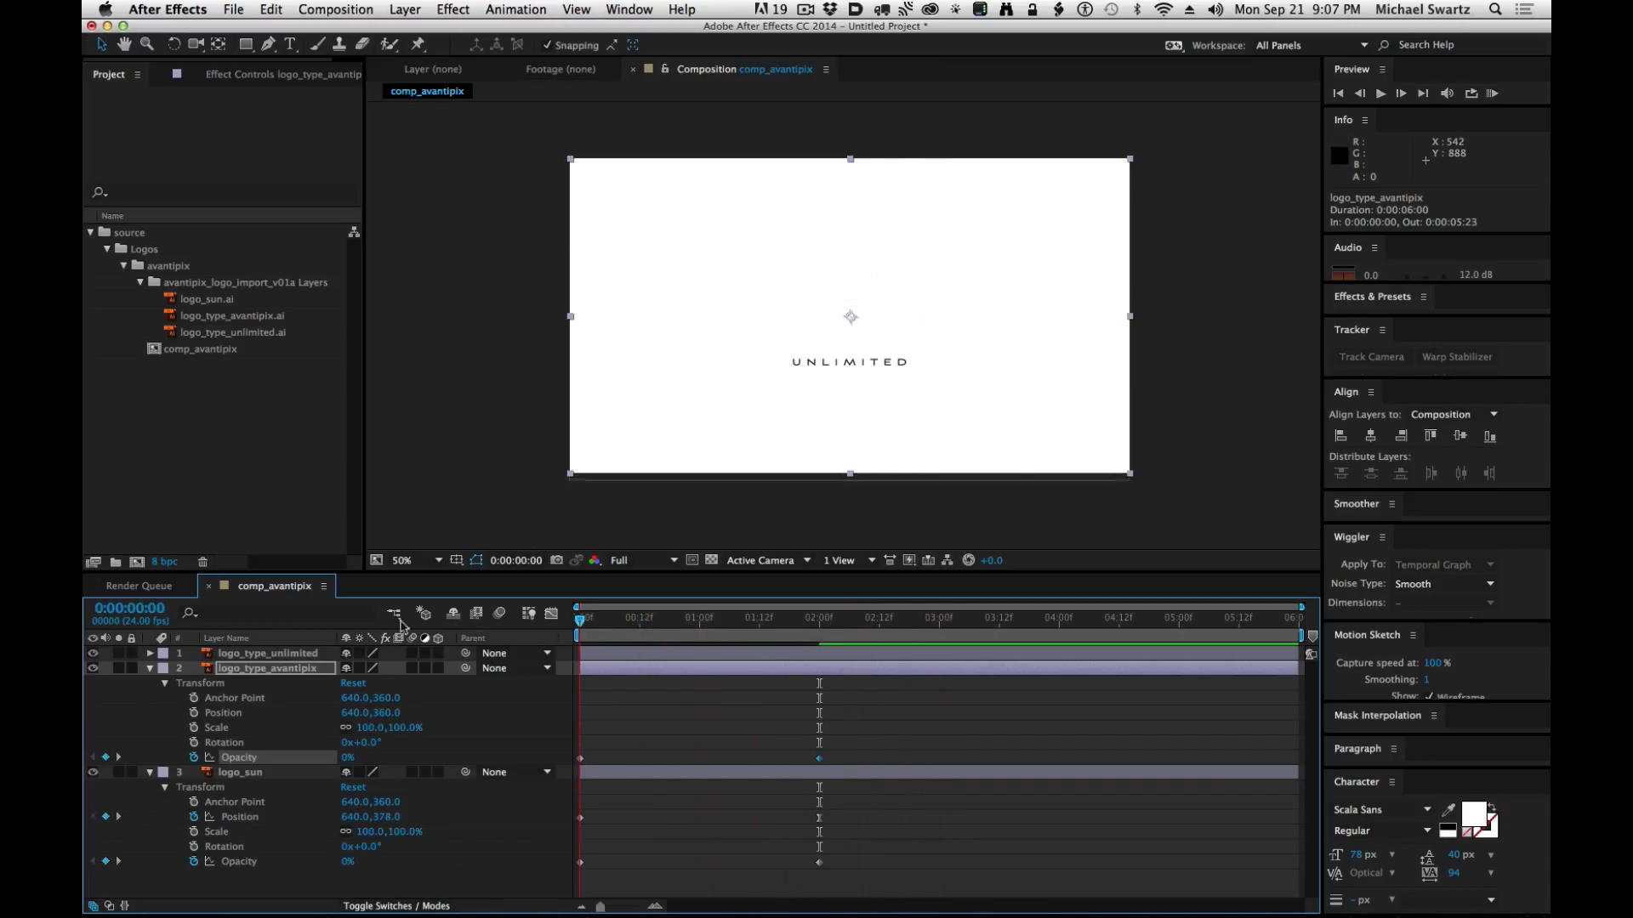
Copy both Opacity keyframes from logo_type_avantipix onto the logo_type_unlimited layer at 0:00:00:00 and scrub the timeline.
{"action": "left_click", "coordinate": [150, 653]}
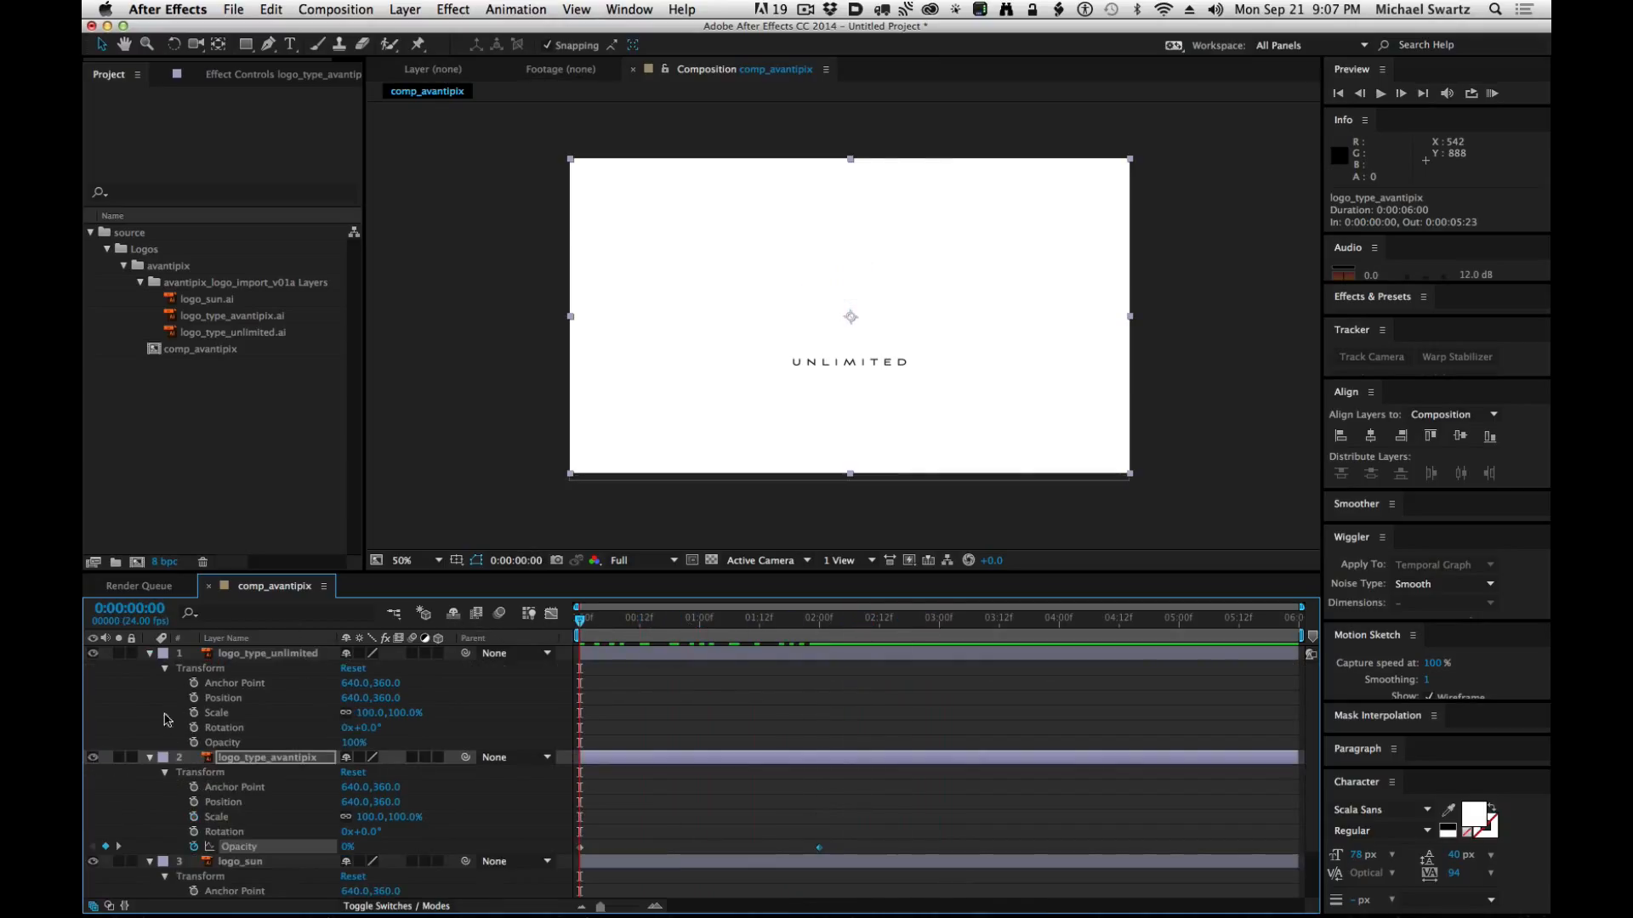
{"action": "left_click", "coordinate": [193, 744]}
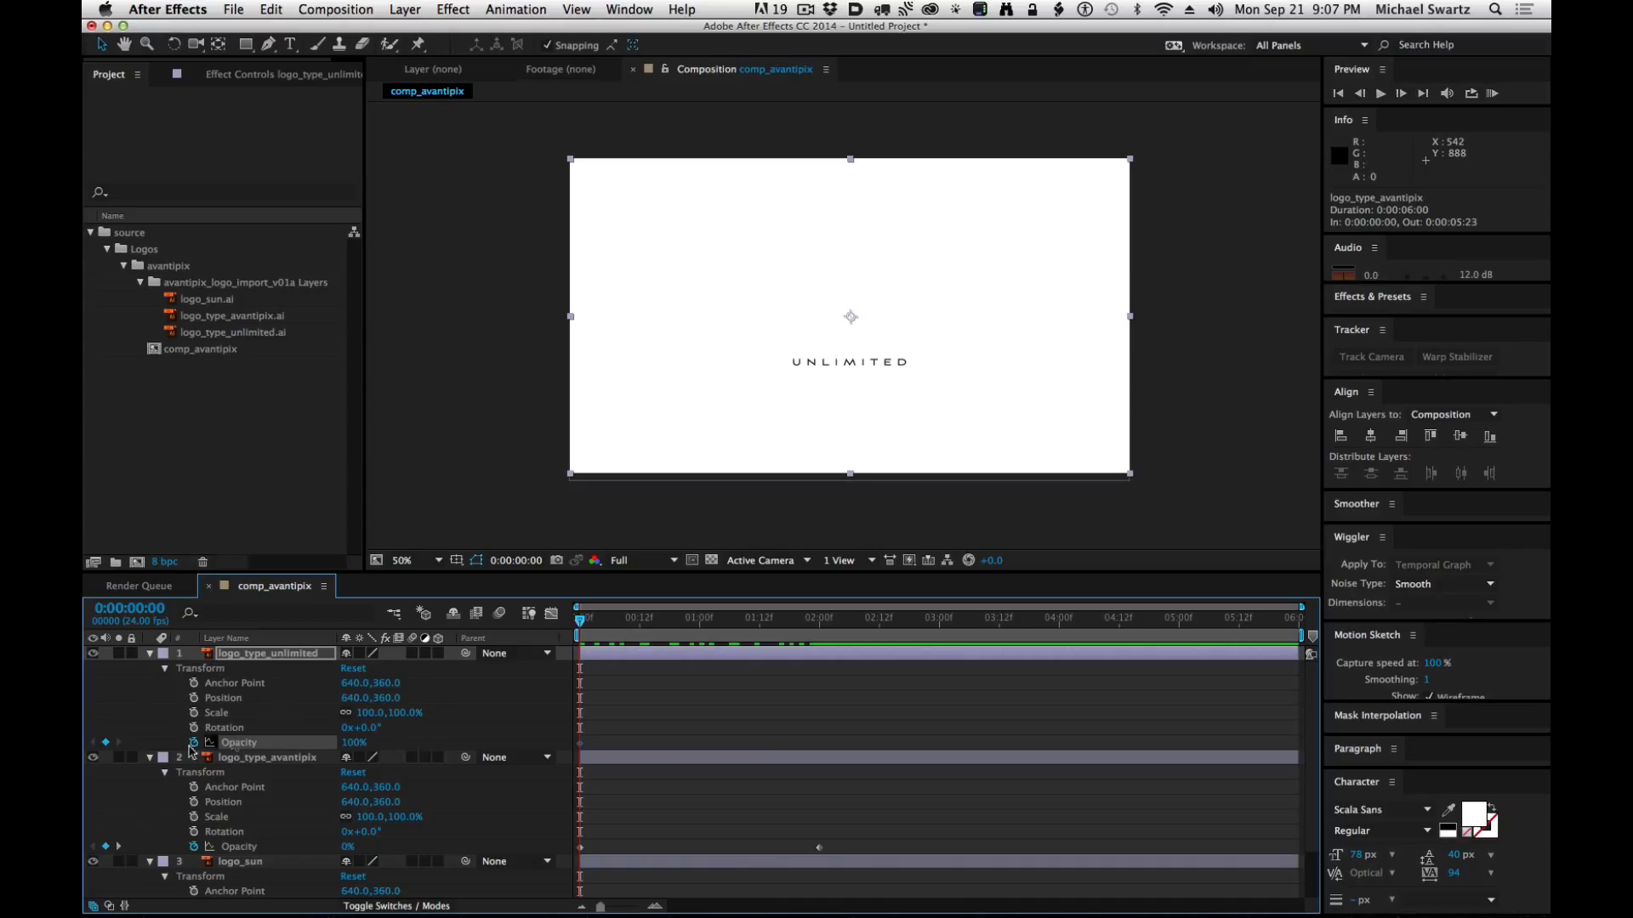
{"action": "left_click", "coordinate": [194, 744]}
{"action": "scroll", "coordinate": [953, 757], "scroll_direction": "down", "scroll_amount": 3}
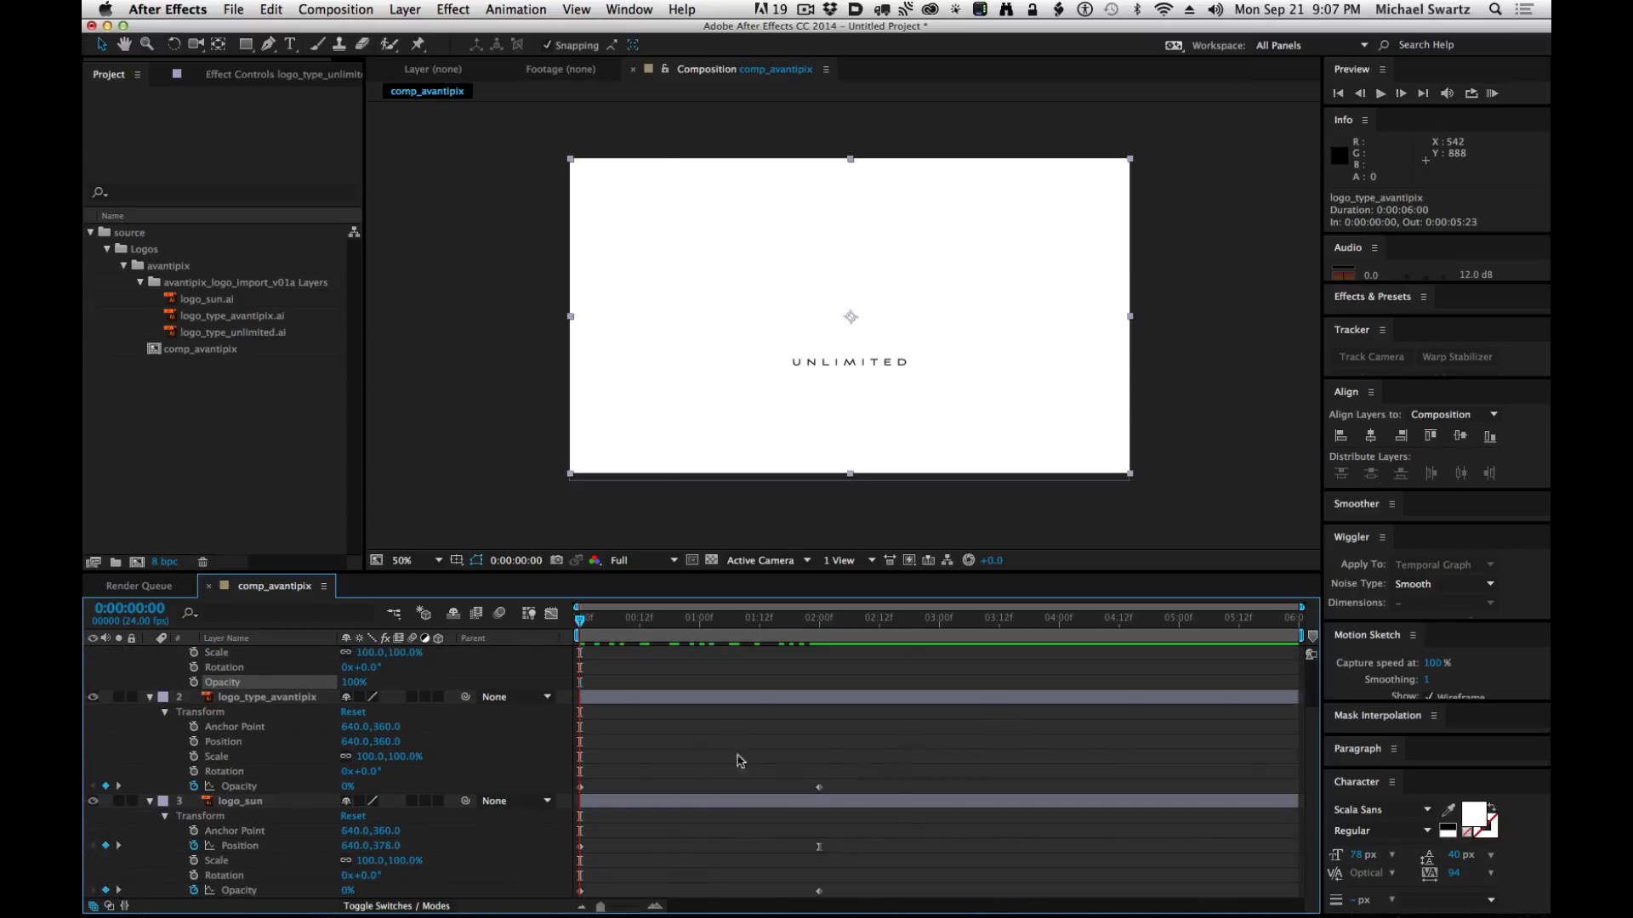
{"action": "left_click_drag", "start_coordinate": [840, 787], "coordinate": [553, 792]}
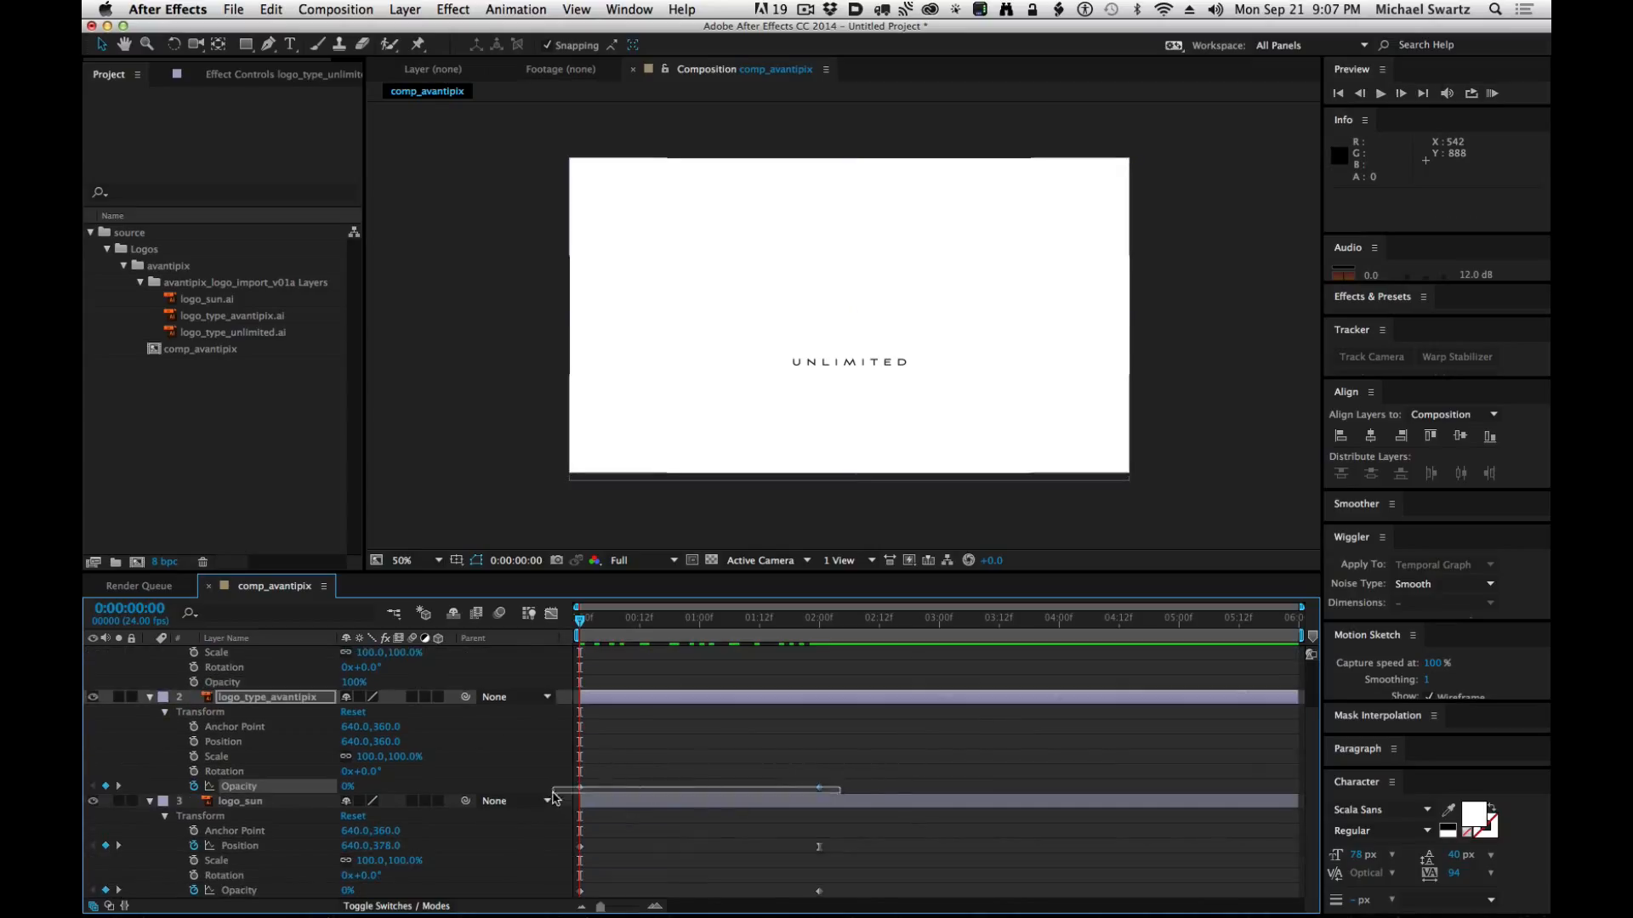
{"action": "left_click_drag", "start_coordinate": [882, 782], "coordinate": [544, 791]}
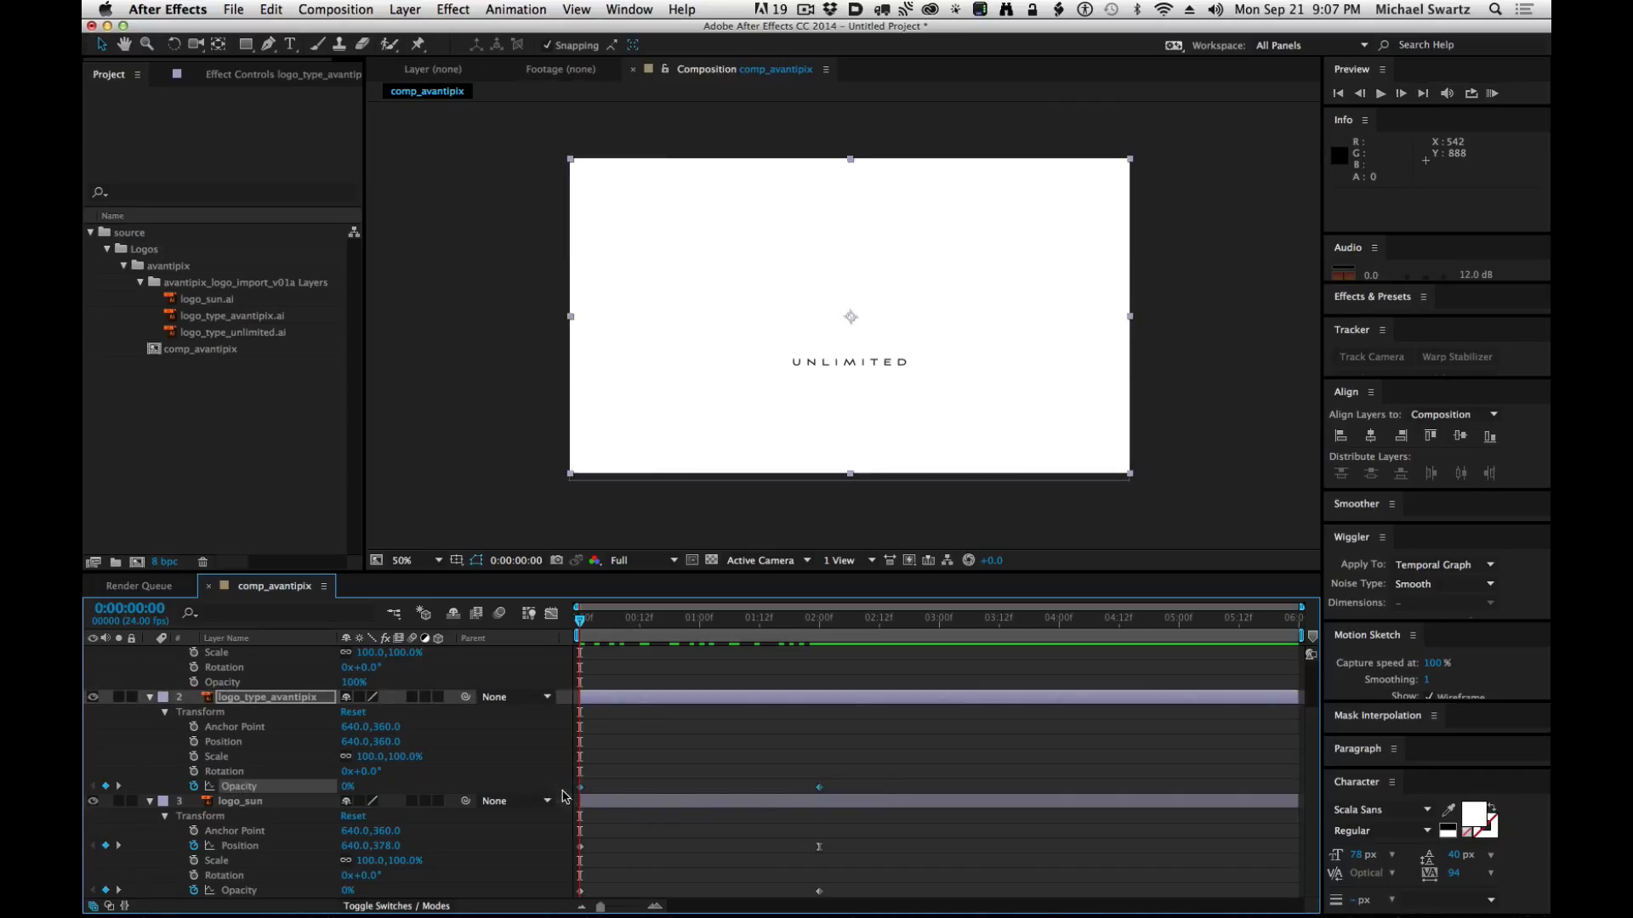
{"action": "scroll", "coordinate": [561, 736], "scroll_direction": "up", "scroll_amount": 3}
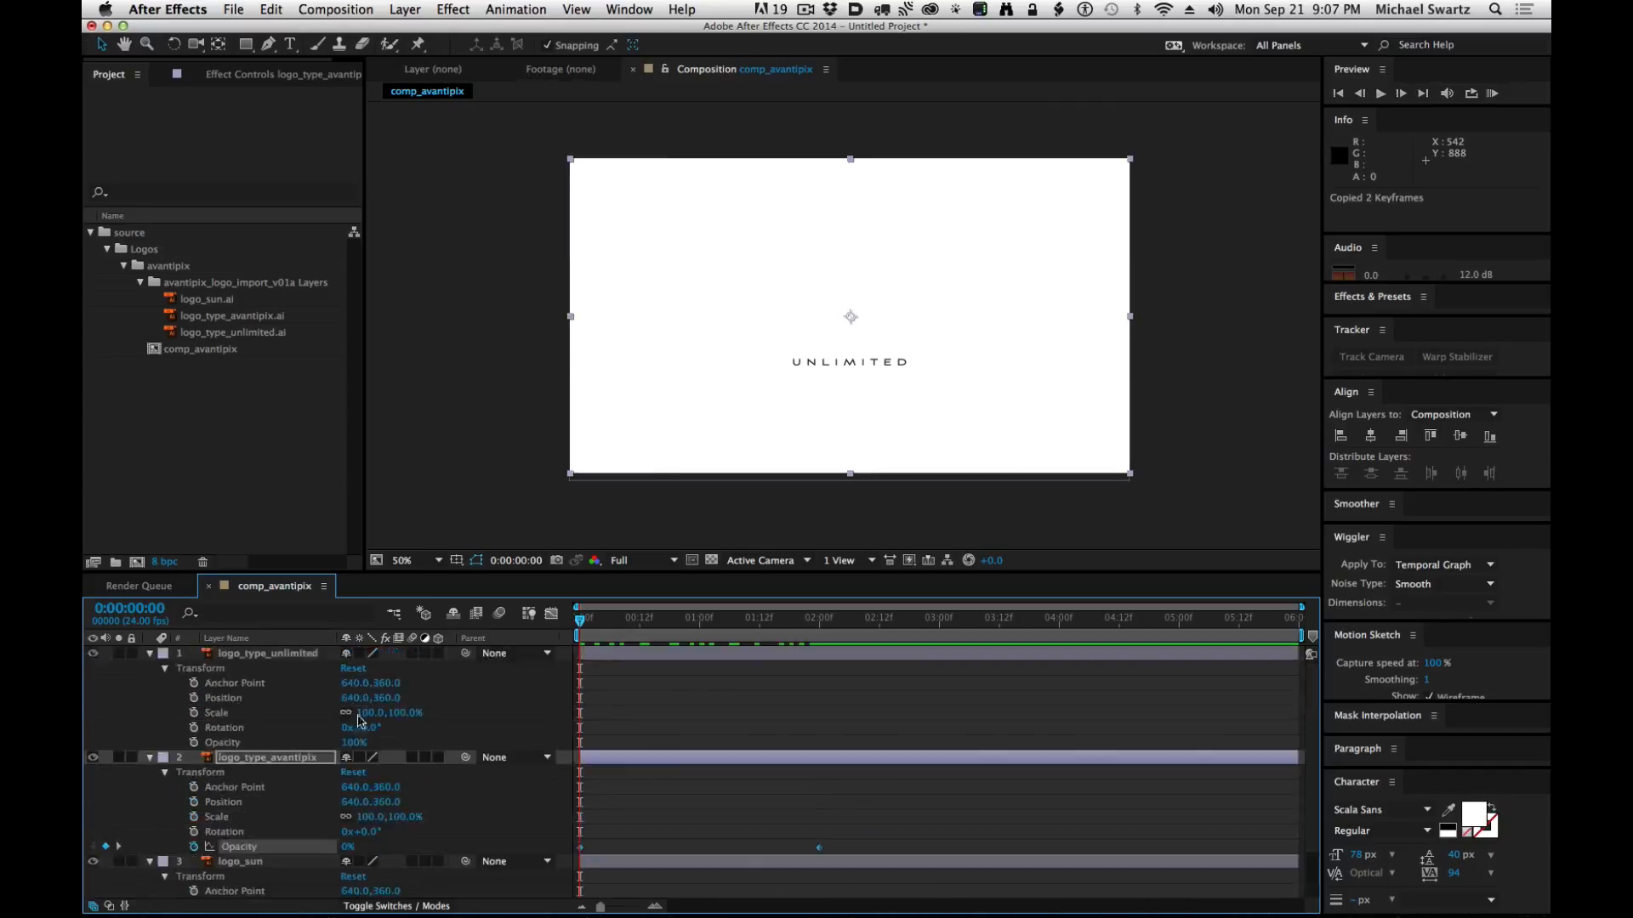
{"action": "left_click", "coordinate": [267, 655]}
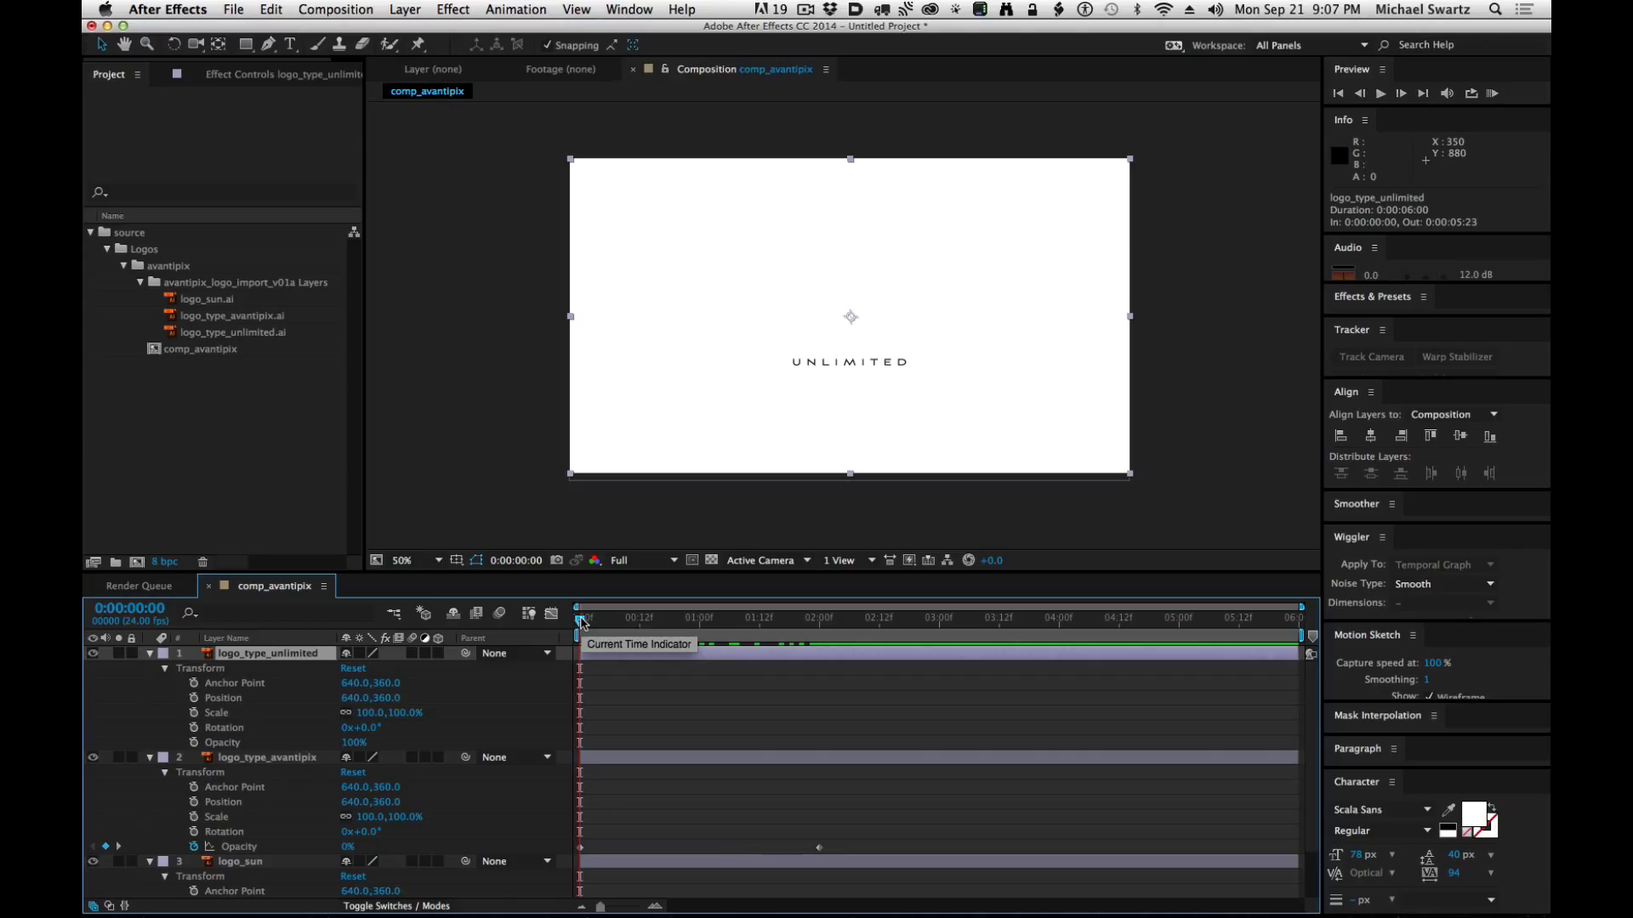
{"action": "key", "text": "super+v"}
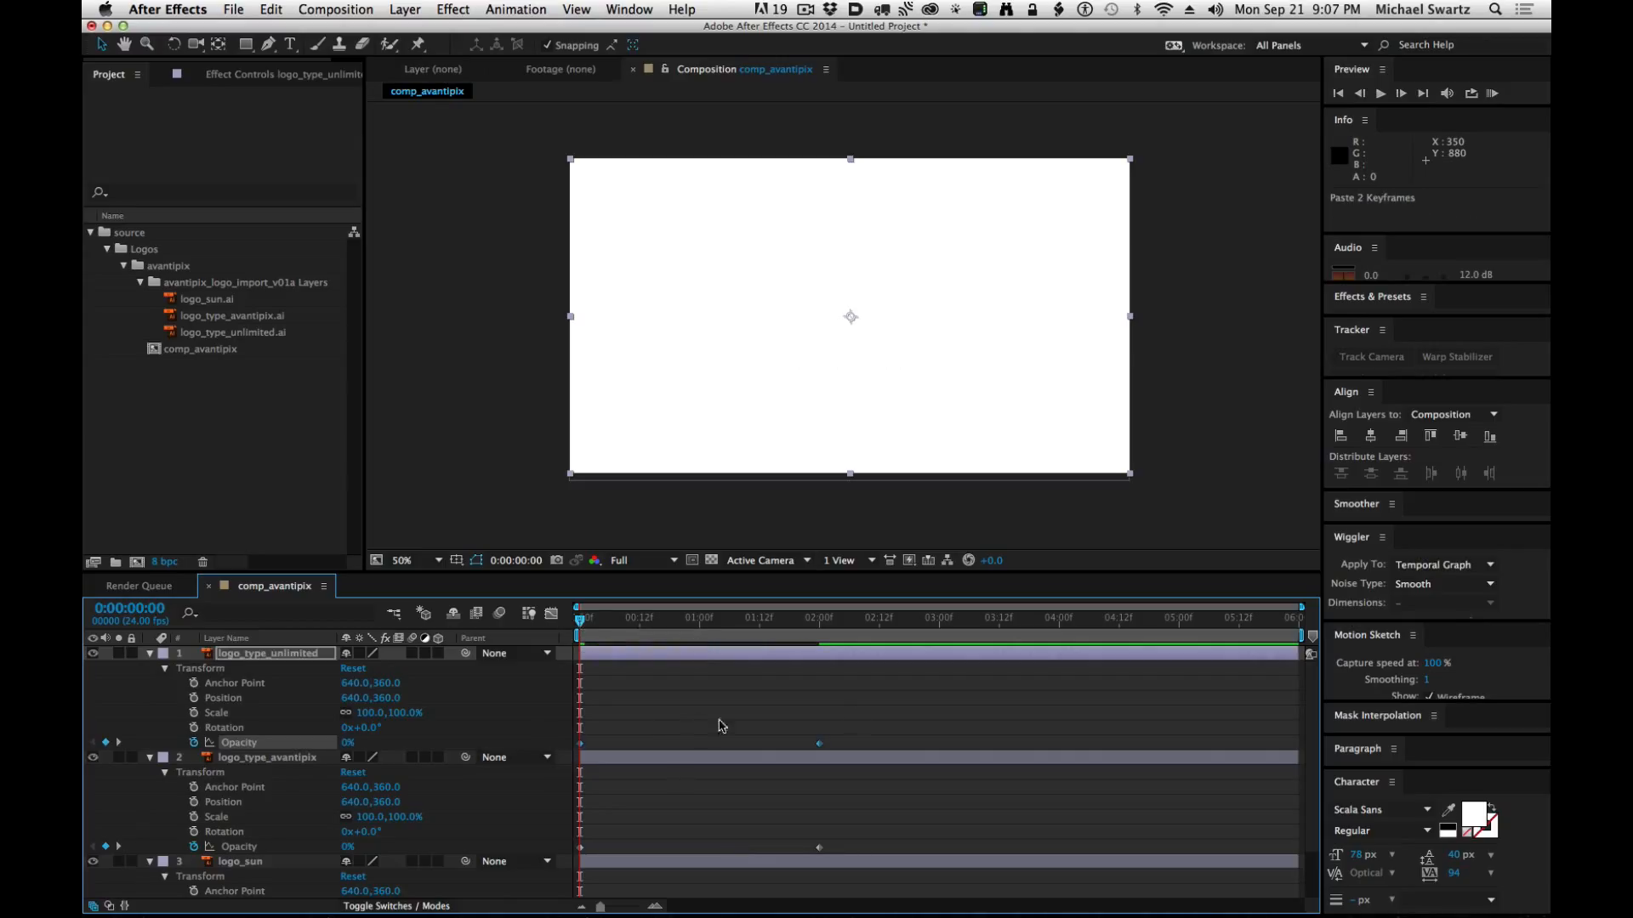
{"action": "left_click_drag", "start_coordinate": [580, 619], "coordinate": [519, 611]}
Shift logo_type_unlimited and logo_type_avantipix together so both layers start at 0:00:01:01.
{"action": "left_click", "coordinate": [603, 661]}
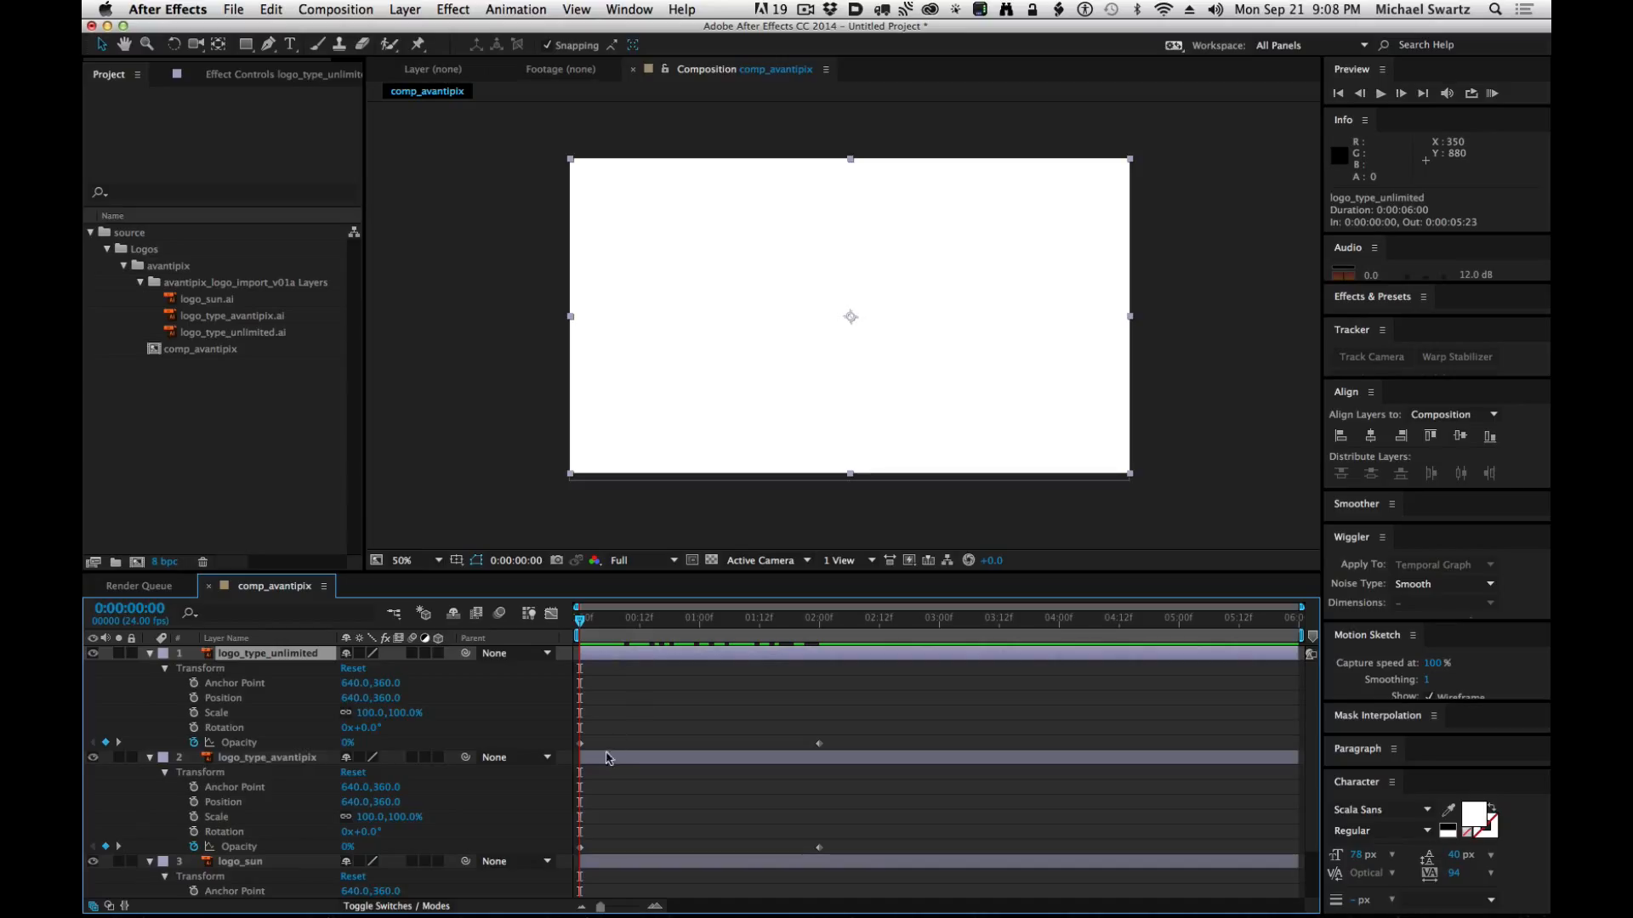
{"action": "left_click", "coordinate": [601, 760], "text": "shift"}
{"action": "left_click_drag", "start_coordinate": [600, 762], "coordinate": [786, 762]}
{"action": "scroll", "coordinate": [1012, 770], "scroll_direction": "down", "scroll_amount": 2}
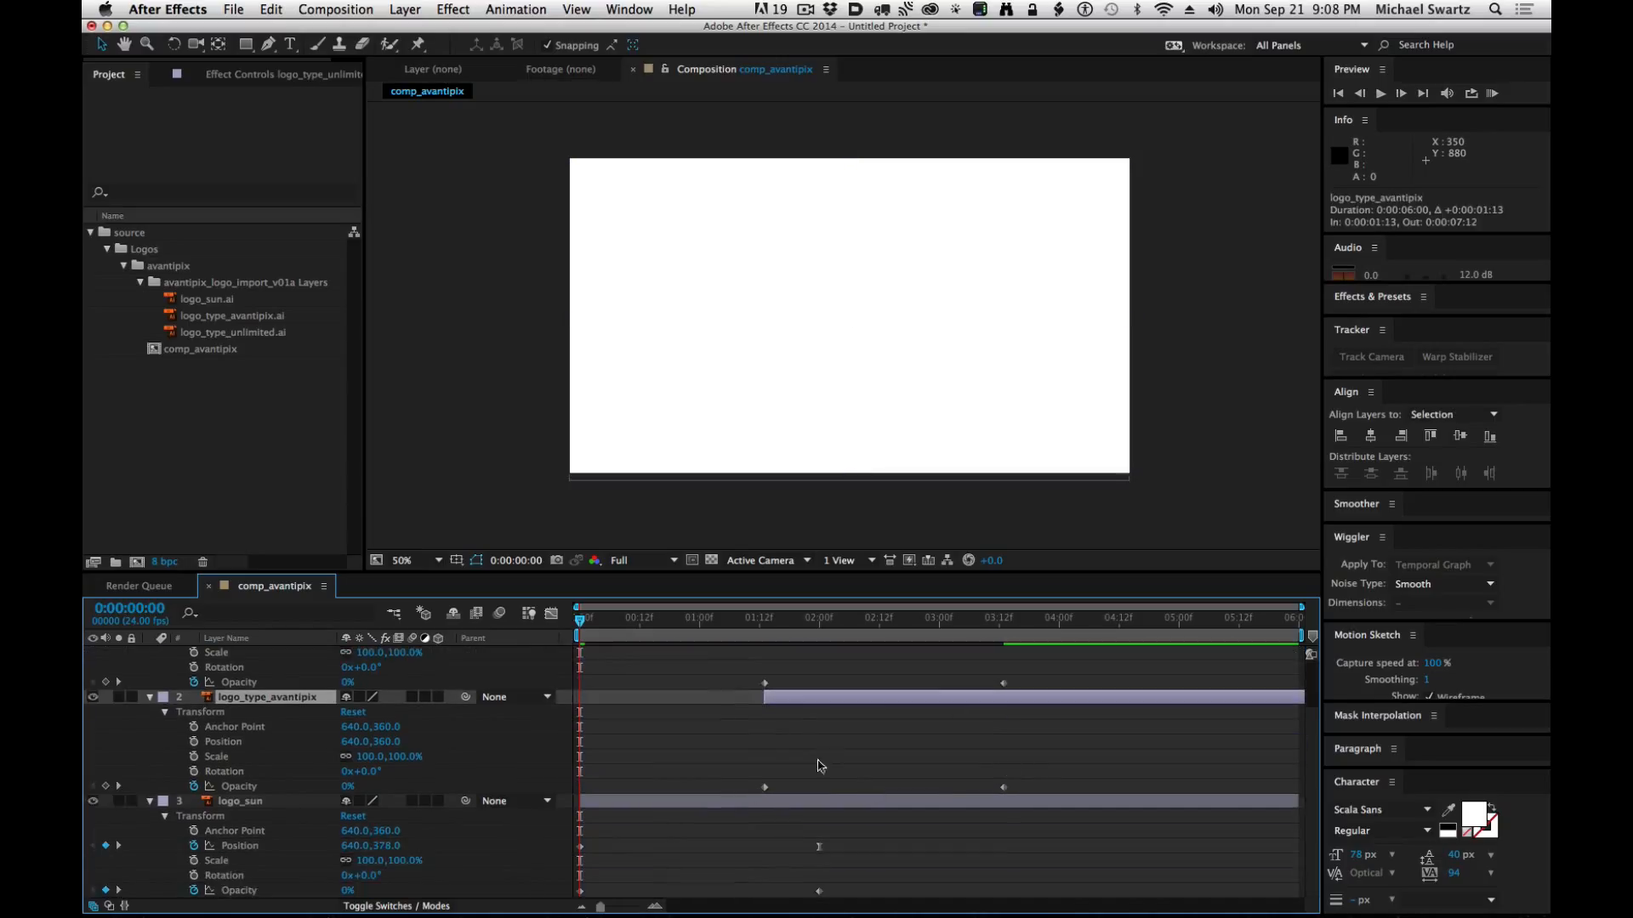
{"action": "left_click_drag", "start_coordinate": [855, 698], "coordinate": [794, 708]}
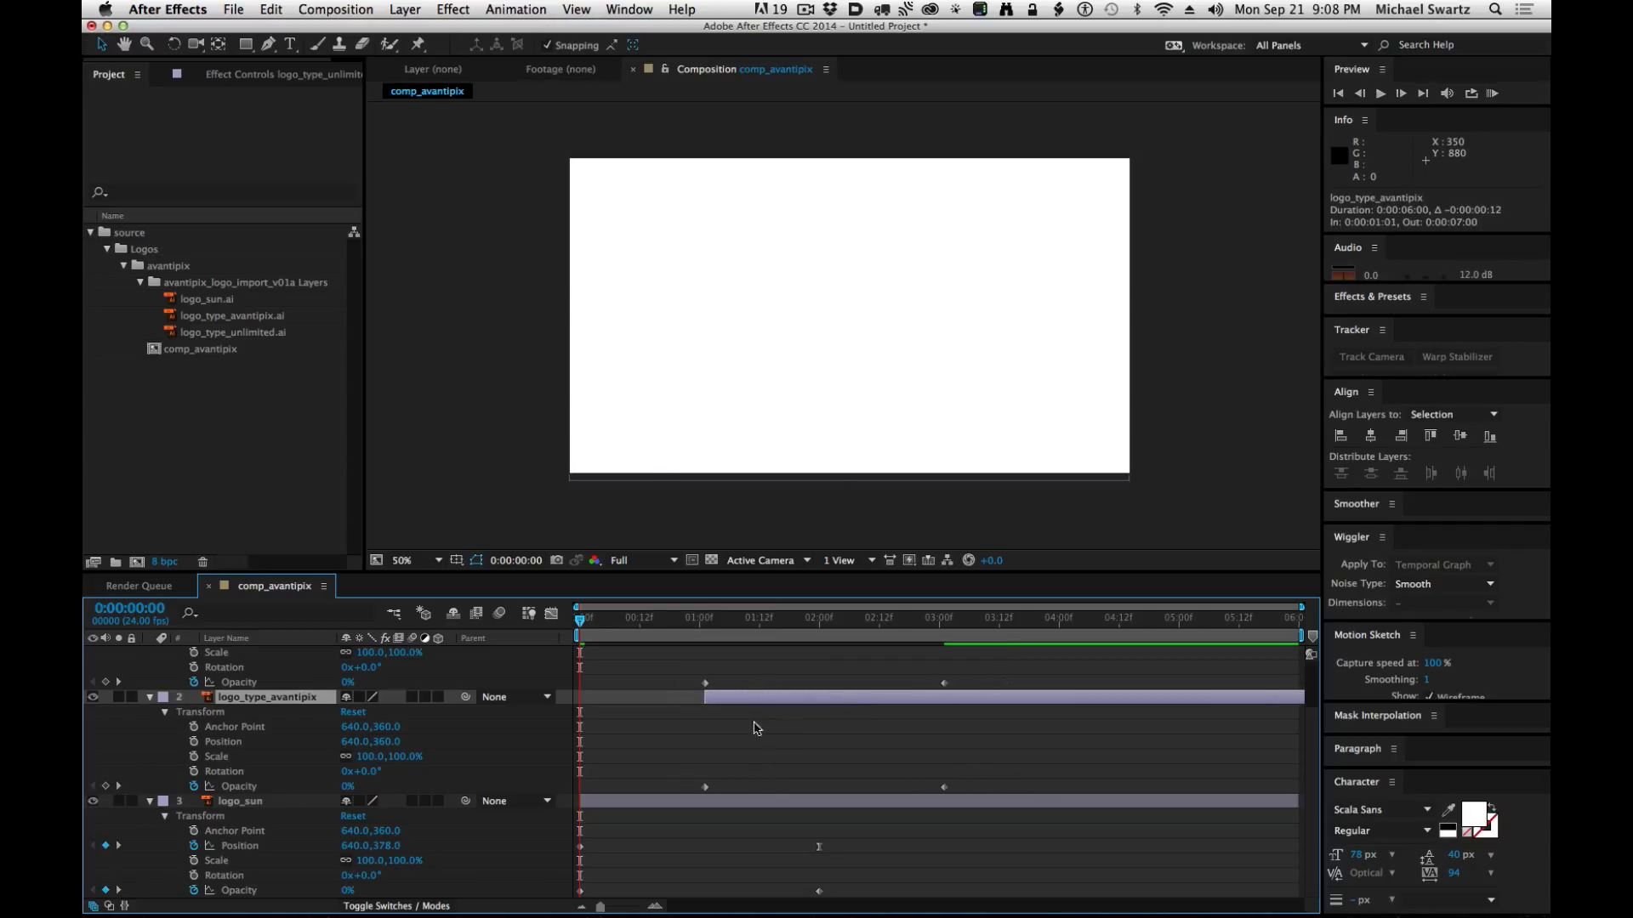
Preview the delayed type fades and return both type layers to start at 0:00:00:00.
{"action": "mouse_move", "coordinate": [587, 620]}
{"action": "left_mouse_down"}
{"action": "mouse_move", "coordinate": [893, 621]}
{"action": "mouse_move", "coordinate": [566, 609]}
{"action": "left_mouse_up"}
{"action": "key", "text": "space"}
{"action": "left_click_drag", "start_coordinate": [687, 625], "coordinate": [545, 617]}
{"action": "left_click_drag", "start_coordinate": [735, 697], "coordinate": [611, 699]}
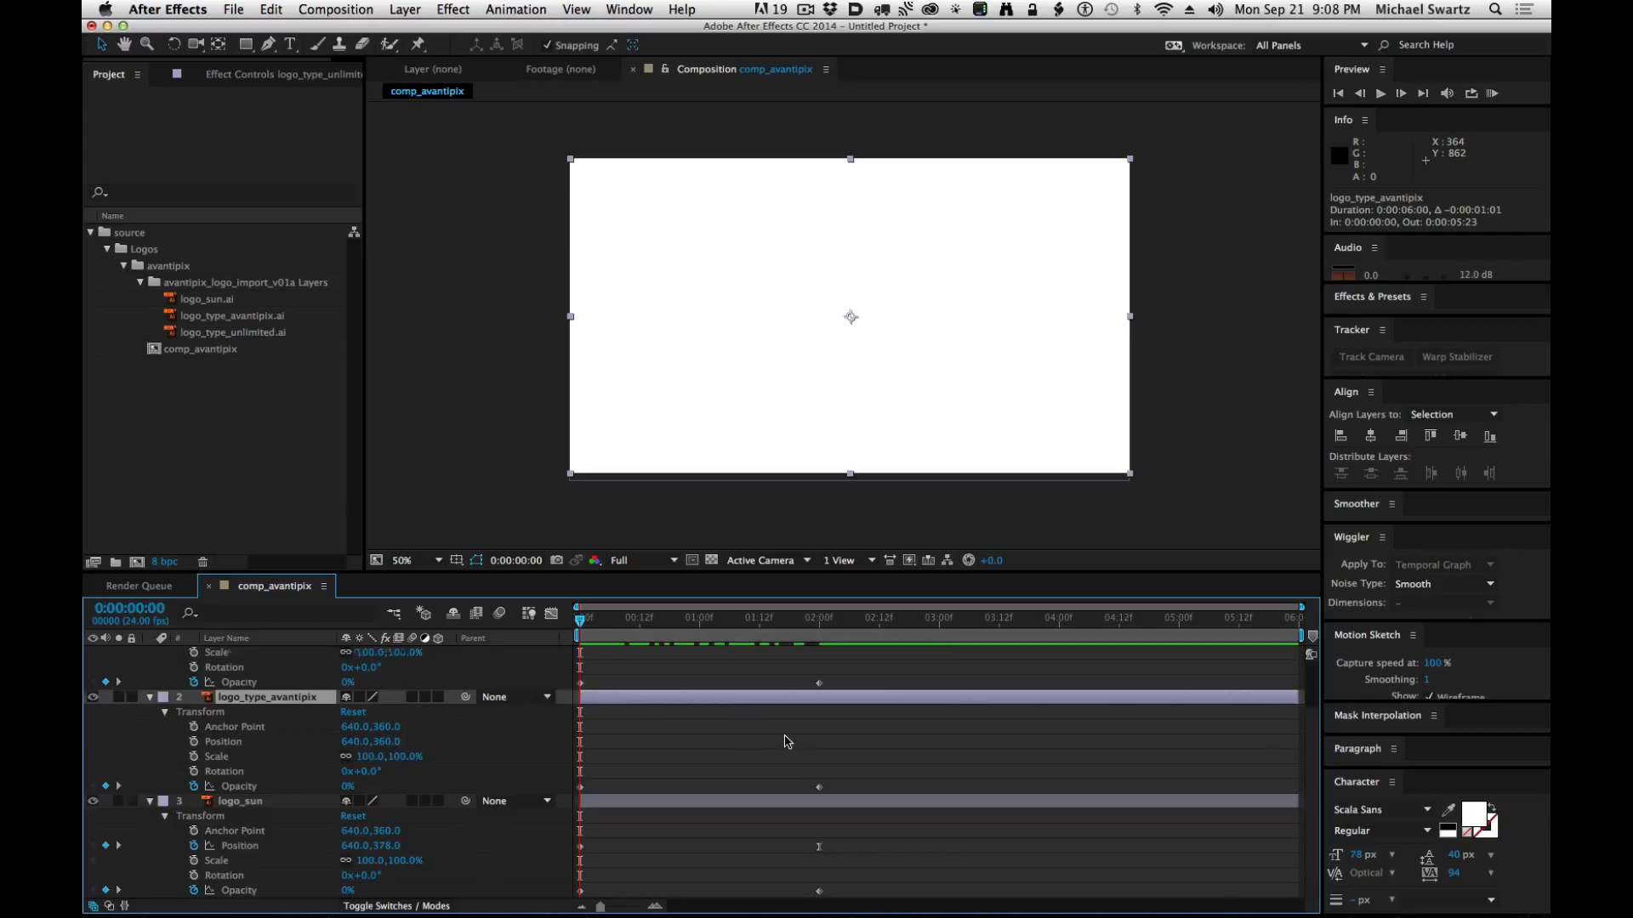
Delay the logo_sun layer so it starts about one second into comp_avantipix, and scrub through the new timing.
{"action": "left_click", "coordinate": [700, 795]}
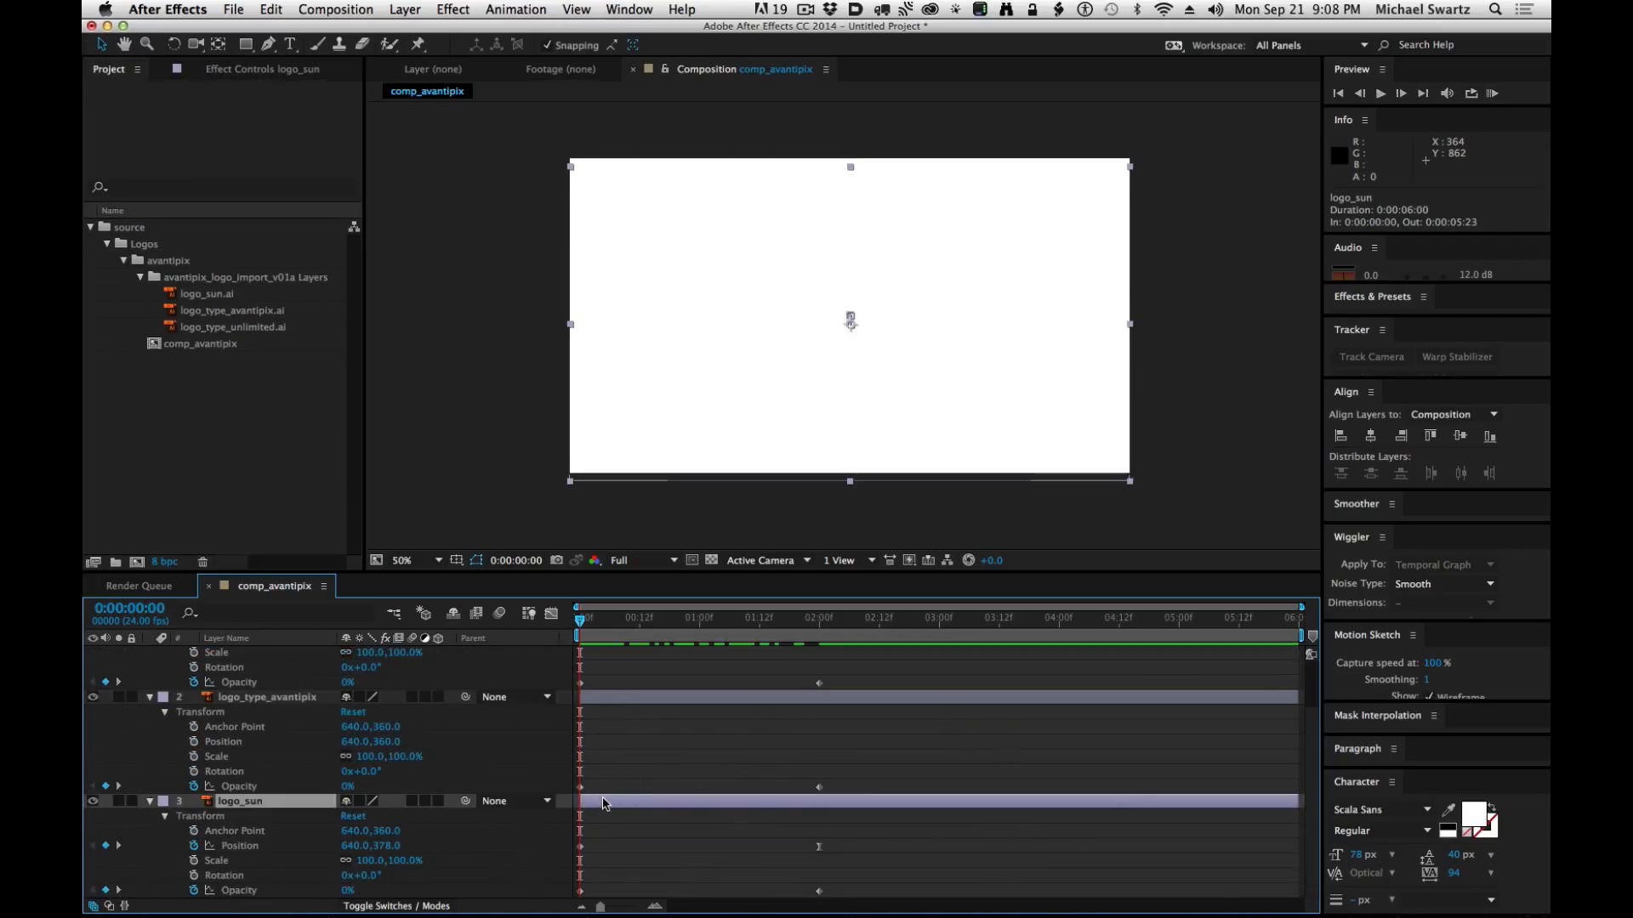
{"action": "left_click_drag", "start_coordinate": [603, 803], "coordinate": [718, 806]}
{"action": "mouse_move", "coordinate": [582, 624]}
{"action": "left_mouse_down"}
{"action": "mouse_move", "coordinate": [904, 623]}
{"action": "mouse_move", "coordinate": [587, 627]}
{"action": "left_mouse_up"}
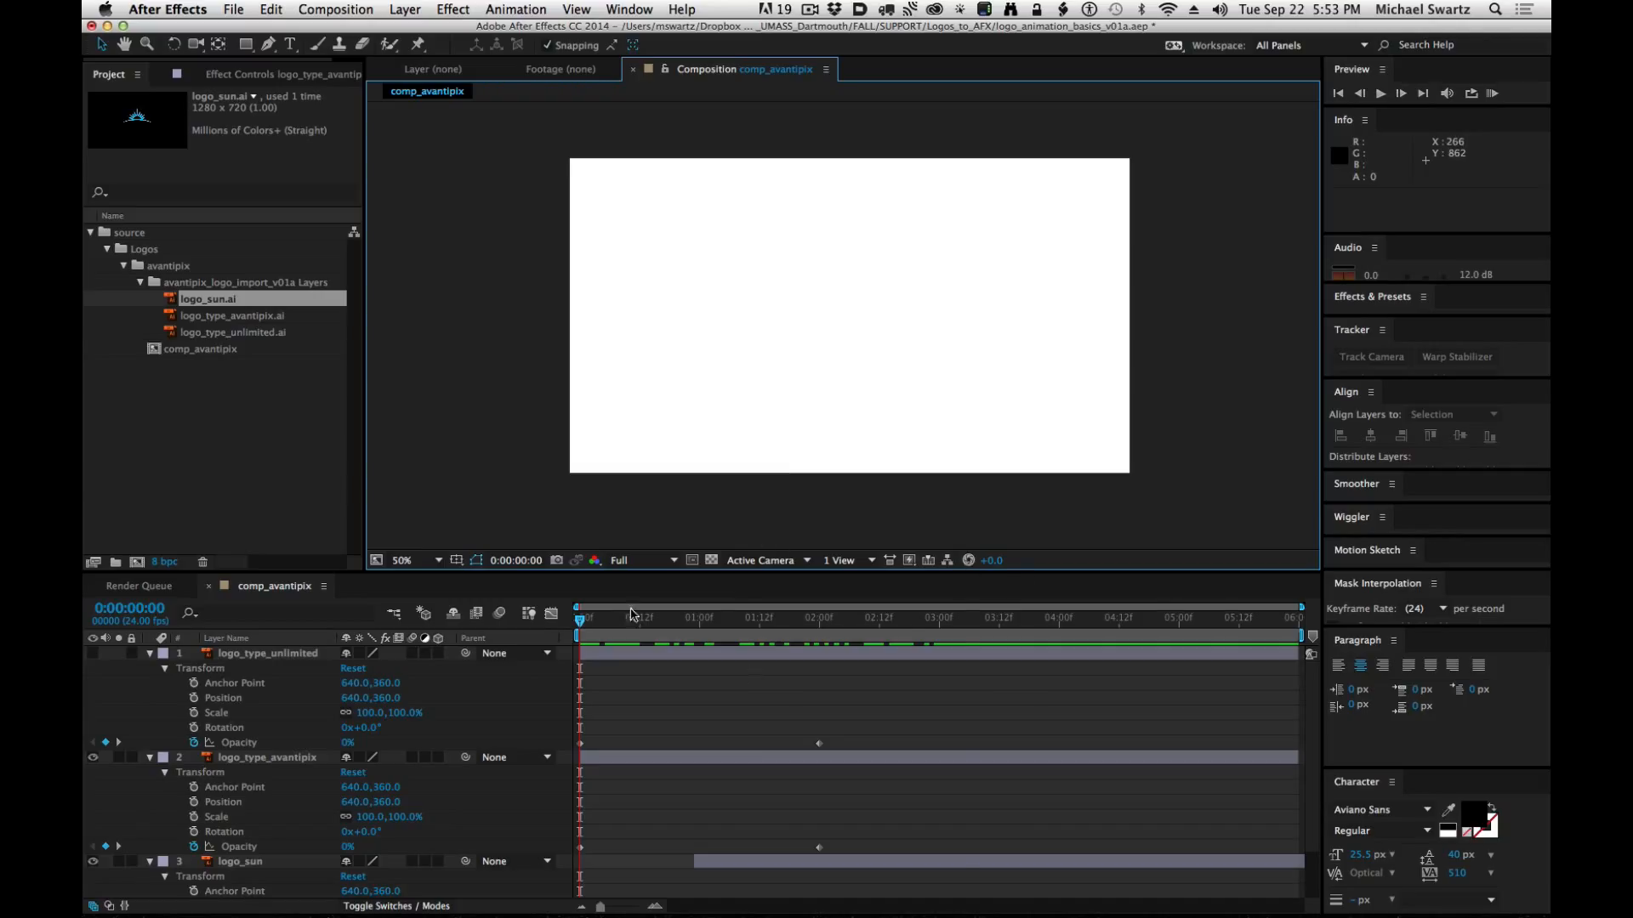
{"action": "left_click_drag", "start_coordinate": [631, 626], "coordinate": [352, 639]}
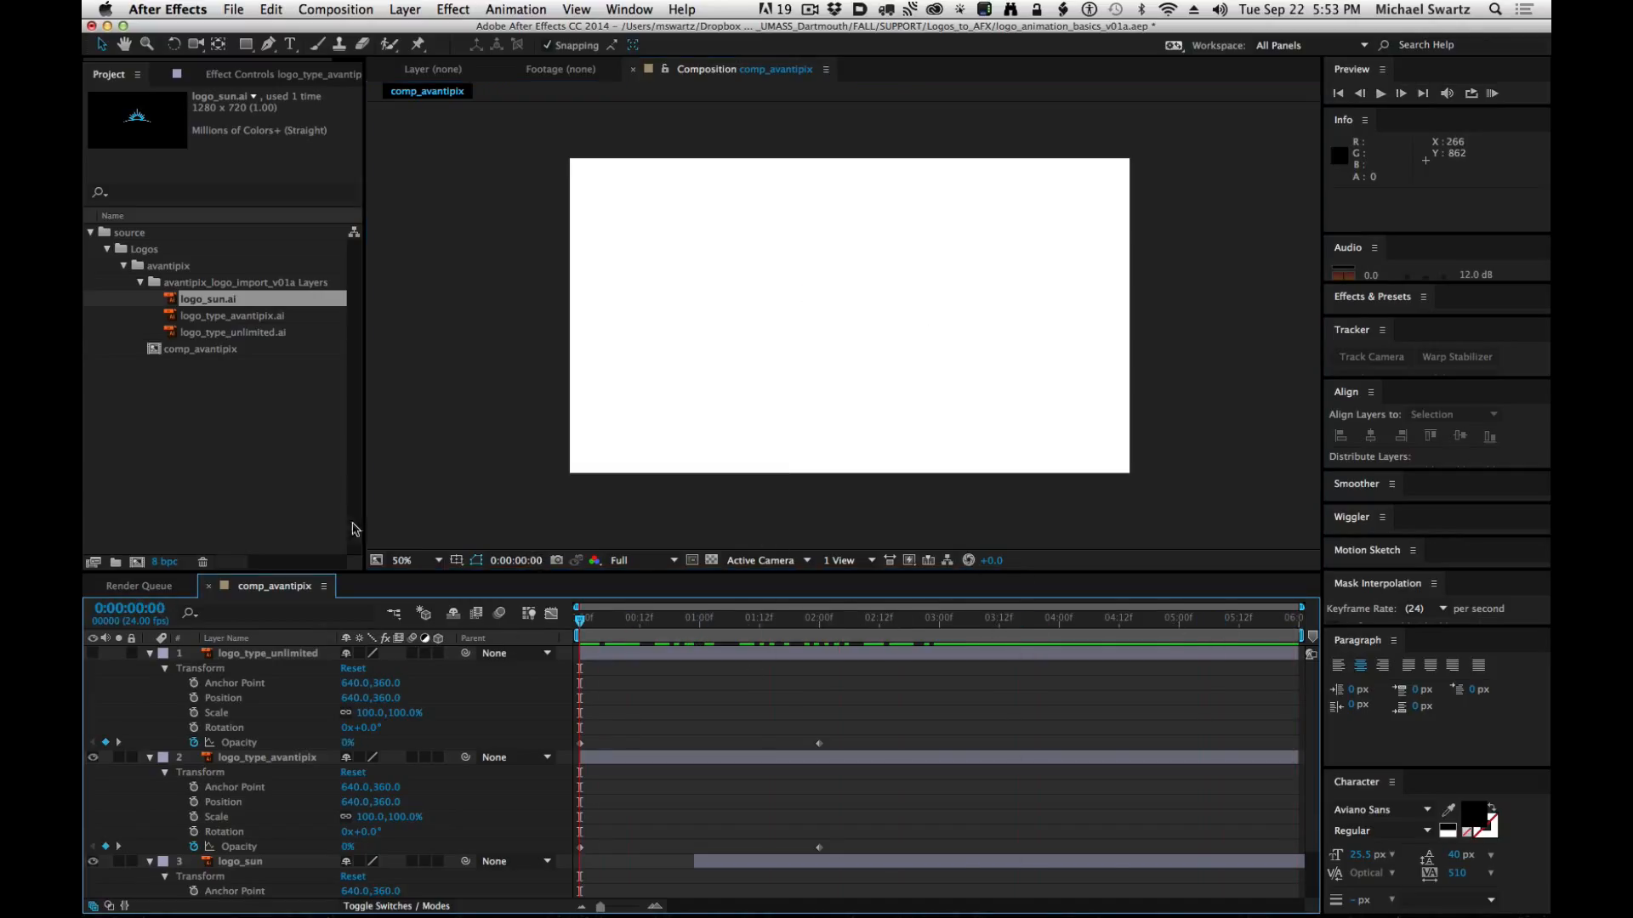
Create a 1280 x 720, 24 fps composition named comp_procedural_fx with a duration of 0:00:10:00.
{"action": "left_click", "coordinate": [310, 8]}
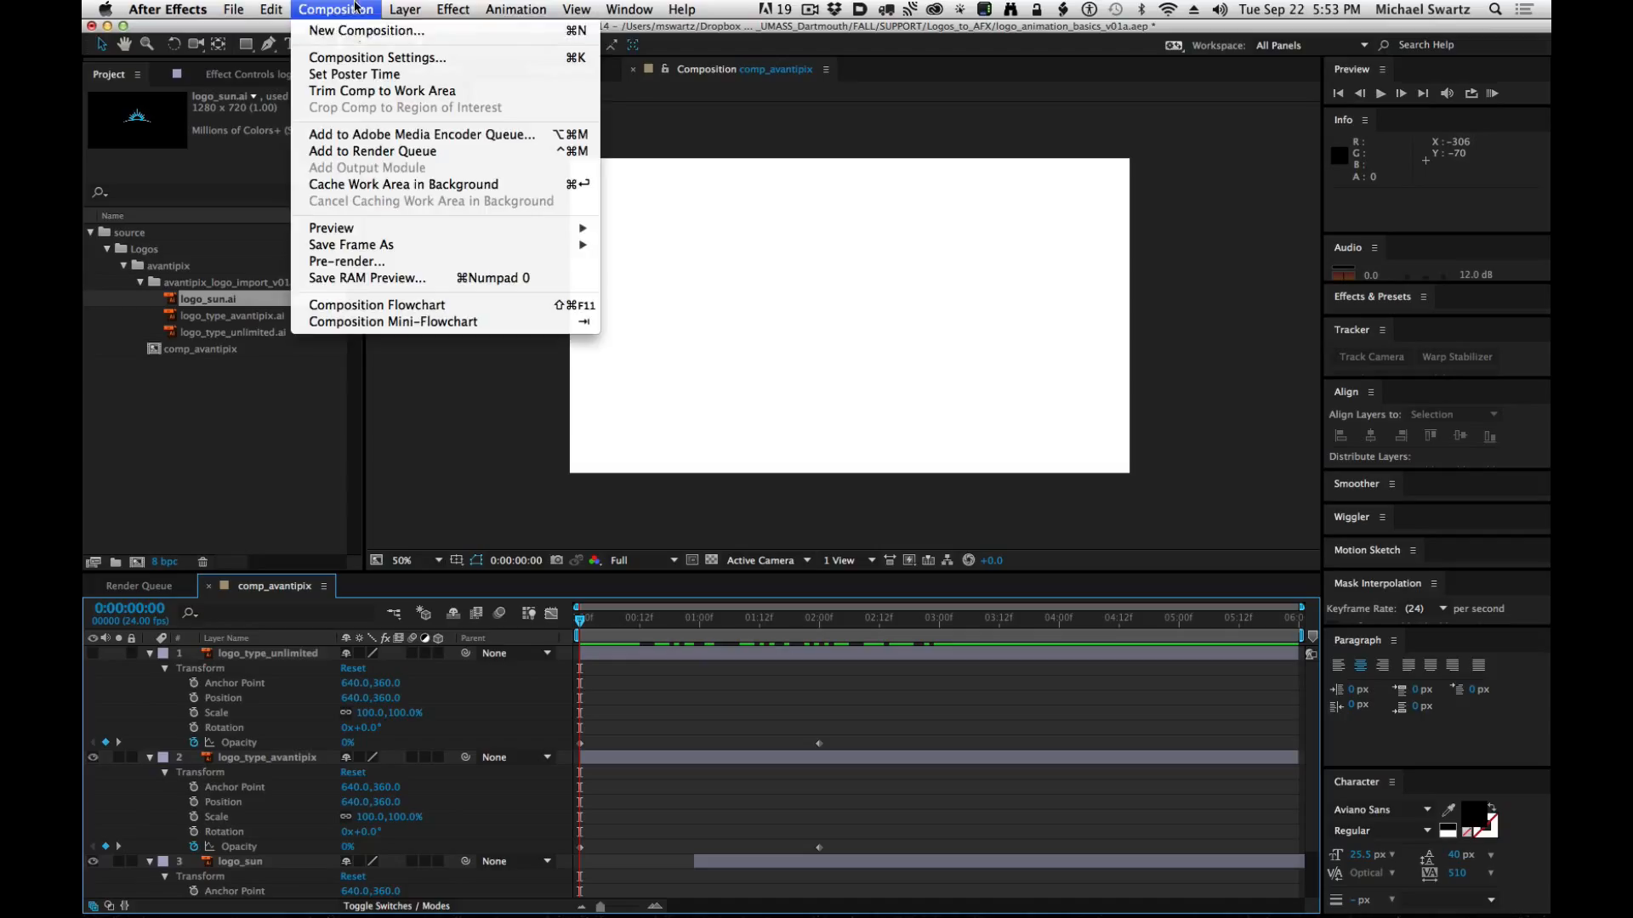
{"action": "left_click", "coordinate": [356, 32]}
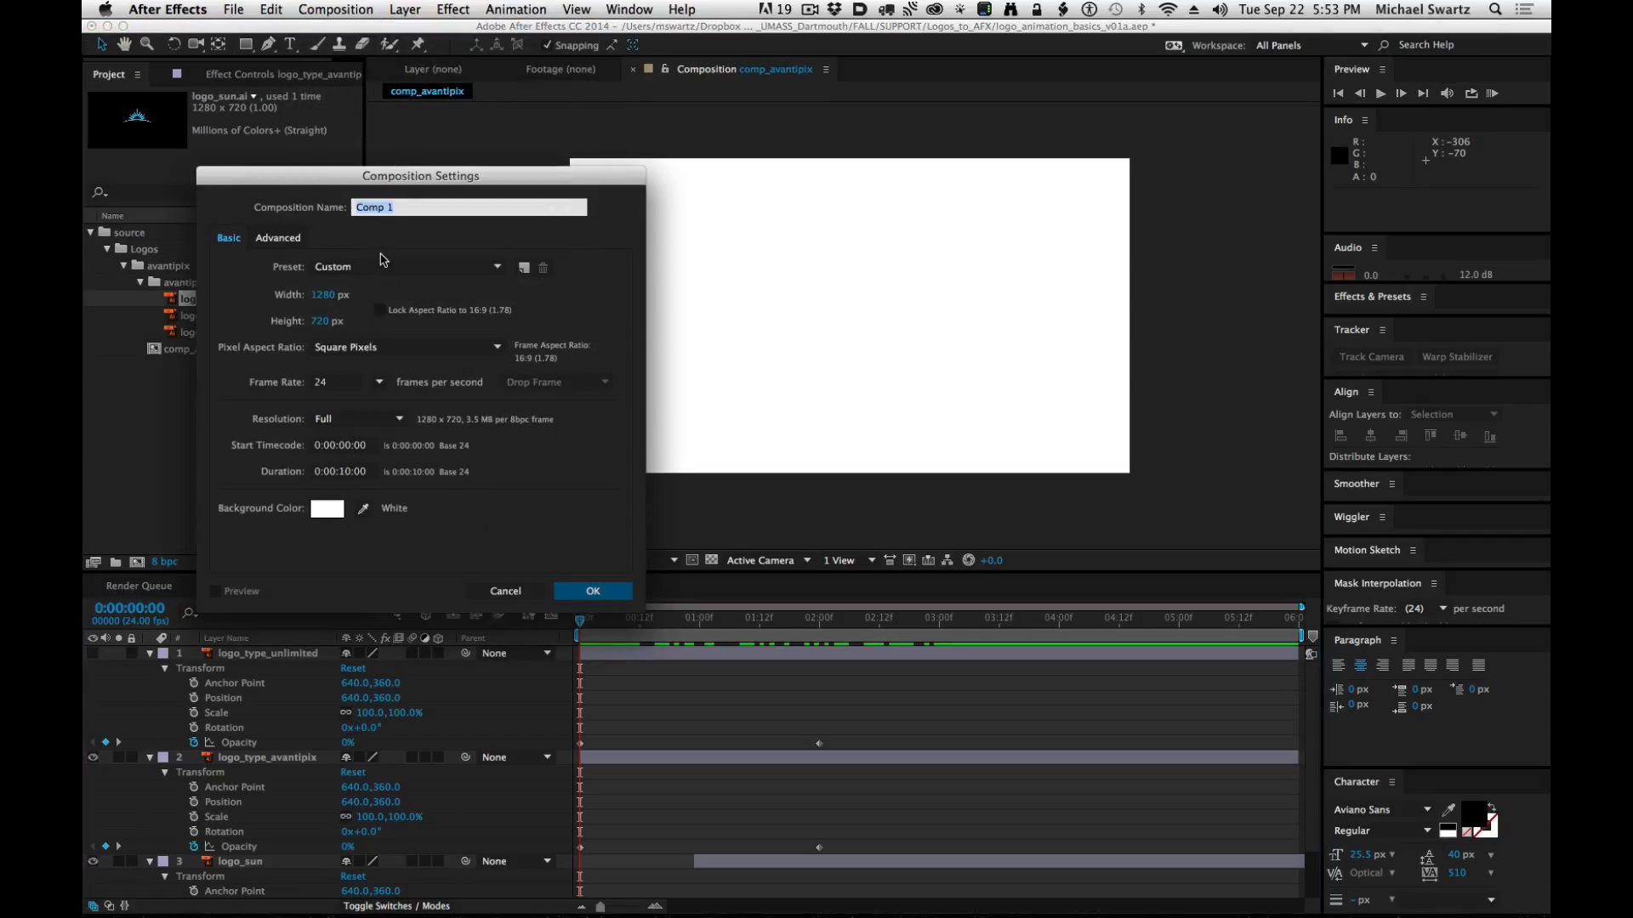
{"action": "type", "text": "comp"}
{"action": "left_click", "coordinate": [340, 475]}
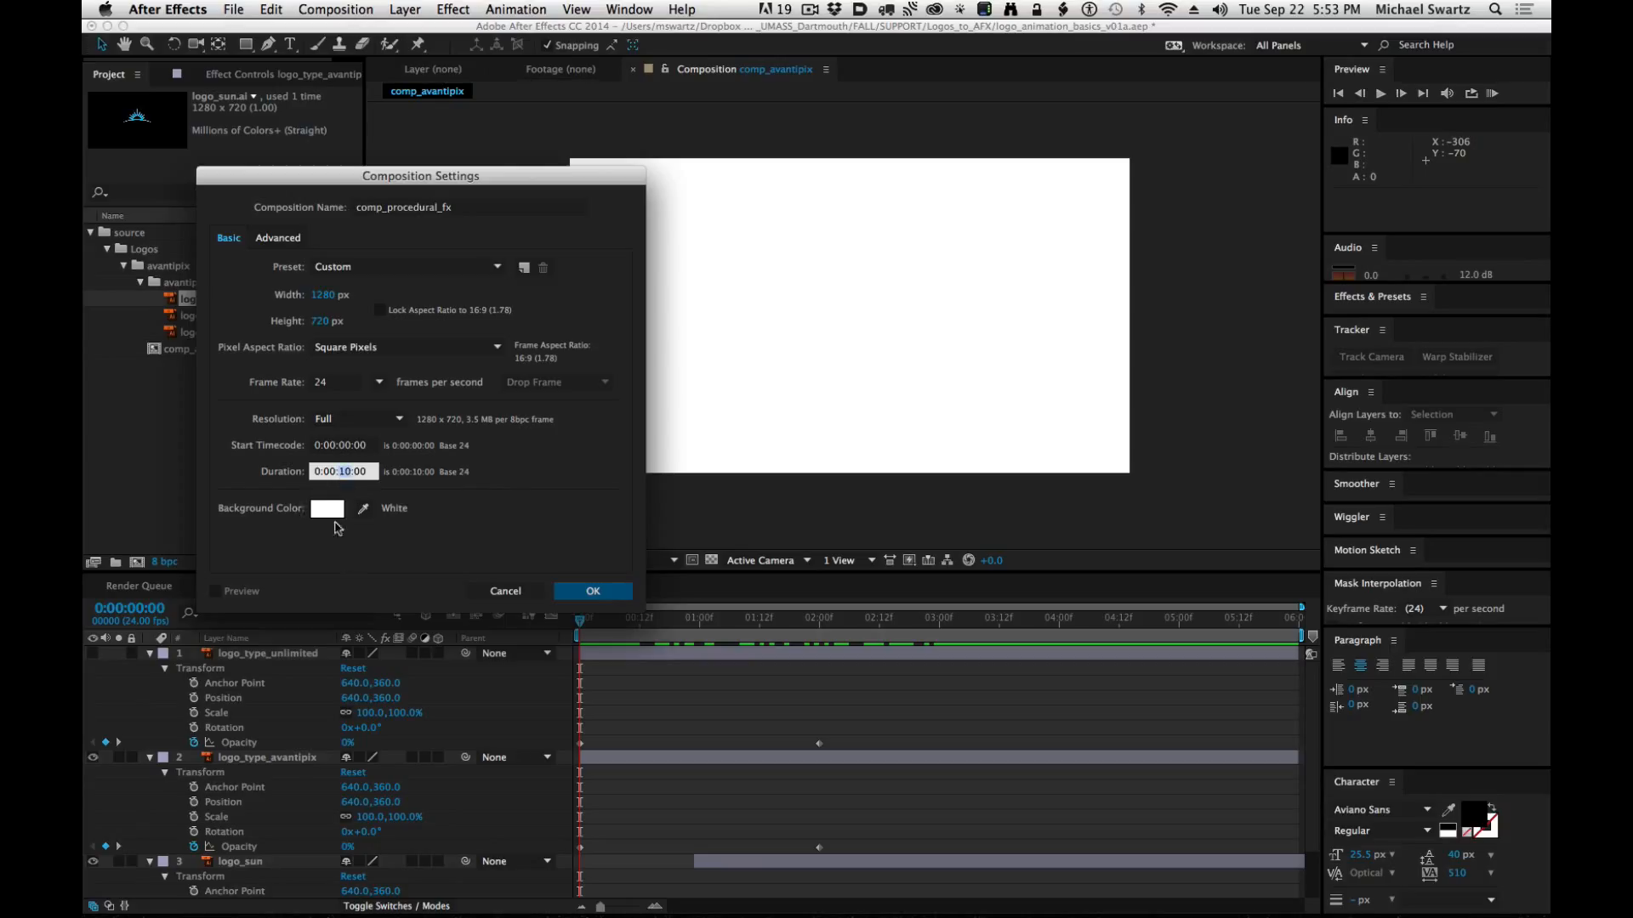
{"action": "left_click", "coordinate": [592, 599]}
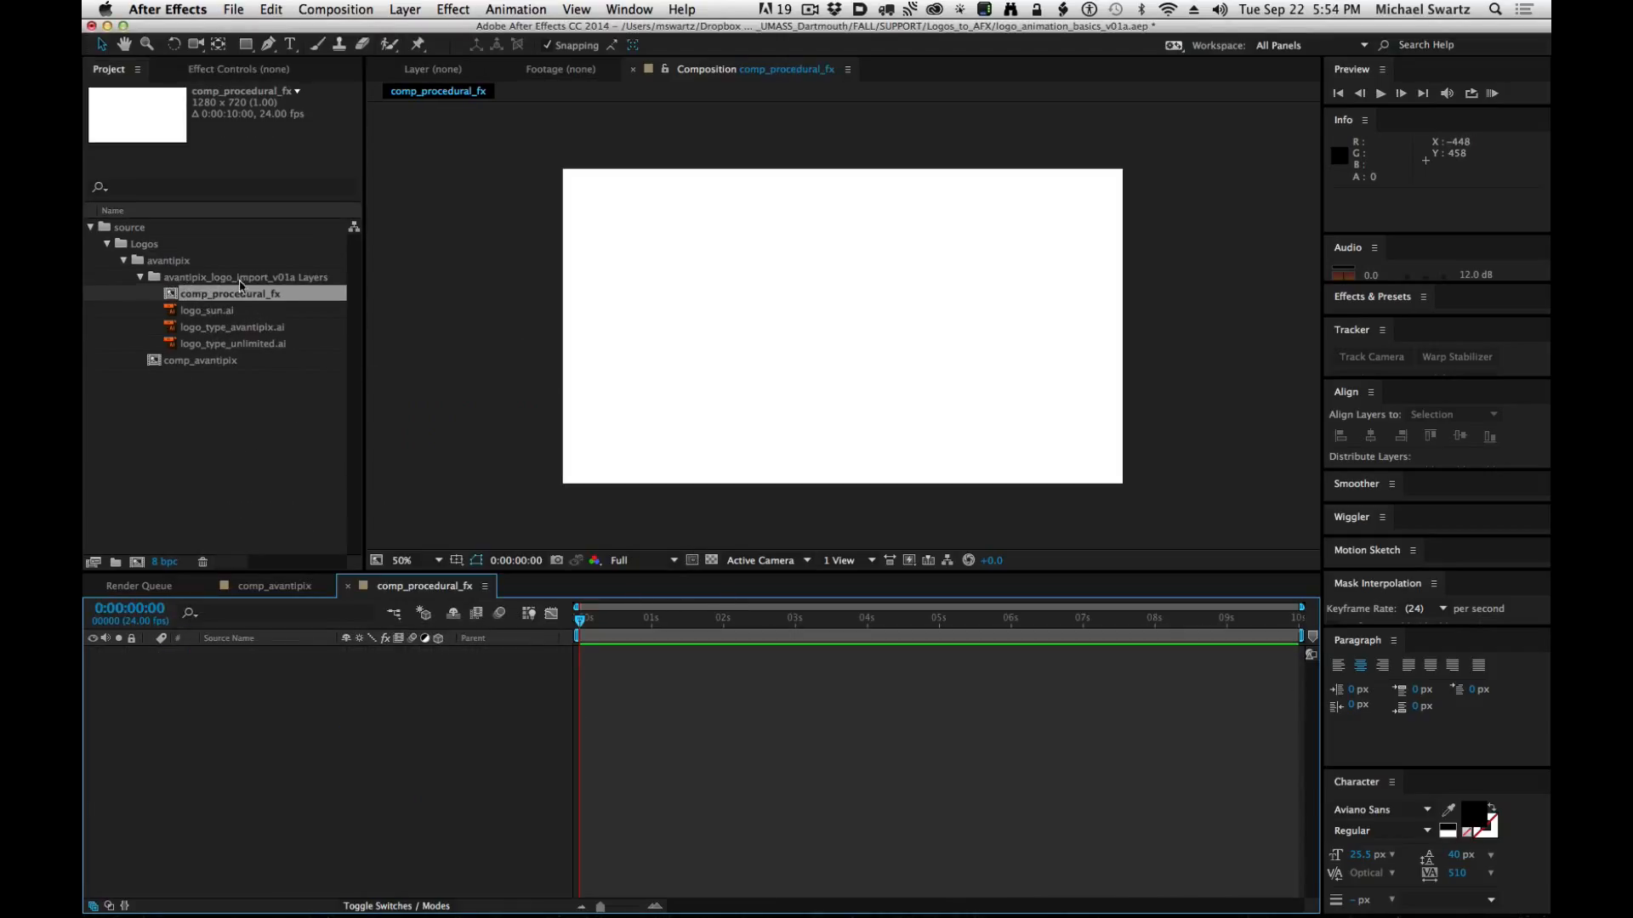
Move comp_procedural_fx and comp_avantipix out to the project's root level and collapse the source folder.
{"action": "left_click", "coordinate": [189, 361], "text": "super"}
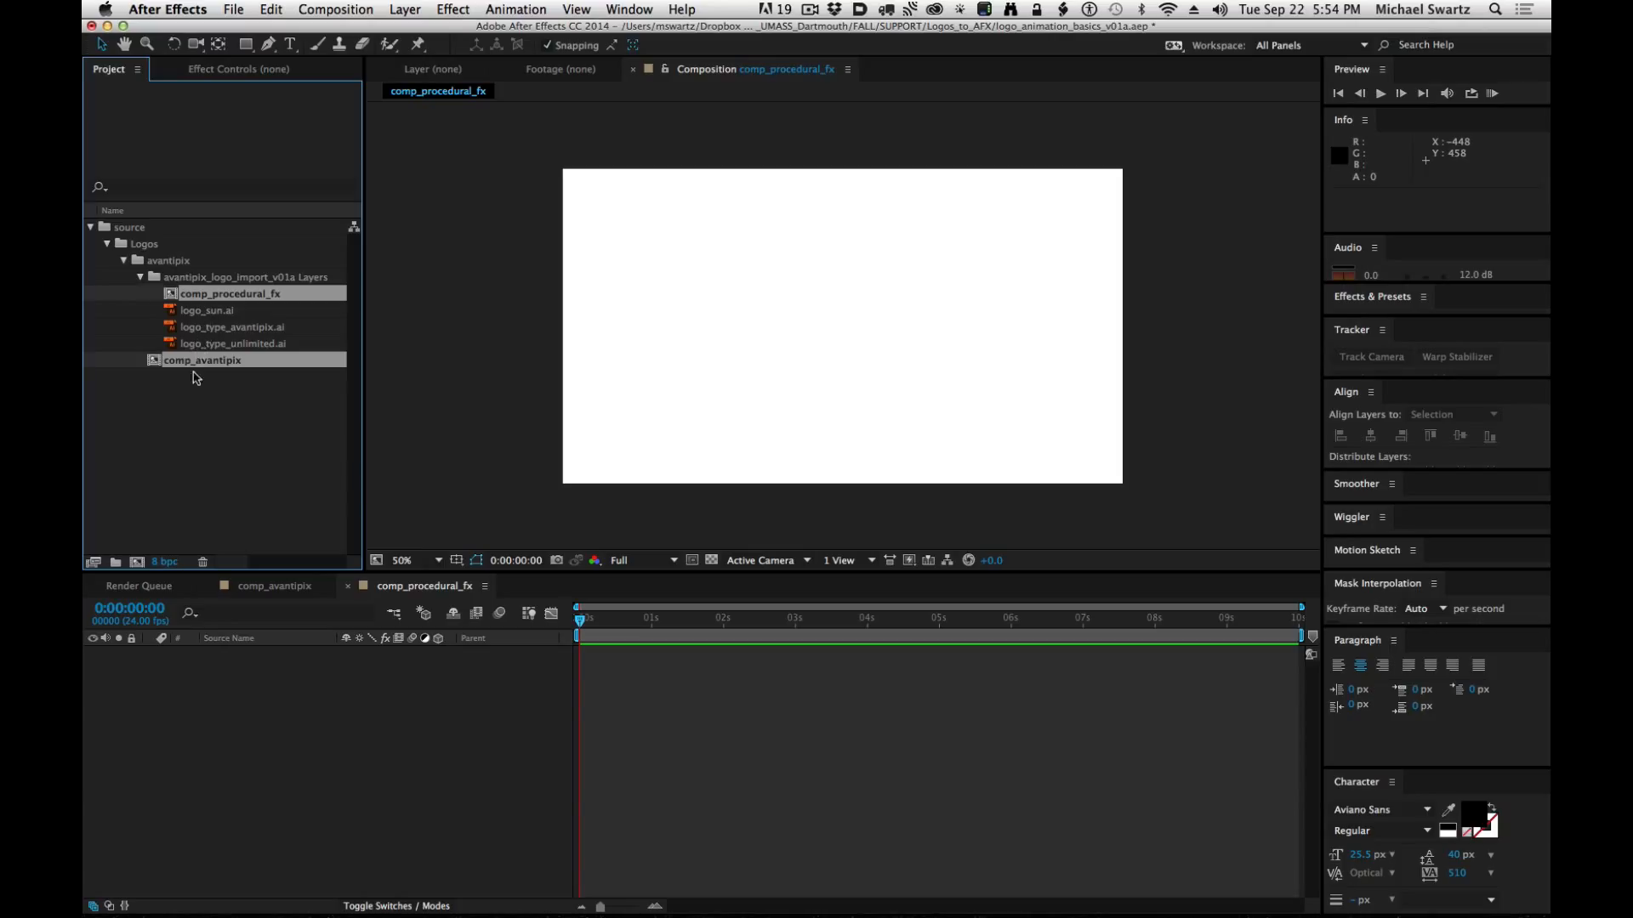
{"action": "left_click_drag", "start_coordinate": [199, 366], "coordinate": [197, 414]}
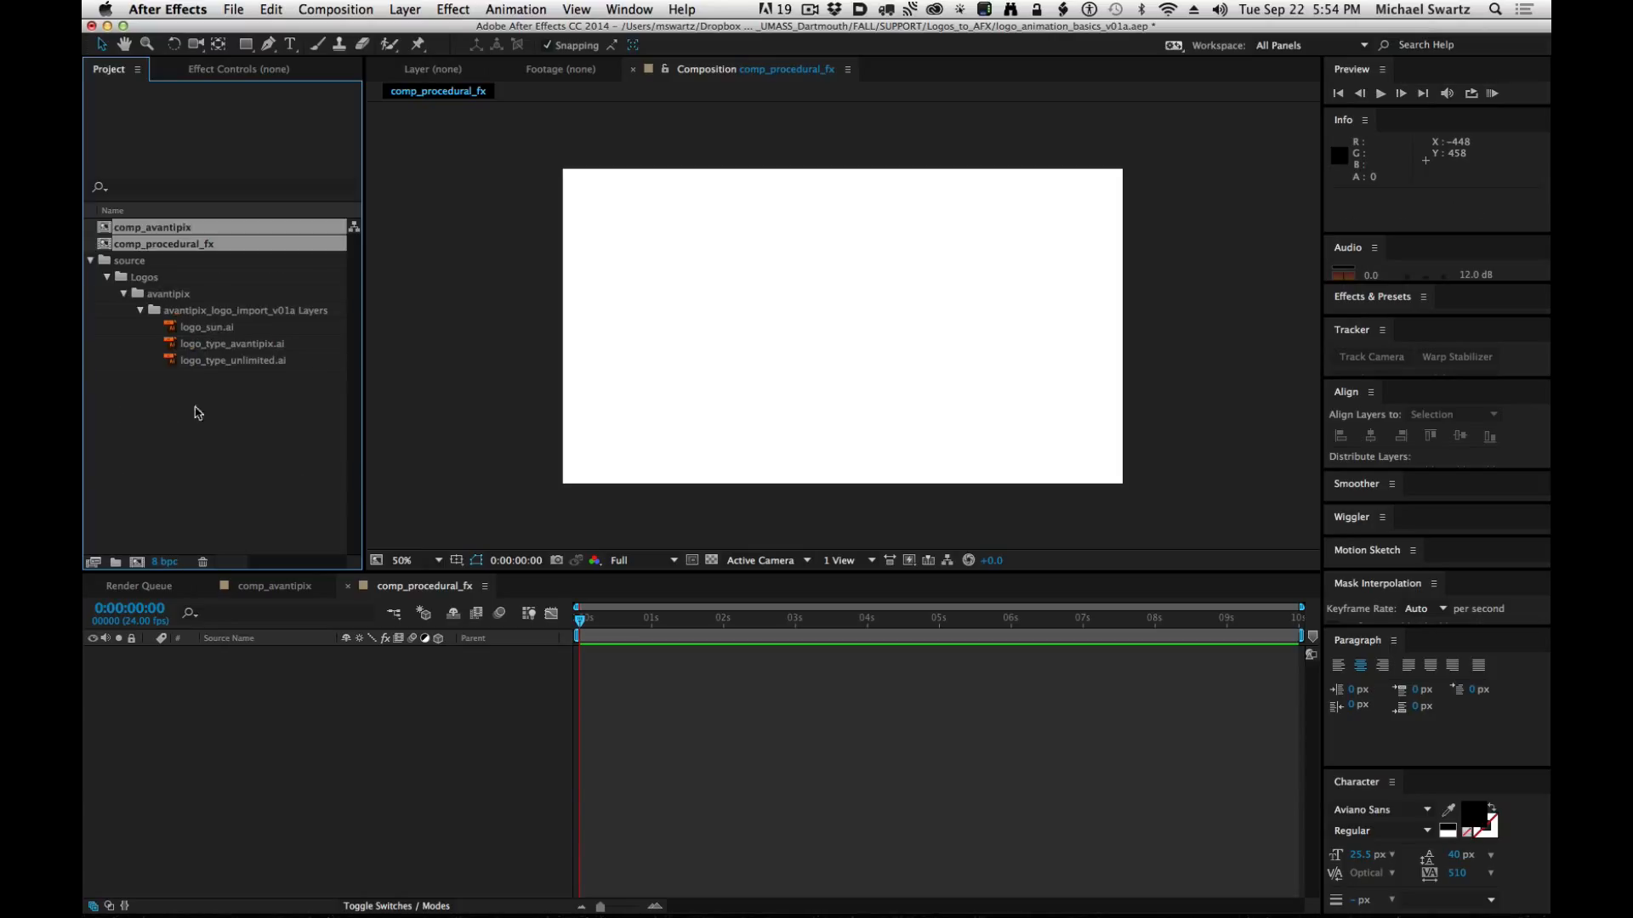
{"action": "left_click", "coordinate": [182, 467]}
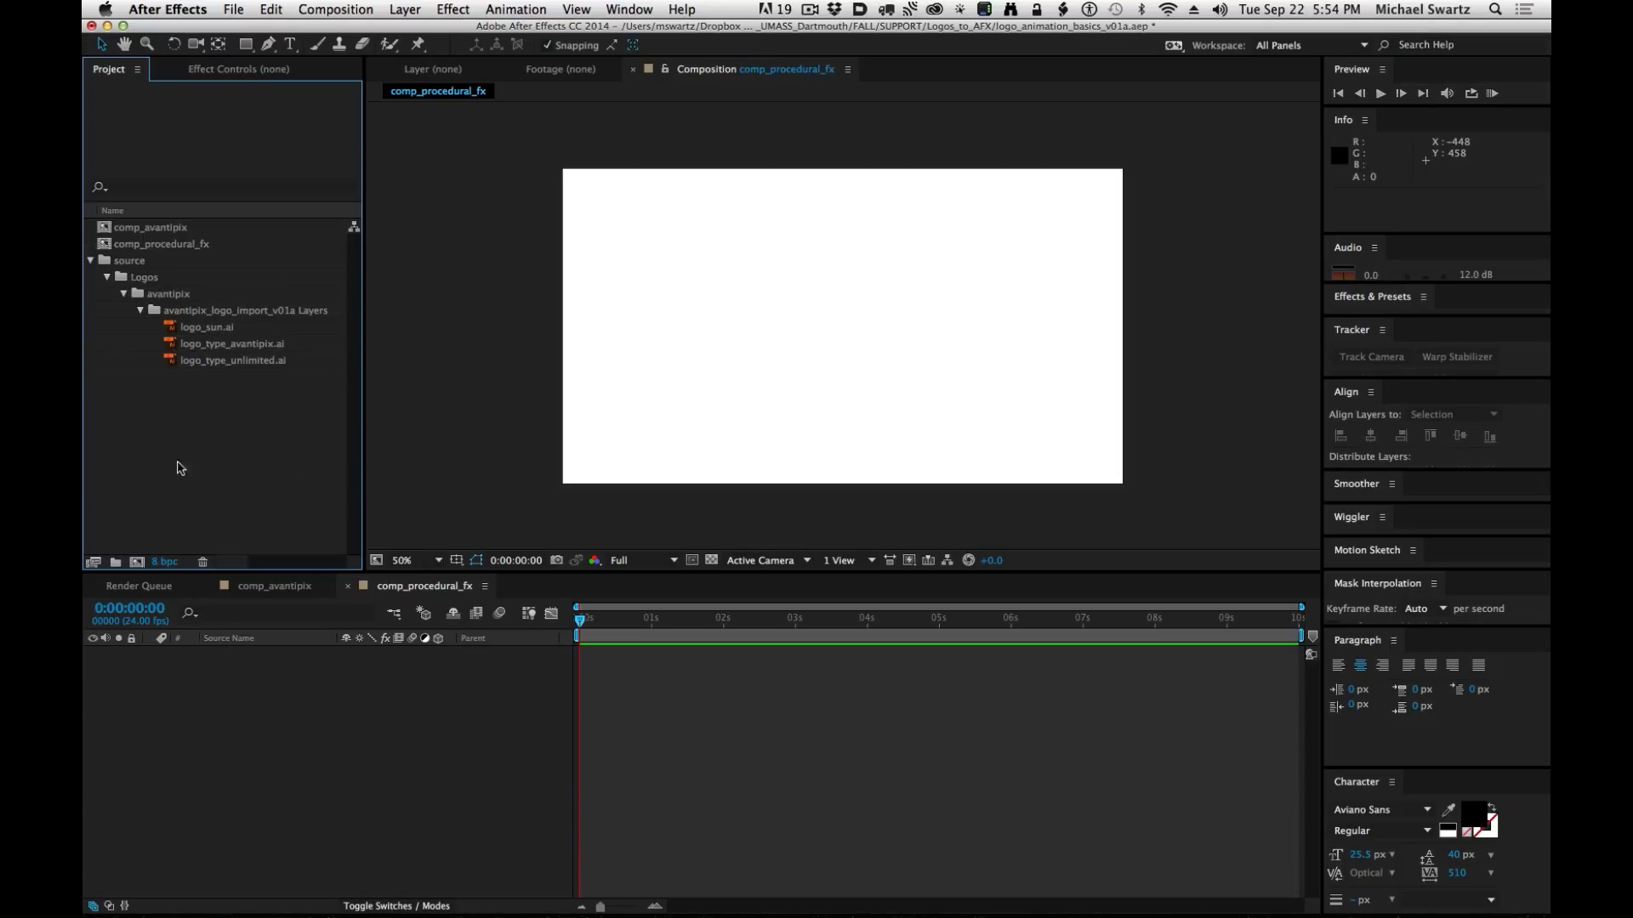
{"action": "left_click", "coordinate": [89, 261]}
{"action": "left_click", "coordinate": [131, 245]}
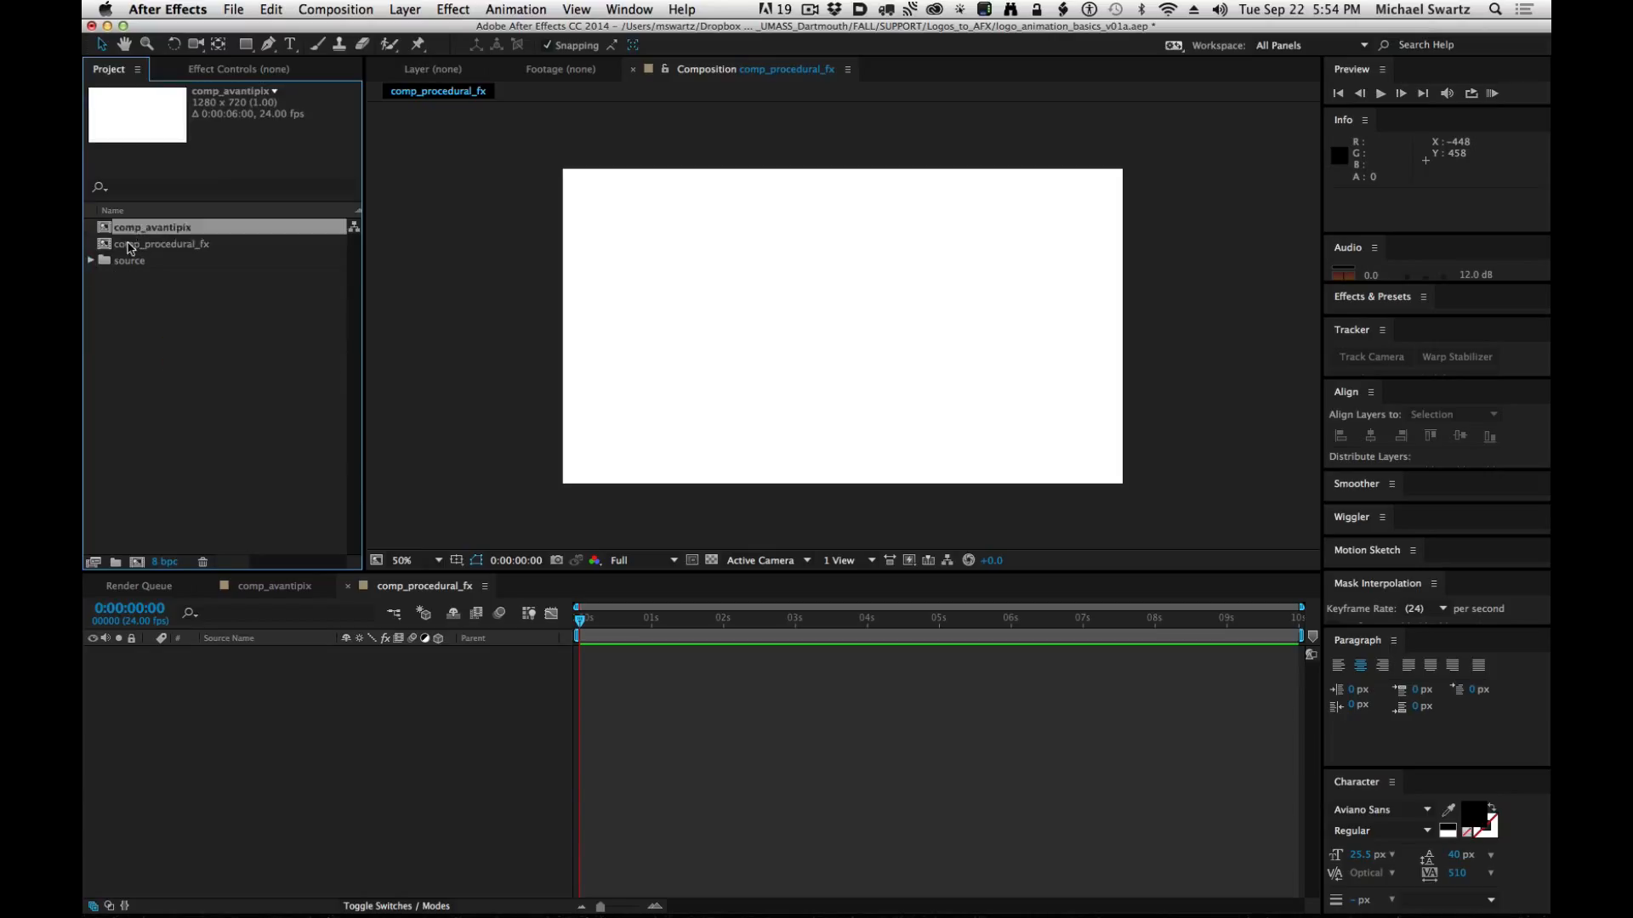
{"action": "left_click", "coordinate": [145, 228]}
{"action": "left_click", "coordinate": [142, 244]}
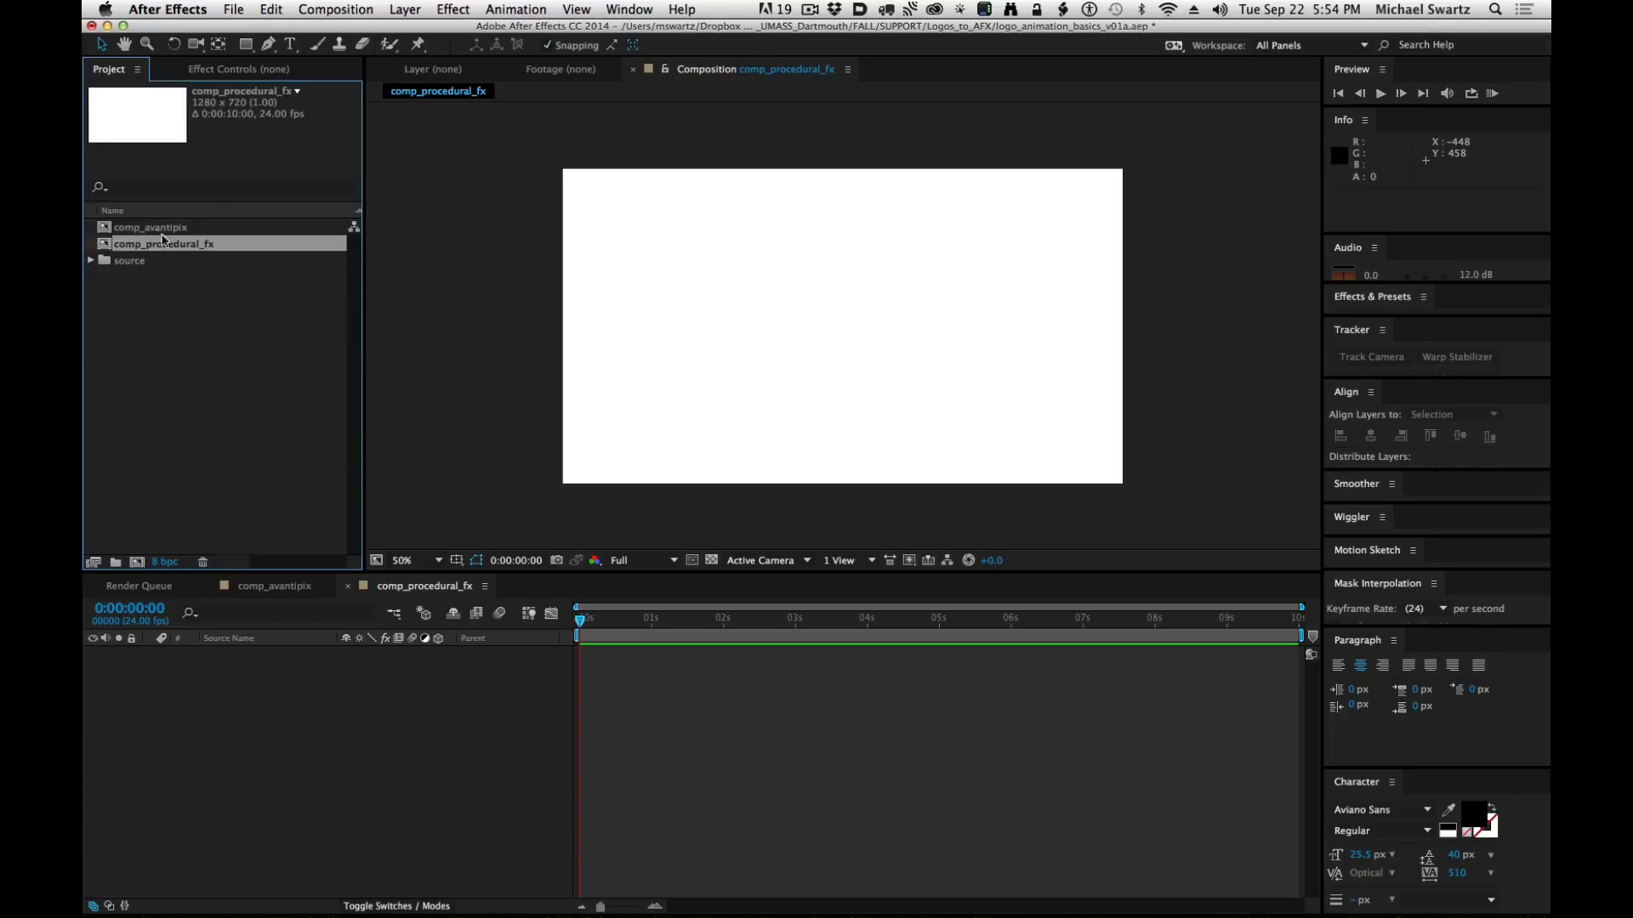
{"action": "left_click", "coordinate": [128, 230]}
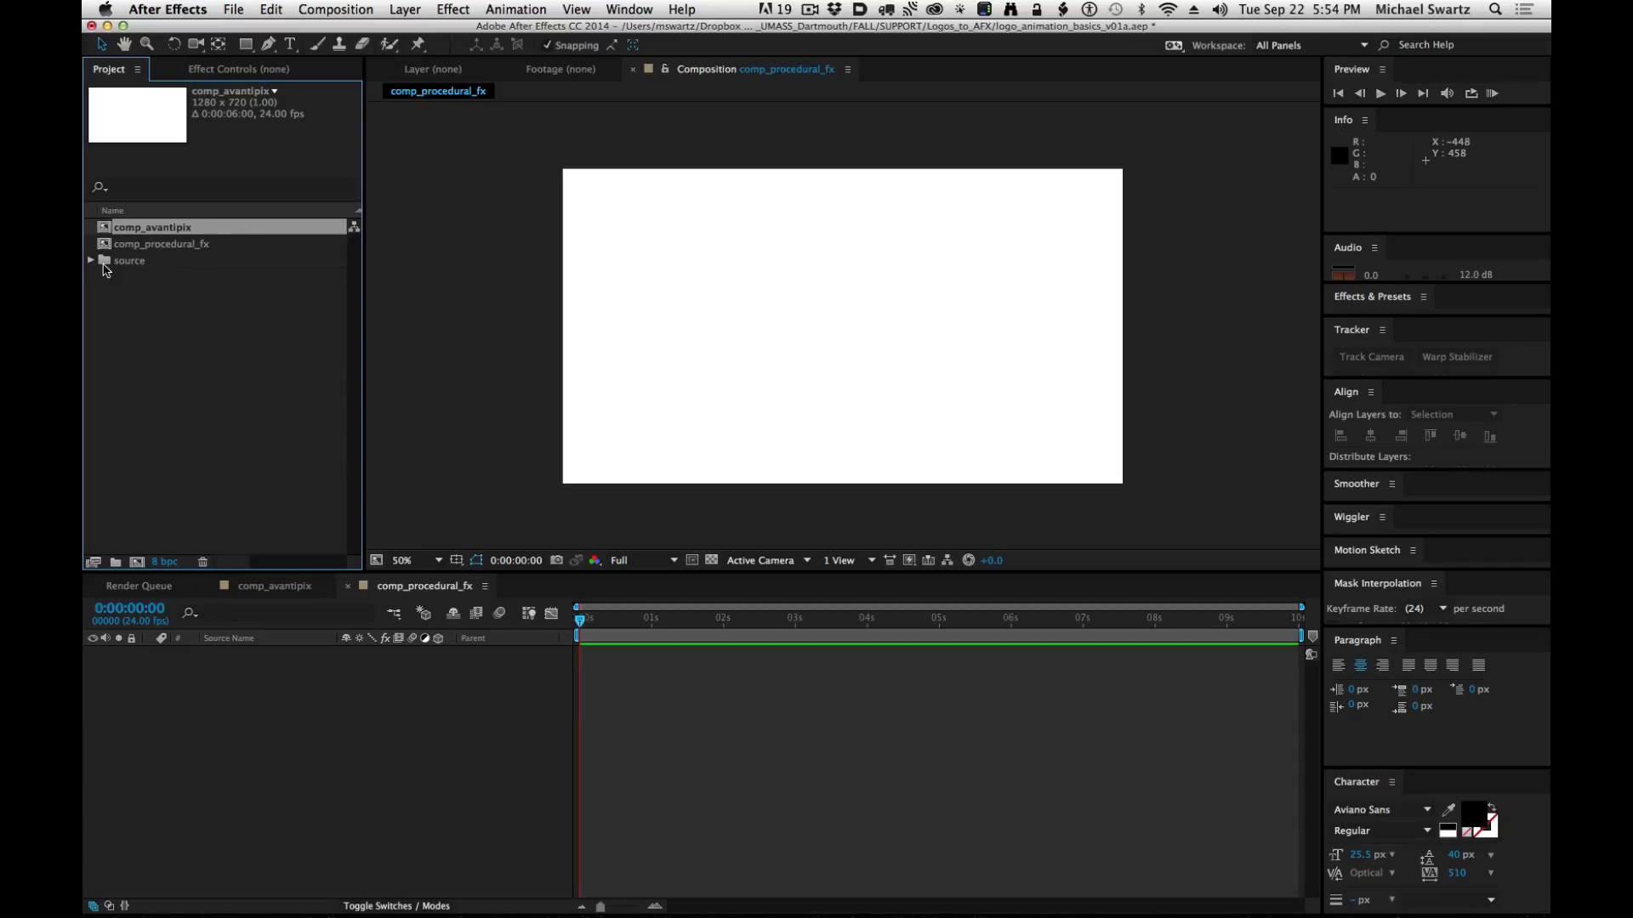
{"action": "left_click", "coordinate": [128, 244], "text": "shift"}
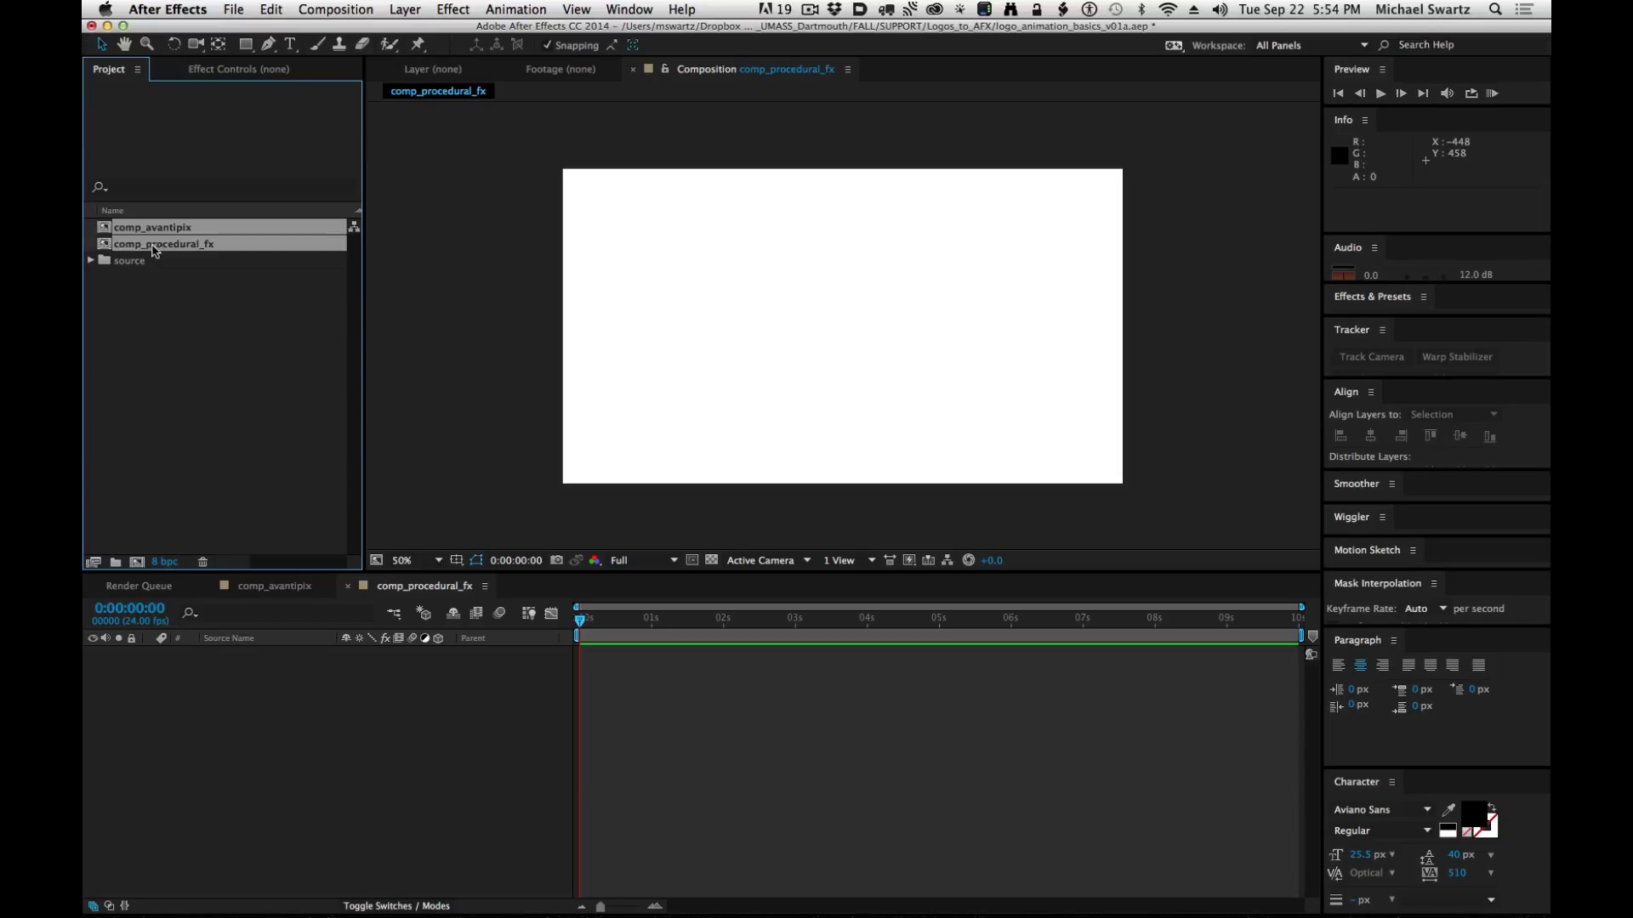
Add logo_sun.ai from the source folder to comp_procedural_fx and create shapes from the vector layer.
{"action": "left_click", "coordinate": [91, 261]}
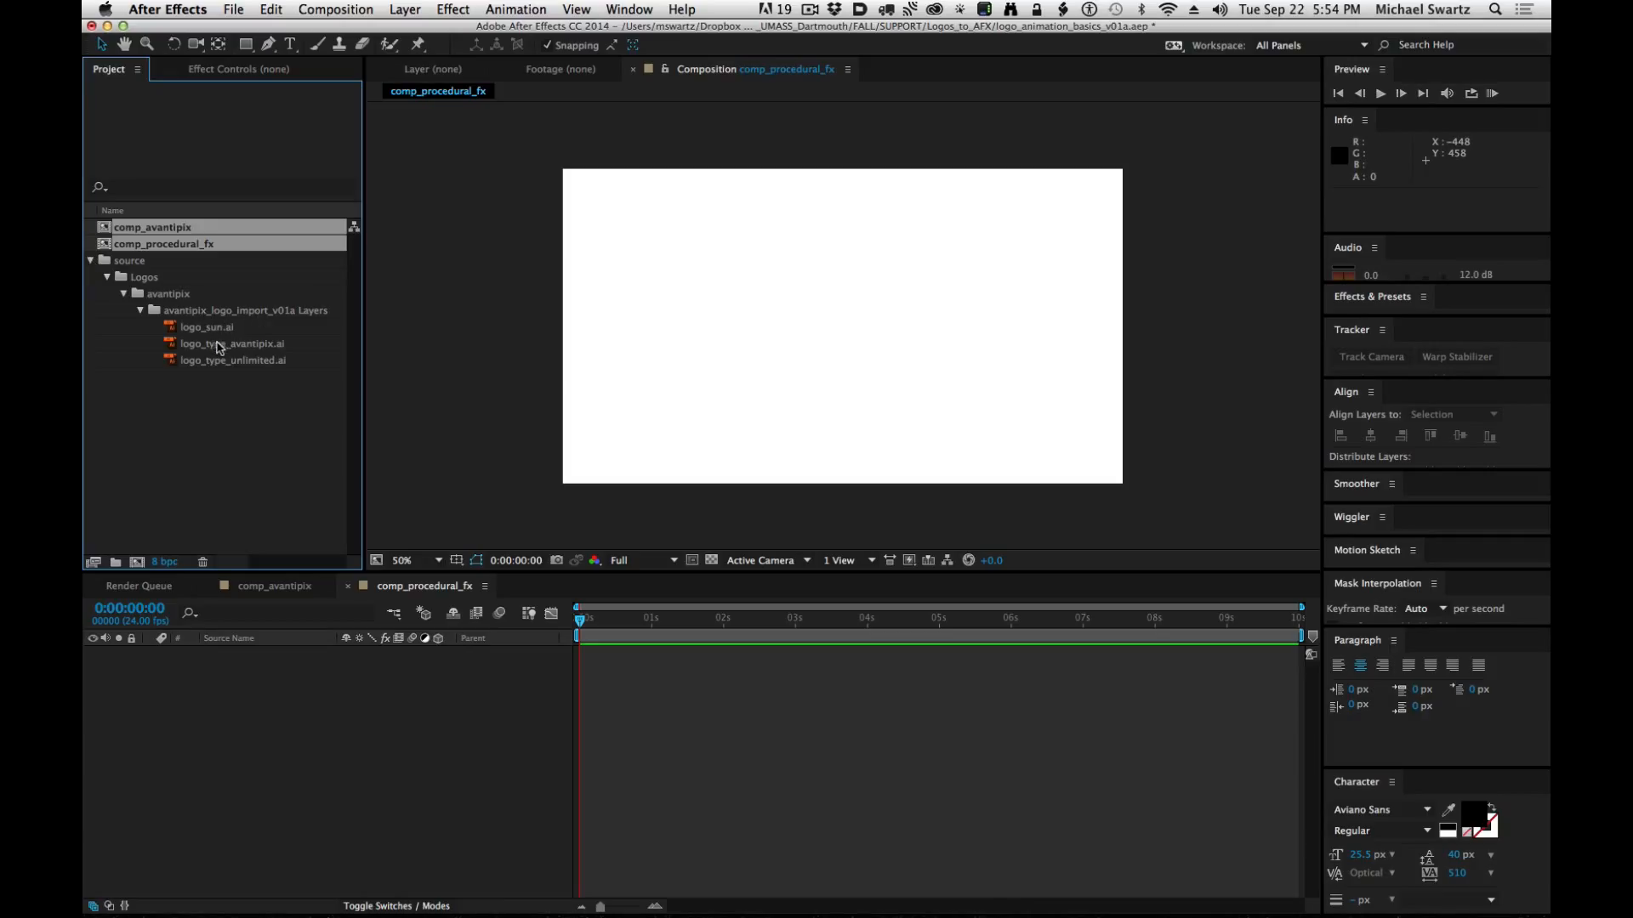
{"action": "left_click_drag", "start_coordinate": [209, 337], "coordinate": [844, 325]}
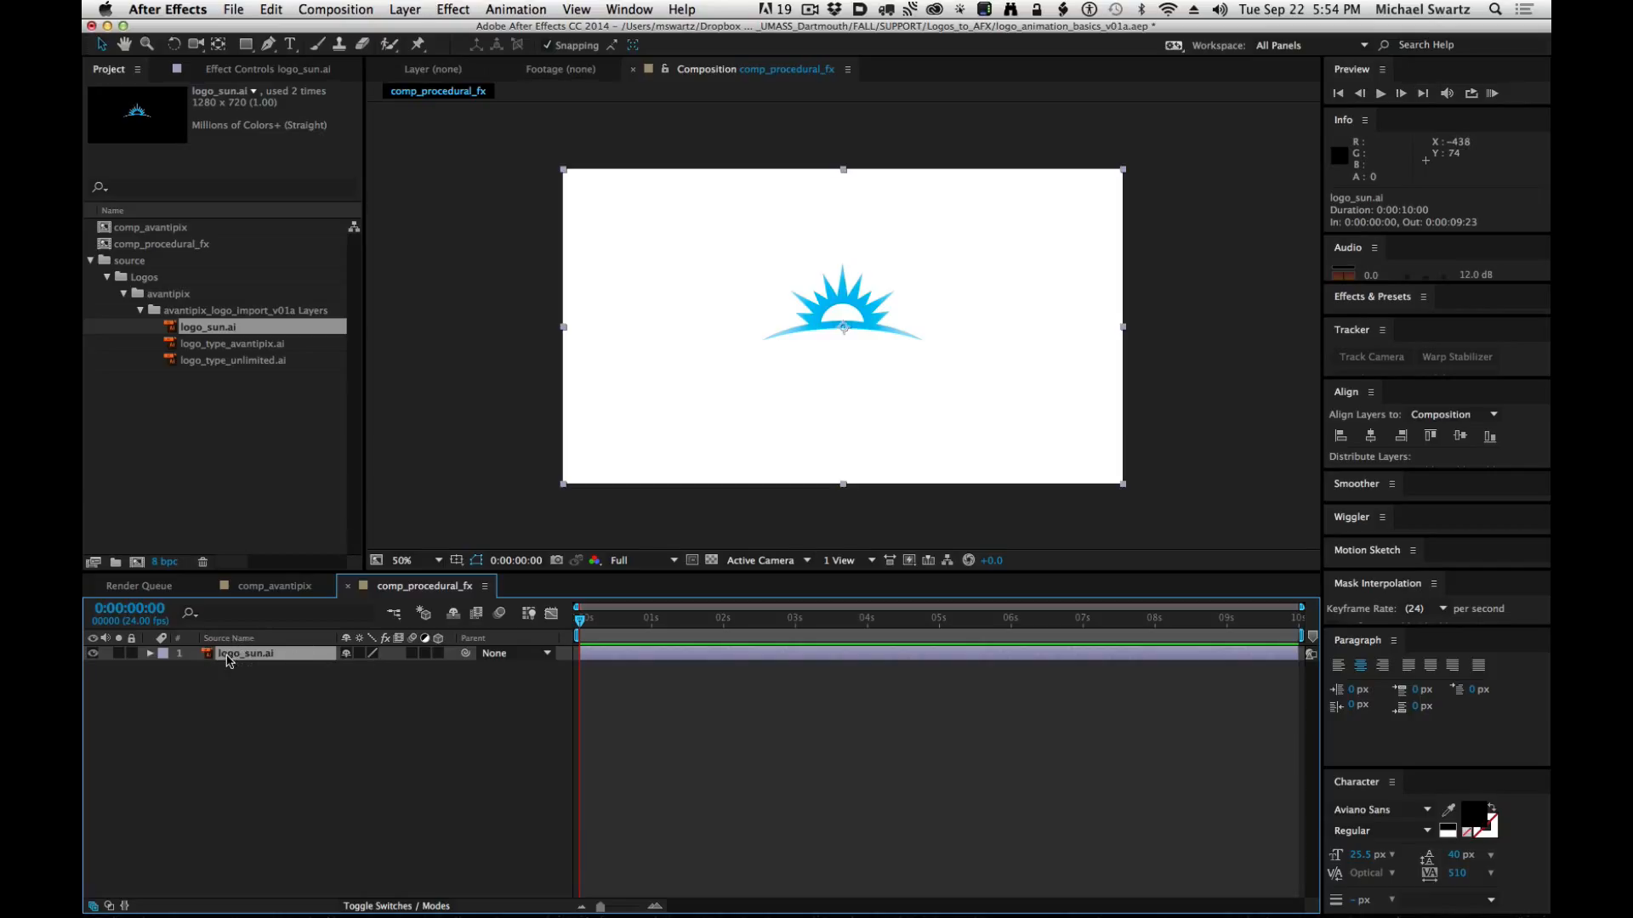
{"action": "left_click", "coordinate": [407, 9]}
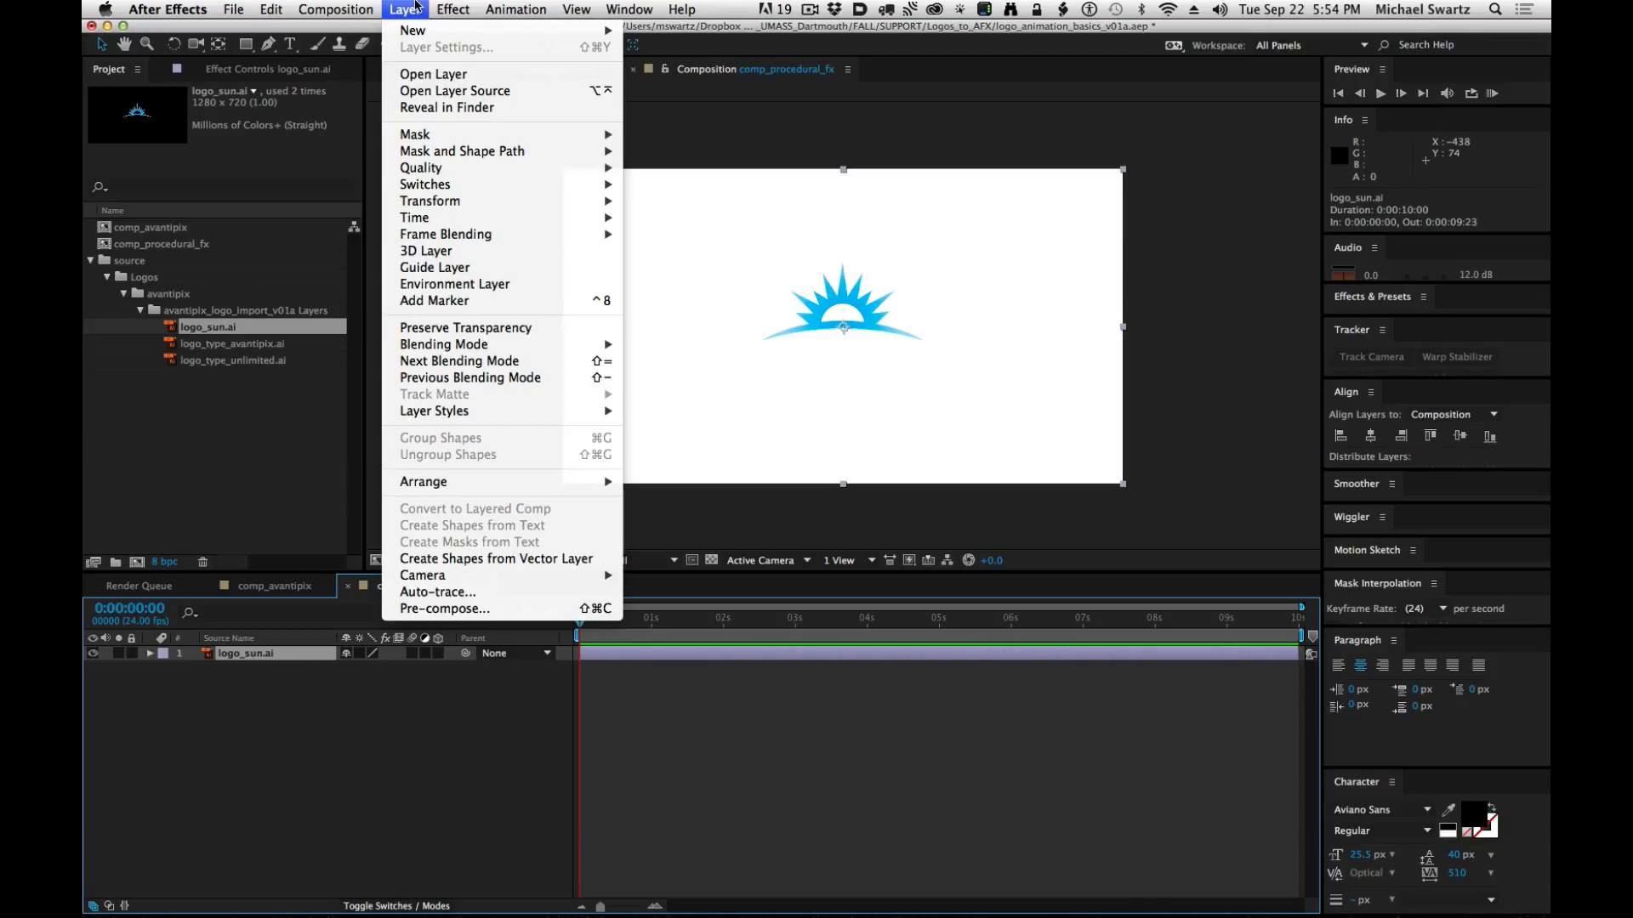
{"action": "left_click", "coordinate": [455, 561]}
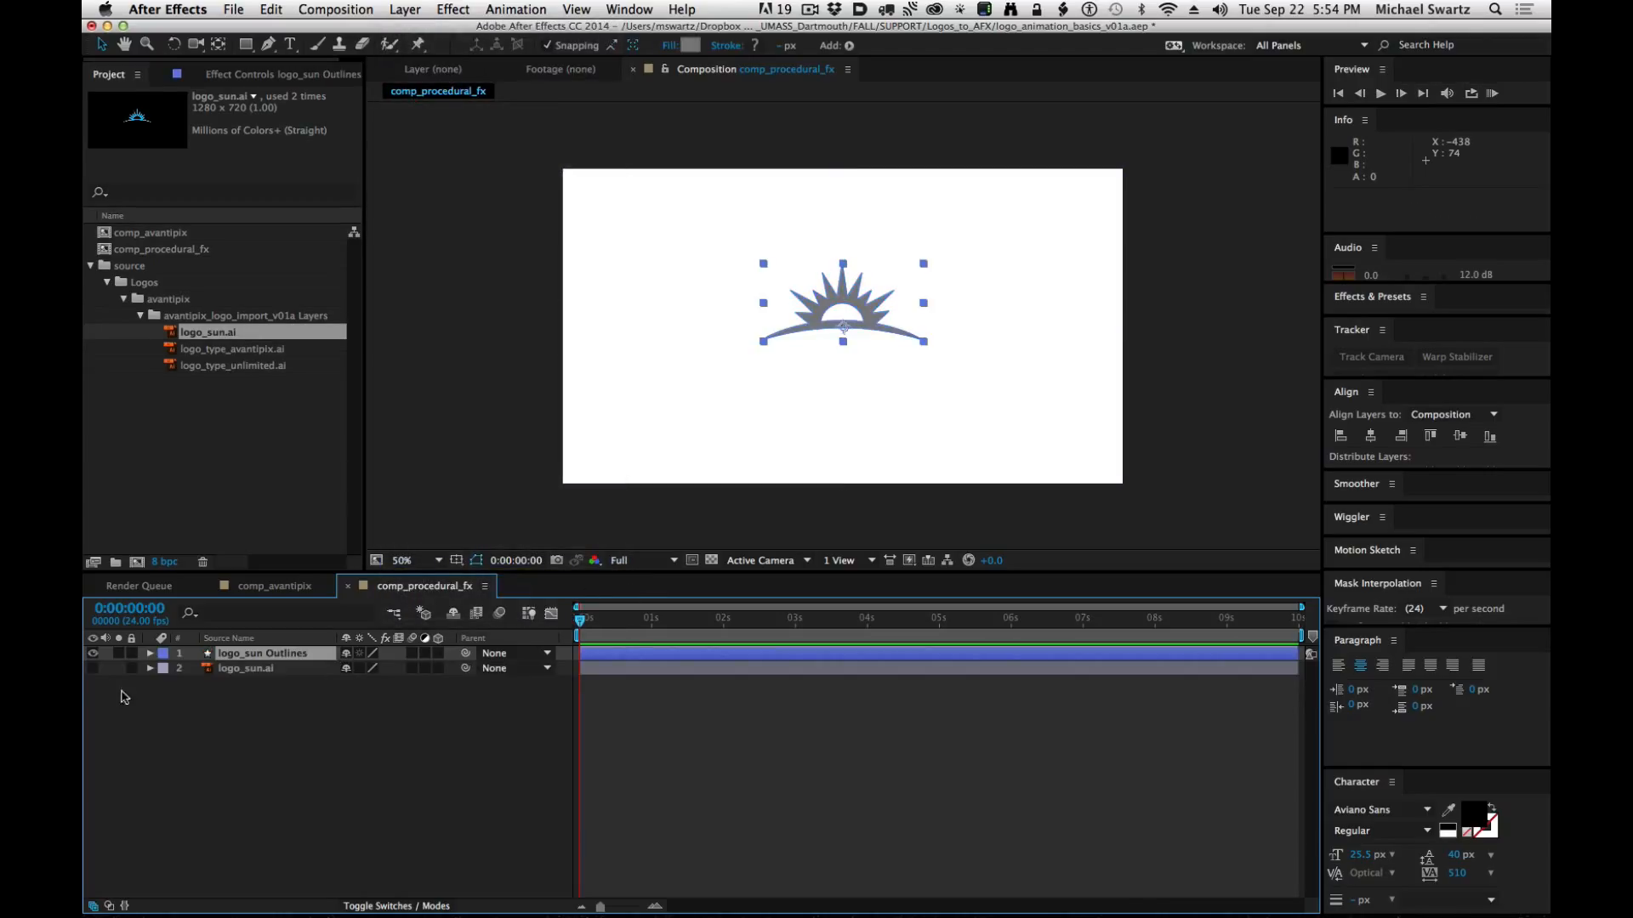
Expand the logo_sun Outlines layer to show its Transform properties and the items inside Group 1 of its Contents.
{"action": "left_click", "coordinate": [218, 669]}
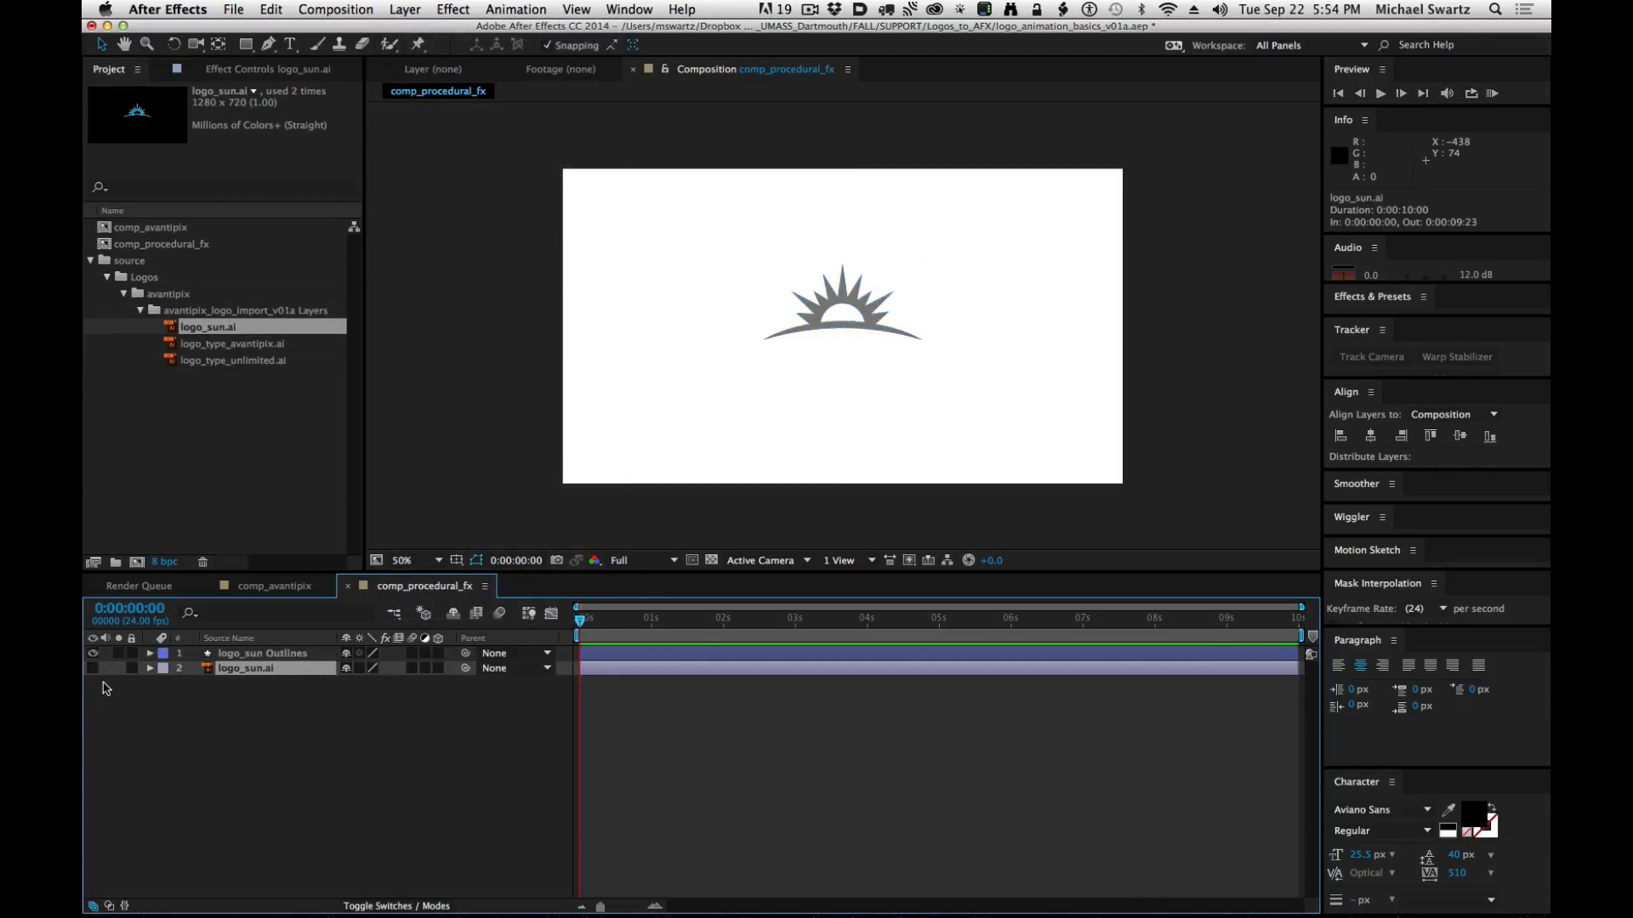
{"action": "left_click", "coordinate": [234, 654]}
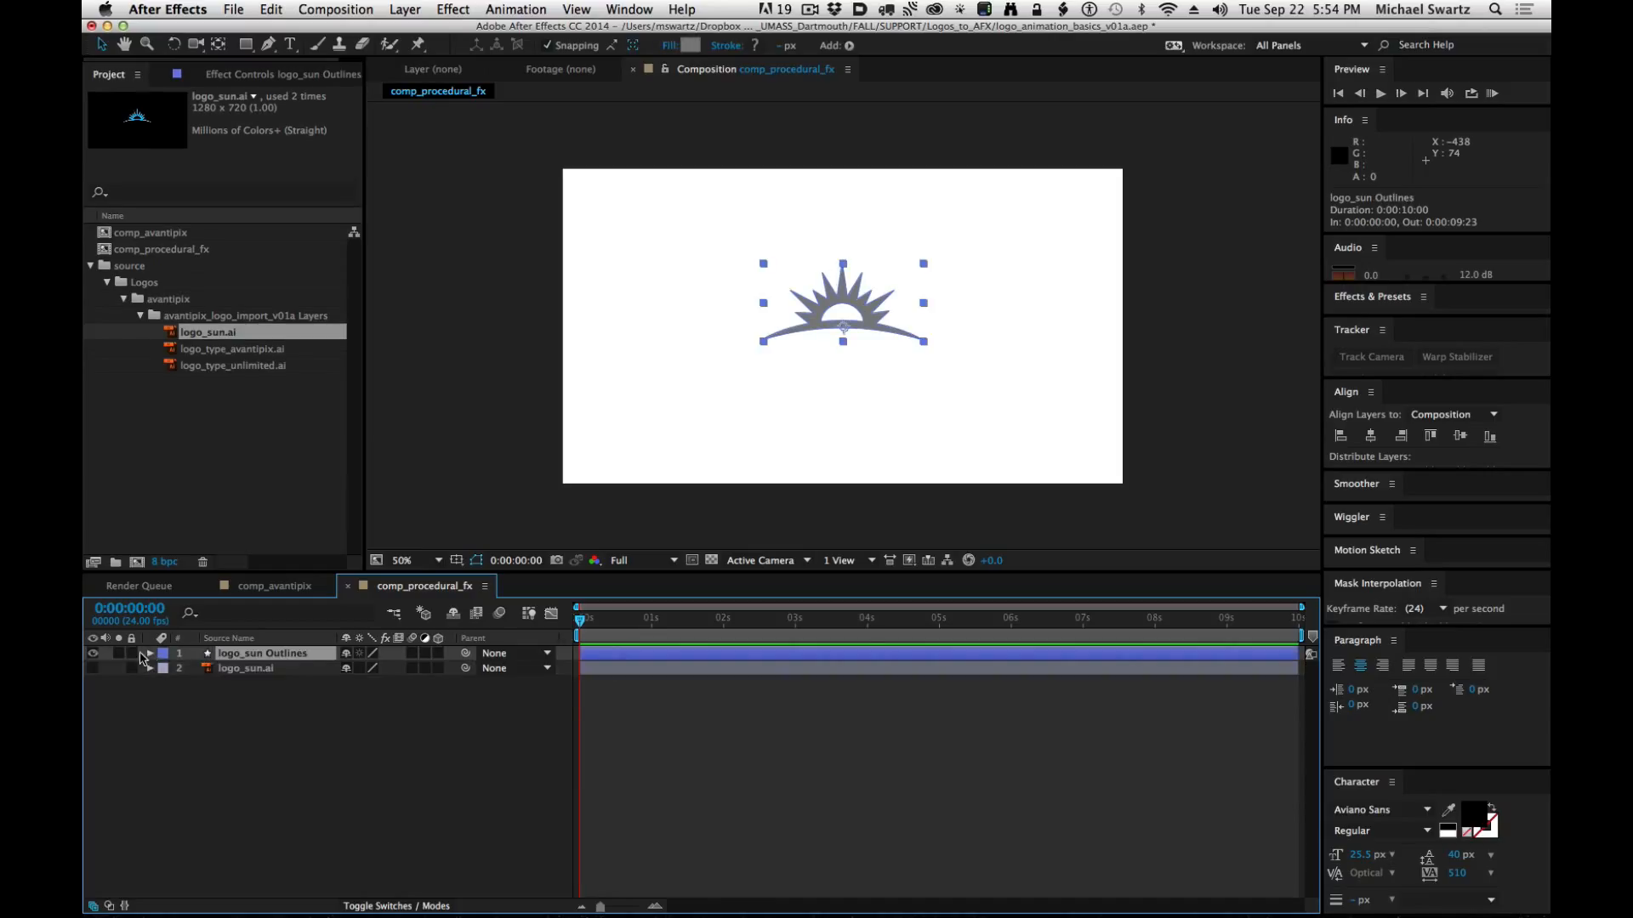
{"action": "left_click", "coordinate": [150, 654]}
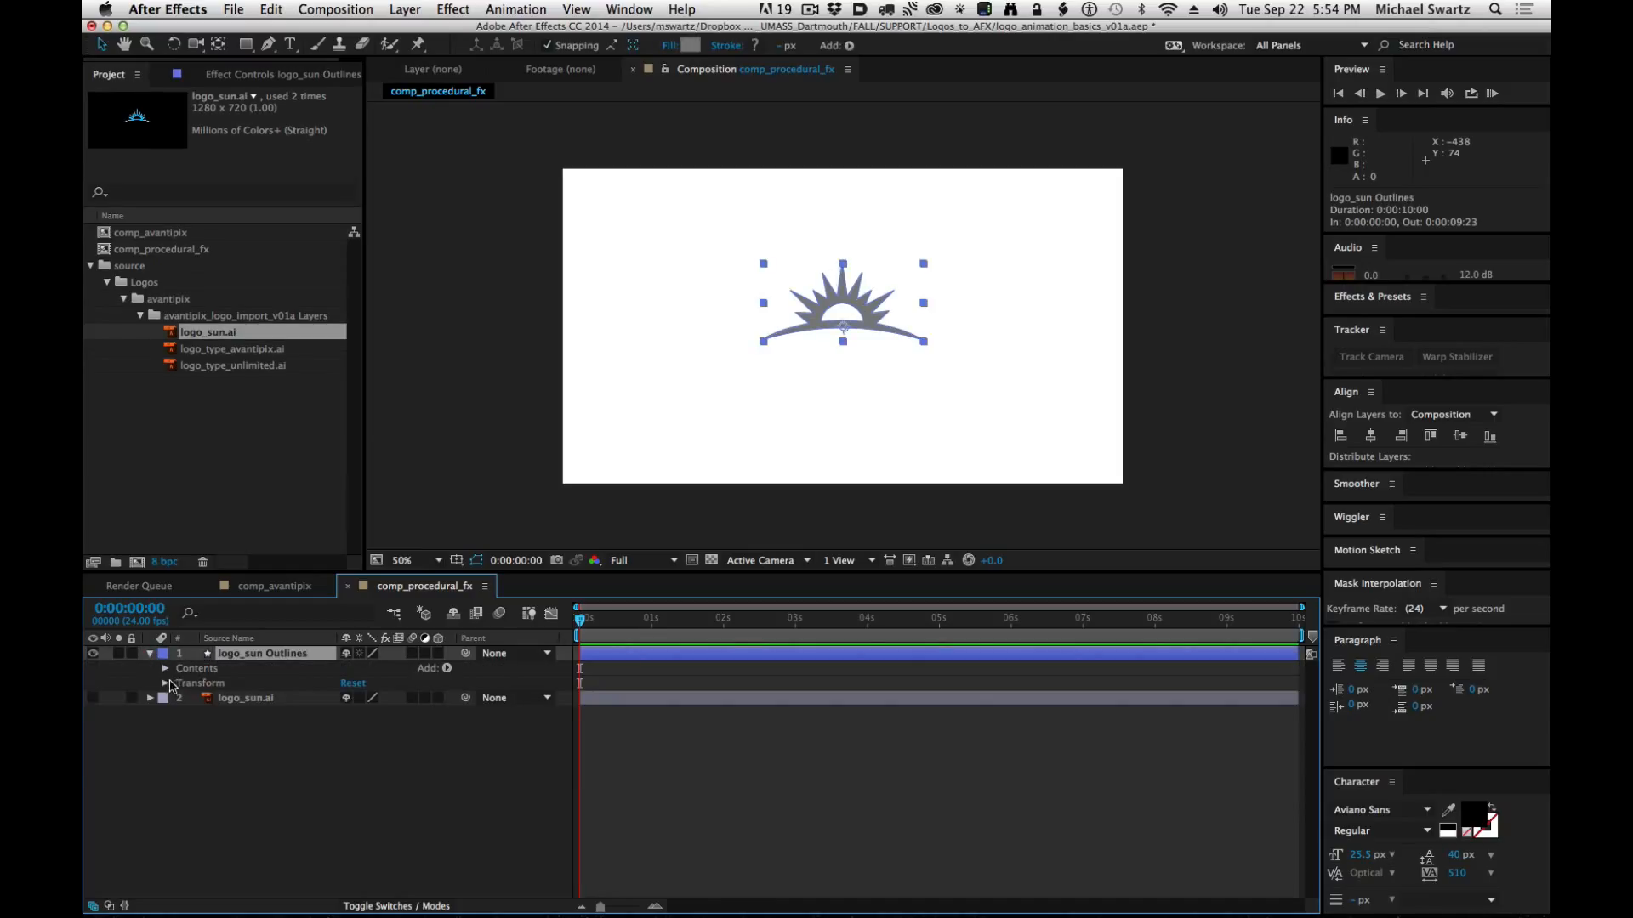
{"action": "left_click", "coordinate": [166, 685]}
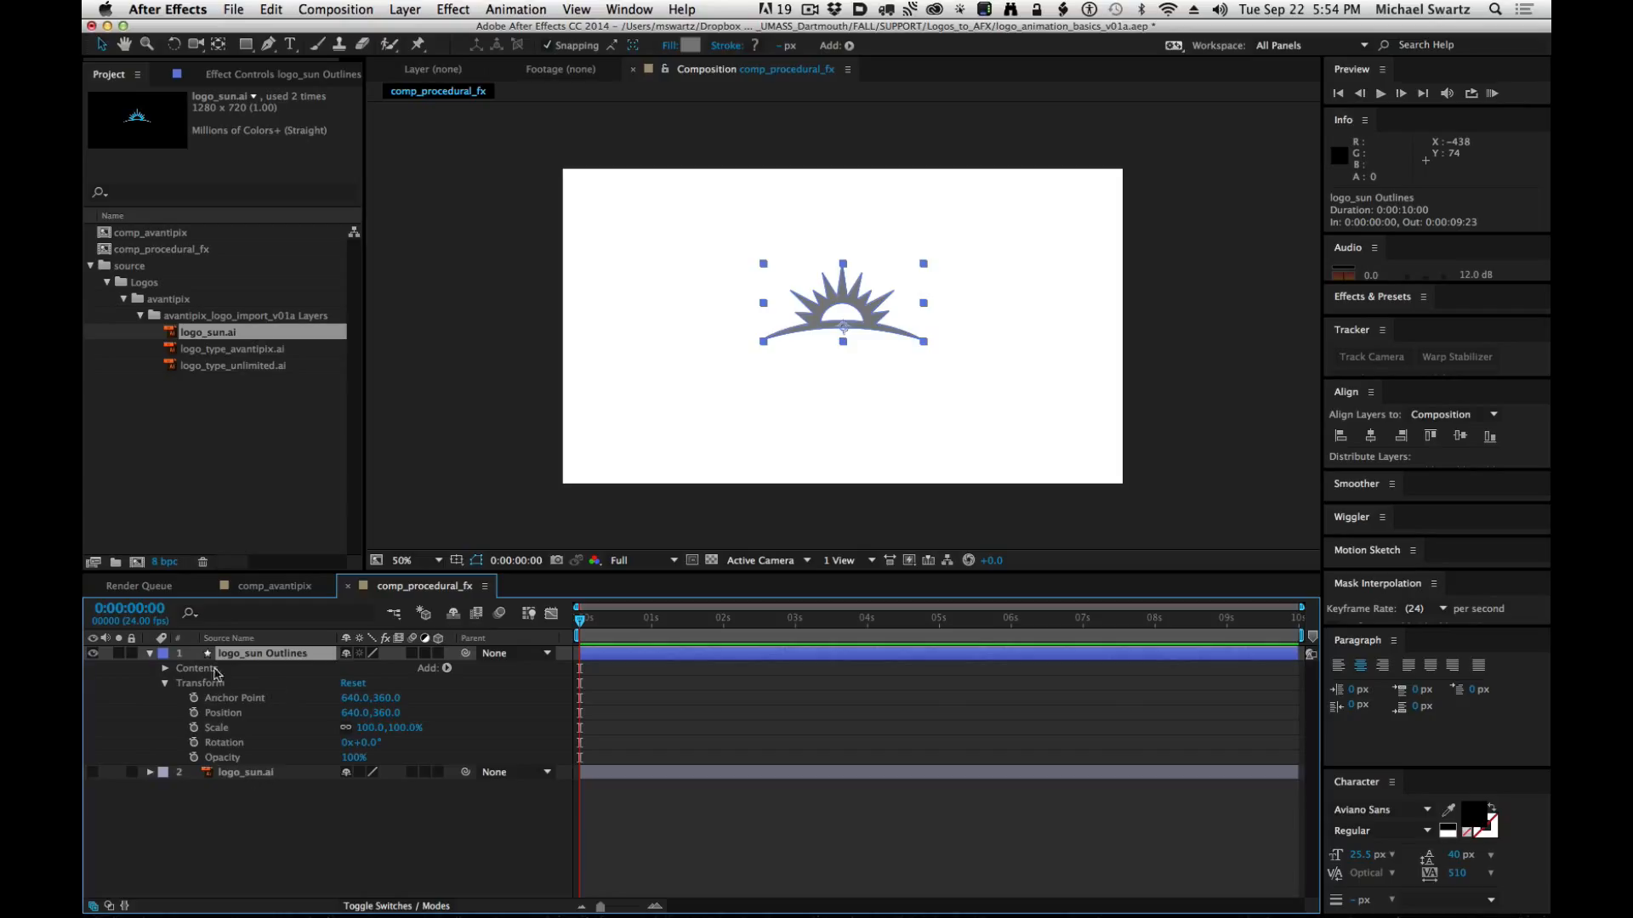
{"action": "left_click", "coordinate": [167, 669]}
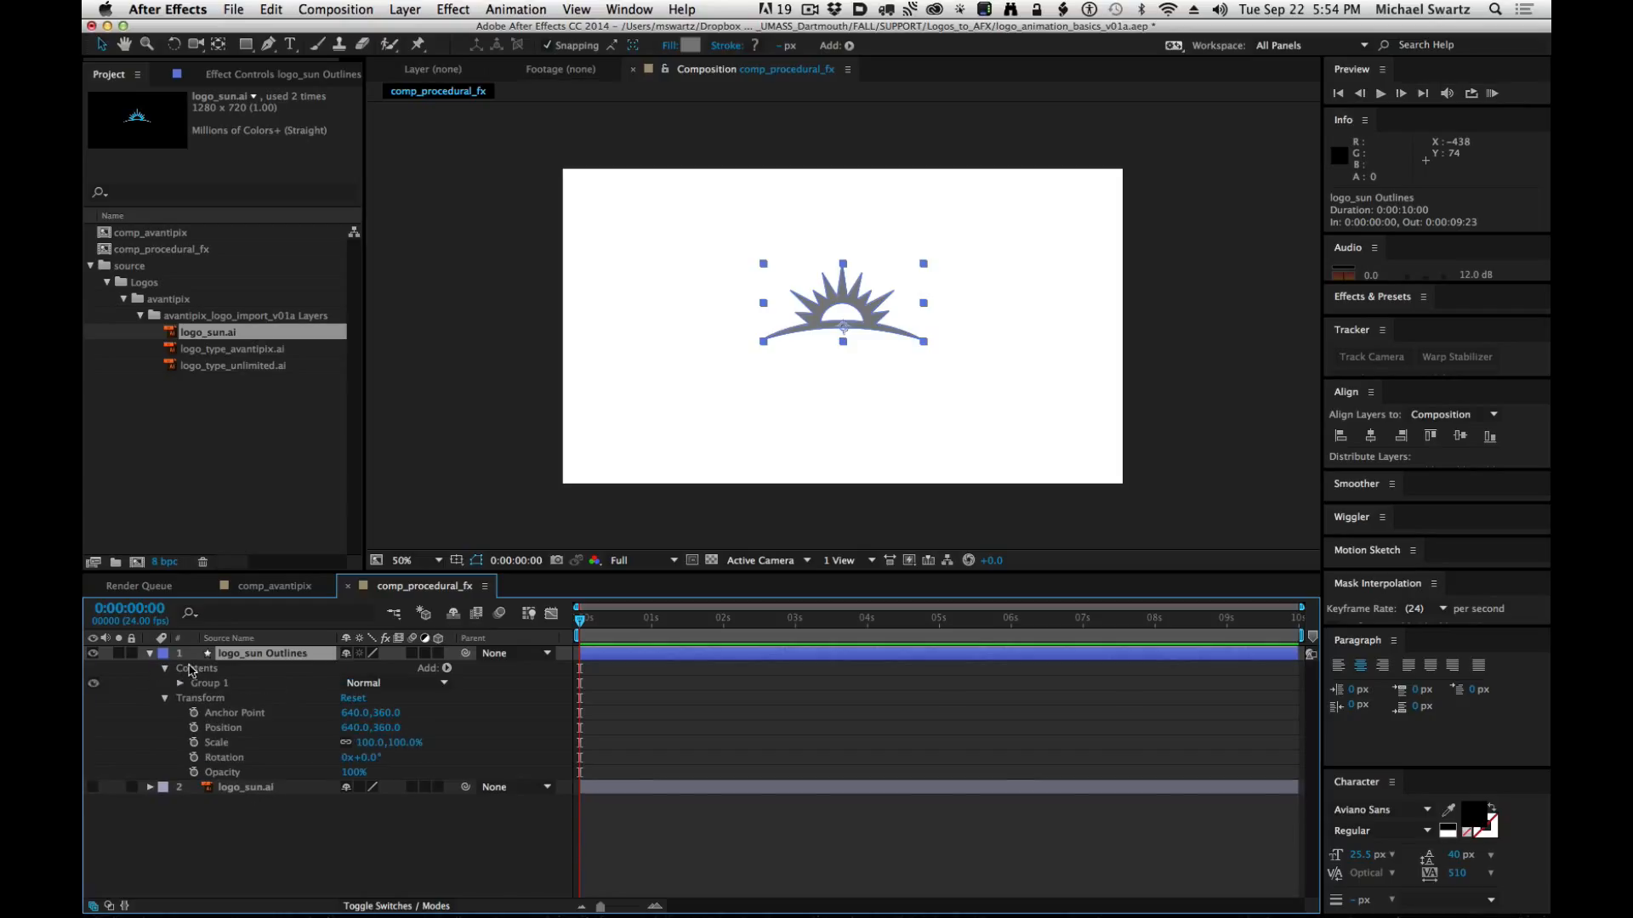
{"action": "left_click", "coordinate": [217, 669]}
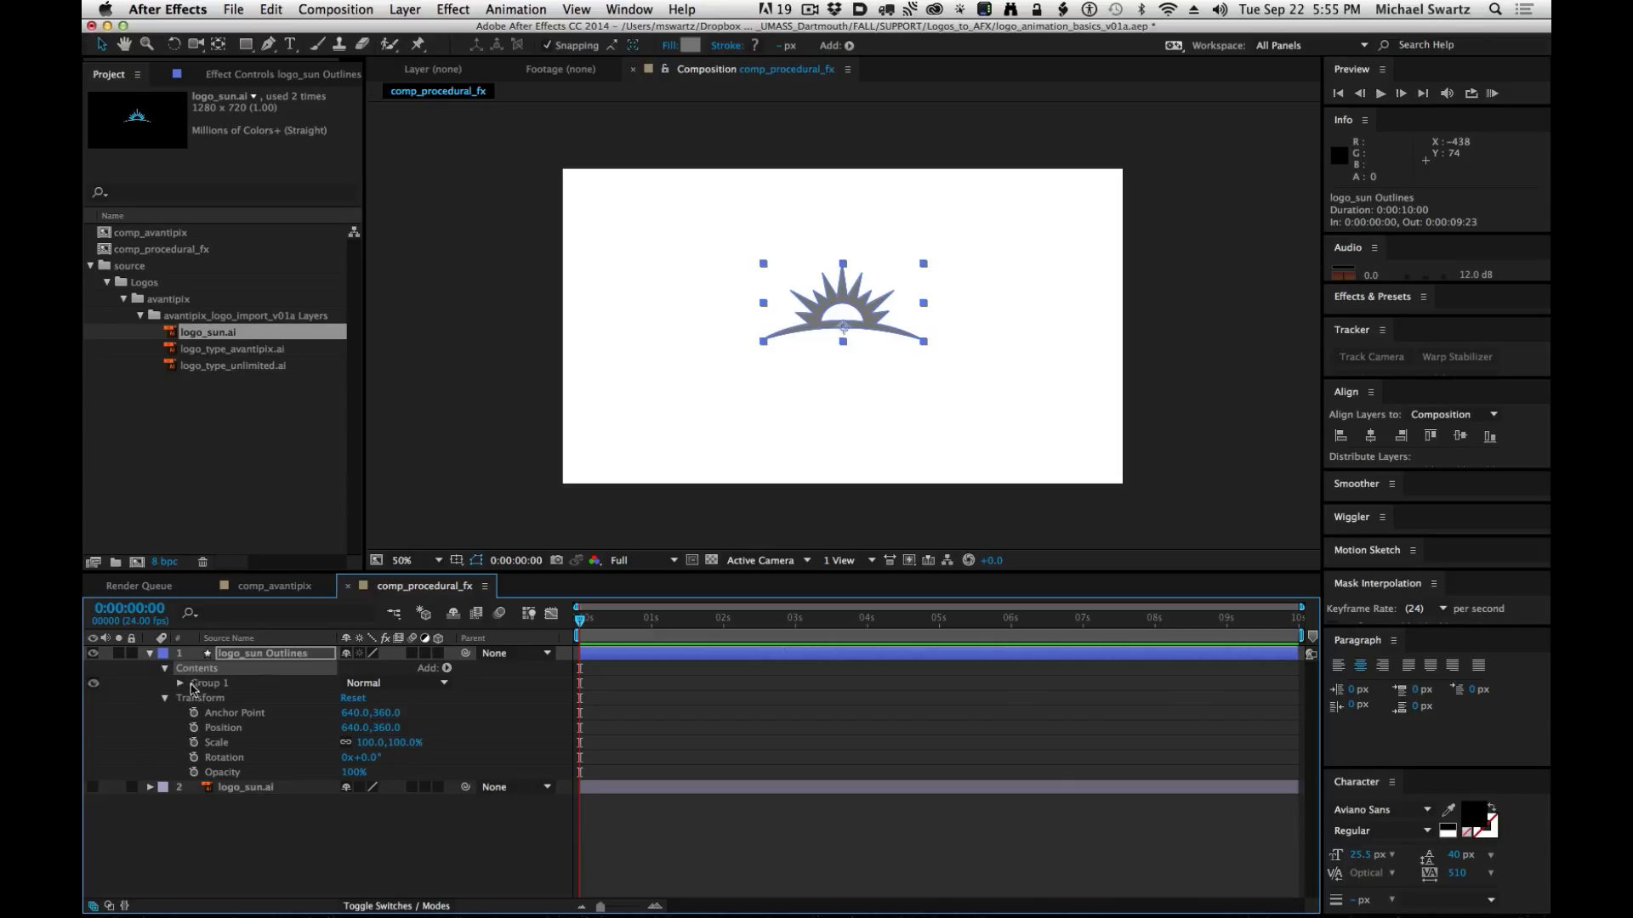
{"action": "left_click", "coordinate": [193, 686]}
{"action": "left_click", "coordinate": [180, 684]}
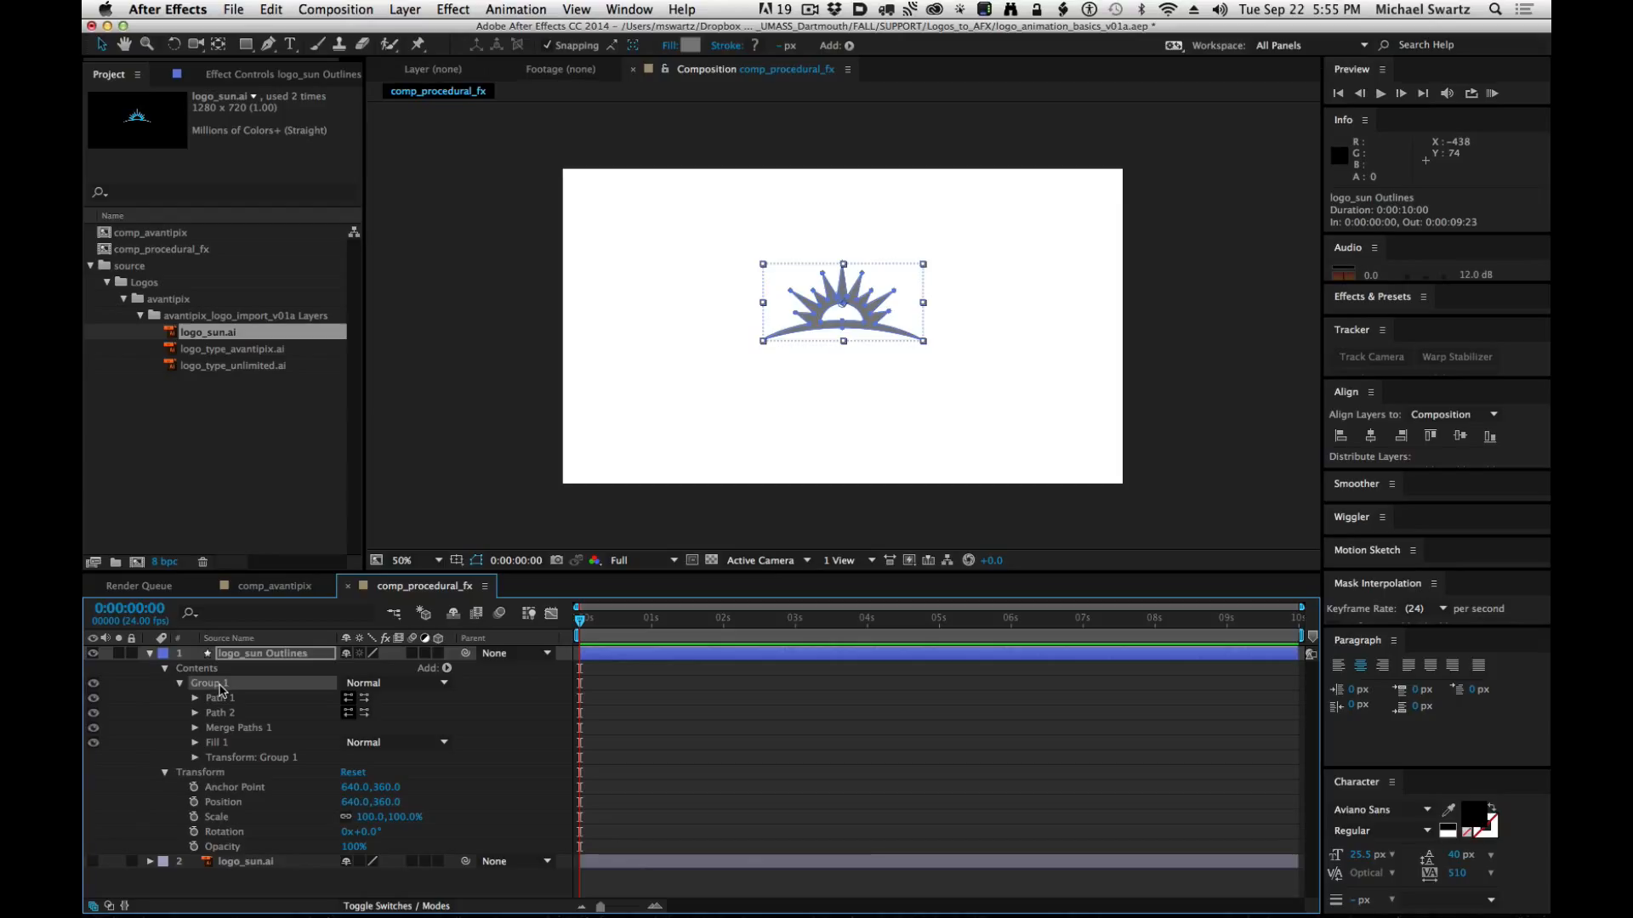
Examine which parts of the sun shape Path 1, Path 2 and Merge Paths 1 in Group 1 correspond to.
{"action": "key", "text": "Return"}
{"action": "key", "text": "Return"}
{"action": "left_click", "coordinate": [196, 698]}
{"action": "left_click", "coordinate": [195, 698]}
{"action": "left_click", "coordinate": [223, 698]}
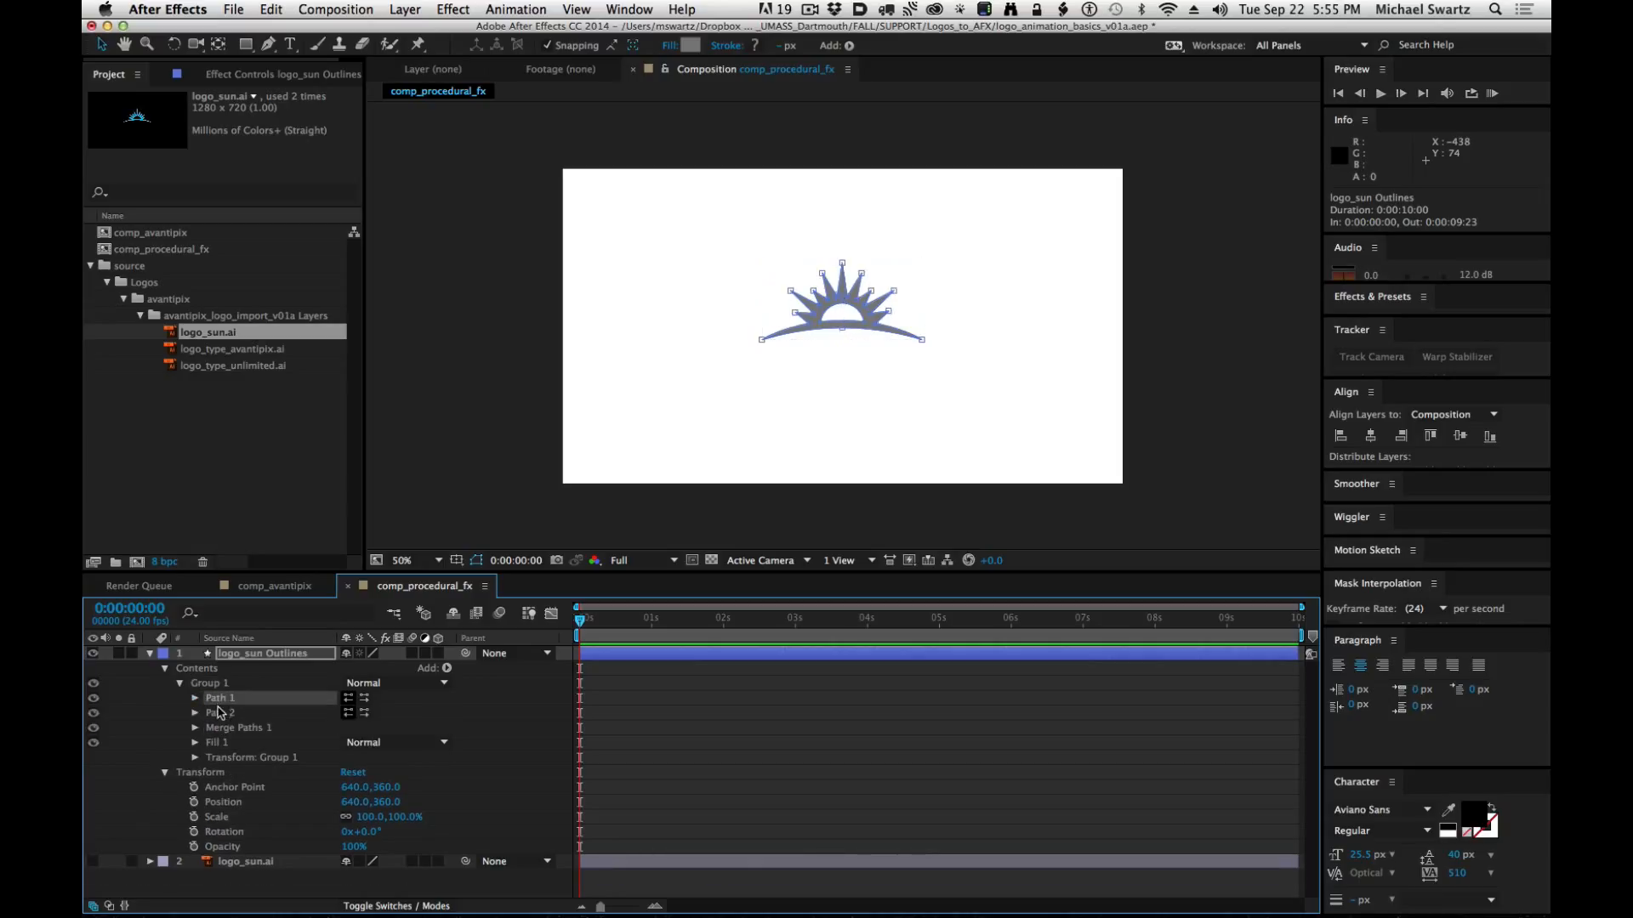
{"action": "left_click", "coordinate": [220, 713]}
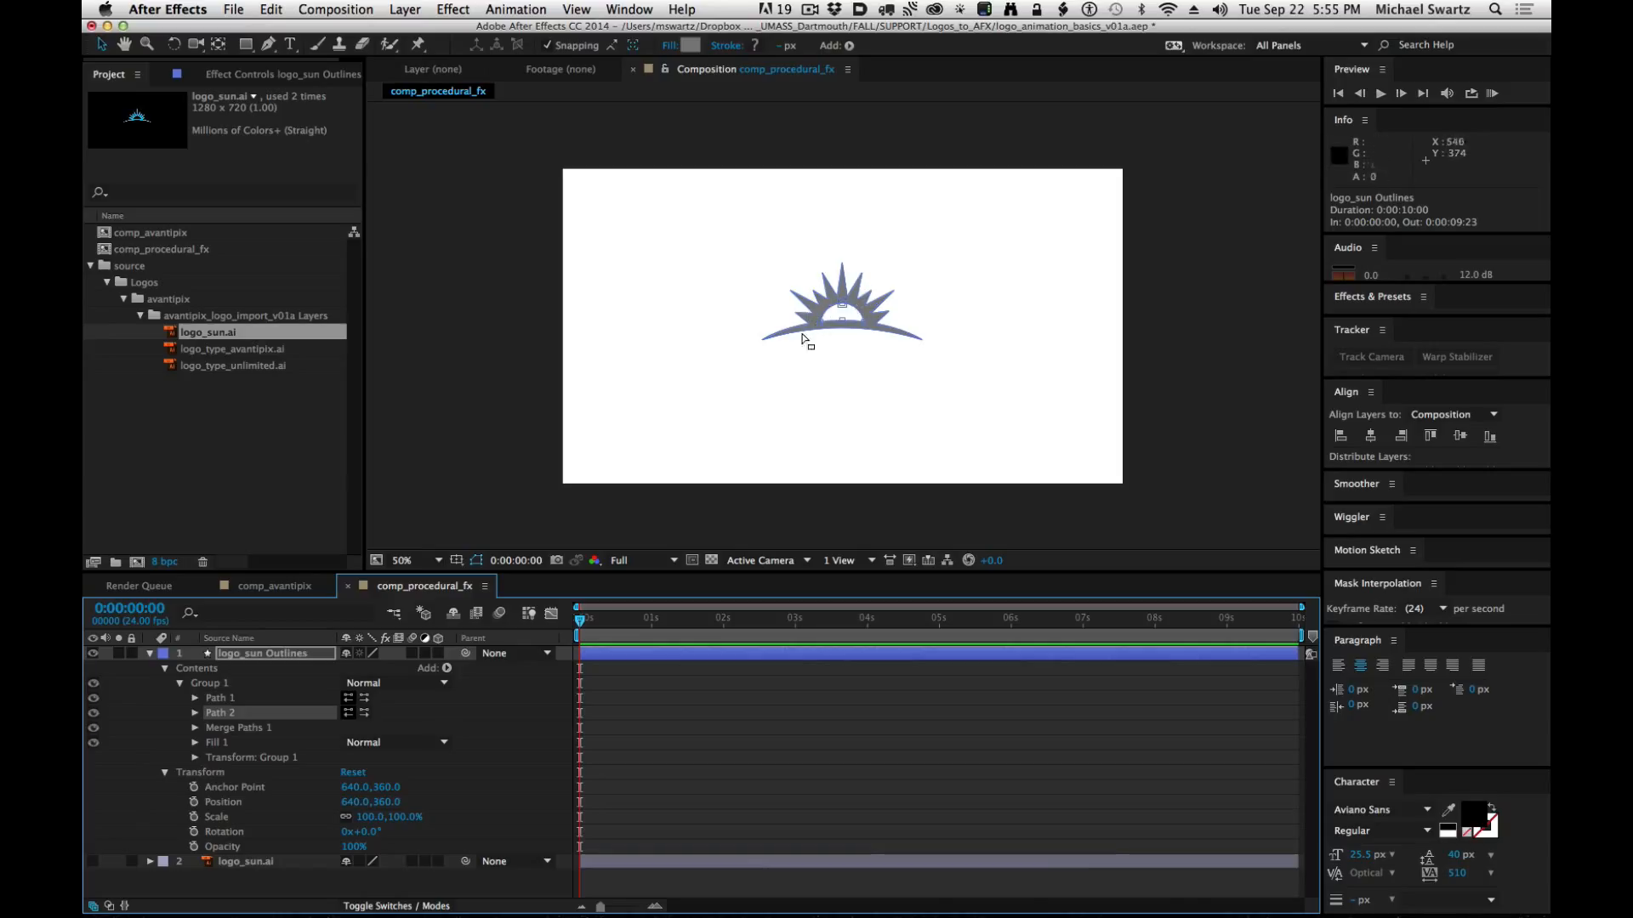
{"action": "left_click", "coordinate": [221, 698]}
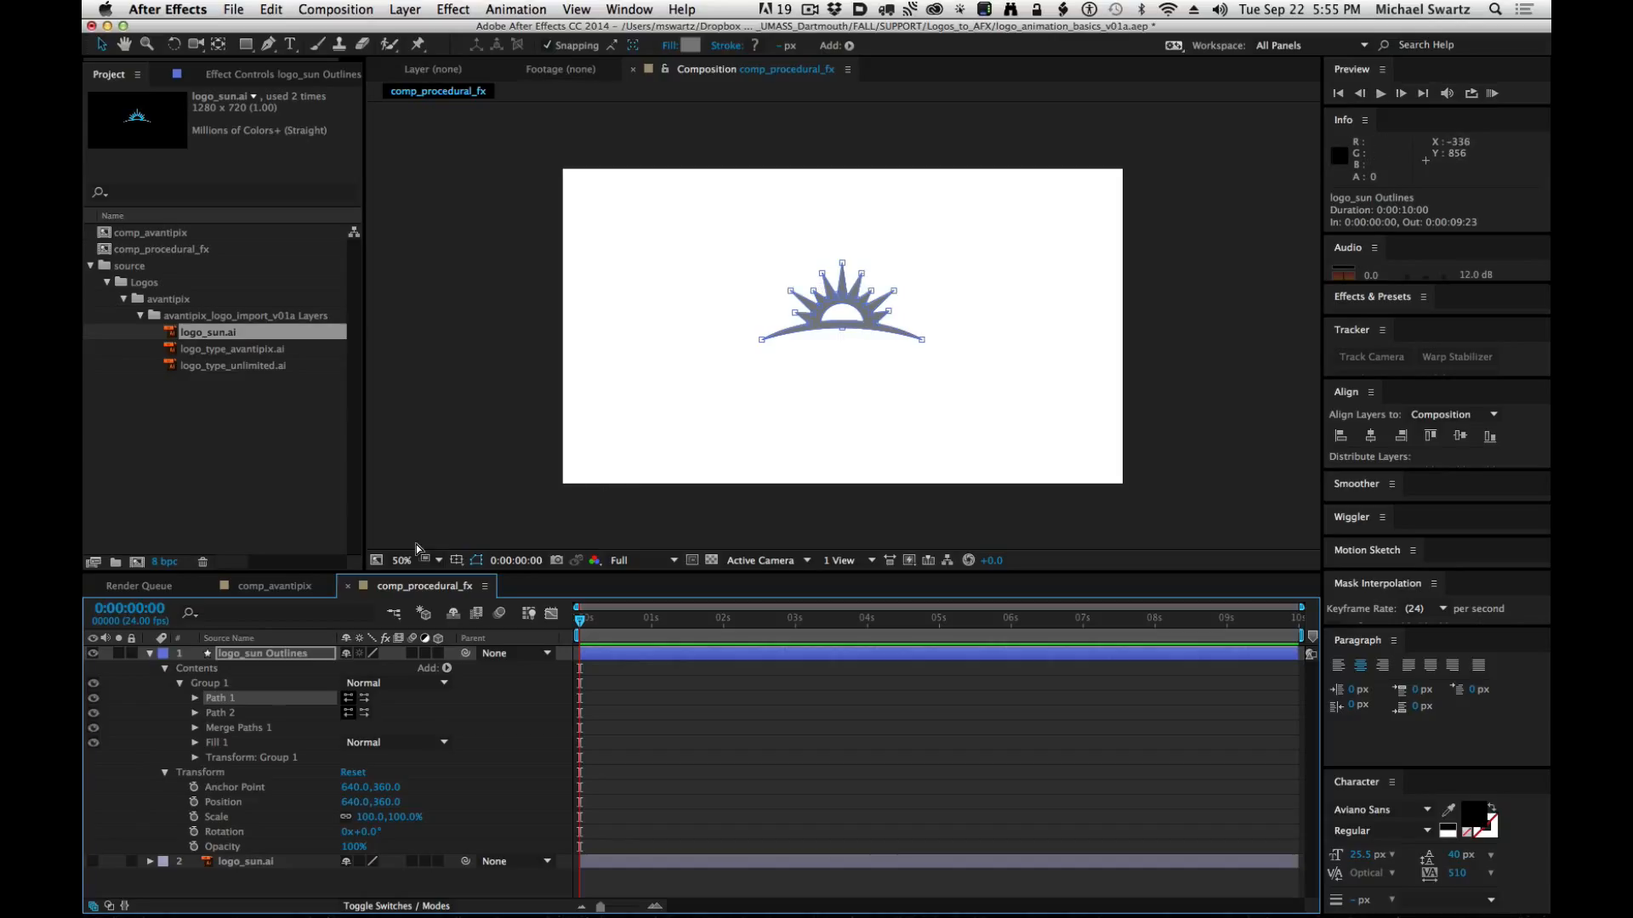
{"action": "left_click", "coordinate": [220, 714]}
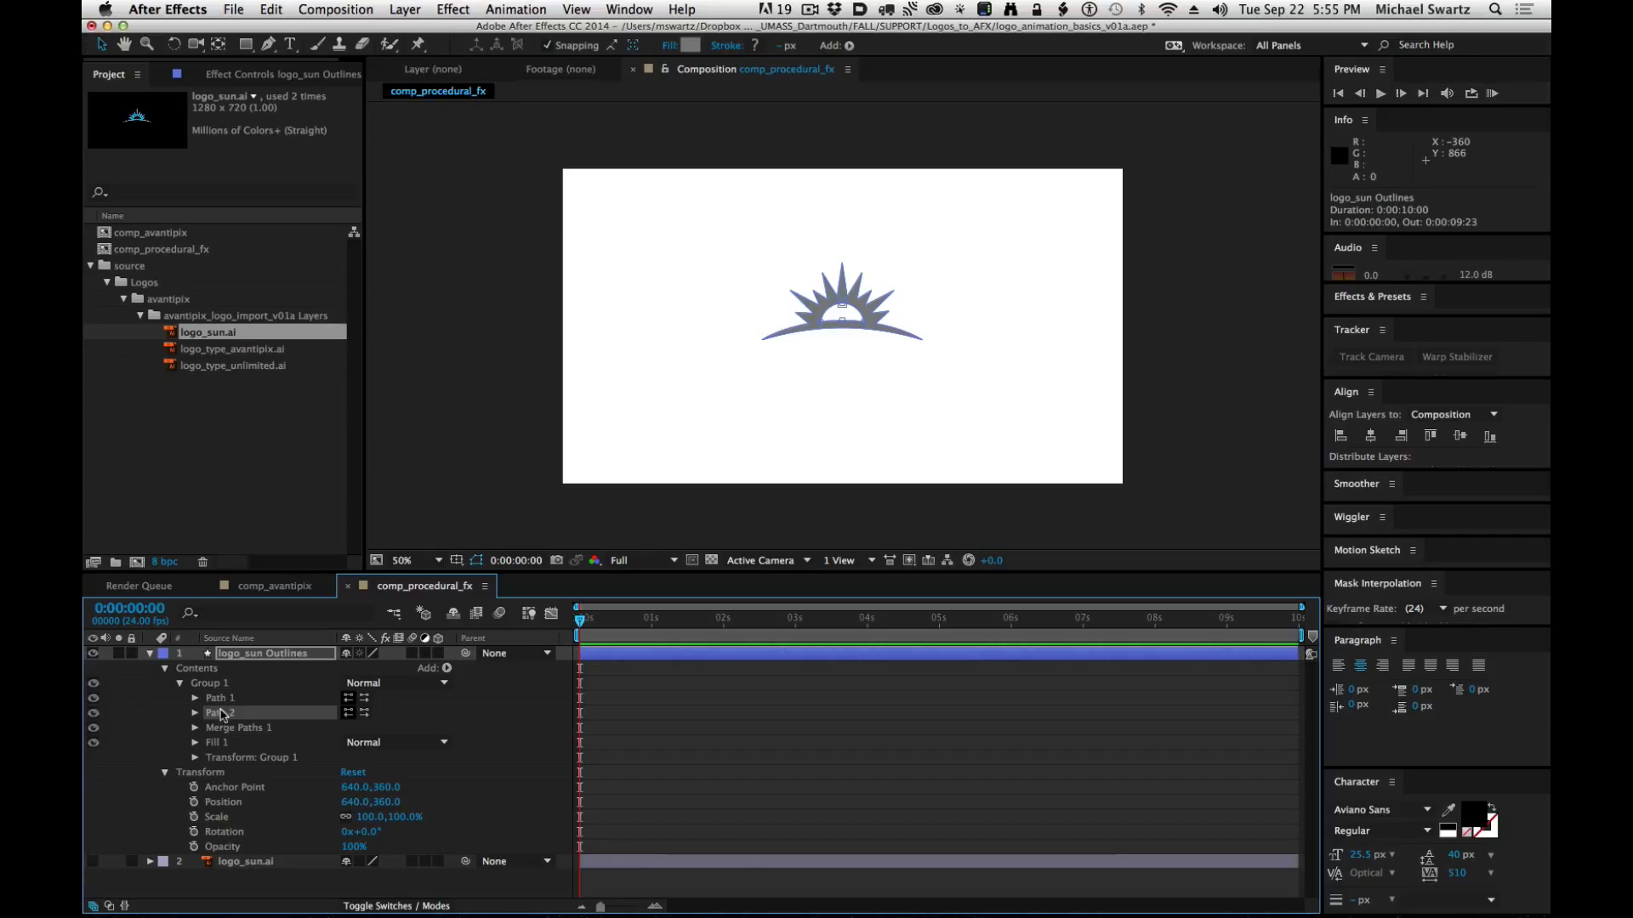
{"action": "left_click", "coordinate": [223, 699]}
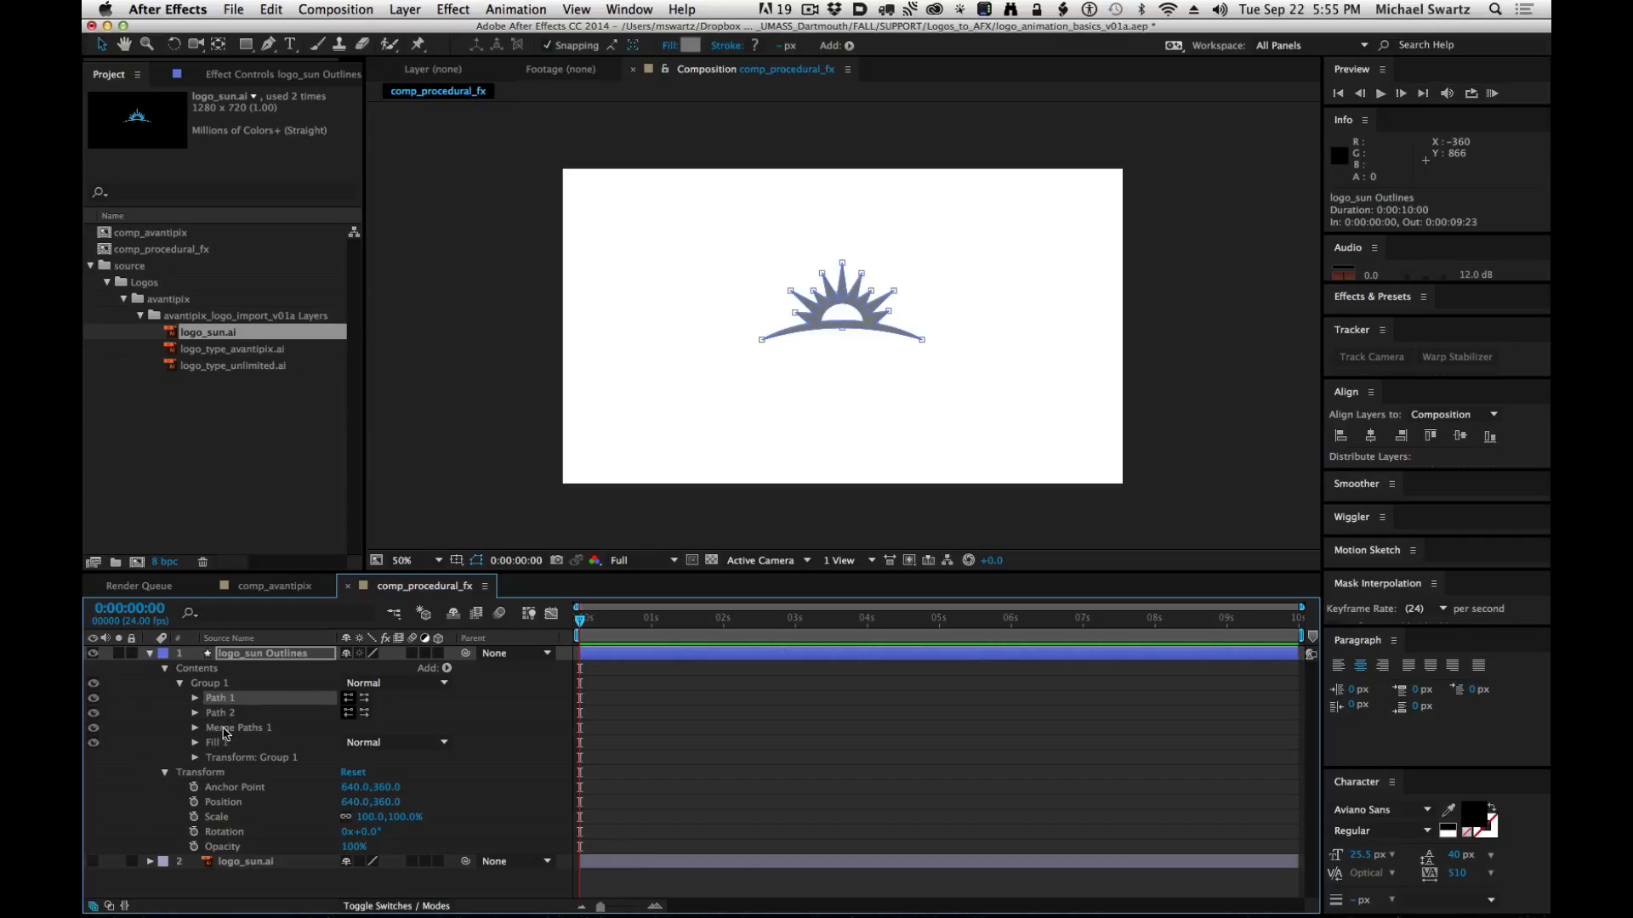
{"action": "left_click", "coordinate": [219, 729]}
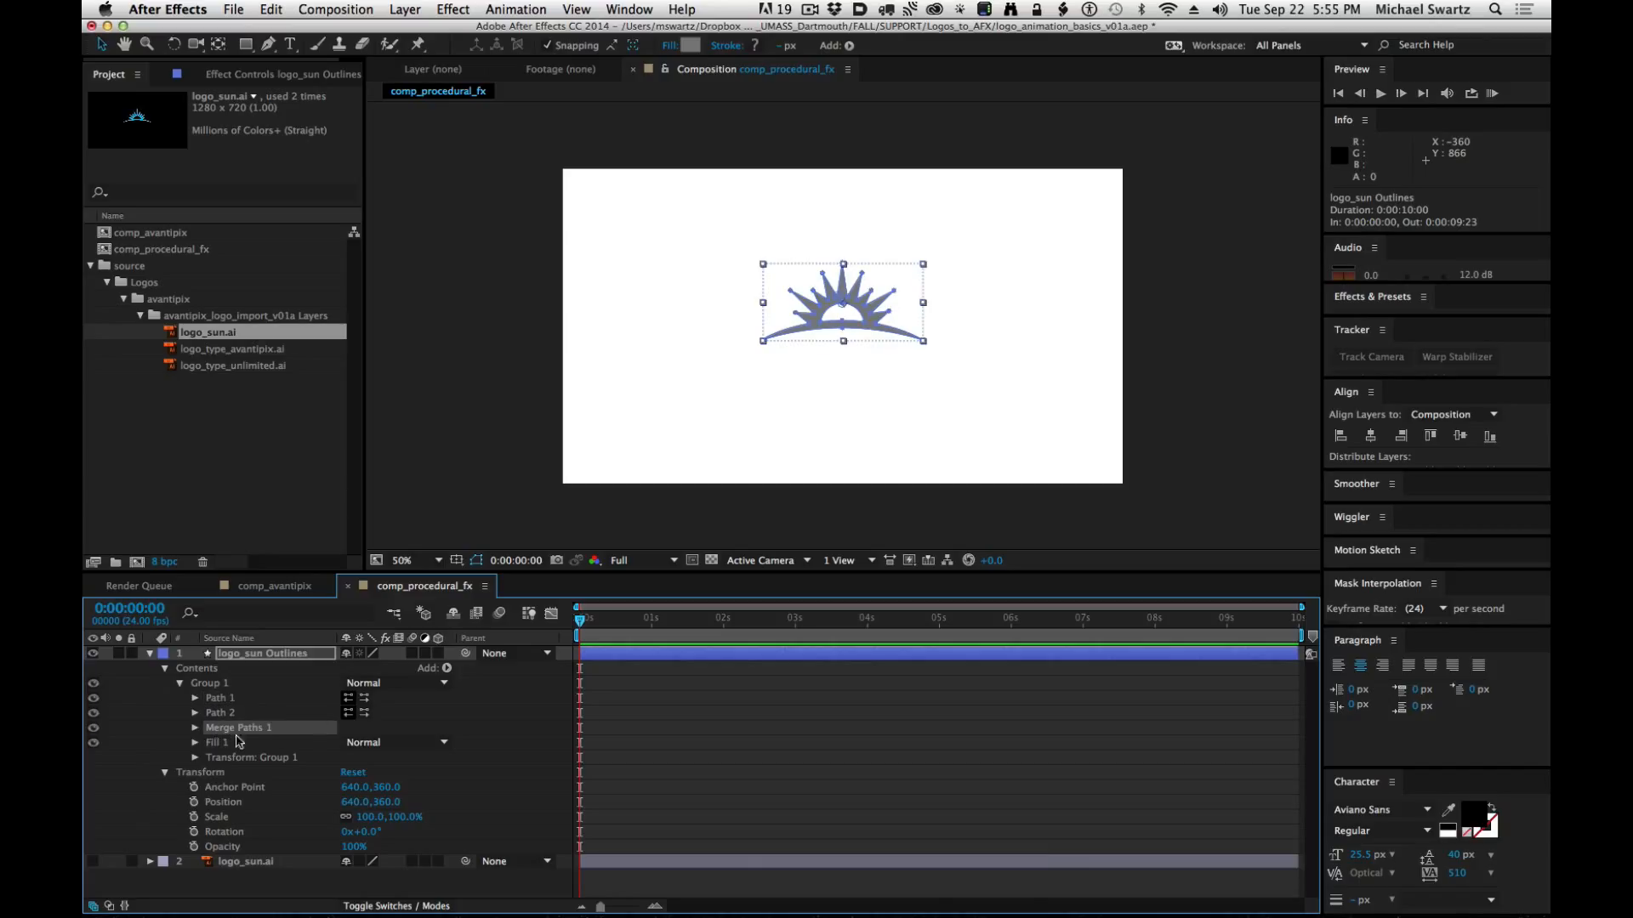
Set the color of Fill 1 in Group 1 to yellow-orange FFB600.
{"action": "left_click", "coordinate": [191, 748]}
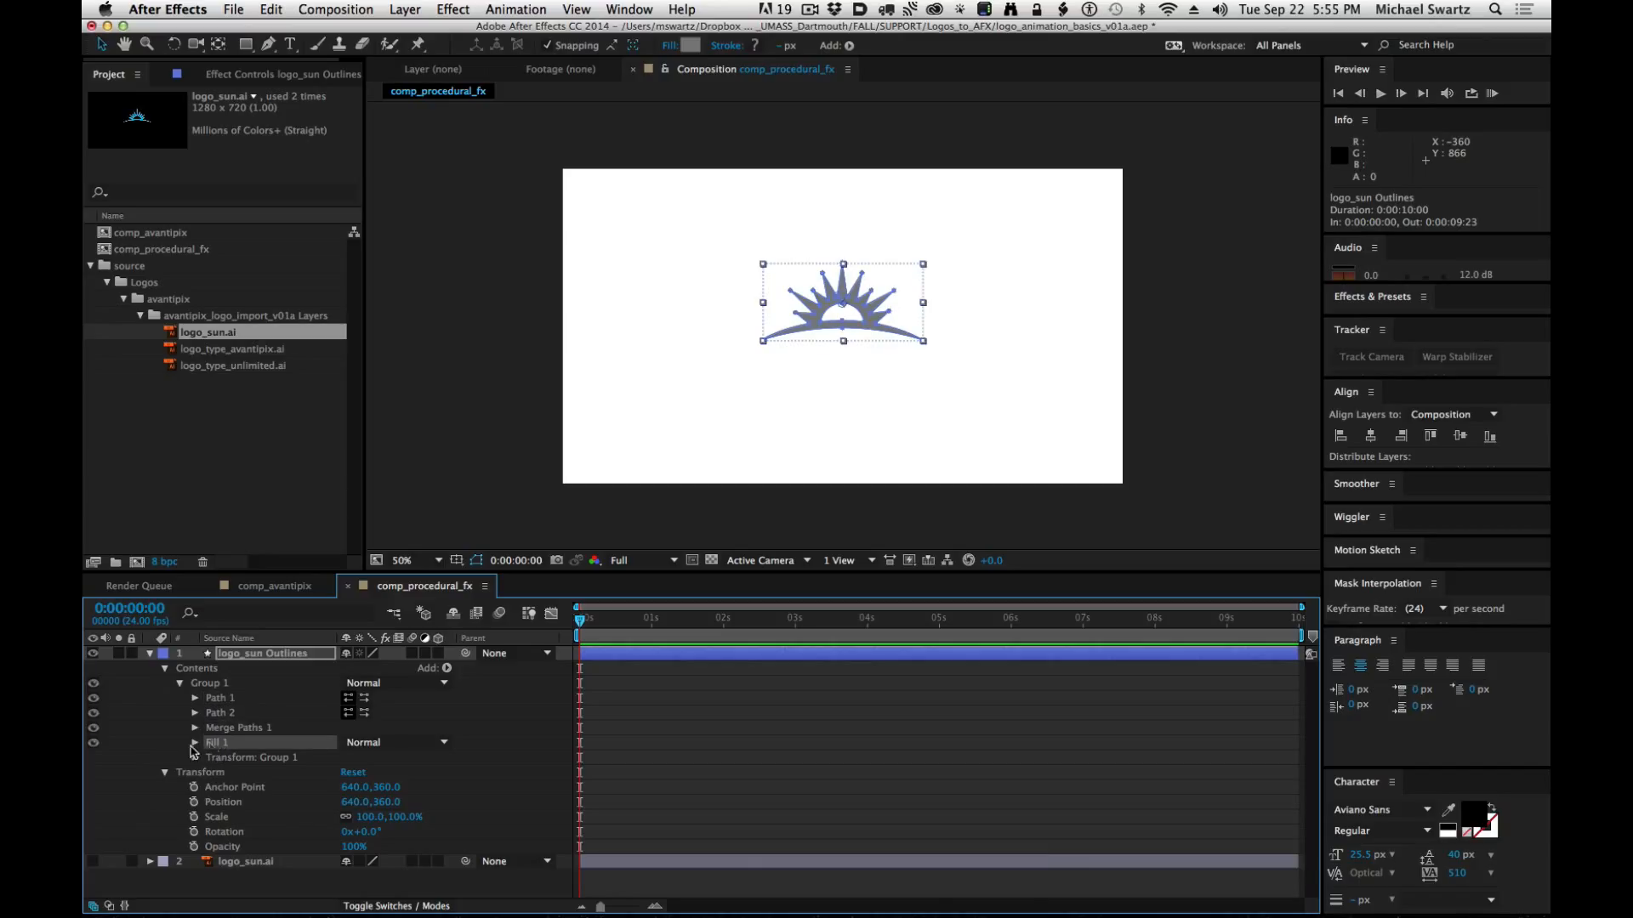
{"action": "left_click", "coordinate": [195, 744]}
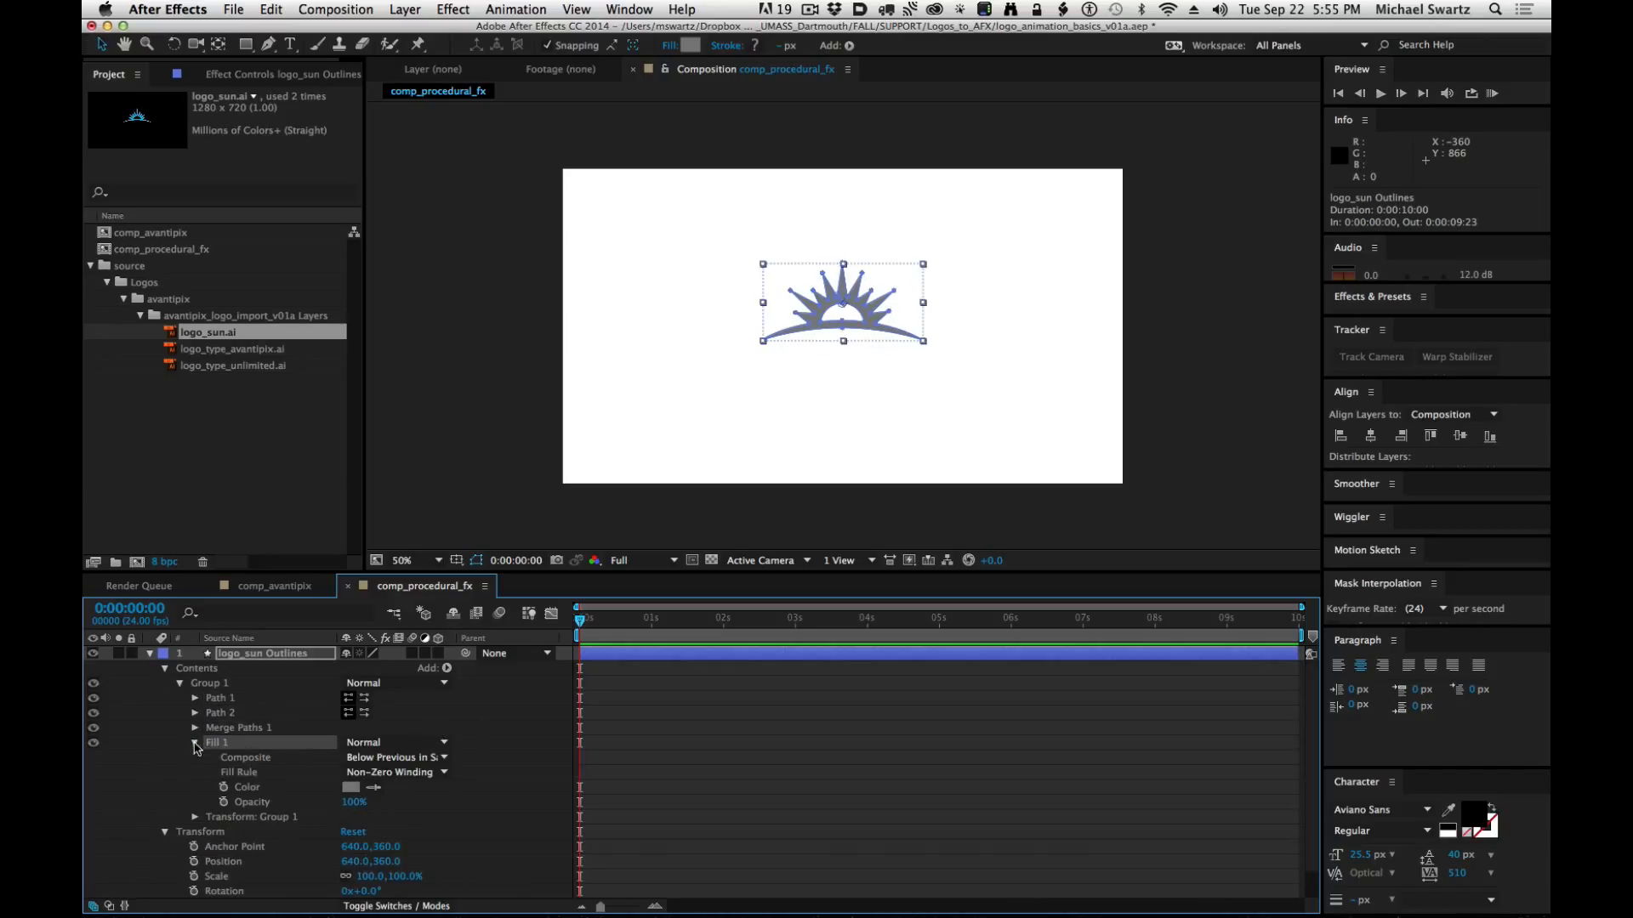
{"action": "left_click", "coordinate": [350, 787]}
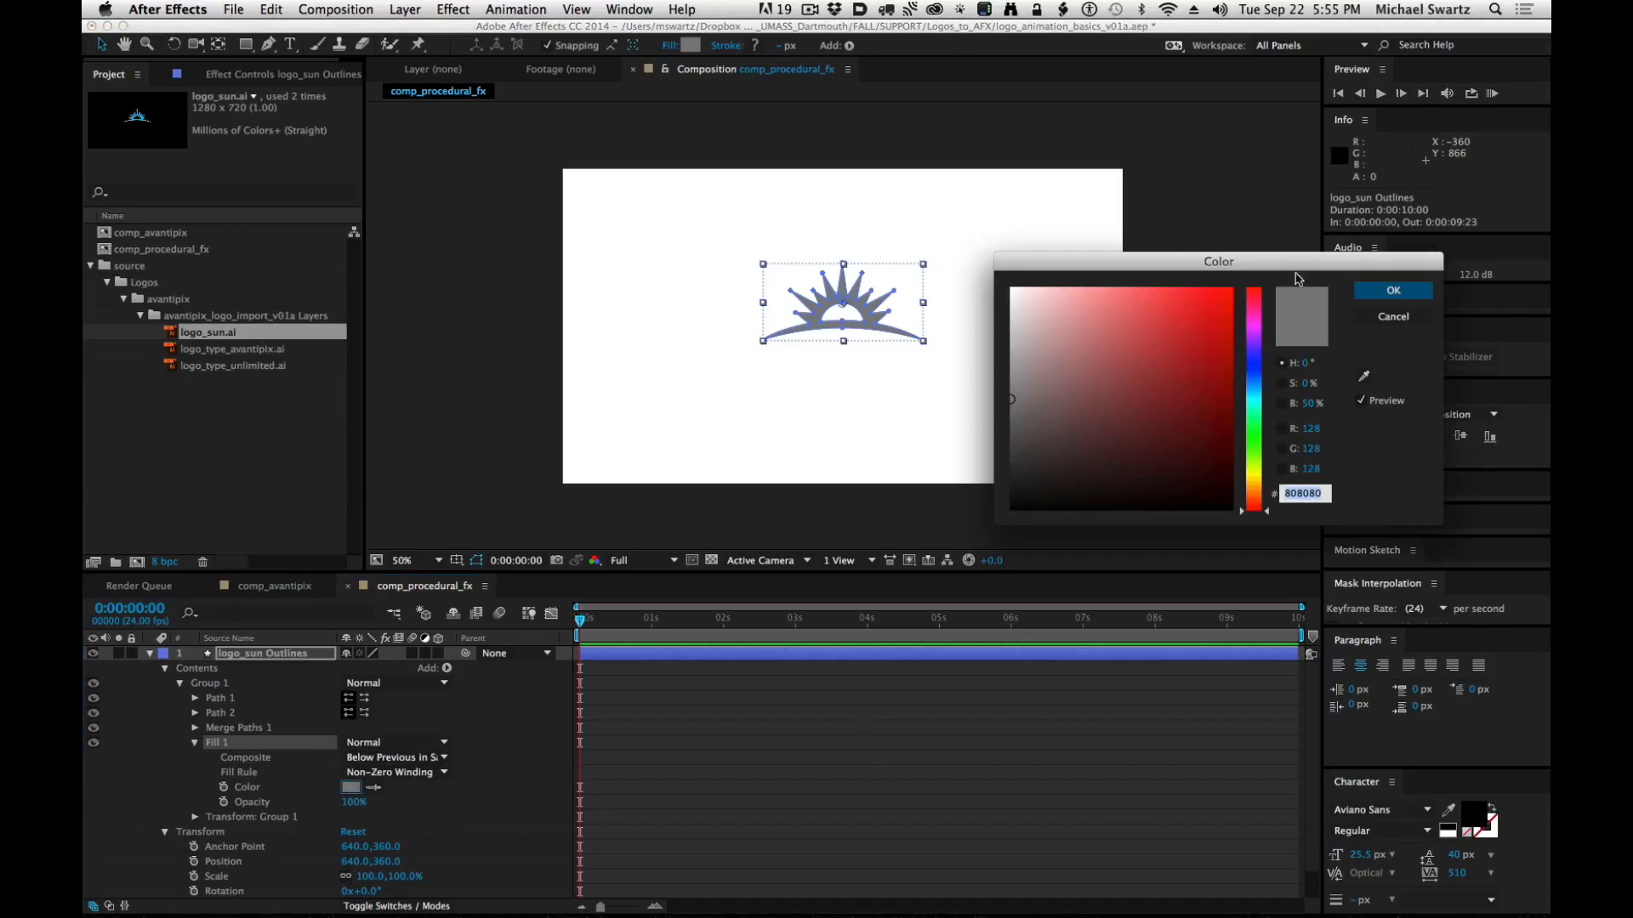
{"action": "left_click", "coordinate": [1253, 494]}
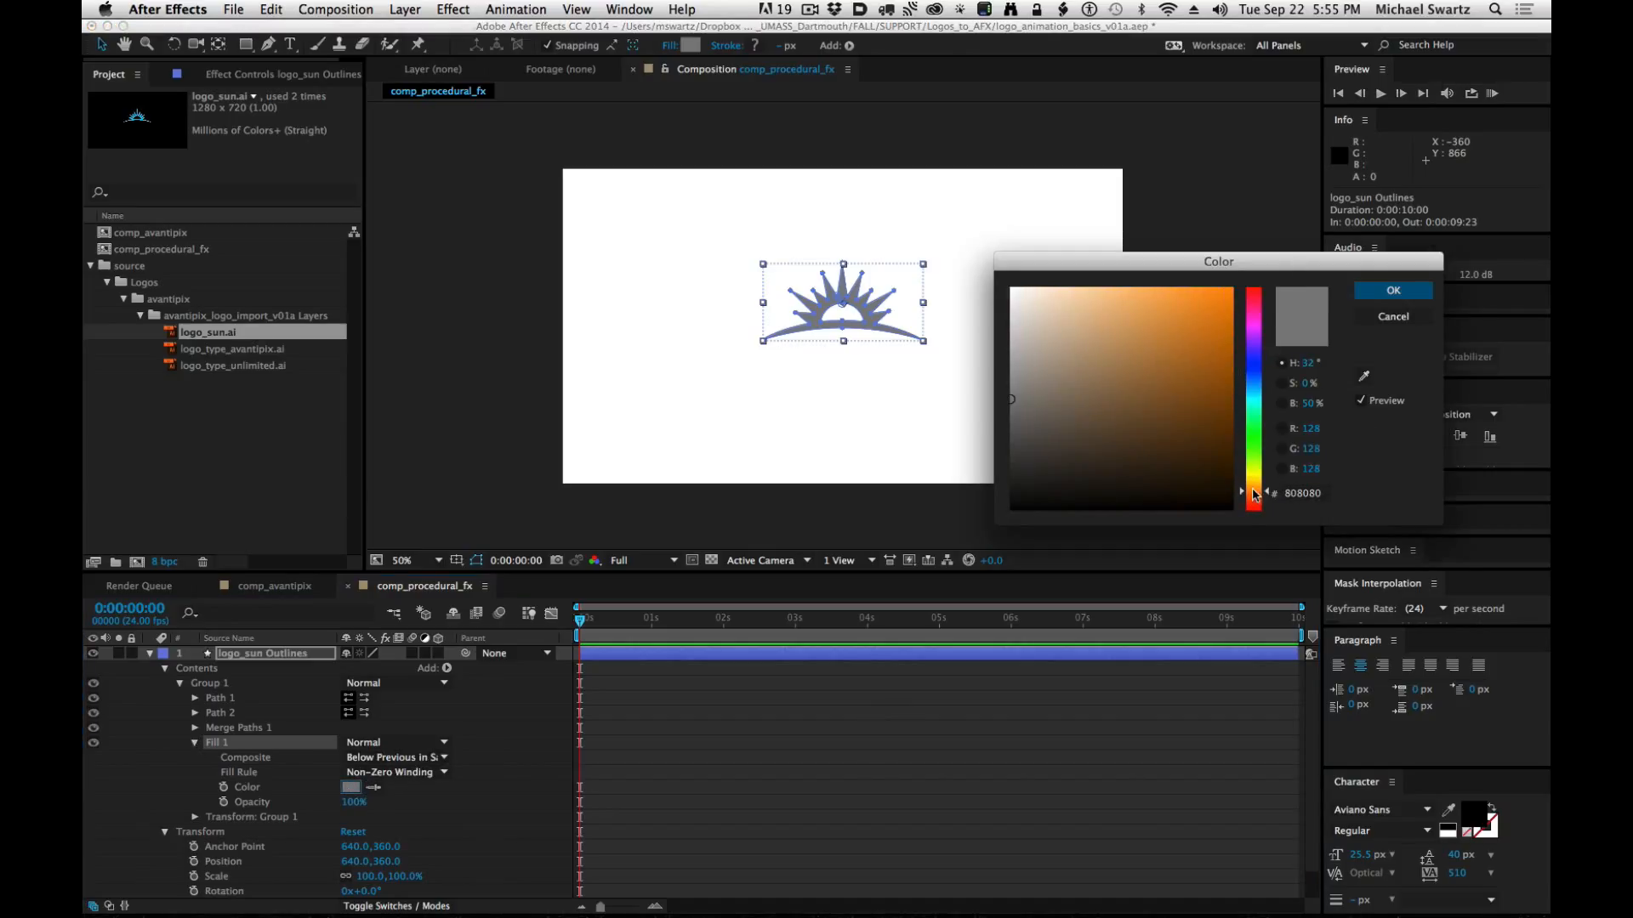
{"action": "left_click_drag", "start_coordinate": [1183, 378], "coordinate": [1310, 240]}
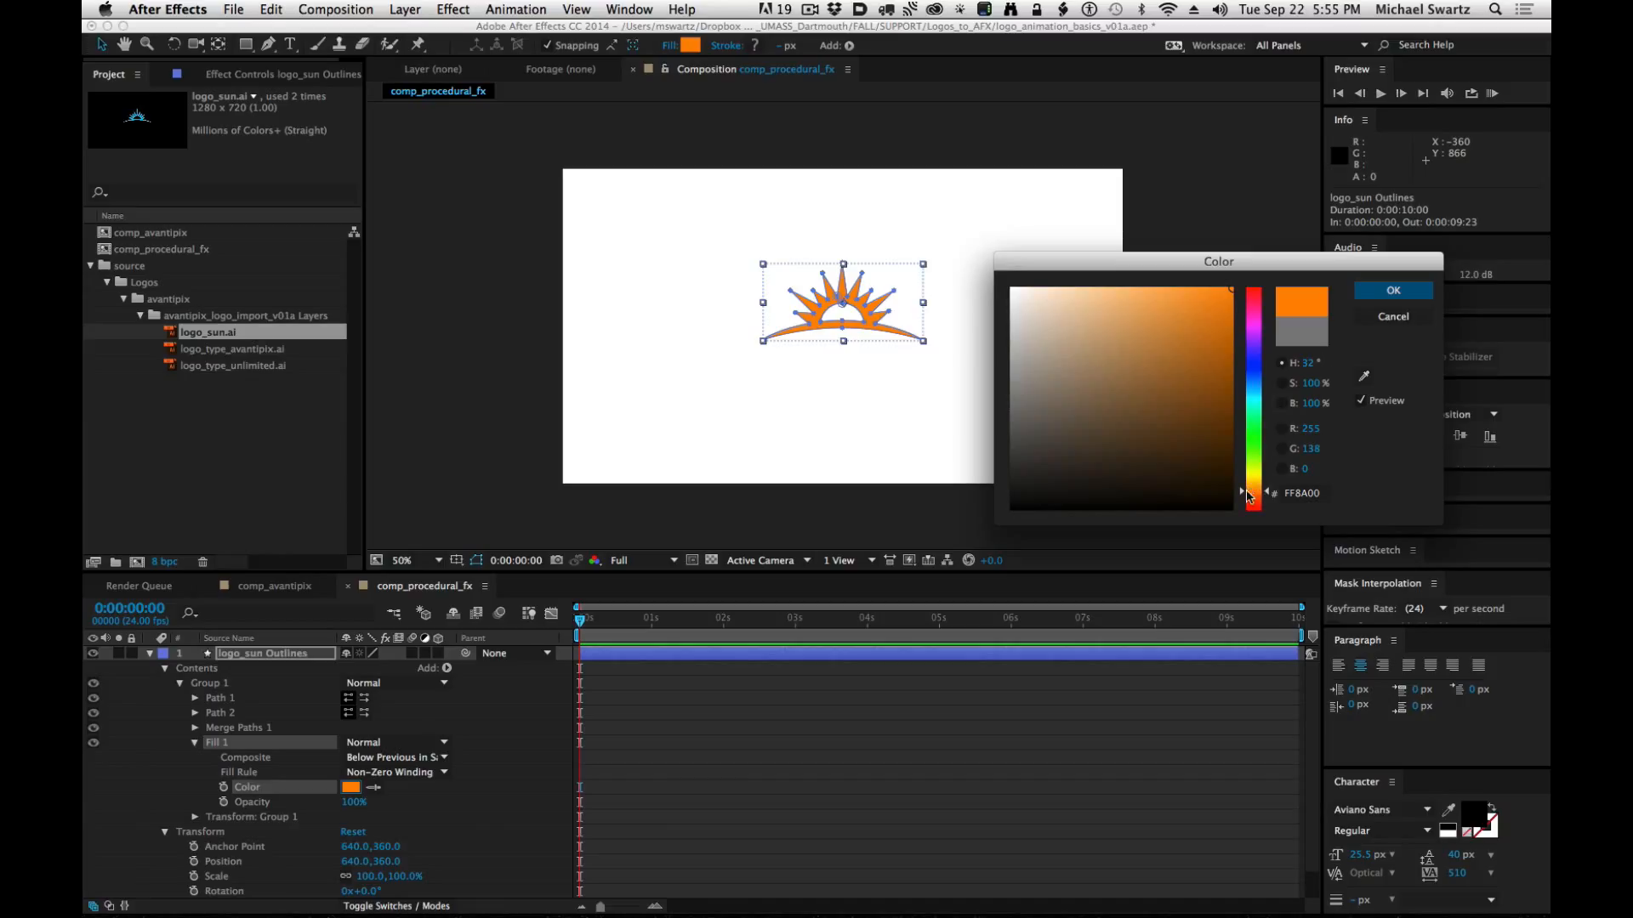
{"action": "left_click_drag", "start_coordinate": [1248, 496], "coordinate": [1250, 484]}
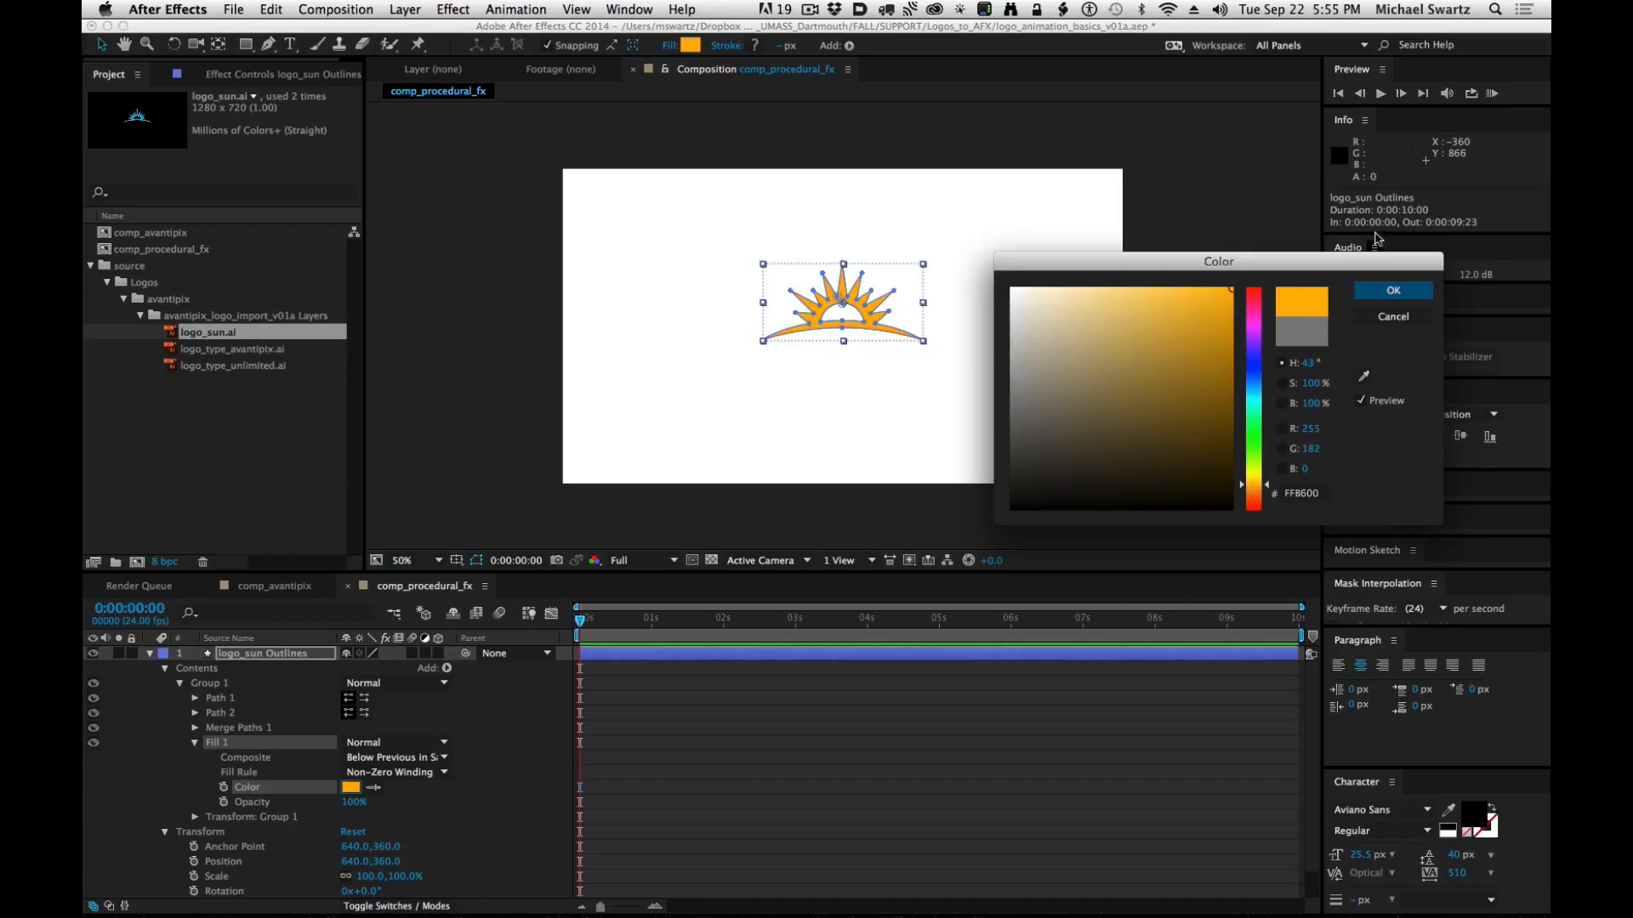
{"action": "left_click", "coordinate": [1393, 291]}
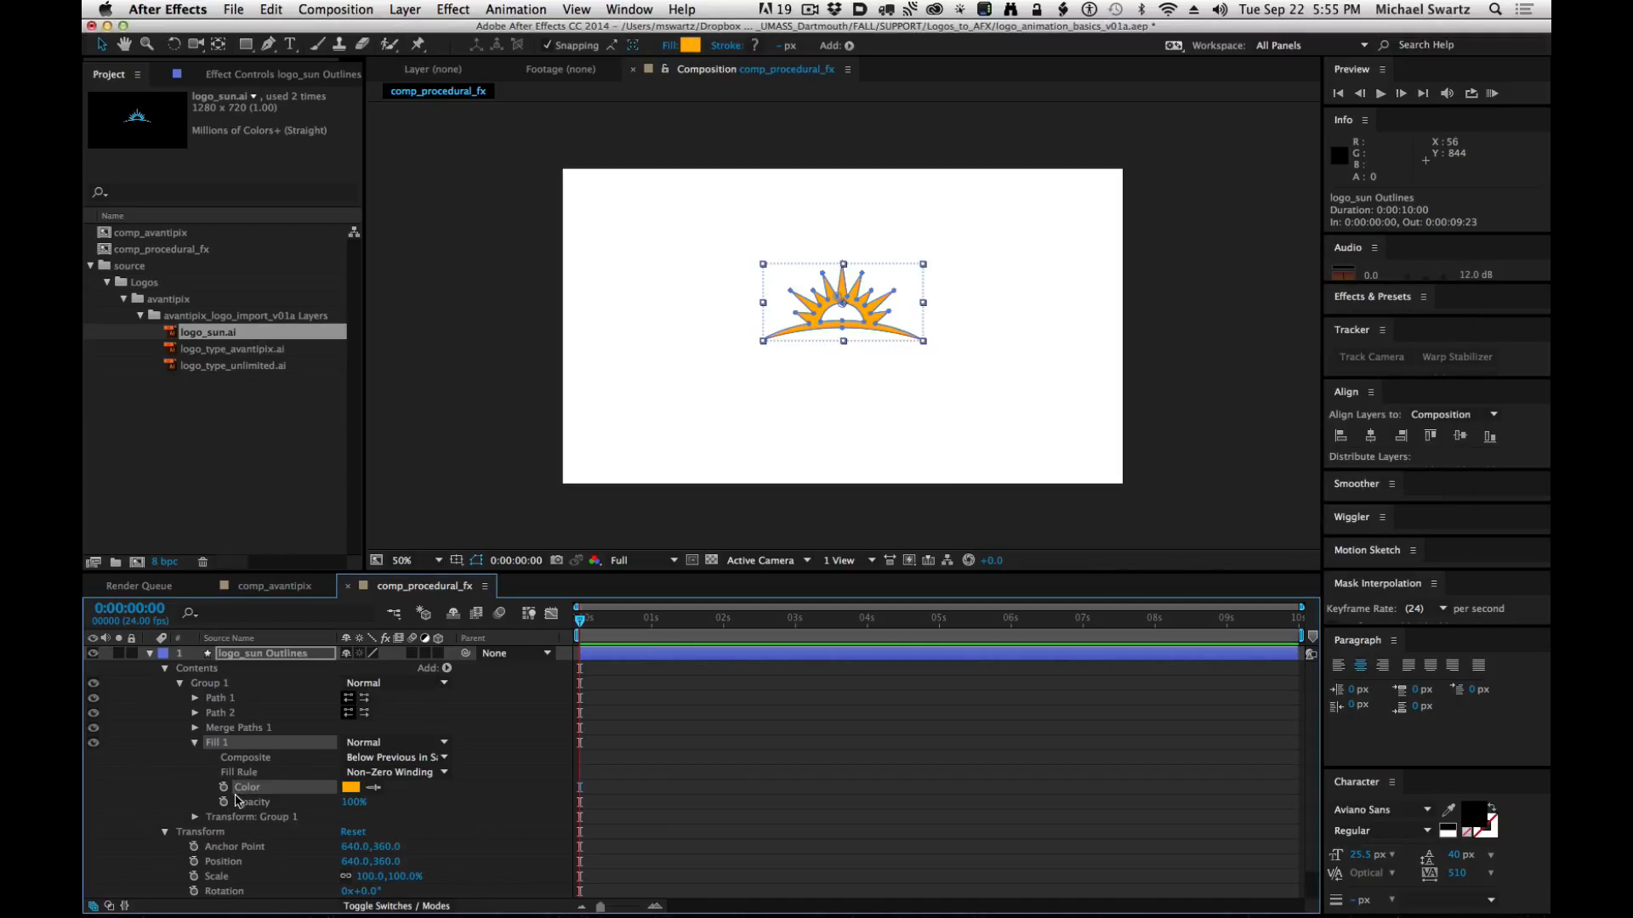
{"action": "left_click", "coordinate": [195, 743]}
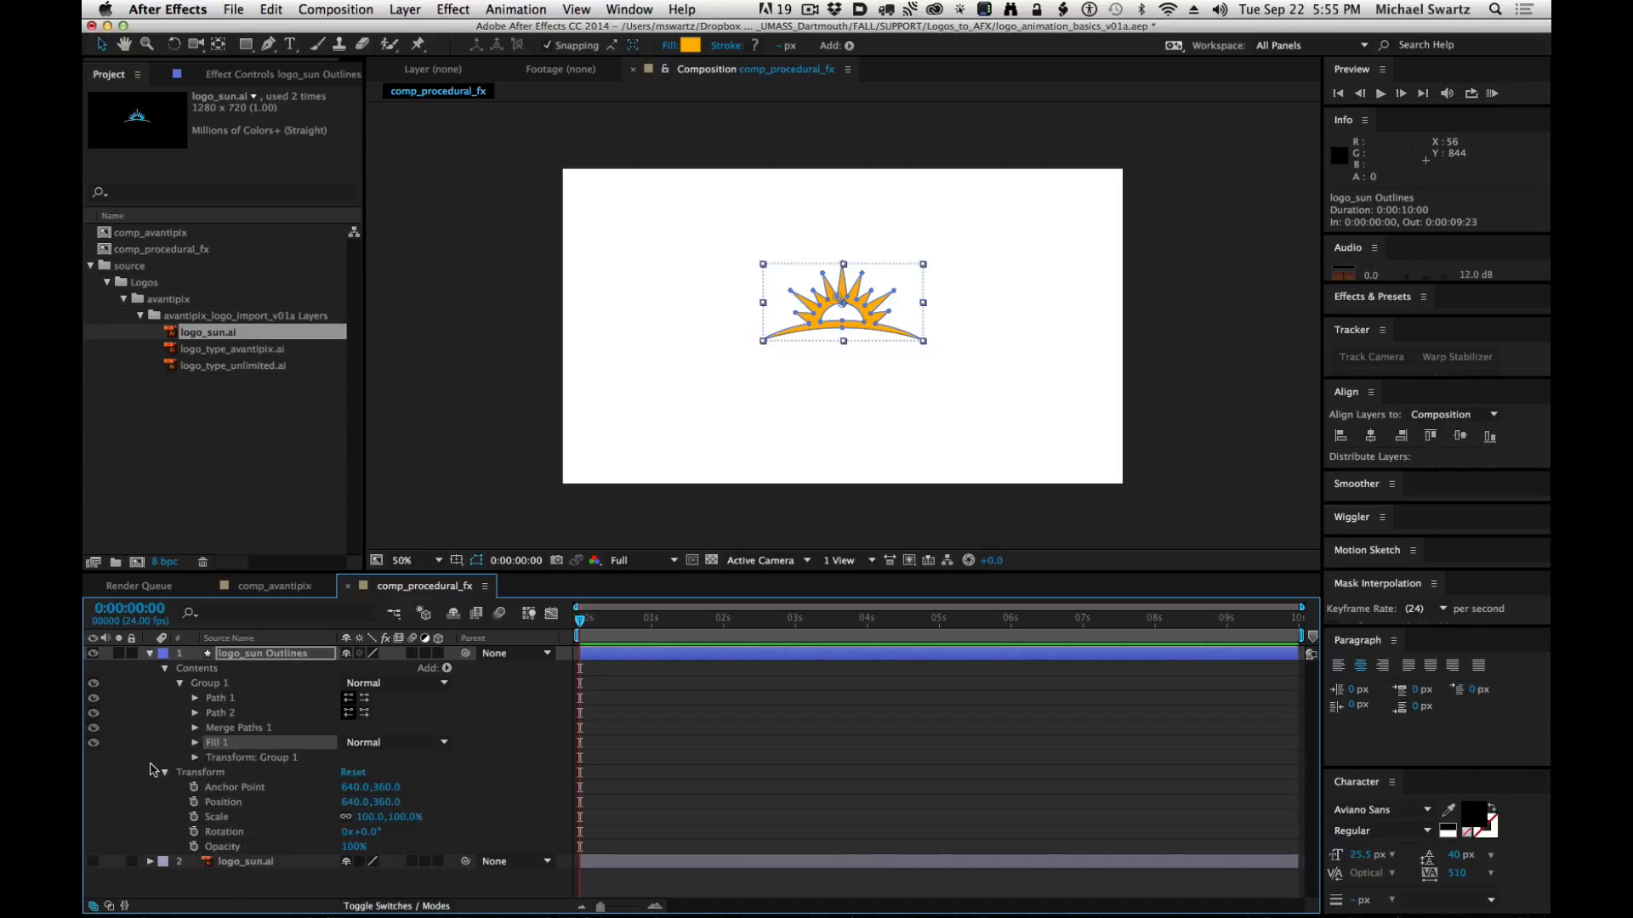
Compare the layer's Transform with Transform: Group 1, then try skewing the group and undo the skew.
{"action": "left_click", "coordinate": [195, 763]}
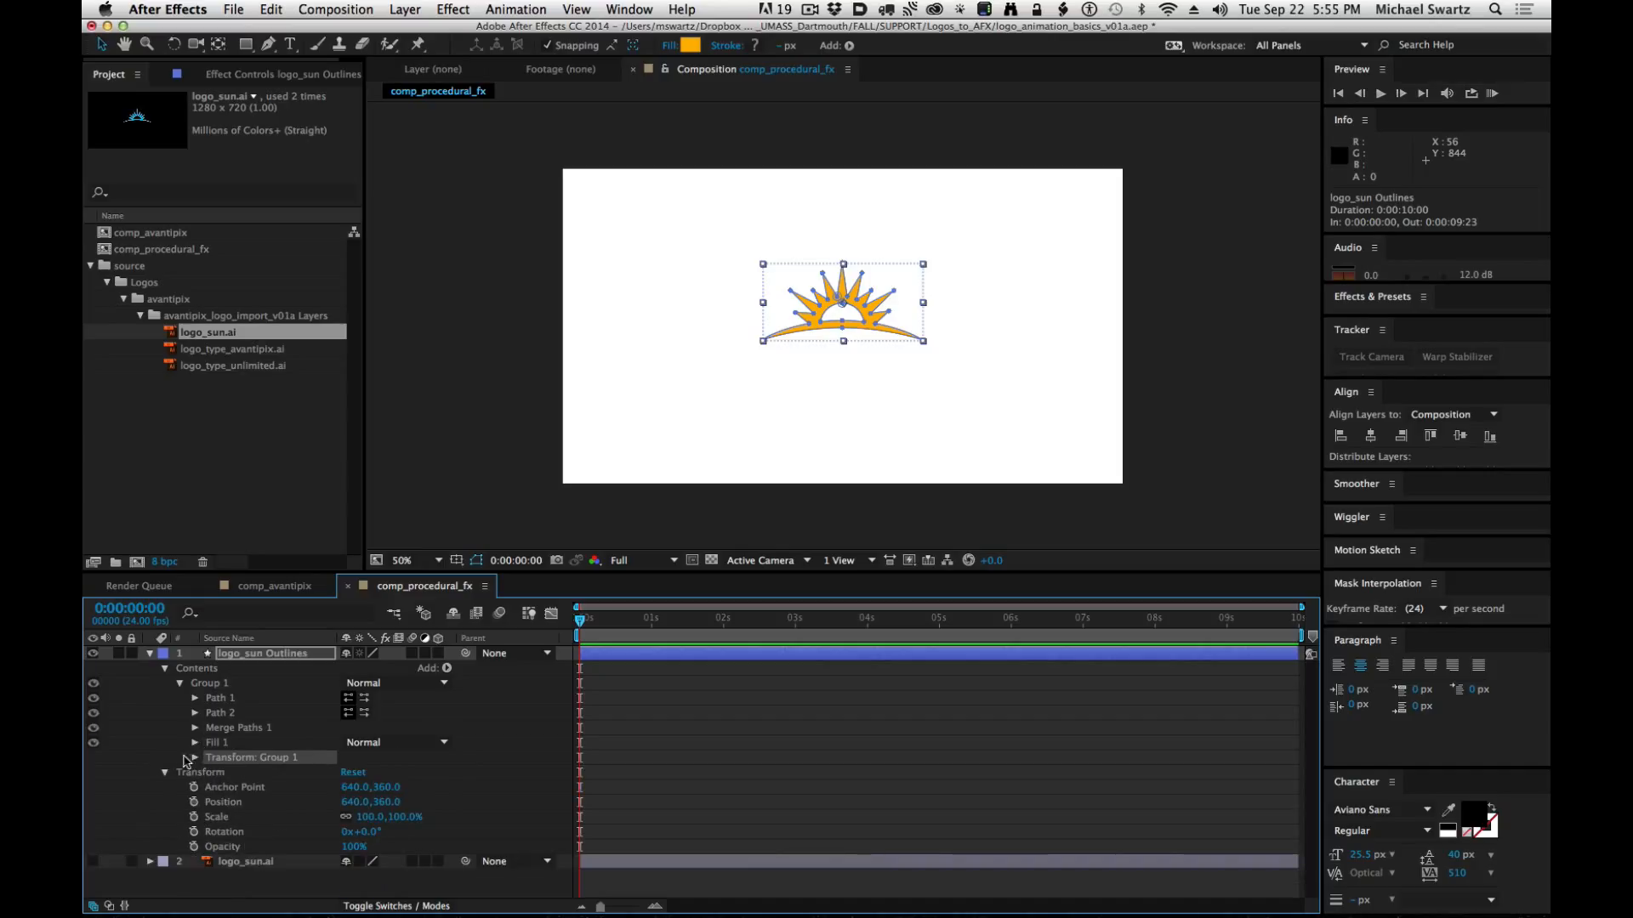
{"action": "left_click", "coordinate": [213, 774]}
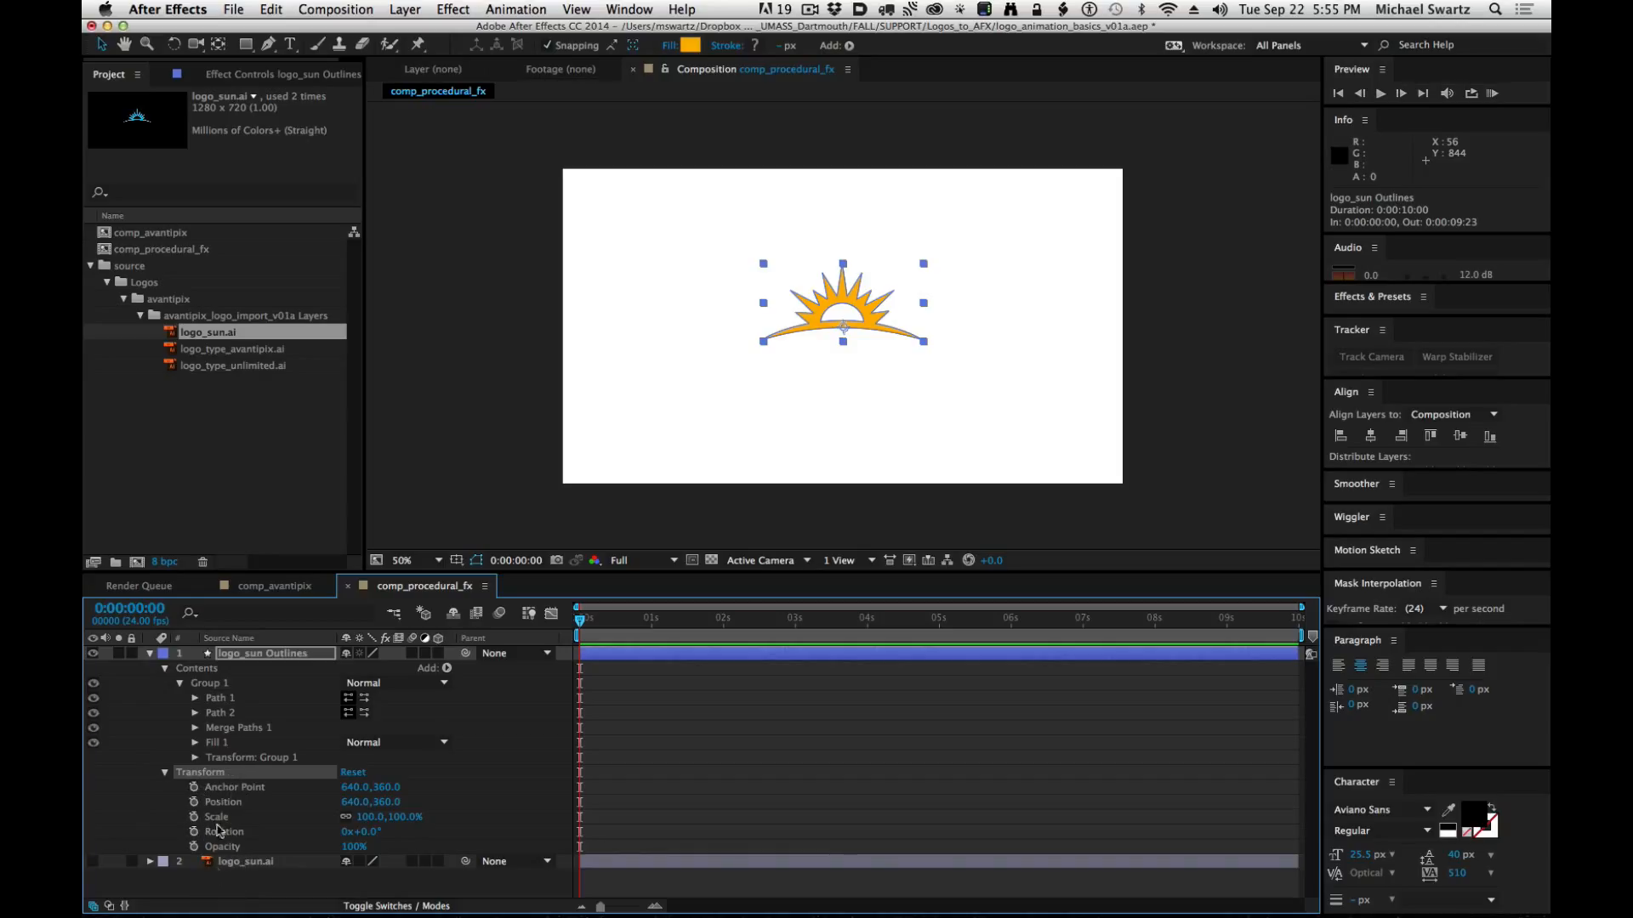
{"action": "left_click", "coordinate": [233, 759]}
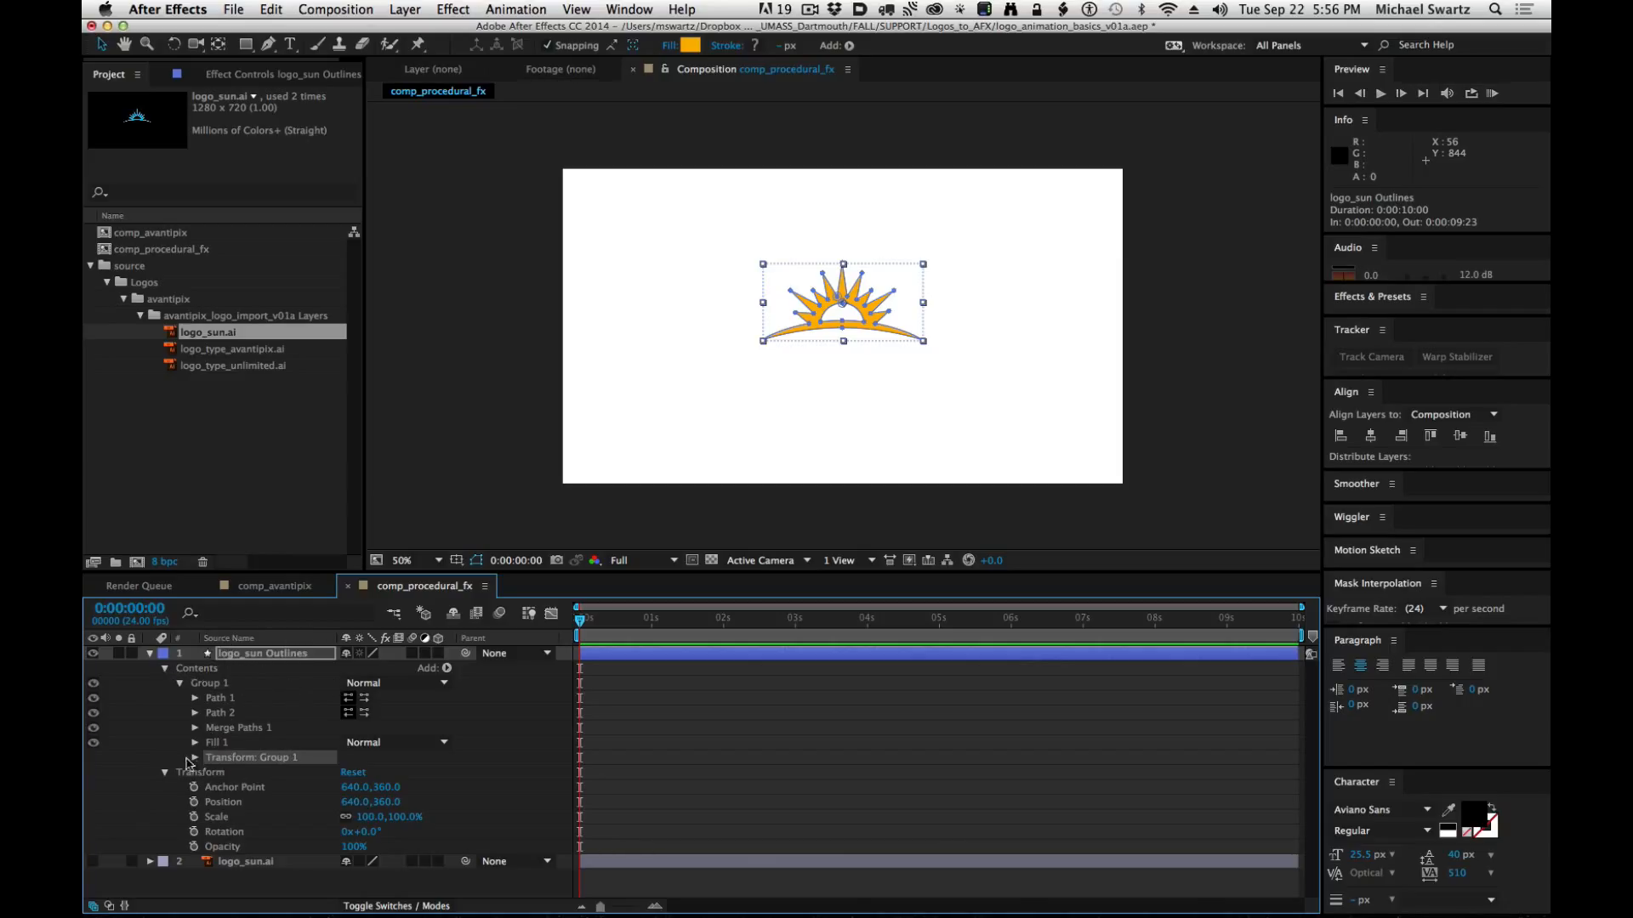
{"action": "left_click", "coordinate": [195, 758]}
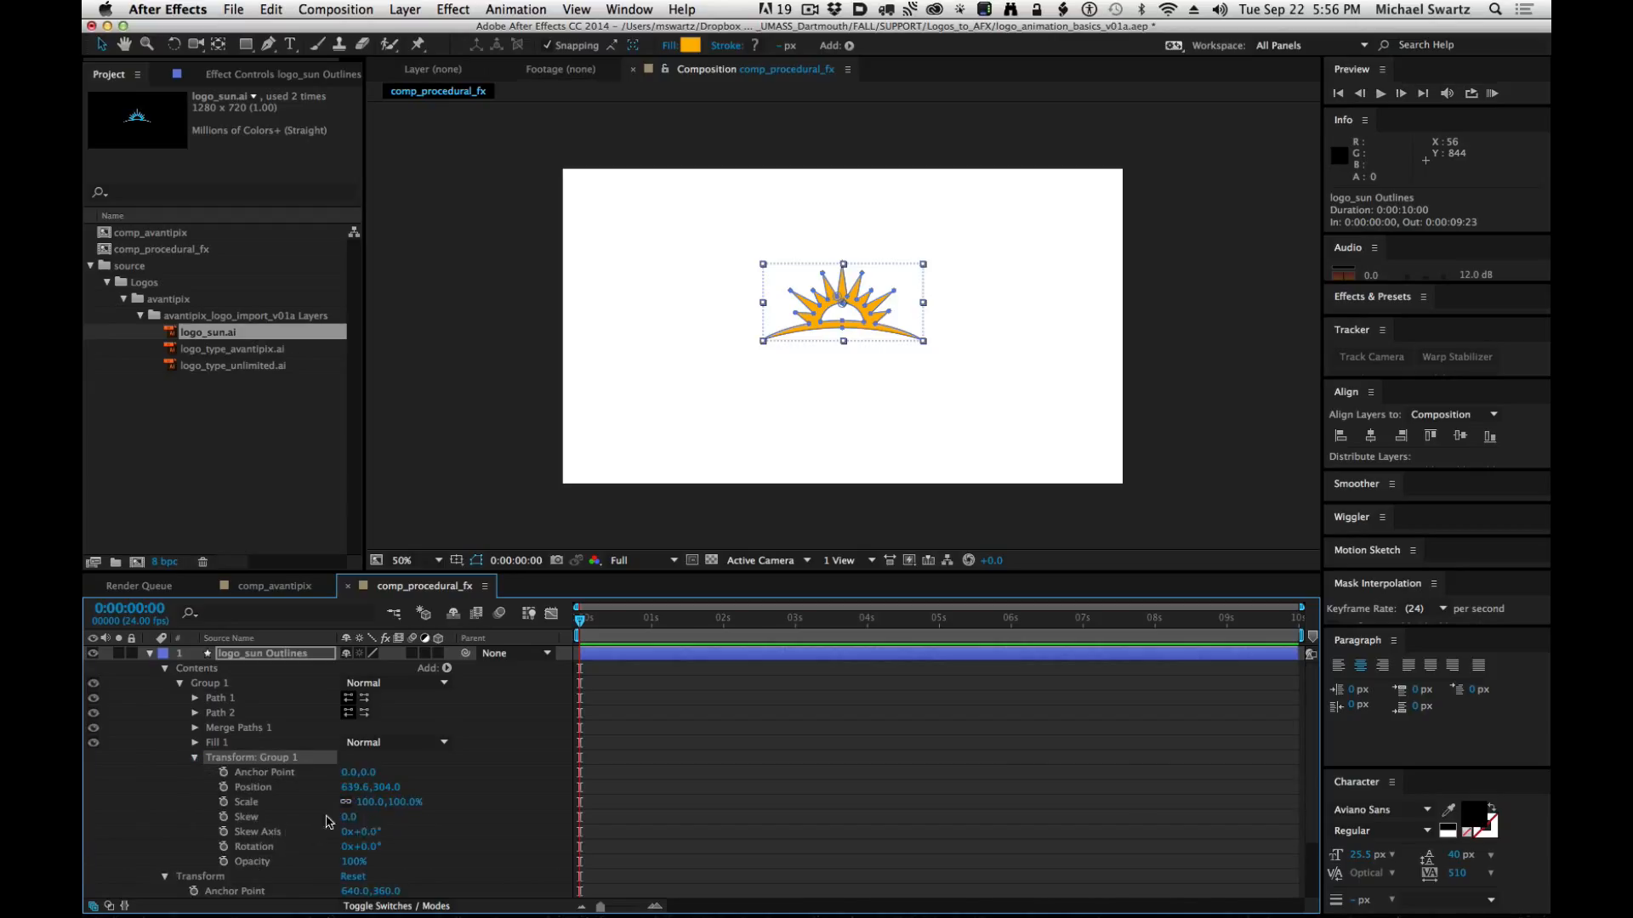
{"action": "left_click_drag", "start_coordinate": [348, 818], "coordinate": [356, 821]}
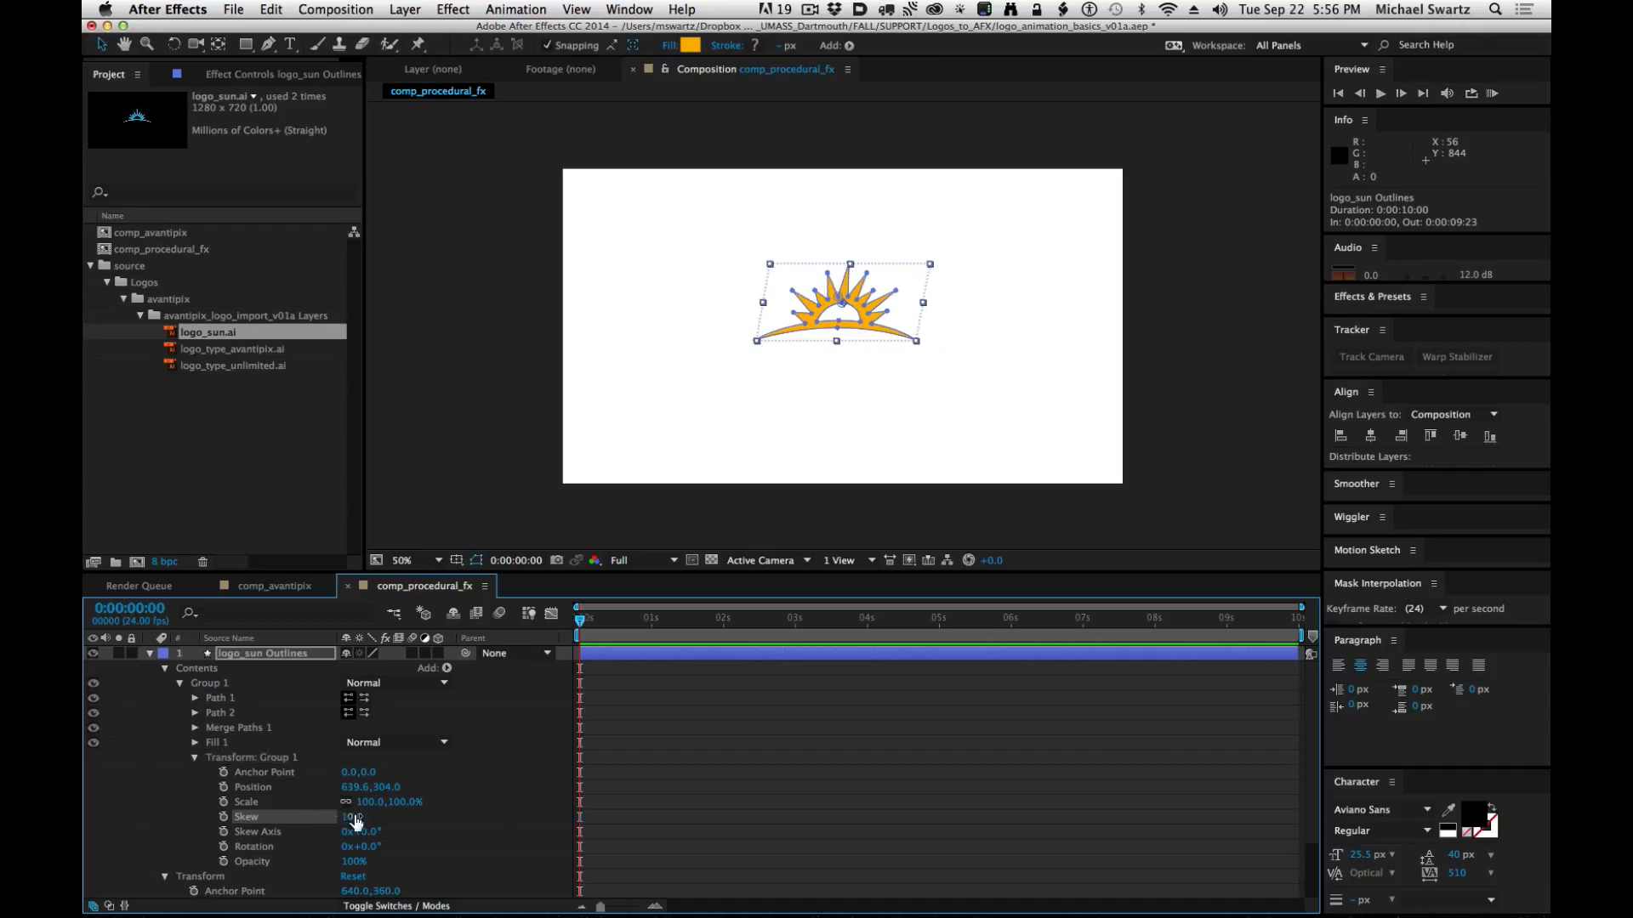
{"action": "key", "text": "super+z"}
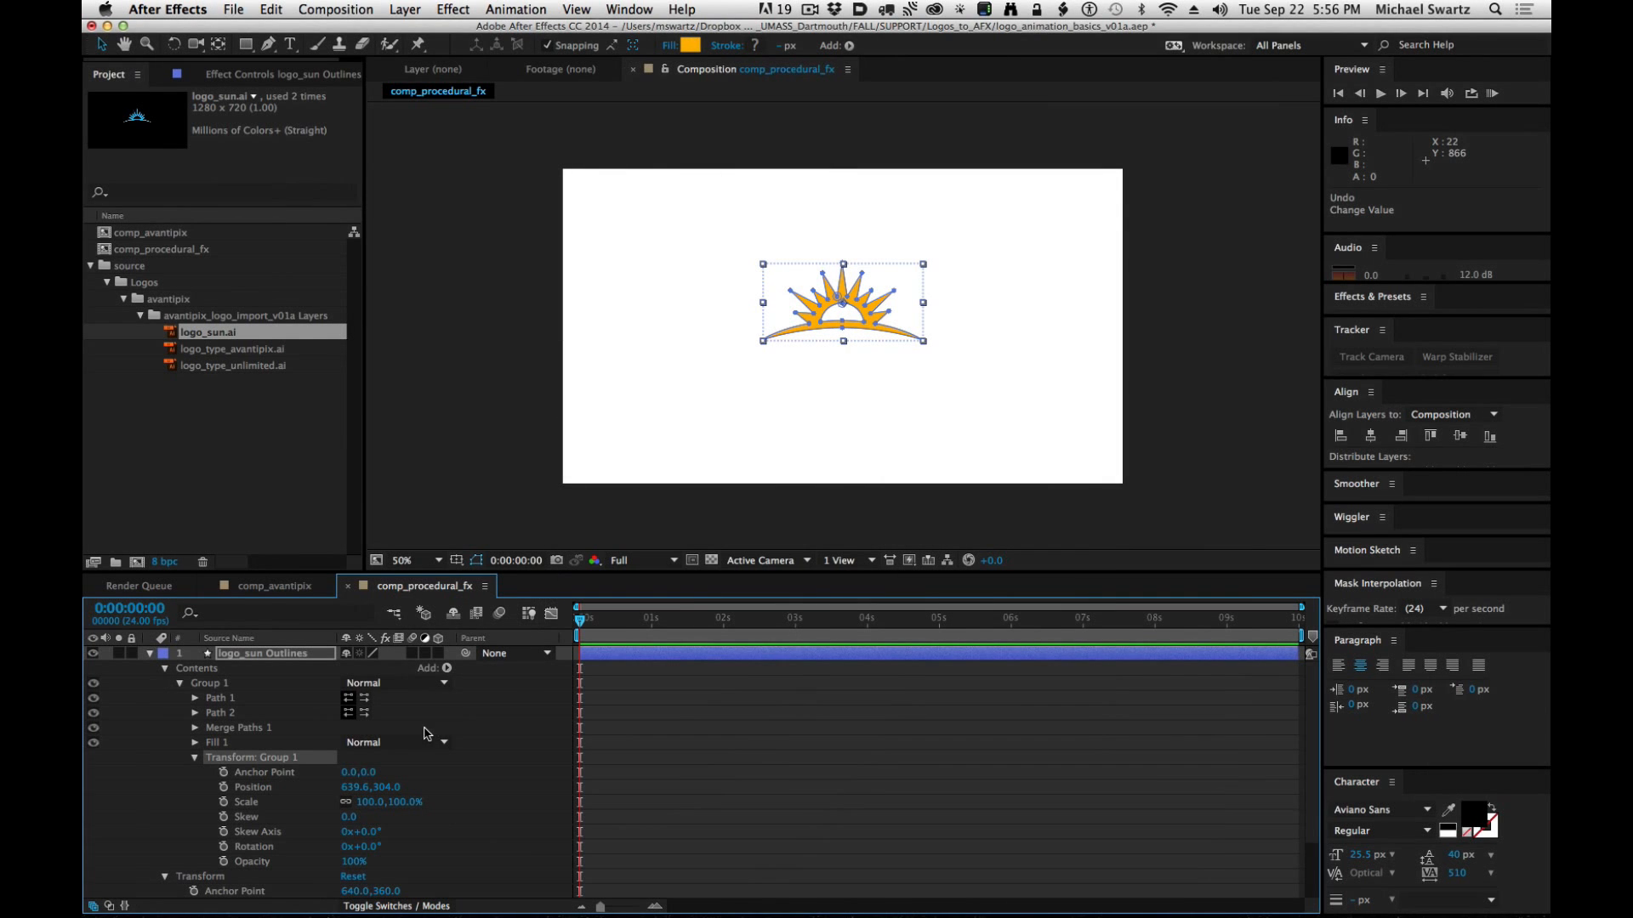
Add a Repeater to Group 1 of the sun shape and set its Copies to 10.
{"action": "left_click", "coordinate": [447, 670]}
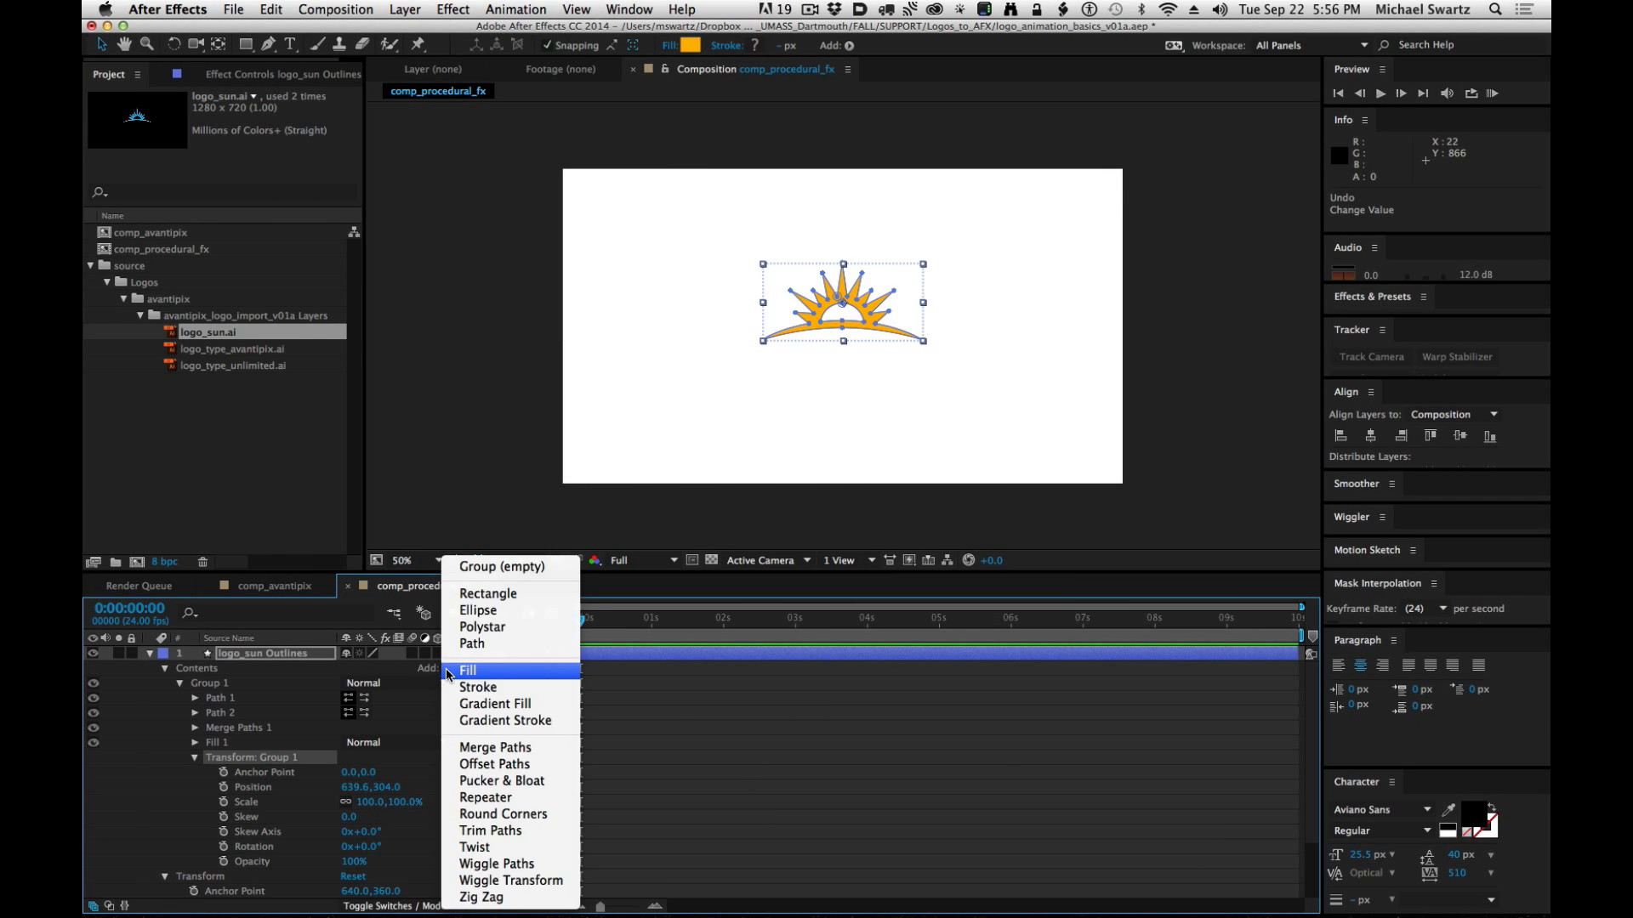
{"action": "left_click", "coordinate": [503, 797]}
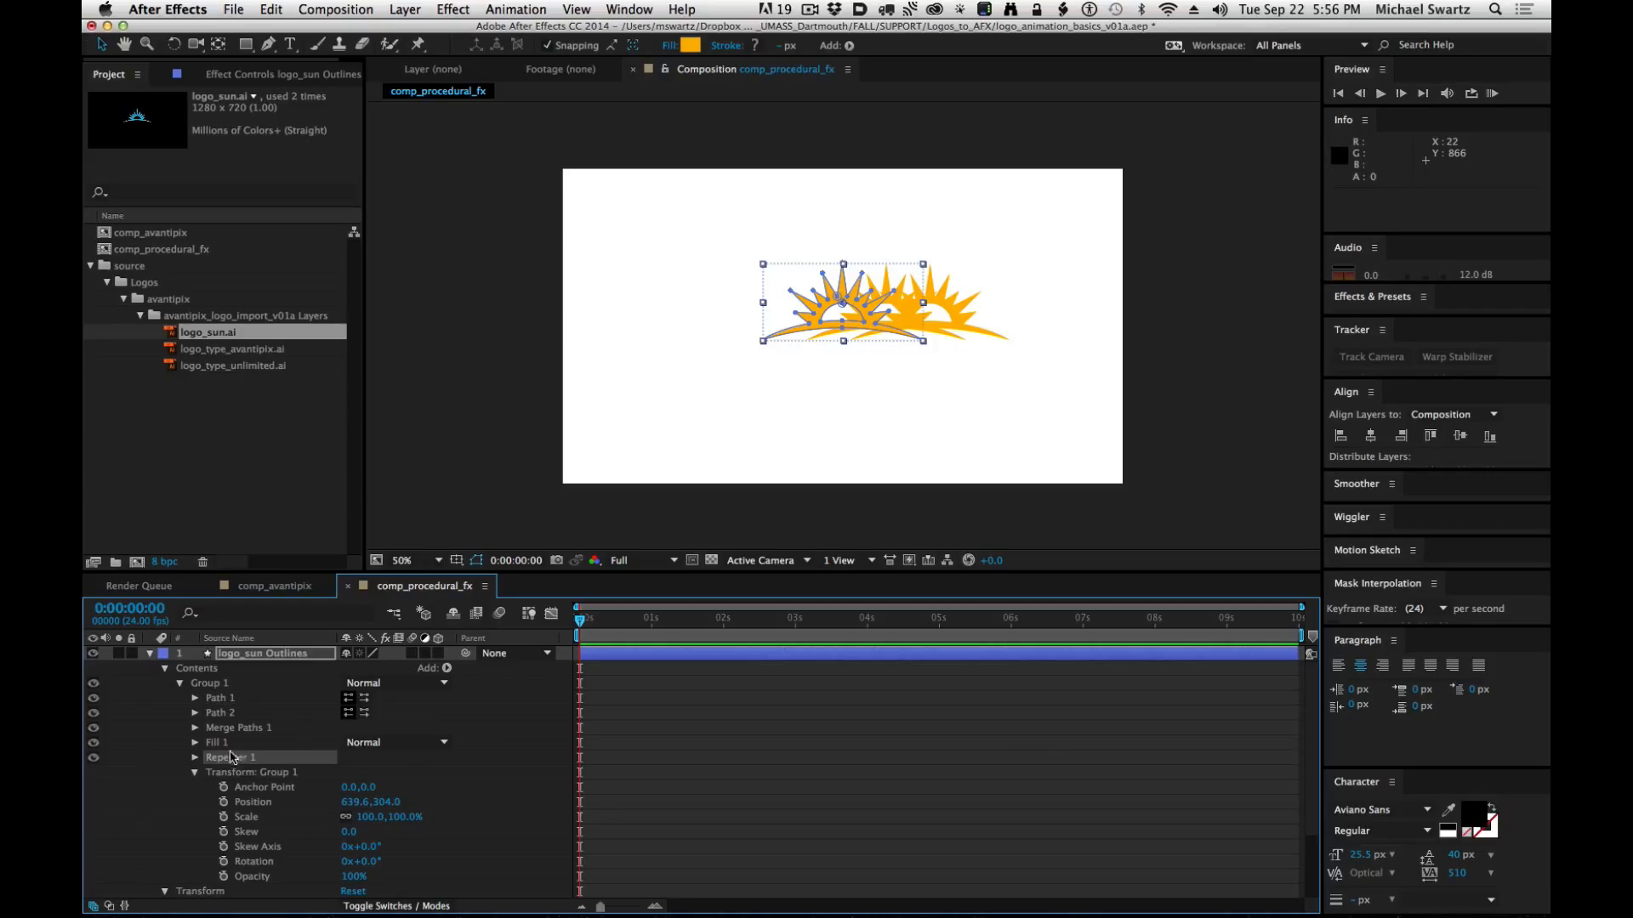
{"action": "left_click", "coordinate": [196, 757]}
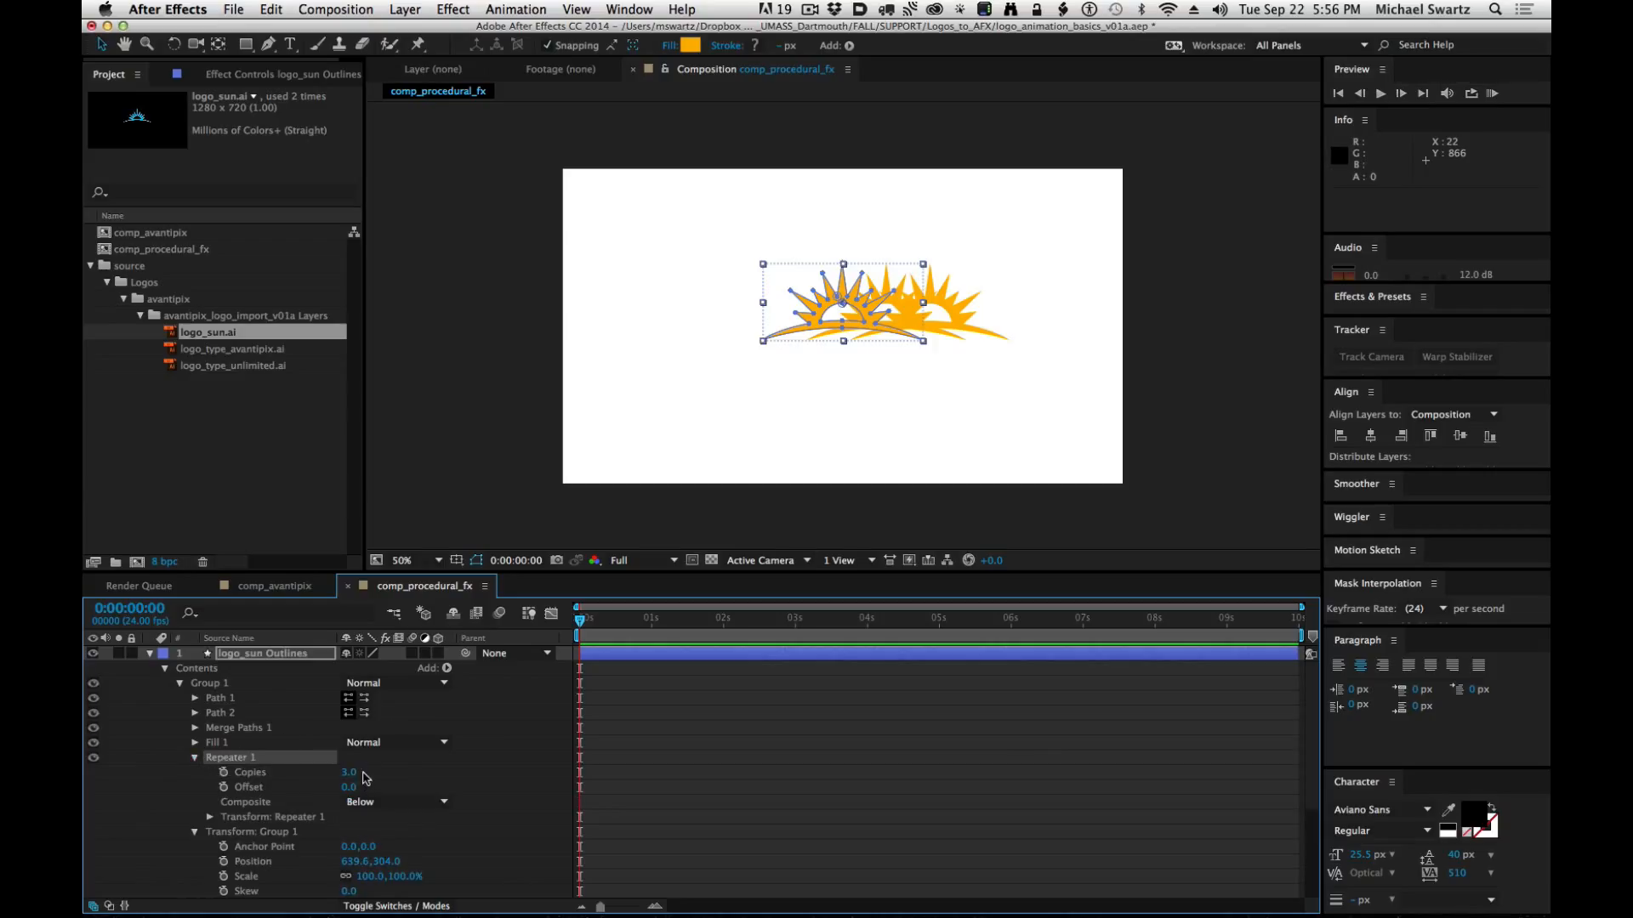
{"action": "left_click_drag", "start_coordinate": [348, 772], "coordinate": [365, 772]}
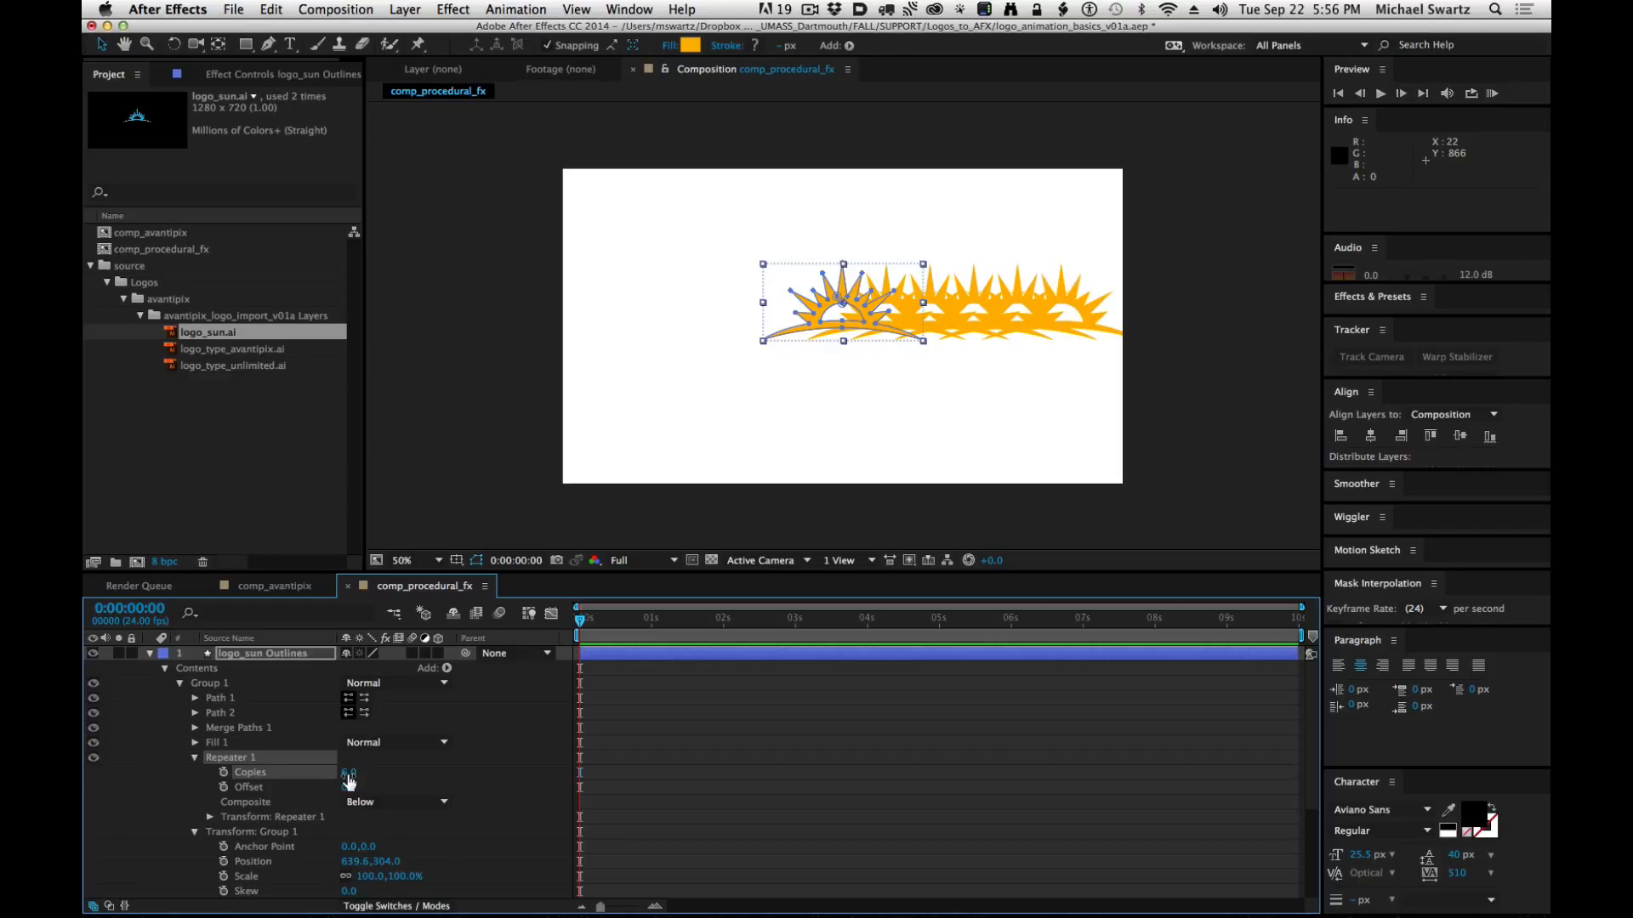
{"action": "left_click", "coordinate": [349, 775]}
{"action": "type", "text": "10"}
{"action": "key", "text": "Return"}
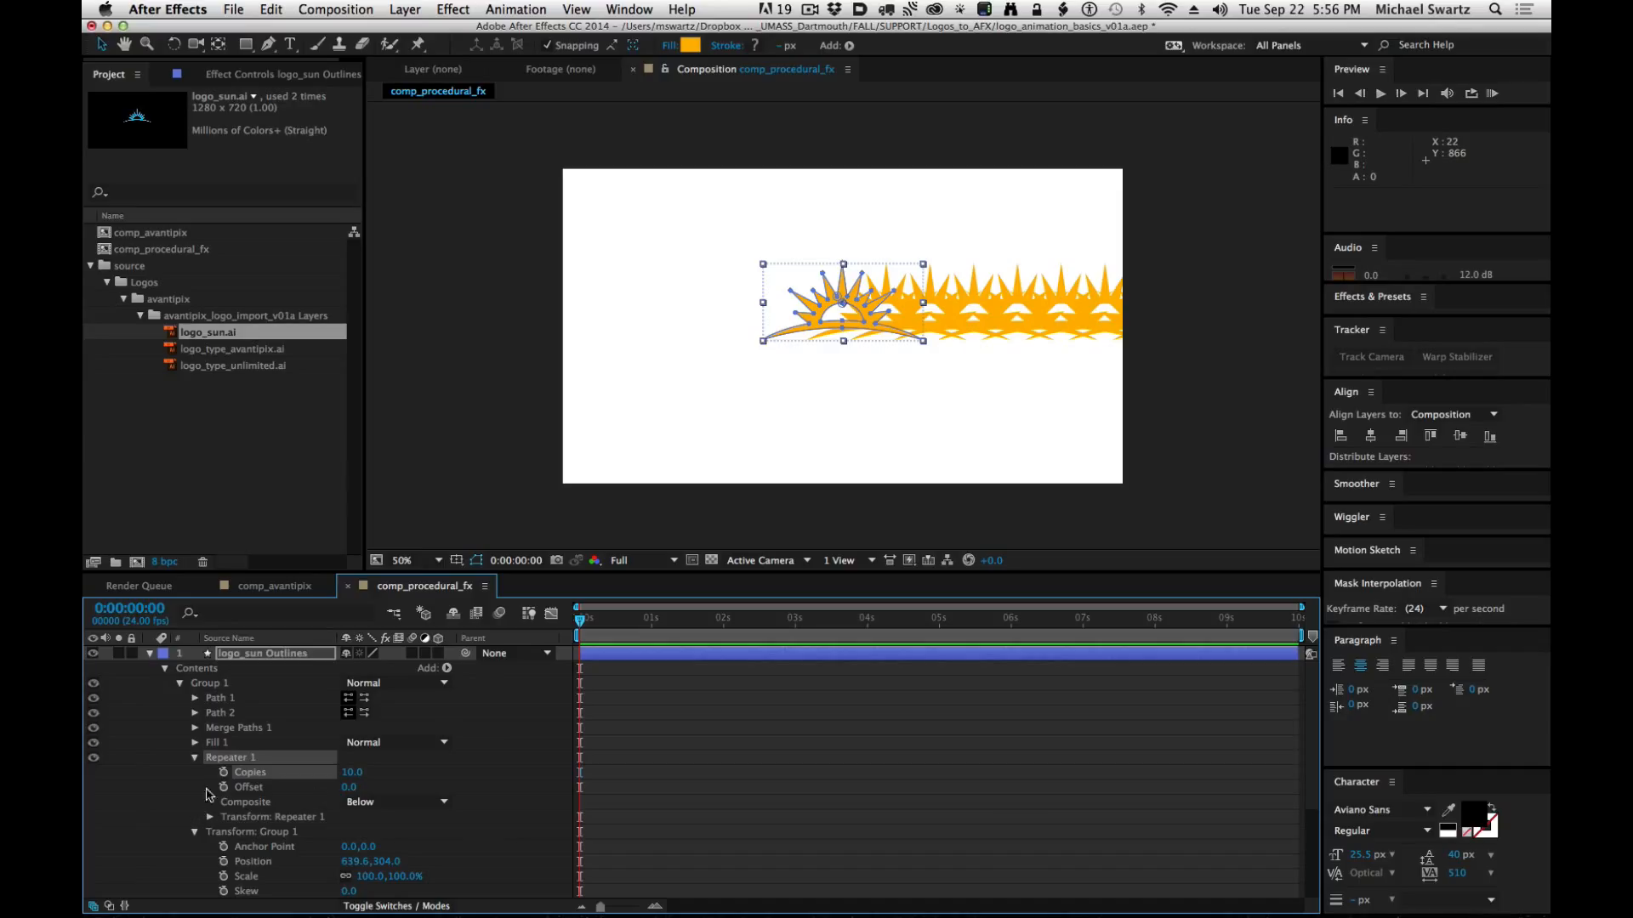
Keyframe Repeater 1's Copies and Offset at 0:00, and keyframe both again at 3:00 with the Offset set to -17.
{"action": "left_click", "coordinate": [224, 772]}
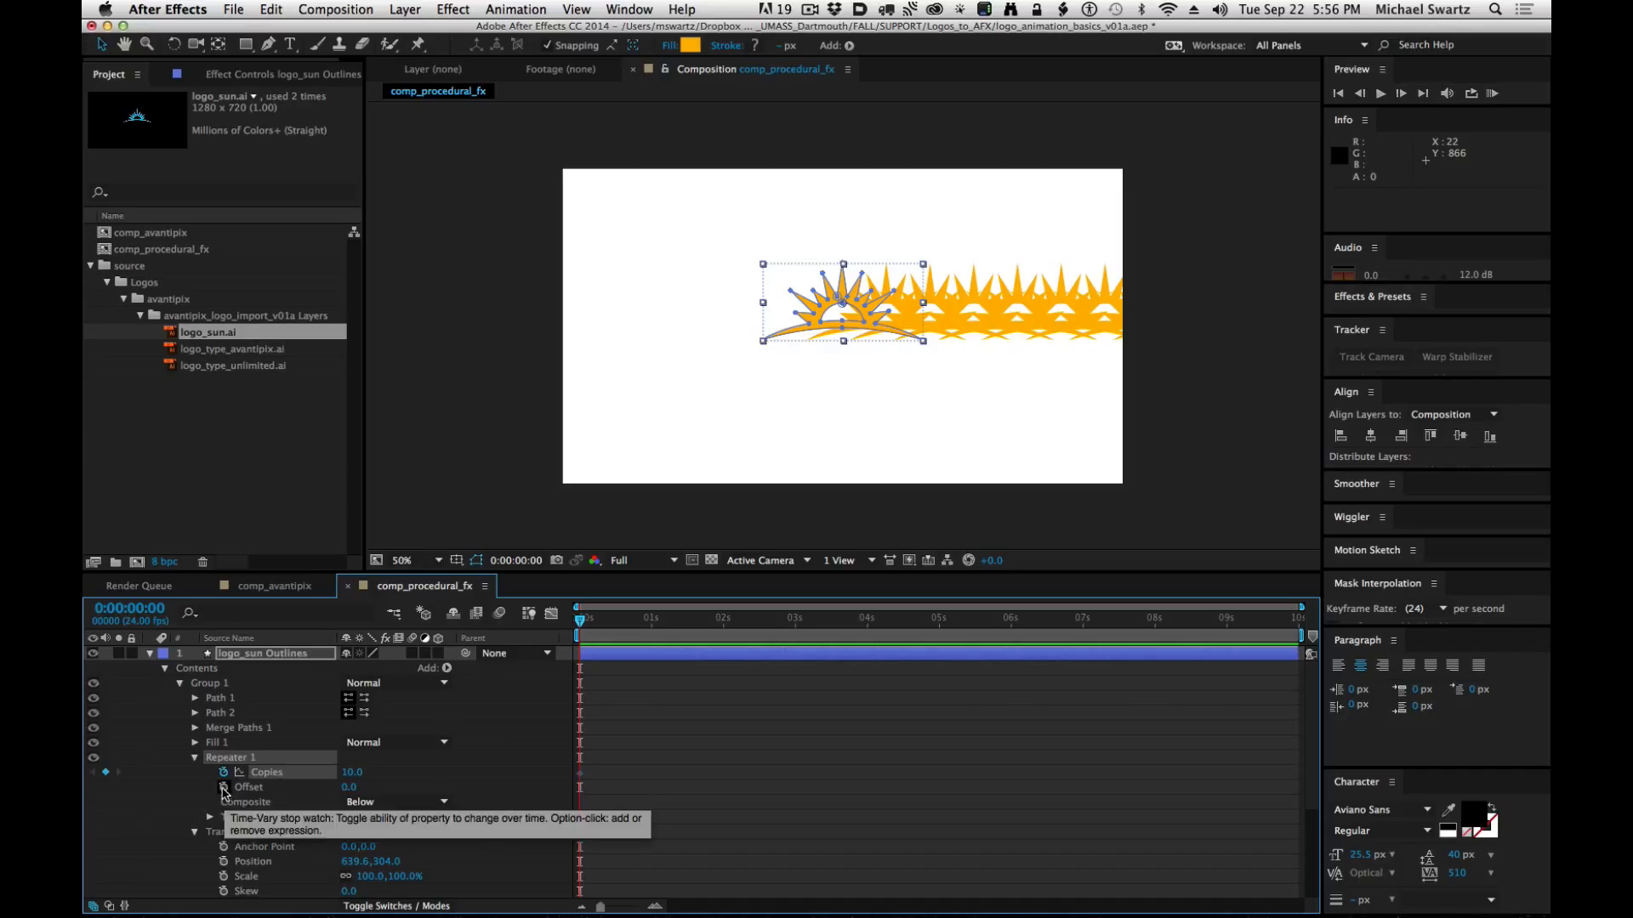
{"action": "left_click", "coordinate": [224, 787]}
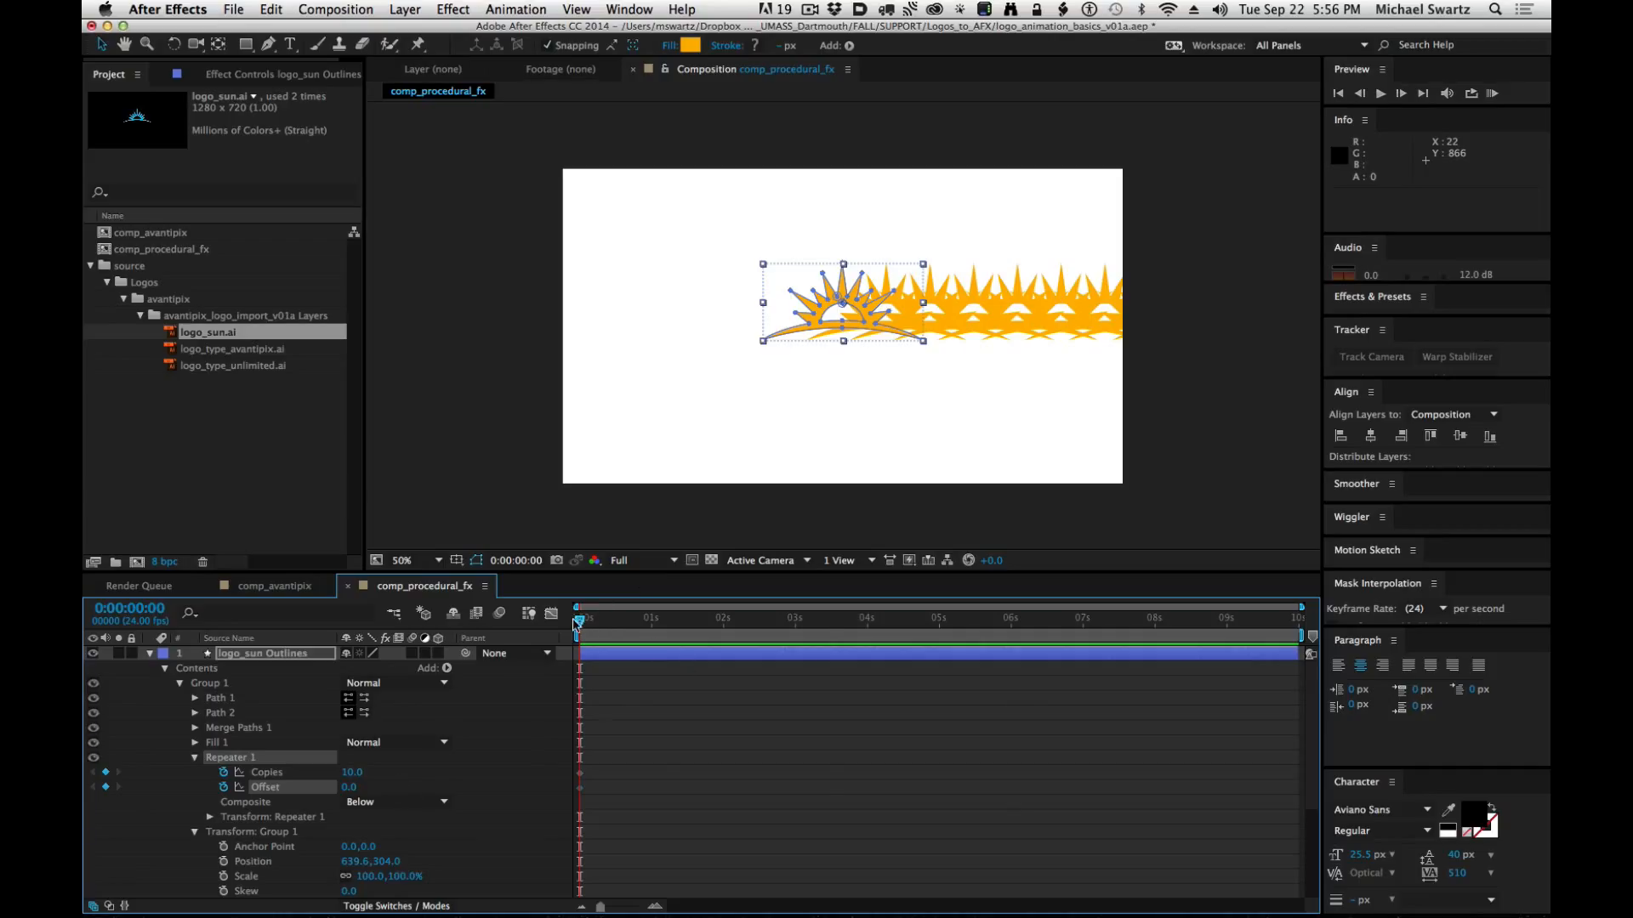
{"action": "left_click_drag", "start_coordinate": [575, 625], "coordinate": [797, 623]}
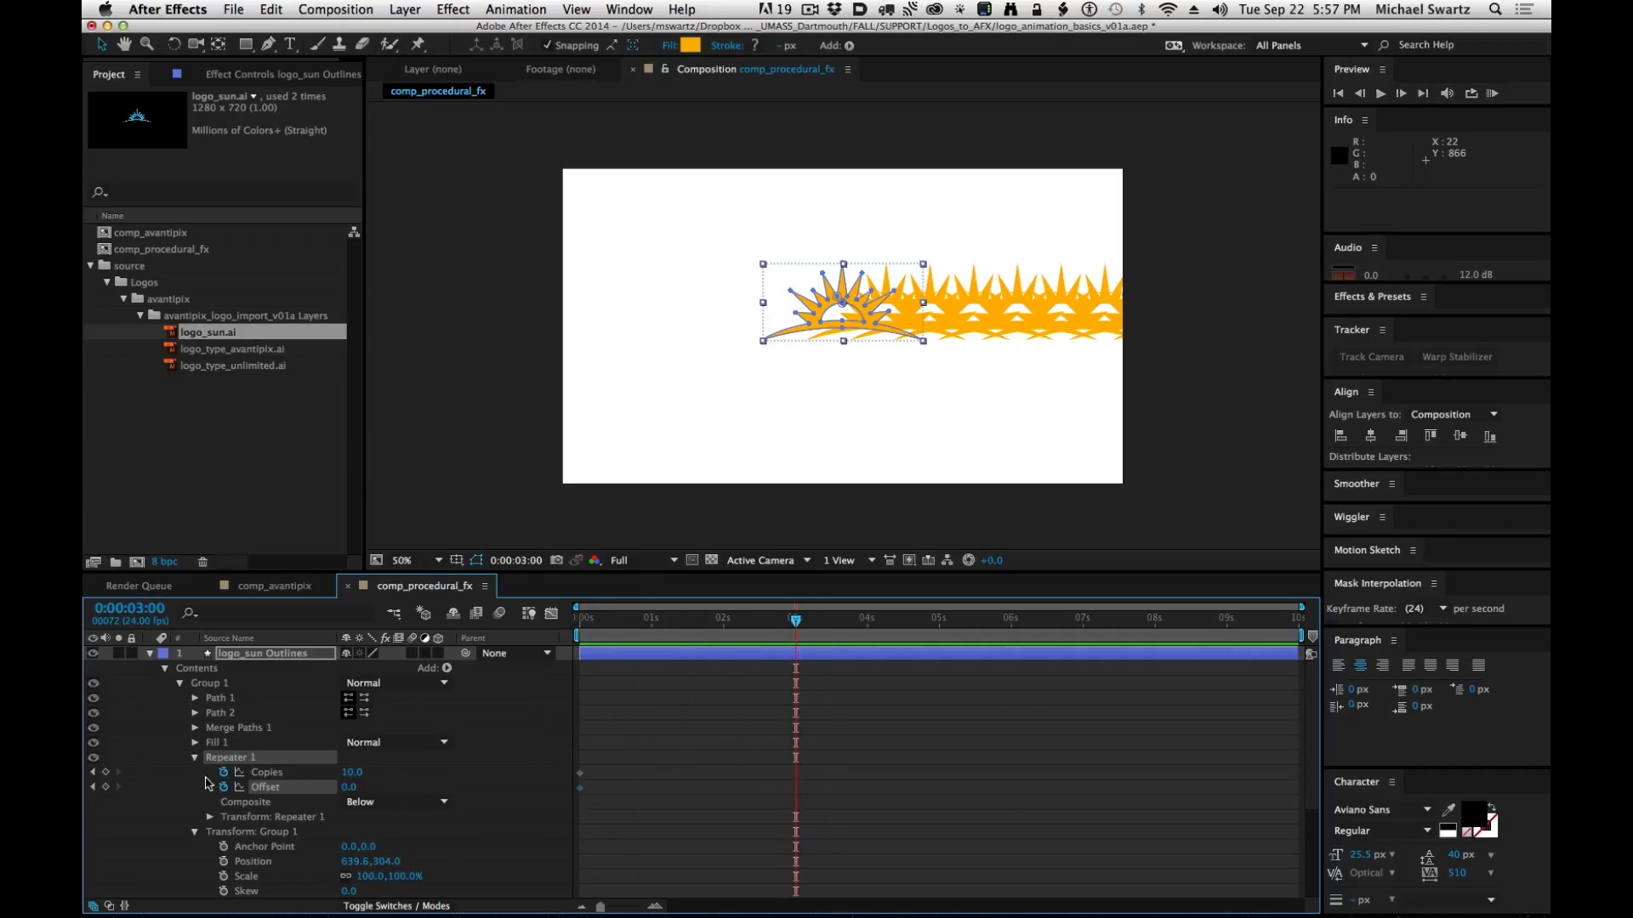
{"action": "left_click", "coordinate": [105, 772]}
{"action": "left_click", "coordinate": [105, 787]}
{"action": "left_click_drag", "start_coordinate": [349, 797], "coordinate": [333, 792]}
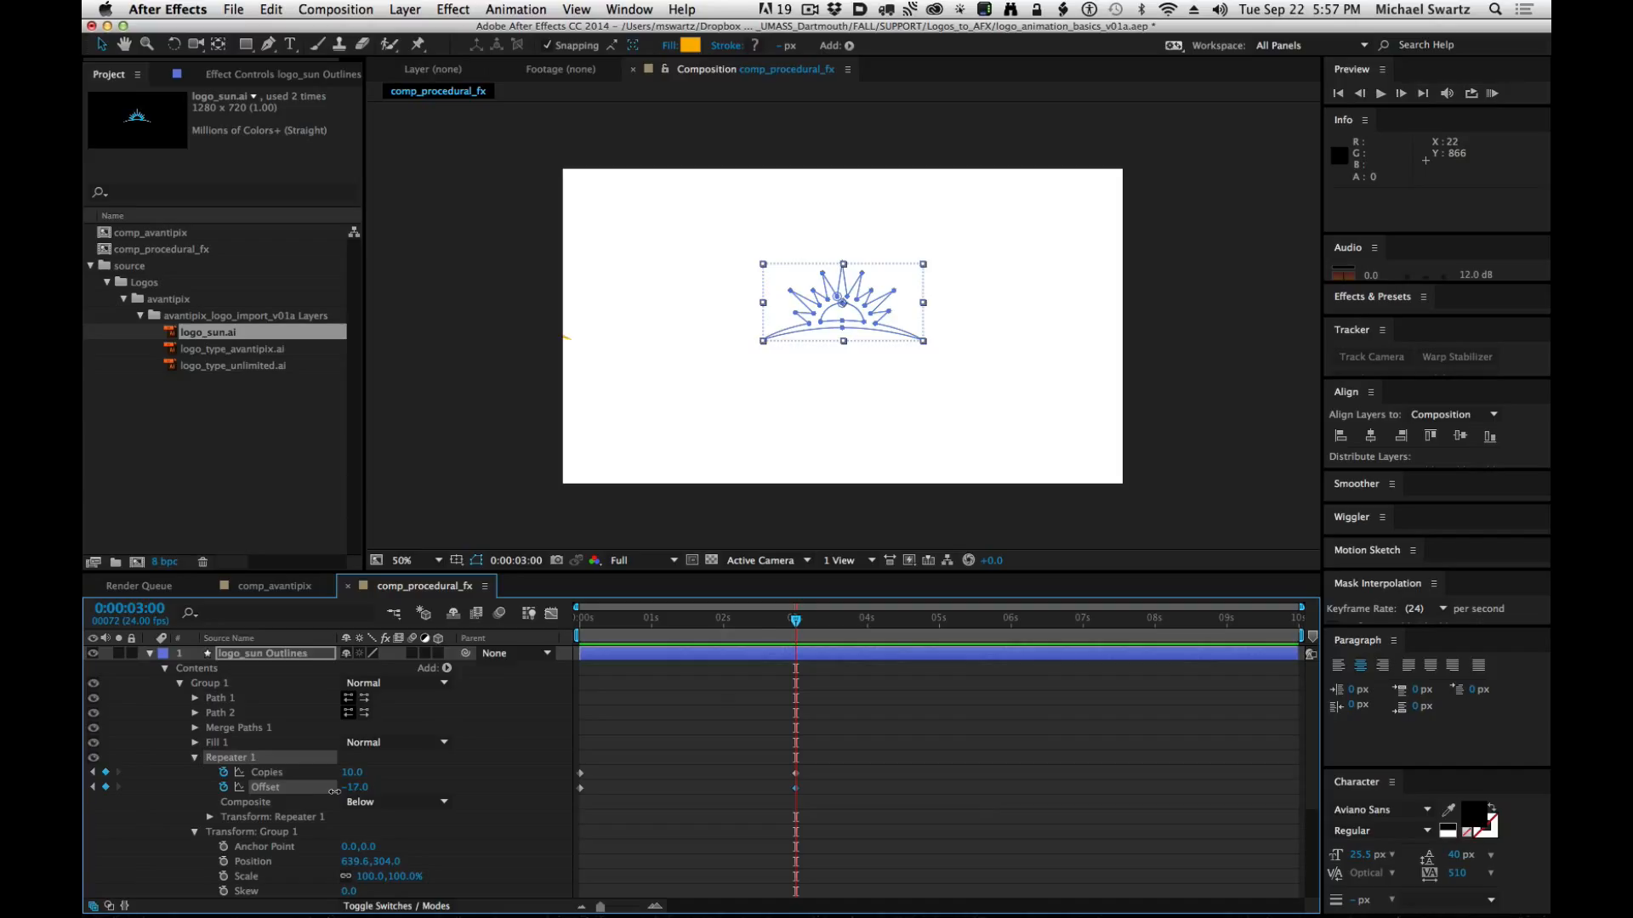
Set the Repeater's Offset to 13 at 0:00 and scrub through the resulting animation.
{"action": "left_click_drag", "start_coordinate": [795, 622], "coordinate": [413, 632]}
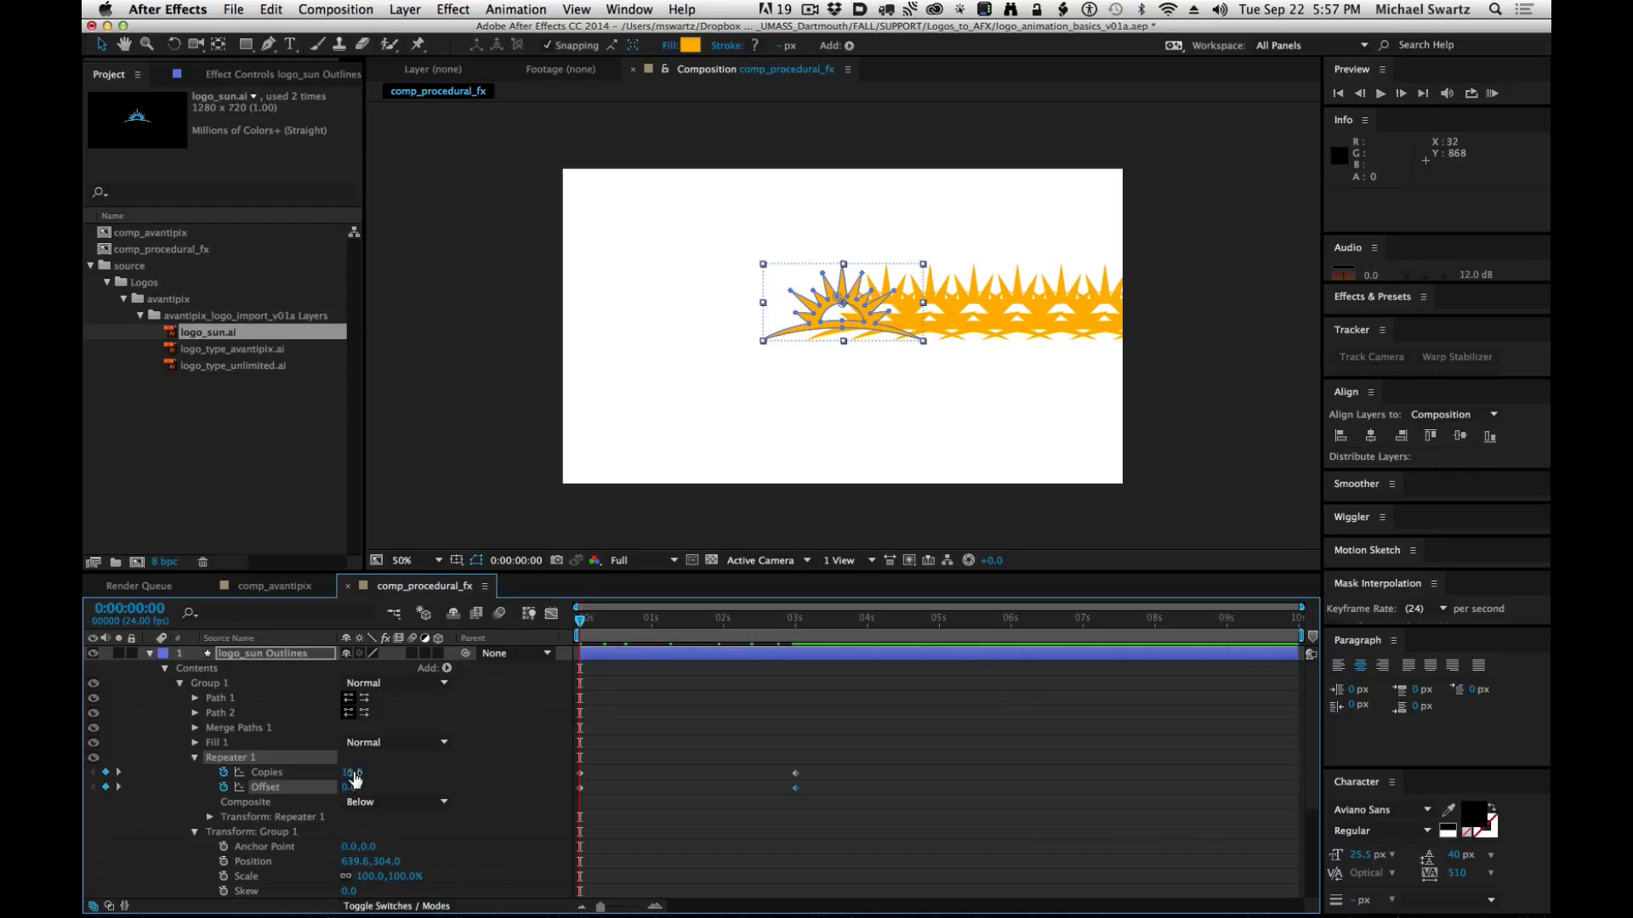
{"action": "left_click_drag", "start_coordinate": [349, 787], "coordinate": [462, 710]}
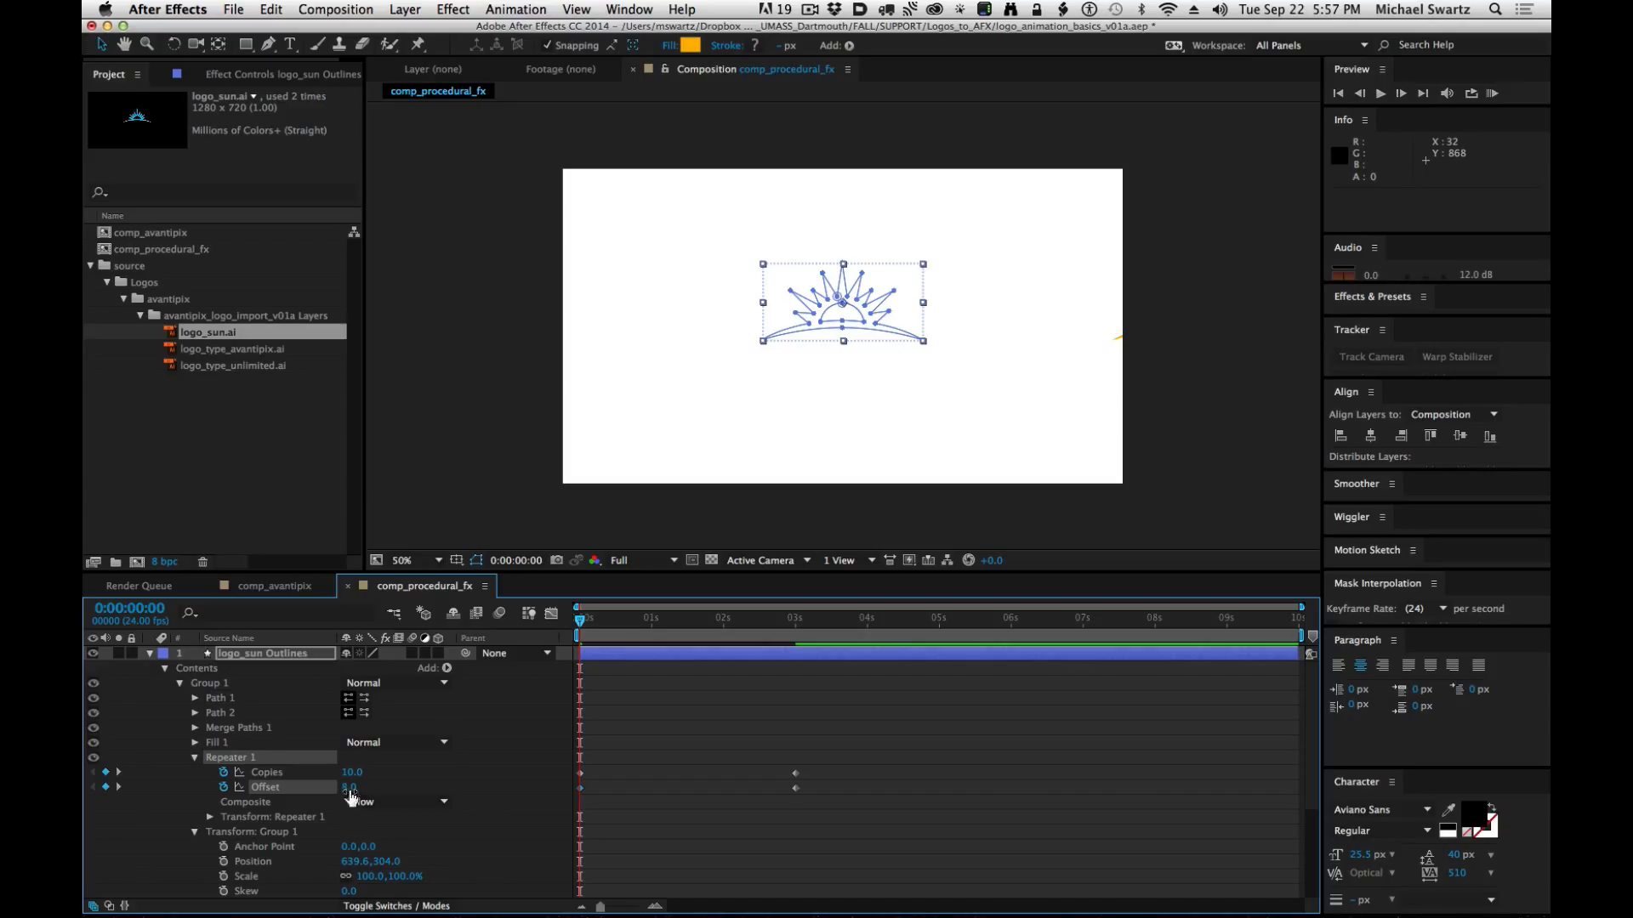
{"action": "left_click_drag", "start_coordinate": [349, 788], "coordinate": [353, 789]}
{"action": "left_click_drag", "start_coordinate": [581, 621], "coordinate": [693, 626]}
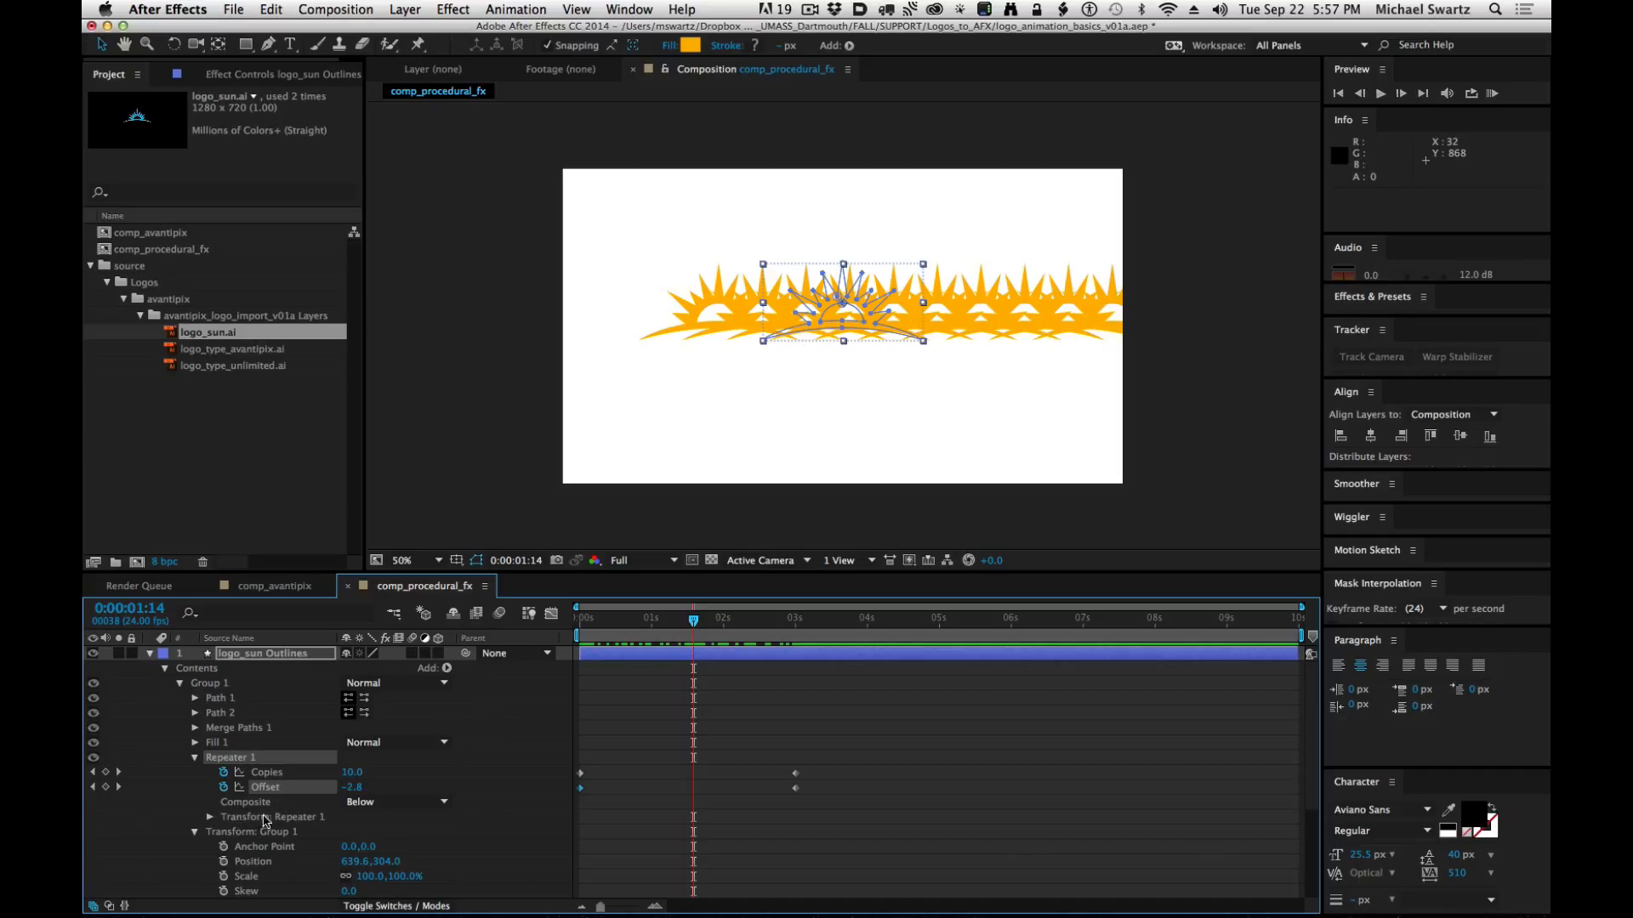
Set the End Opacity in Transform: Repeater 1 to 0%.
{"action": "left_click", "coordinate": [209, 818]}
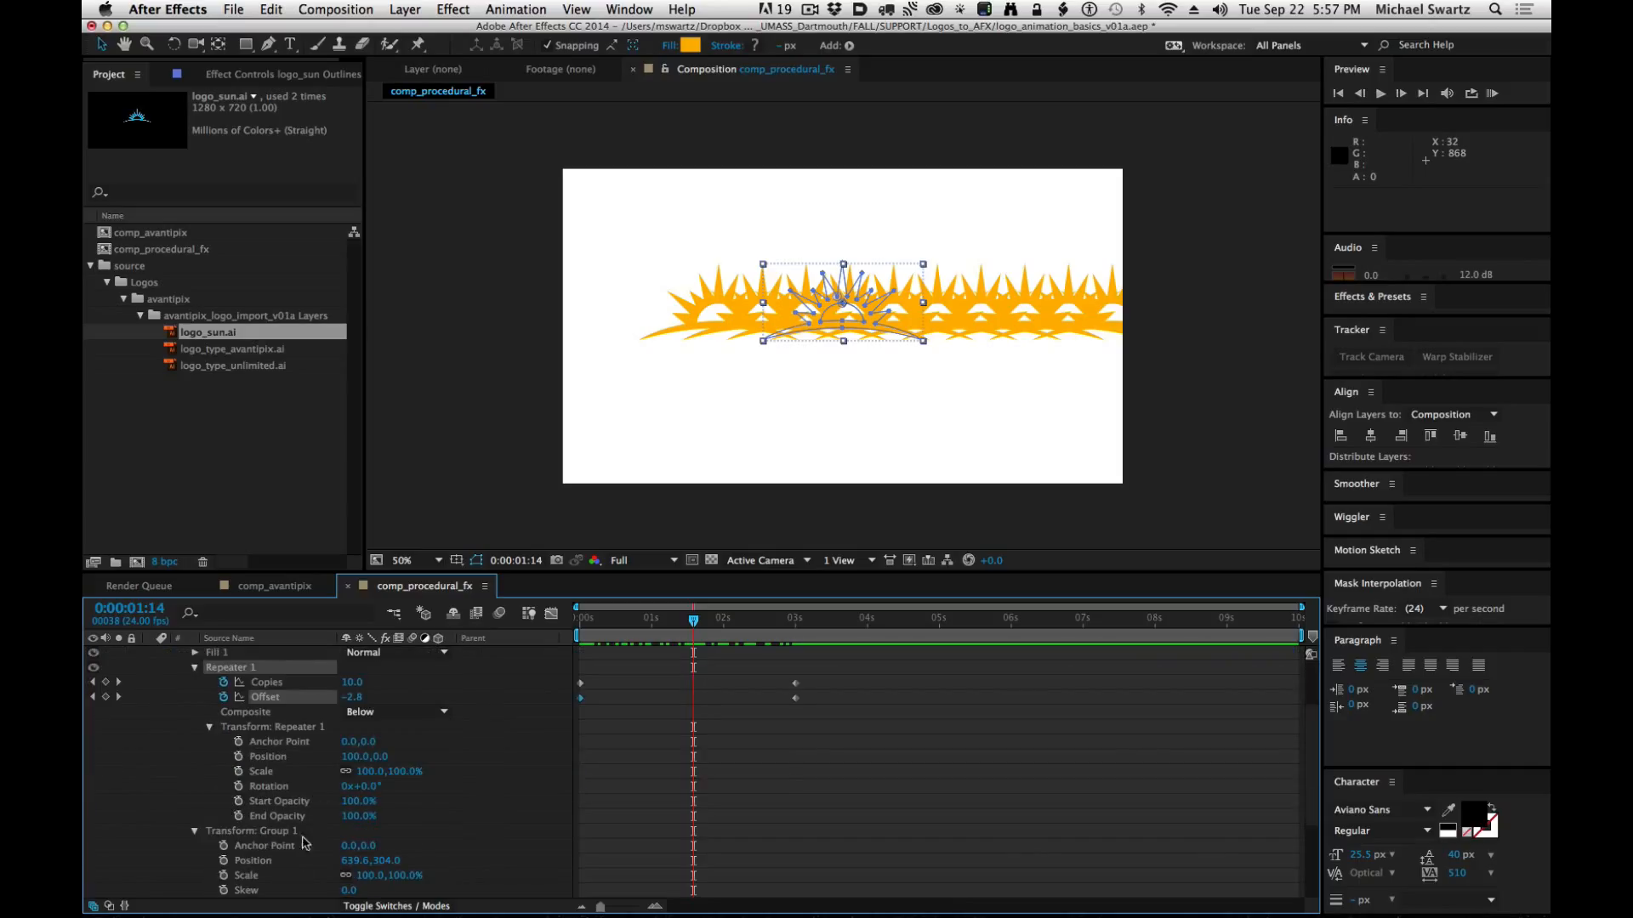
{"action": "left_click", "coordinate": [357, 817]}
{"action": "left_click_drag", "start_coordinate": [385, 816], "coordinate": [296, 816]}
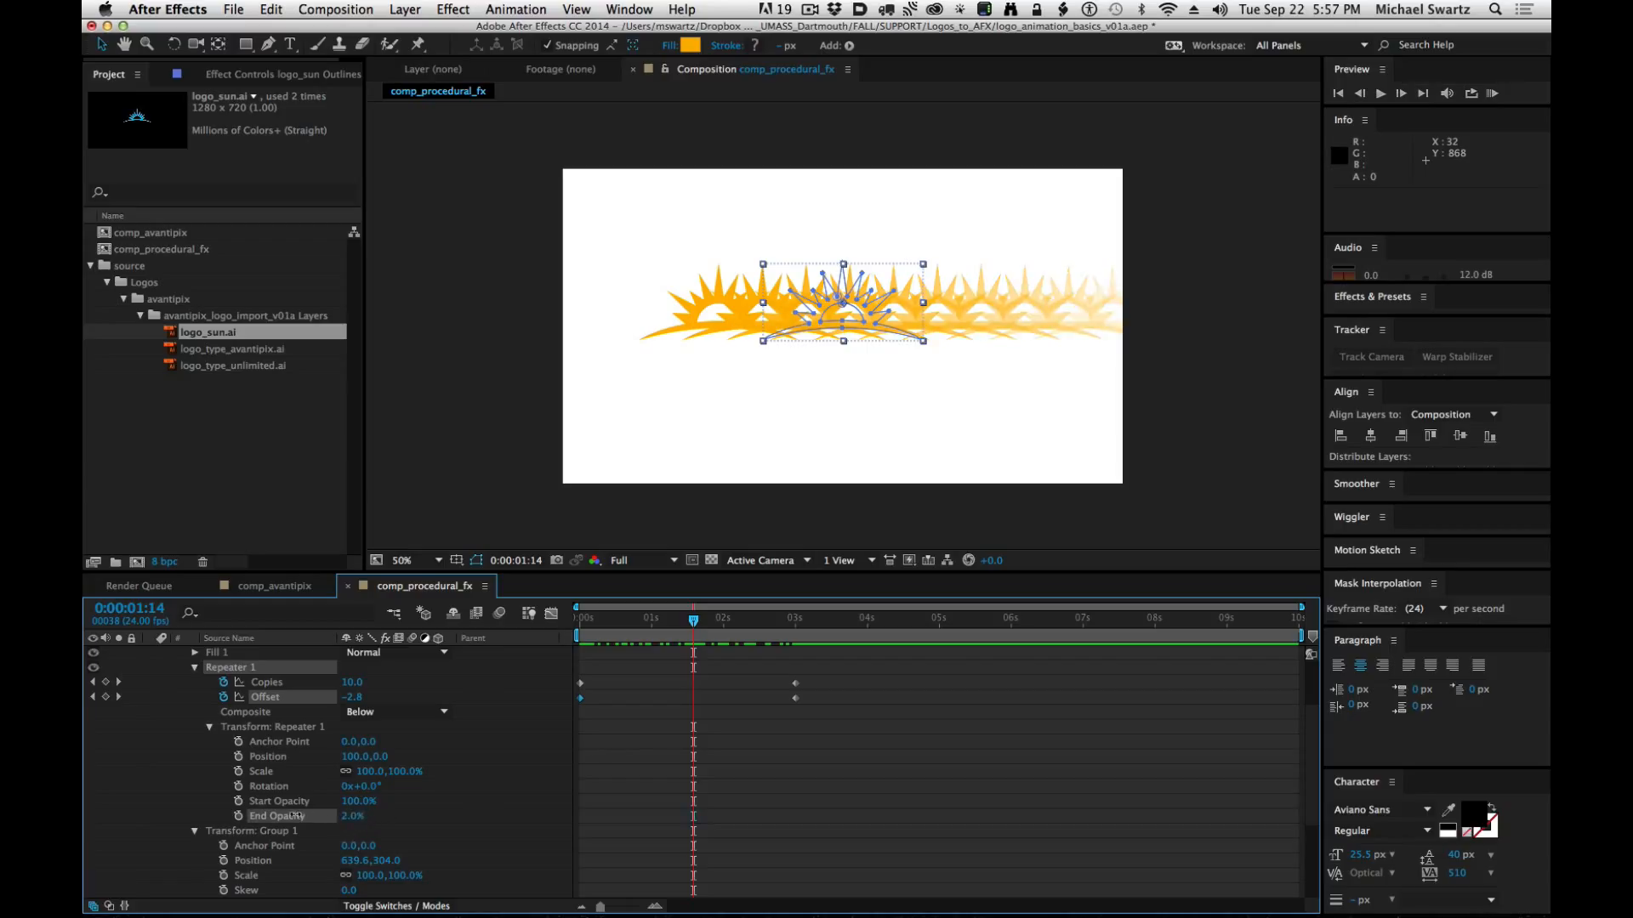
{"action": "right_click", "coordinate": [203, 815]}
{"action": "left_click", "coordinate": [101, 765]}
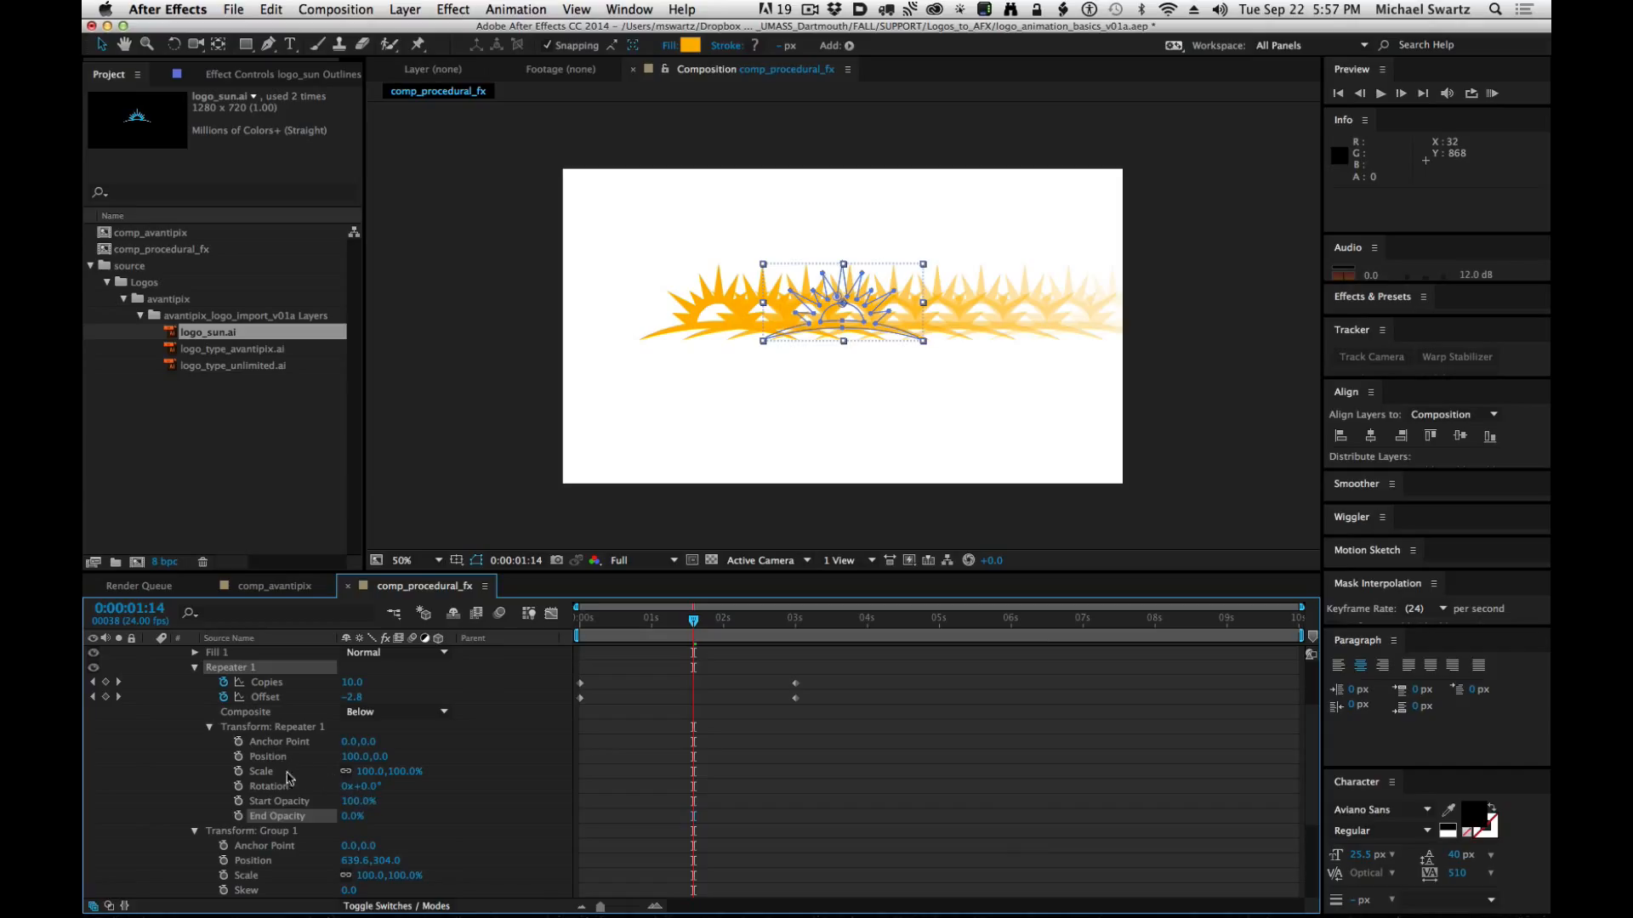
Set the Repeater transform's Scale to 49% and Rotation to -31°, and scrub back to the first frame.
{"action": "left_click_drag", "start_coordinate": [399, 775], "coordinate": [356, 775]}
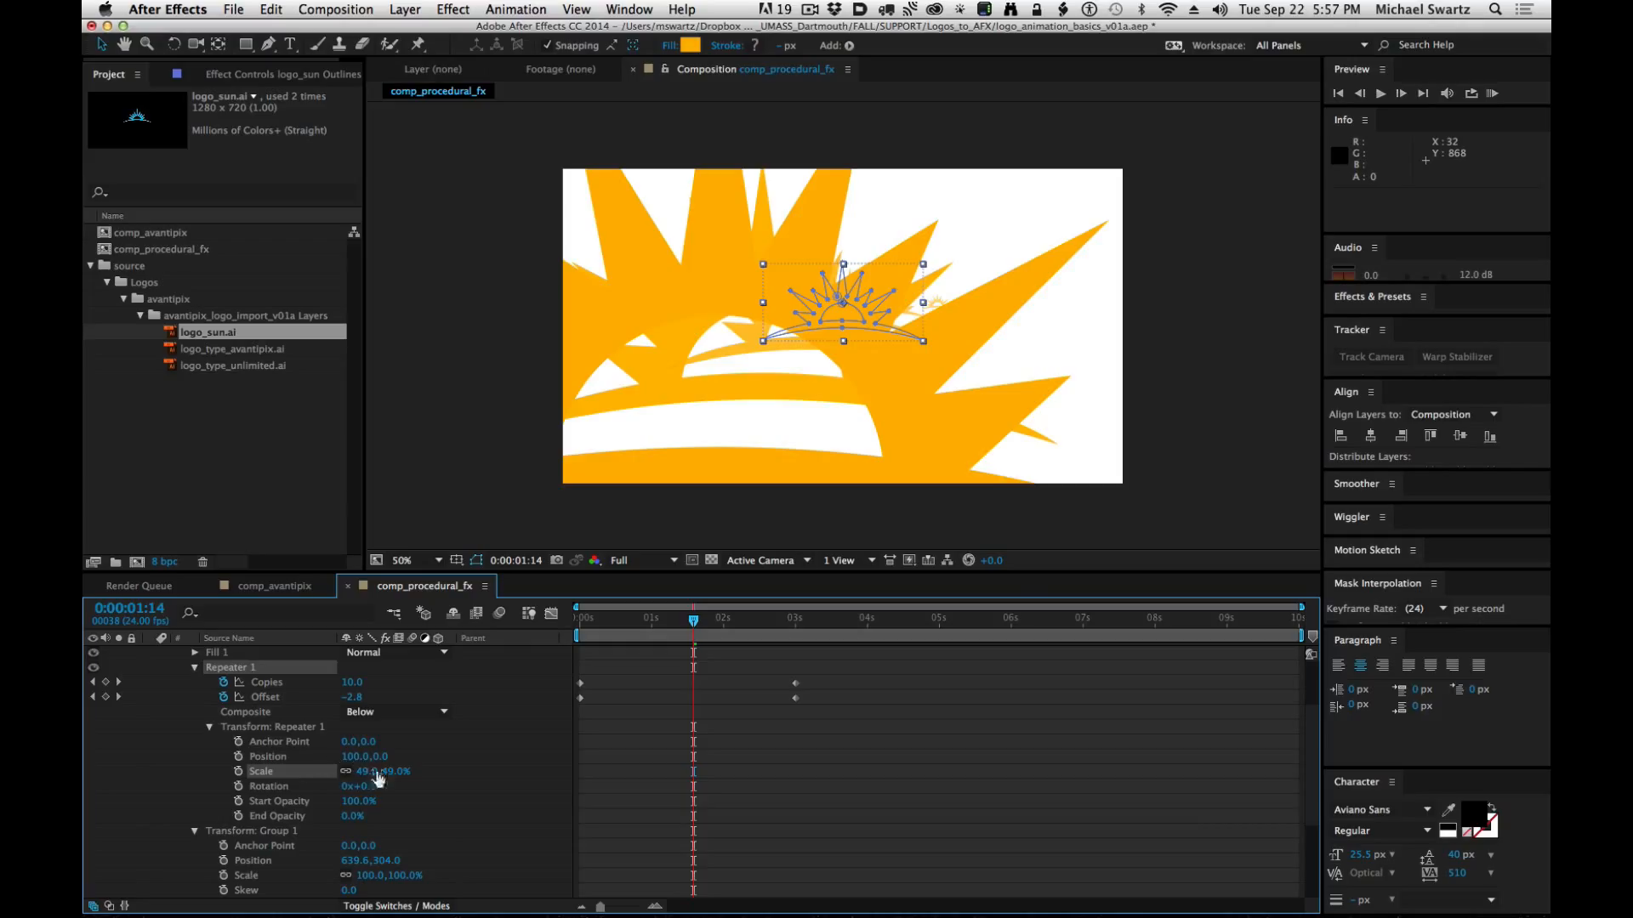
{"action": "left_click_drag", "start_coordinate": [371, 787], "coordinate": [347, 787]}
{"action": "left_click_drag", "start_coordinate": [693, 625], "coordinate": [579, 629]}
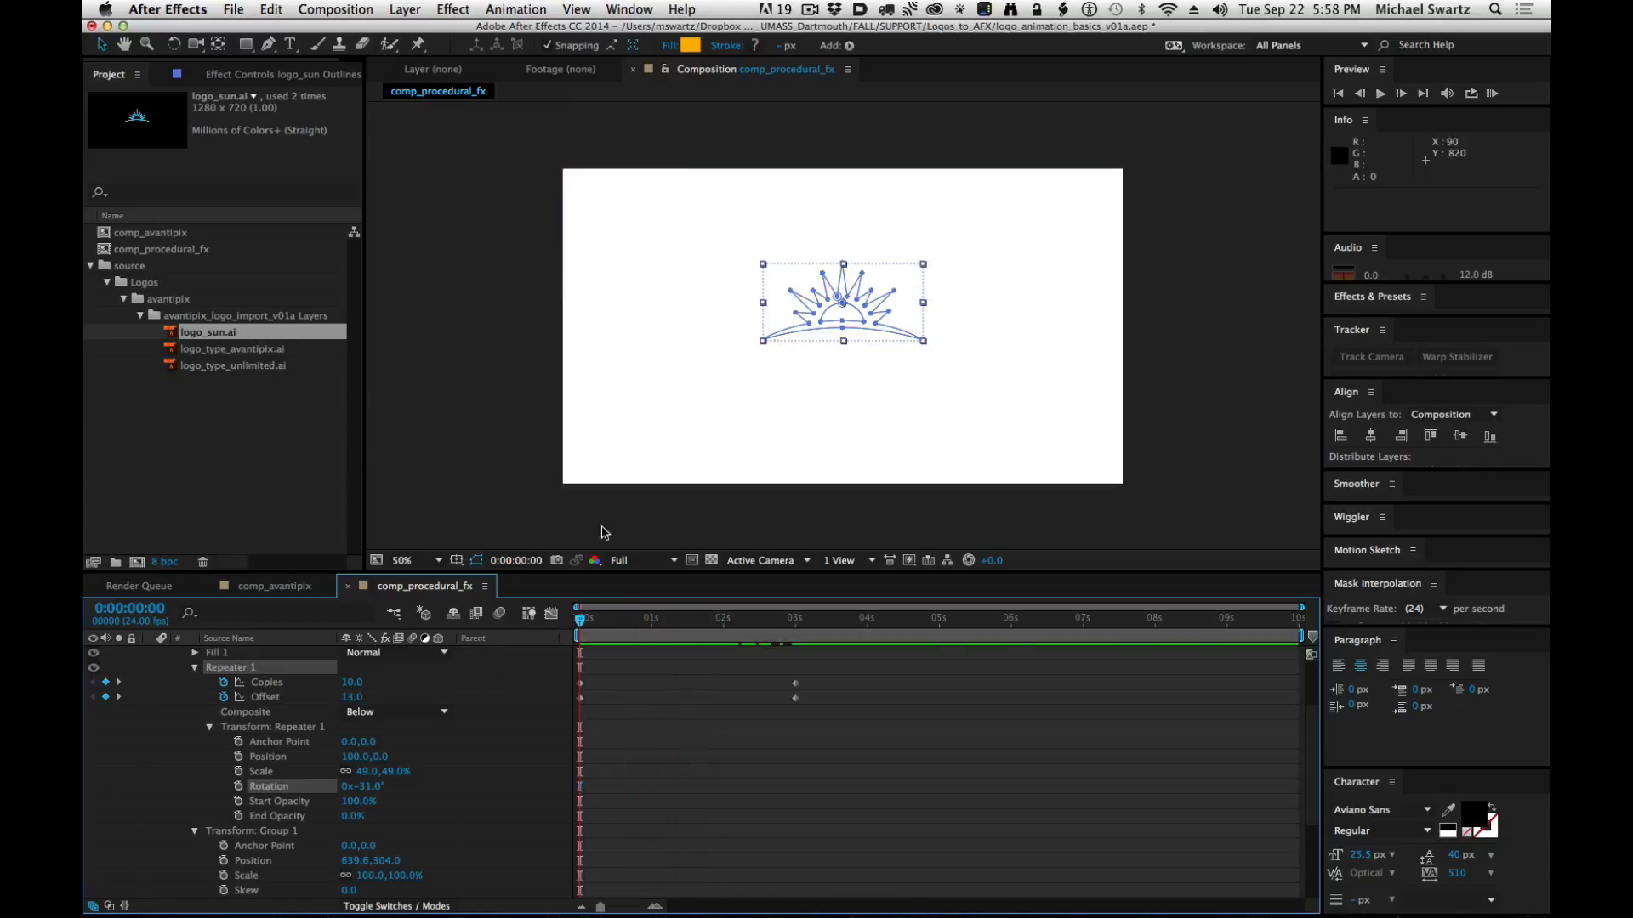
Add logo_type_avantipix.ai and logo_type_unlimited.ai above the sun outlines layer and shift both layers to begin at 2:12.
{"action": "left_click", "coordinate": [207, 351]}
{"action": "left_click", "coordinate": [222, 374], "text": "shift"}
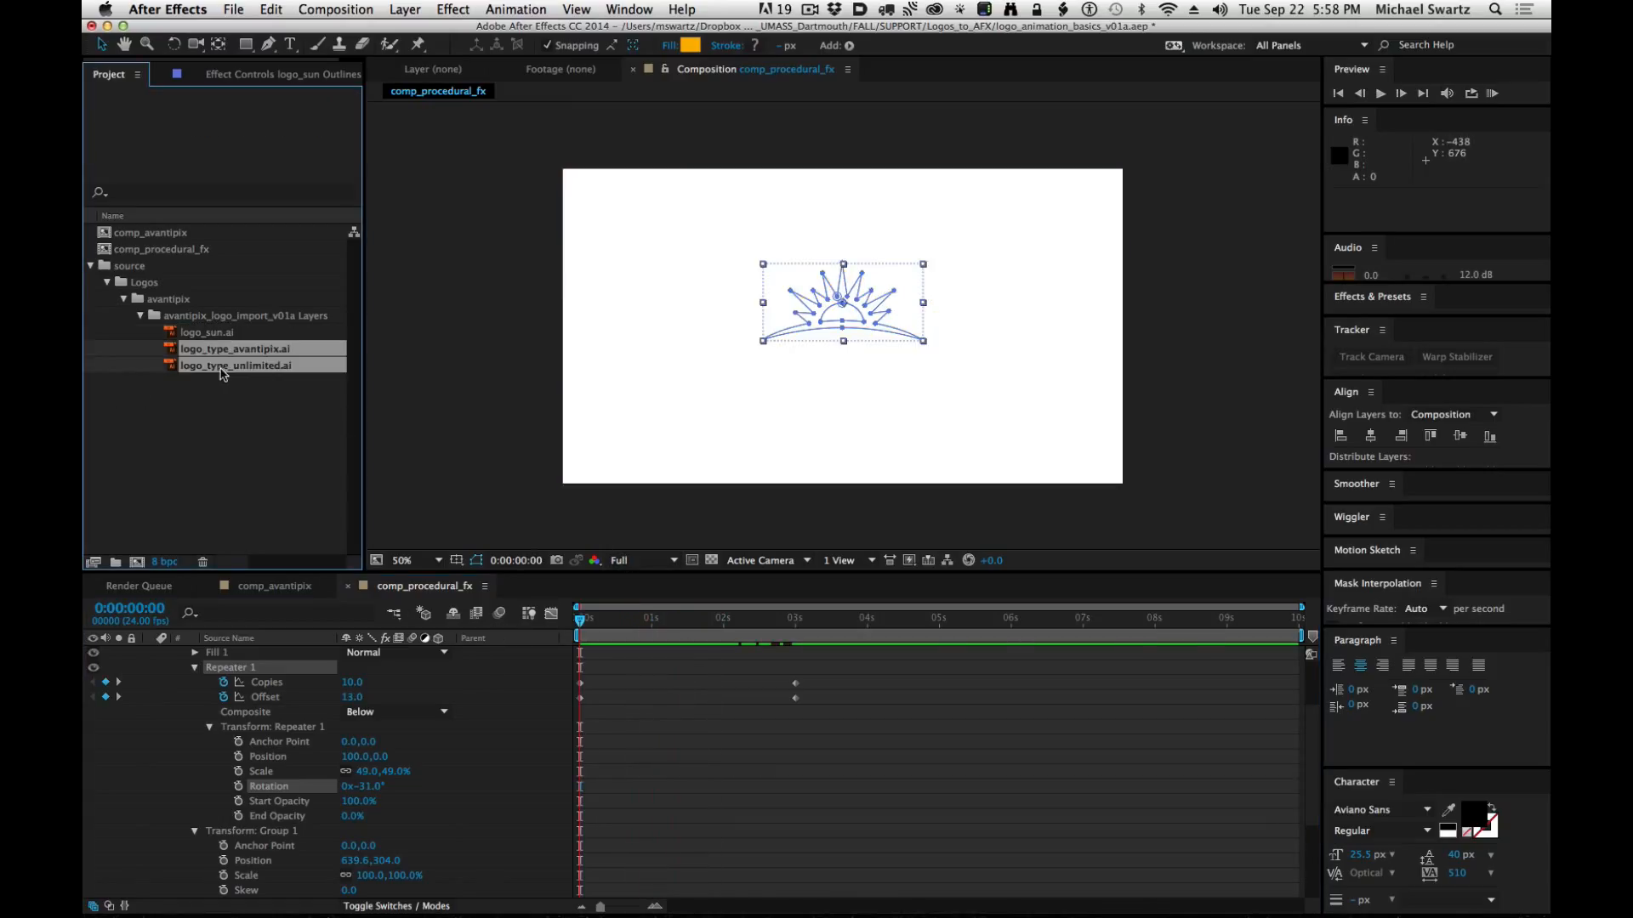
{"action": "left_click_drag", "start_coordinate": [192, 371], "coordinate": [842, 336]}
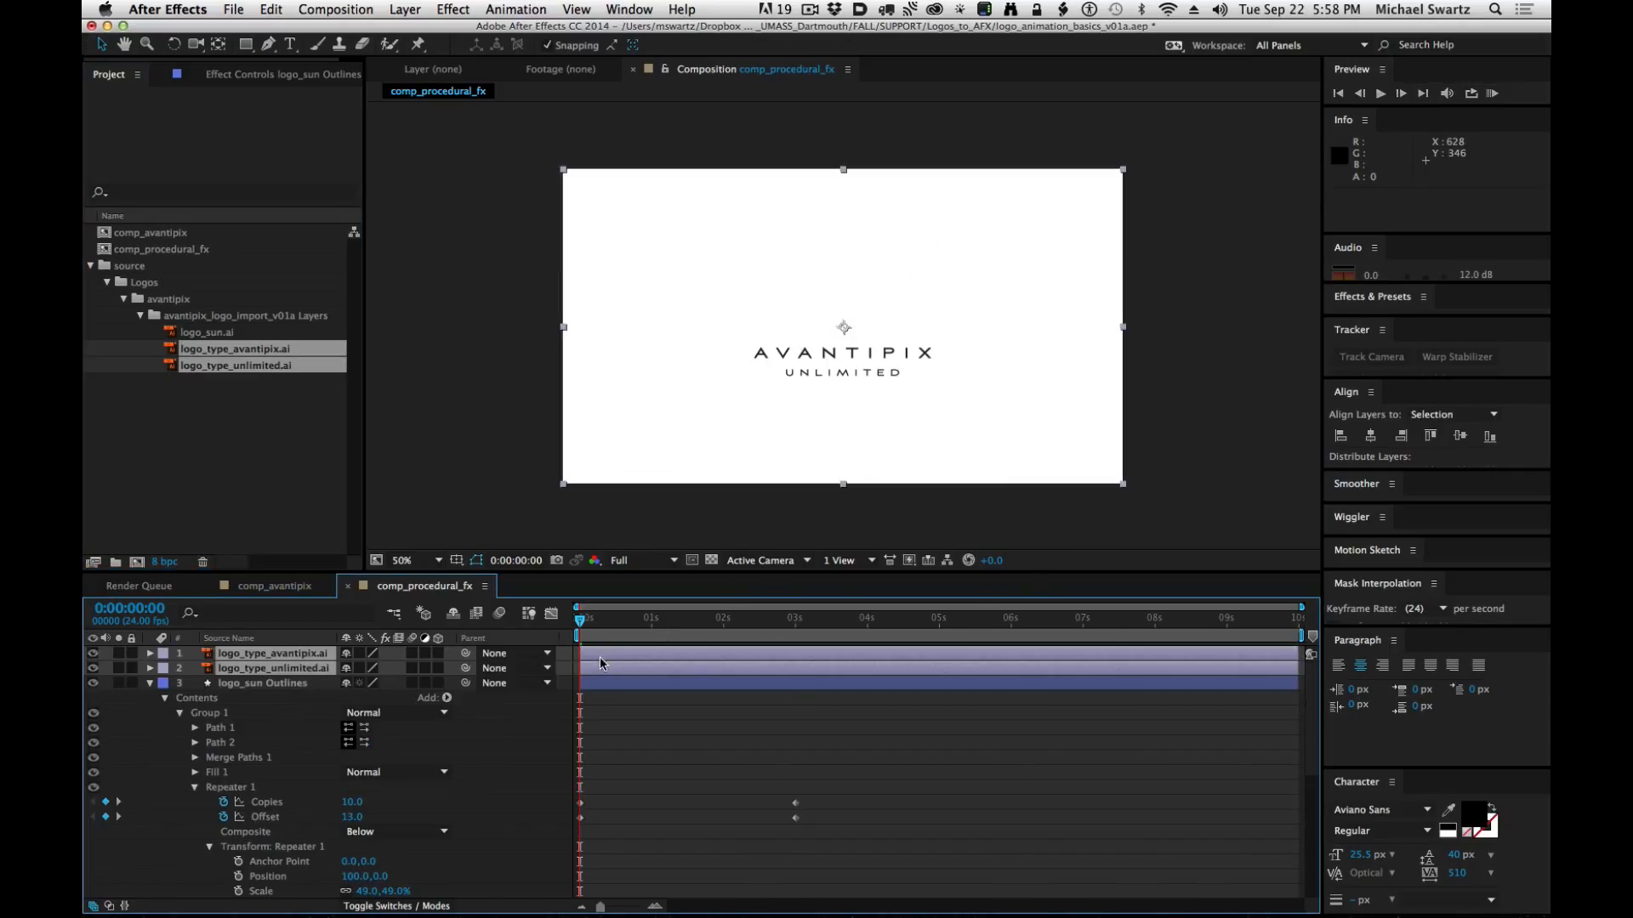
{"action": "left_click_drag", "start_coordinate": [598, 660], "coordinate": [768, 643]}
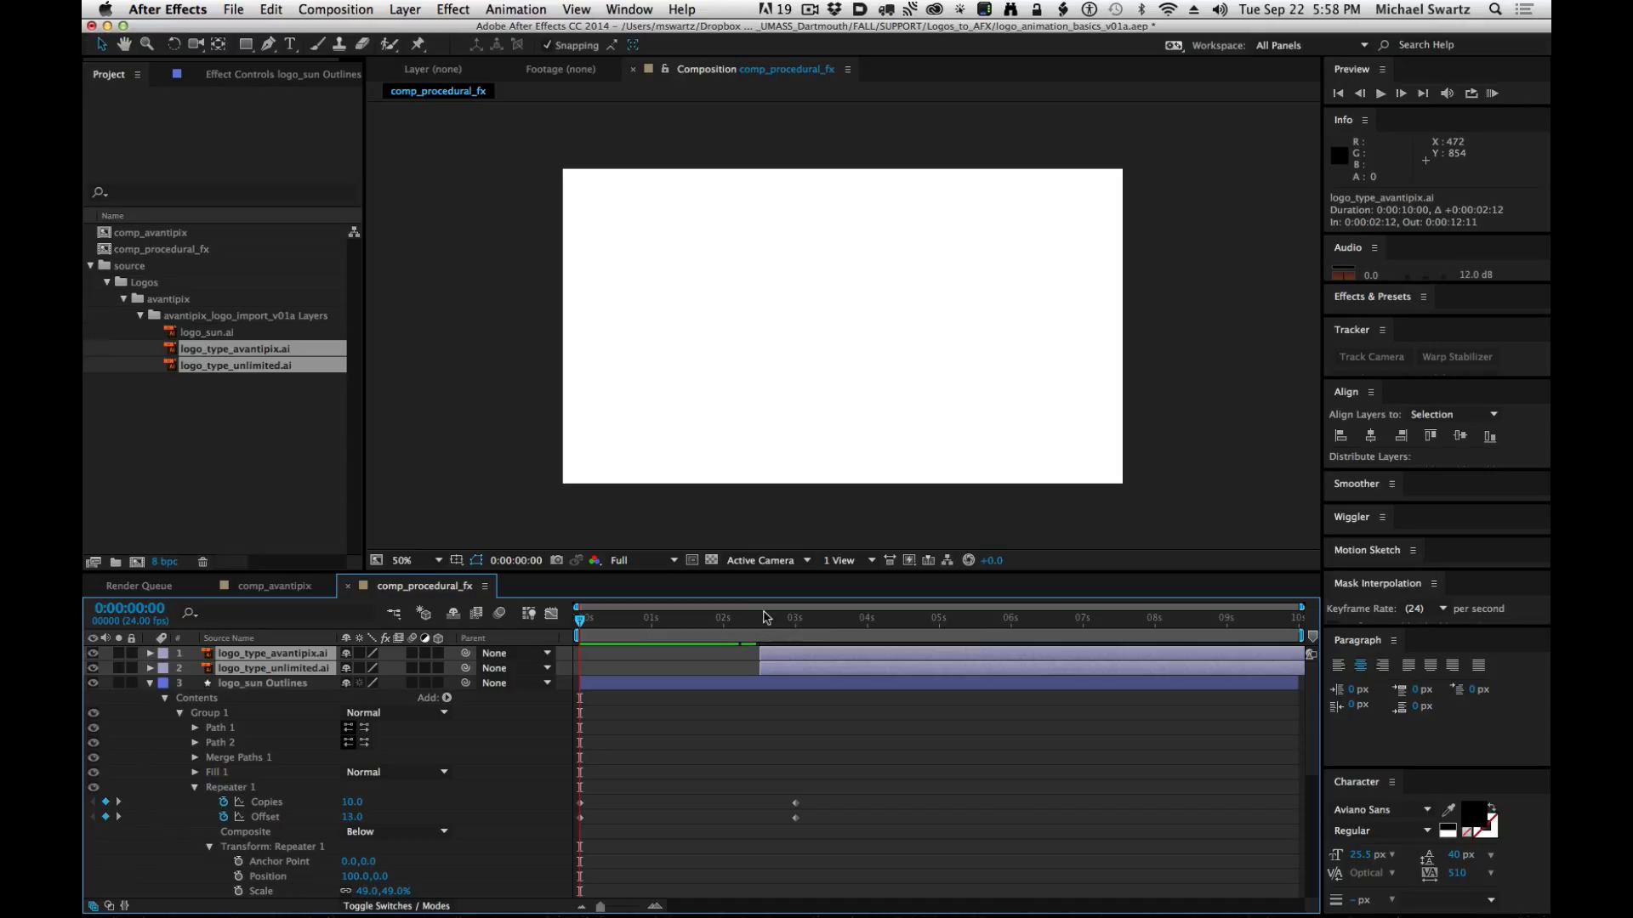
Fade in both logo type layers with Opacity keyframes of 0% at 2:12 and 100% at 3:15.
{"action": "left_click_drag", "start_coordinate": [638, 627], "coordinate": [761, 627]}
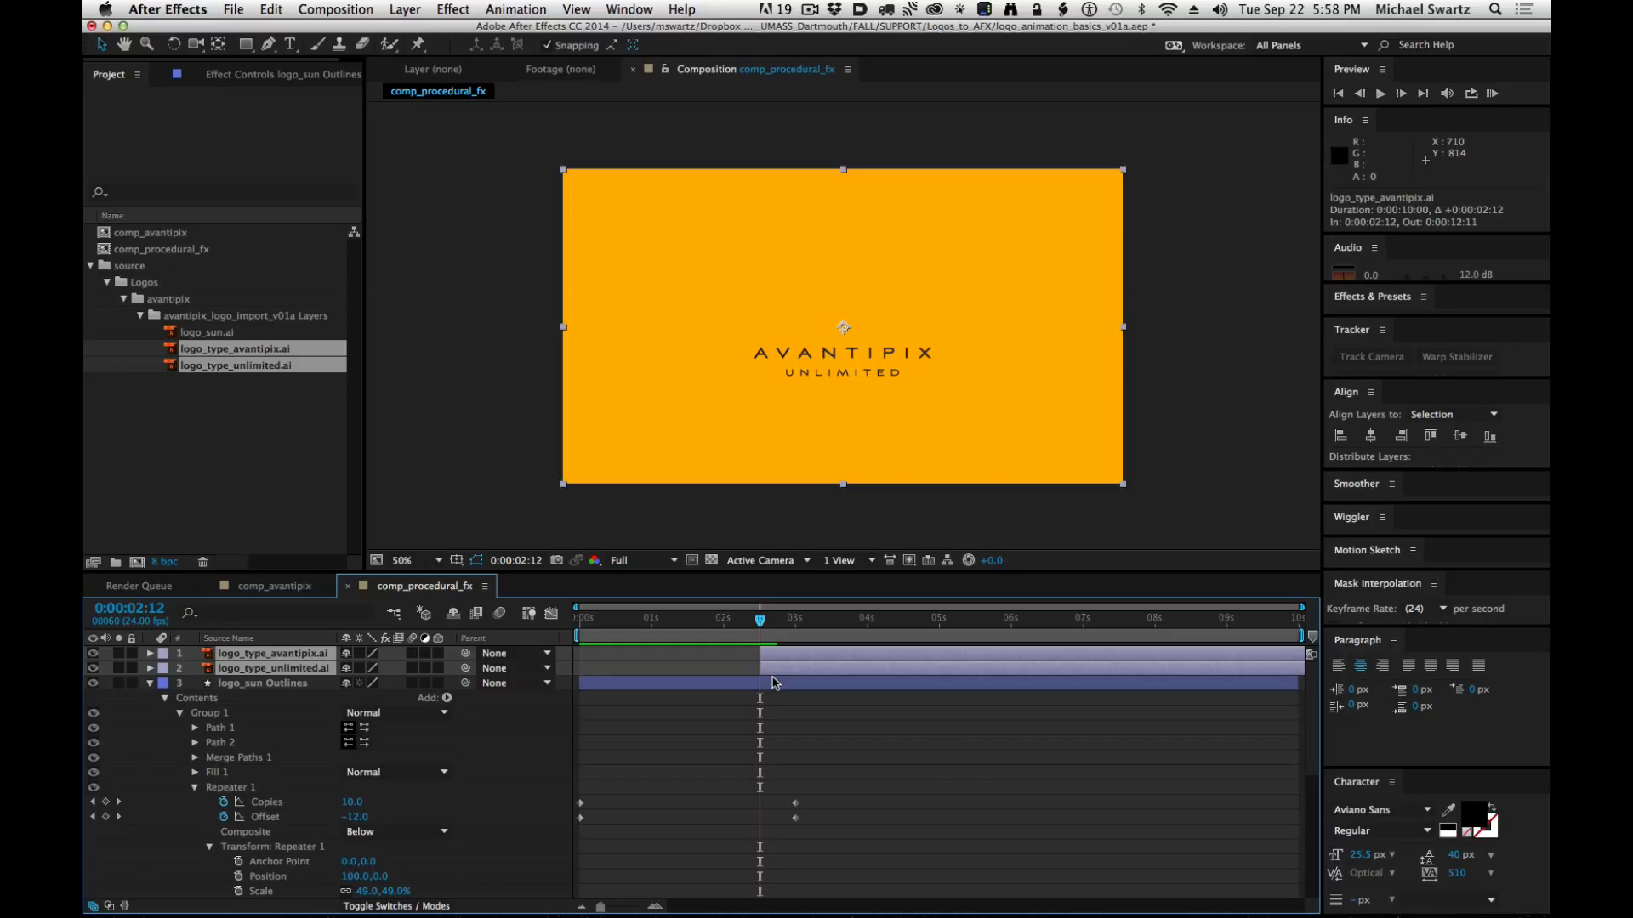
{"action": "key", "text": "t"}
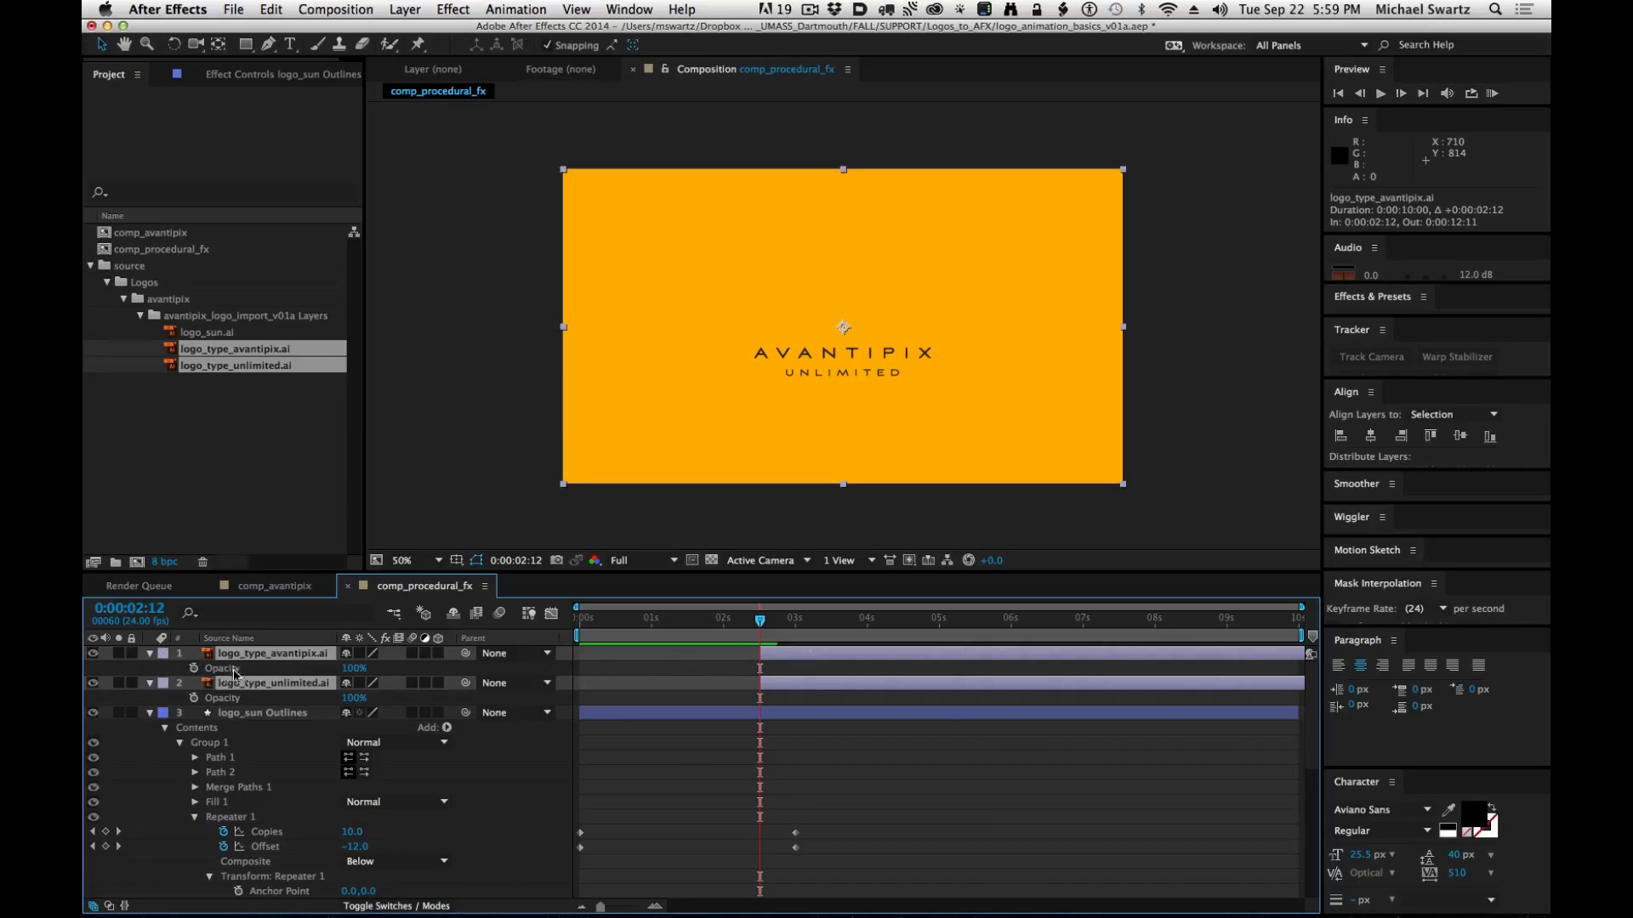
{"action": "left_click", "coordinate": [194, 668]}
{"action": "left_click", "coordinate": [194, 699]}
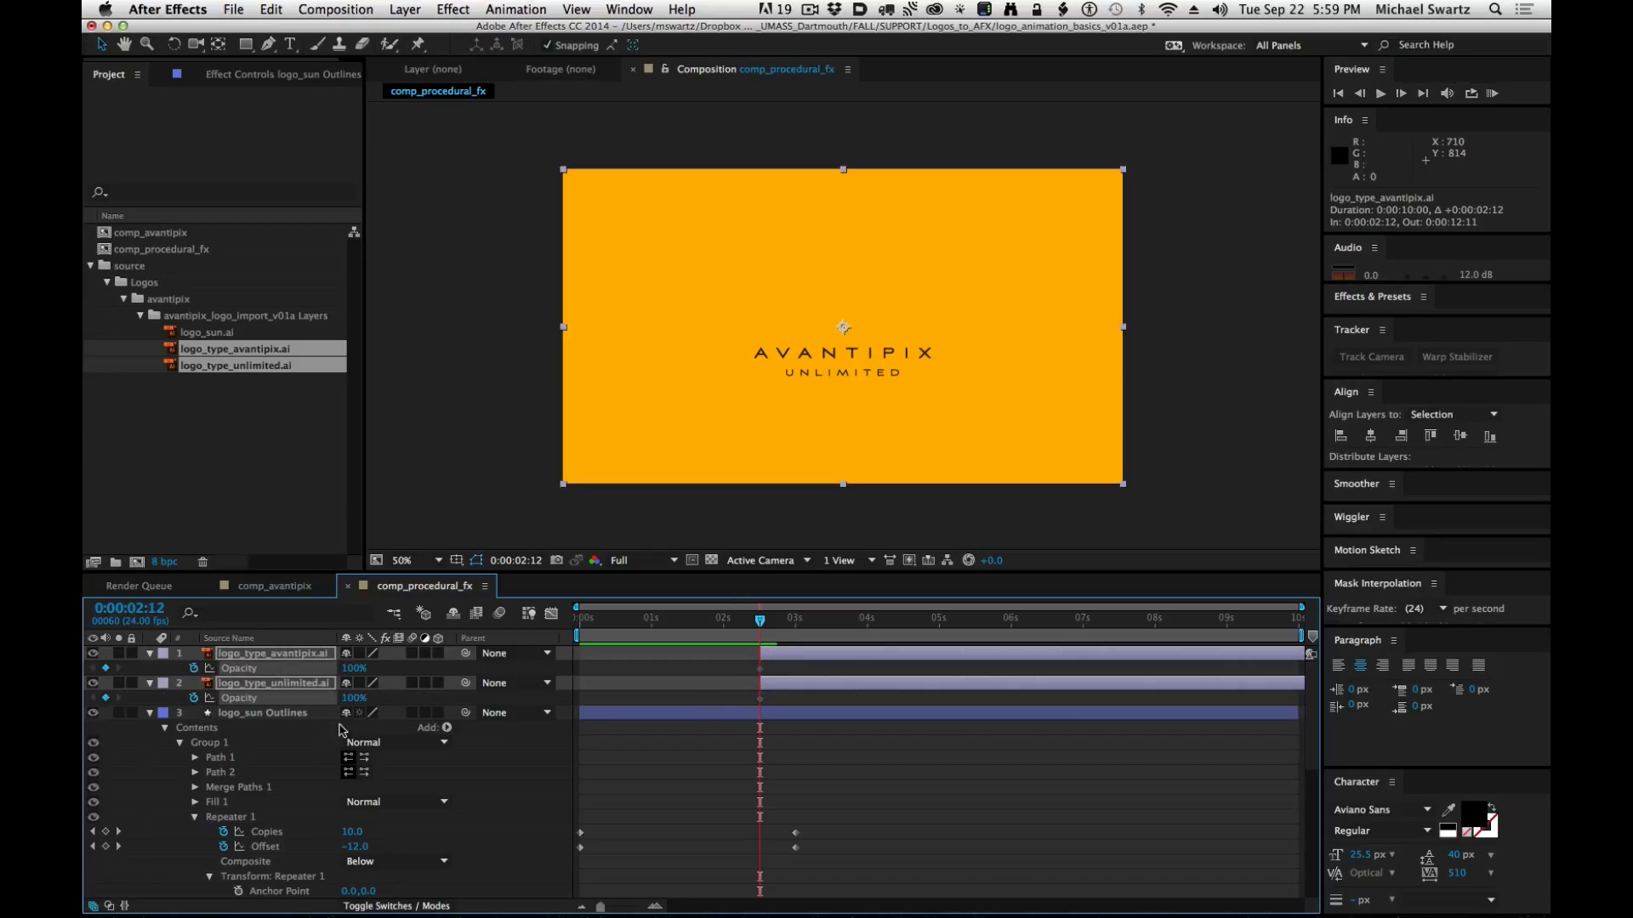
{"action": "left_click_drag", "start_coordinate": [356, 669], "coordinate": [100, 668]}
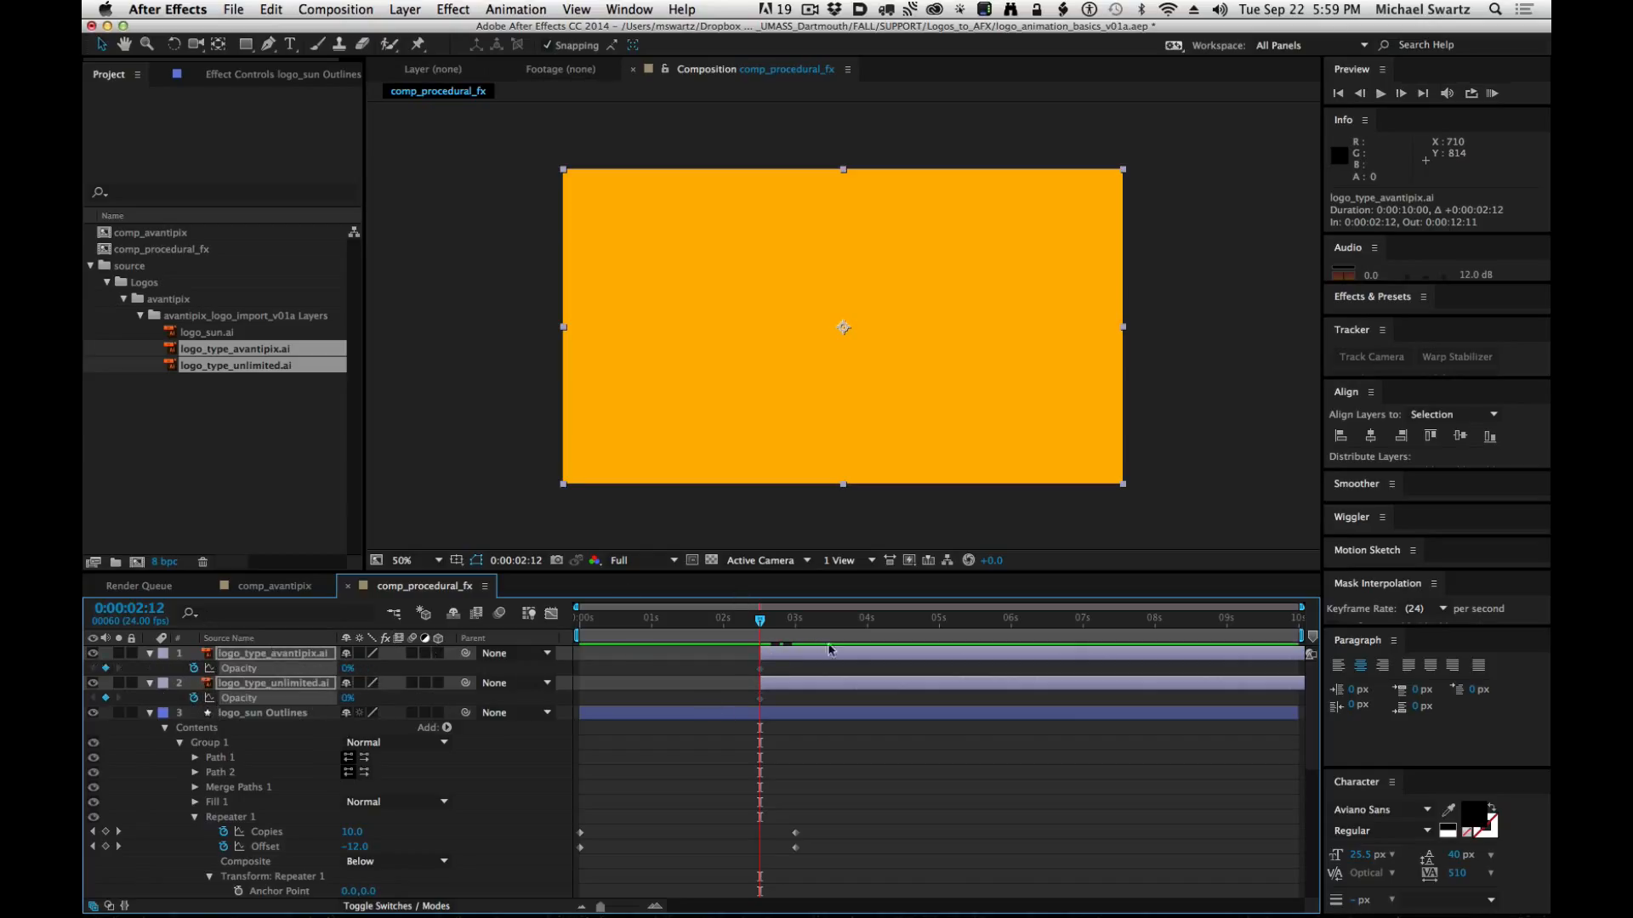
{"action": "left_click_drag", "start_coordinate": [787, 626], "coordinate": [840, 630]}
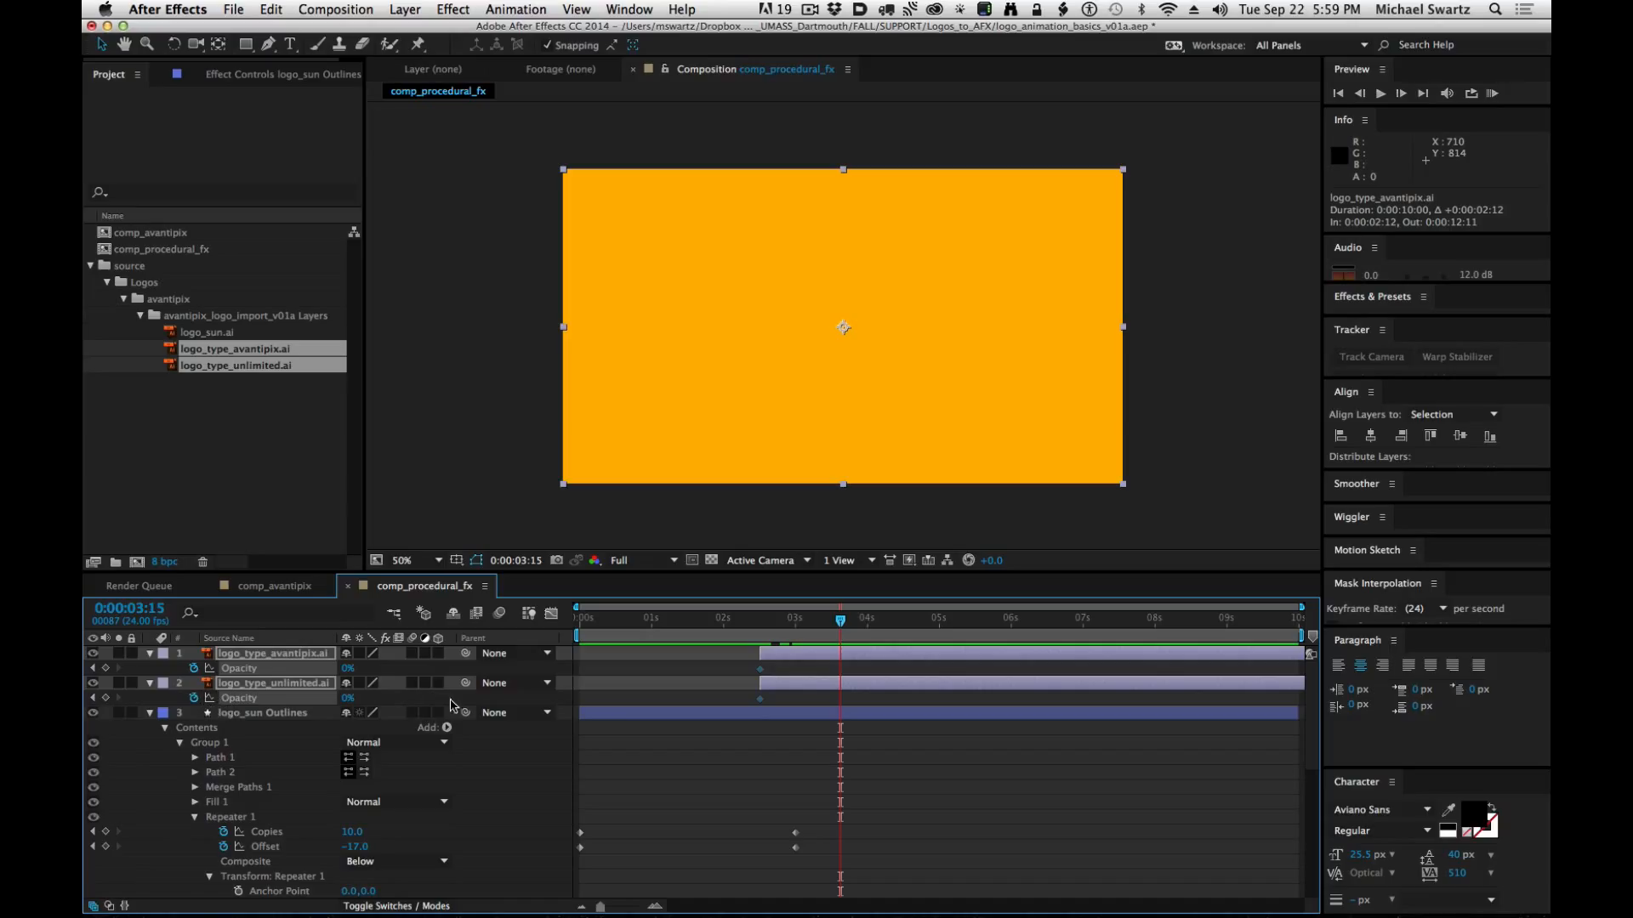
{"action": "left_click_drag", "start_coordinate": [348, 698], "coordinate": [532, 694]}
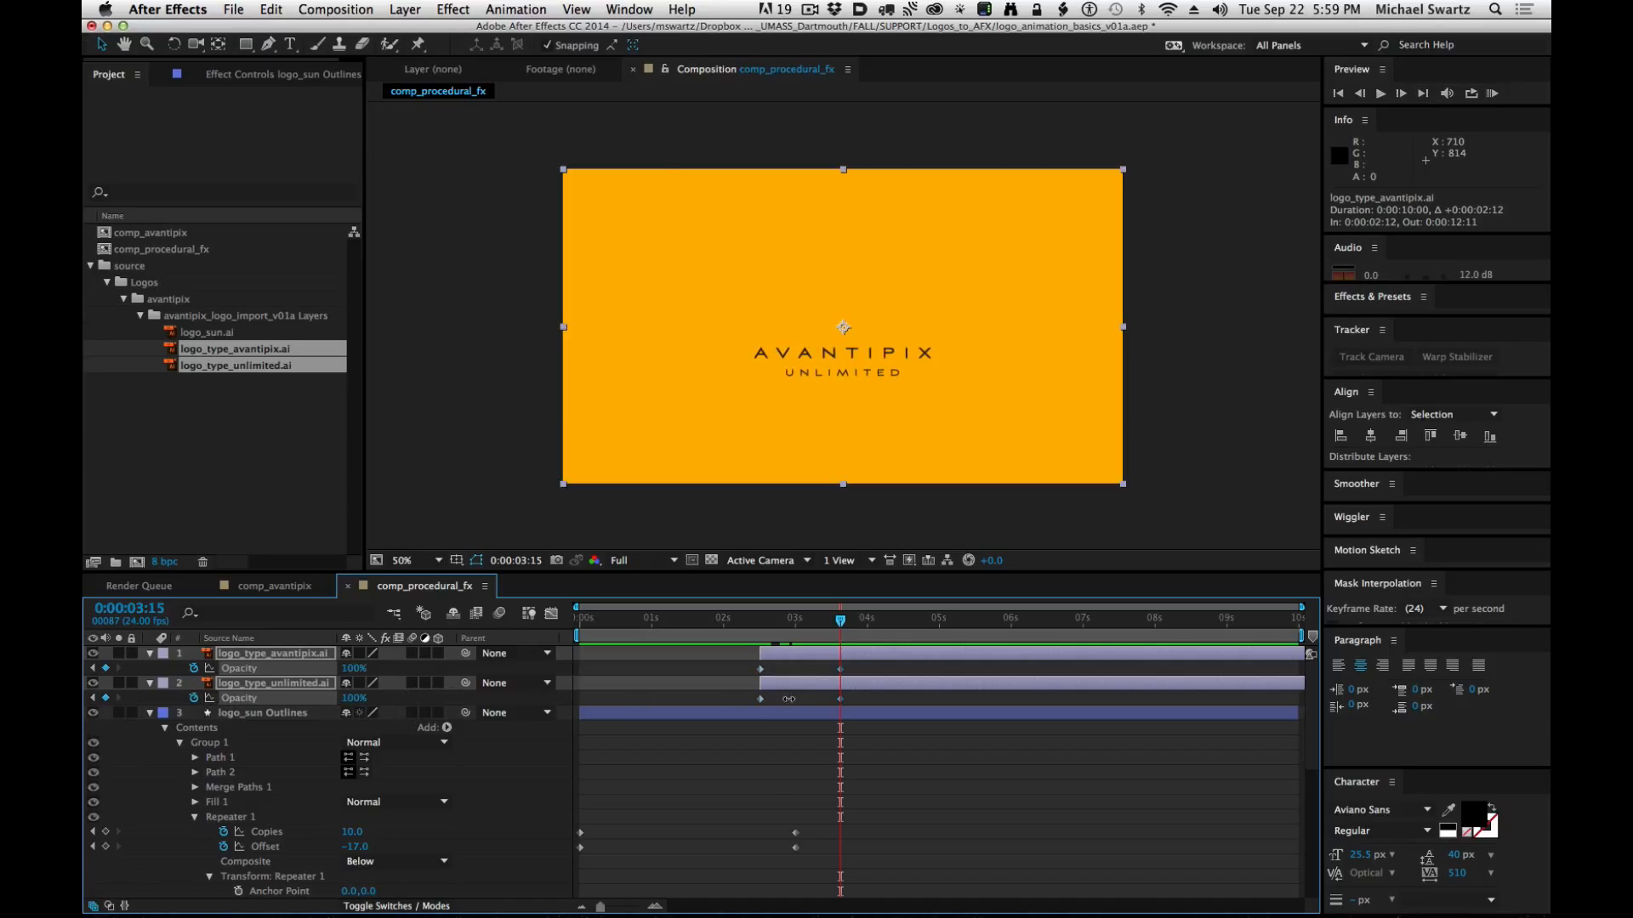
{"action": "left_click_drag", "start_coordinate": [840, 621], "coordinate": [874, 634]}
Add logo_sun.ai to the comp as the topmost layer and shift it to begin at 3:15.
{"action": "left_click", "coordinate": [240, 459]}
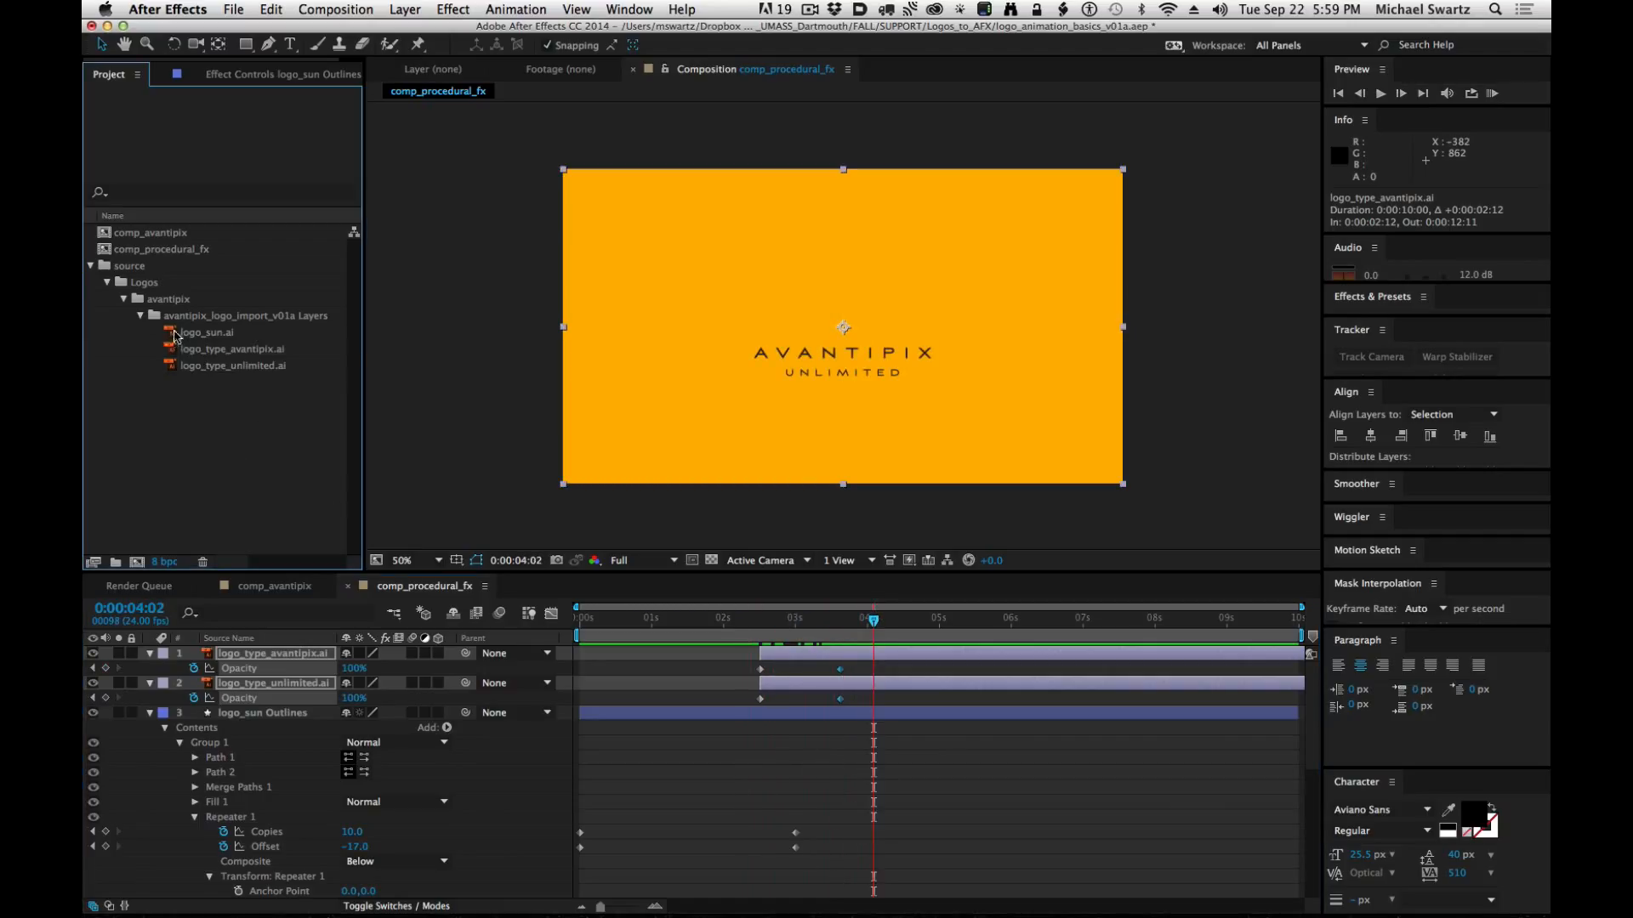
{"action": "left_click_drag", "start_coordinate": [170, 338], "coordinate": [239, 886]}
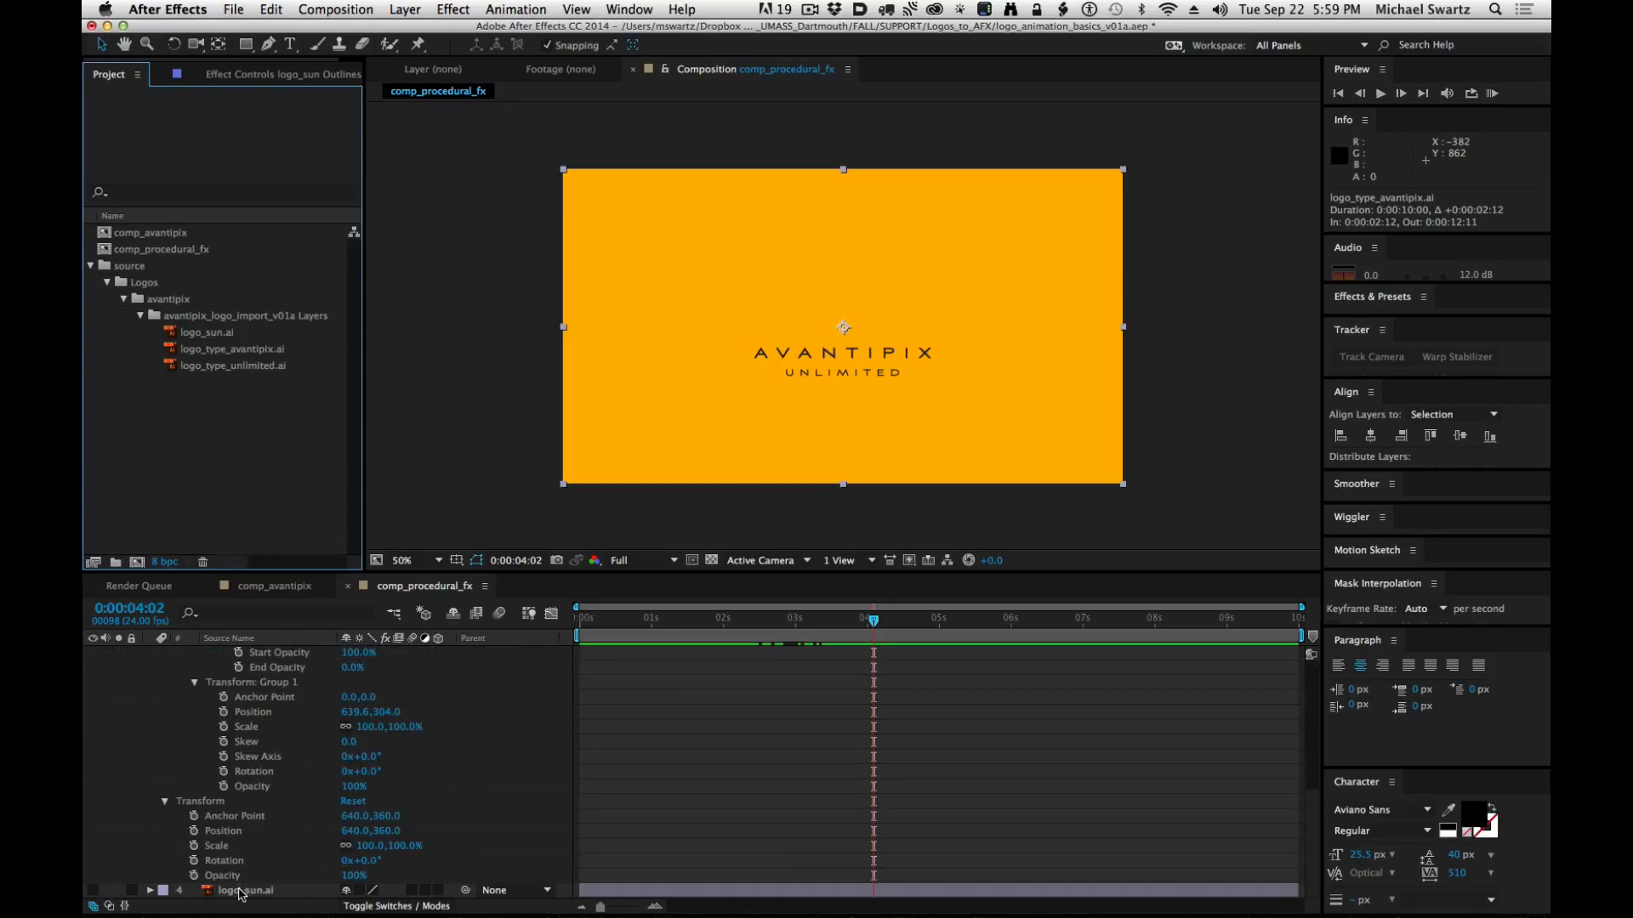
{"action": "scroll", "coordinate": [277, 645], "scroll_direction": "up", "scroll_amount": 5}
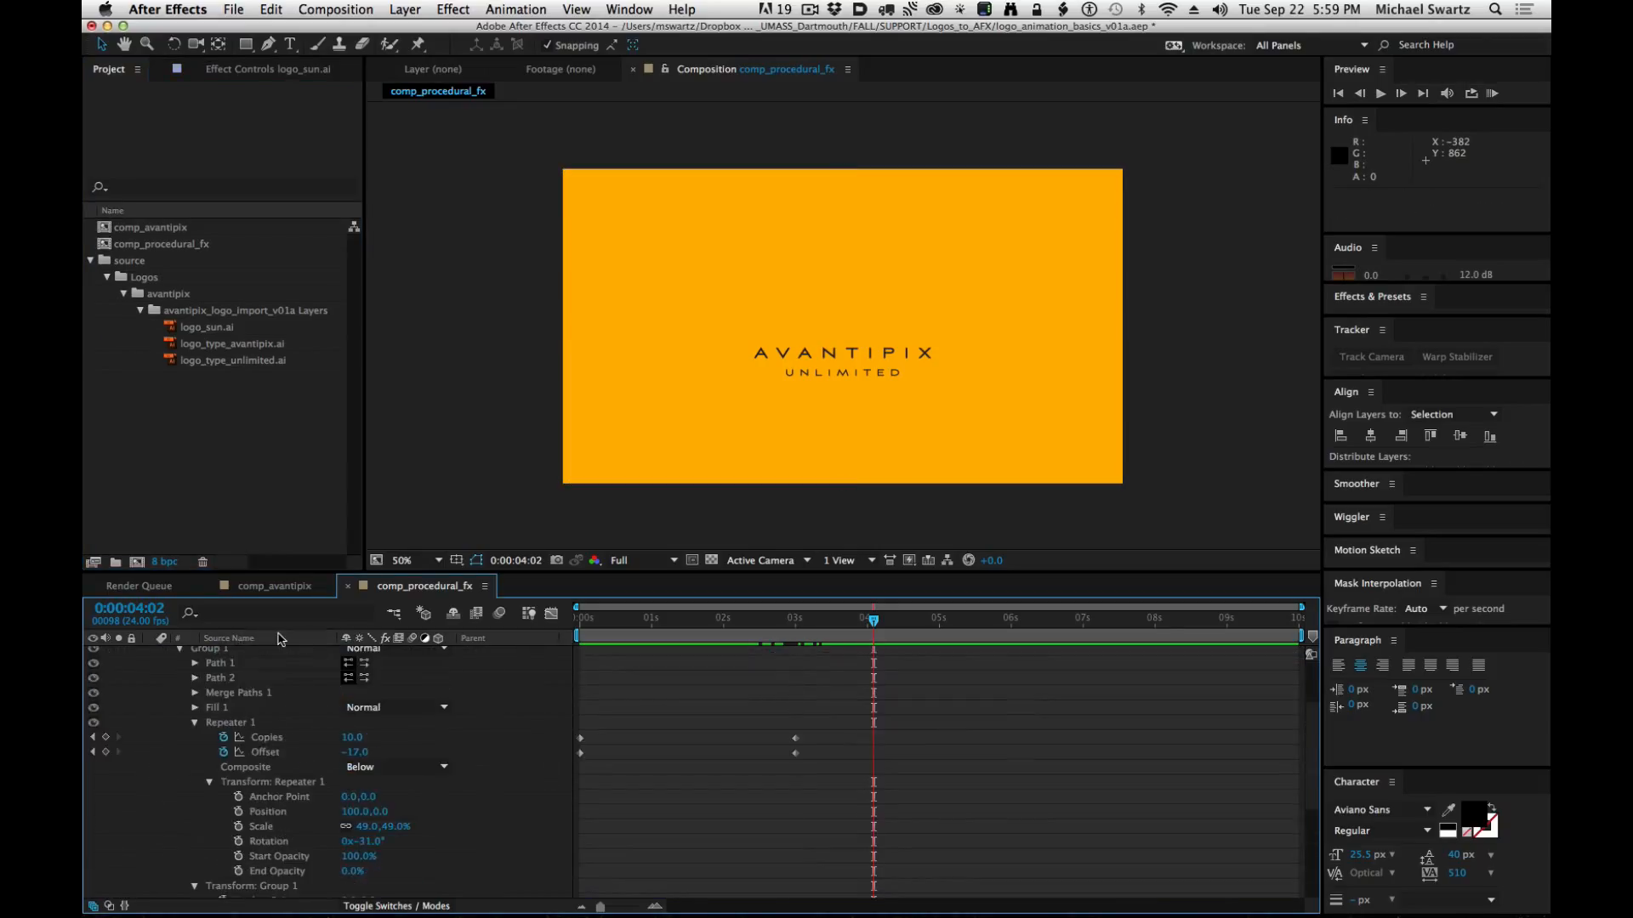
{"action": "left_click_drag", "start_coordinate": [279, 638], "coordinate": [267, 653]}
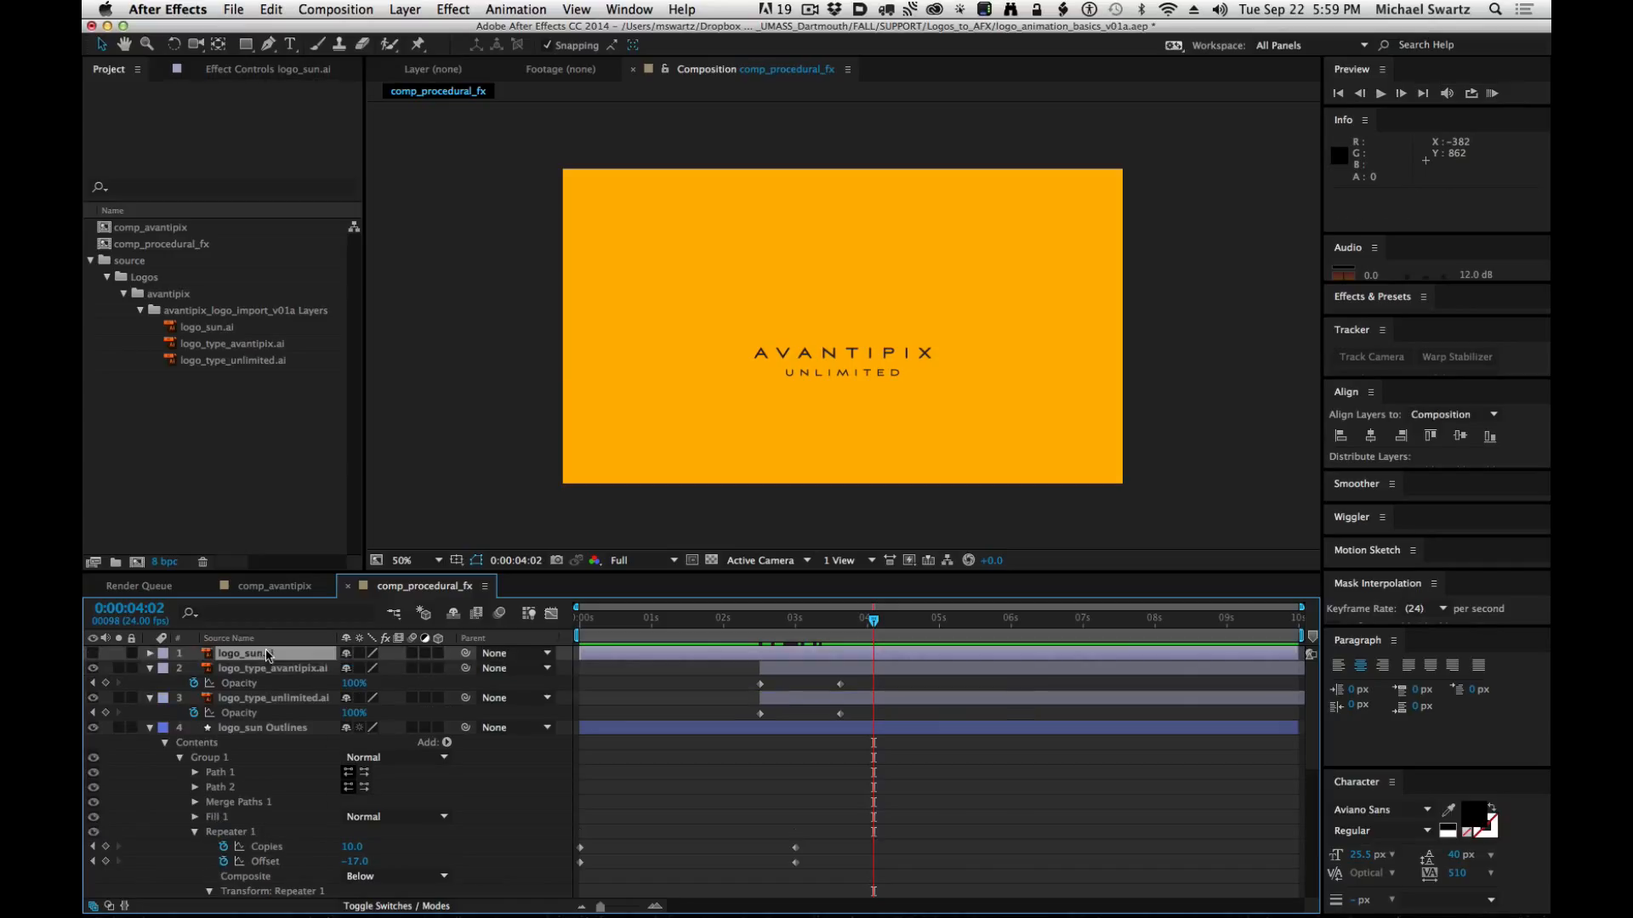
{"action": "left_click_drag", "start_coordinate": [630, 644], "coordinate": [840, 623]}
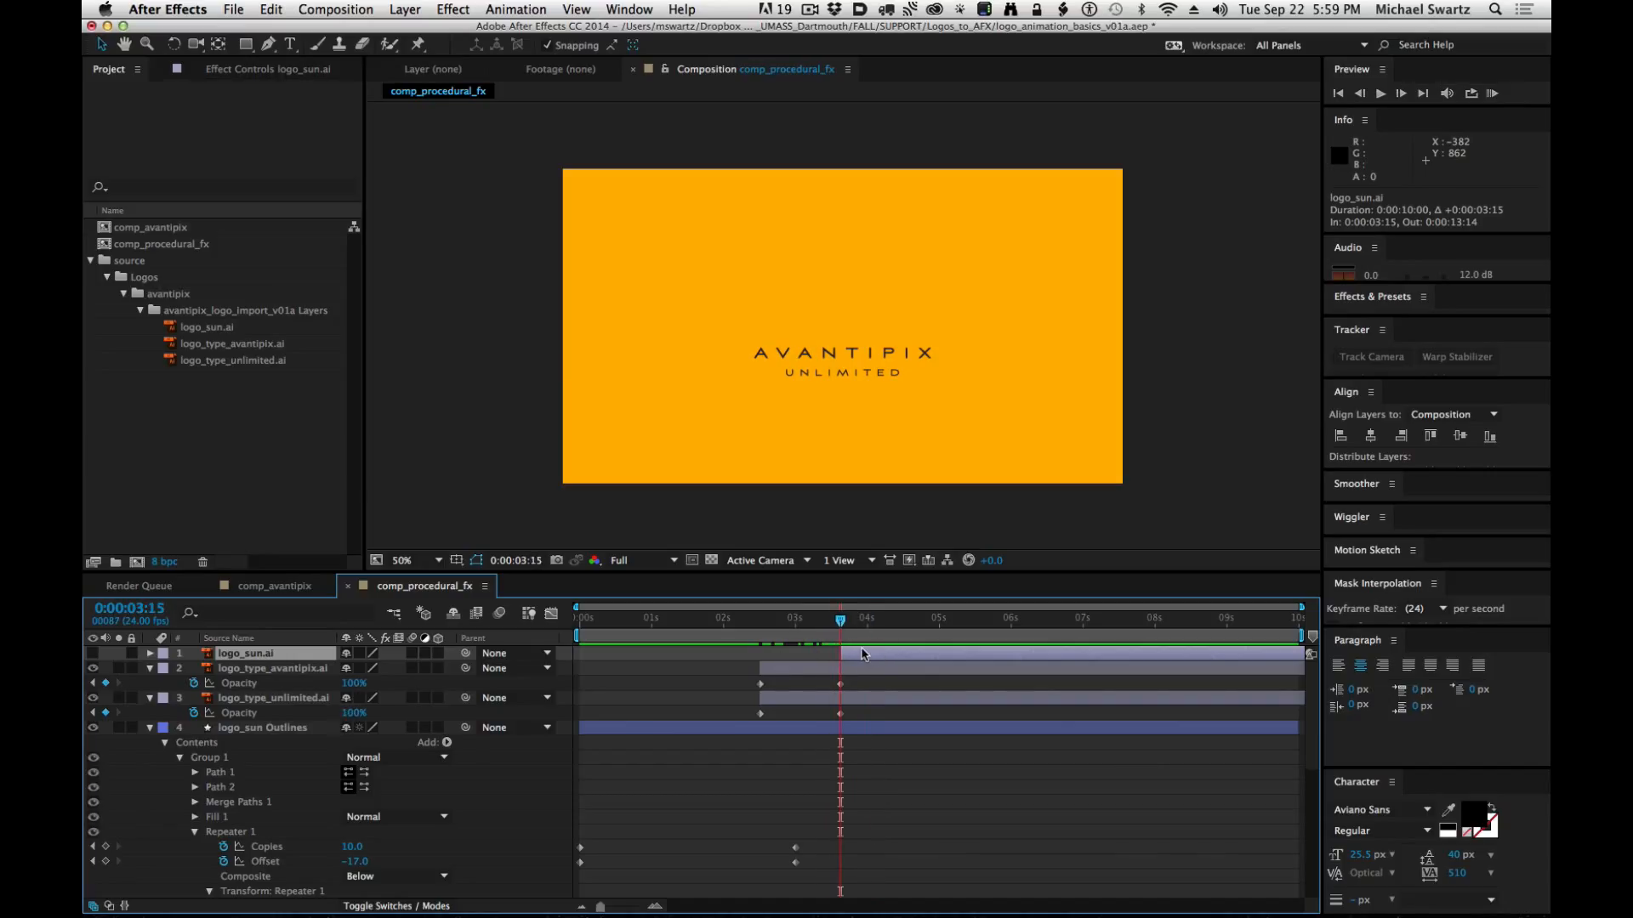
Keyframe the logo_sun.ai layer's Opacity at 3:15 and make the layer visible.
{"action": "key", "text": "t"}
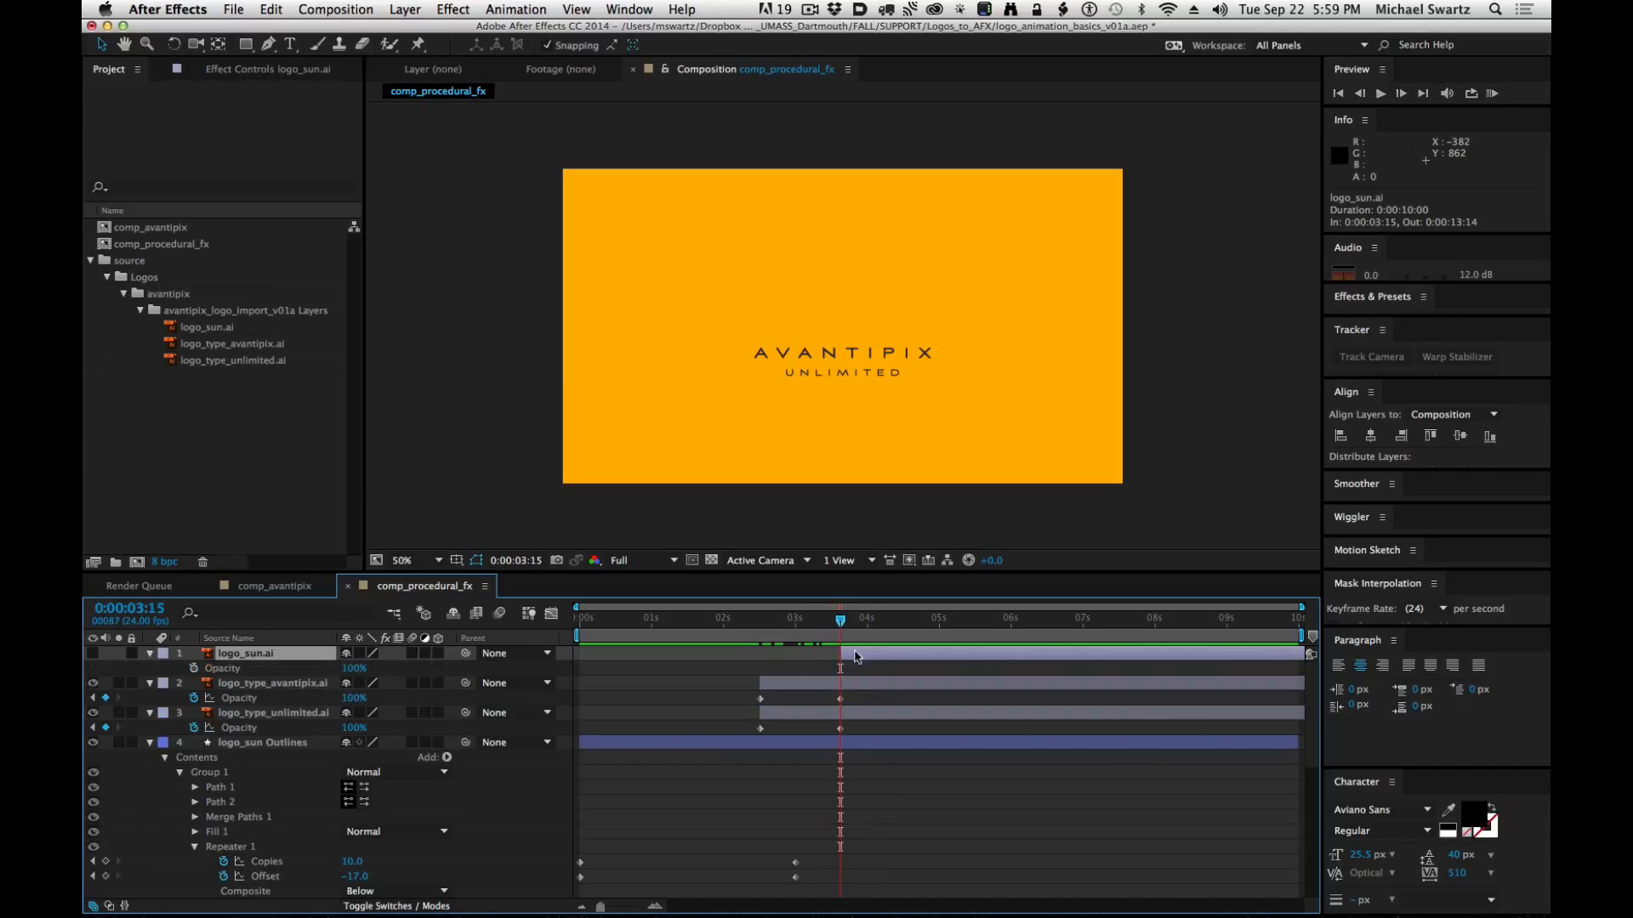
{"action": "left_click", "coordinate": [193, 668]}
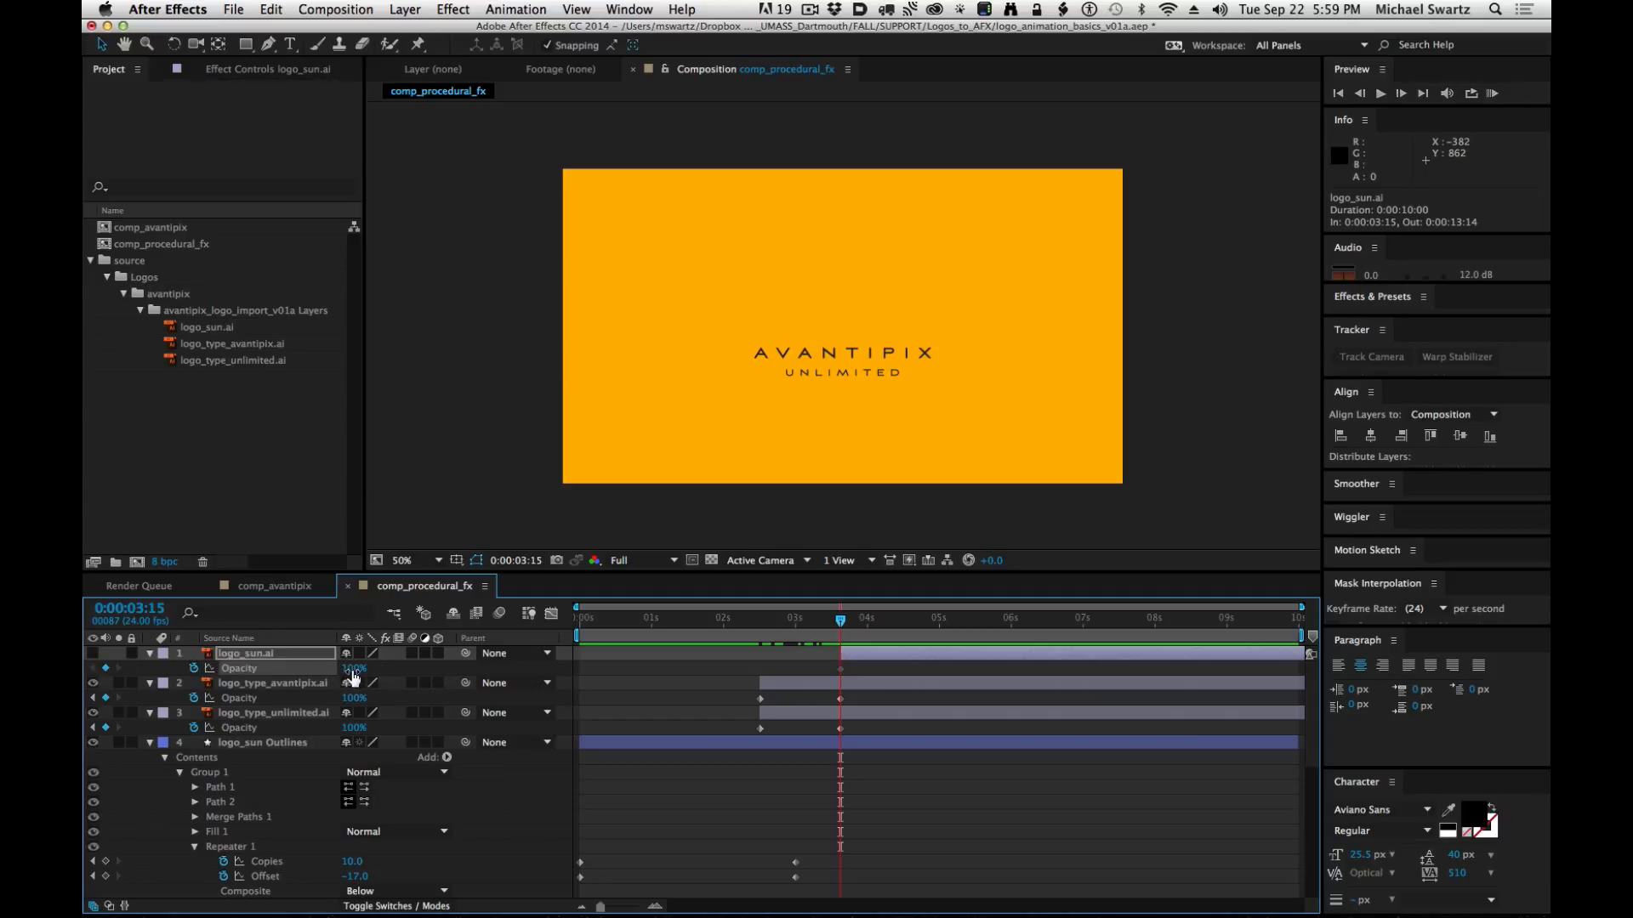
{"action": "left_click", "coordinate": [93, 653]}
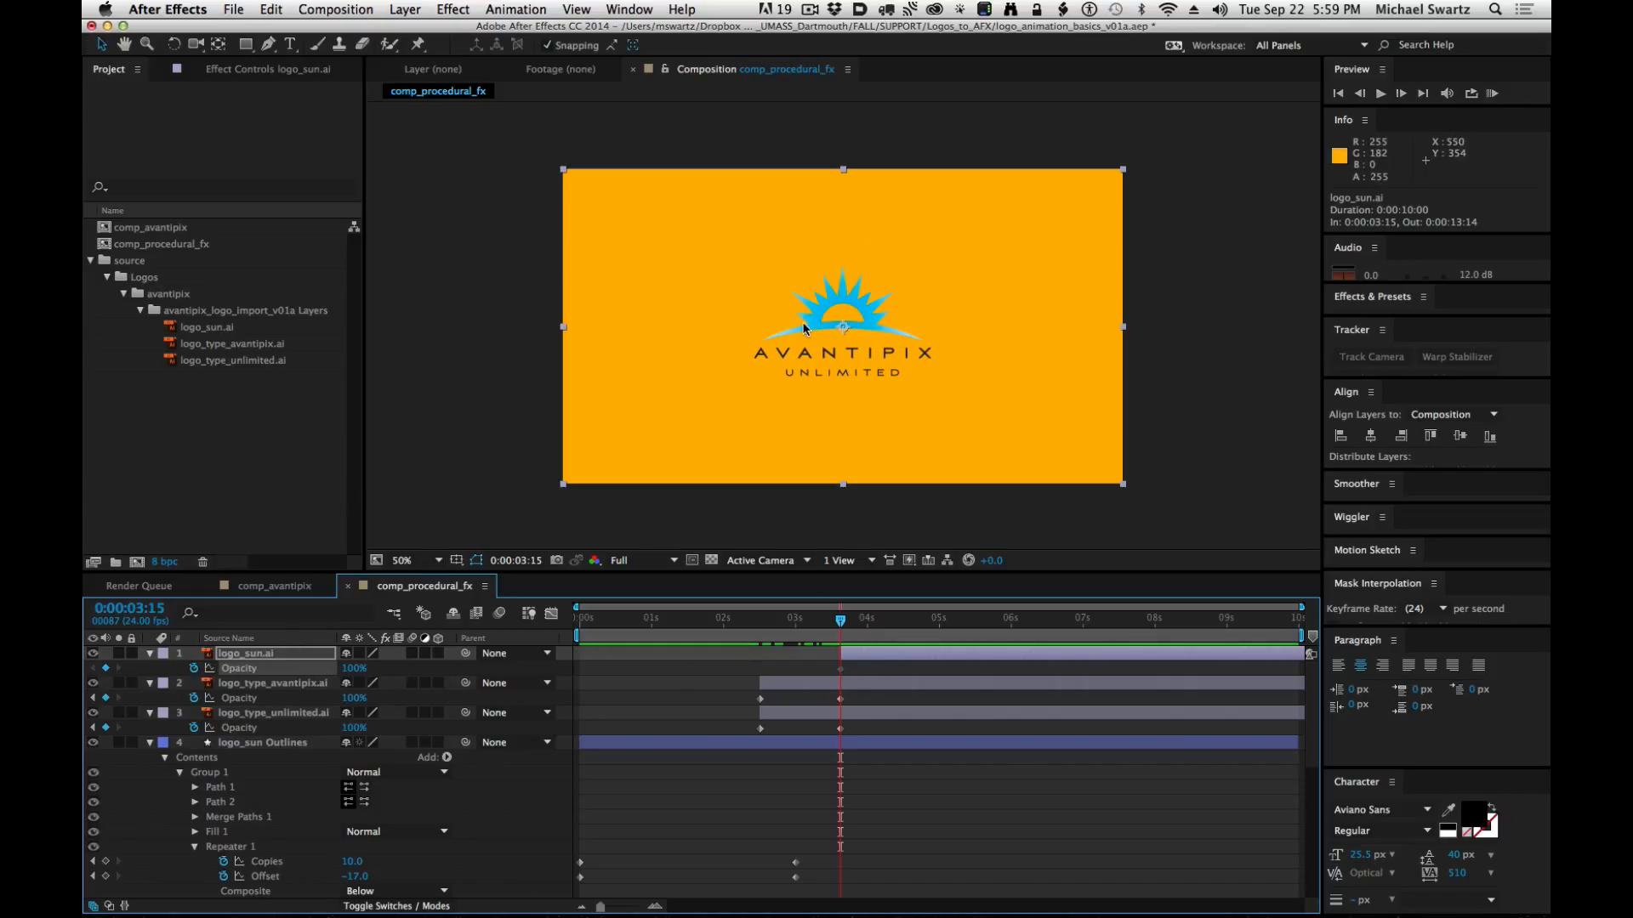
{"action": "left_click", "coordinate": [149, 656]}
{"action": "left_click", "coordinate": [148, 657]}
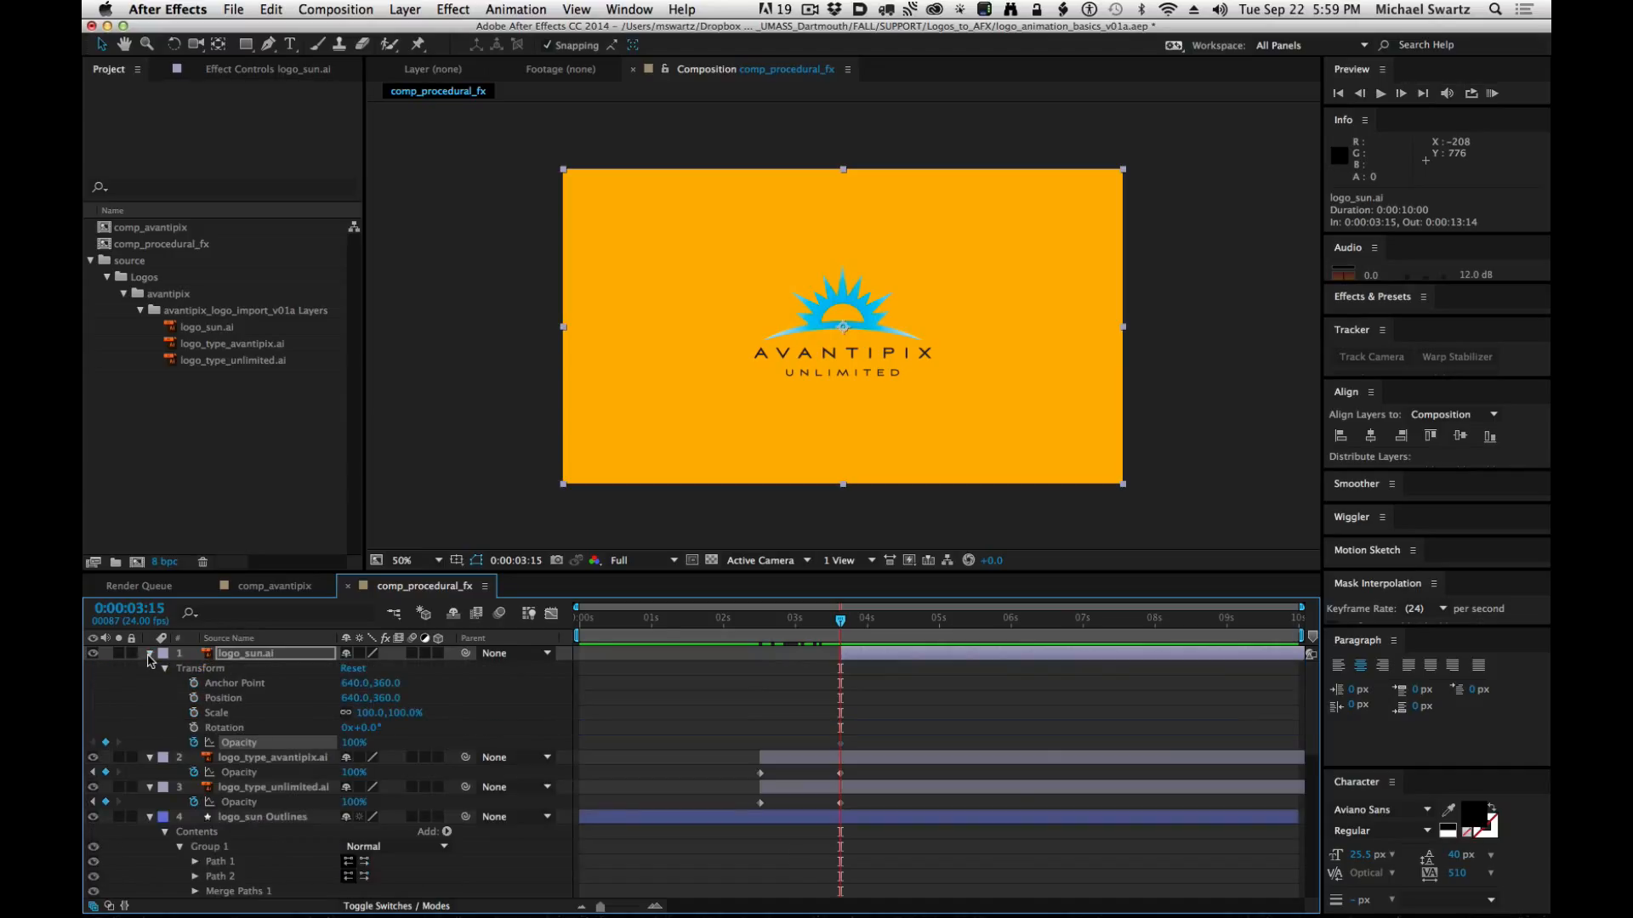
{"action": "left_click", "coordinate": [150, 656]}
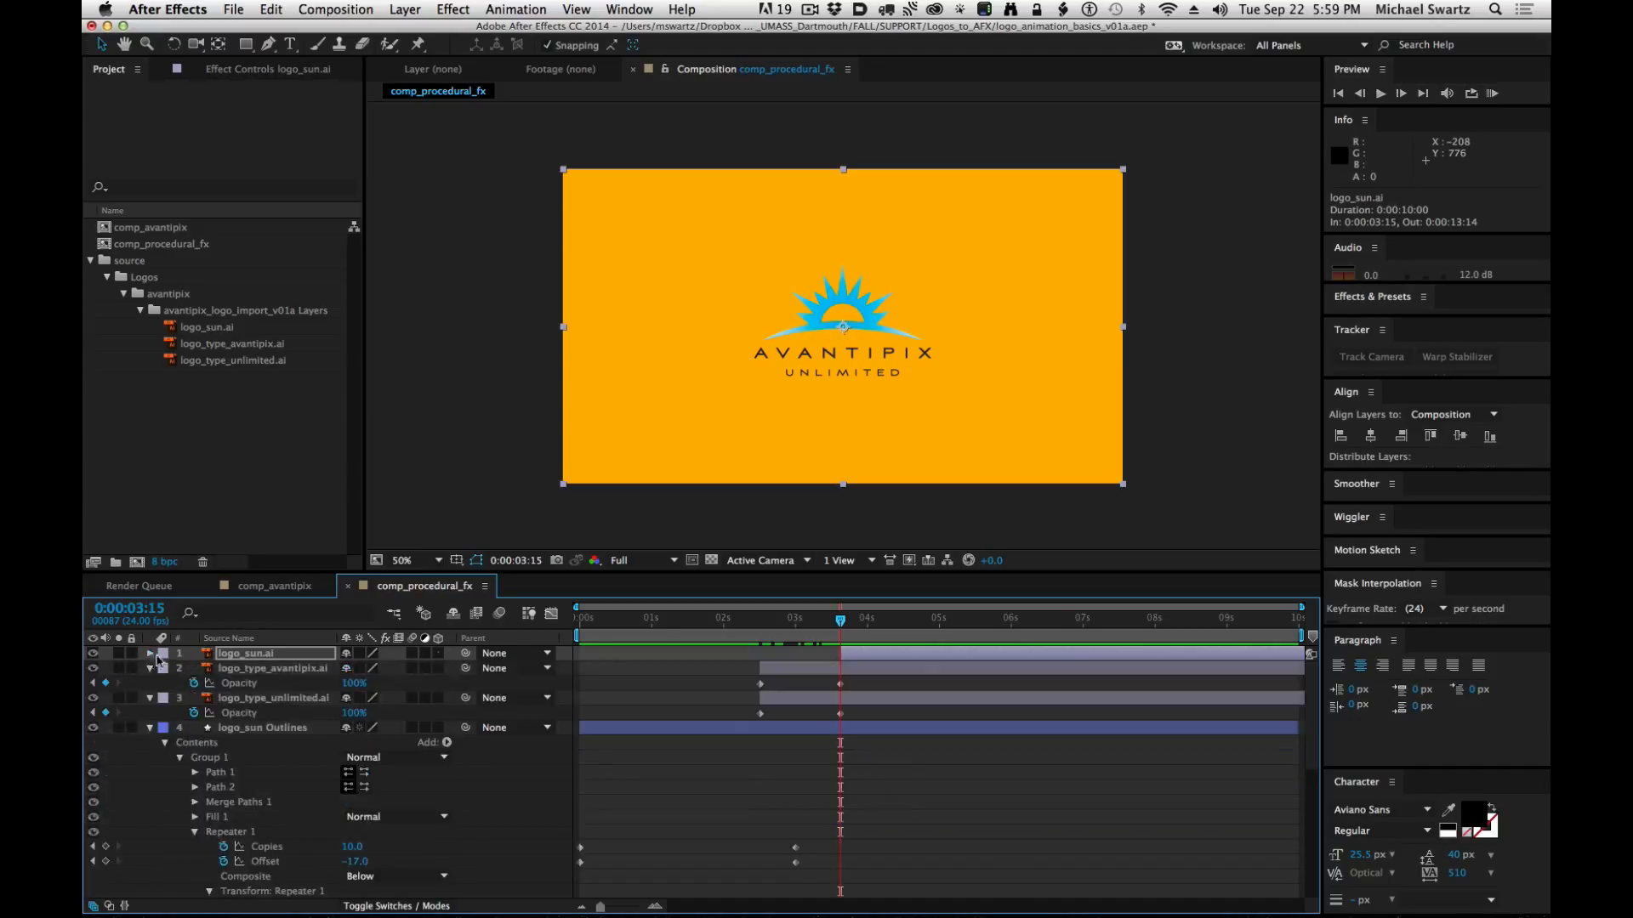
Apply the Generate Fill effect to the logo_sun.ai layer.
{"action": "left_click", "coordinate": [862, 660]}
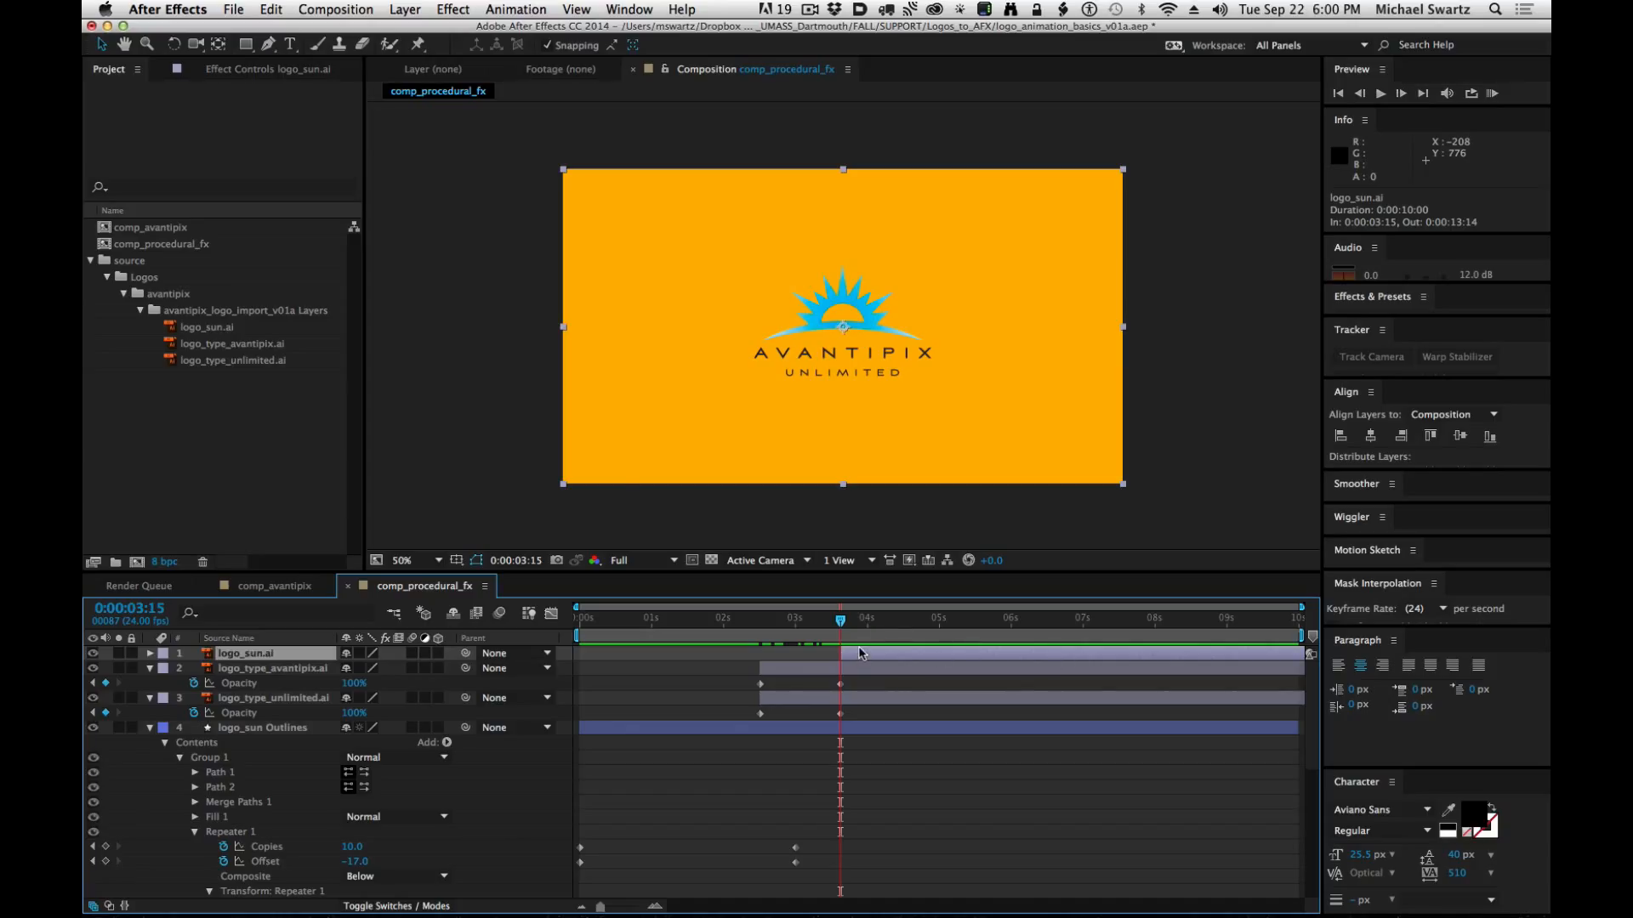
{"action": "left_click", "coordinate": [451, 9]}
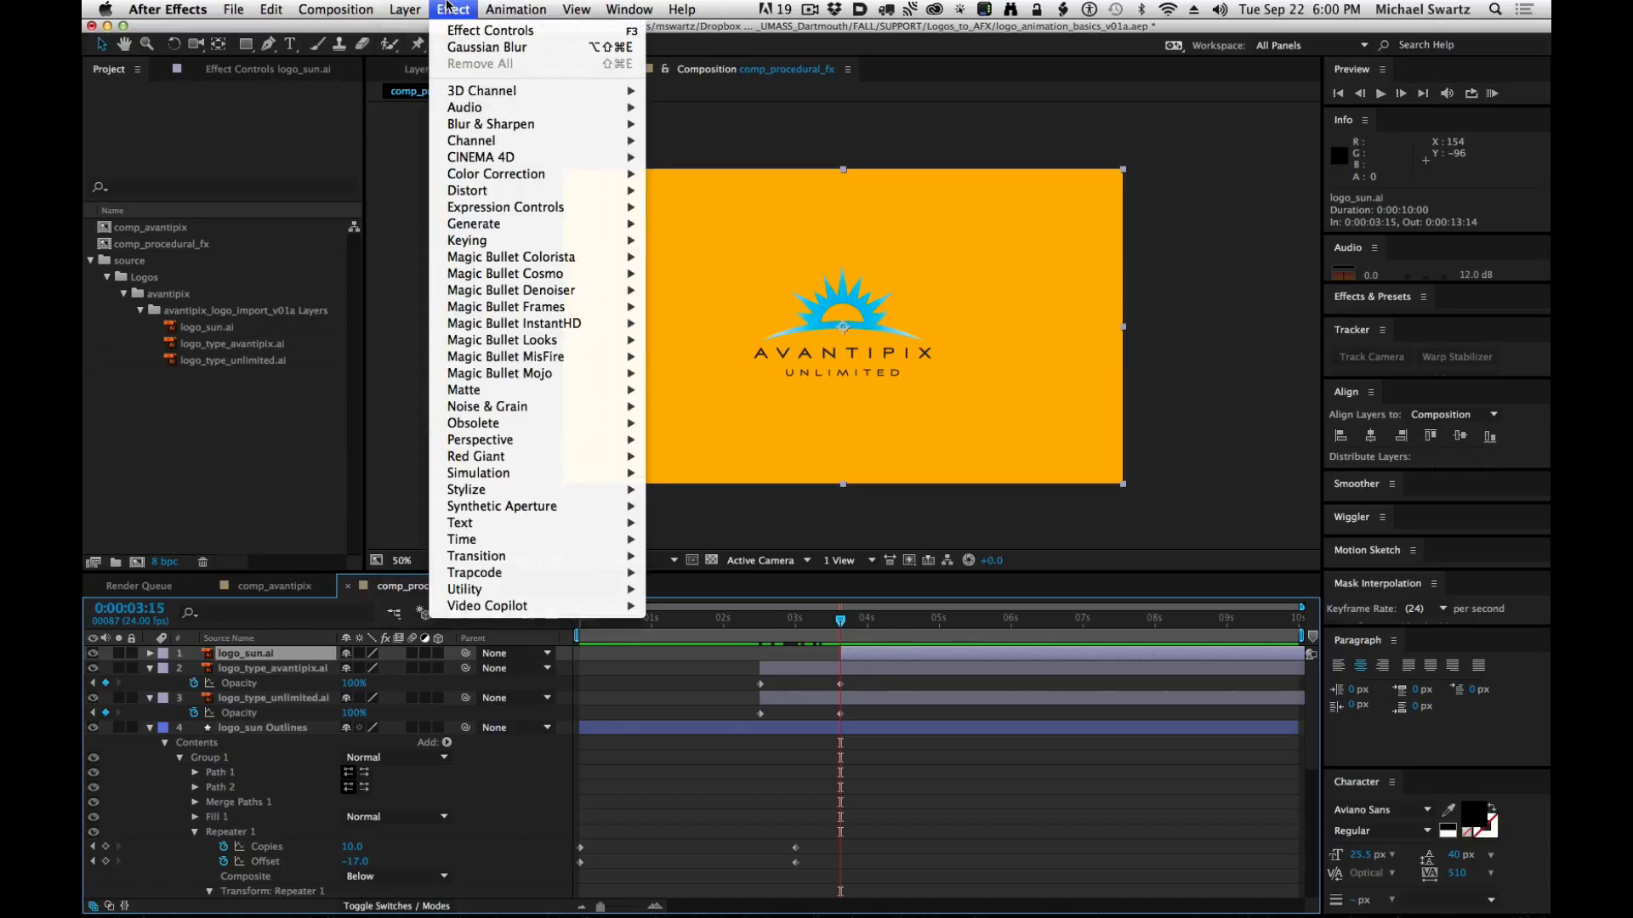
{"action": "mouse_move", "coordinate": [472, 231]}
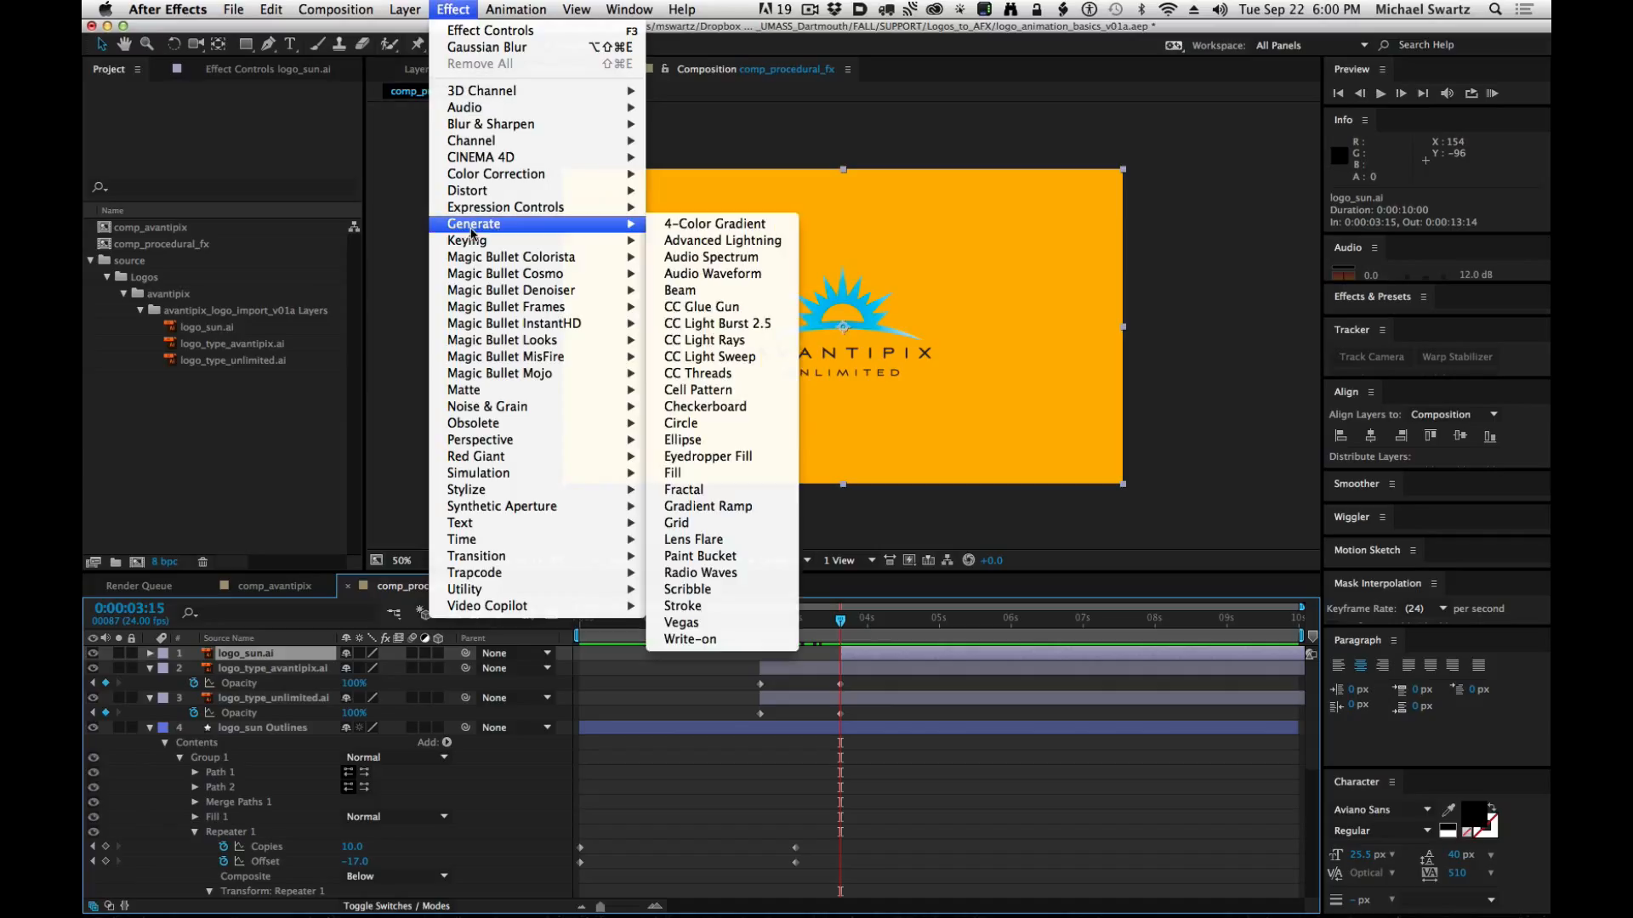
{"action": "left_click", "coordinate": [696, 475]}
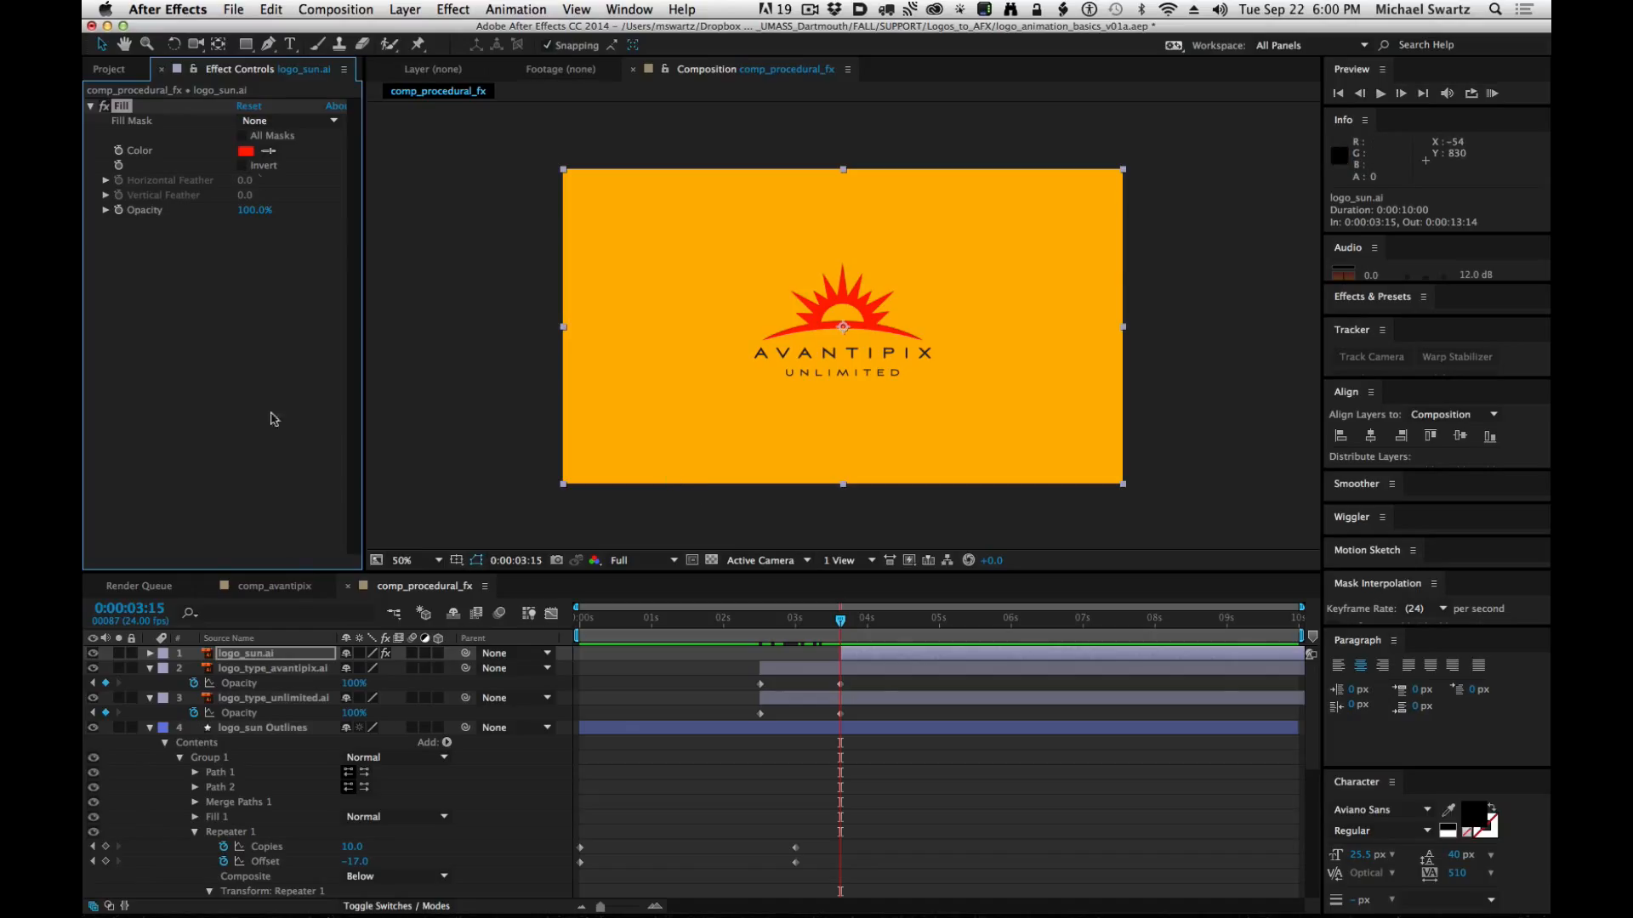
Set the Fill effect's color on the logo_sun.ai layer to white.
{"action": "left_click", "coordinate": [245, 151]}
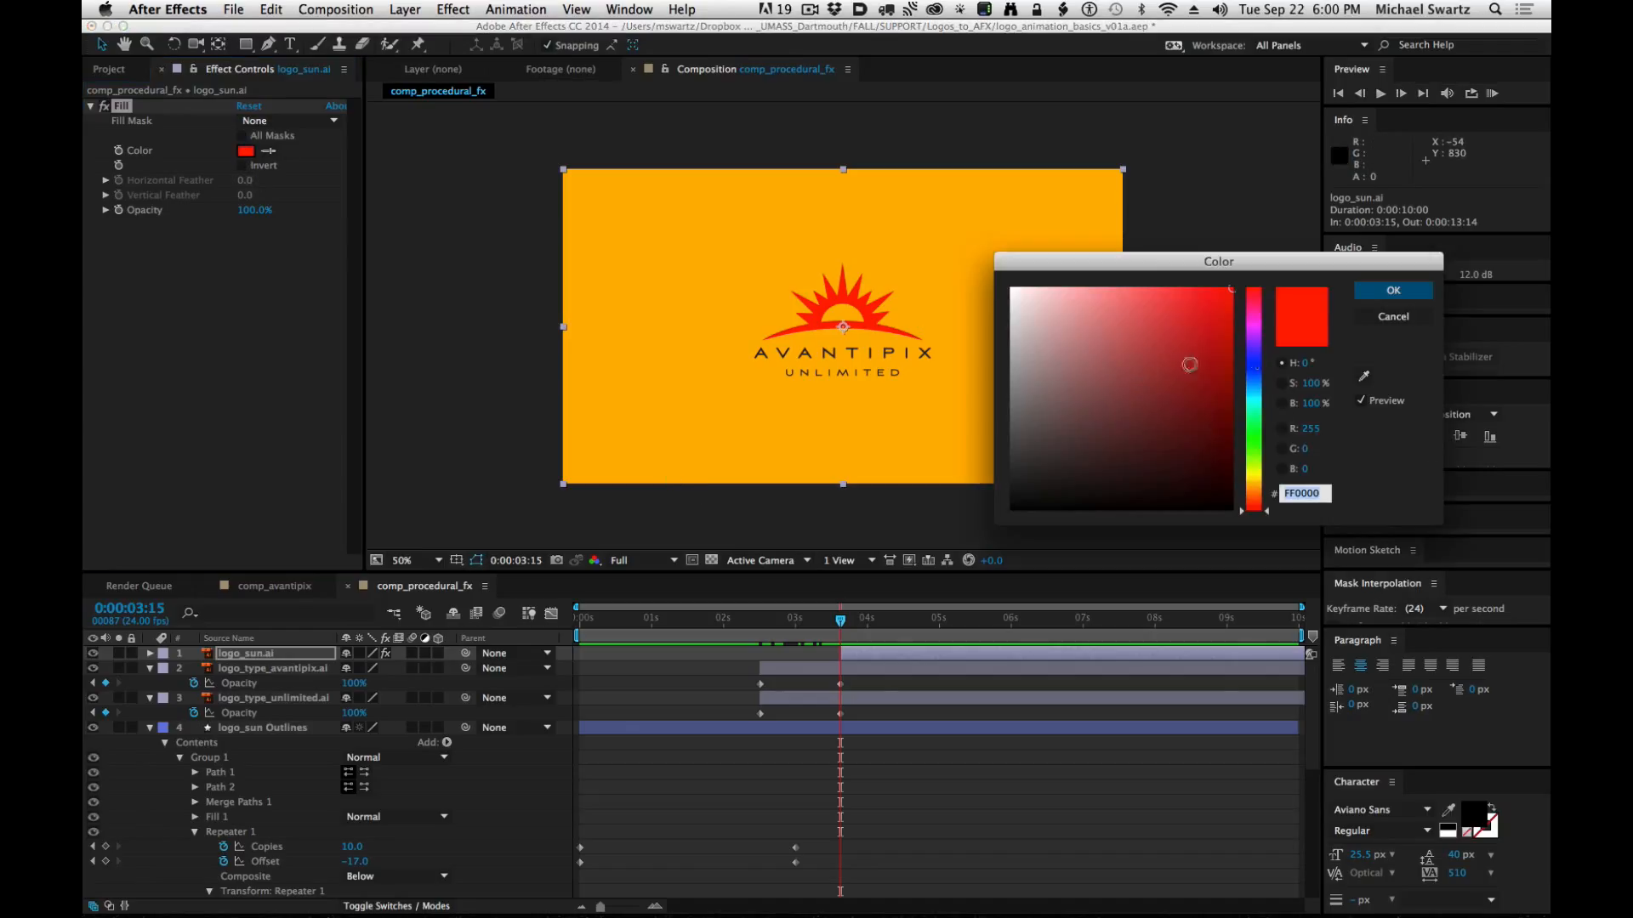
{"action": "left_click_drag", "start_coordinate": [1190, 364], "coordinate": [902, 217]}
{"action": "left_click", "coordinate": [1393, 291]}
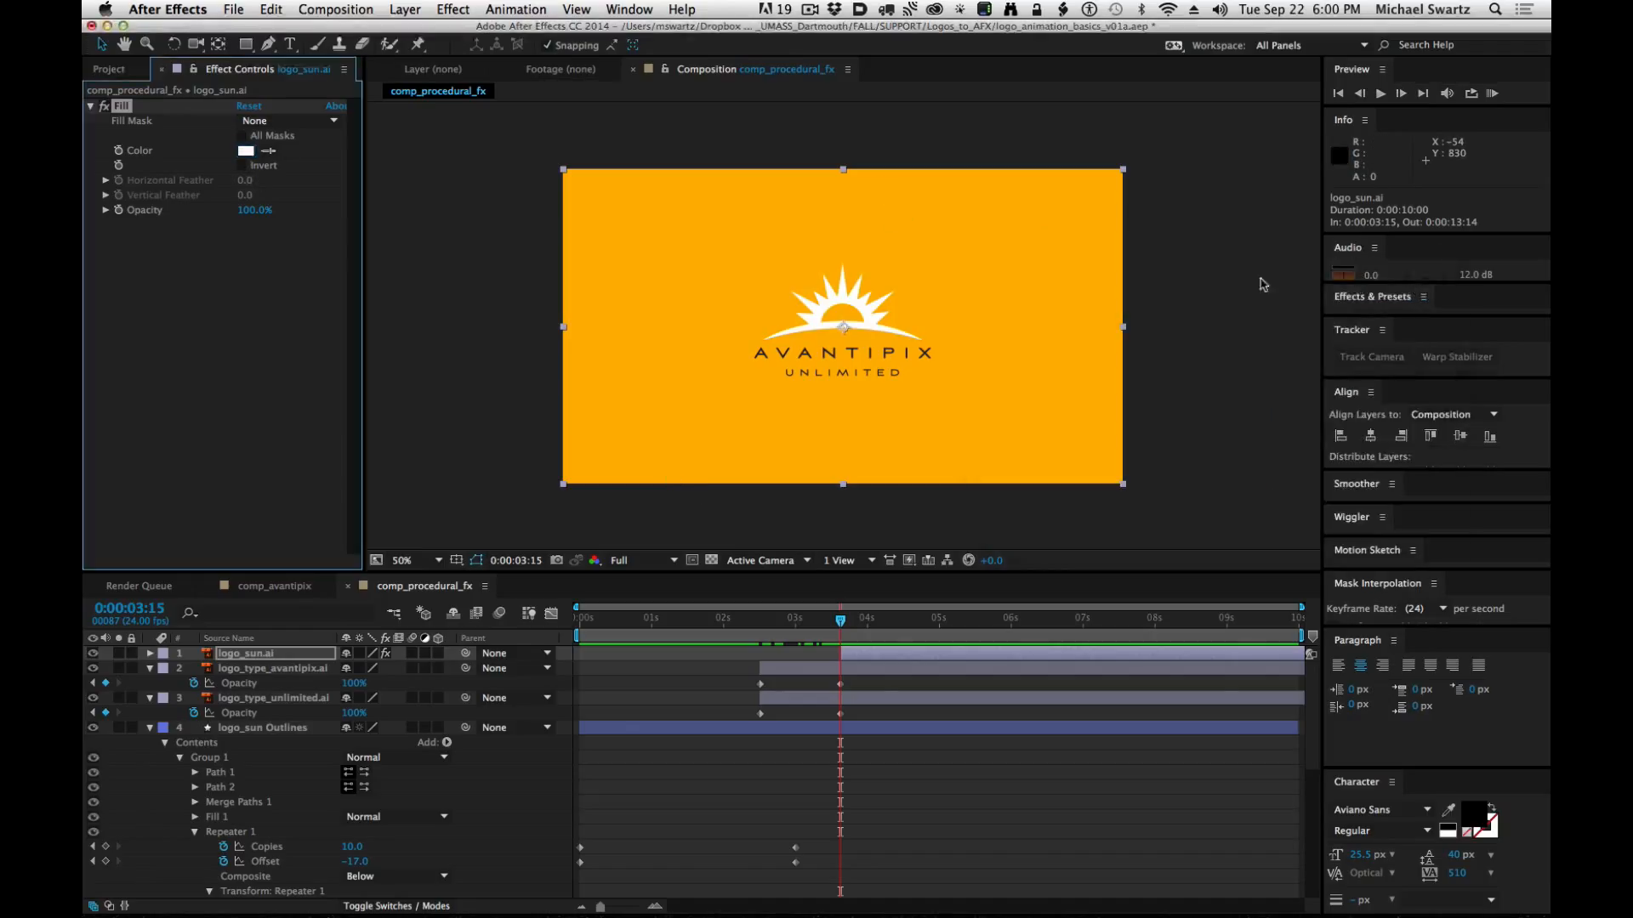
Fade in the logo_sun.ai layer with Opacity keyframes of 0% at 3:15 and 100% at 4:15, and preview the fade.
{"action": "left_click", "coordinate": [151, 653]}
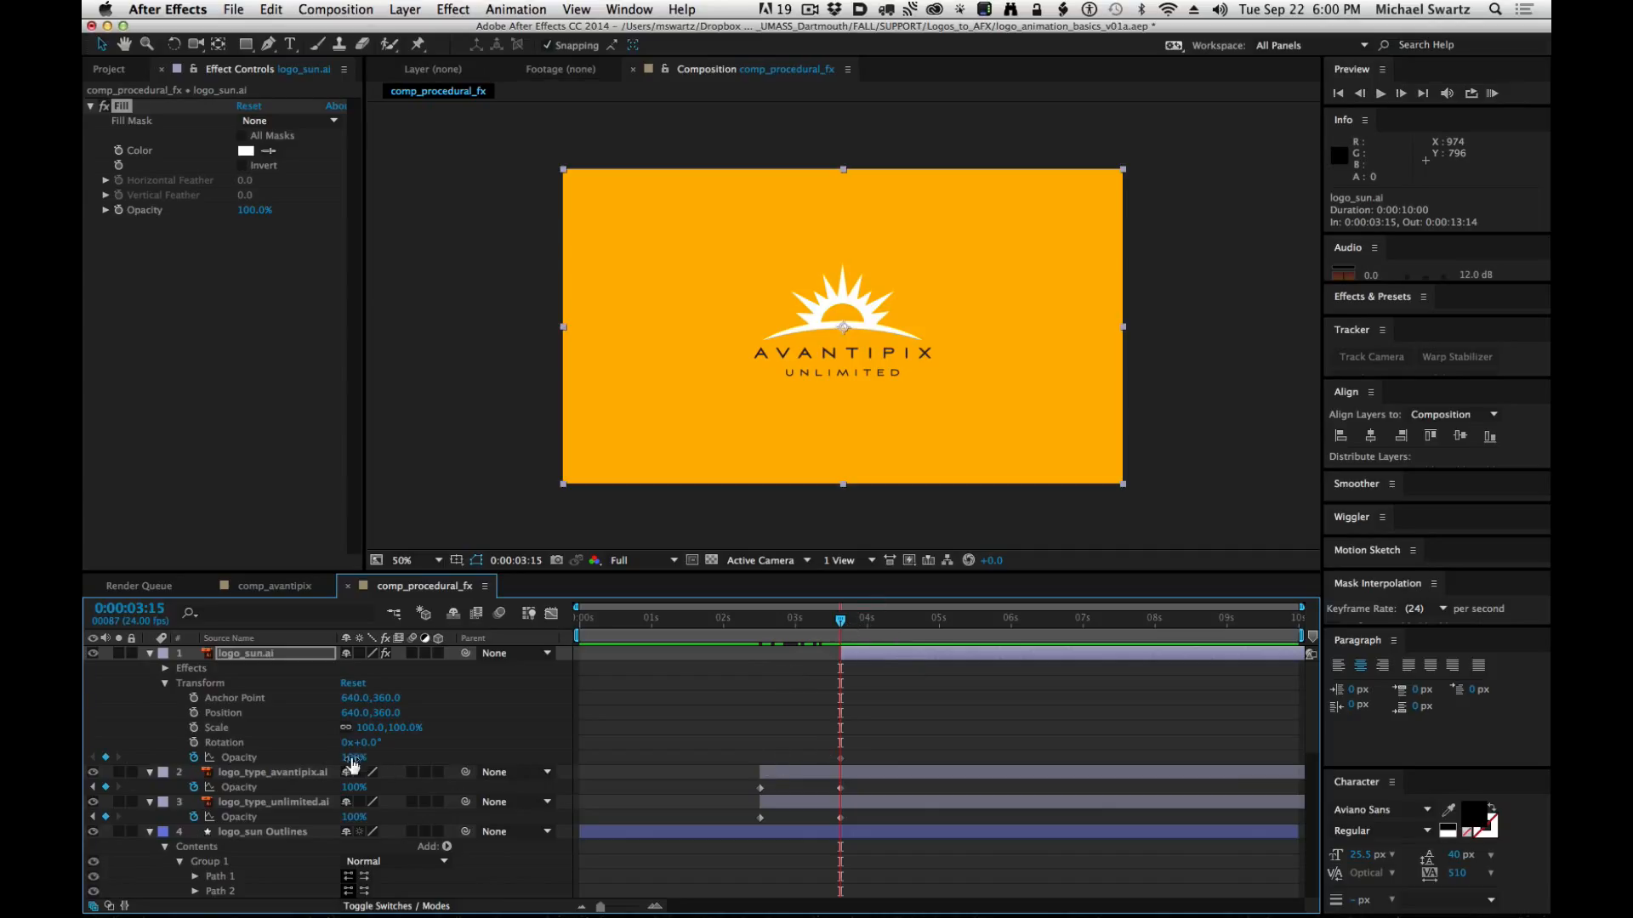
{"action": "left_click_drag", "start_coordinate": [354, 757], "coordinate": [117, 747]}
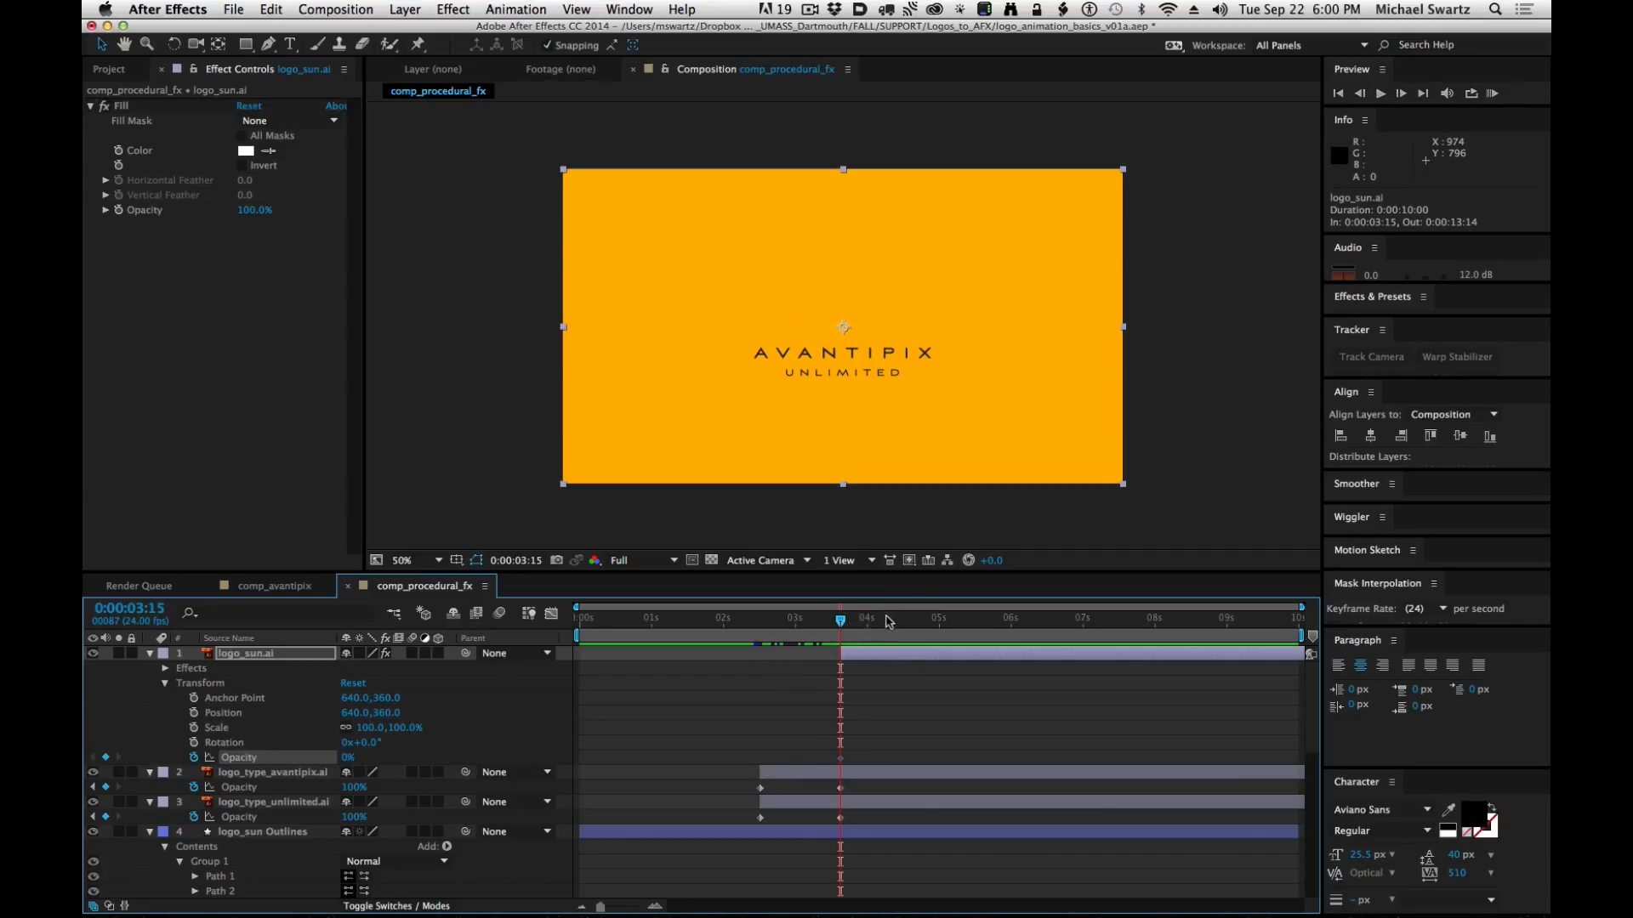
{"action": "left_click", "coordinate": [911, 620]}
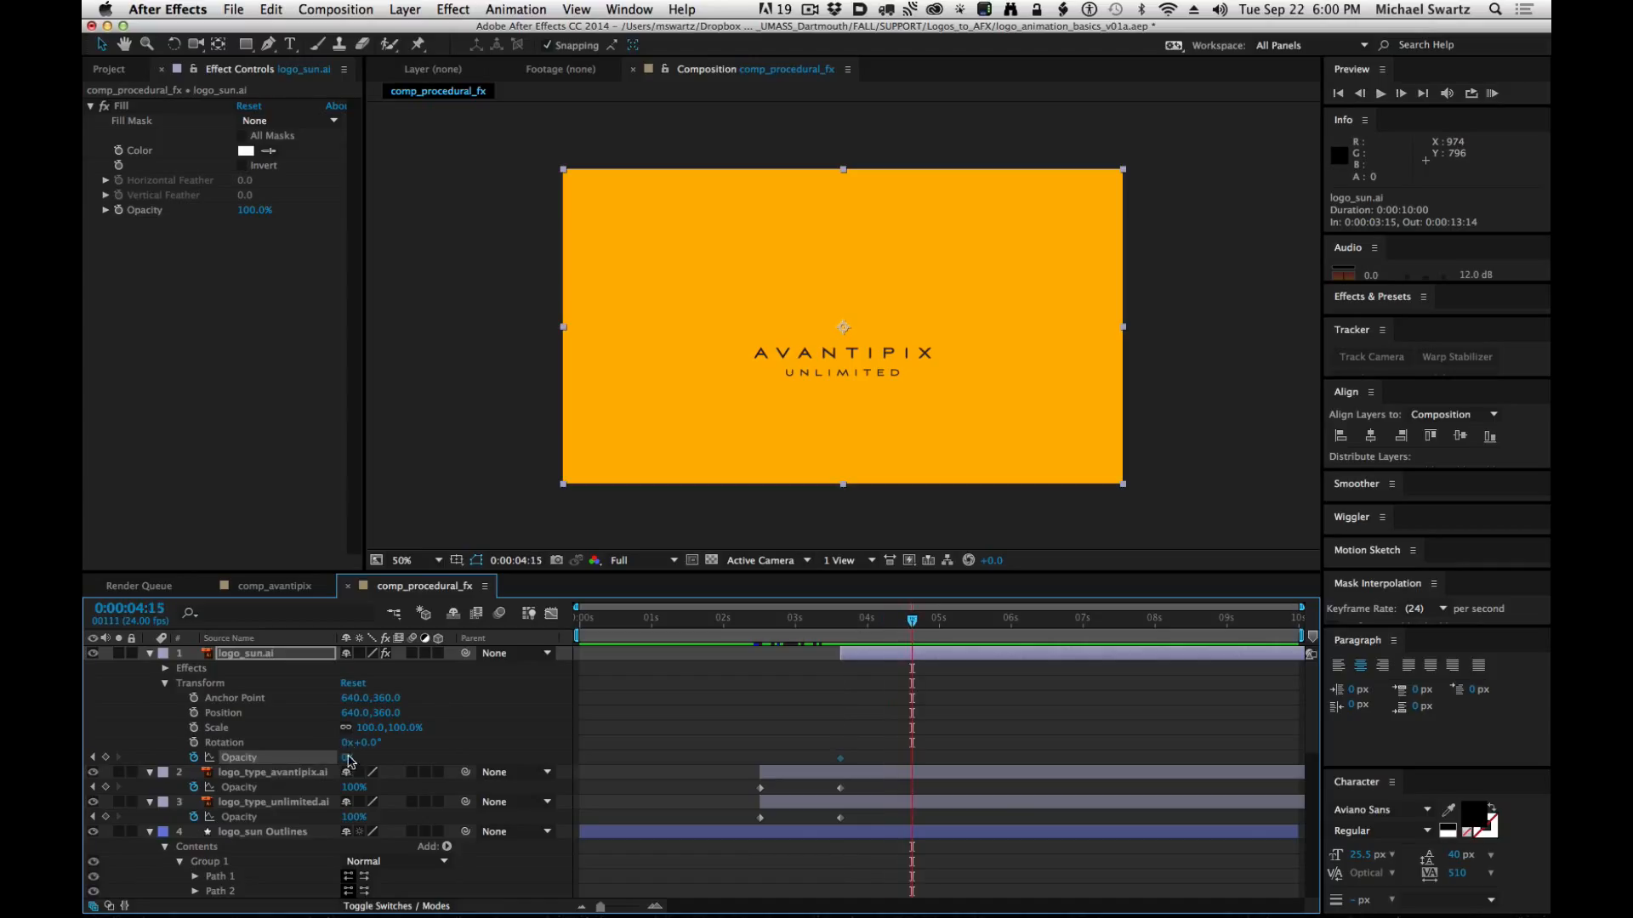
{"action": "left_click_drag", "start_coordinate": [349, 759], "coordinate": [602, 772]}
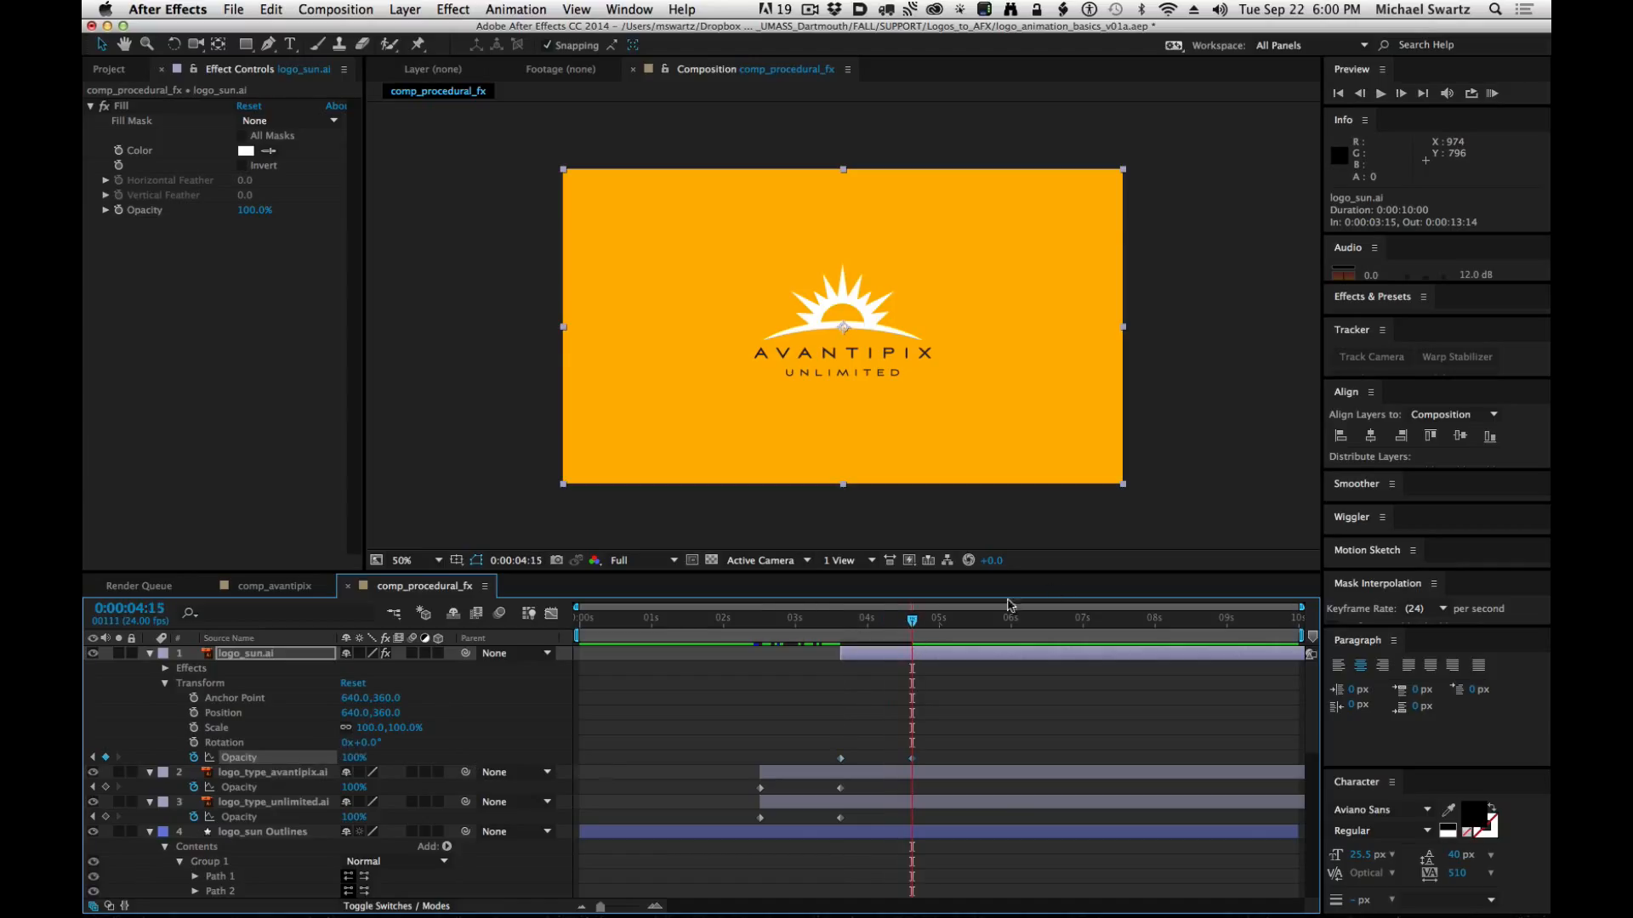
{"action": "left_click_drag", "start_coordinate": [851, 626], "coordinate": [919, 633]}
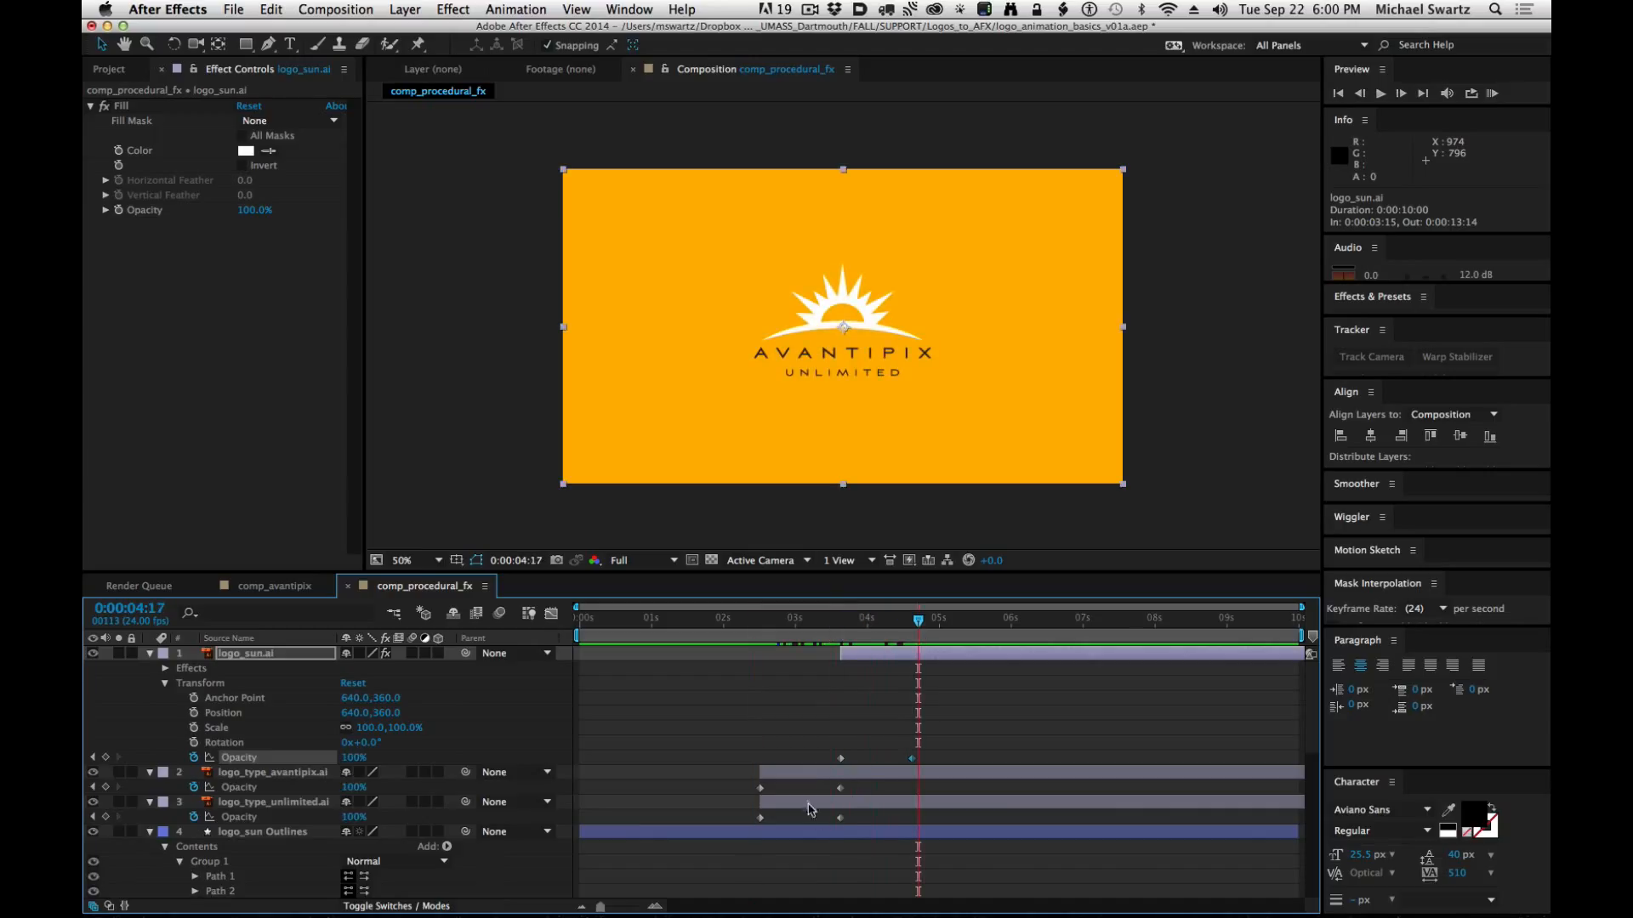
Copy the white Fill effect from logo_sun.ai onto both logo type layers and preview the animation.
{"action": "left_click", "coordinate": [792, 776]}
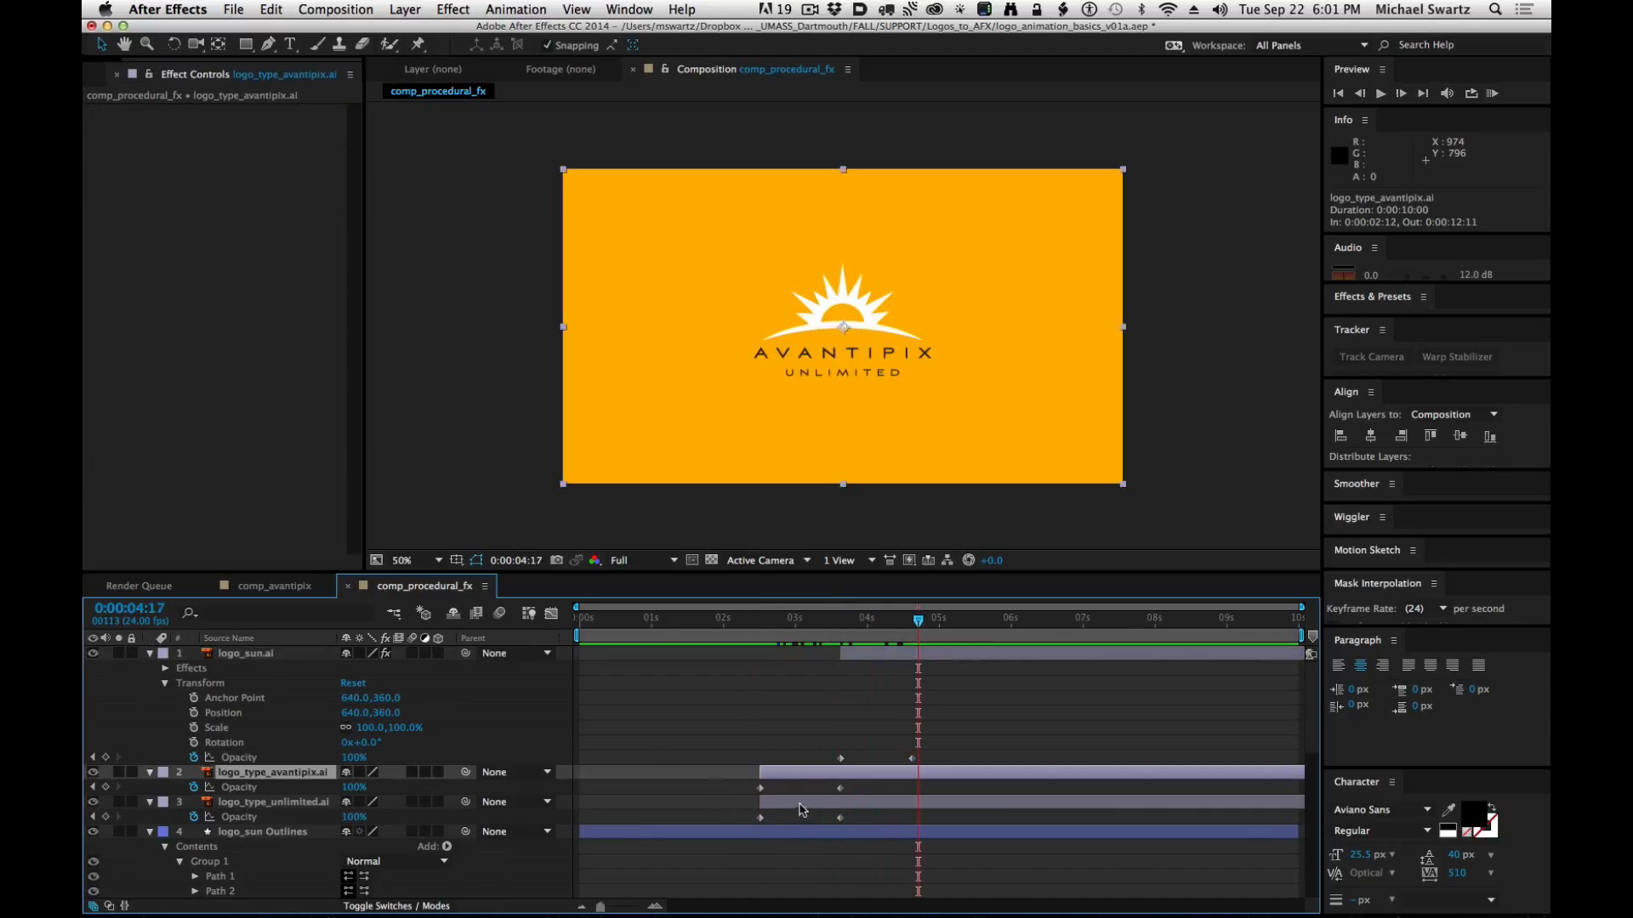
{"action": "left_click", "coordinate": [872, 662]}
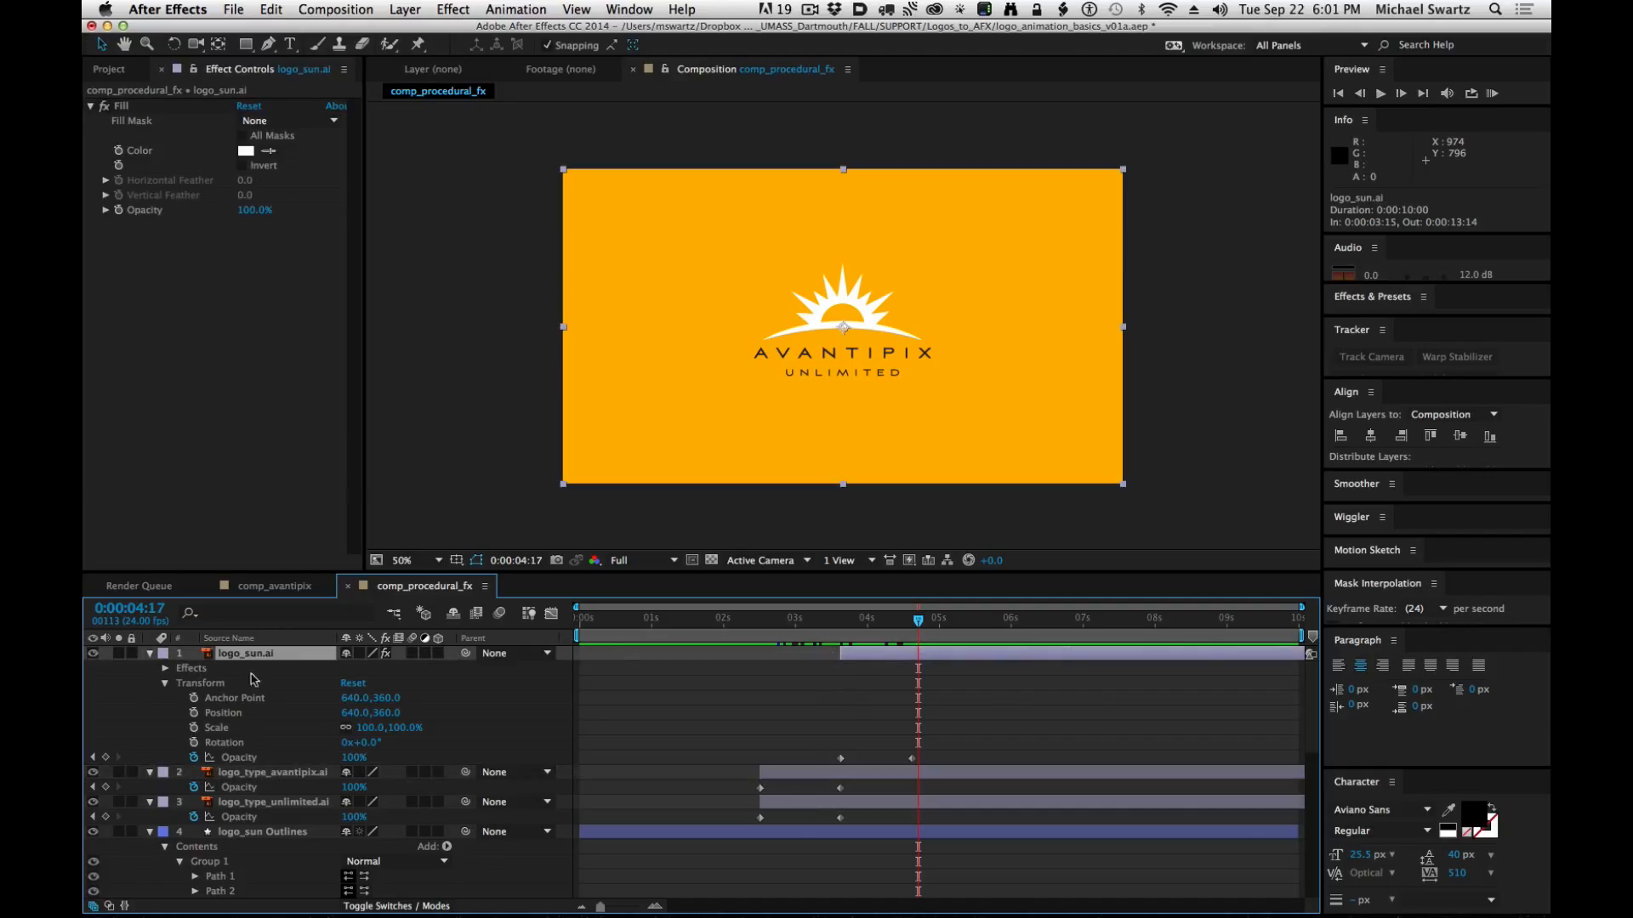
{"action": "left_click", "coordinate": [166, 669]}
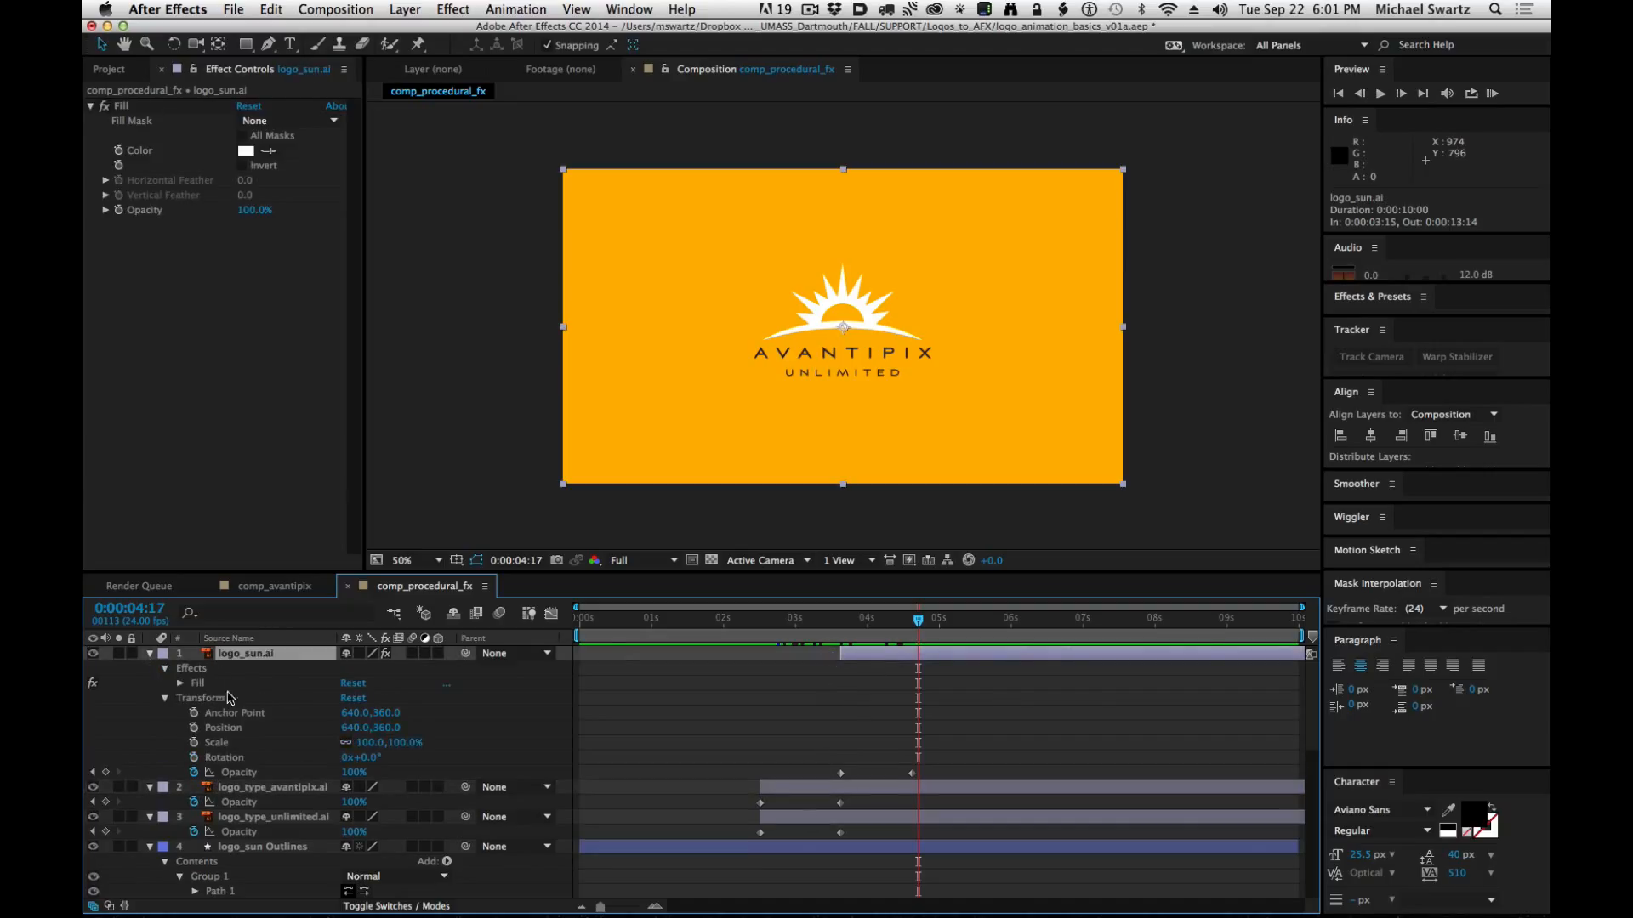
{"action": "left_click", "coordinate": [182, 683]}
{"action": "left_click", "coordinate": [182, 683]}
{"action": "left_click", "coordinate": [198, 684]}
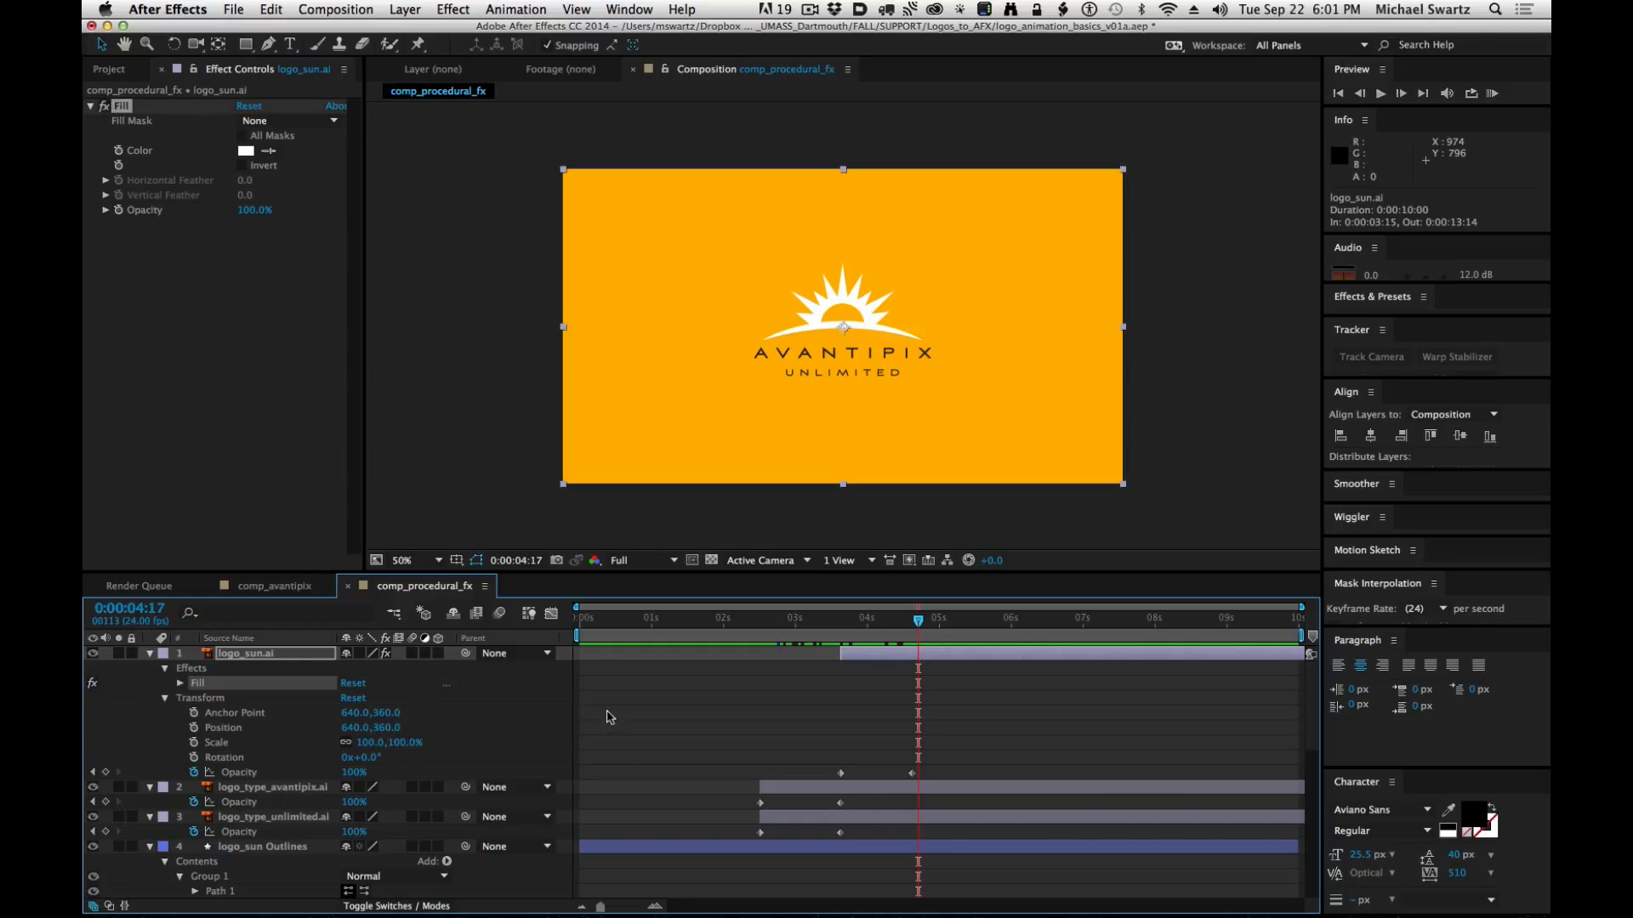
{"action": "left_click", "coordinate": [910, 789]}
{"action": "left_click", "coordinate": [884, 820], "text": "shift"}
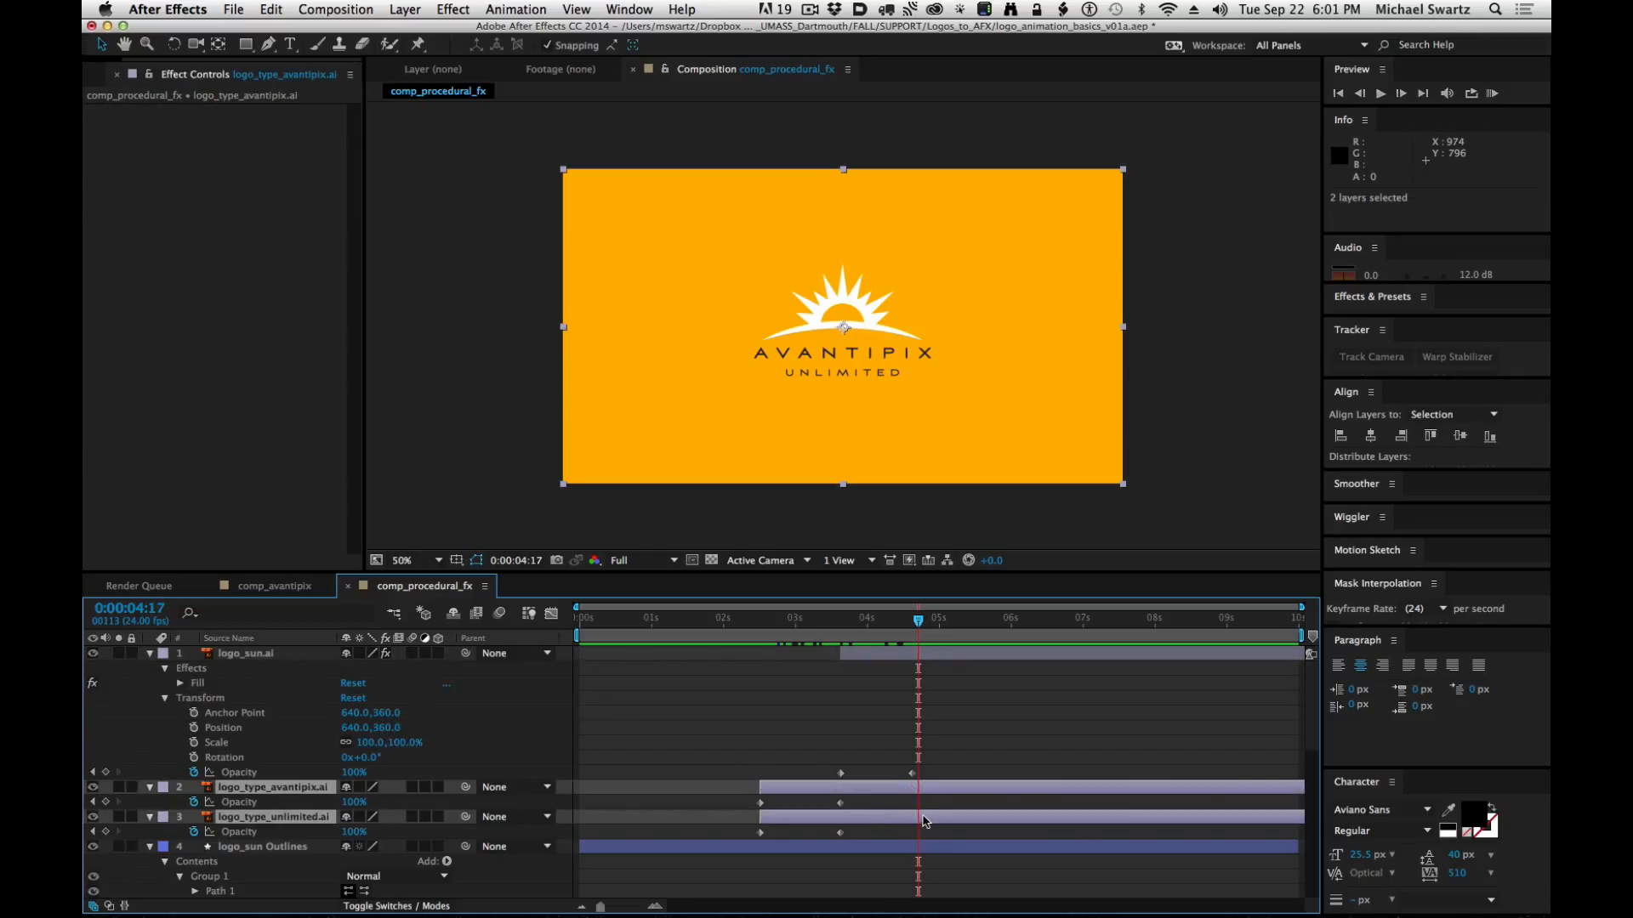
{"action": "key", "text": "super+v"}
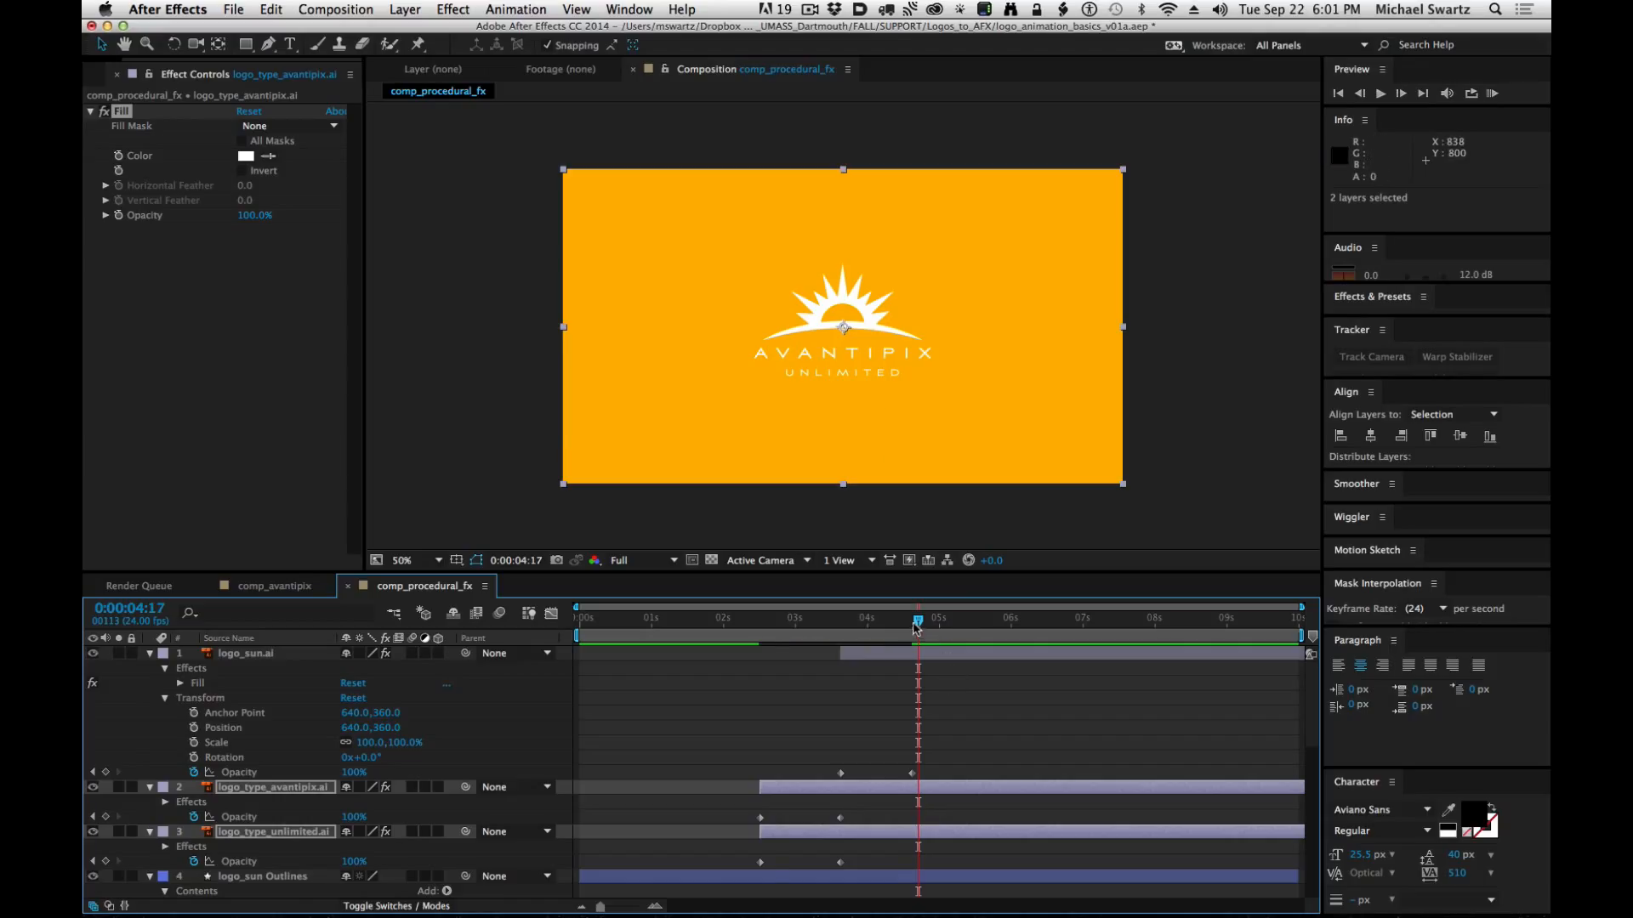
{"action": "left_click_drag", "start_coordinate": [919, 622], "coordinate": [406, 614]}
{"action": "left_click_drag", "start_coordinate": [549, 627], "coordinate": [930, 649]}
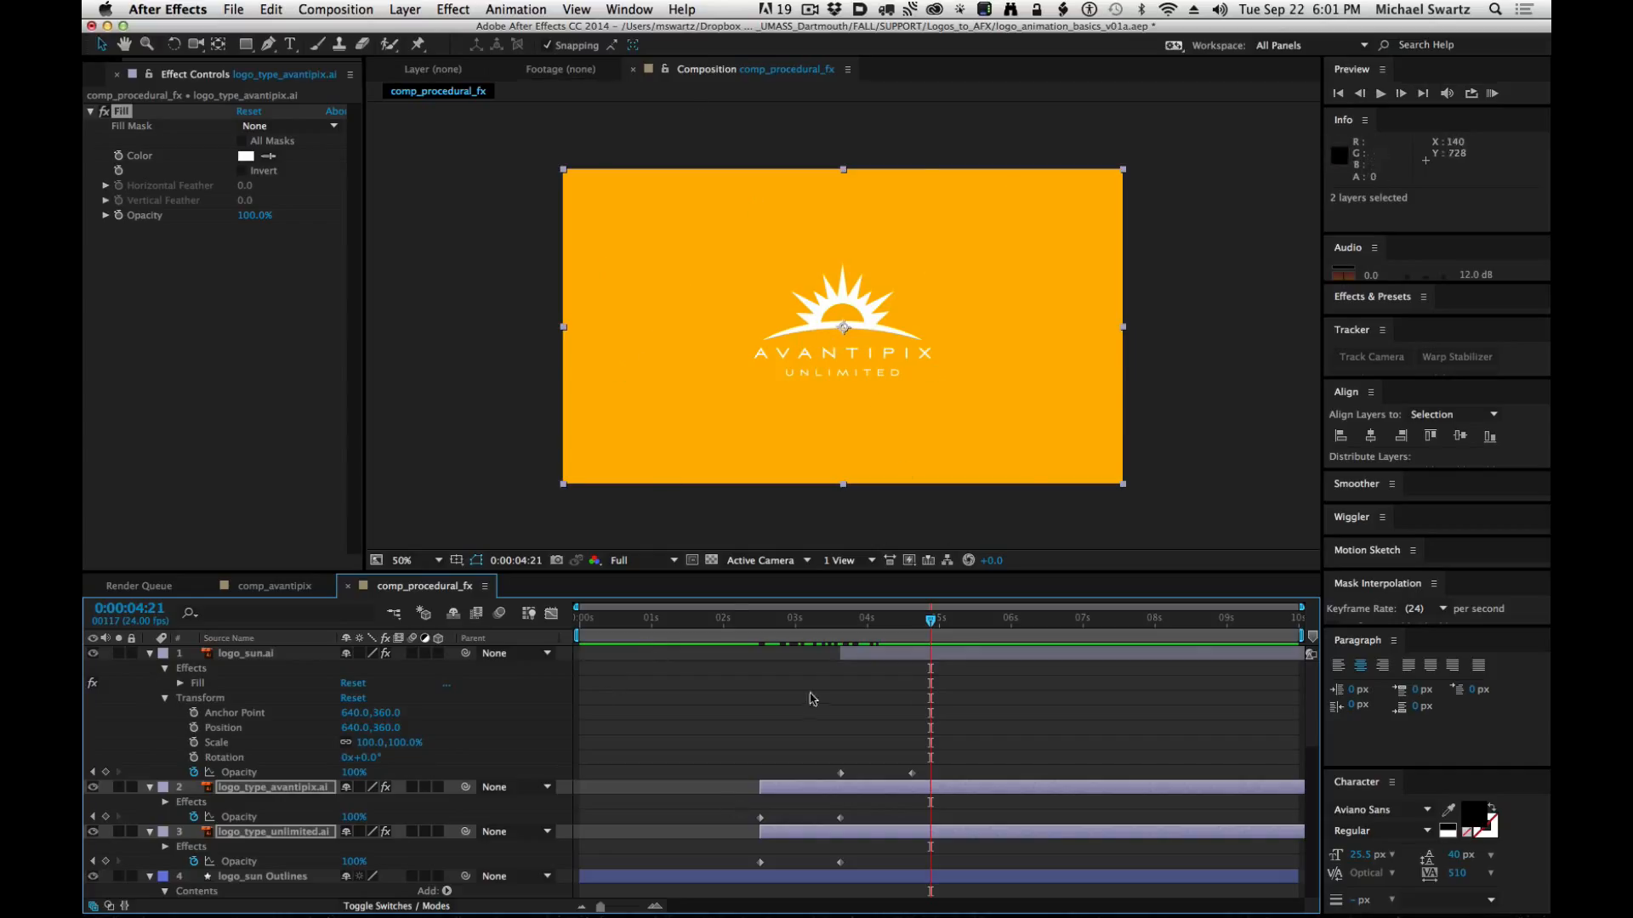
Create a black 1280 x 720 px solid layer with the current time at the start of the comp.
{"action": "left_click_drag", "start_coordinate": [929, 625], "coordinate": [579, 627]}
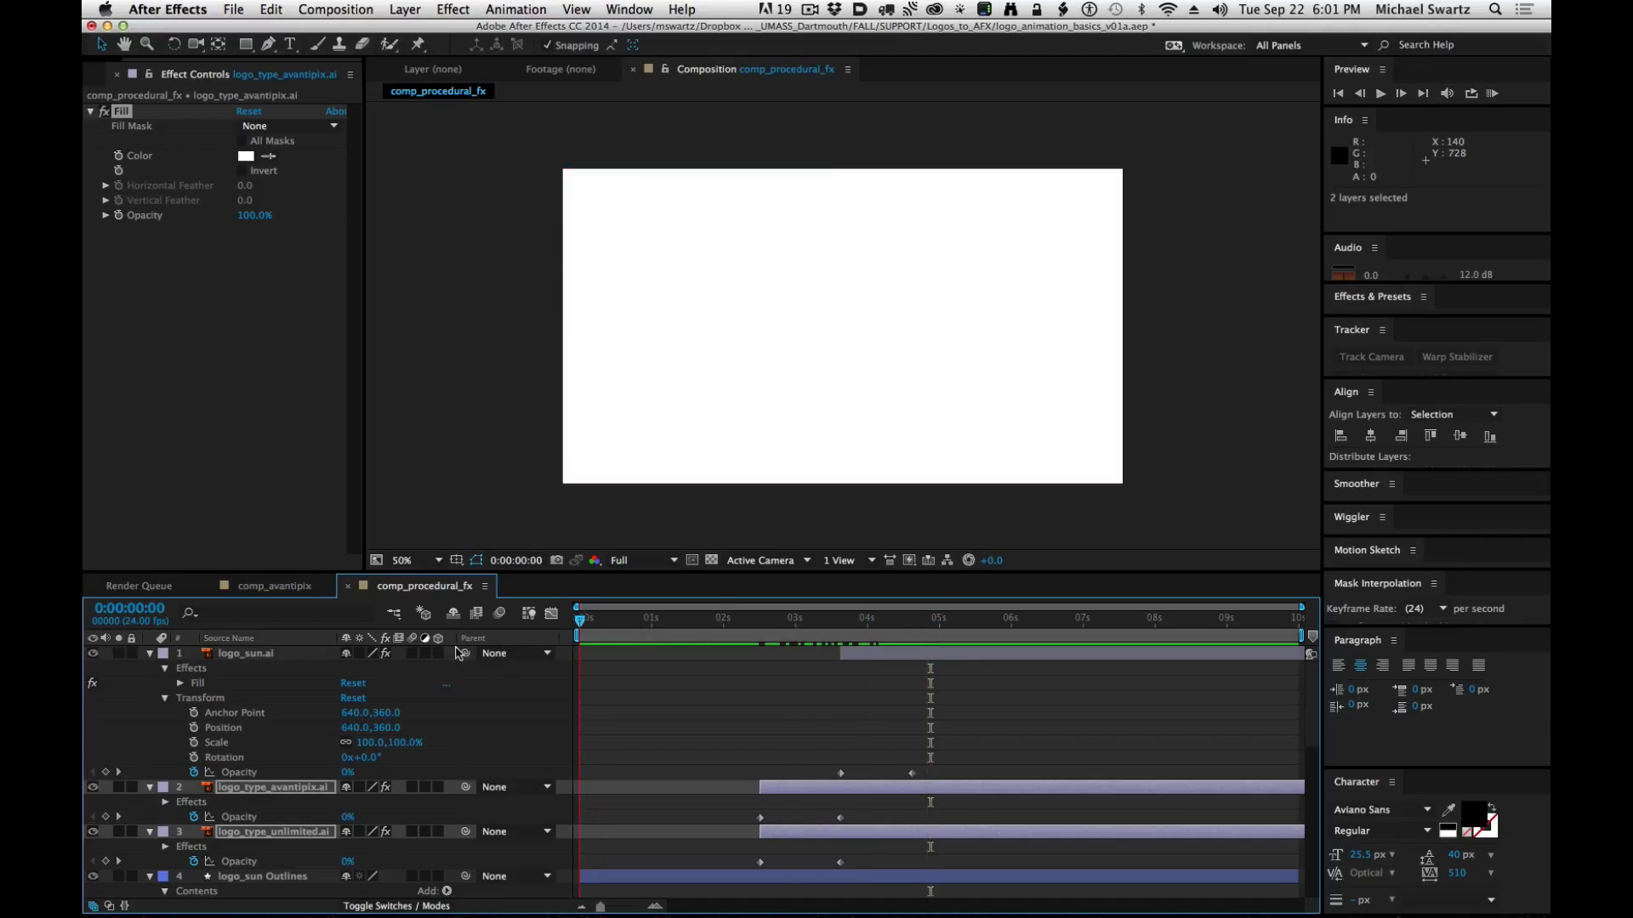
{"action": "left_click", "coordinate": [392, 9]}
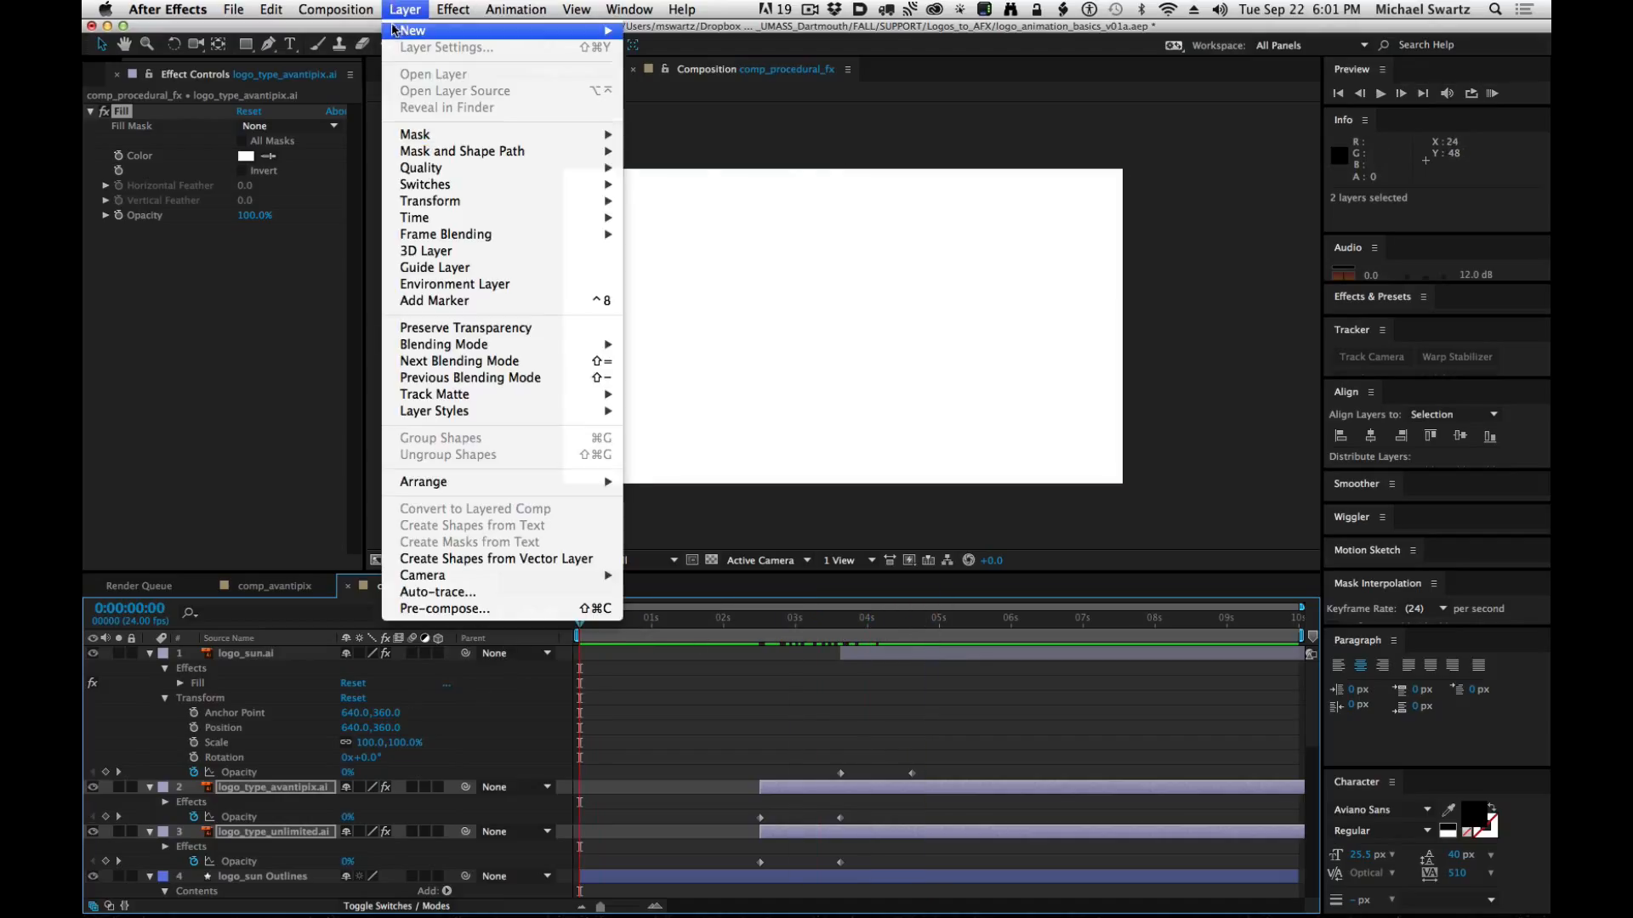
{"action": "mouse_move", "coordinate": [395, 32]}
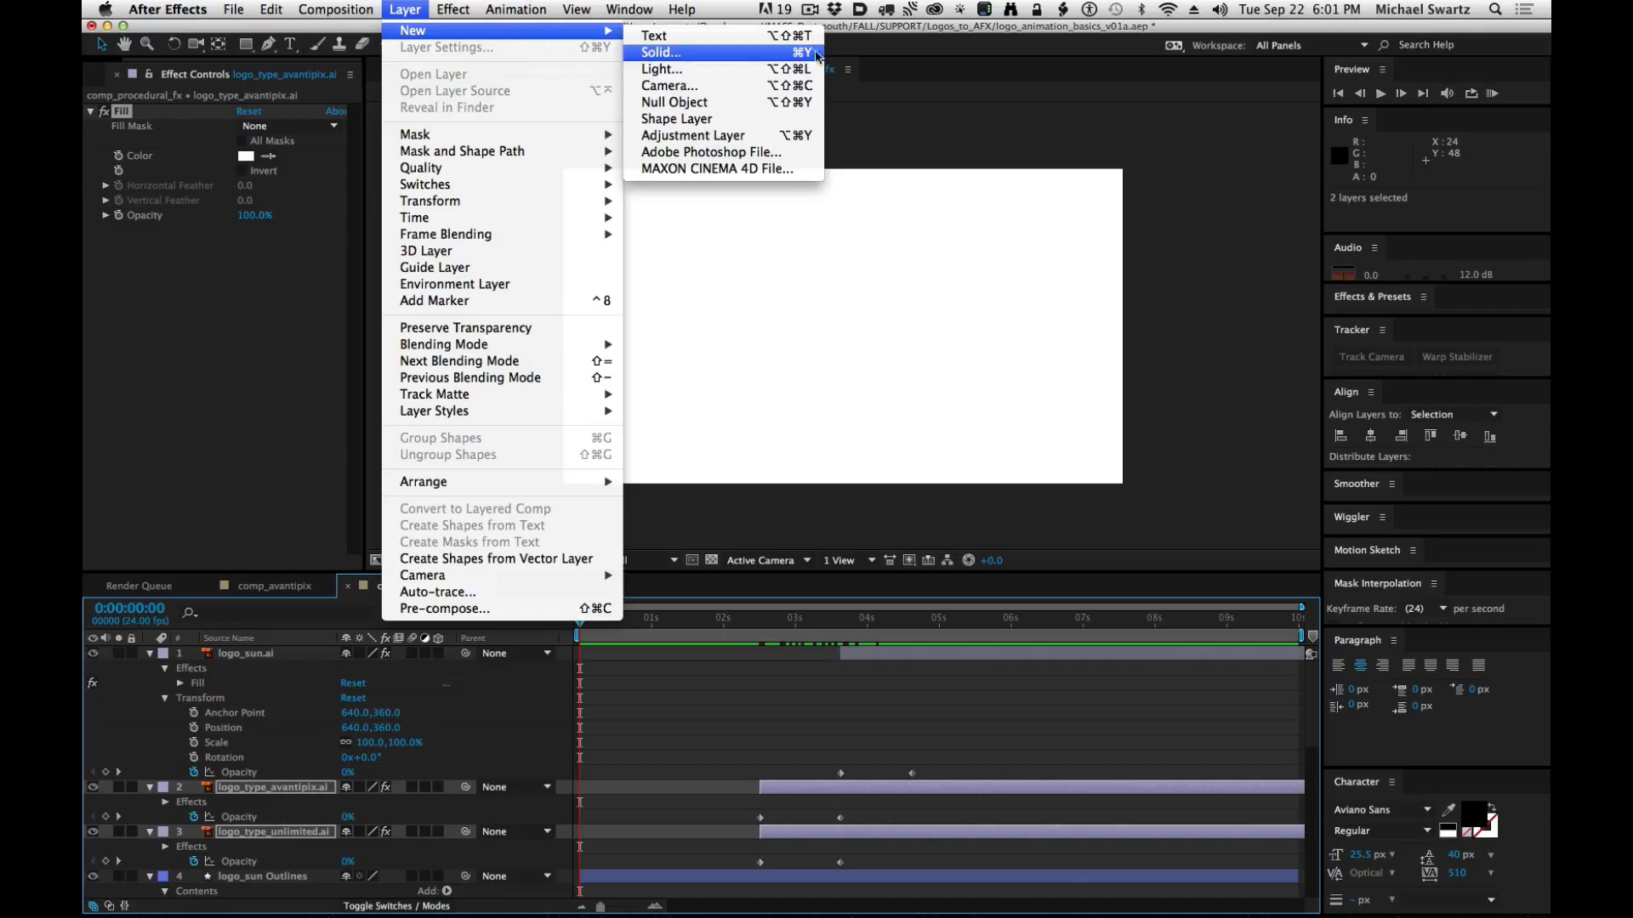
{"action": "left_click", "coordinate": [789, 54]}
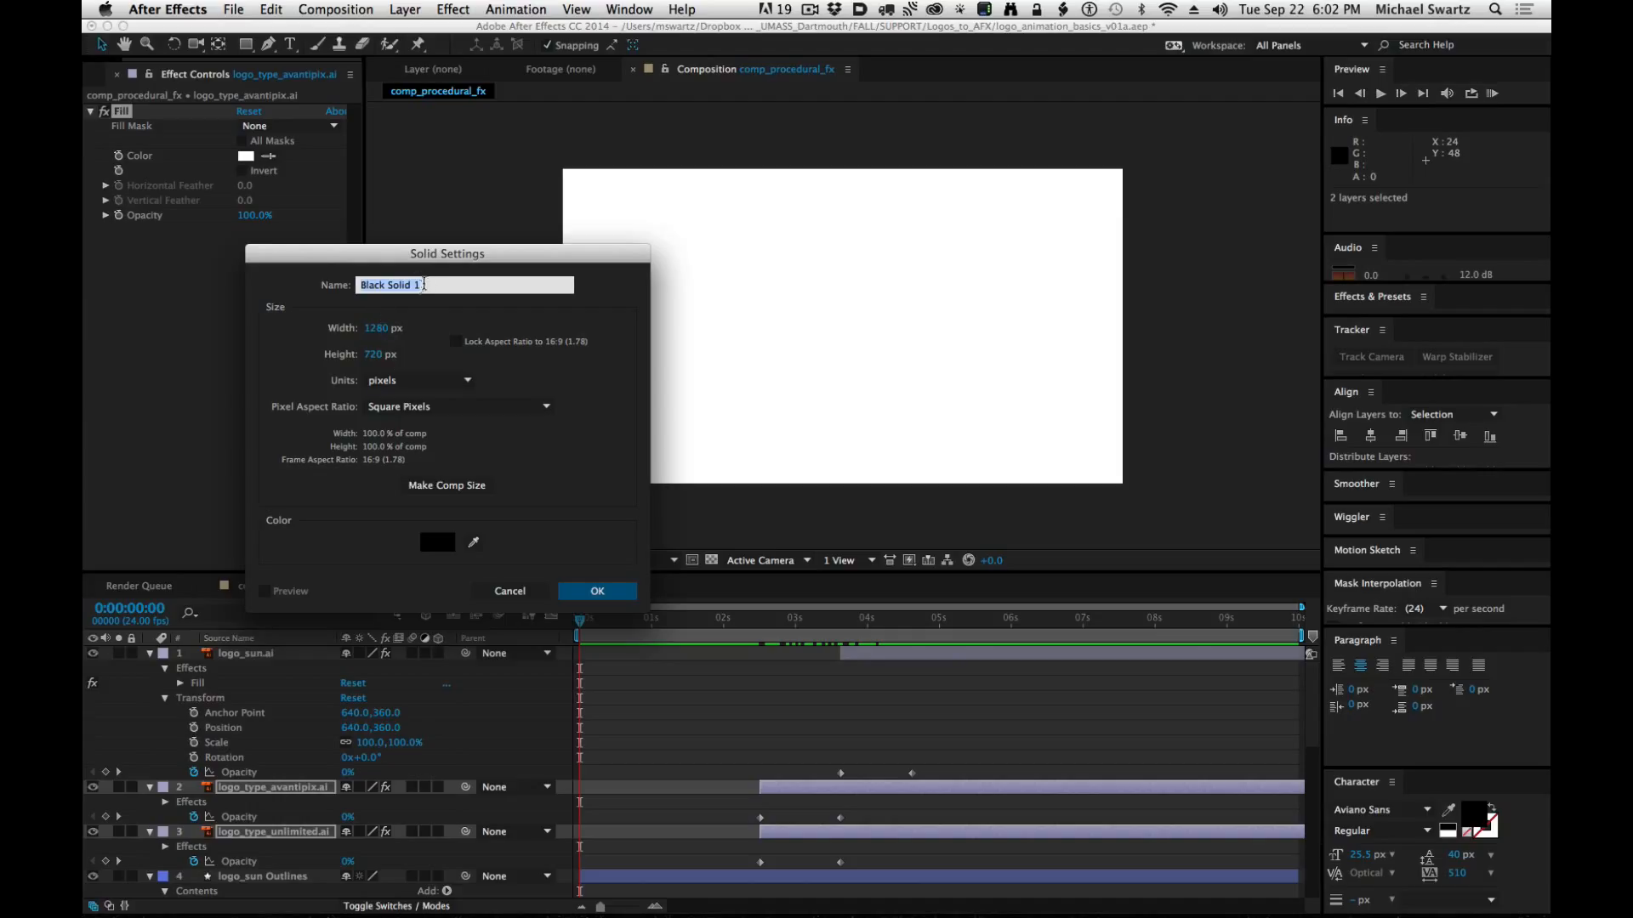
{"action": "left_click", "coordinate": [600, 591]}
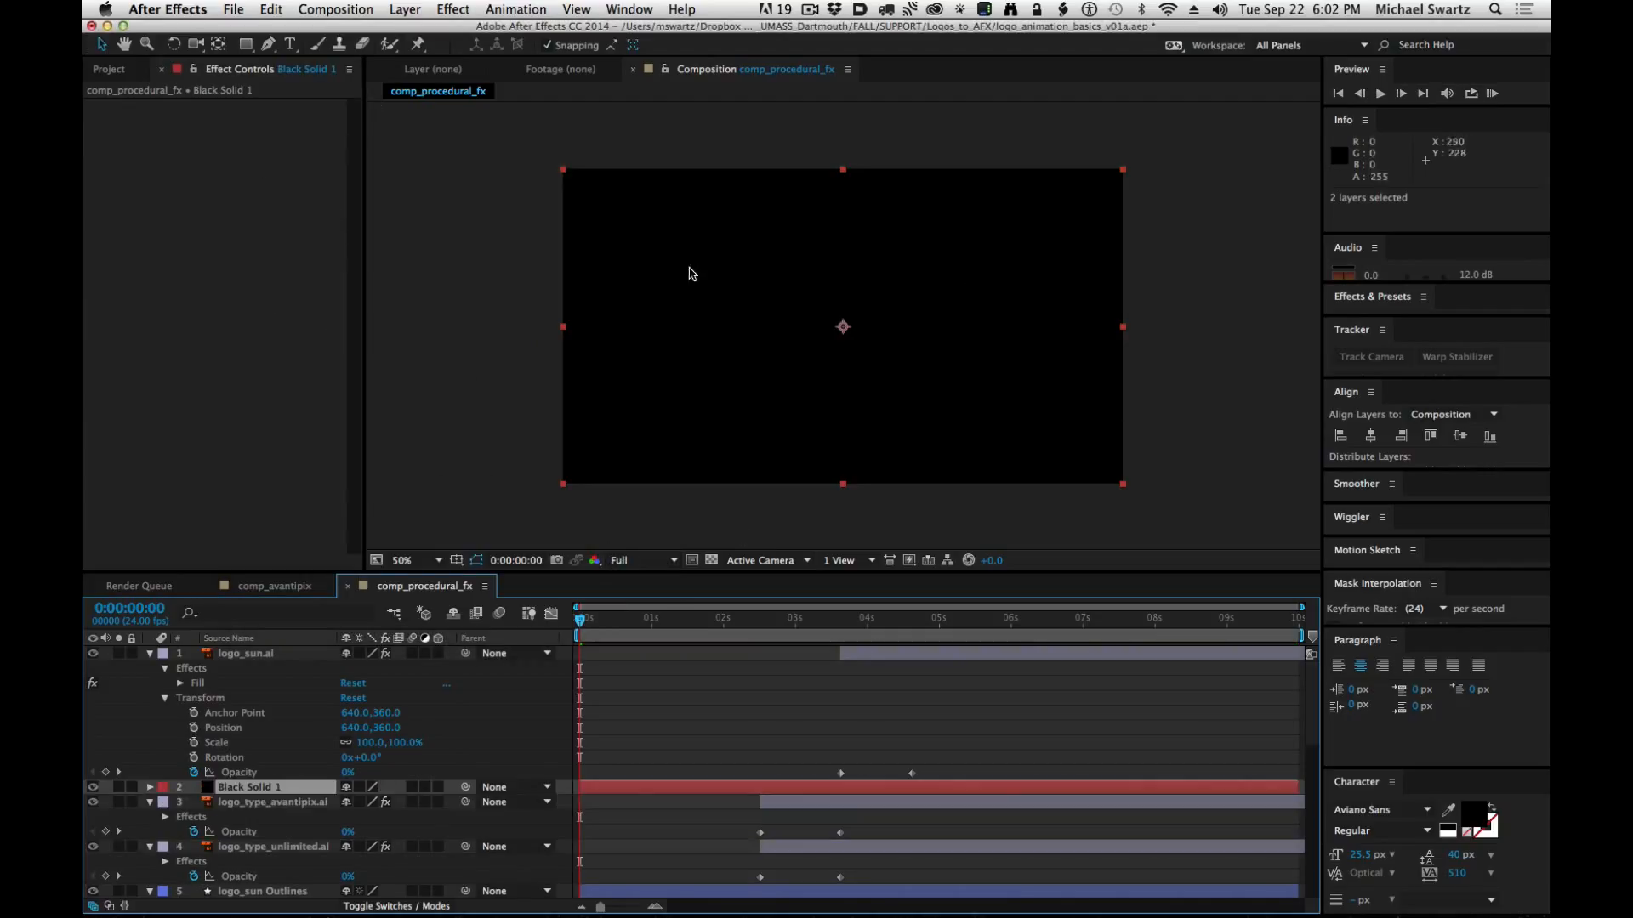
Apply the Generate Gradient Ramp effect to the black solid and set its shape to Radial Ramp.
{"action": "left_click", "coordinate": [453, 8]}
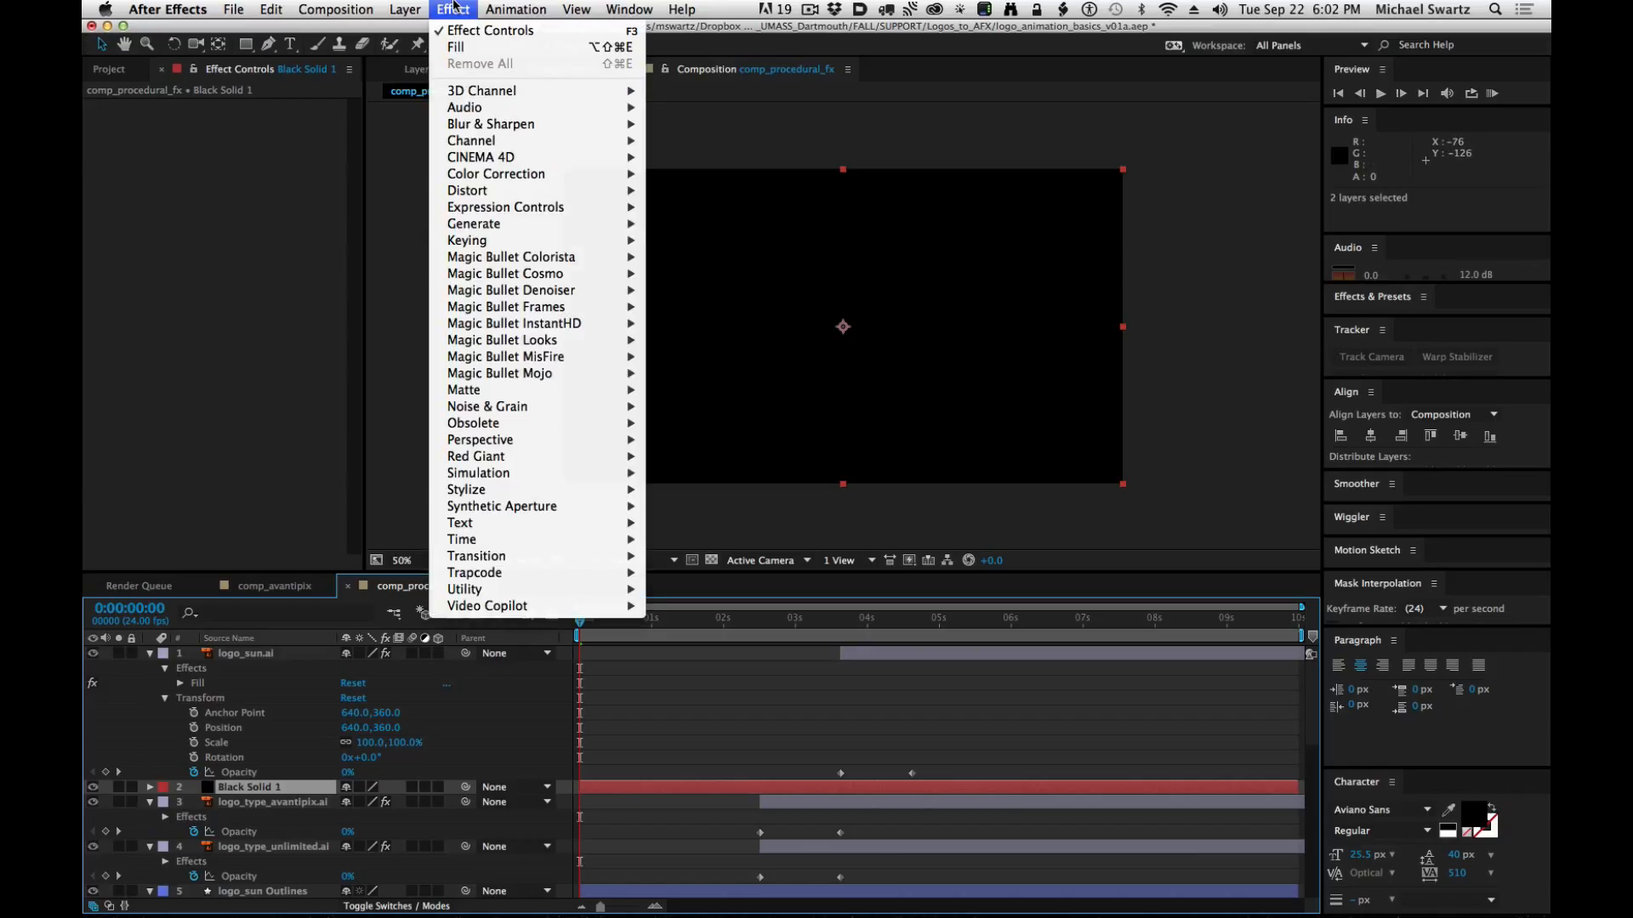
{"action": "mouse_move", "coordinate": [472, 222]}
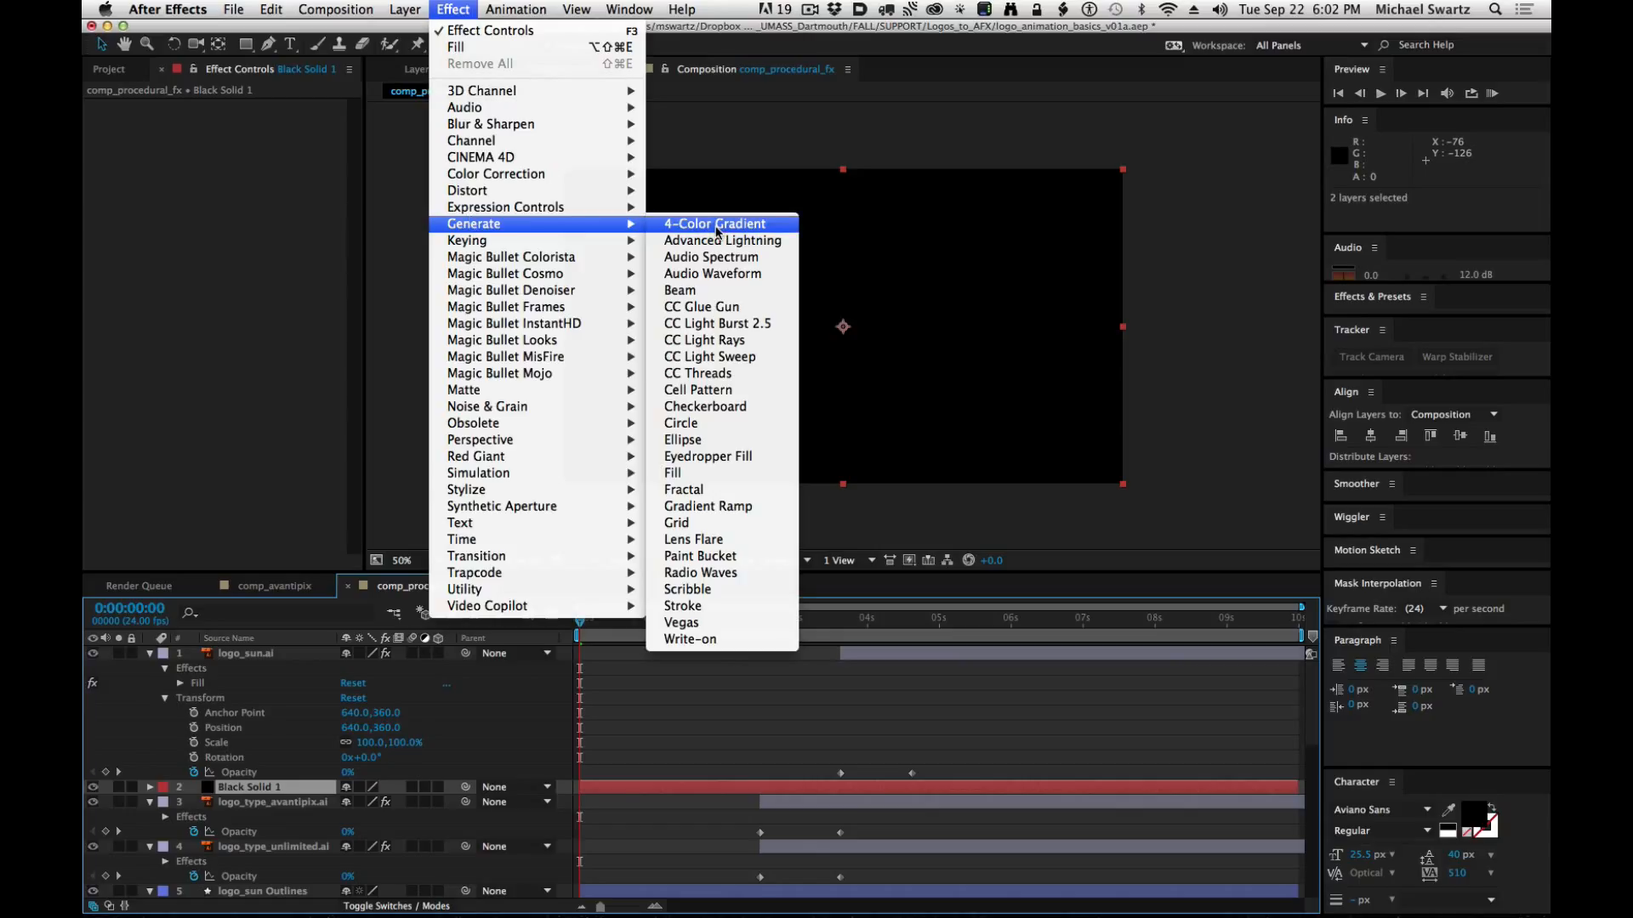
{"action": "left_click", "coordinate": [731, 507]}
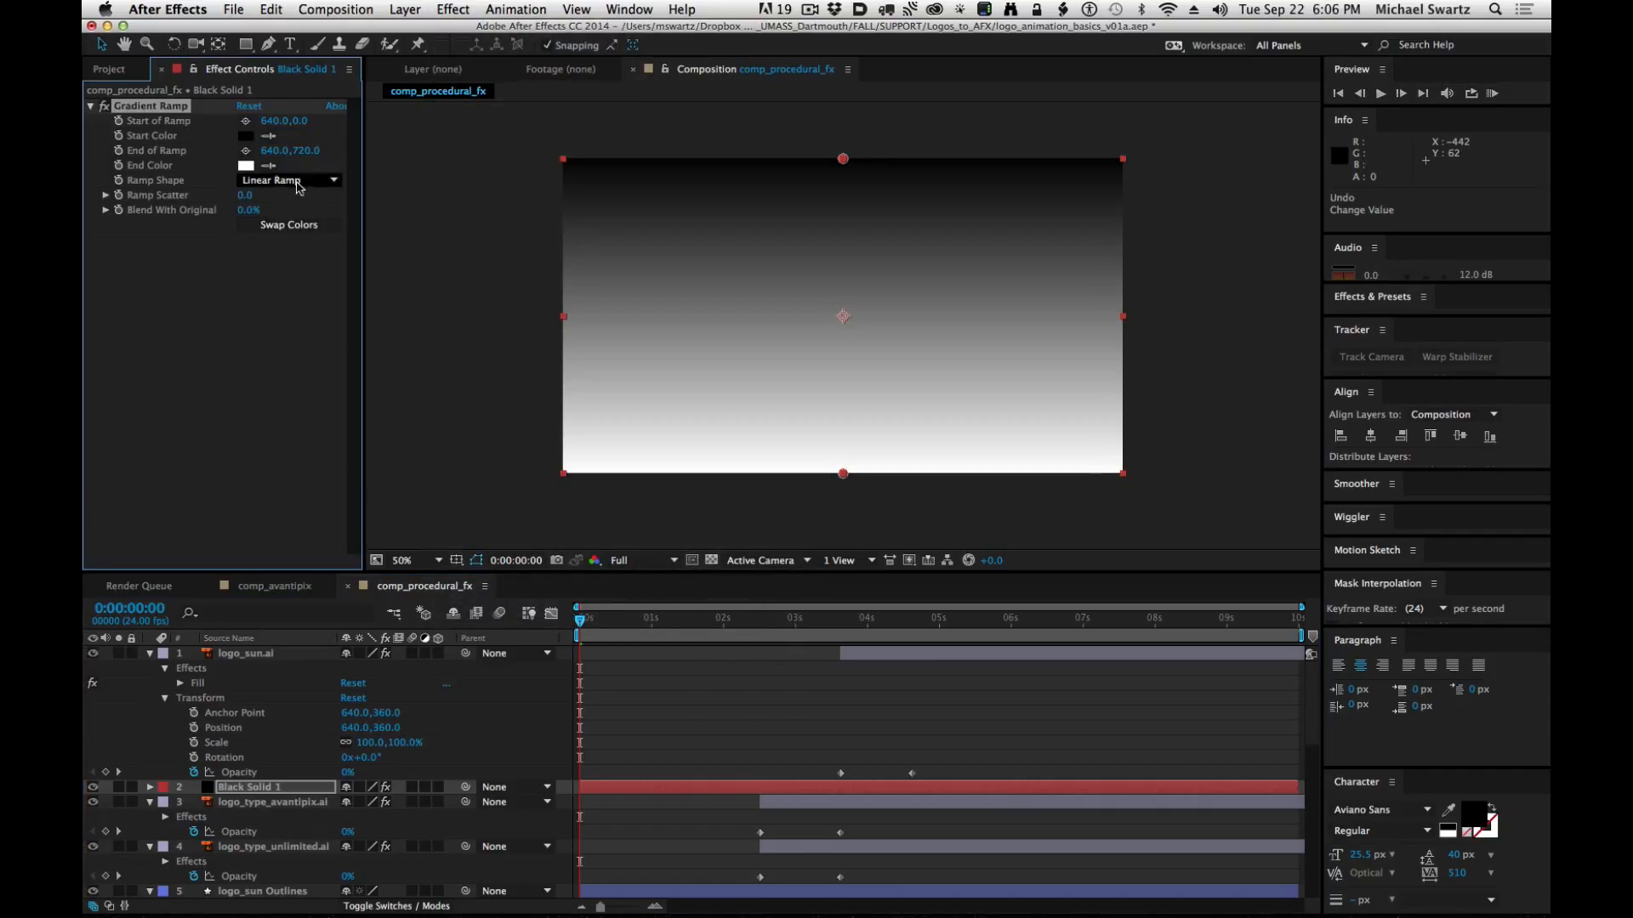
{"action": "left_click", "coordinate": [297, 188]}
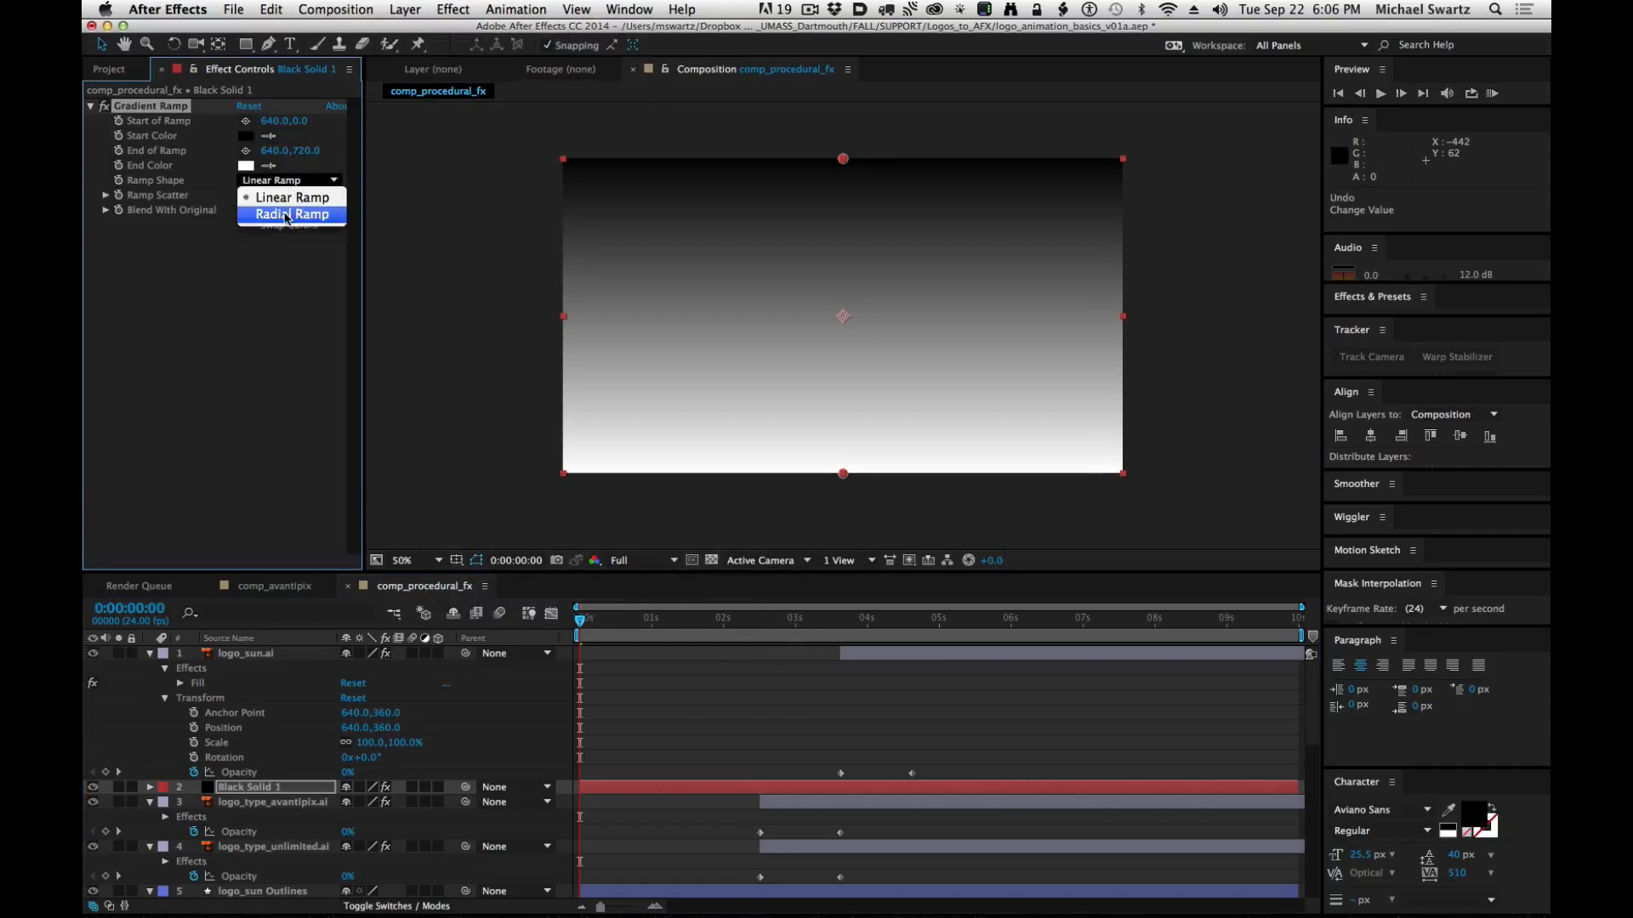
{"action": "left_click", "coordinate": [289, 215]}
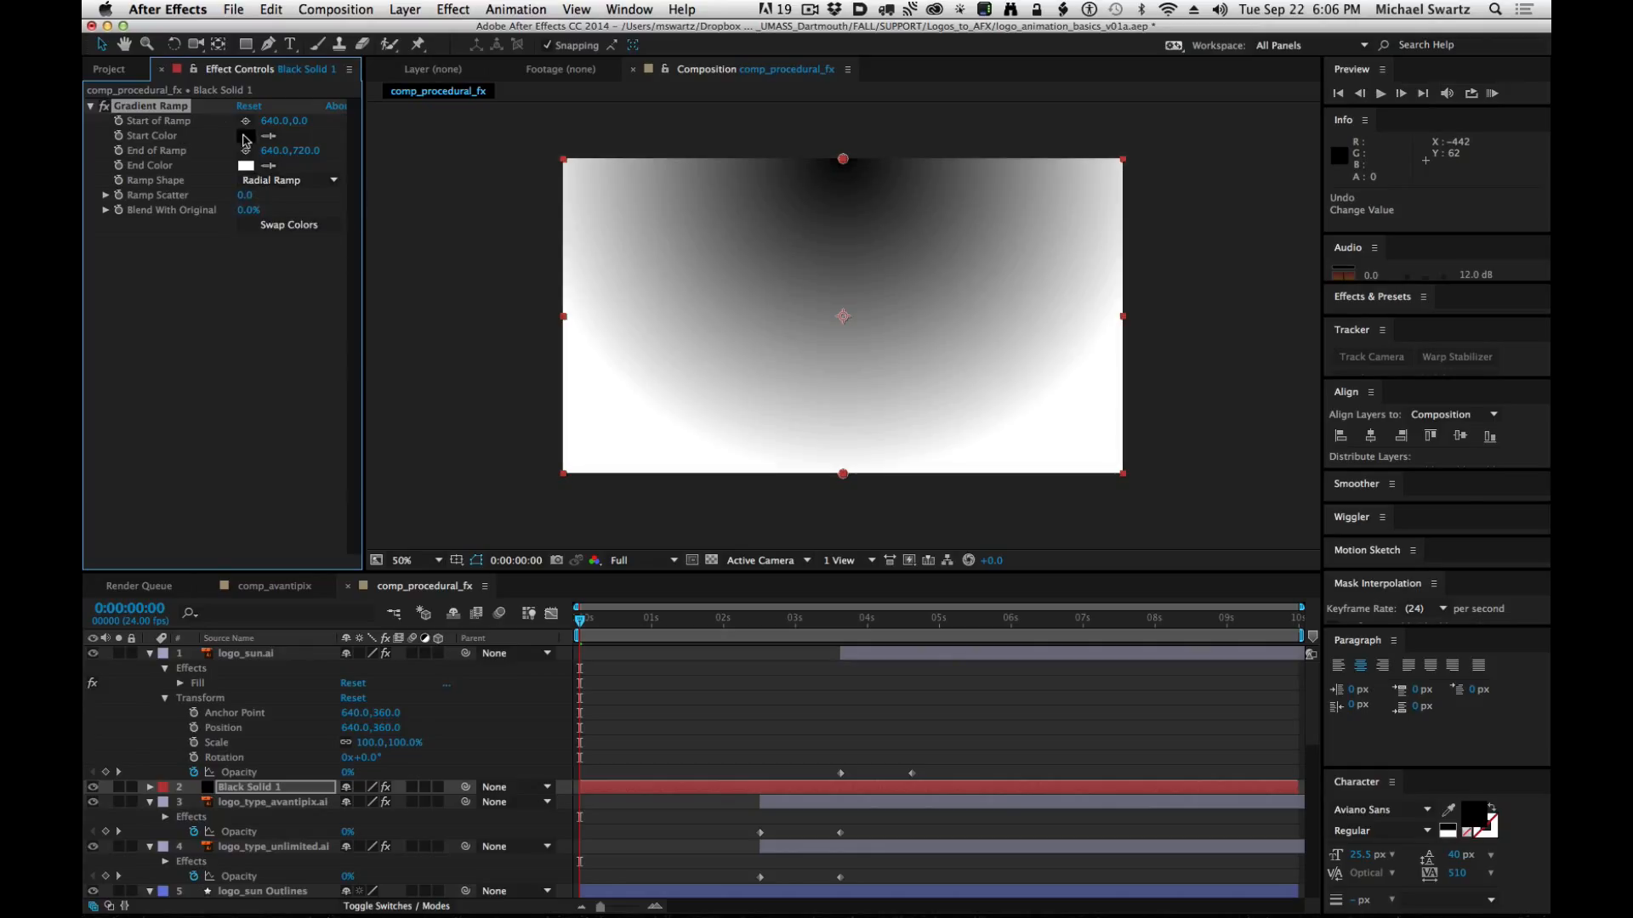
Set the Gradient Ramp's start color to white and its end color to black.
{"action": "left_click", "coordinate": [246, 137]}
{"action": "left_click_drag", "start_coordinate": [1010, 383], "coordinate": [941, 230]}
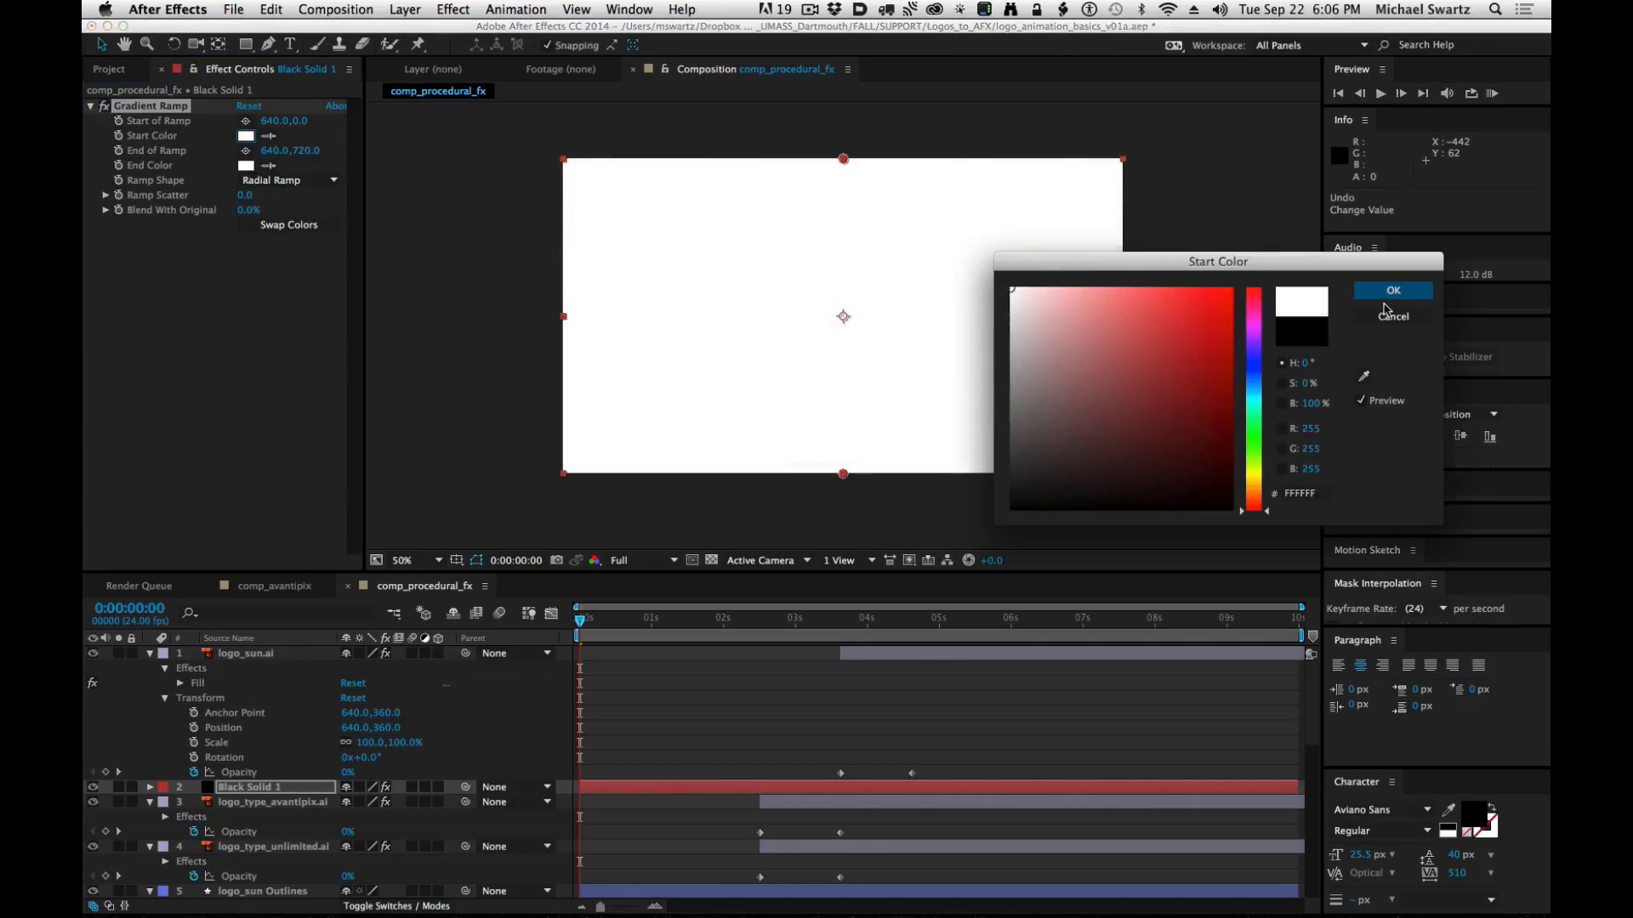
{"action": "key", "text": "Return"}
{"action": "left_click", "coordinate": [246, 165]}
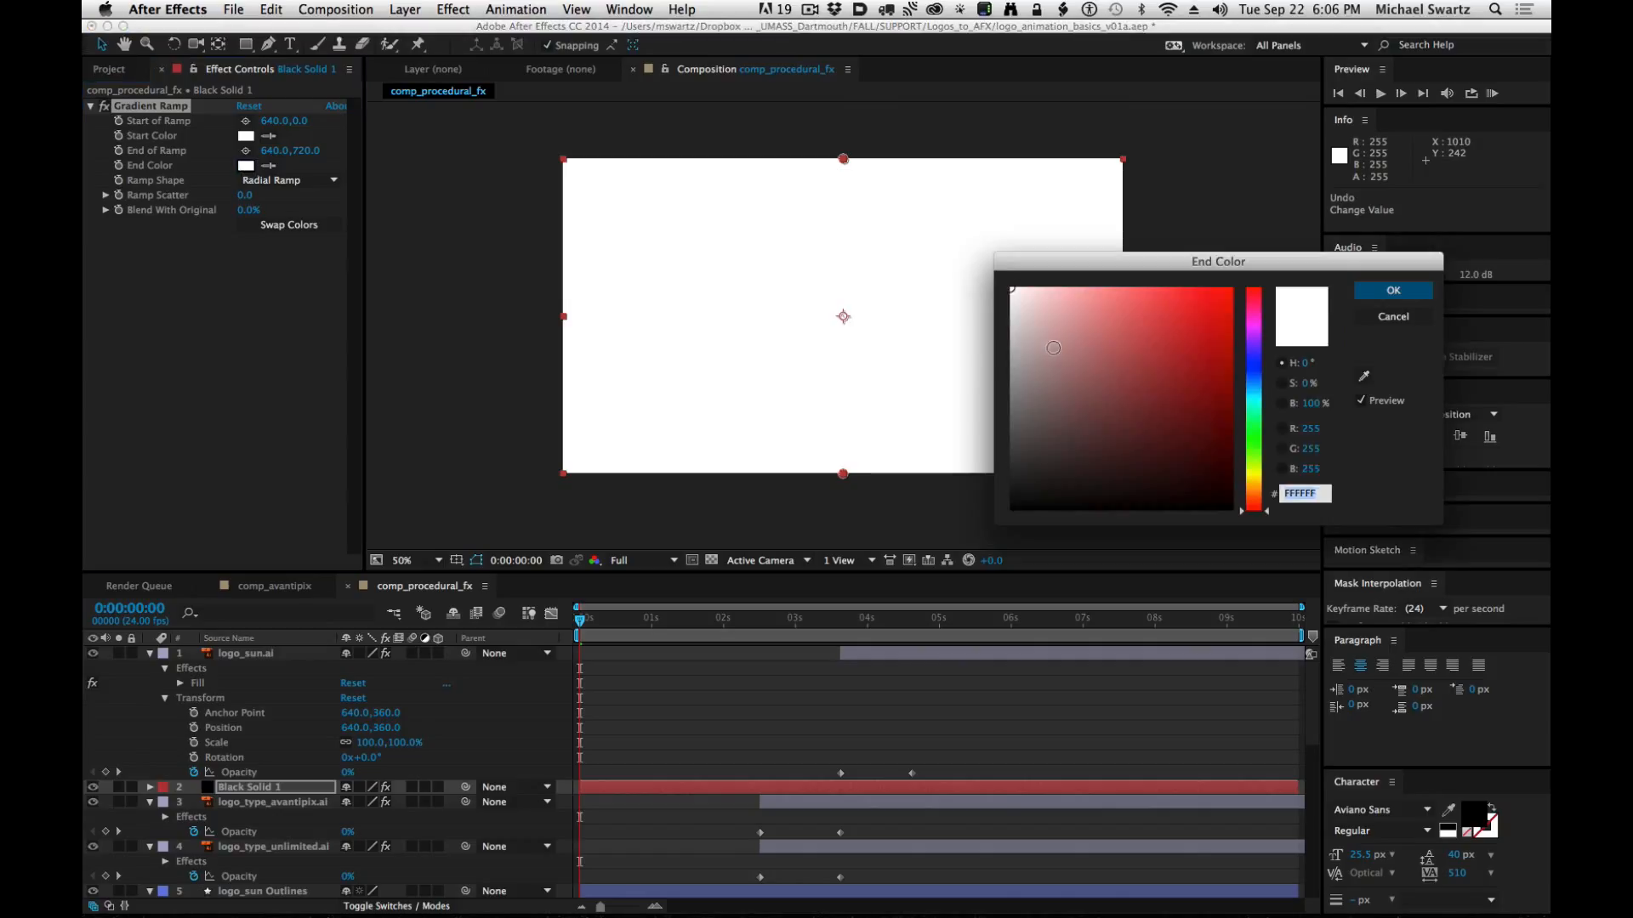
{"action": "left_click_drag", "start_coordinate": [1089, 423], "coordinate": [994, 564]}
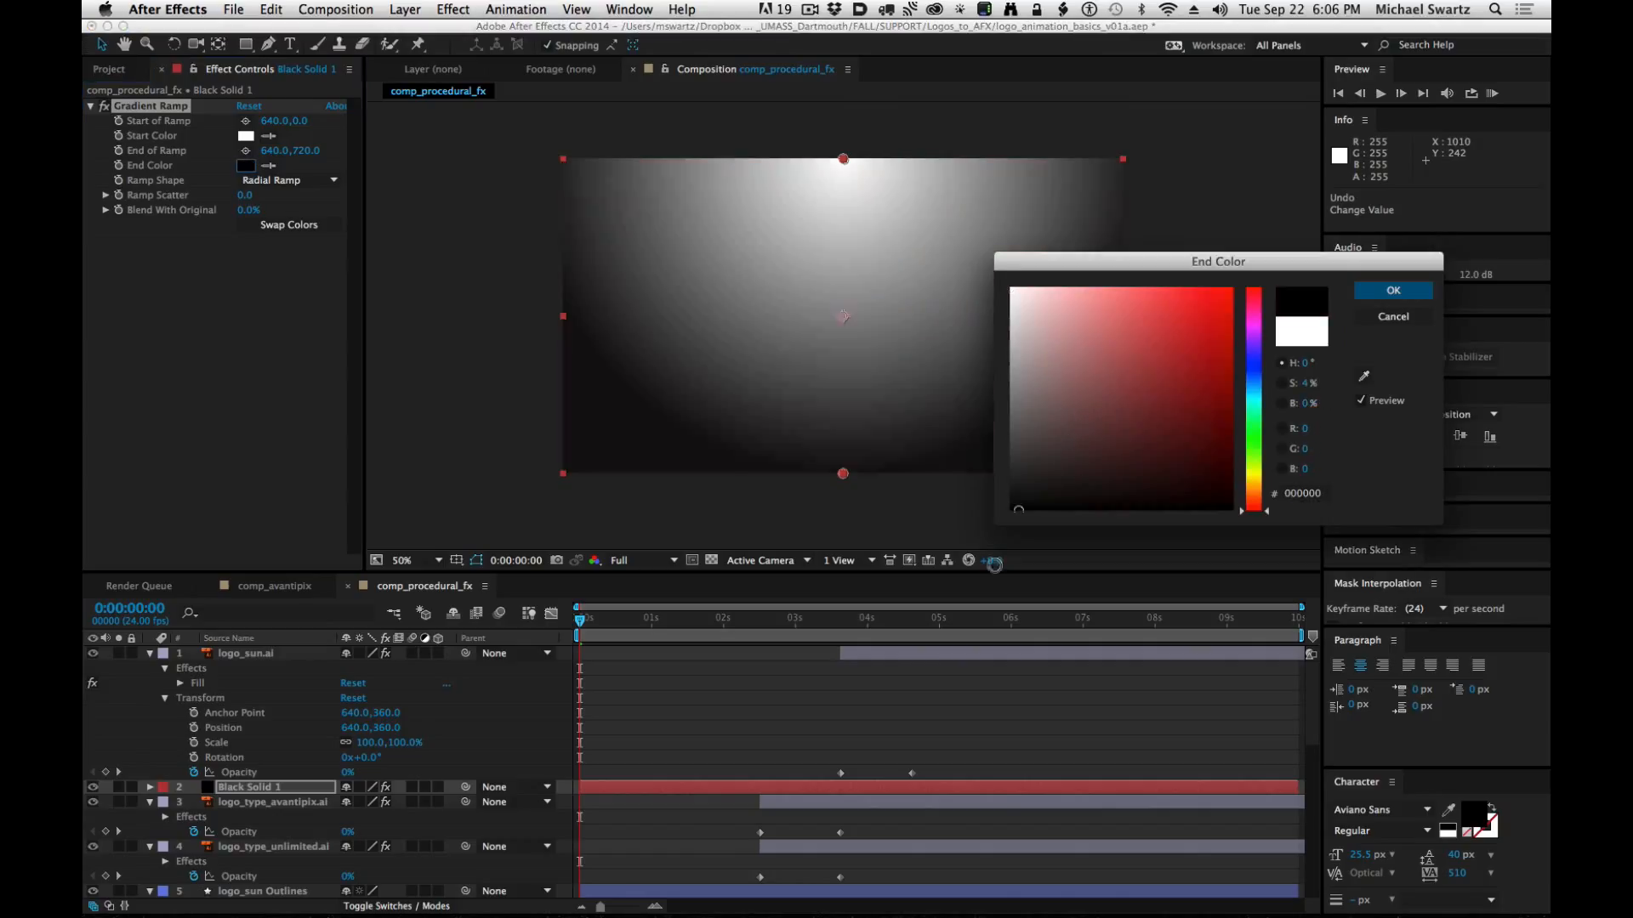
{"action": "left_click", "coordinate": [1395, 292]}
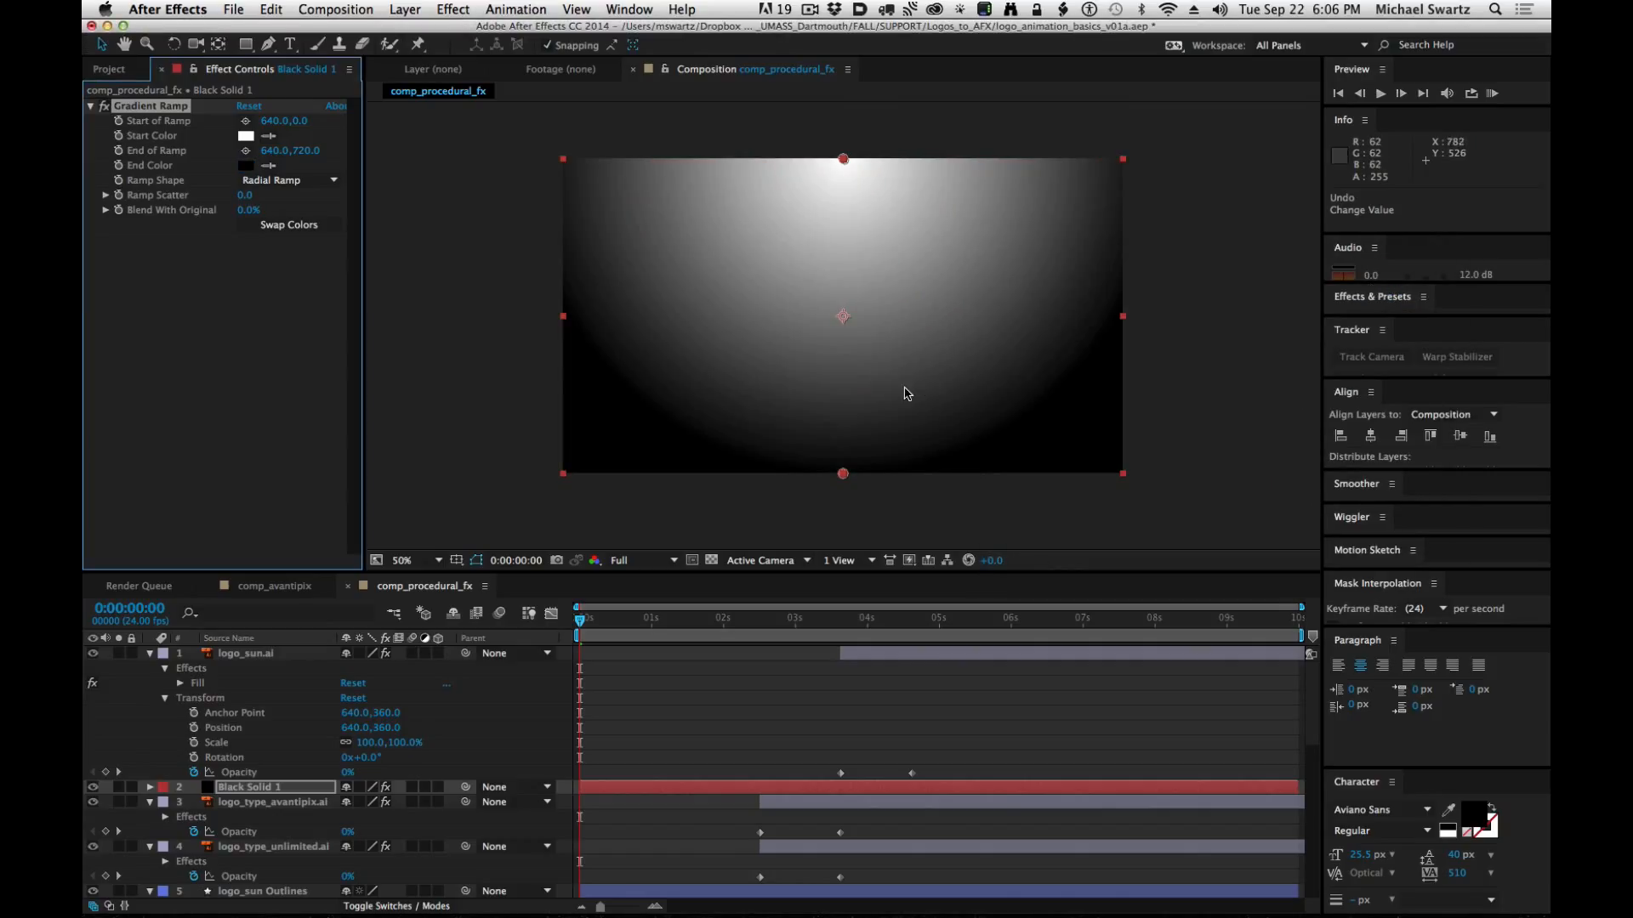
Place the ramp's start near the frame center at about 640, 368 and its end below the frame at about 680, 1264.
{"action": "key", "text": "comma"}
{"action": "key", "text": "comma"}
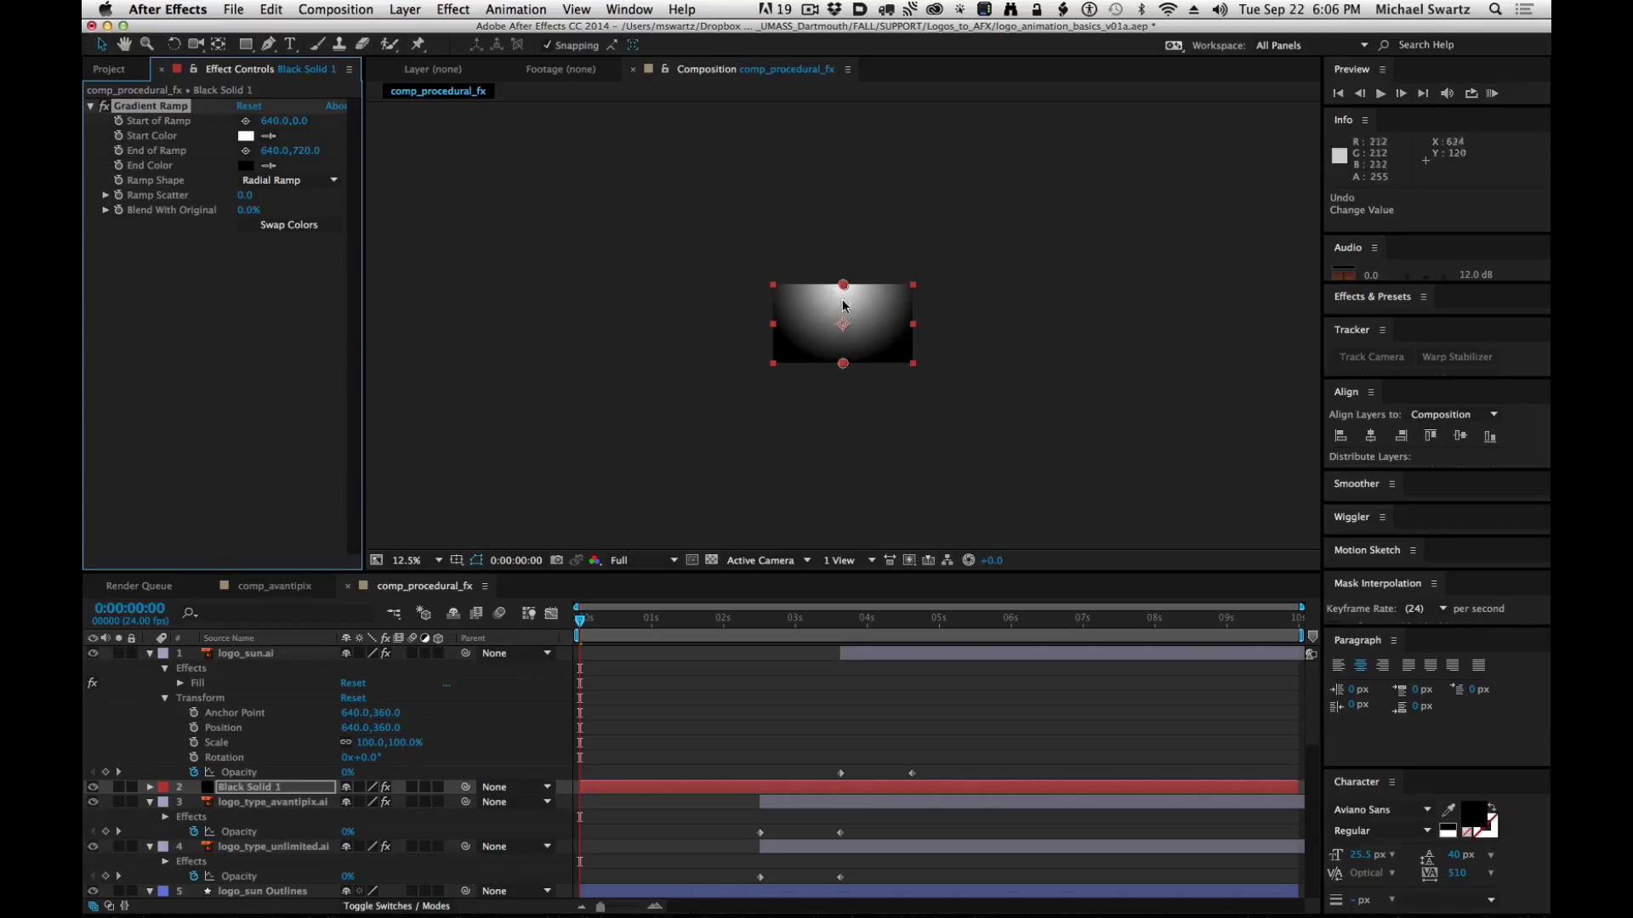
{"action": "left_click", "coordinate": [245, 121]}
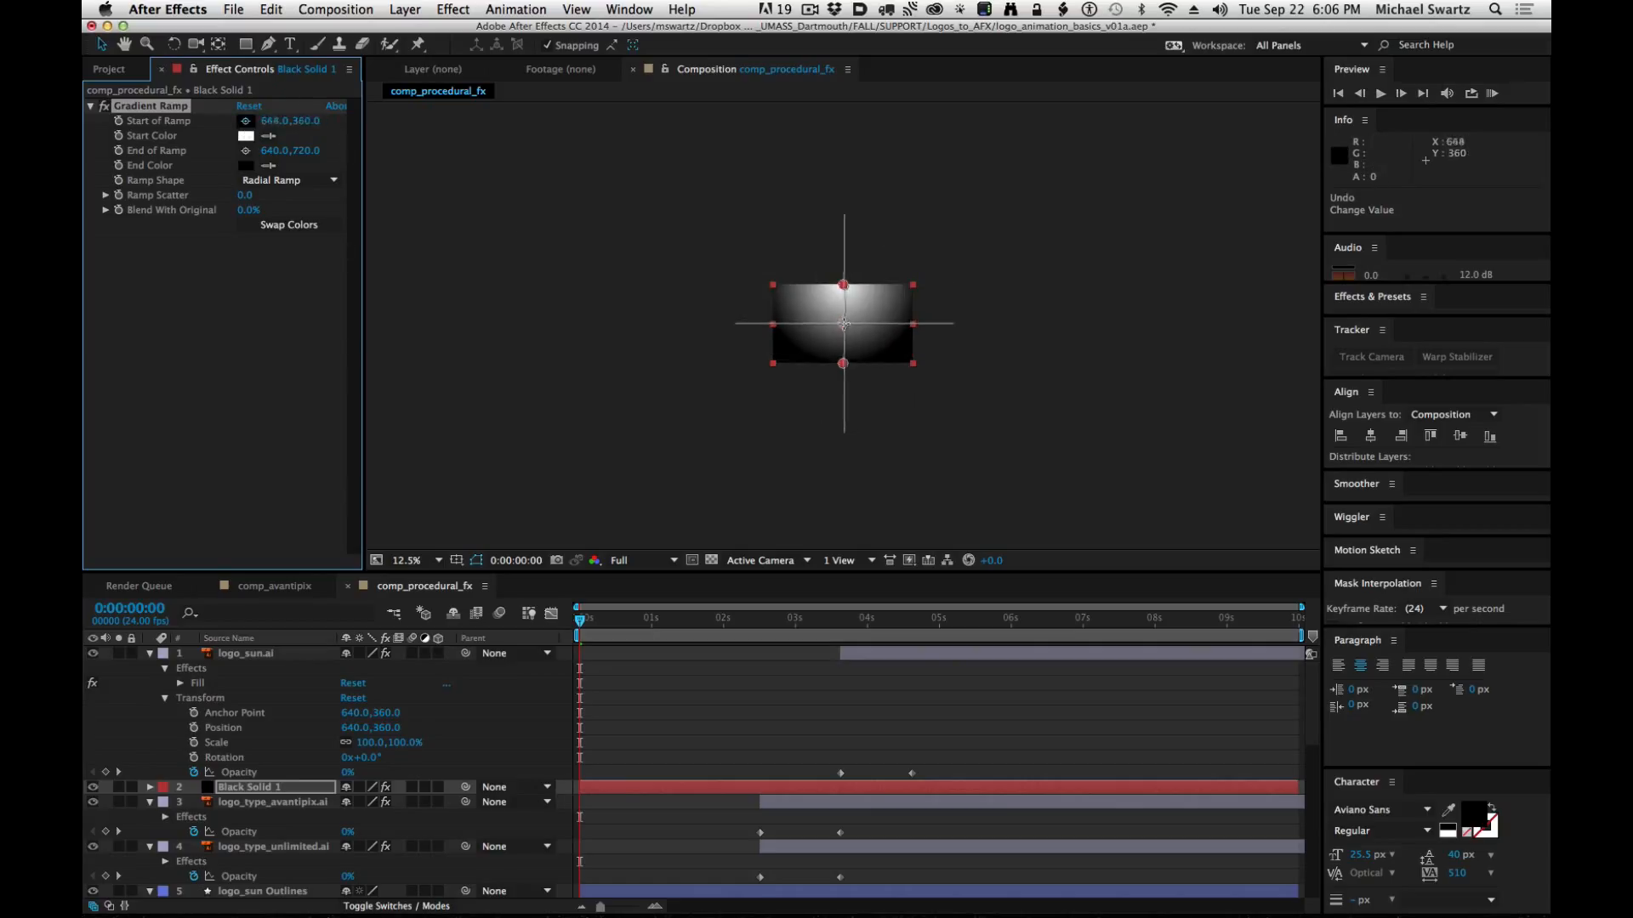
{"action": "left_click", "coordinate": [843, 324]}
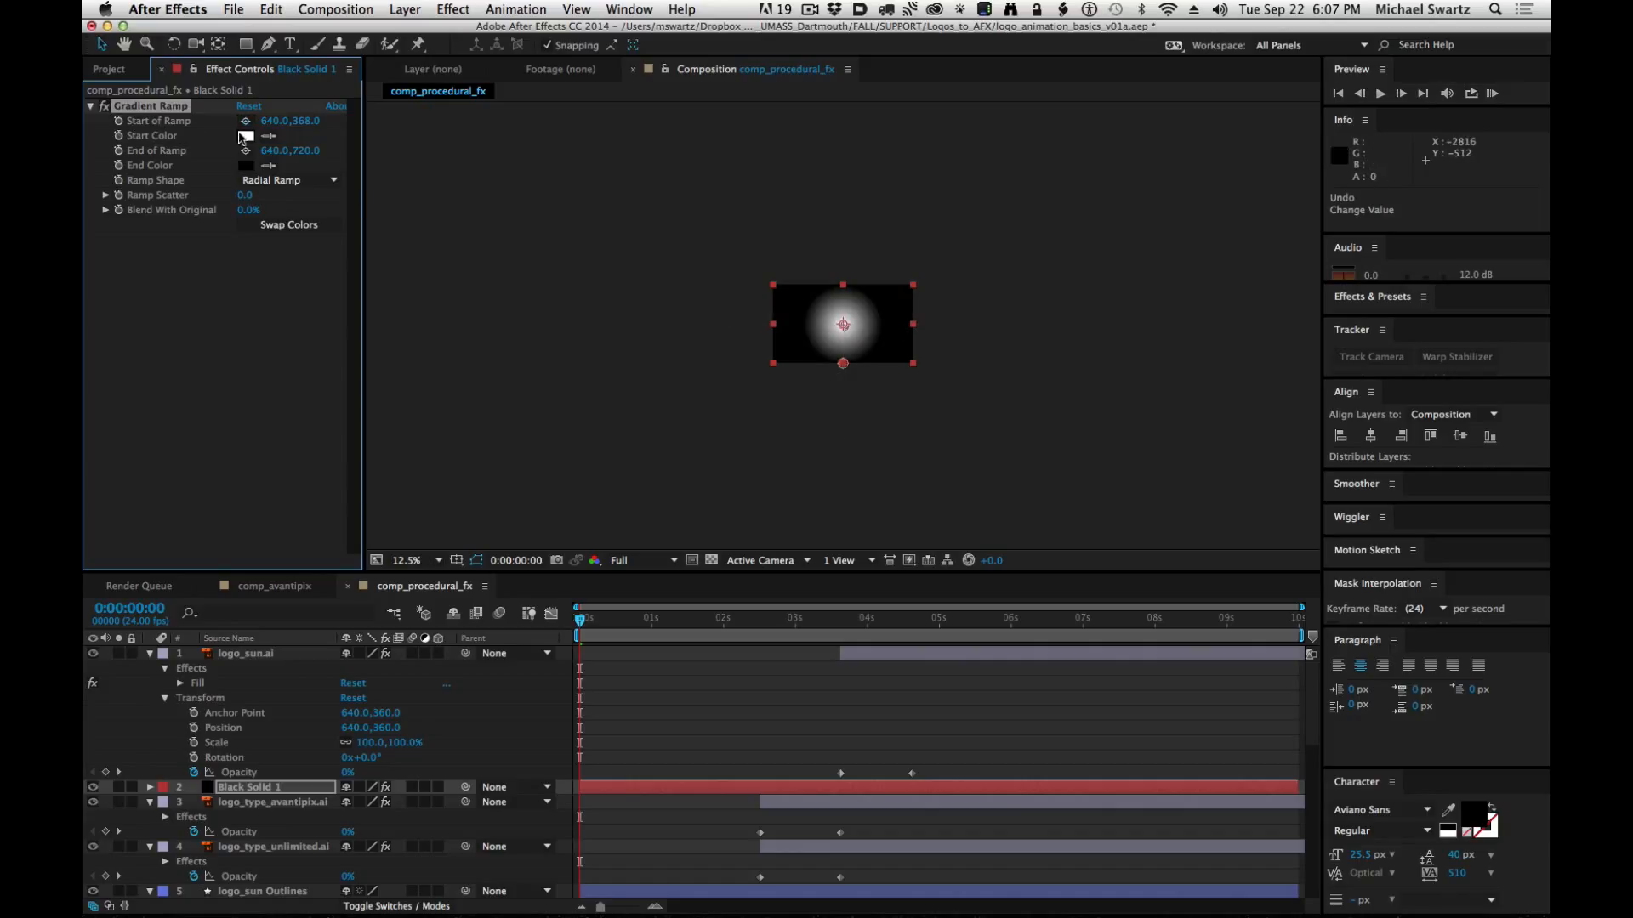
{"action": "left_click", "coordinate": [247, 153]}
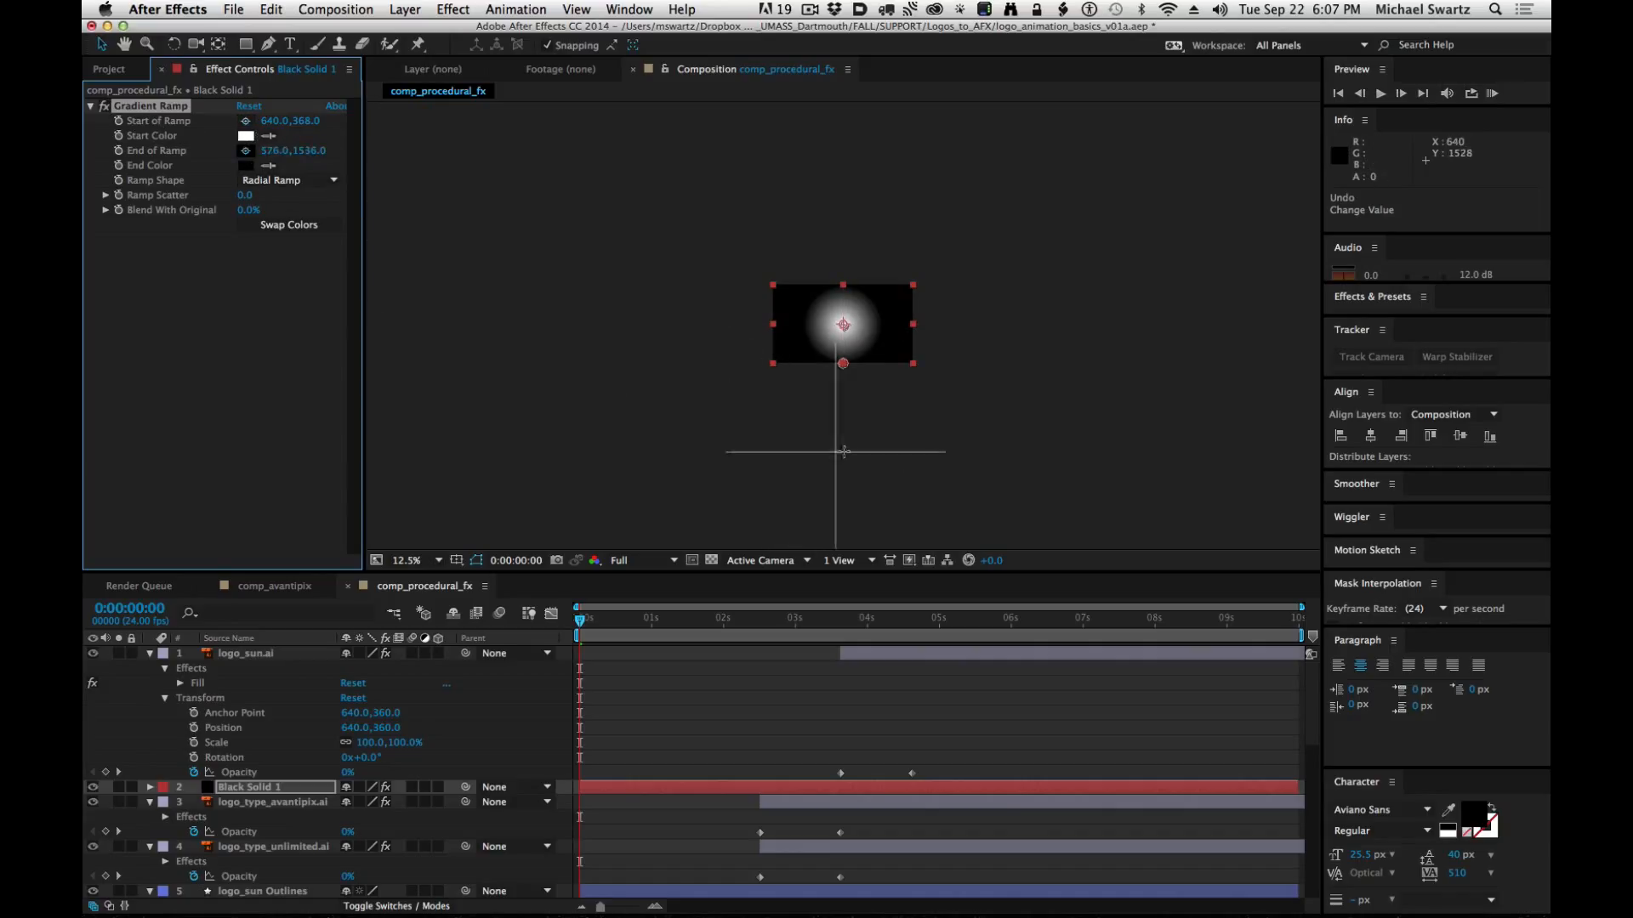
{"action": "left_click", "coordinate": [844, 449]}
{"action": "mouse_move", "coordinate": [846, 439]}
{"action": "left_mouse_down"}
{"action": "mouse_move", "coordinate": [846, 400]}
{"action": "mouse_move", "coordinate": [848, 427]}
{"action": "left_mouse_up"}
{"action": "scroll", "coordinate": [846, 319], "scroll_direction": "up", "scroll_amount": 4}
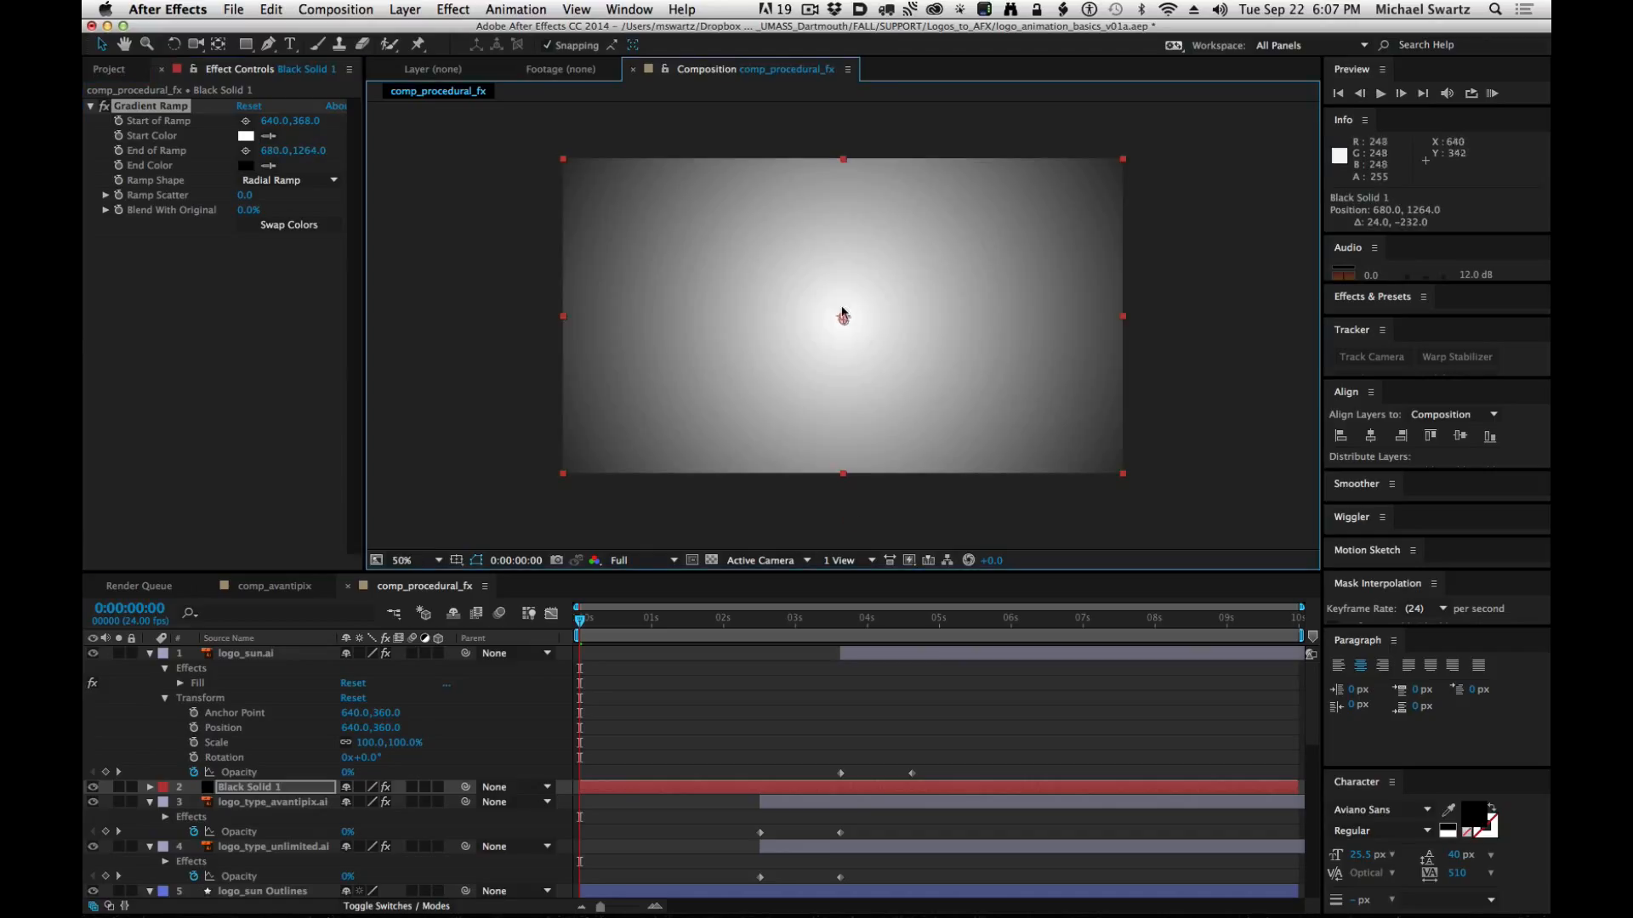
Fine-tune the radial ramp by moving its start to about 640, 358 and its end to about 632, 1172.
{"action": "left_click_drag", "start_coordinate": [841, 316], "coordinate": [842, 311]}
{"action": "left_click_drag", "start_coordinate": [989, 331], "coordinate": [844, 321]}
{"action": "key", "text": "comma"}
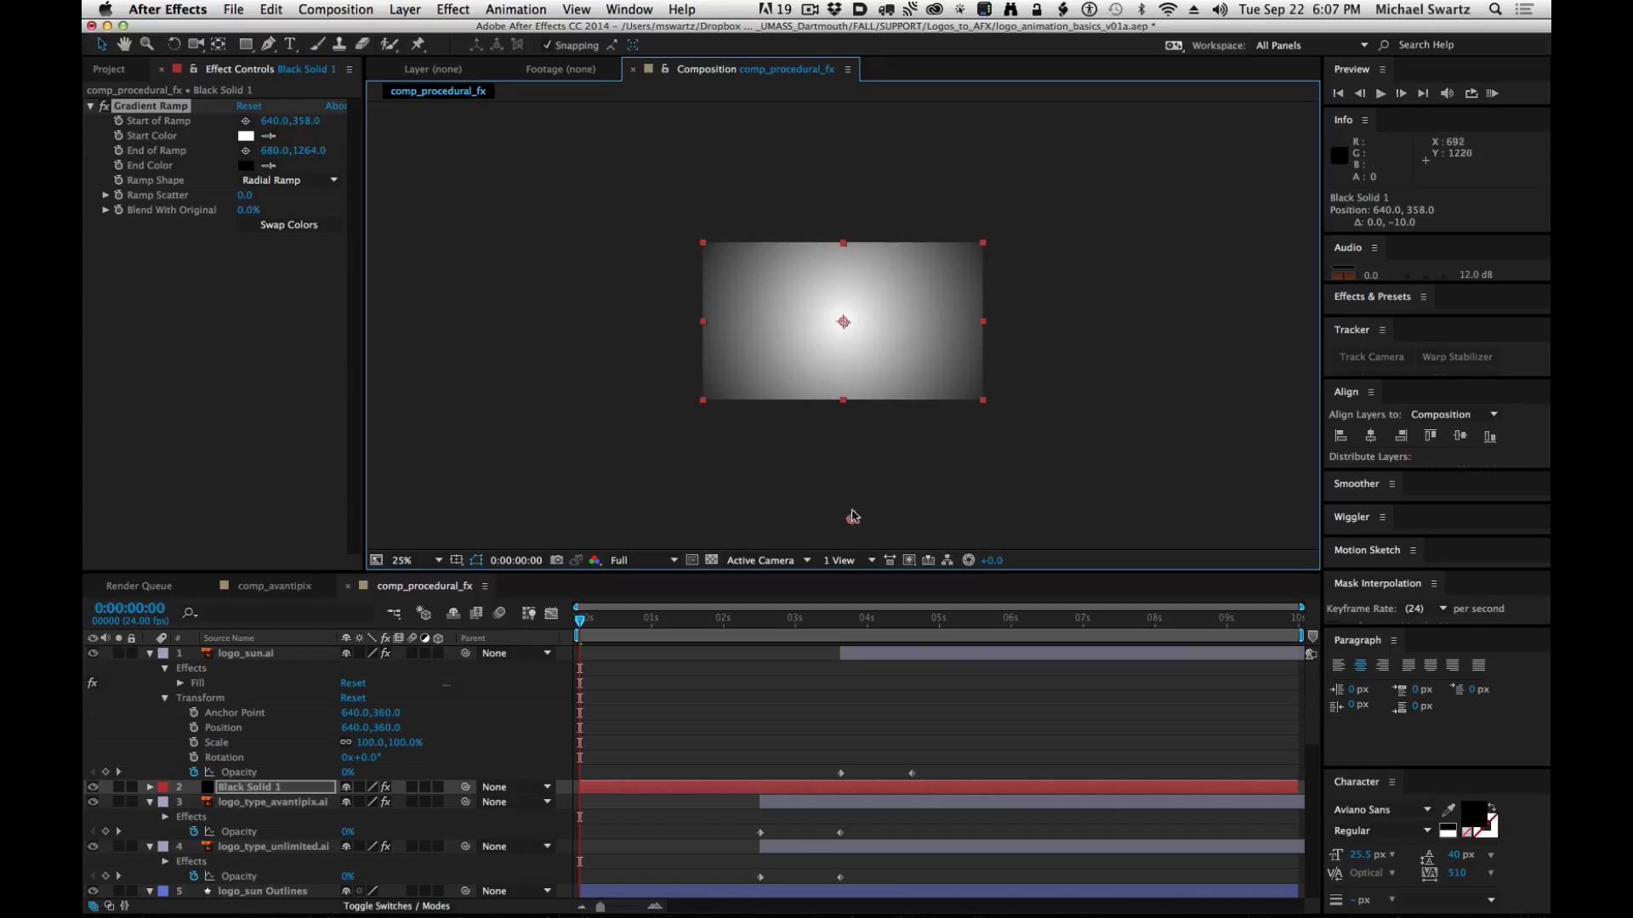
{"action": "mouse_move", "coordinate": [849, 519]}
{"action": "left_mouse_down"}
{"action": "mouse_move", "coordinate": [834, 463]}
{"action": "mouse_move", "coordinate": [842, 500]}
{"action": "left_mouse_up"}
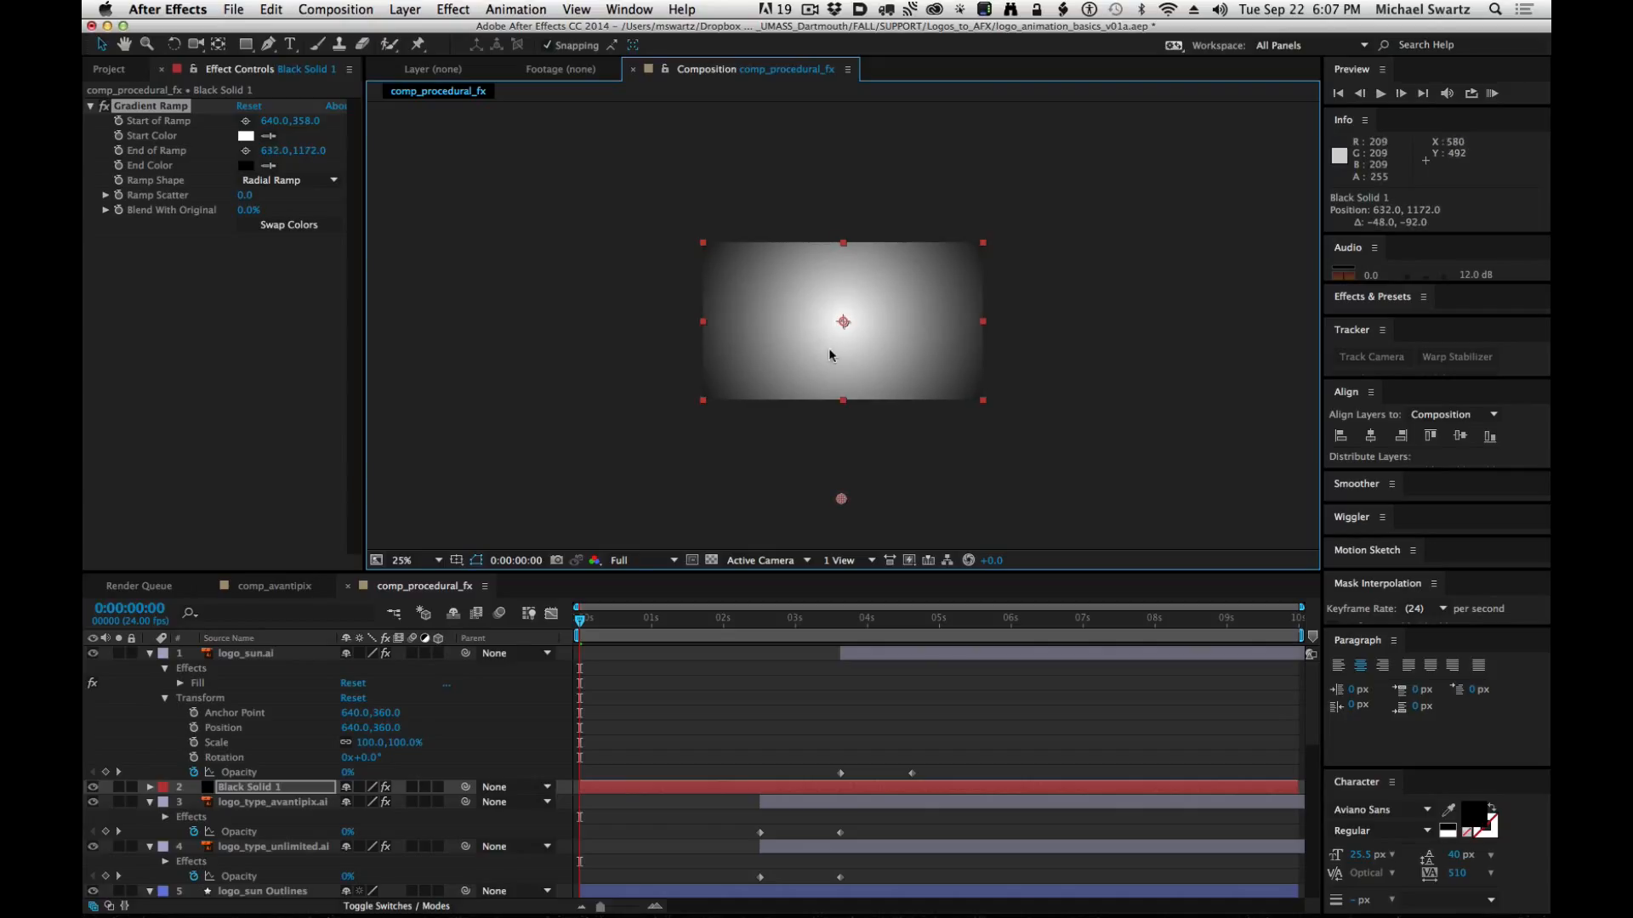
Rename the black solid layer with the radial ramp as vignette.
{"action": "key", "text": "period"}
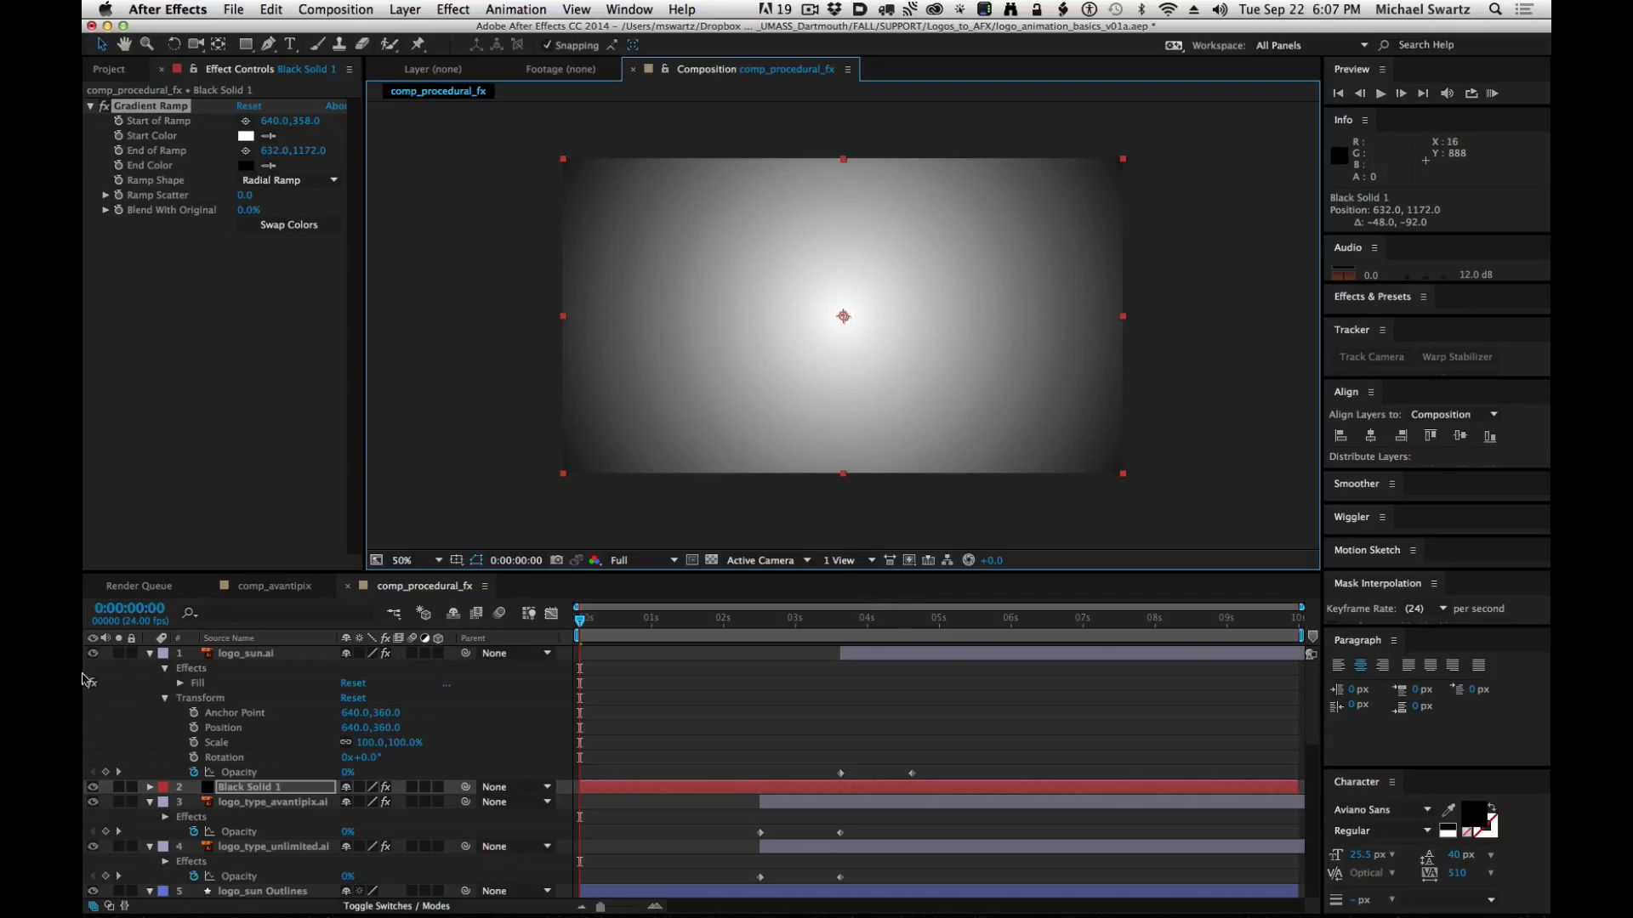
{"action": "left_click", "coordinate": [308, 789]}
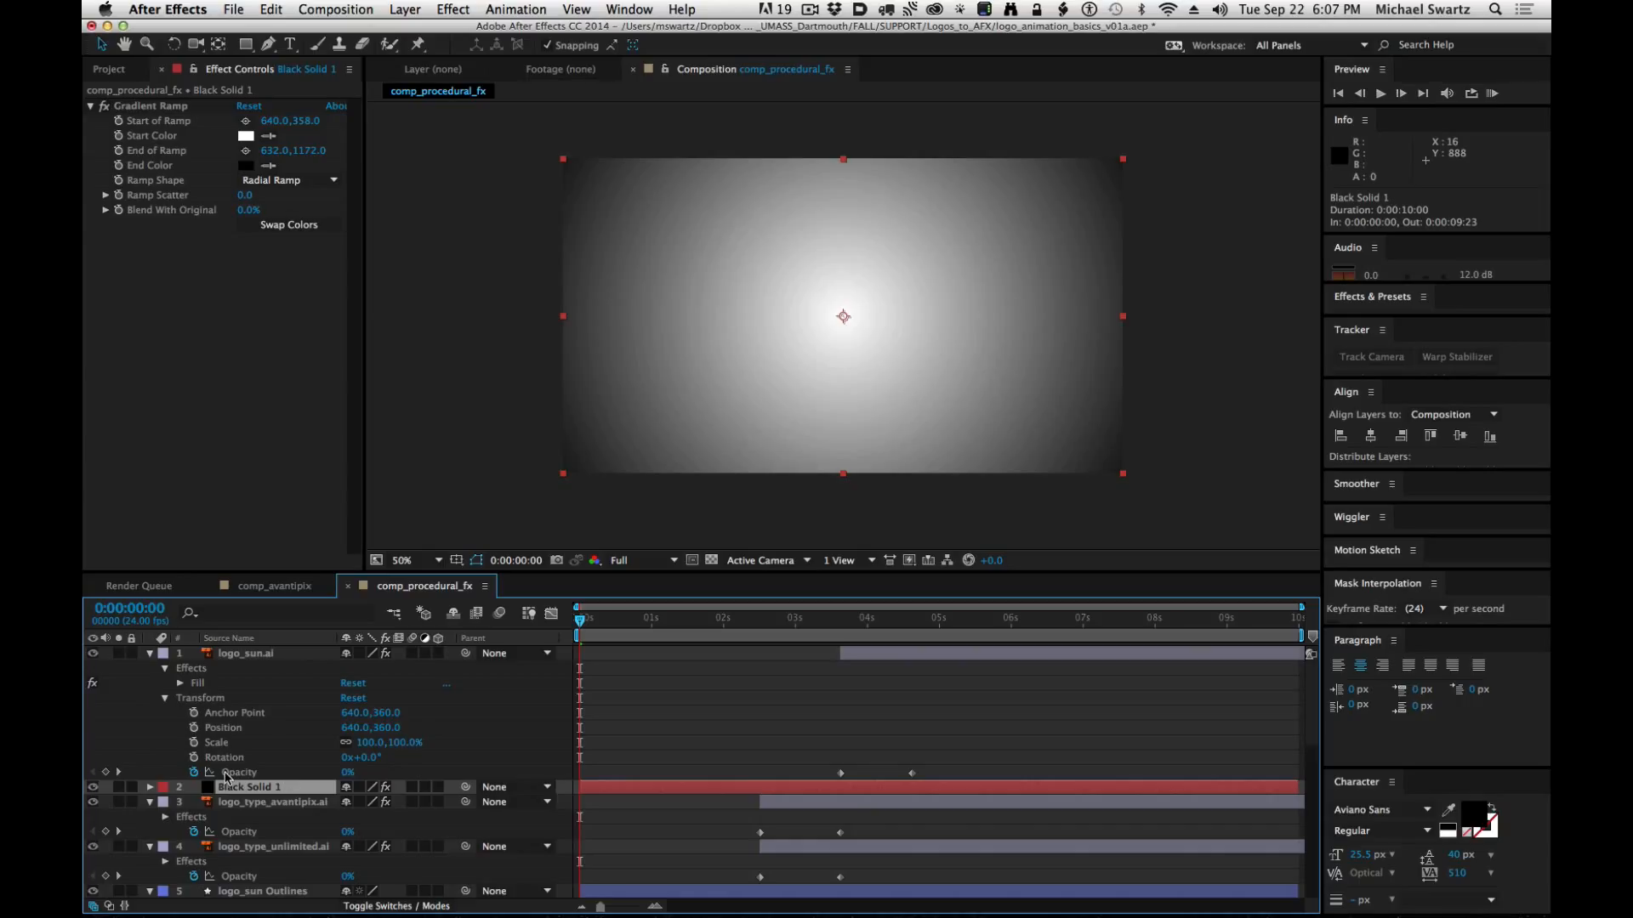
{"action": "key", "text": "Return"}
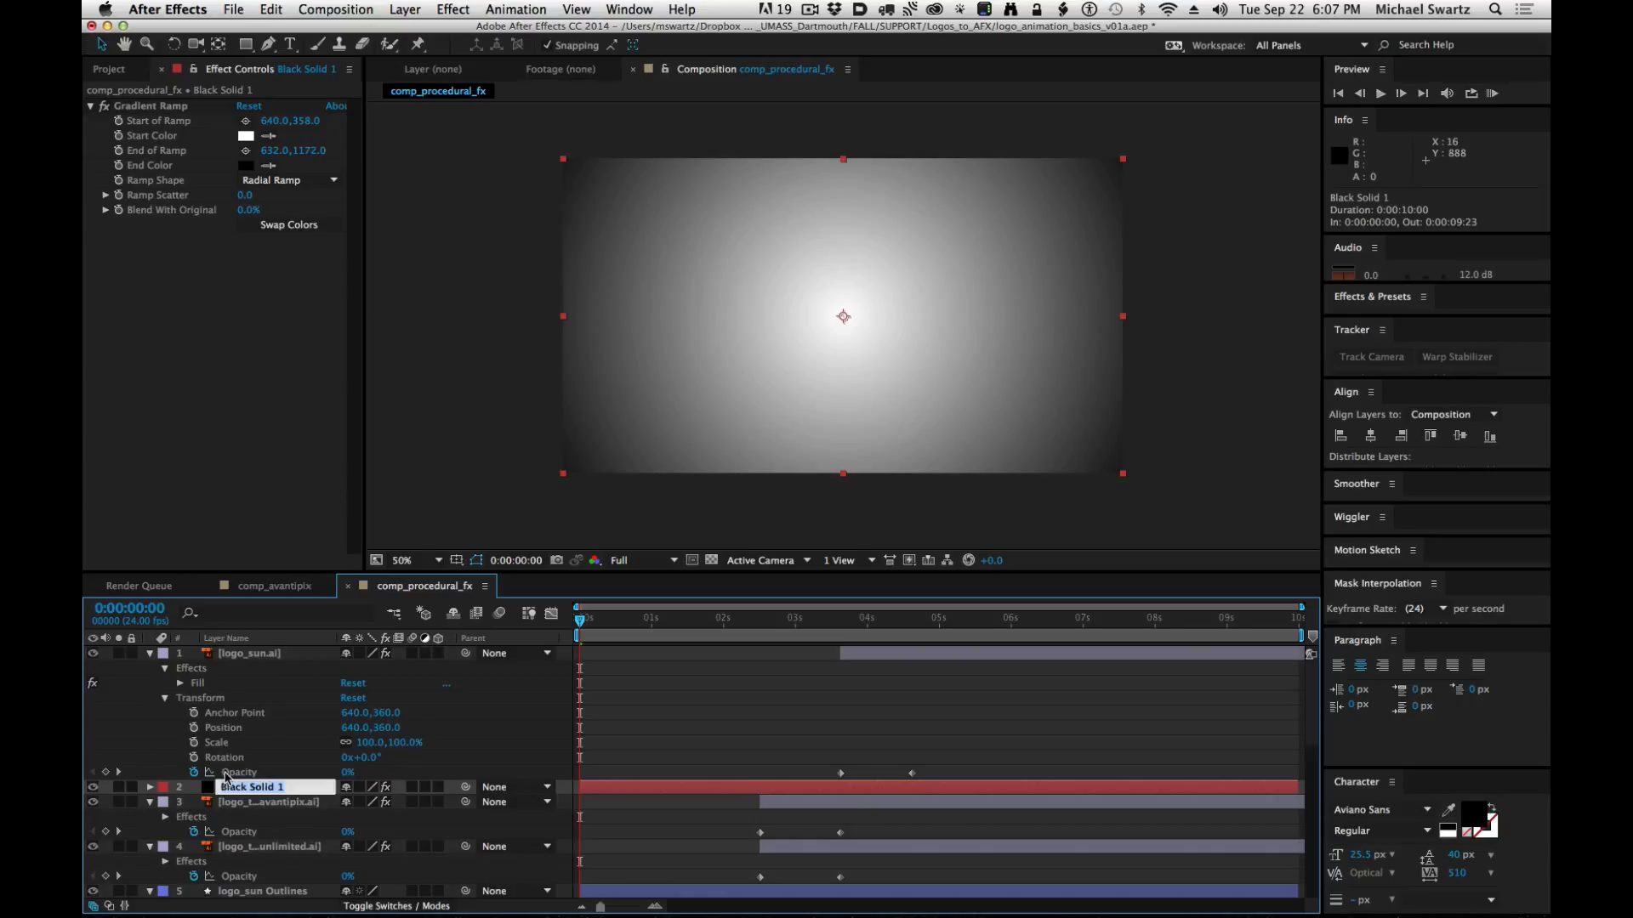
{"action": "type", "text": "vignette"}
{"action": "key", "text": "Return"}
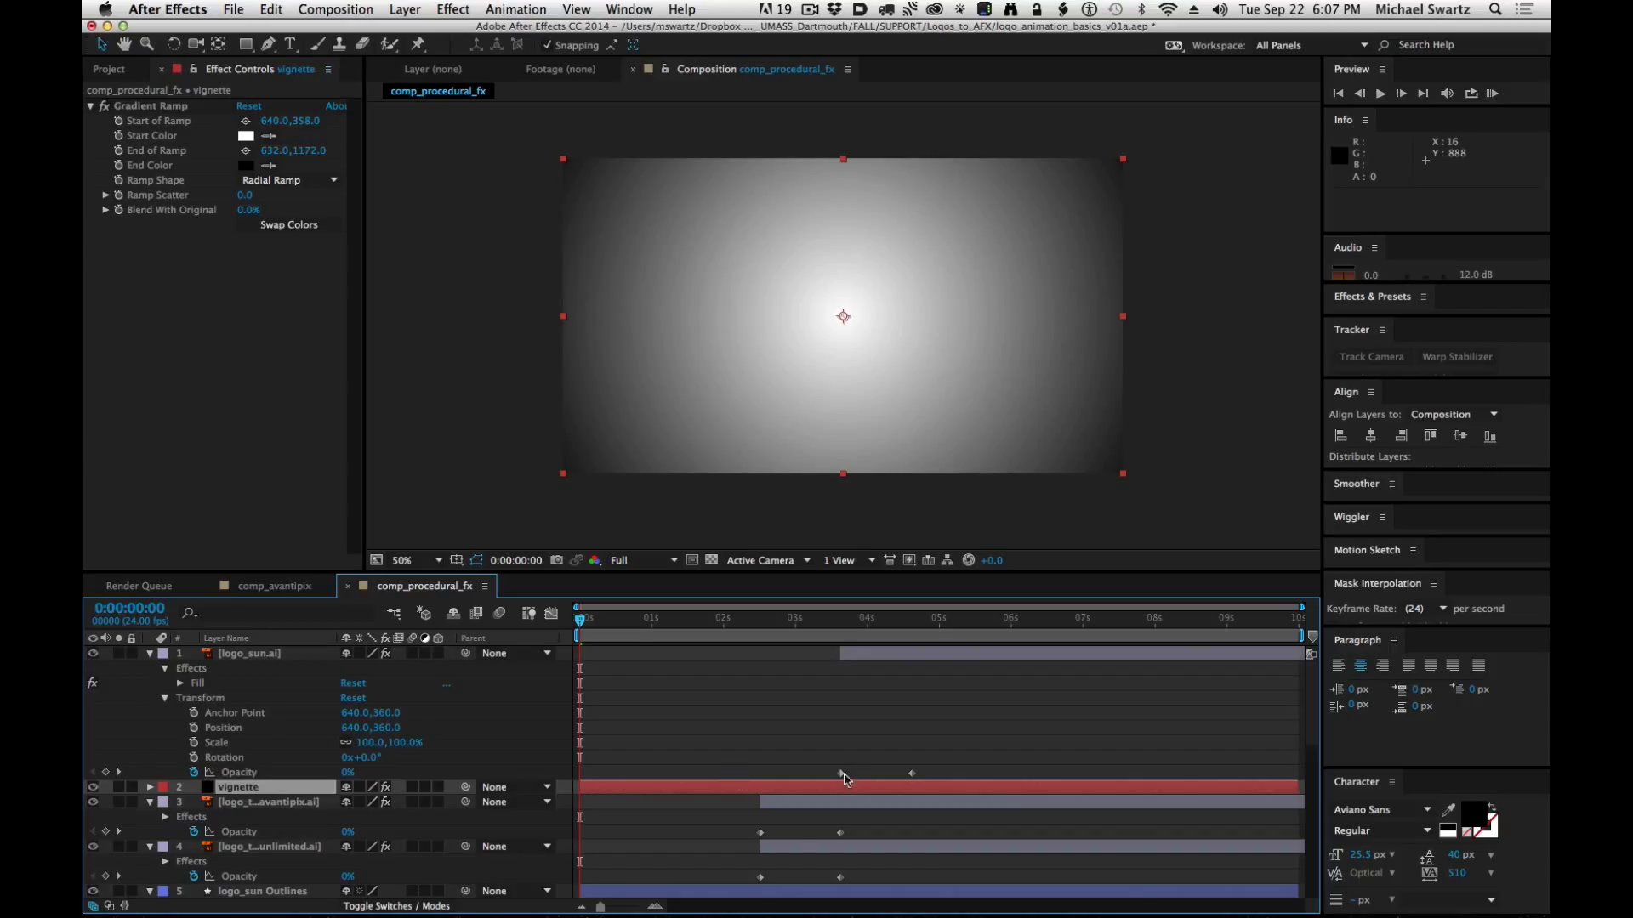
Set the vignette layer's blending mode to Multiply.
{"action": "right_click", "coordinate": [244, 790]}
{"action": "mouse_move", "coordinate": [331, 396]}
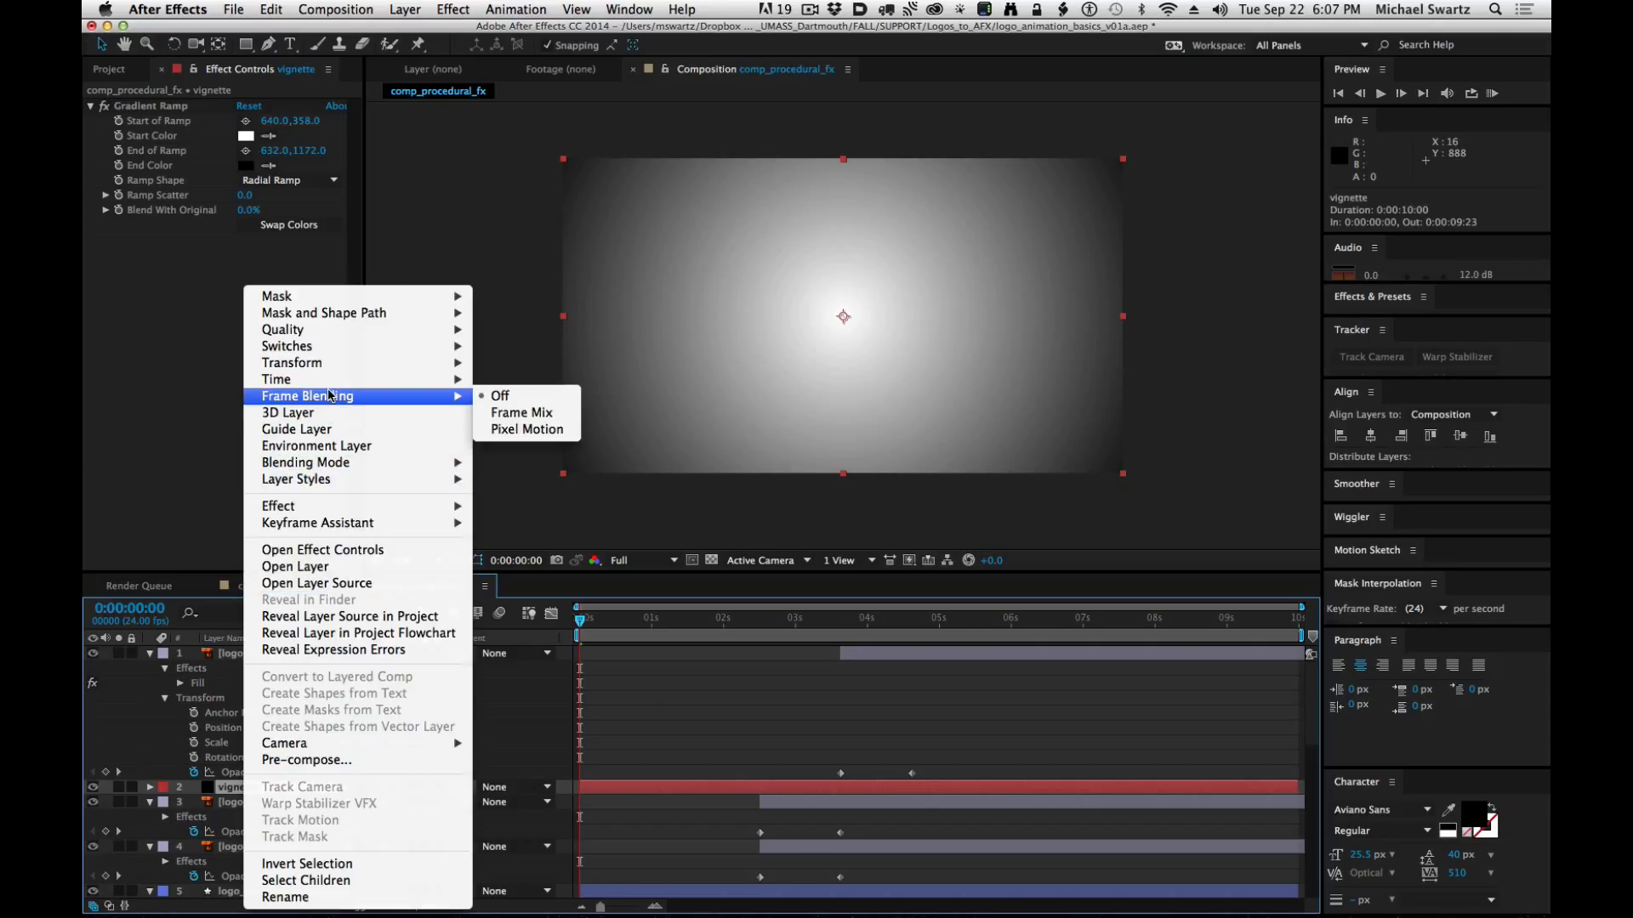
{"action": "mouse_move", "coordinate": [333, 467]}
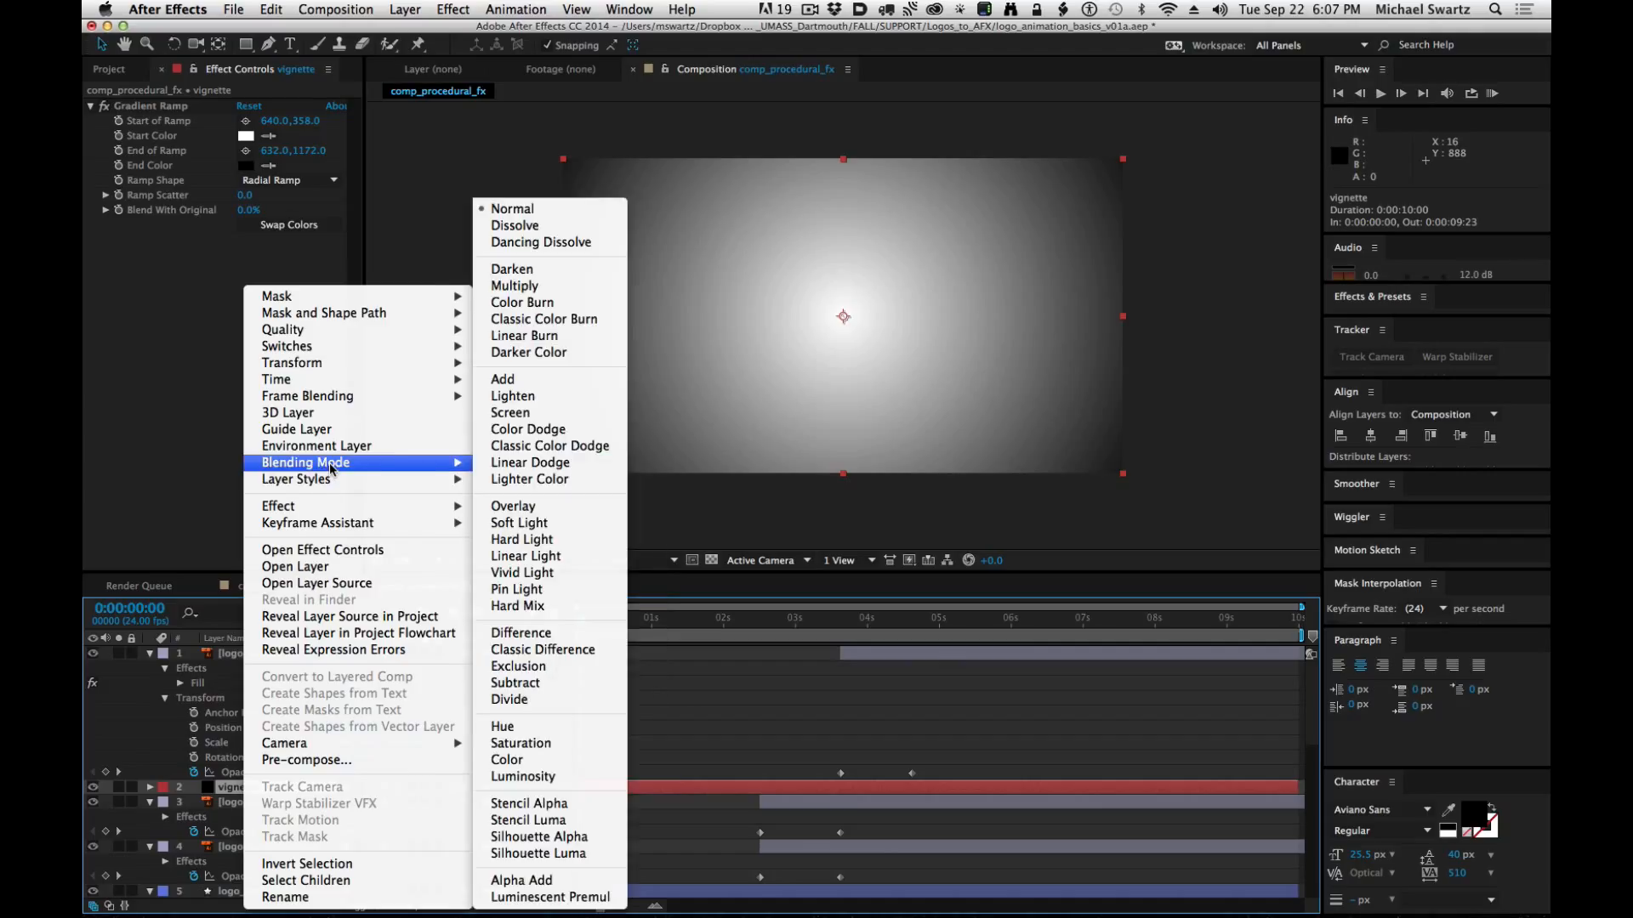
{"action": "left_click", "coordinate": [620, 291]}
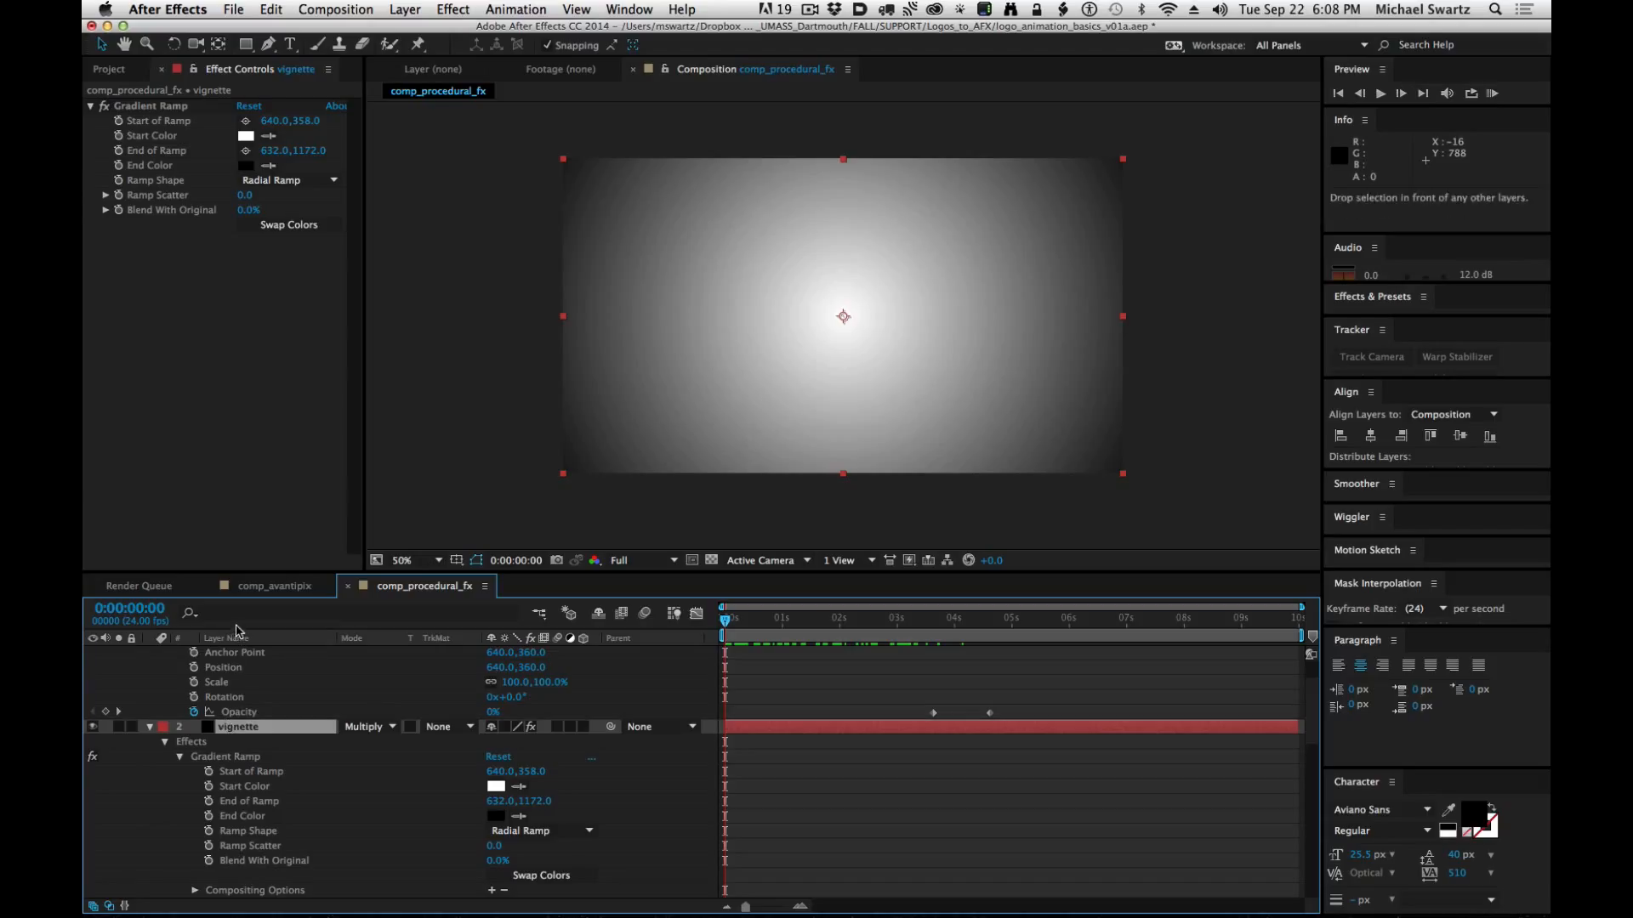
Move the vignette layer to the top of the layer stack and scrub the animation to about 0:00:06:02.
{"action": "scroll", "coordinate": [234, 714], "scroll_direction": "up", "scroll_amount": 3}
{"action": "left_click_drag", "start_coordinate": [238, 644], "coordinate": [239, 648]}
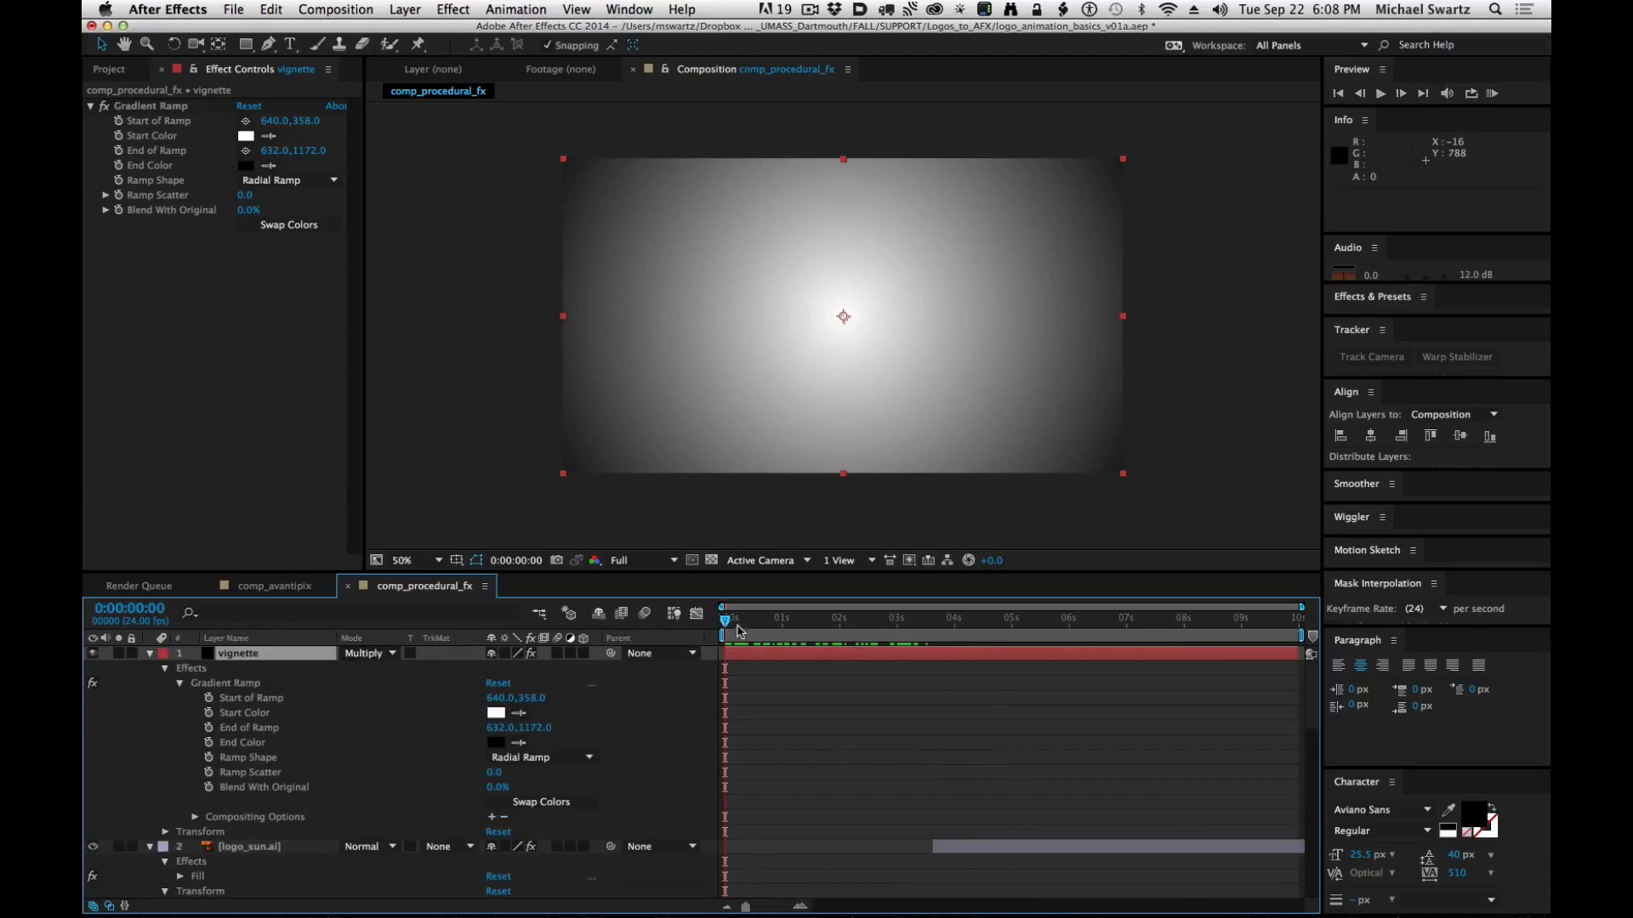
{"action": "left_click_drag", "start_coordinate": [740, 619], "coordinate": [1074, 634]}
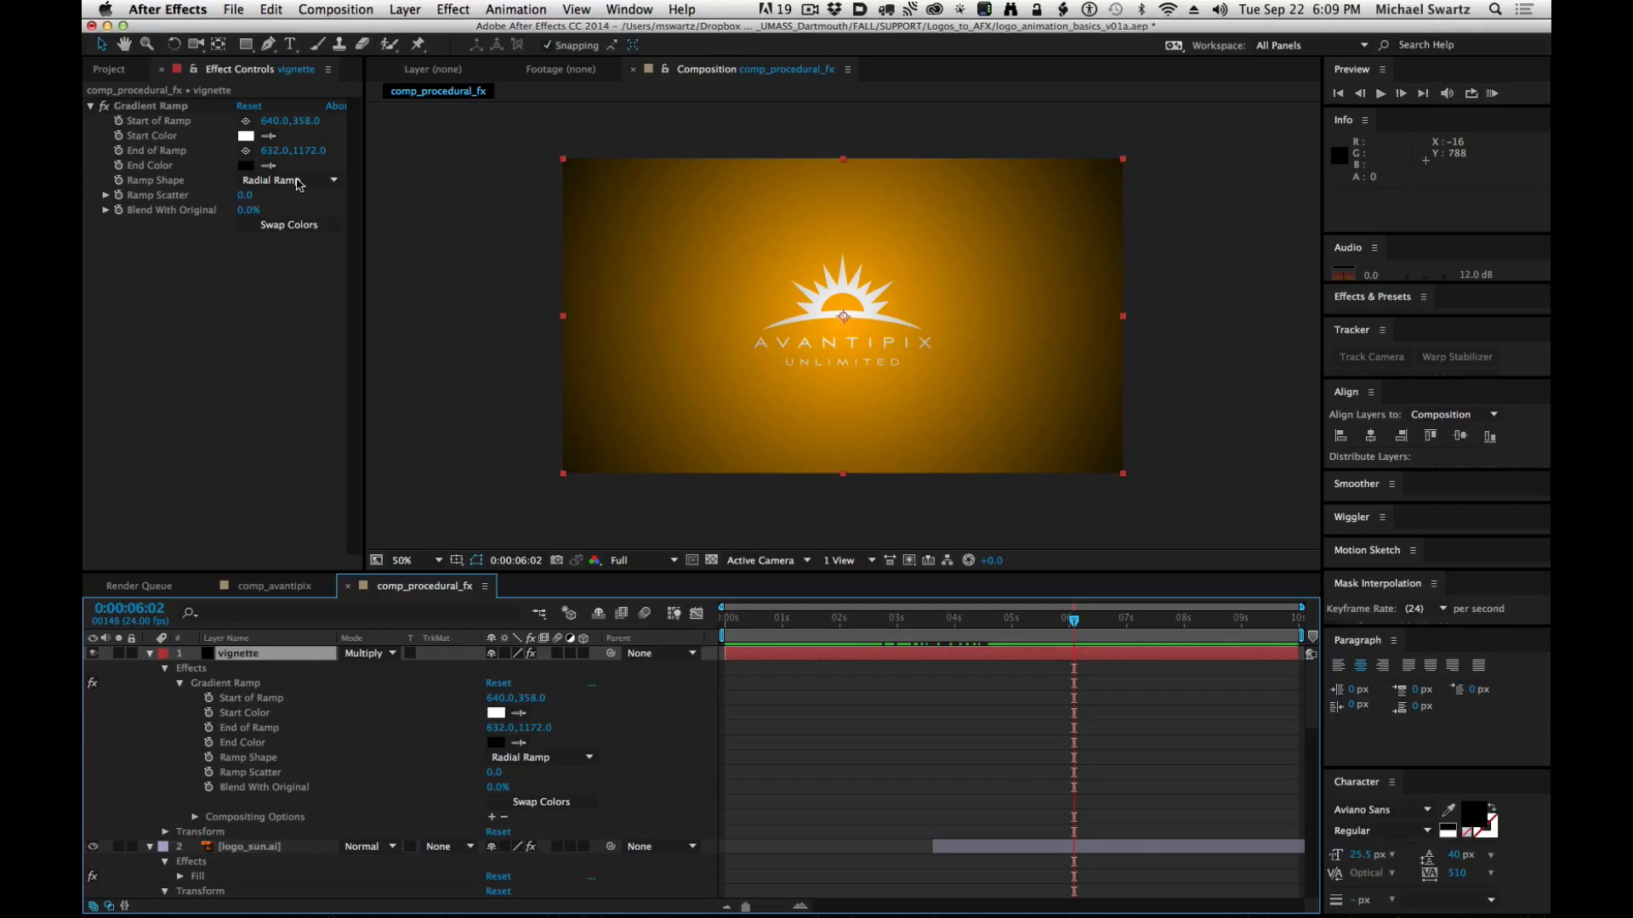
Change the vignette ramp's end color to dark brown 542400 and scrub the animation to about 0:00:07:11.
{"action": "left_click", "coordinate": [246, 167]}
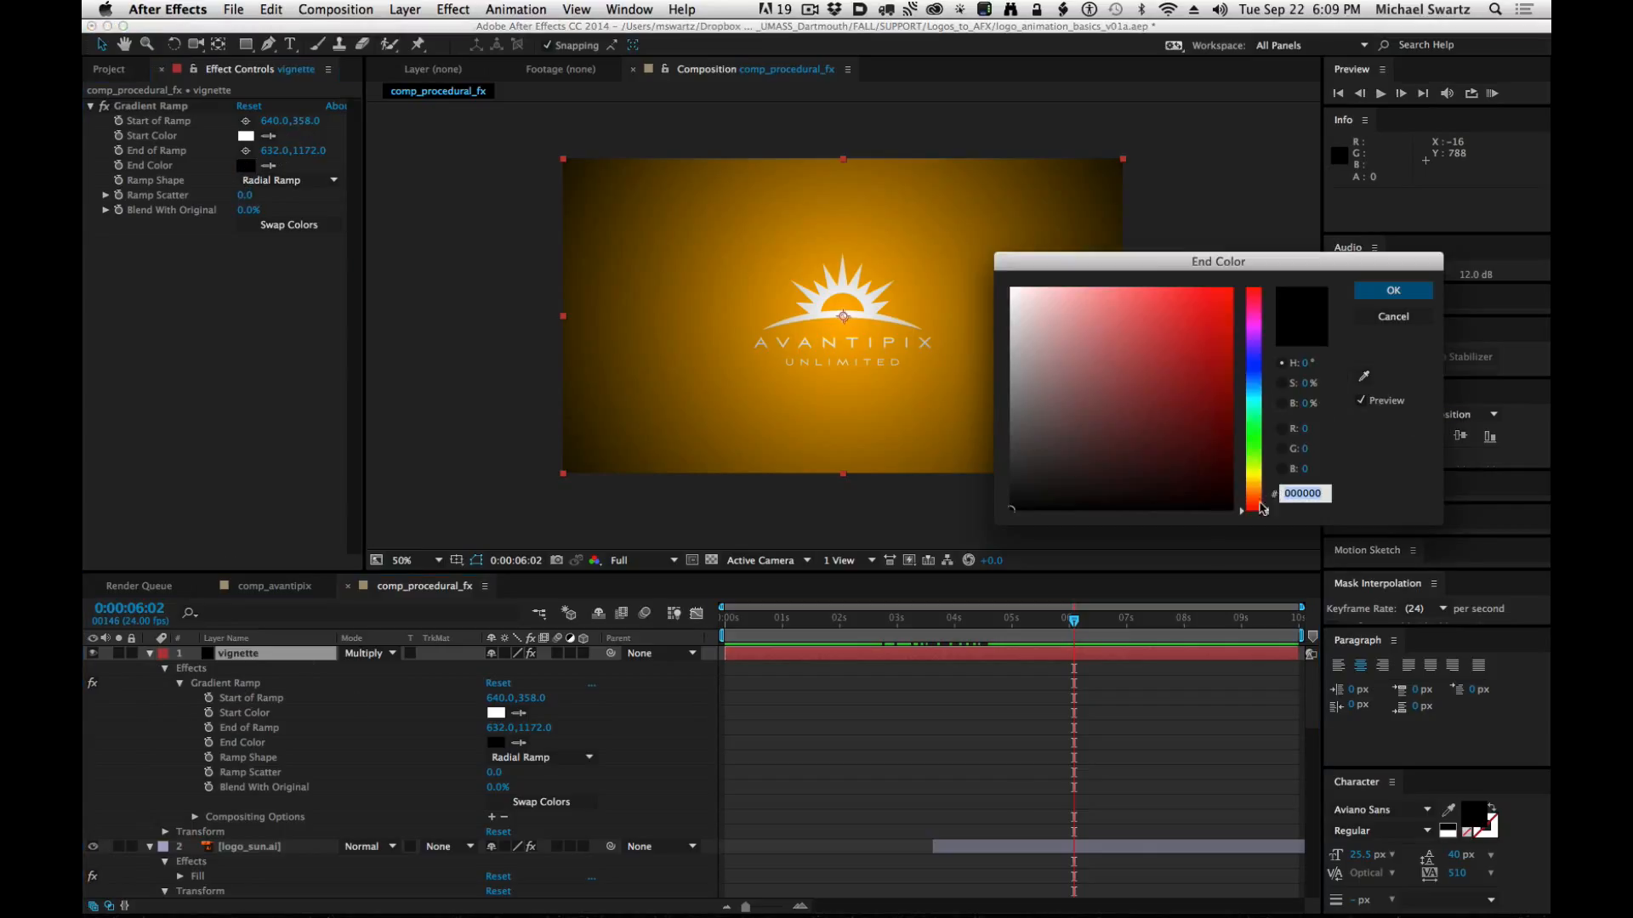
{"action": "left_click_drag", "start_coordinate": [1260, 505], "coordinate": [1258, 495]}
{"action": "mouse_move", "coordinate": [1180, 389]}
{"action": "left_mouse_down"}
{"action": "mouse_move", "coordinate": [1260, 470]}
{"action": "mouse_move", "coordinate": [1266, 435]}
{"action": "left_mouse_up"}
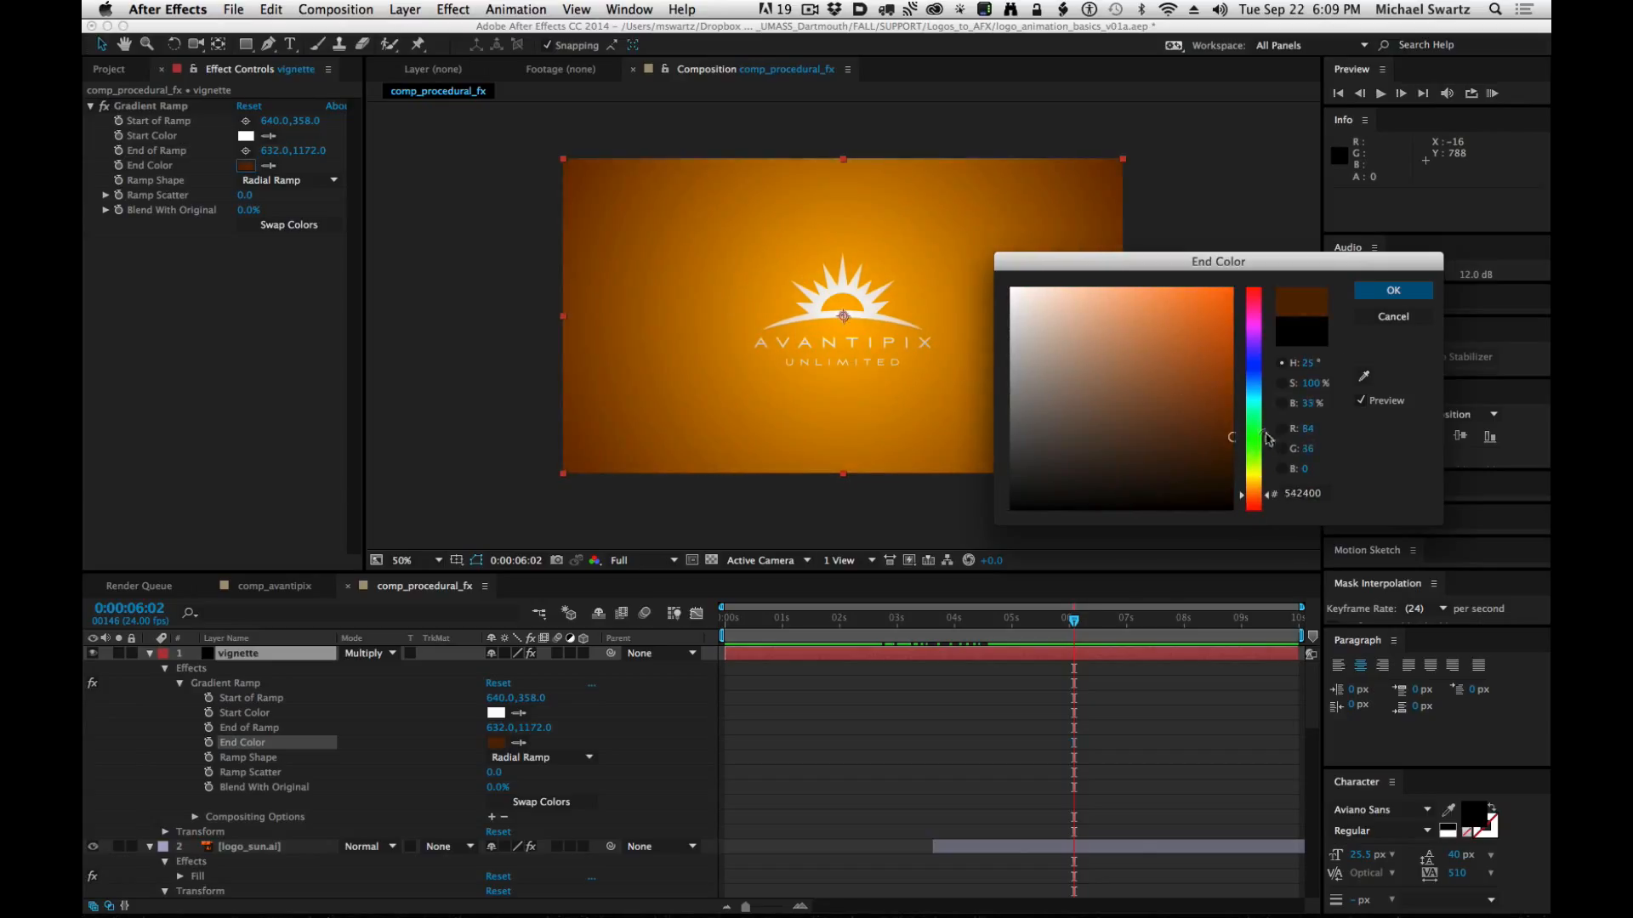
{"action": "left_click", "coordinate": [1393, 290]}
{"action": "left_click_drag", "start_coordinate": [1074, 623], "coordinate": [1153, 653]}
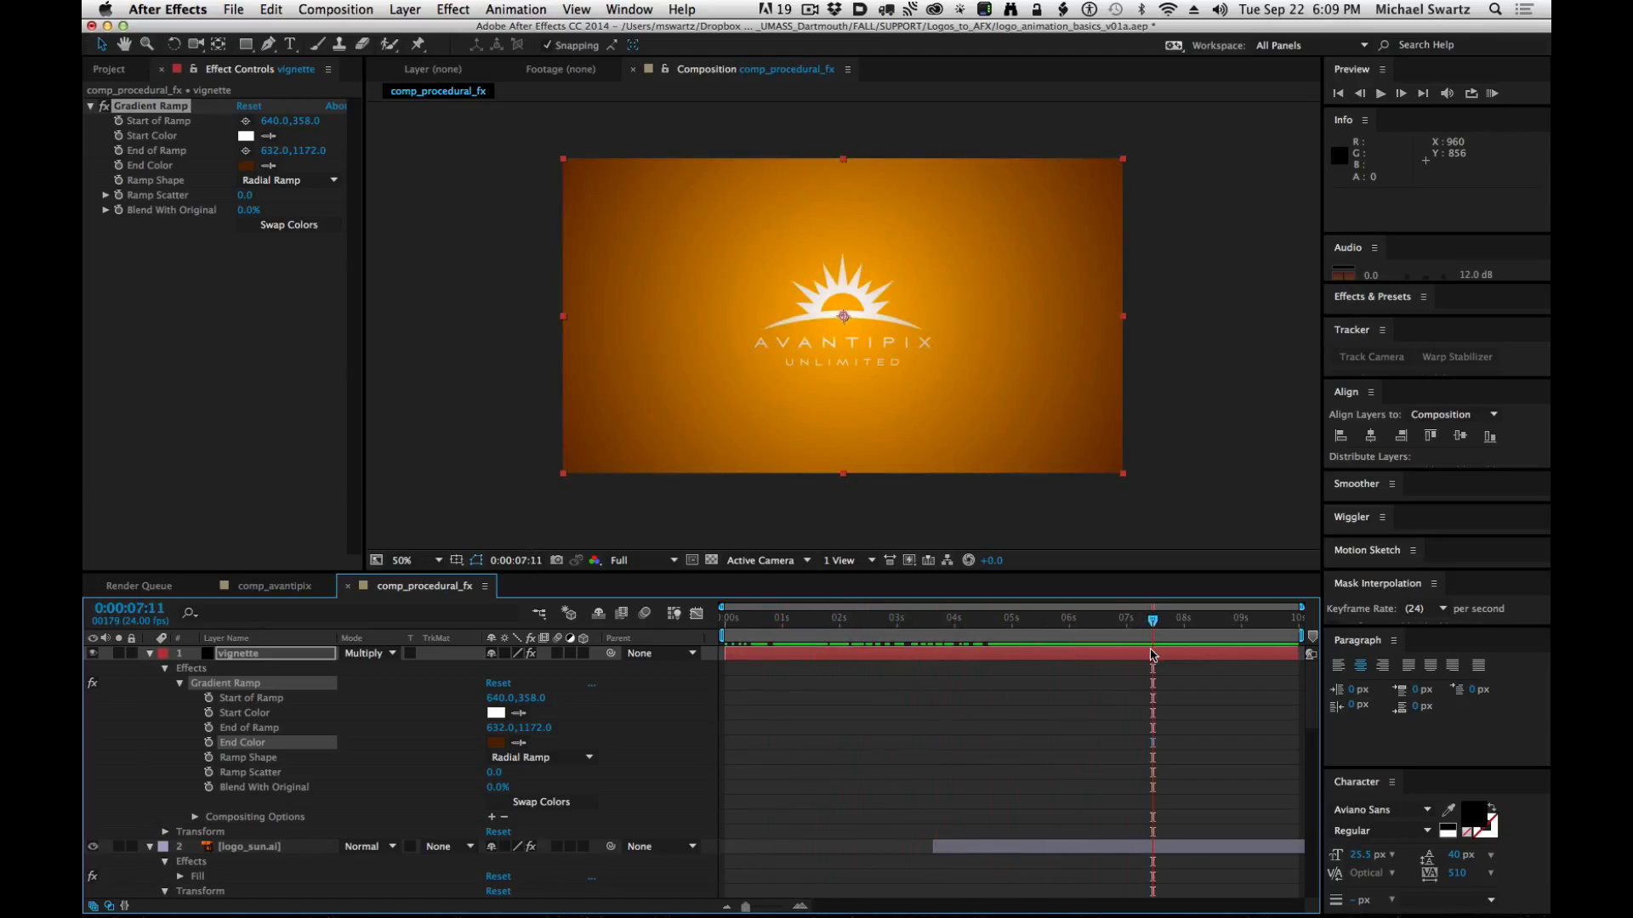